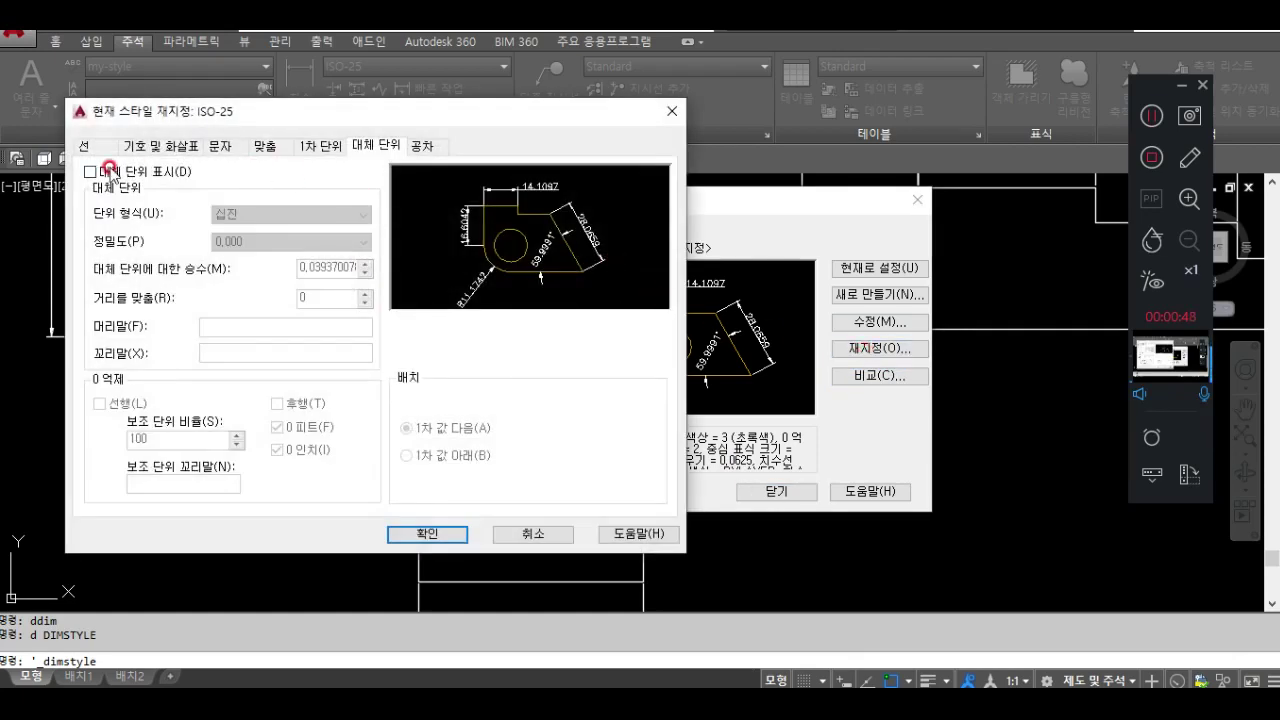
# Set the dimension line colour of the ISO-25 style override to ByLayer and close the Dimension Style Manager.
pyautogui.click(86, 147)
pyautogui.click(237, 192)
pyautogui.click(332, 227)
pyautogui.click(240, 186)
pyautogui.click(240, 197)
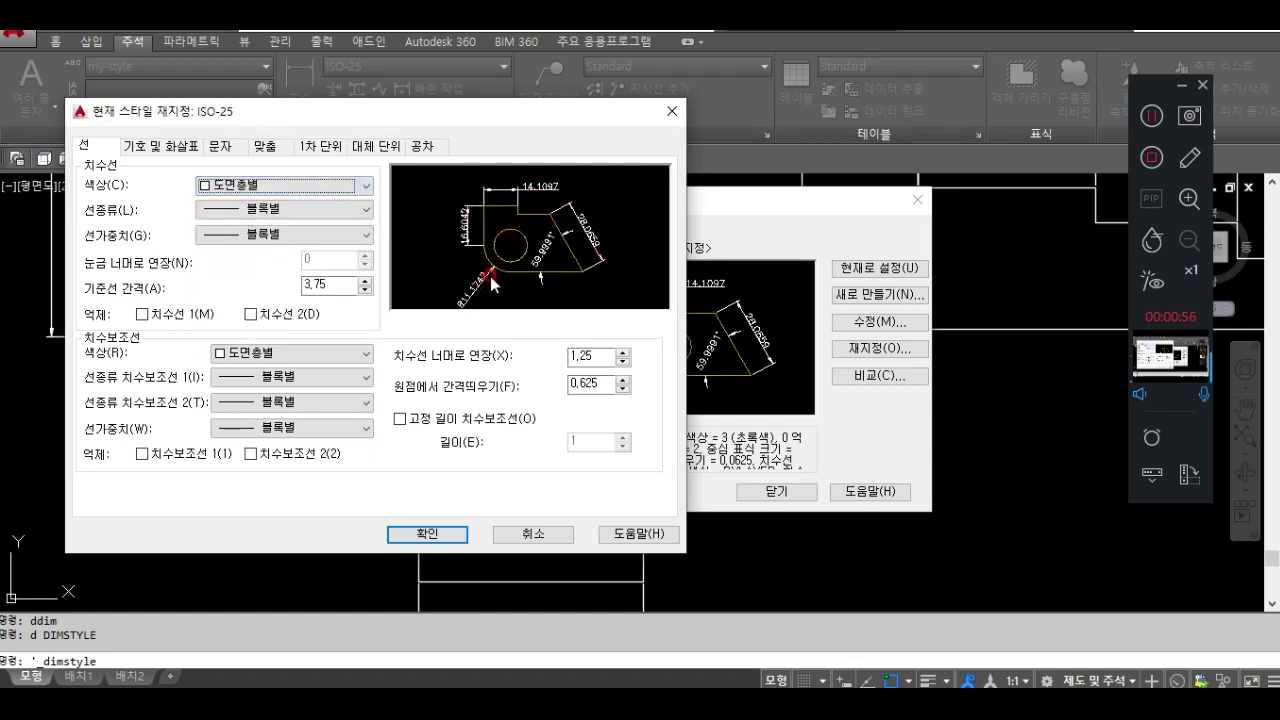
pyautogui.click(425, 533)
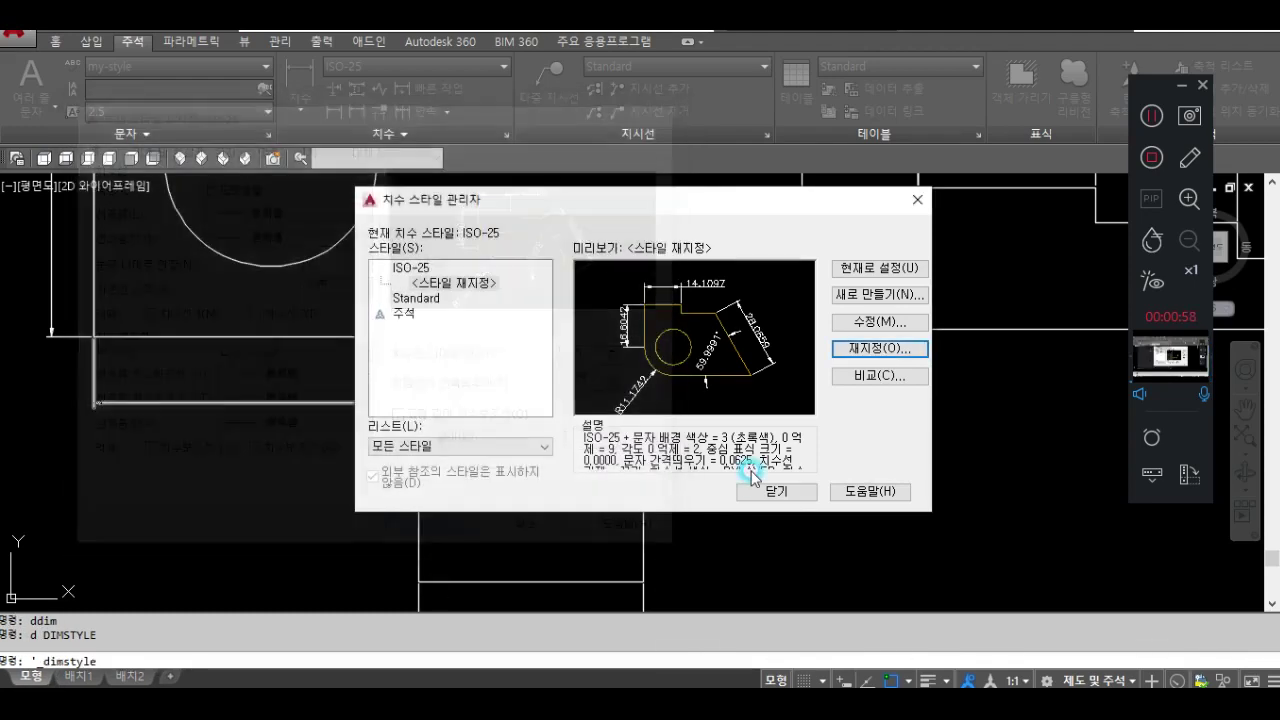
pyautogui.click(775, 490)
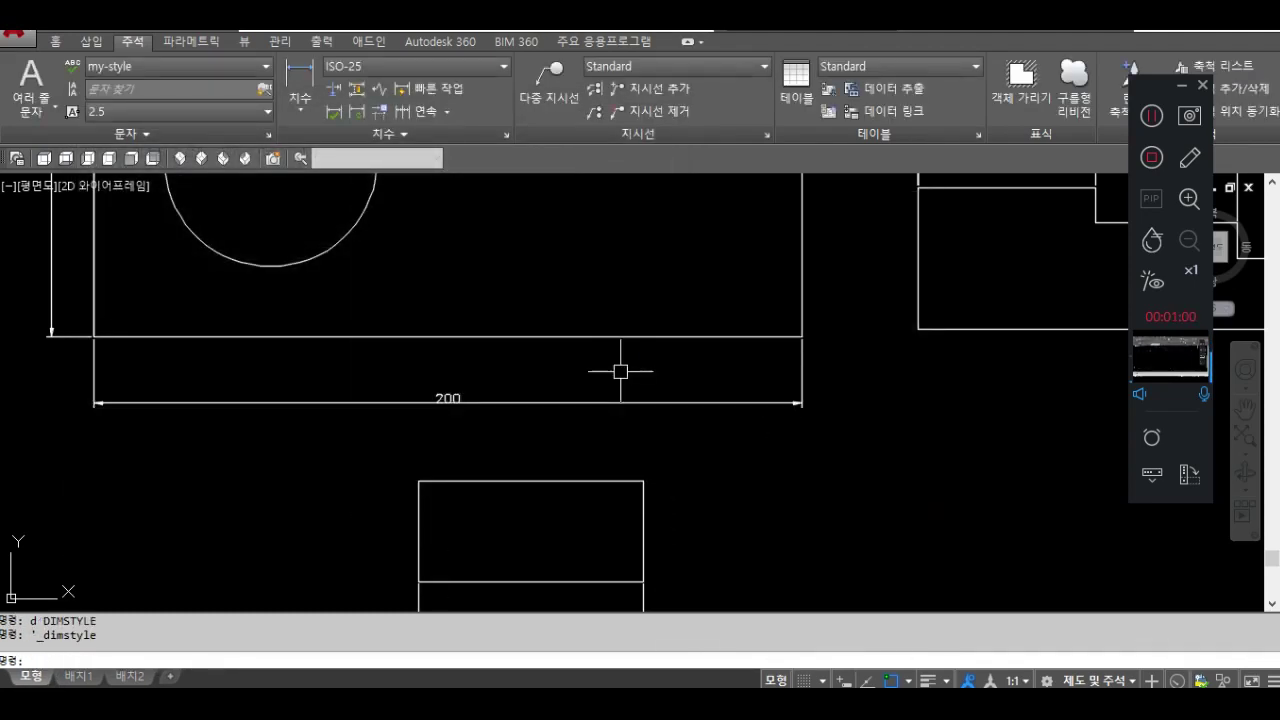
pyautogui.moveTo(566, 414)
pyautogui.mouseDown(button='middle')
pyautogui.moveTo(634, 477)
pyautogui.moveTo(574, 451)
pyautogui.moveTo(610, 441)
pyautogui.moveTo(582, 424)
pyautogui.mouseUp(button='middle')
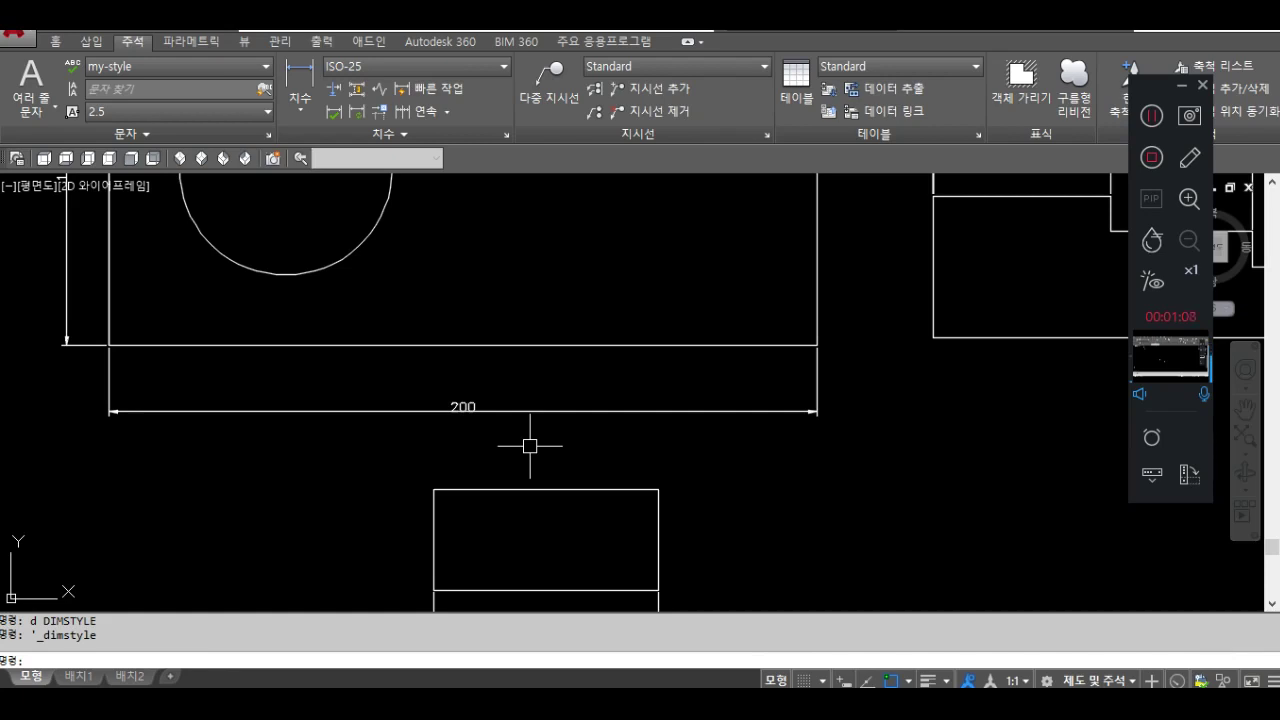
pyautogui.scroll(2, 262, 440)
pyautogui.moveTo(320, 438)
pyautogui.mouseDown(button='middle')
pyautogui.moveTo(329, 463)
pyautogui.moveTo(307, 450)
pyautogui.mouseUp(button='middle')
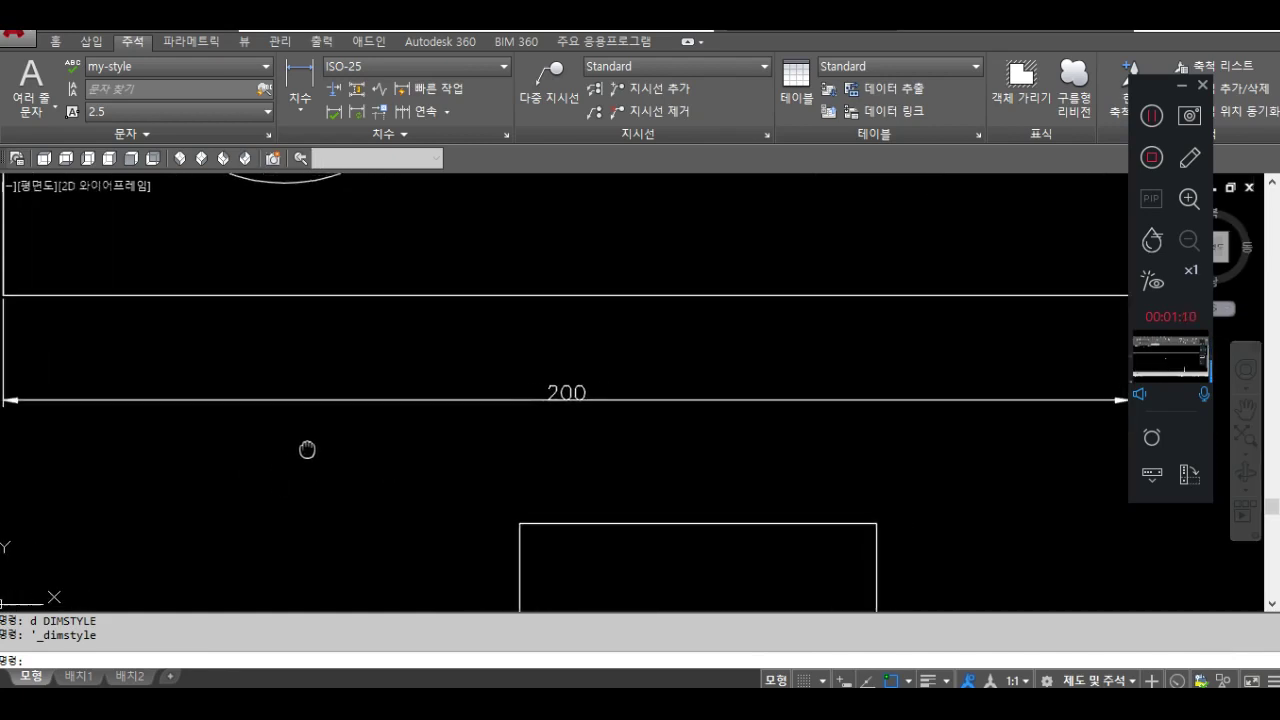
pyautogui.scroll(-2, 312, 446)
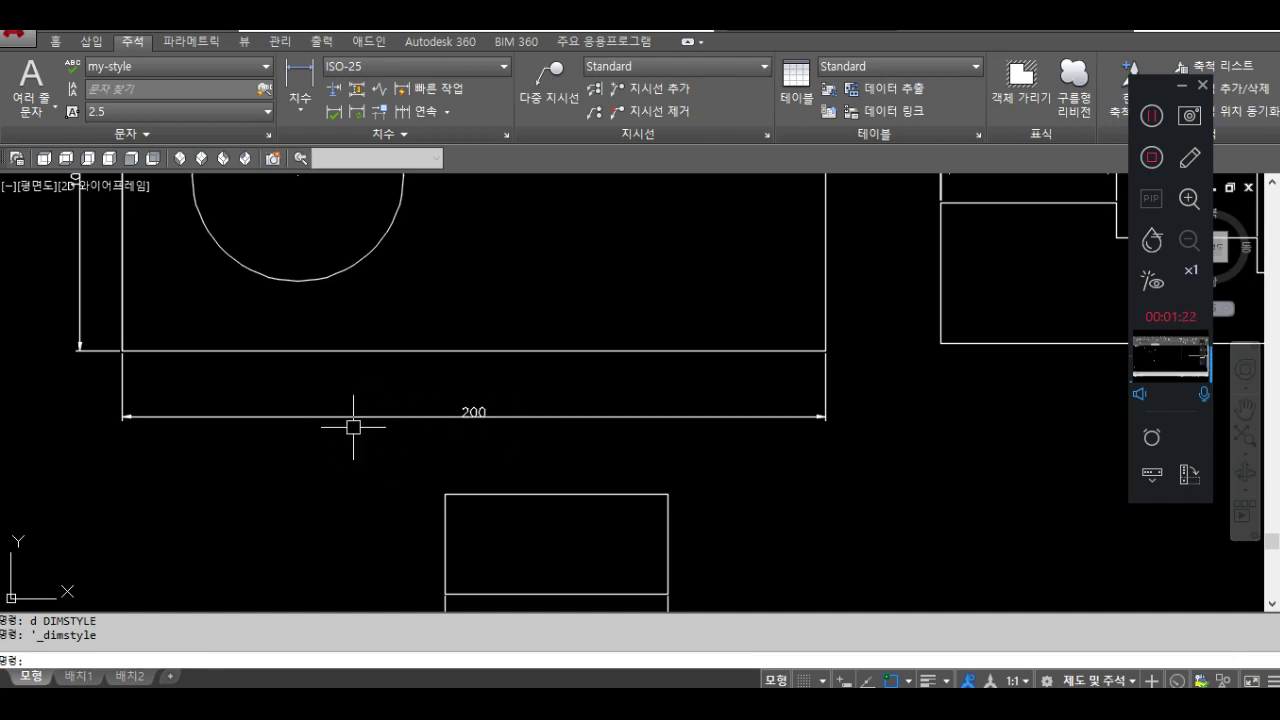
pyautogui.scroll(2, 320, 480)
pyautogui.scroll(-2, 403, 480)
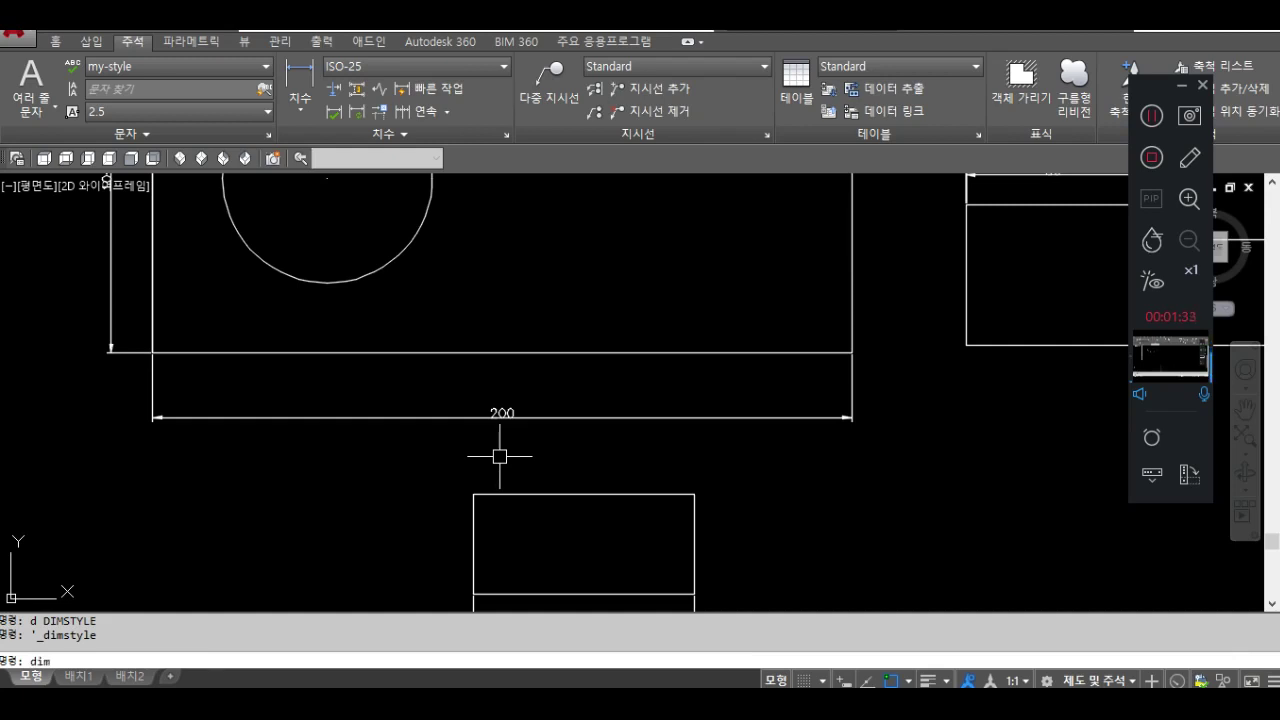
# Consult the colour index swatches and set the DIMCLRD dimension line colour variable to 1 (red).
pyautogui.write('clrd')
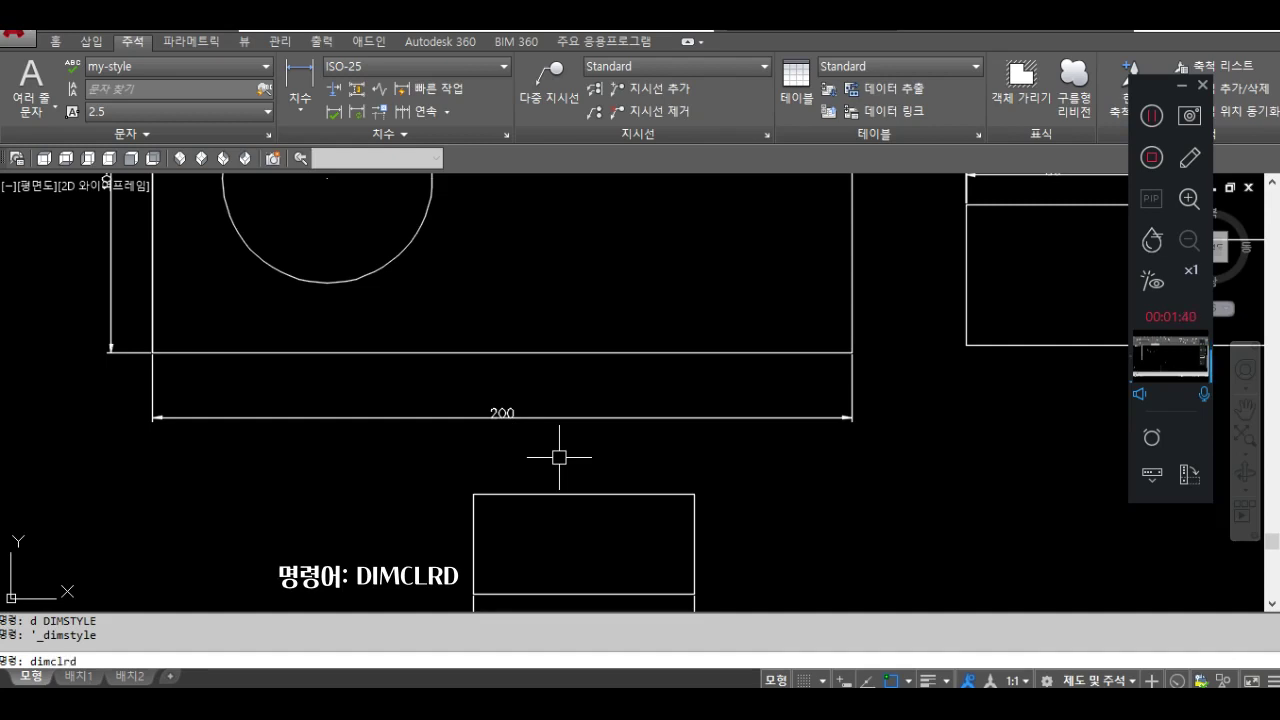
pyautogui.press('Return')
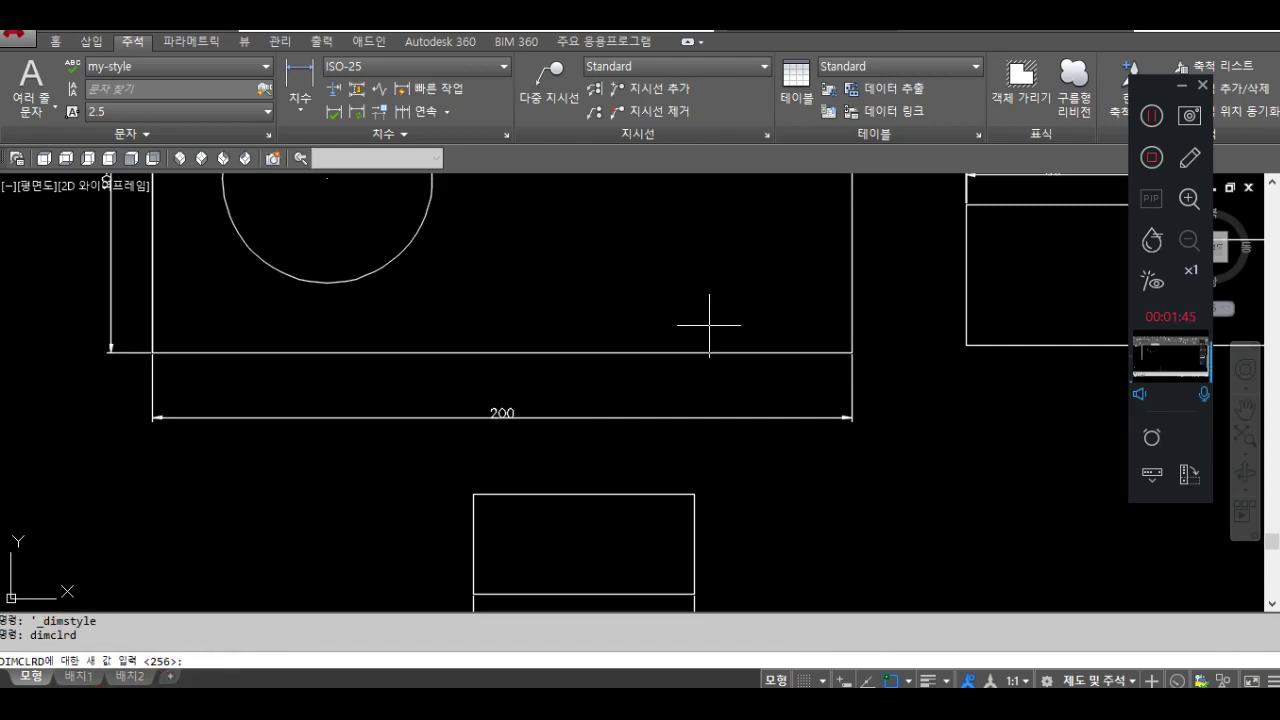
pyautogui.click(55, 41)
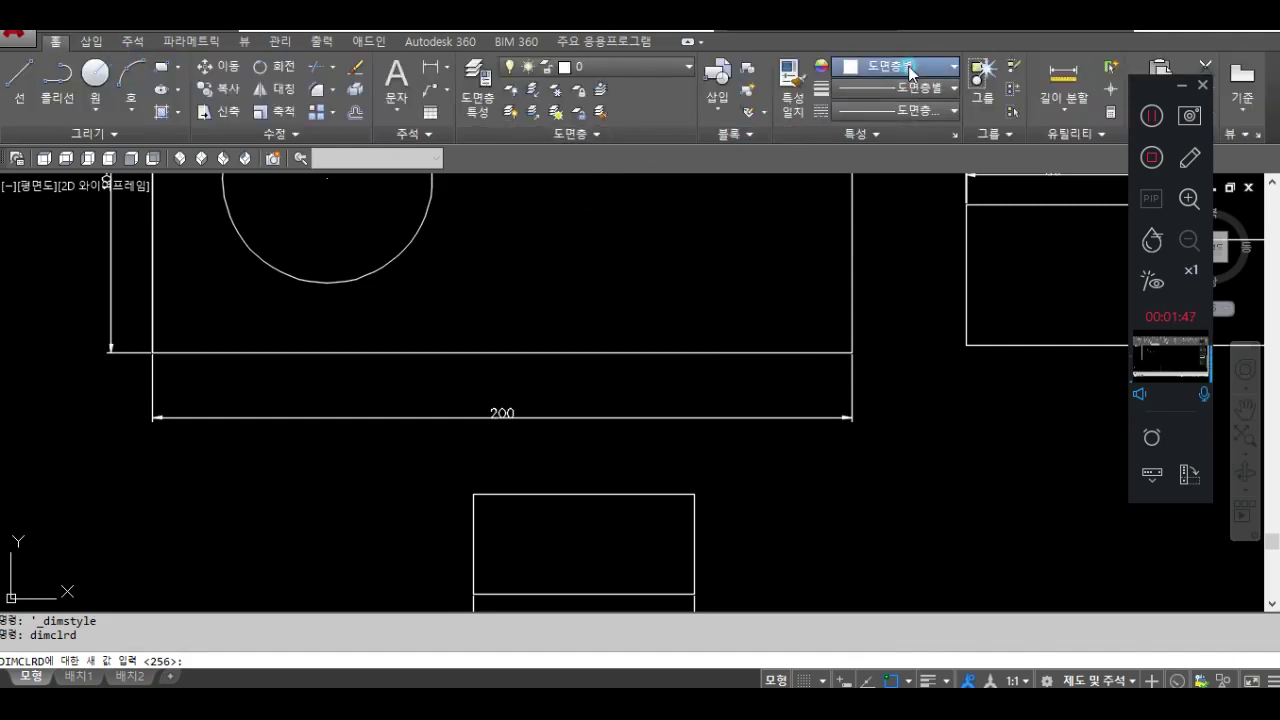
pyautogui.click(910, 67)
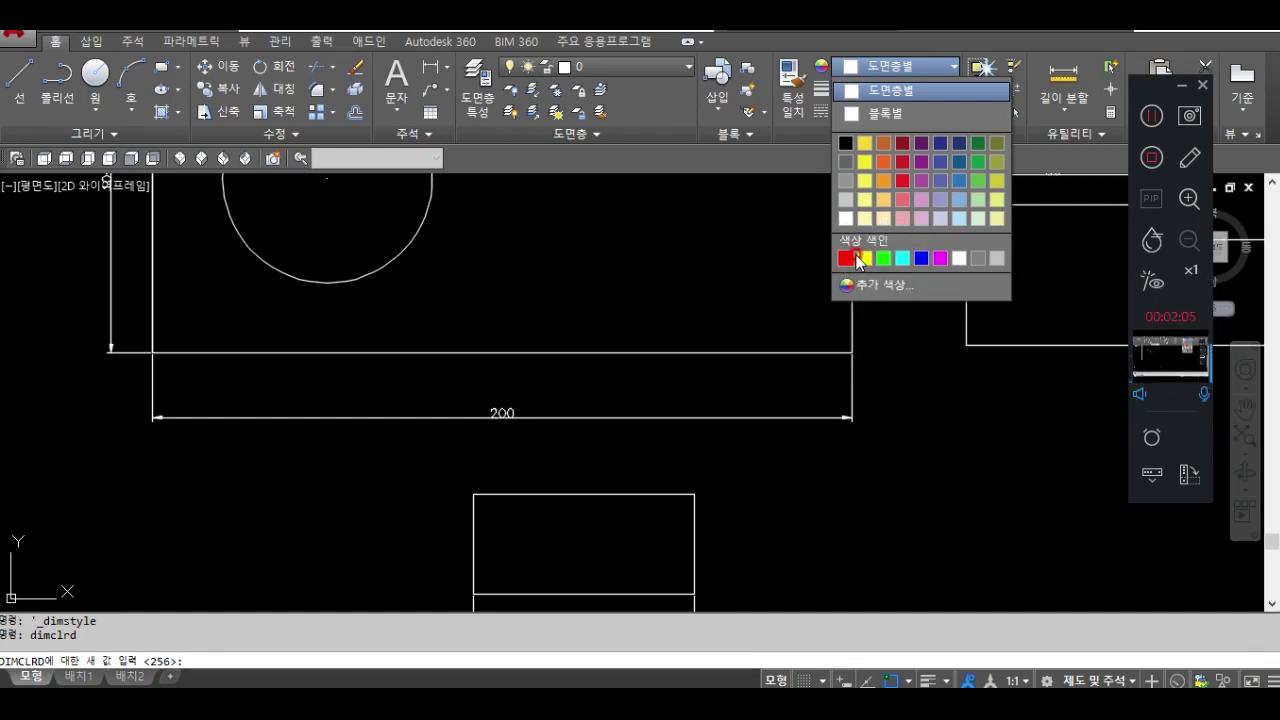
pyautogui.click(695, 265)
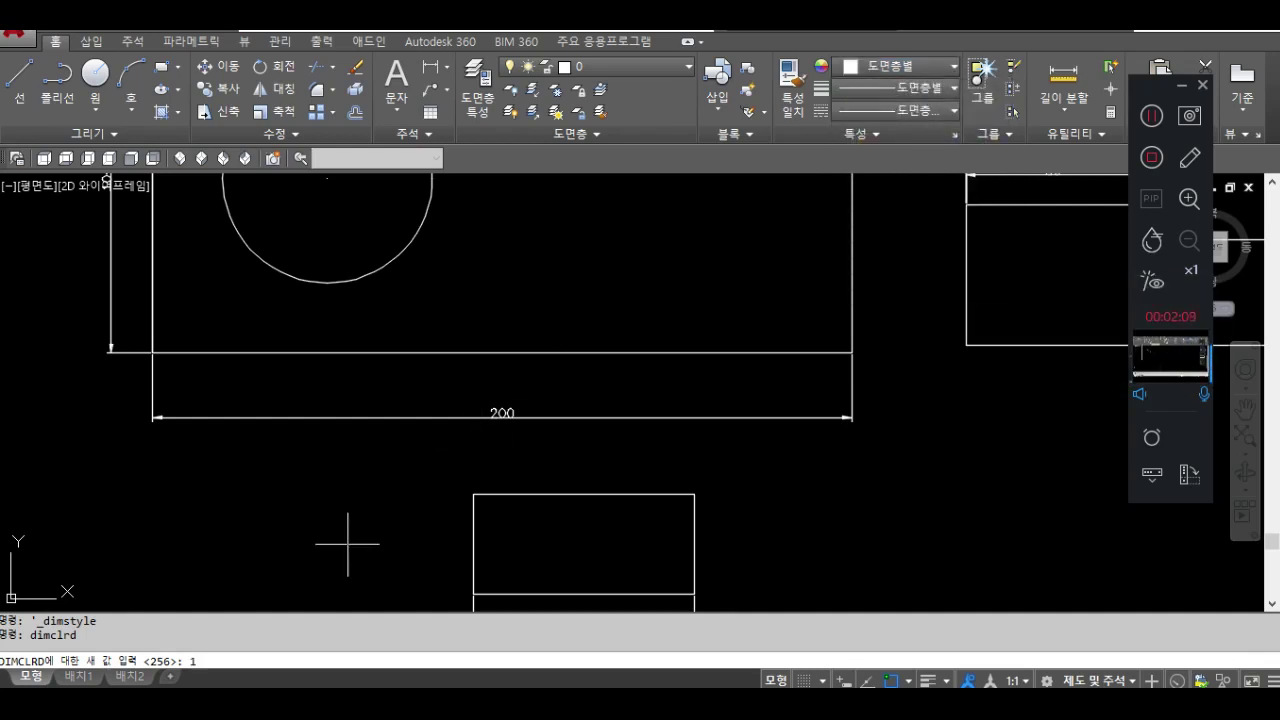
pyautogui.press('Return')
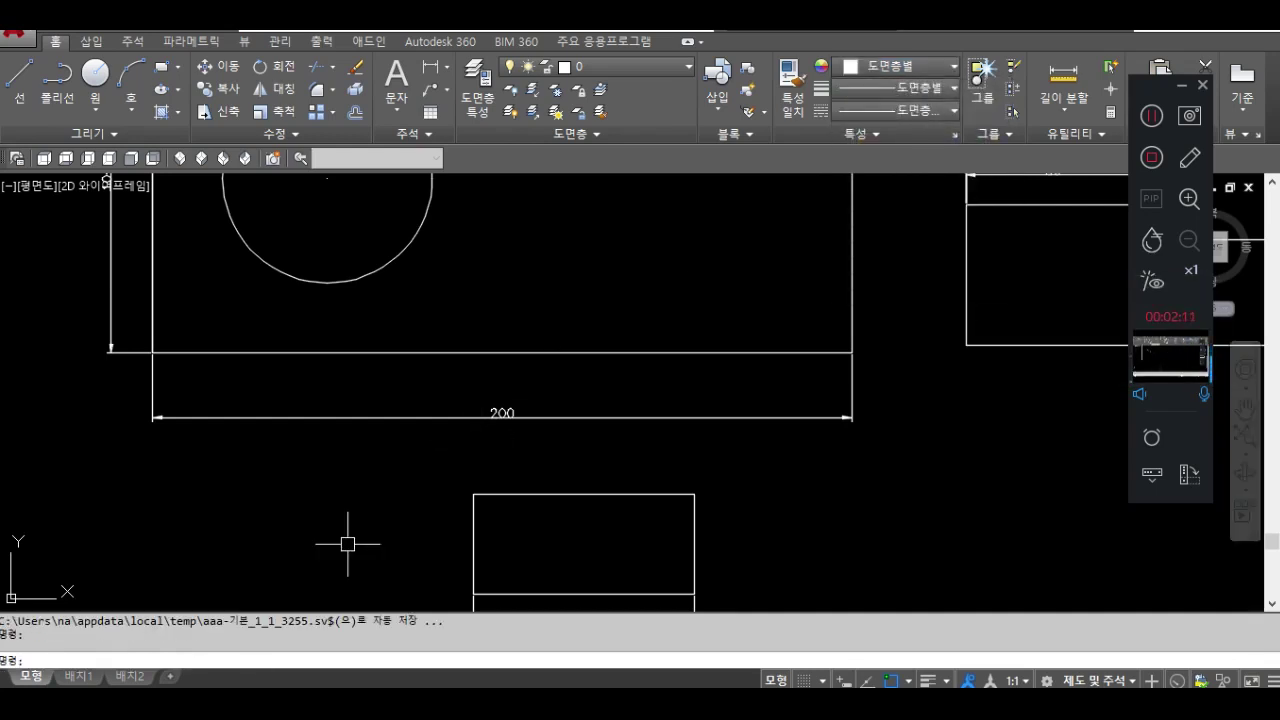
# Update the horizontal 200 dimension below the large rectangle so it takes the current dimension line colour.
pyautogui.click(133, 42)
pyautogui.click(357, 111)
pyautogui.click(560, 417)
pyautogui.press('Return')
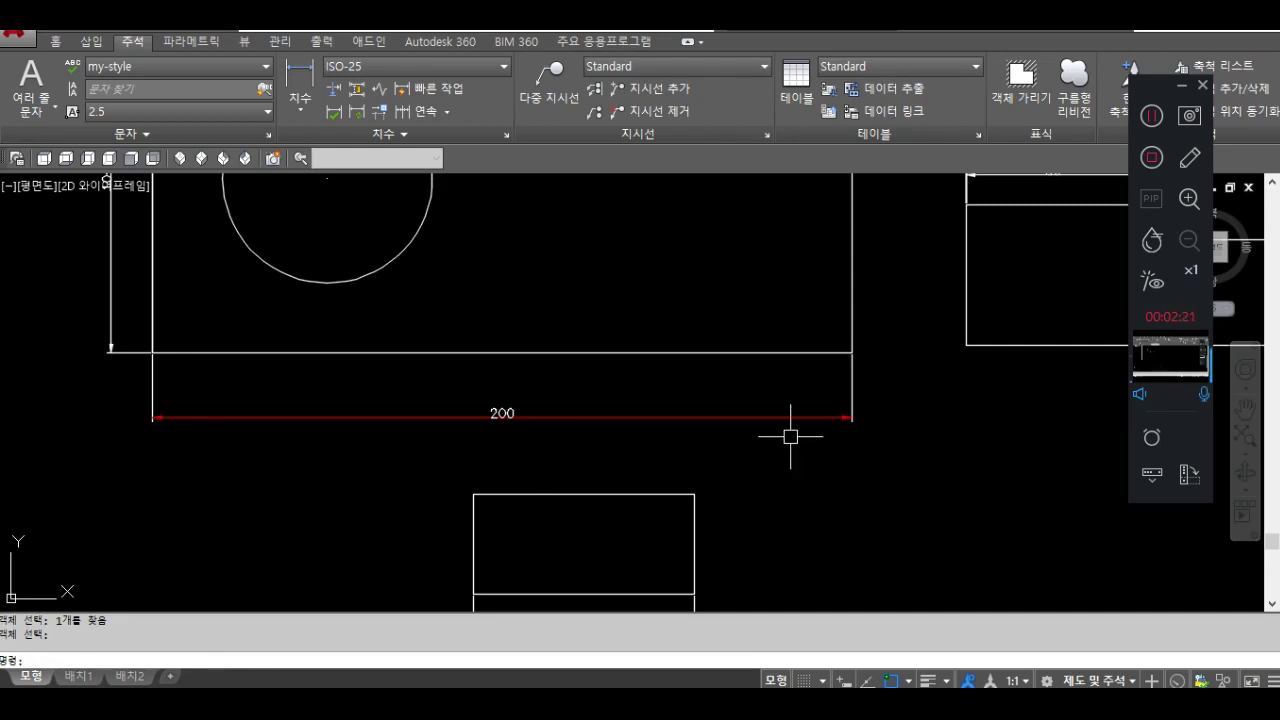
# Set the DIMLTYPE dimension line linetype variable to hidden.
pyautogui.moveTo(546, 446); pyautogui.dragTo(589, 437, button='middle')
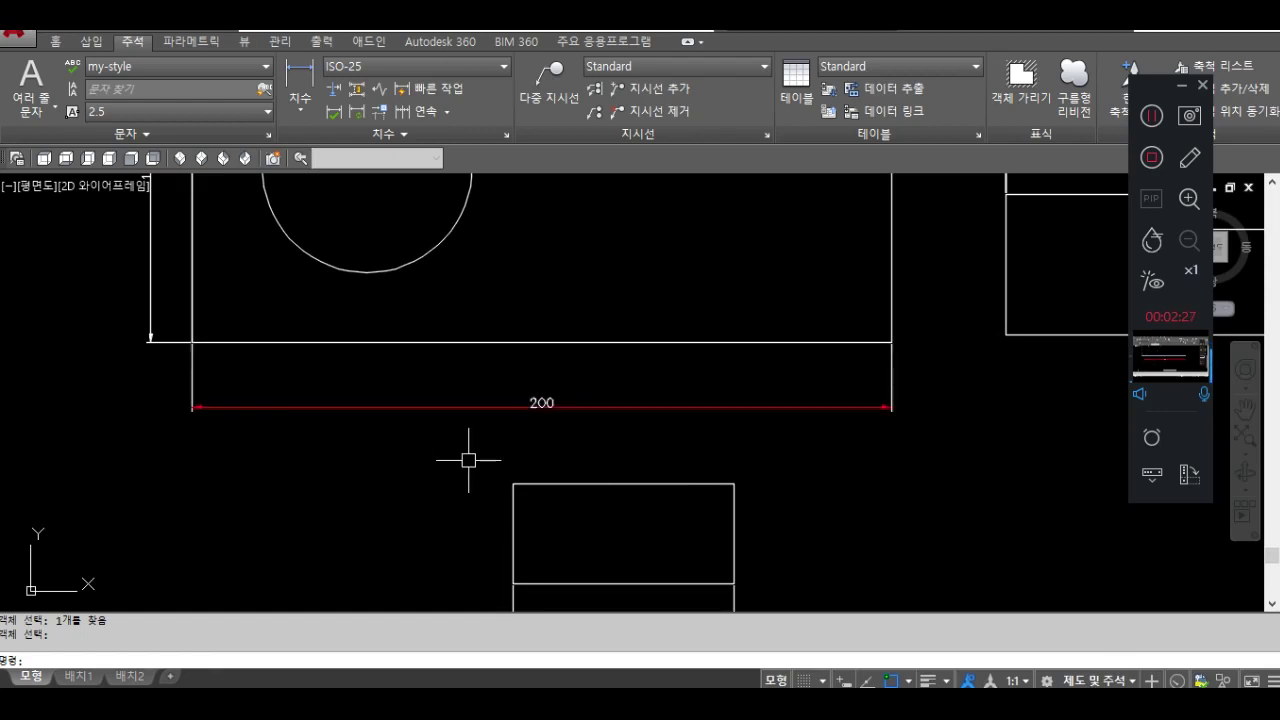
pyautogui.moveTo(531, 469); pyautogui.dragTo(500, 486, button='middle')
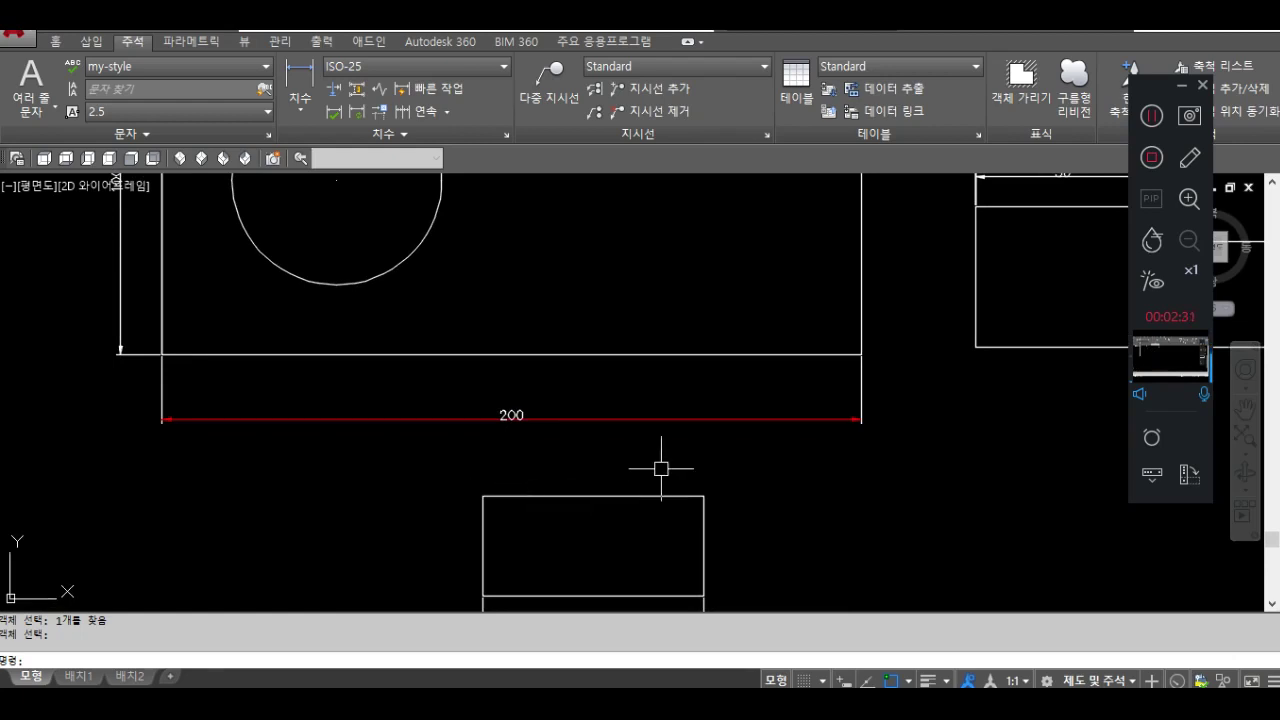
pyautogui.write('dimltype')
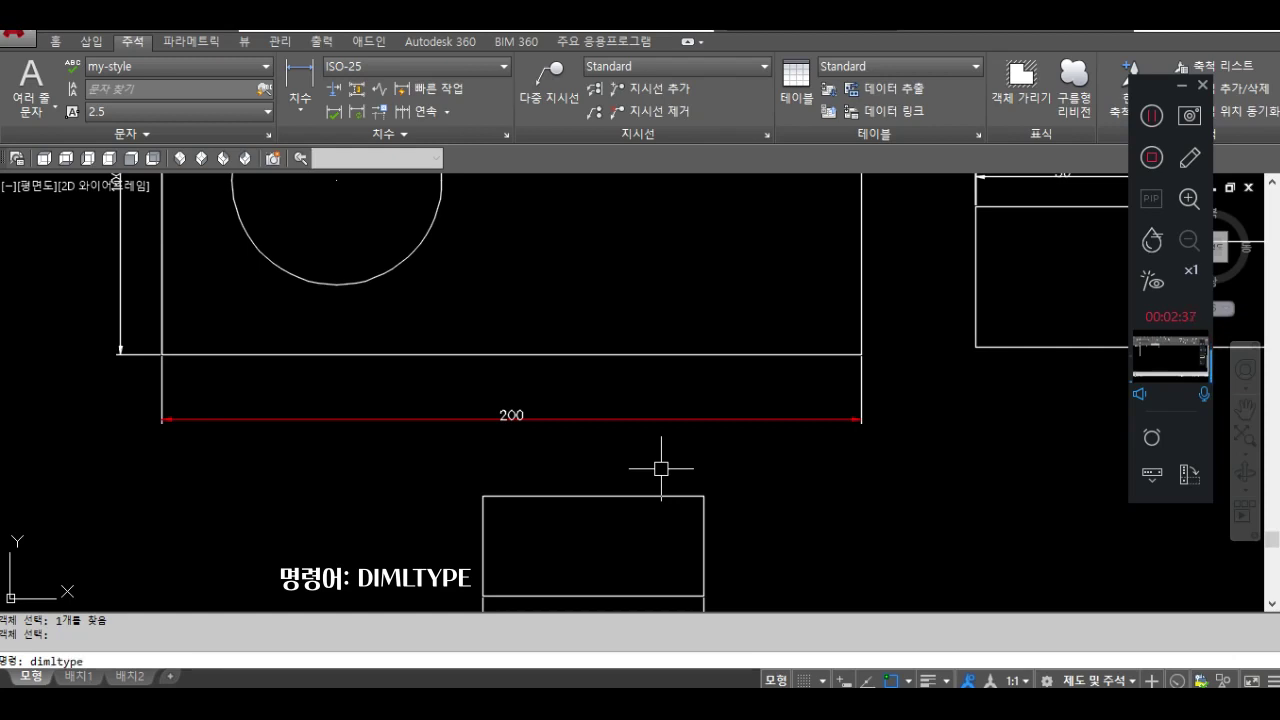
pyautogui.press('Return')
pyautogui.click(326, 649)
pyautogui.write('hidden')
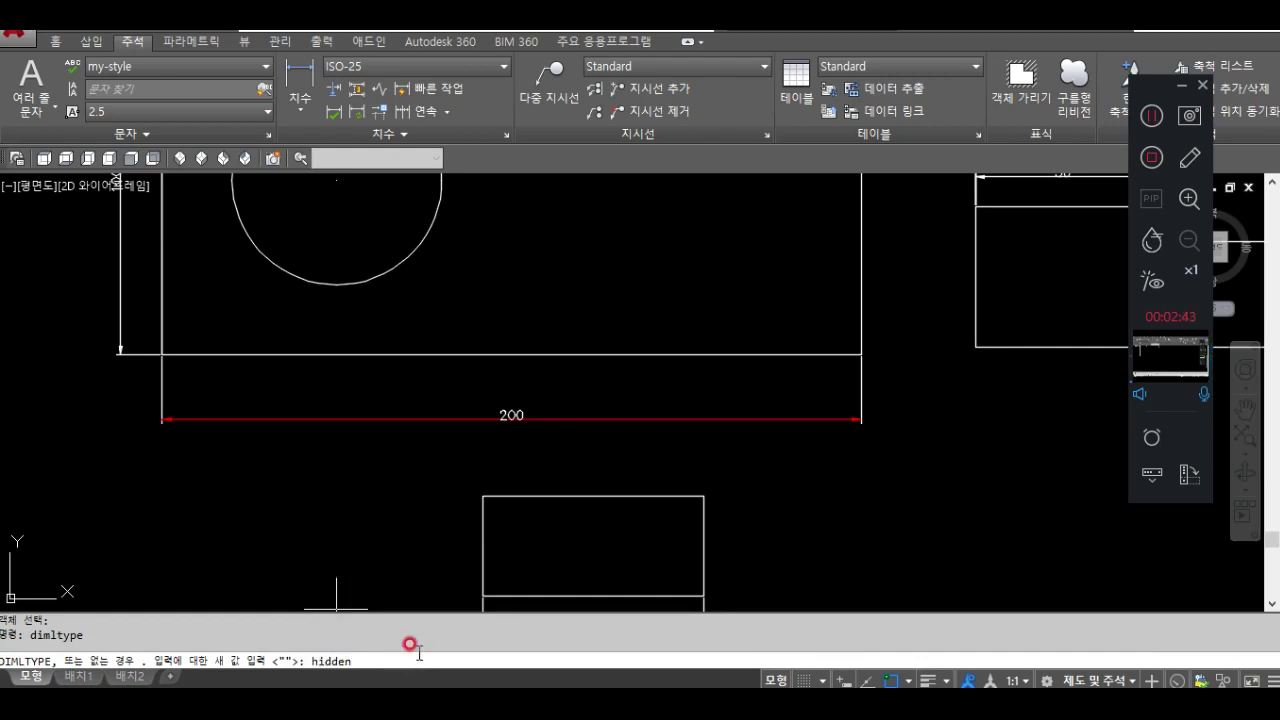
pyautogui.press('Return')
# Update the horizontal 200 dimension so its dimension line takes the hidden linetype.
pyautogui.click(357, 111)
pyautogui.click(650, 420)
pyautogui.scroll(2, 300, 418)
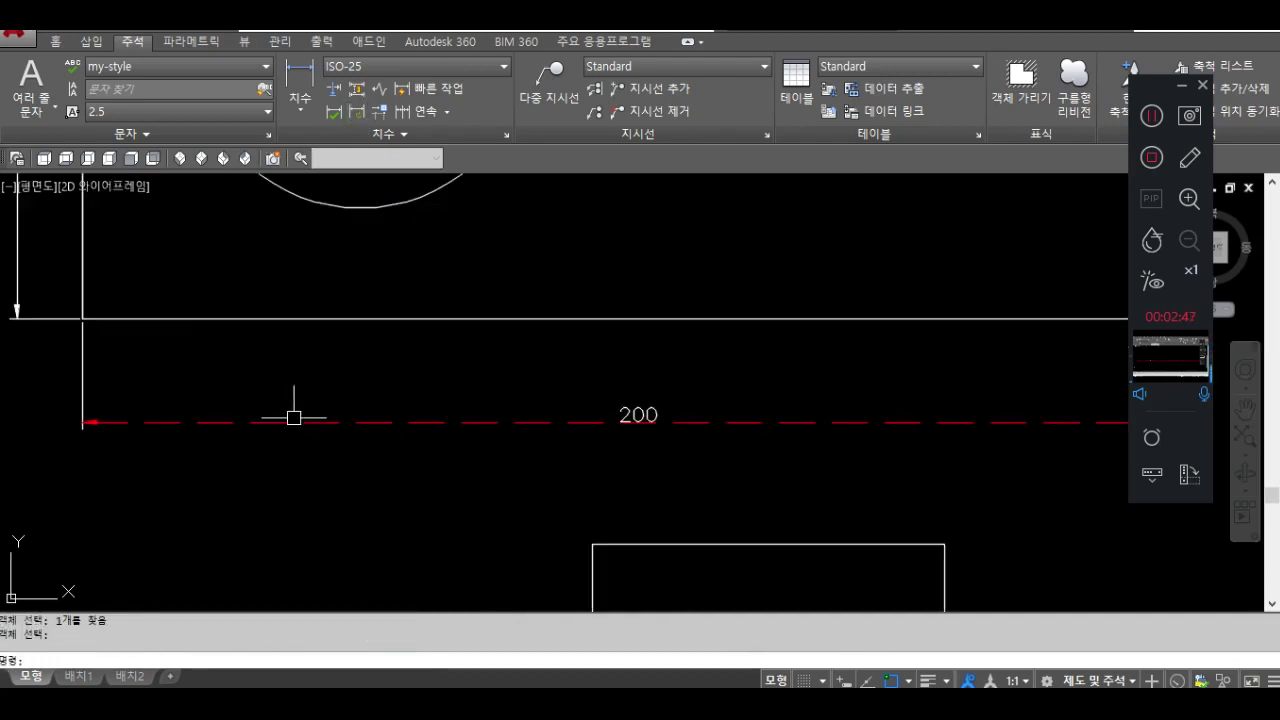
pyautogui.scroll(-4, 660, 443)
pyautogui.moveTo(668, 443); pyautogui.dragTo(546, 457, button='middle')
pyautogui.scroll(2, 598, 443)
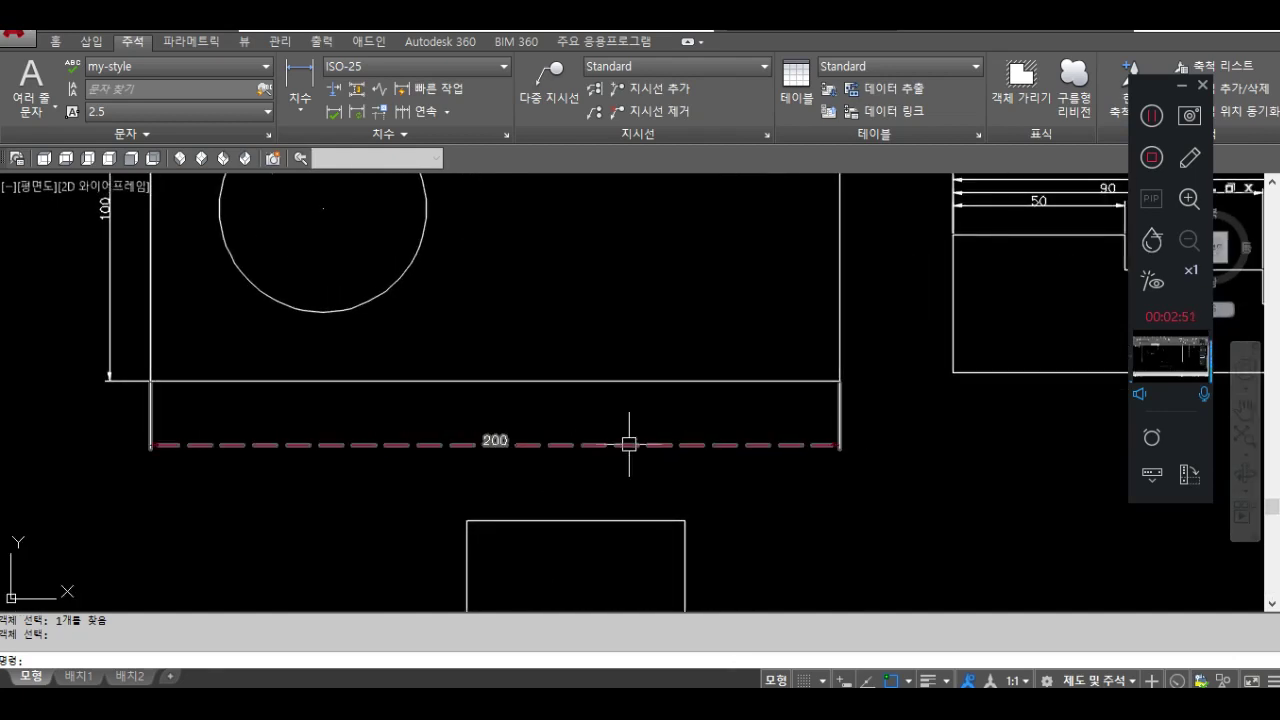
# Examine the names of the loaded linetypes, including CENTER and HIDDEN, and the loadable ones in acadiso.lin through the Linetype Manager.
pyautogui.write('t')
pyautogui.press('Return')
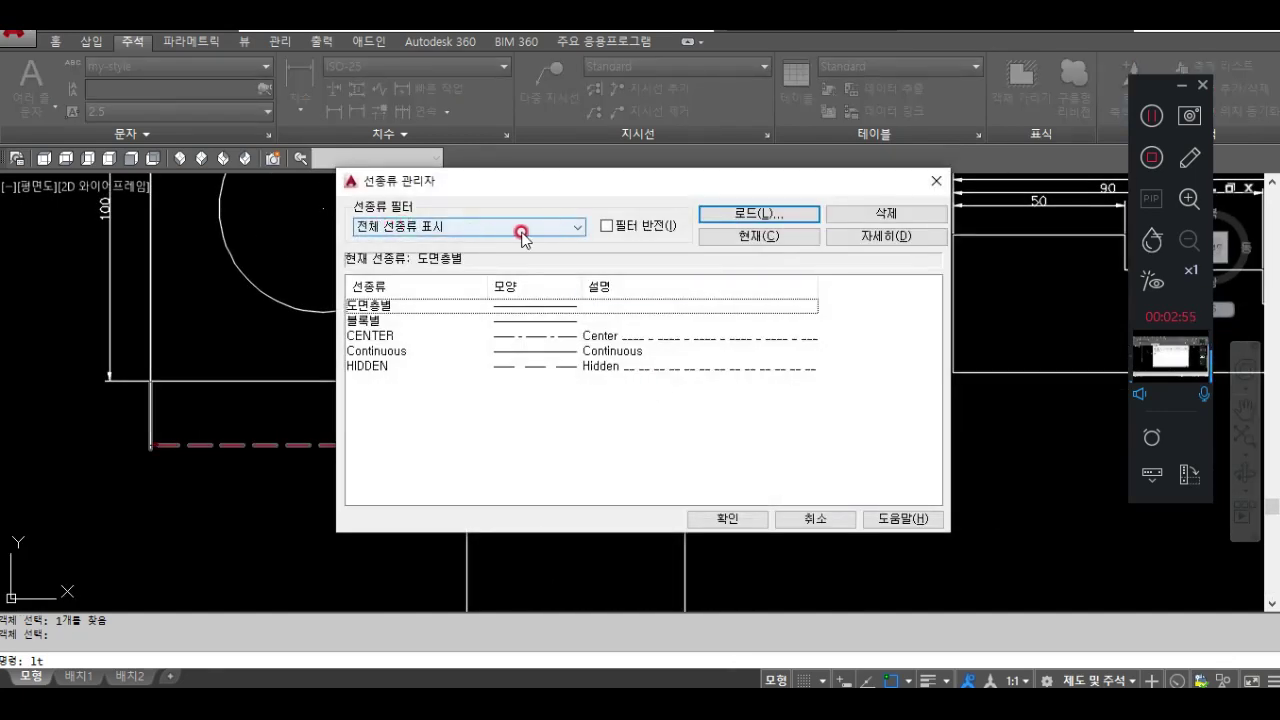
pyautogui.click(935, 181)
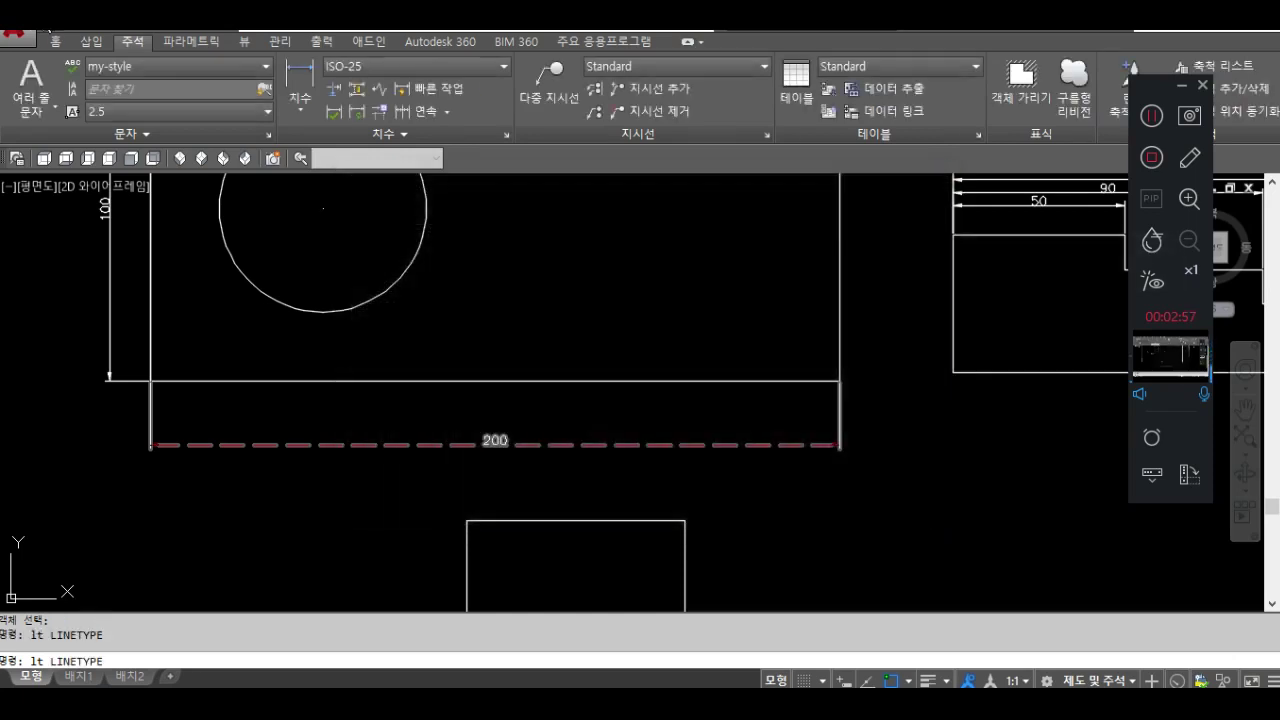
pyautogui.click(55, 41)
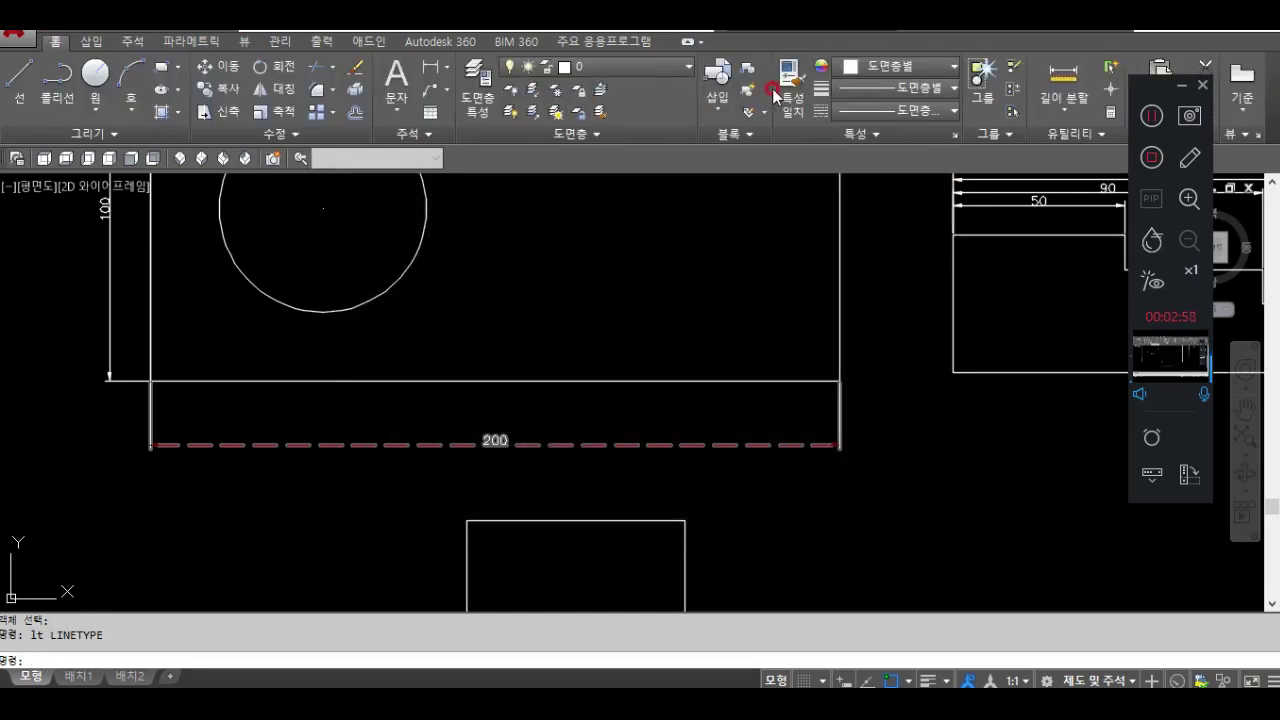
pyautogui.click(922, 109)
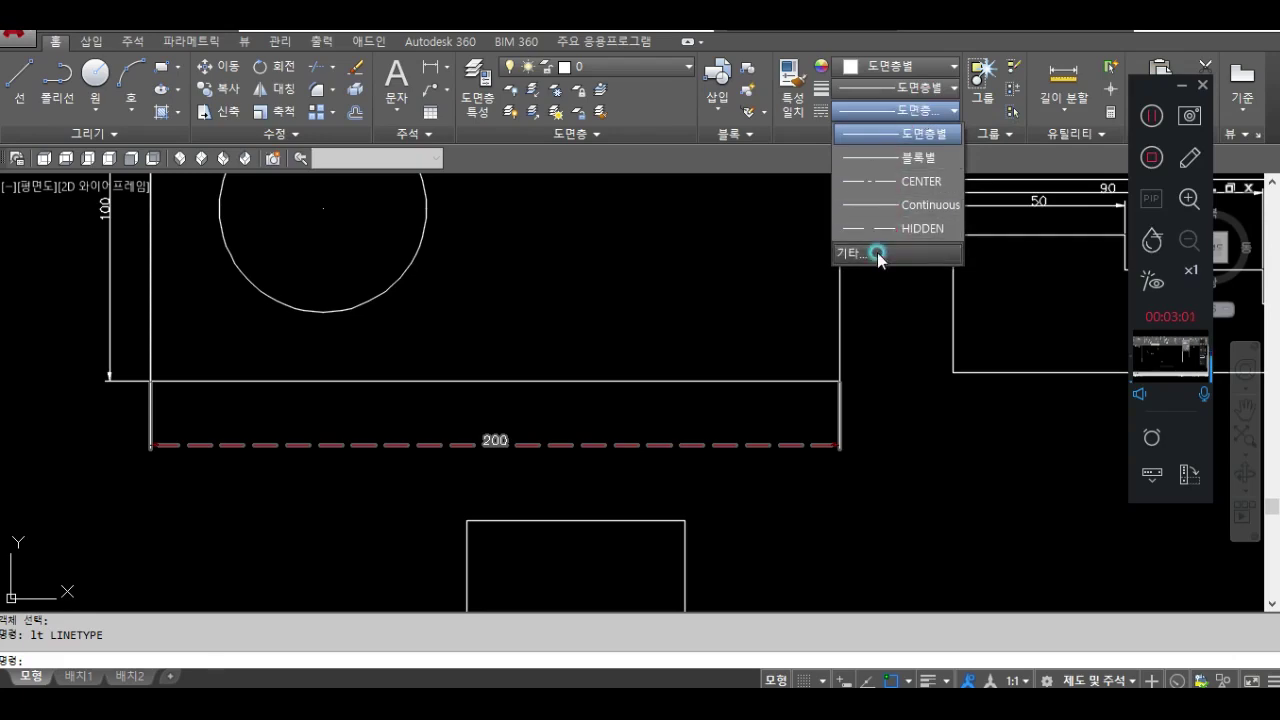
pyautogui.click(877, 252)
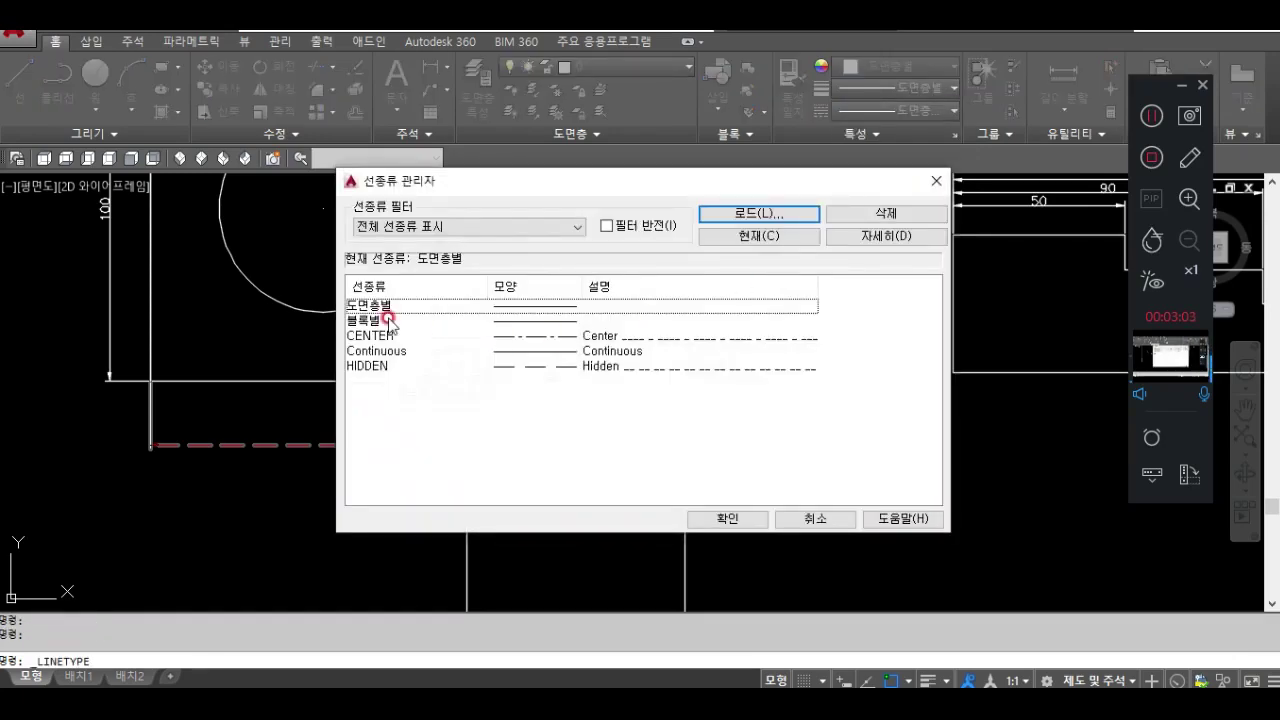
pyautogui.click(752, 213)
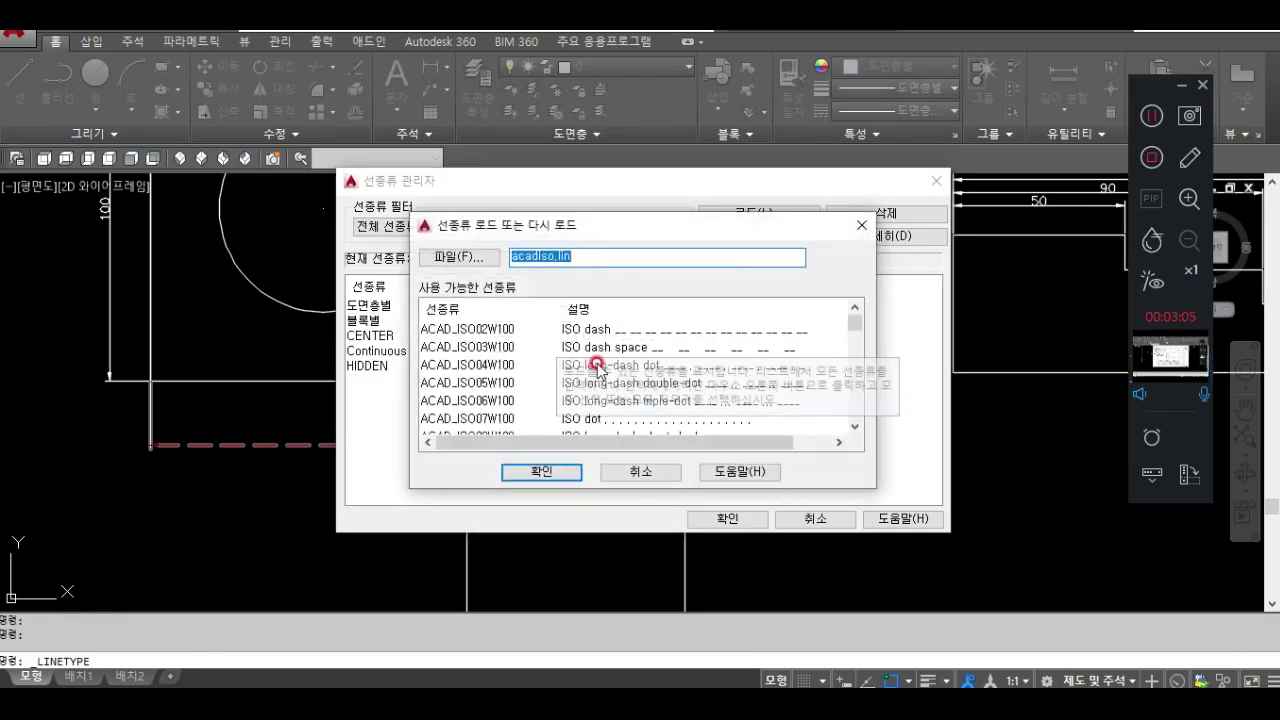
pyautogui.click(655, 472)
pyautogui.click(388, 339)
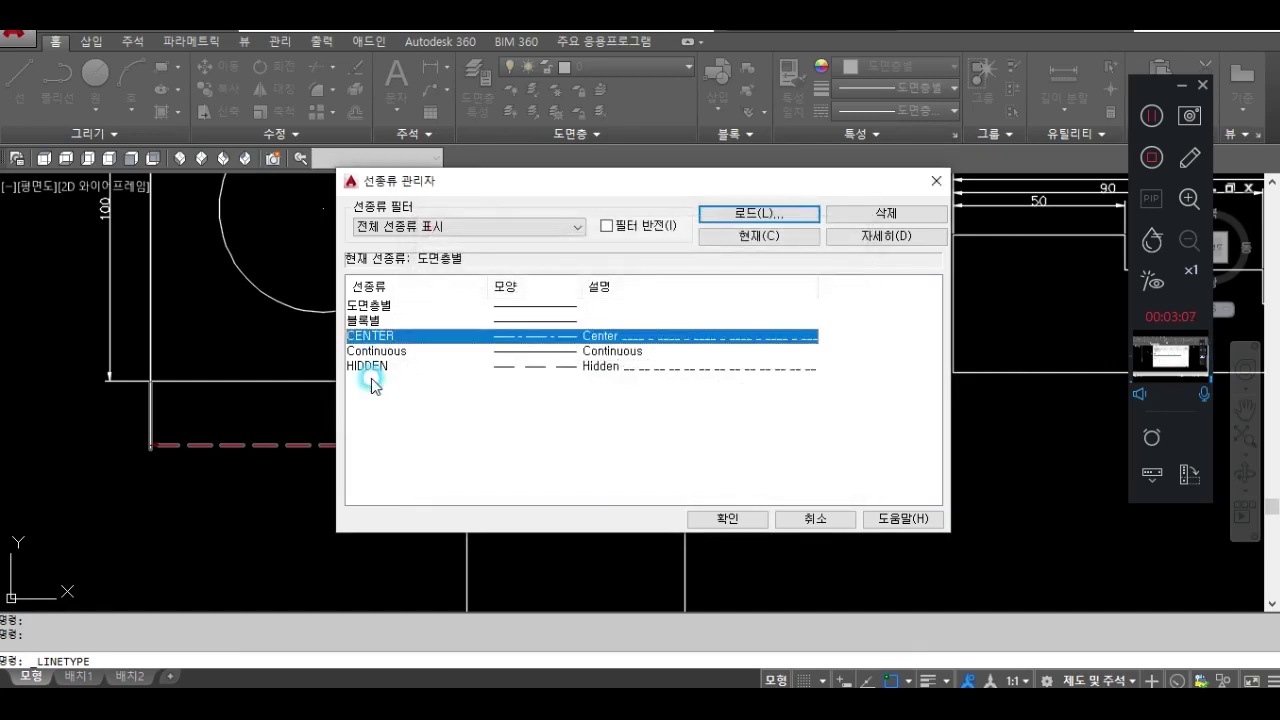
pyautogui.click(368, 368)
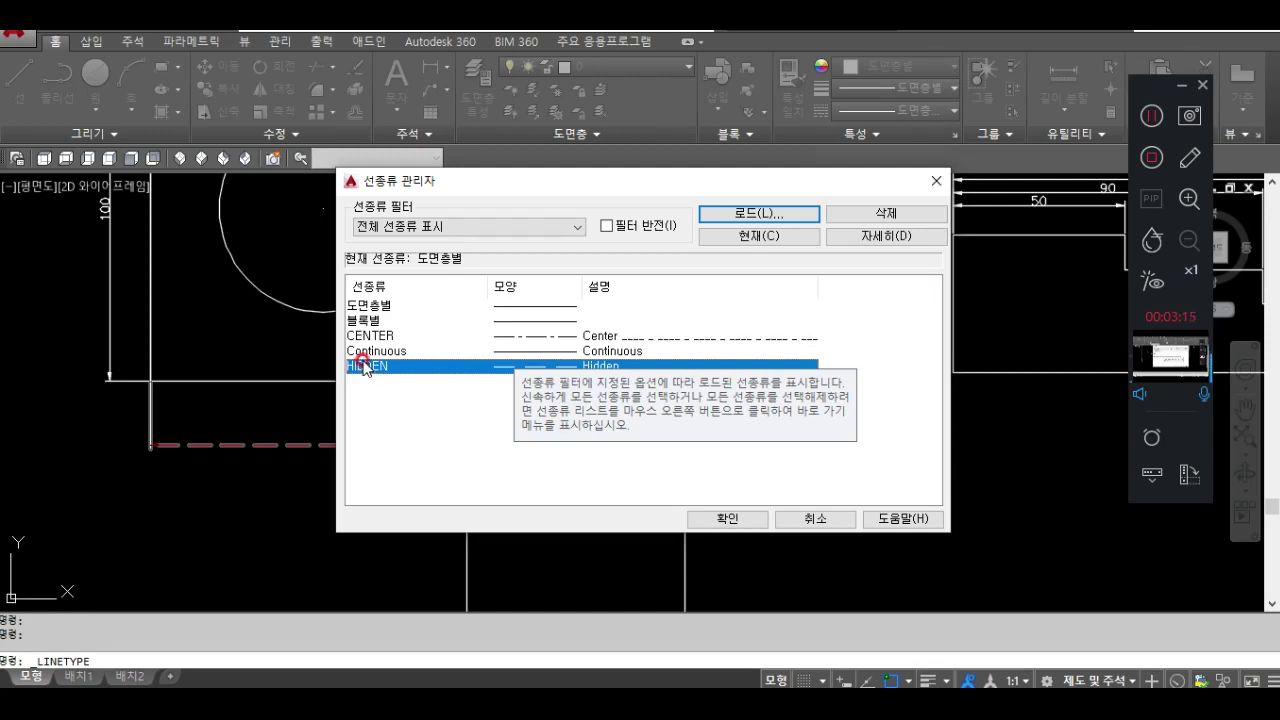
pyautogui.click(730, 519)
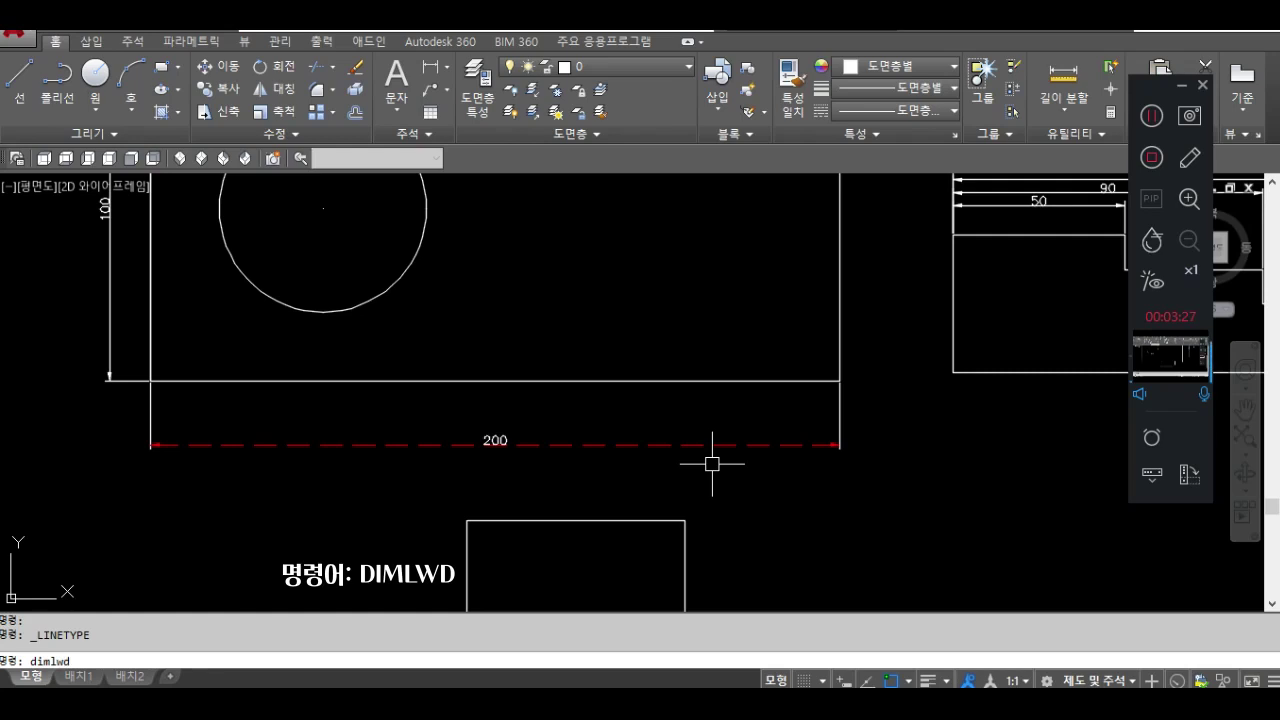
# Set the DIMLWD dimension line lineweight variable to -1.
pyautogui.press('Return')
pyautogui.click(183, 658)
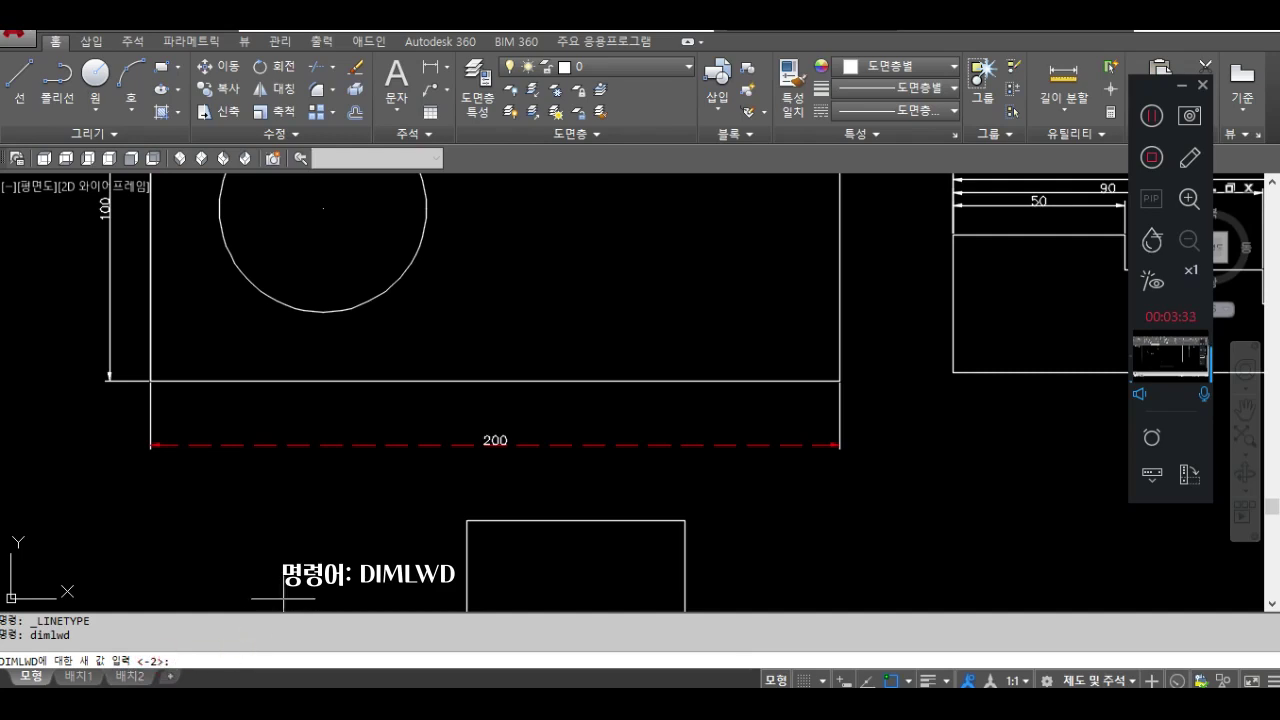
pyautogui.click(246, 658)
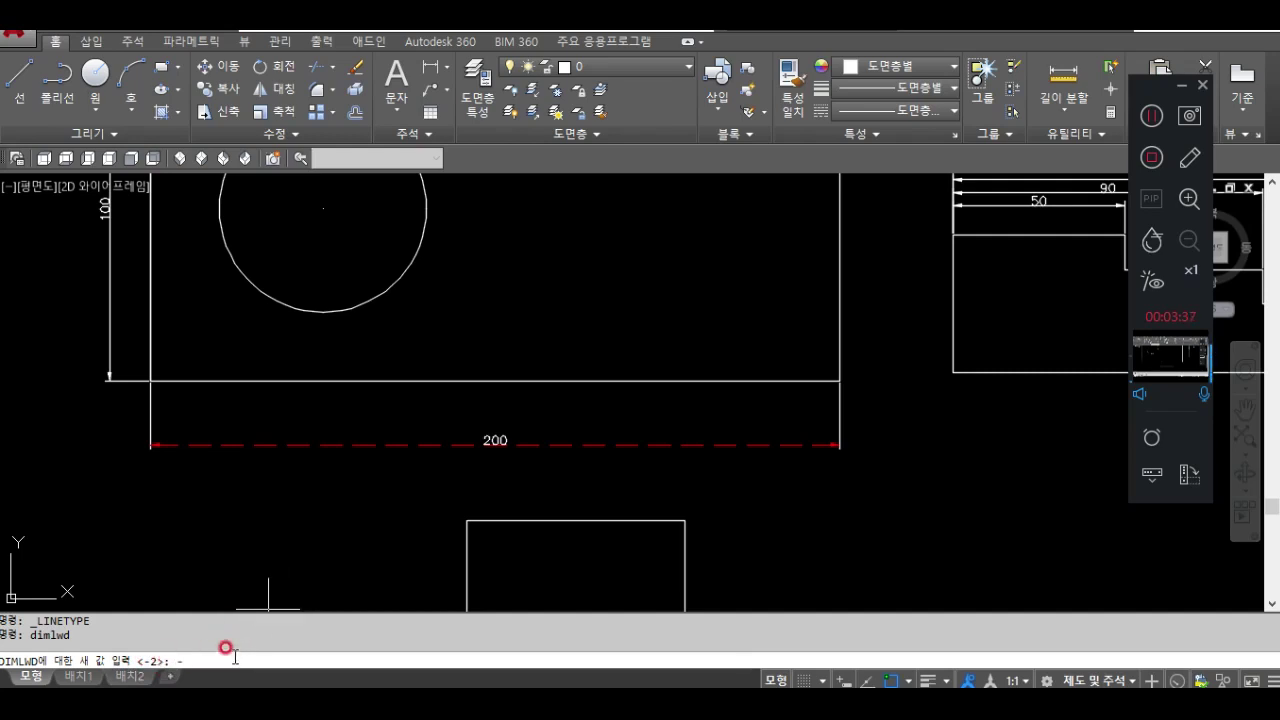
pyautogui.press('Return')
# Check the dimension line's lineweight options in the ISO-25 style override, then cancel and close the Dimension Style Manager.
pyautogui.write('d')
pyautogui.press('Return')
pyautogui.click(865, 350)
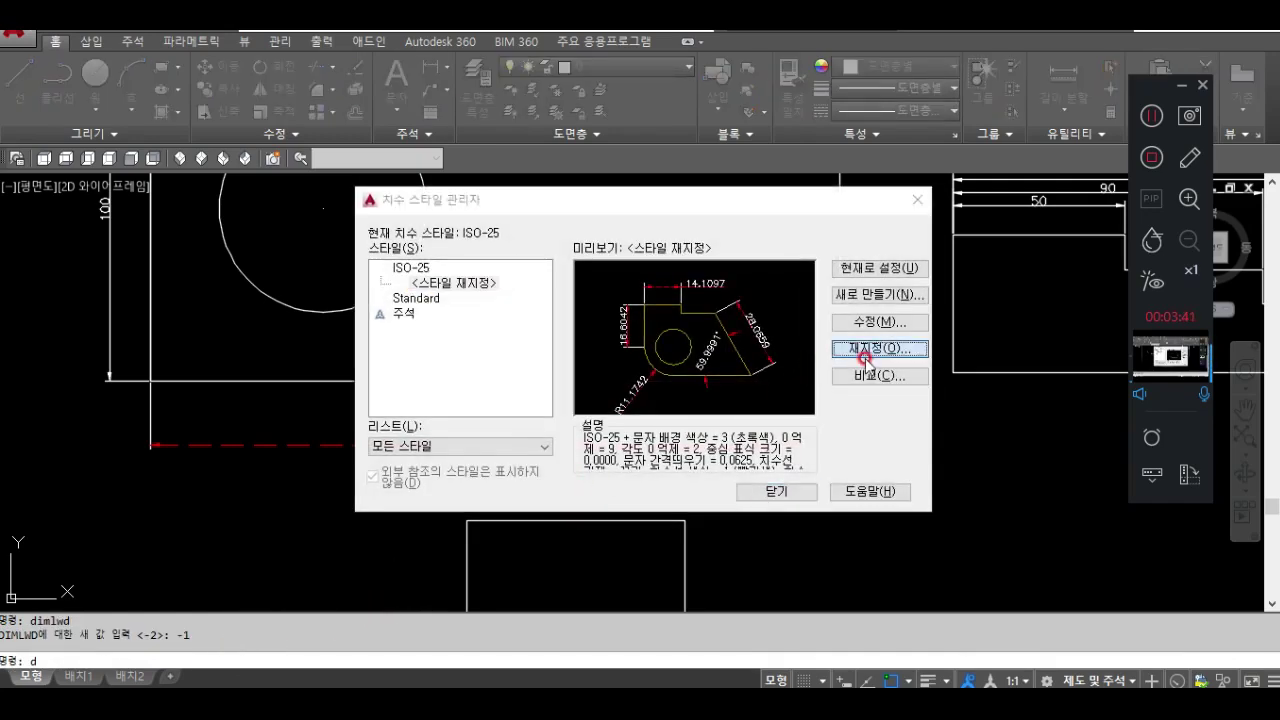
pyautogui.click(92, 145)
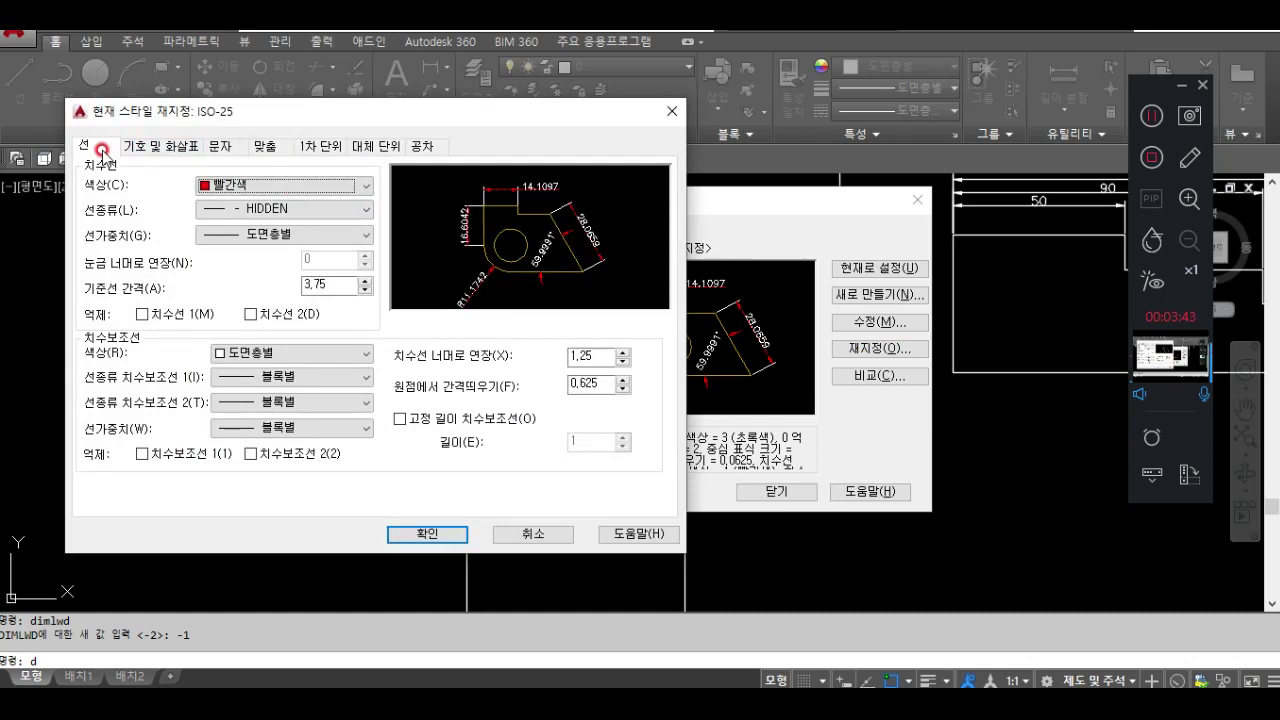
pyautogui.click(284, 236)
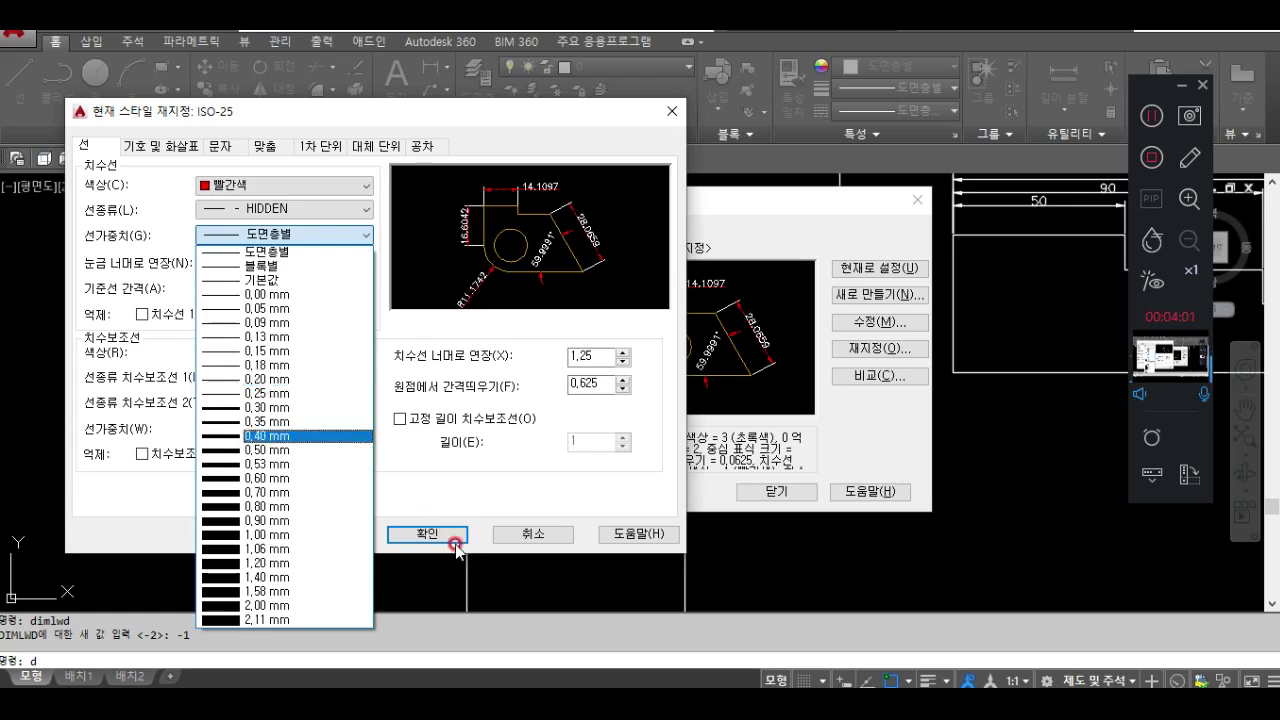
pyautogui.click(531, 533)
pyautogui.click(776, 492)
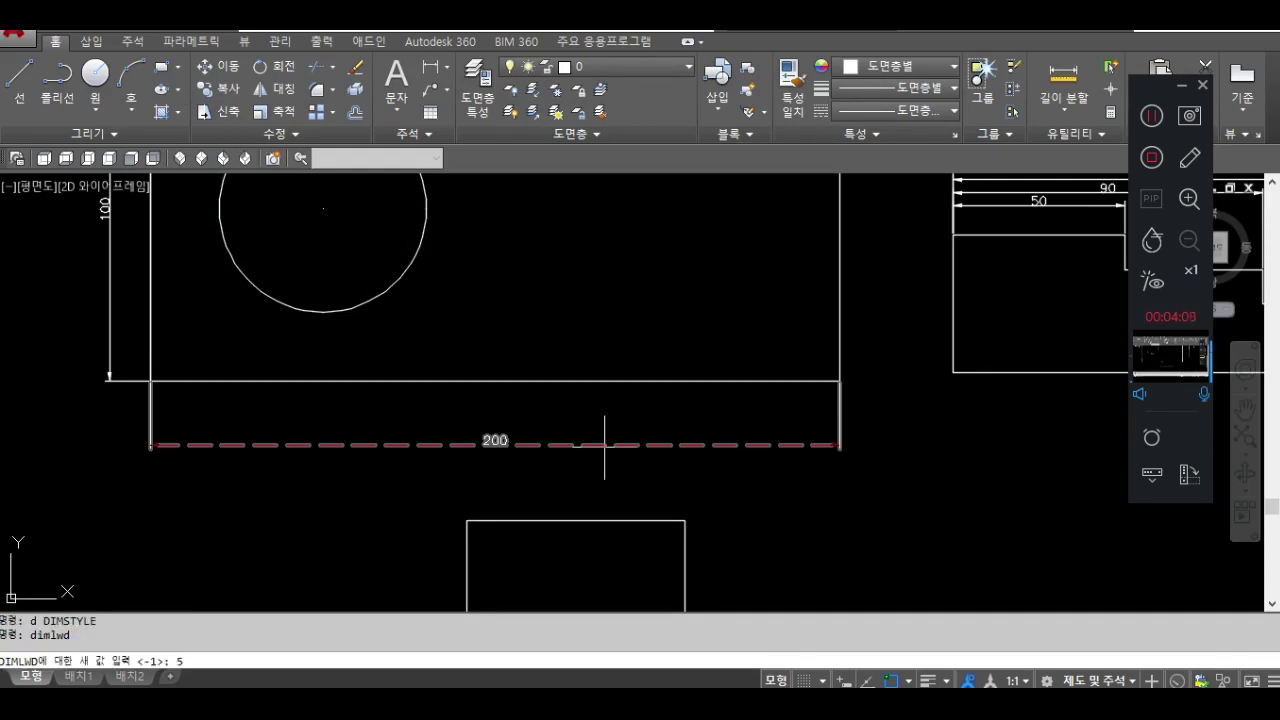
# Check the dimension line lineweight in the ISO-25 style override with DIMLWD set to 5, then leave the style dialogs.
pyautogui.write('d')
pyautogui.press('Return')
pyautogui.click(872, 345)
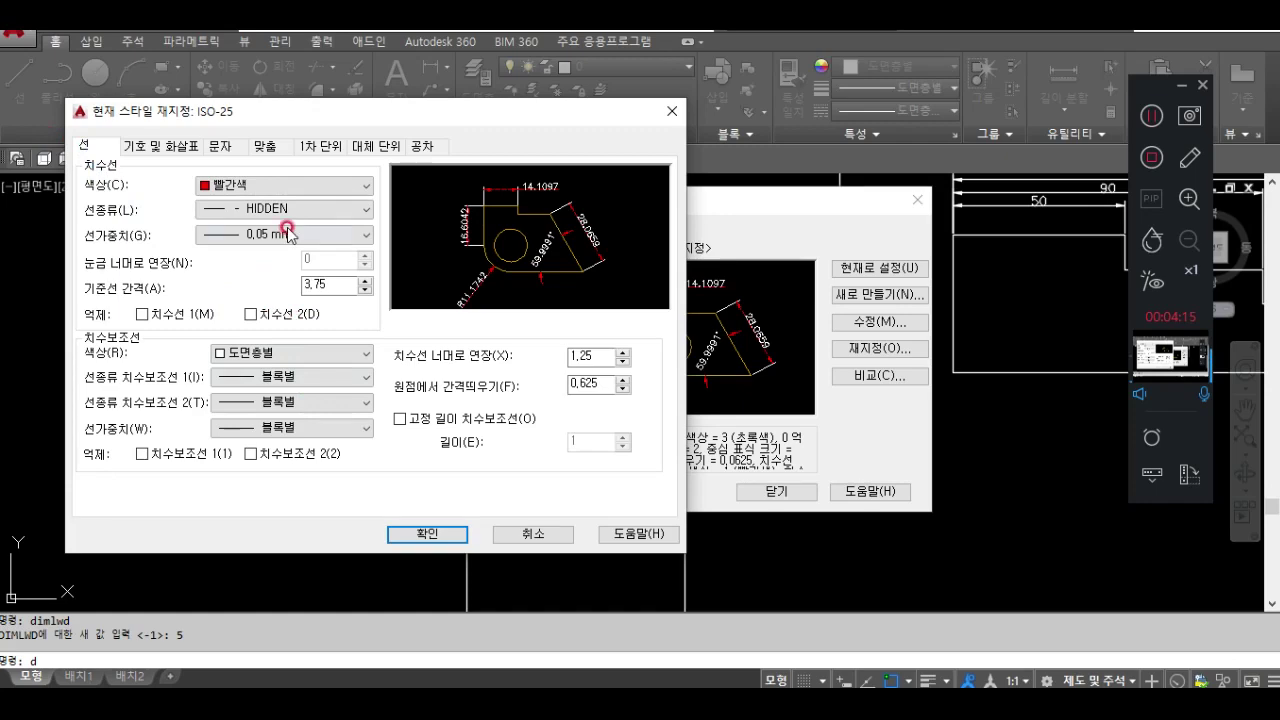
pyautogui.click(520, 531)
pyautogui.click(778, 490)
# Set the DIMLWD dimension line lineweight variable to 20.
pyautogui.write('dim')
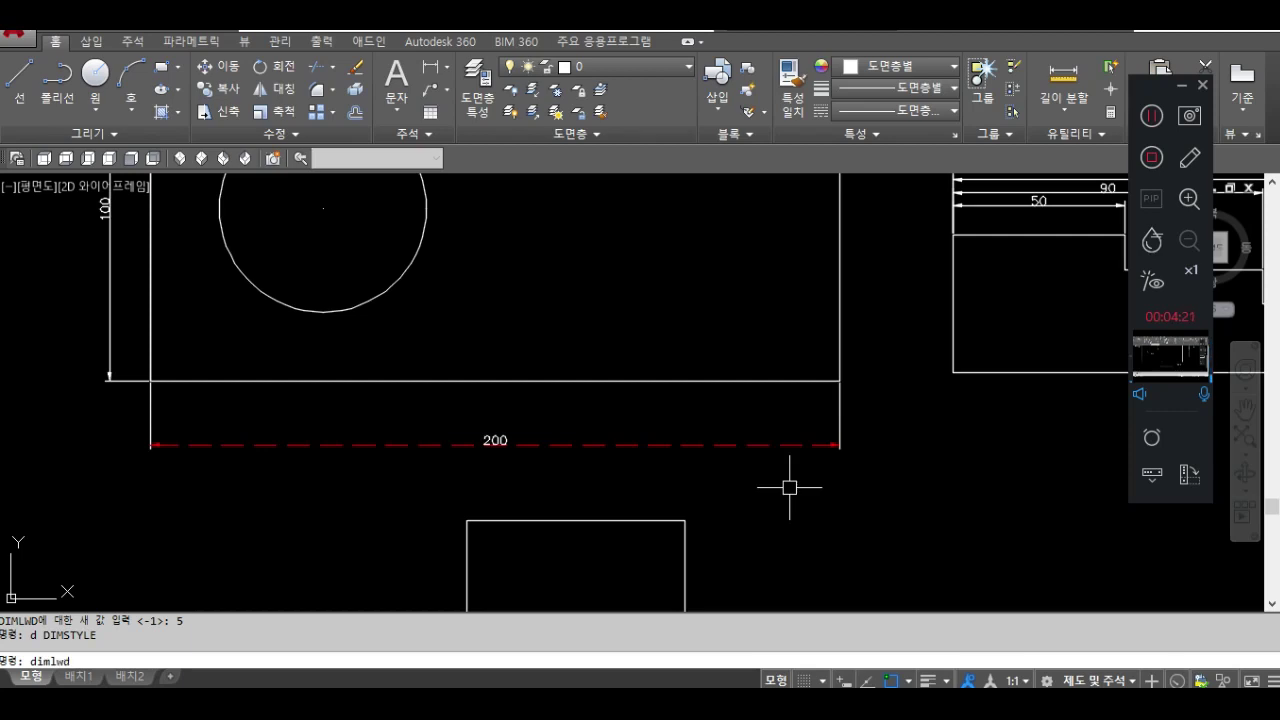
pyautogui.write('lwd')
pyautogui.press('Return')
pyautogui.press('Return')
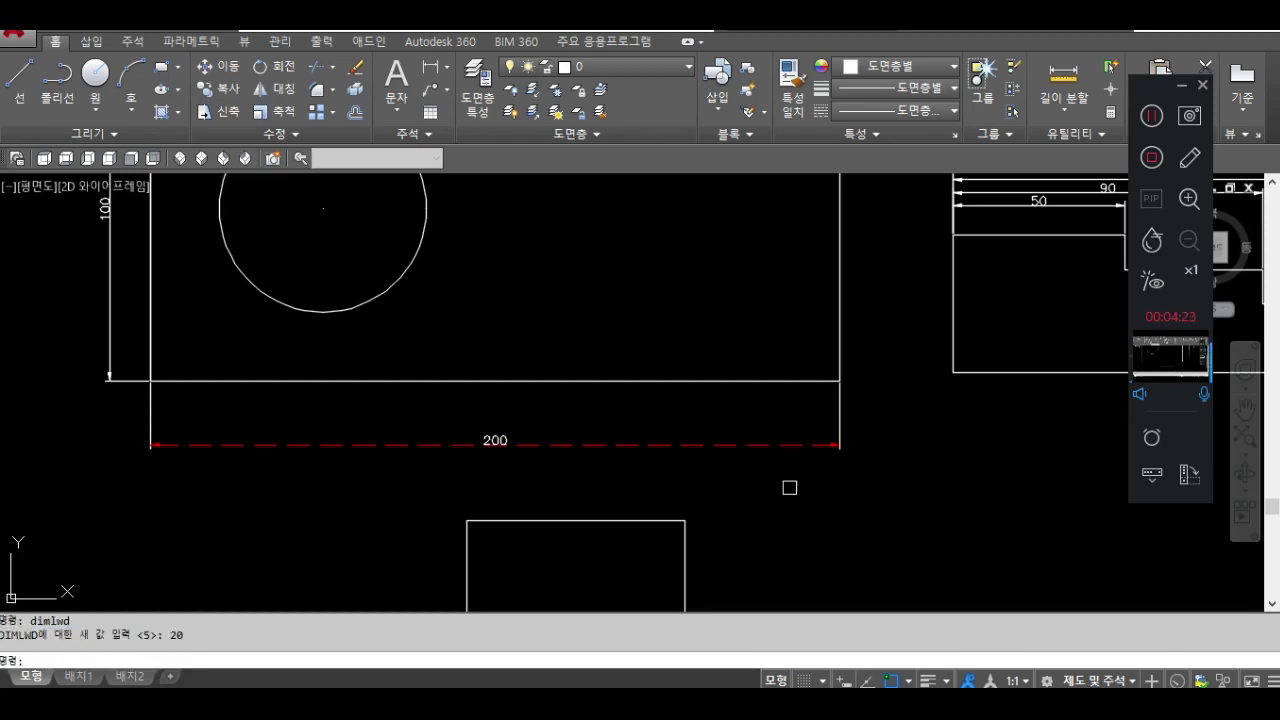
# Check how the new DIMLWD value appears as the dimension line lineweight in the ISO-25 override, then cancel and close the manager.
pyautogui.write('d')
pyautogui.press('Return')
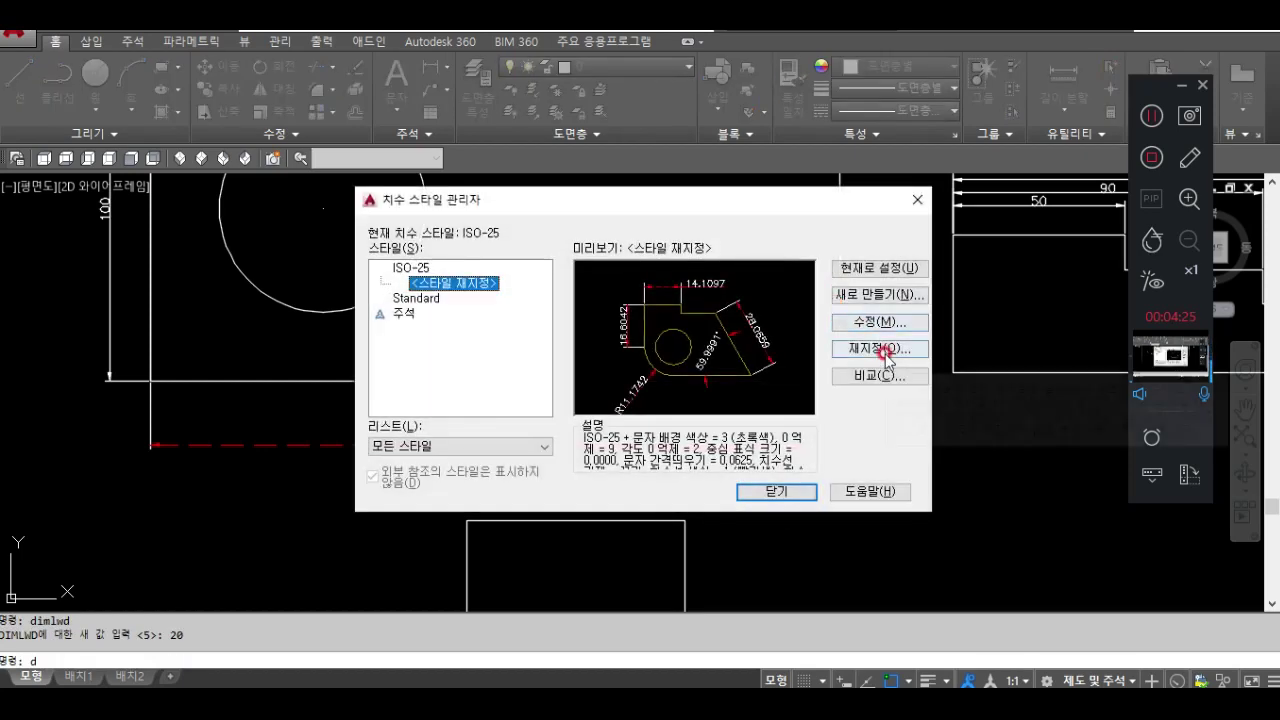
pyautogui.click(874, 349)
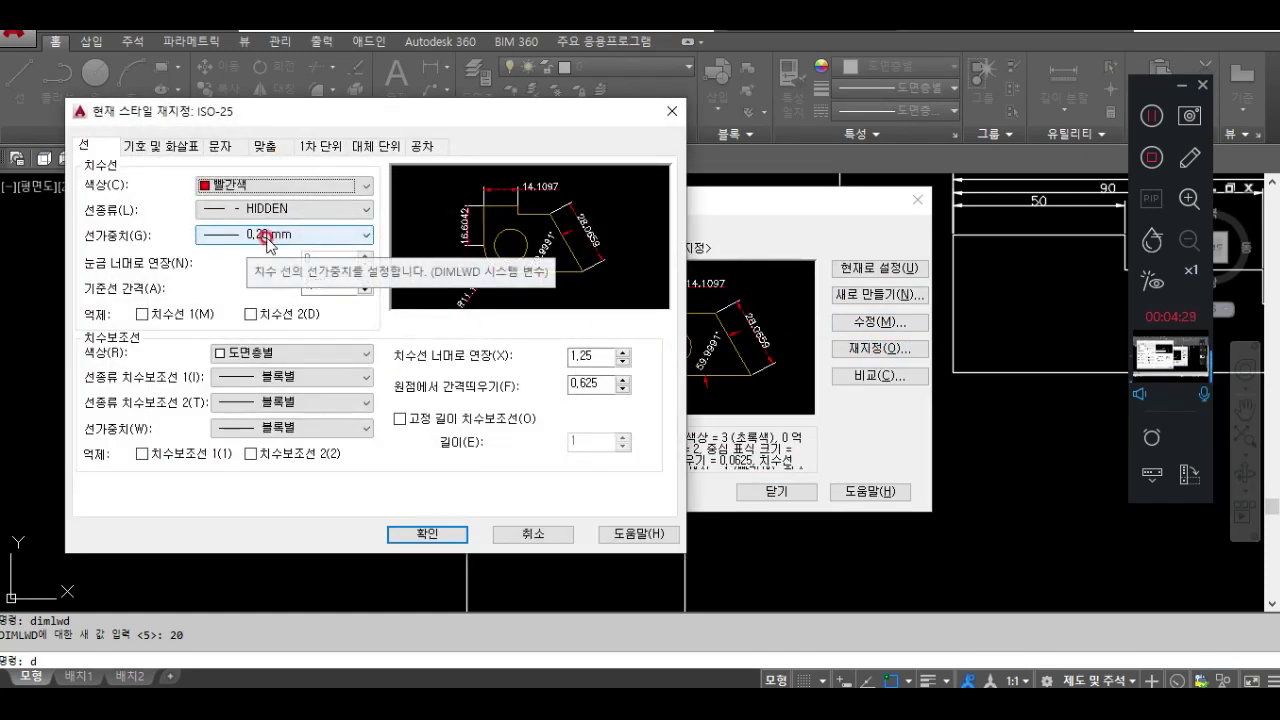
pyautogui.click(533, 534)
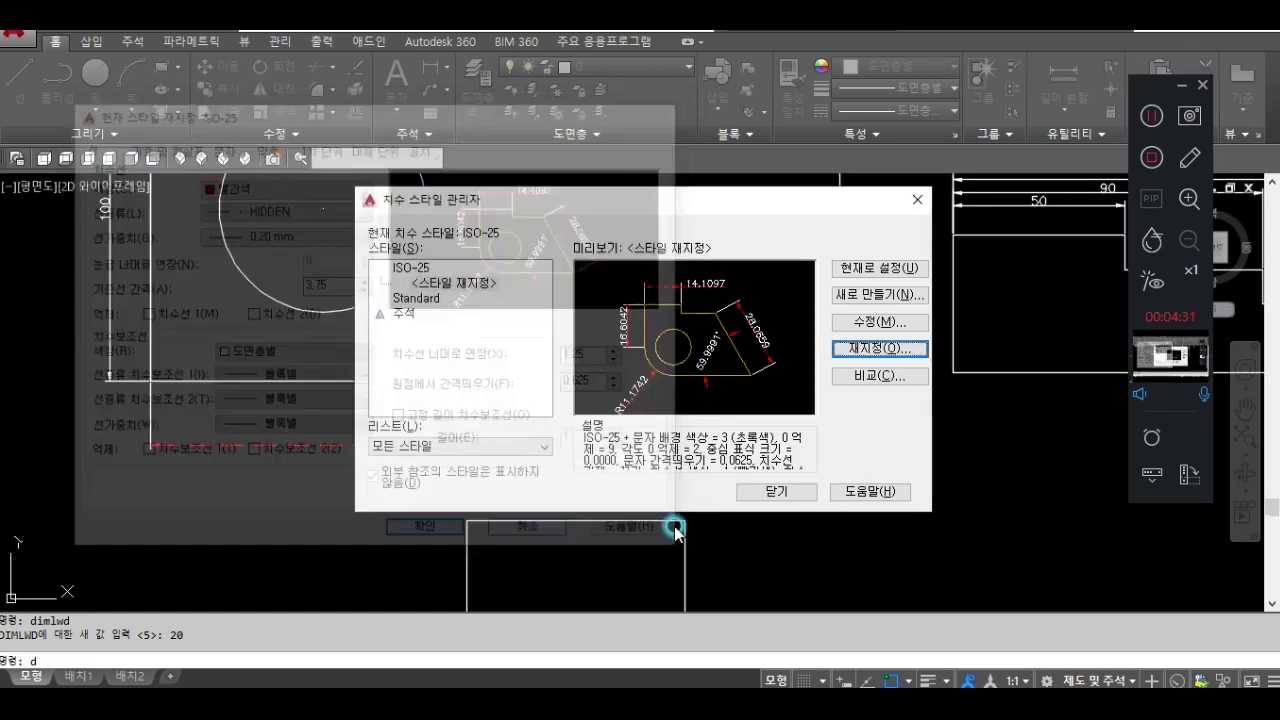
pyautogui.click(778, 492)
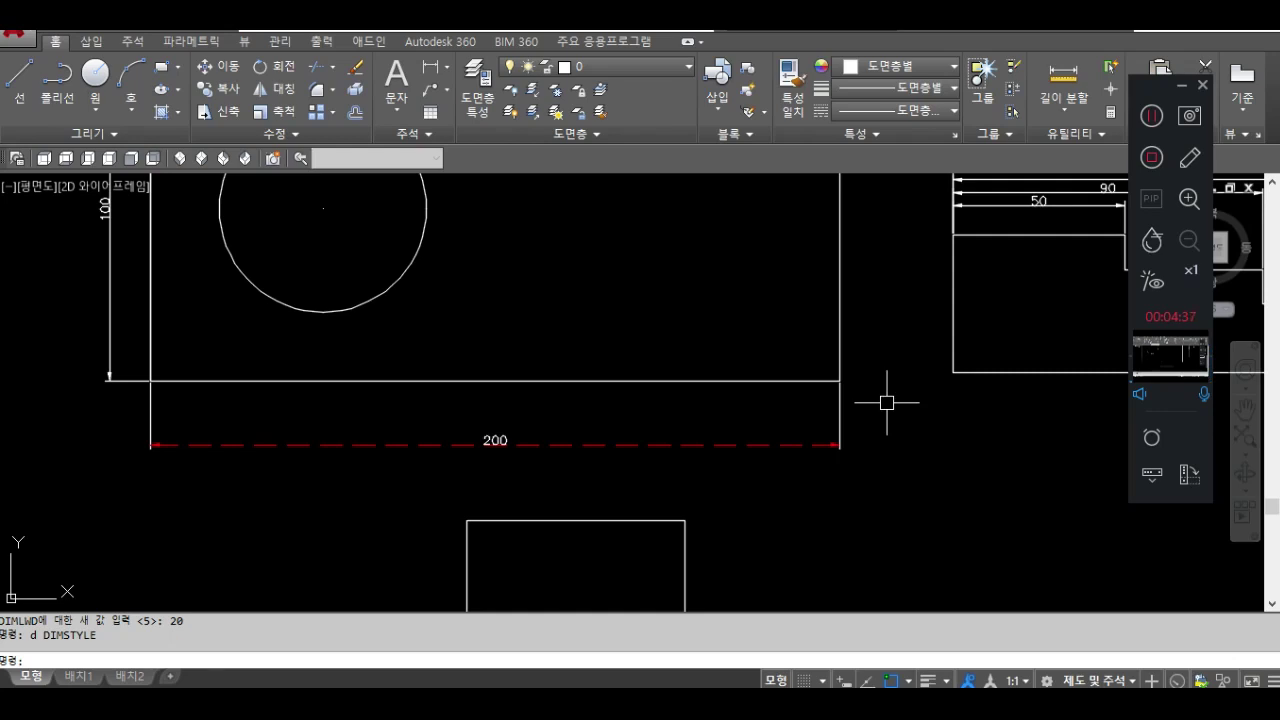
# Turn on the DIMSD1 variable to suppress the first dimension line.
pyautogui.moveTo(591, 434)
pyautogui.mouseDown(button='middle')
pyautogui.moveTo(660, 434)
pyautogui.moveTo(666, 386)
pyautogui.moveTo(600, 466)
pyautogui.mouseUp(button='middle')
pyautogui.moveTo(362, 446)
pyautogui.mouseDown(button='middle')
pyautogui.moveTo(500, 357)
pyautogui.moveTo(435, 420)
pyautogui.mouseUp(button='middle')
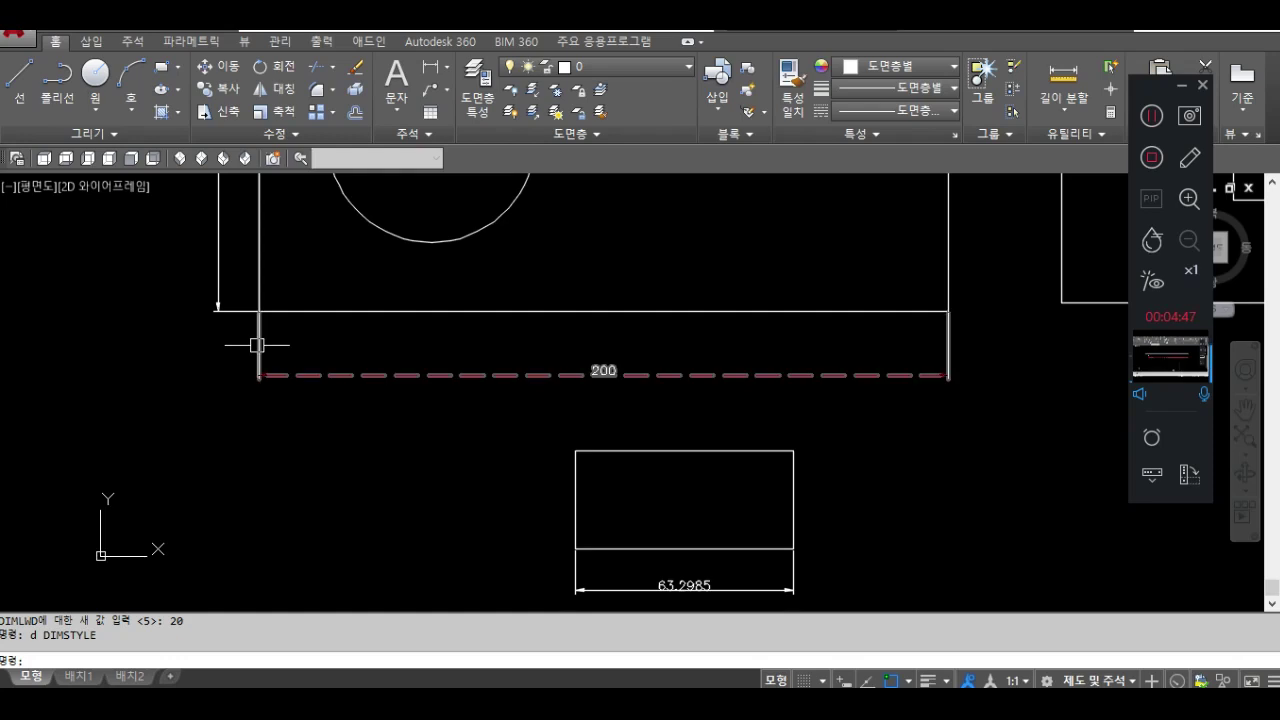
pyautogui.moveTo(571, 430); pyautogui.dragTo(537, 466, button='middle')
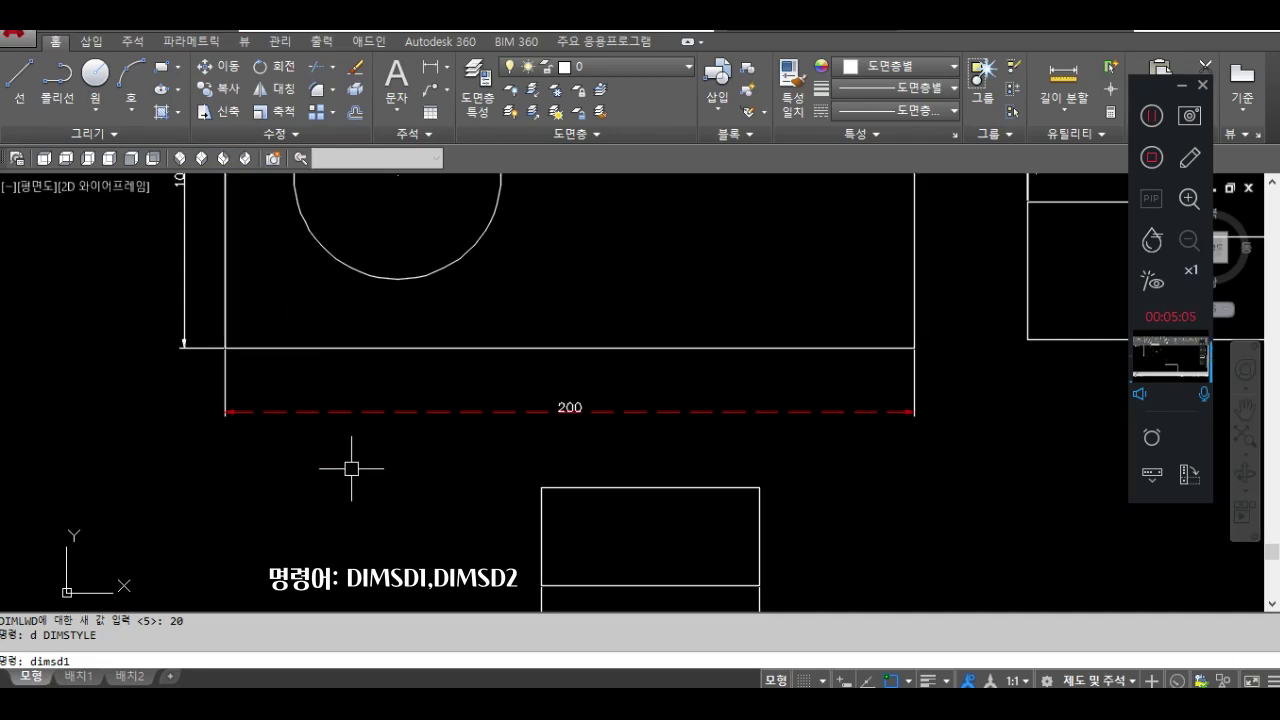
pyautogui.press('Return')
pyautogui.click(181, 660)
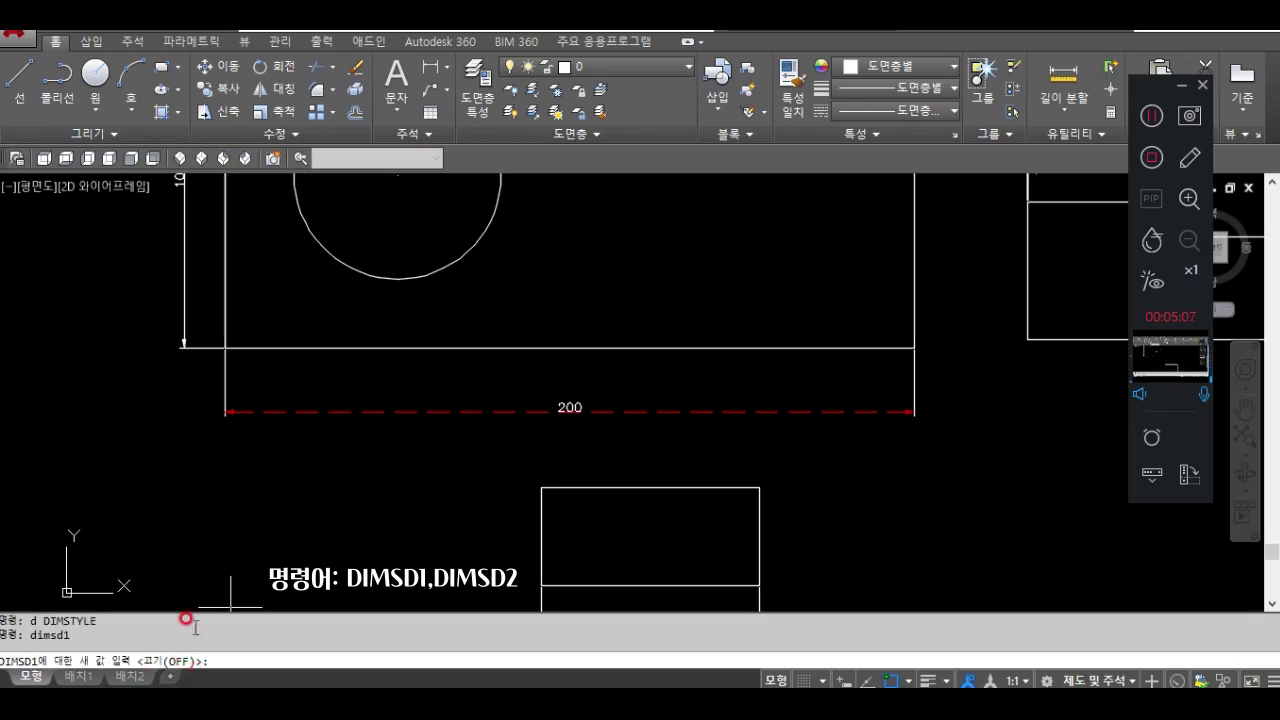
pyautogui.write('on')
pyautogui.press('Return')
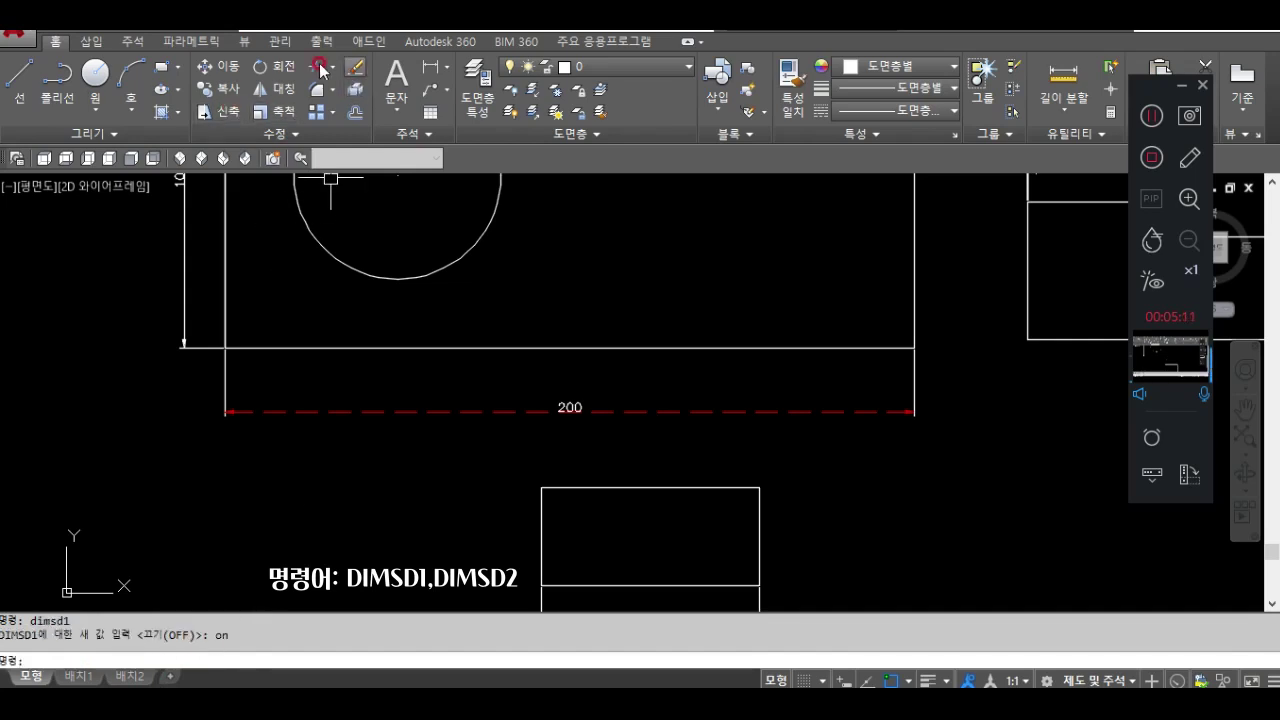
# Update the horizontal 200 dimension so its first dimension line is suppressed.
pyautogui.click(132, 41)
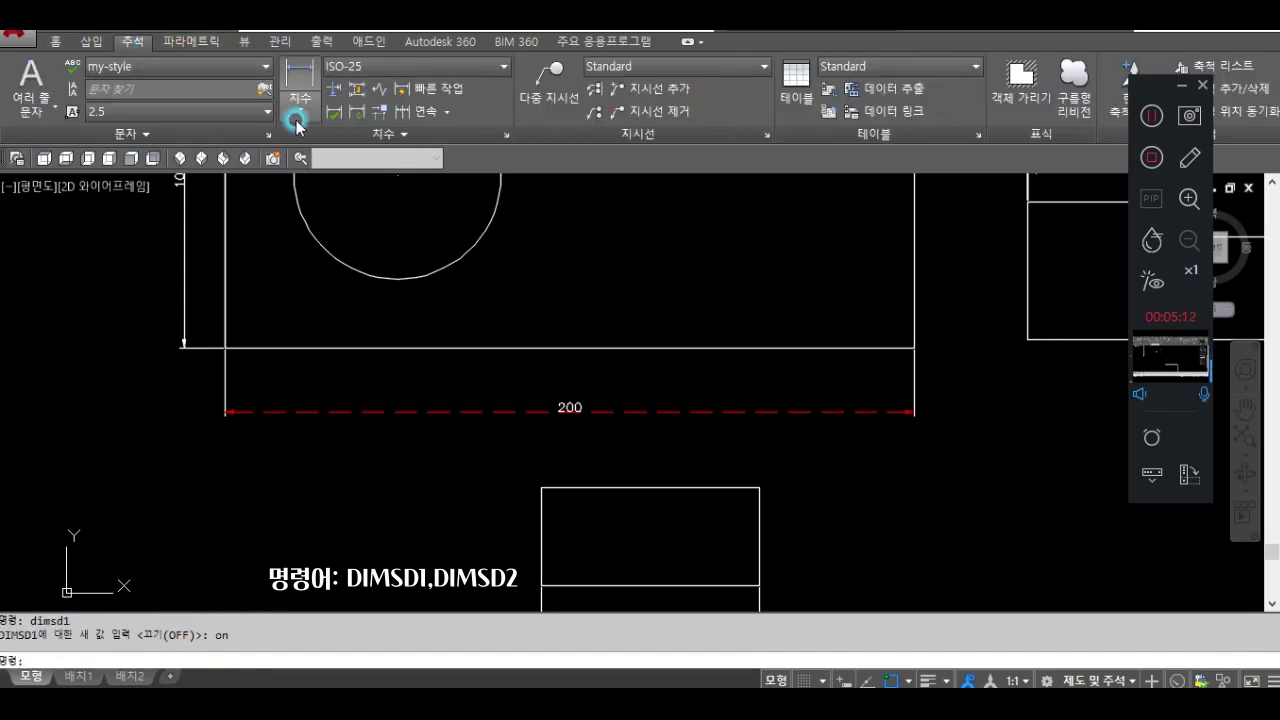
pyautogui.click(364, 112)
pyautogui.click(555, 387)
pyautogui.press('Return')
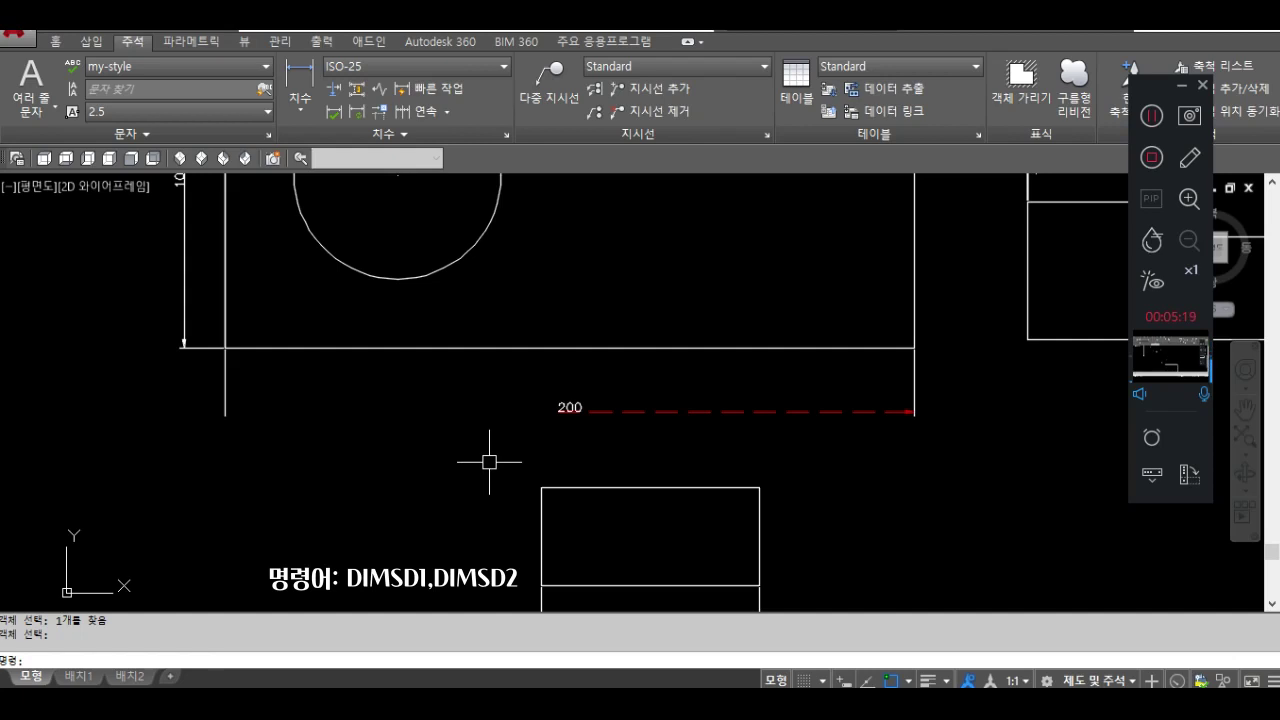
# Turn on the DIMSD2 variable and update the horizontal 200 dimension so its second dimension line is suppressed too.
pyautogui.write('dimsd')
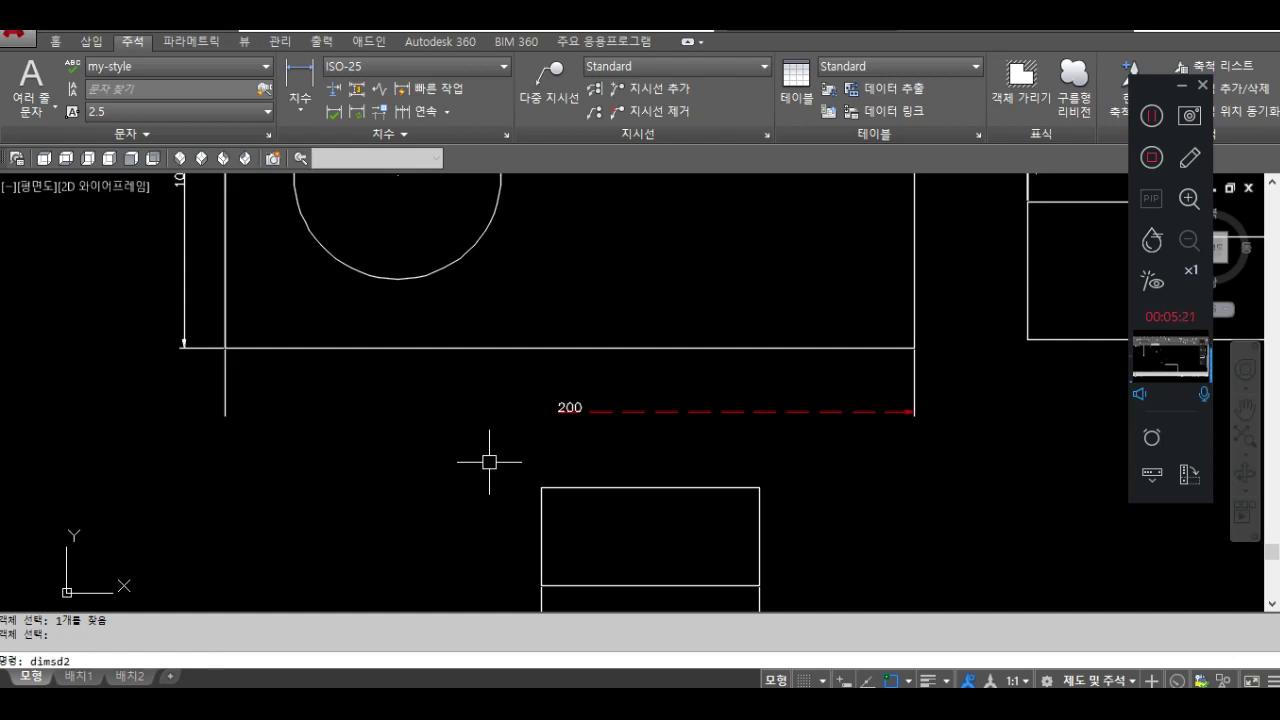
pyautogui.write('2')
pyautogui.press('Return')
pyautogui.write('on')
pyautogui.press('Return')
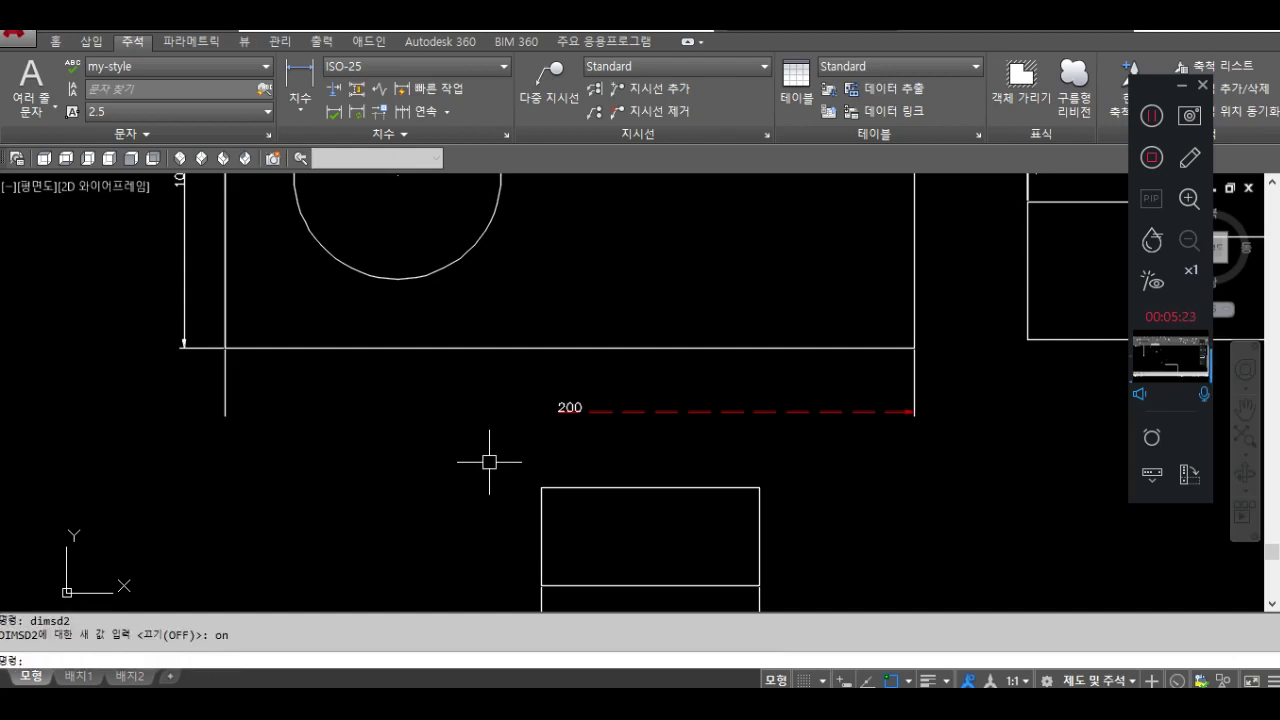
pyautogui.click(614, 428)
pyautogui.press('Return')
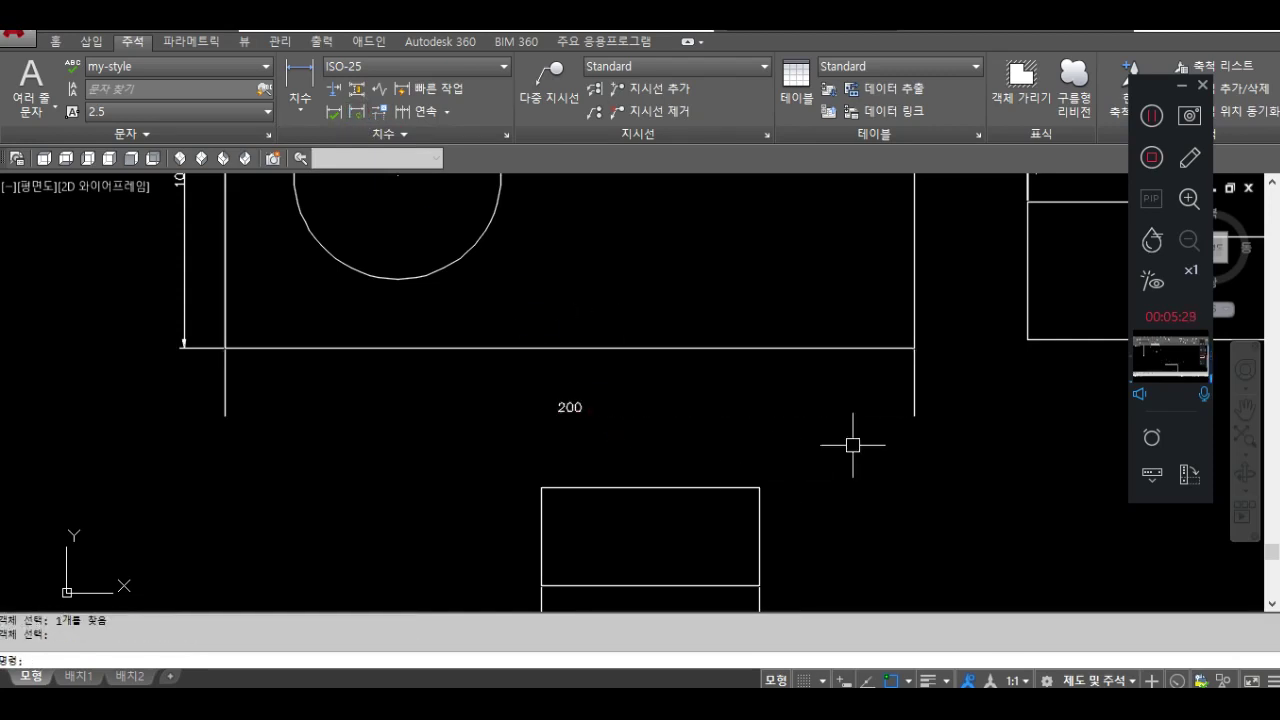
# Turn off both dimension line suppression variables, DIMSD1 and DIMSD2.
pyautogui.press('Return')
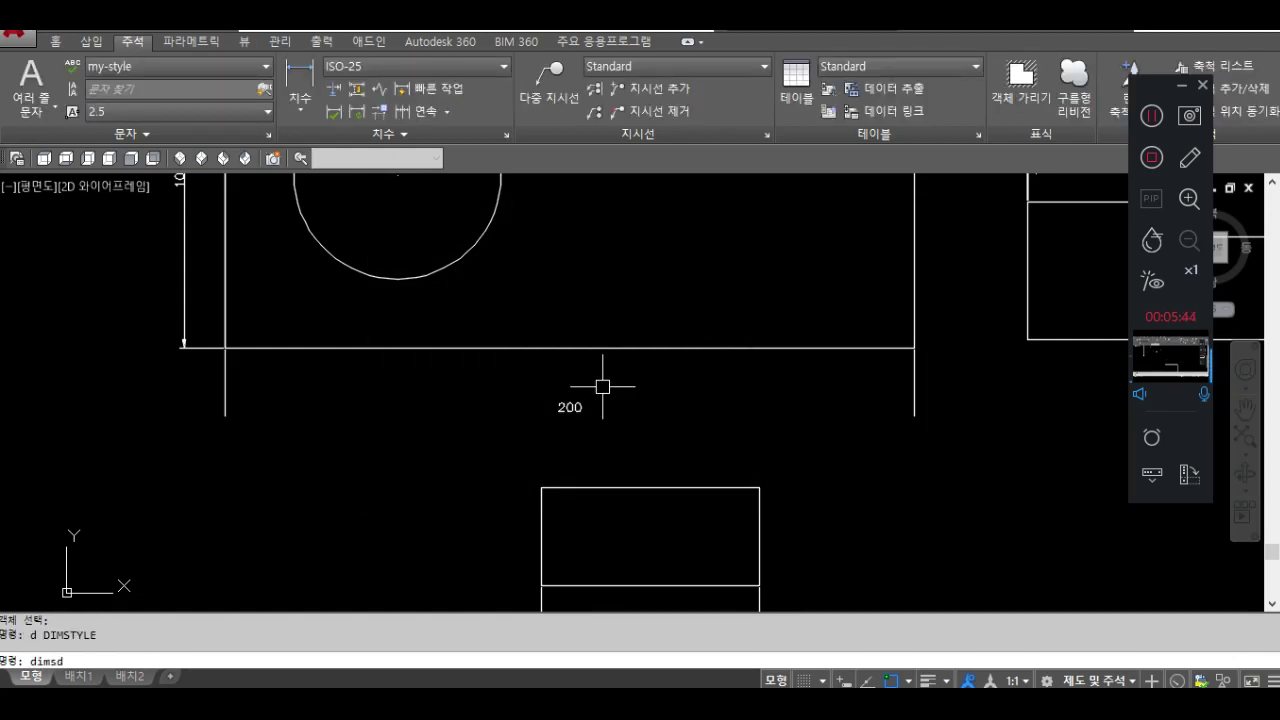
pyautogui.press('Return')
pyautogui.write('off')
pyautogui.press('Return')
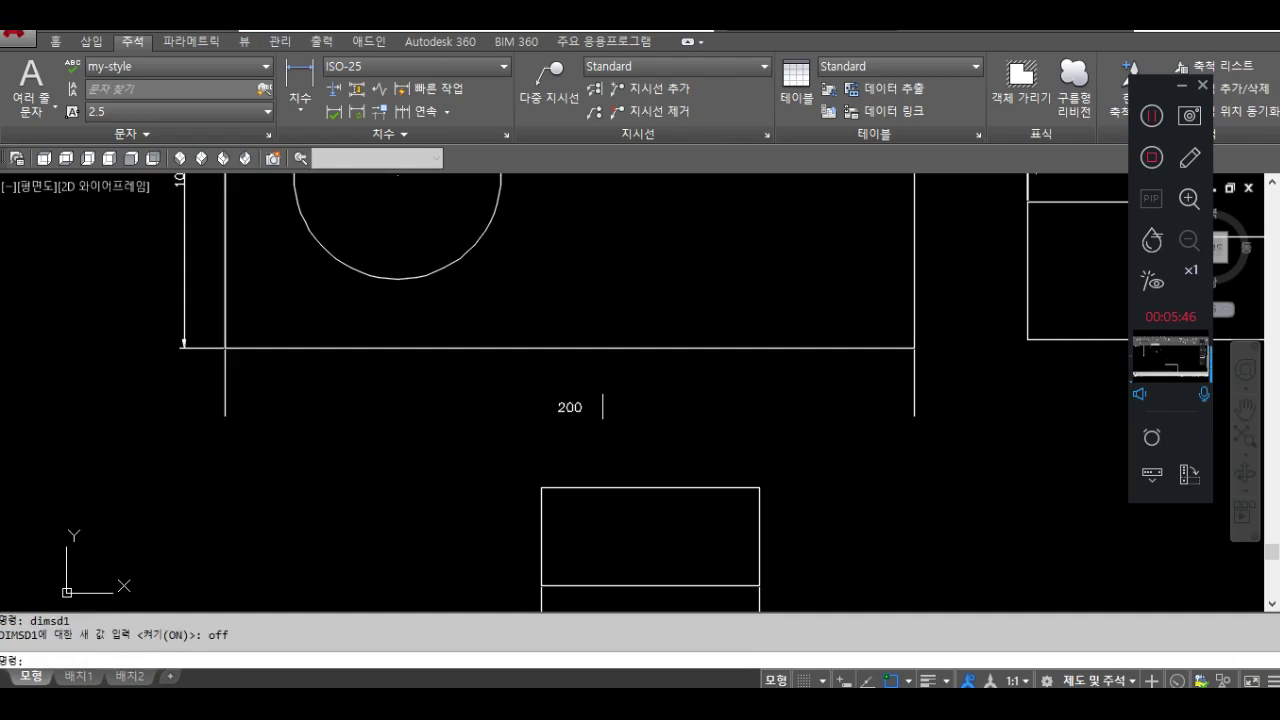
pyautogui.write('dimsd2')
pyautogui.press('Return')
pyautogui.write('off')
pyautogui.press('Return')
# Update the horizontal 200 dimension to restore both halves of its dimension line.
pyautogui.click(356, 112)
pyautogui.click(566, 409)
pyautogui.press('Return')
# Set the dimension line colour, linetype and lineweight to ByLayer in the ISO-25 style override.
pyautogui.write('d')
pyautogui.press('Return')
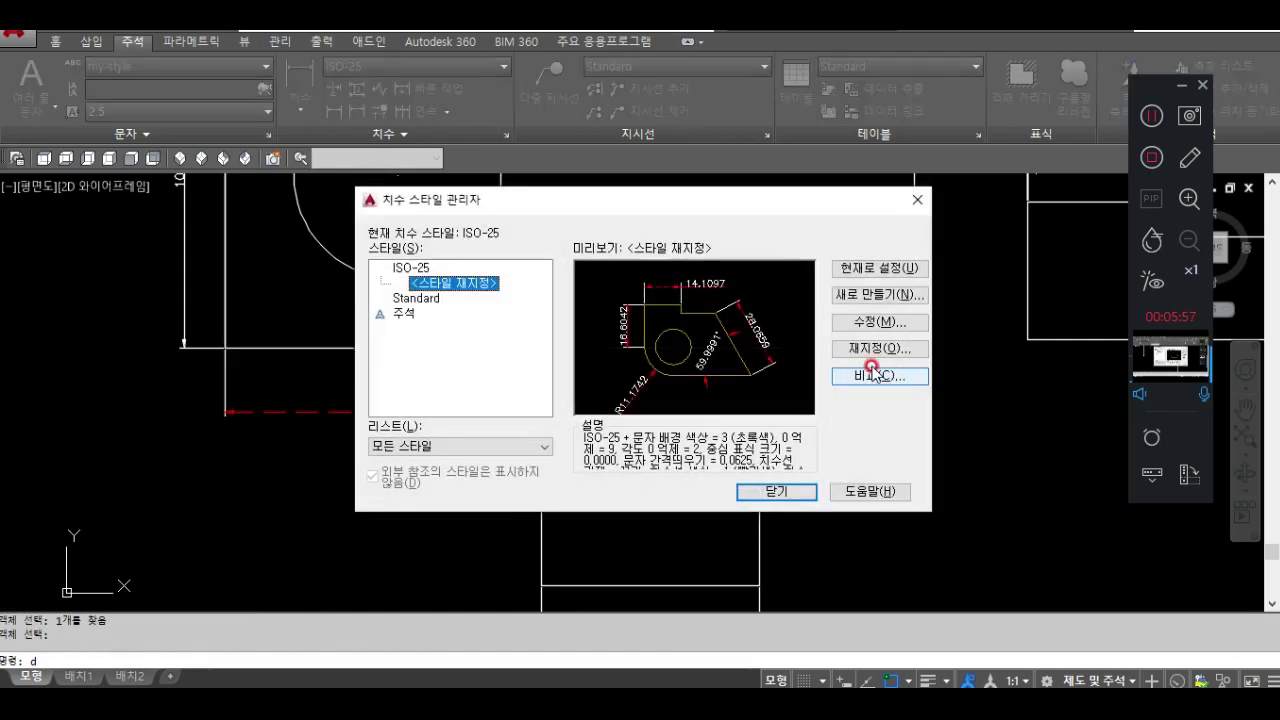
pyautogui.click(416, 302)
pyautogui.press('Return')
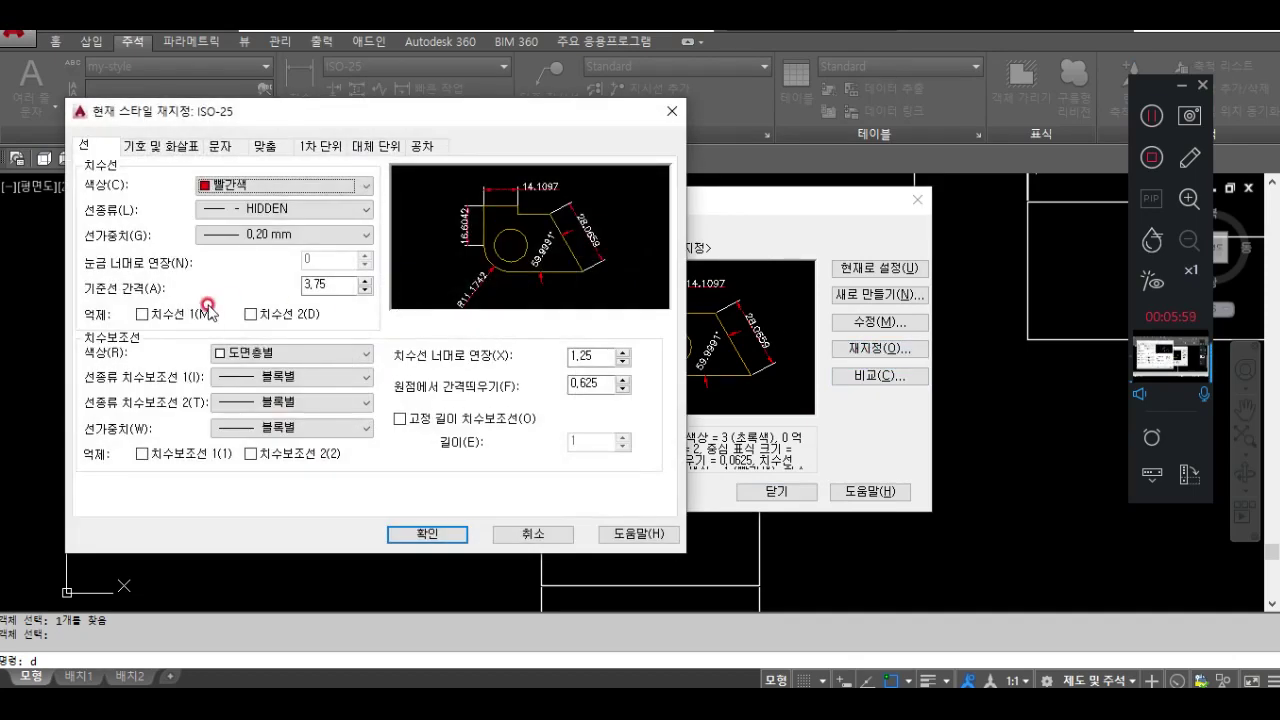
pyautogui.click(258, 185)
pyautogui.click(252, 198)
pyautogui.click(285, 209)
pyautogui.click(270, 227)
pyautogui.click(272, 234)
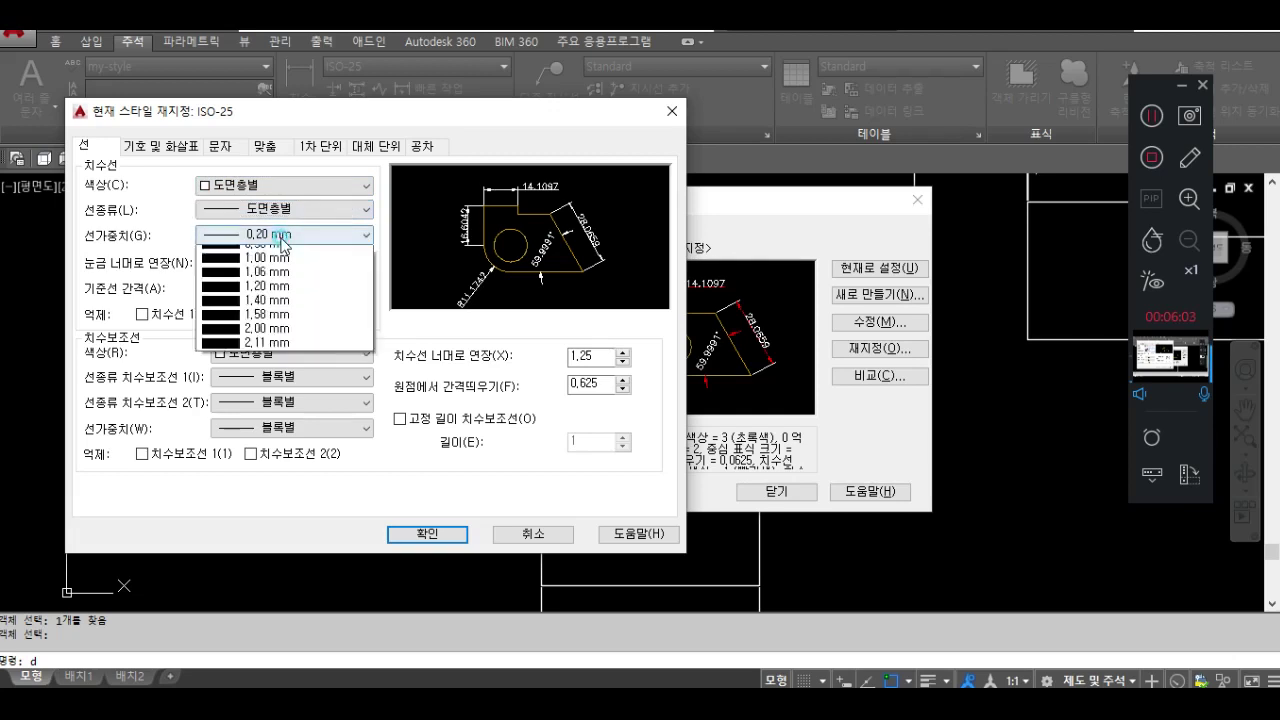
pyautogui.click(280, 251)
pyautogui.click(330, 284)
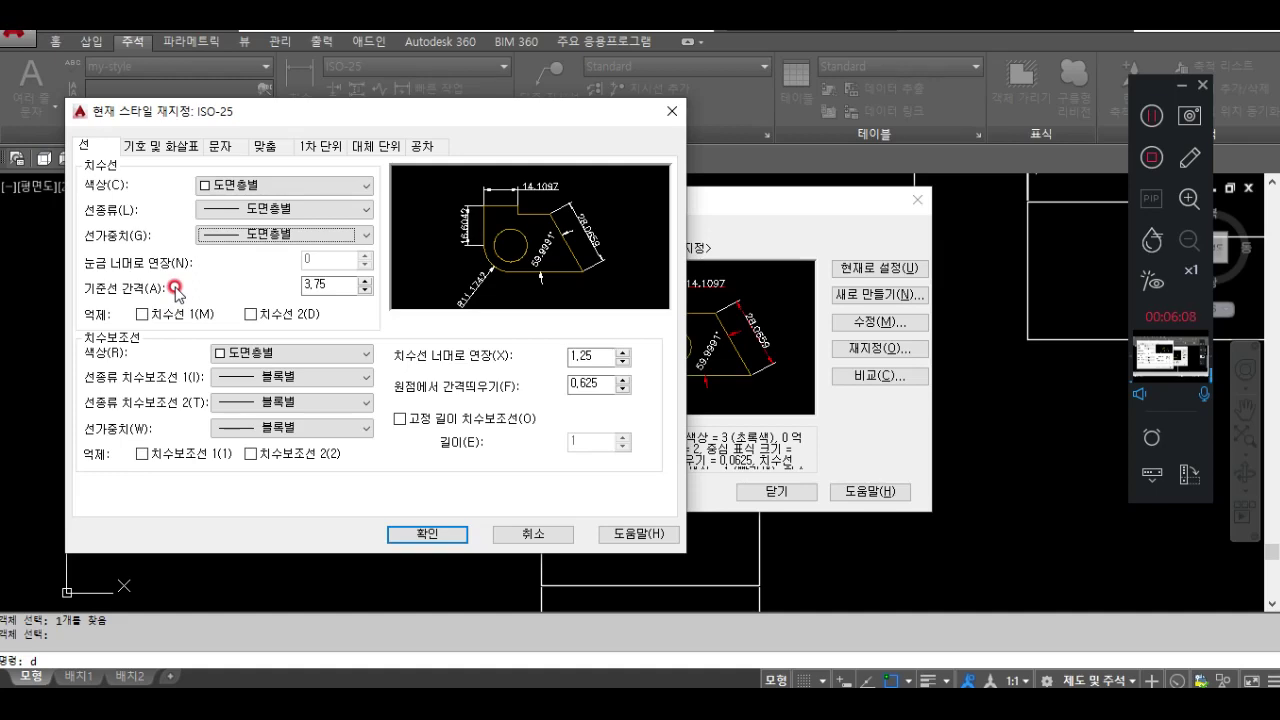
# Try suppressing dimension lines 1 and 2 in the ISO-25 override, then clear both suppression options.
pyautogui.click(155, 315)
pyautogui.click(266, 315)
pyautogui.click(270, 317)
pyautogui.click(165, 315)
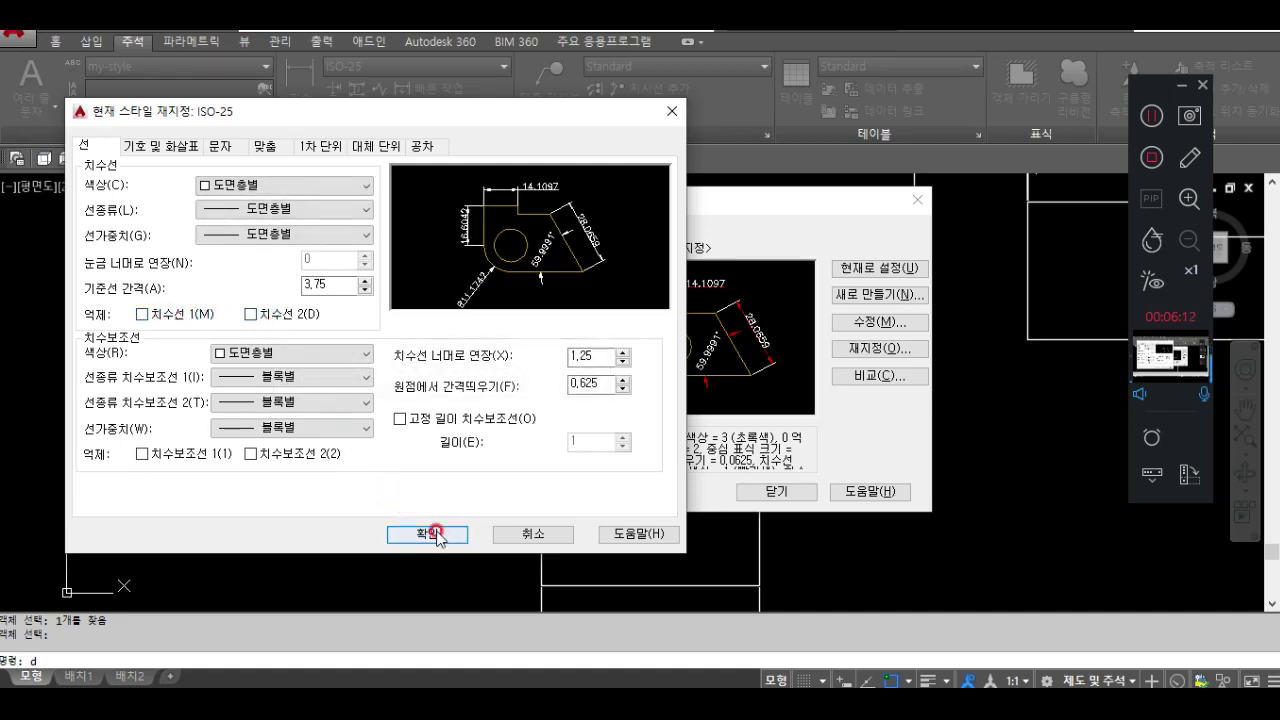
# Accept the ISO-25 override, close the Dimension Style Manager and update the horizontal 200 dimension with the ByLayer settings.
pyautogui.click(428, 535)
pyautogui.click(775, 491)
pyautogui.click(378, 118)
pyautogui.click(600, 411)
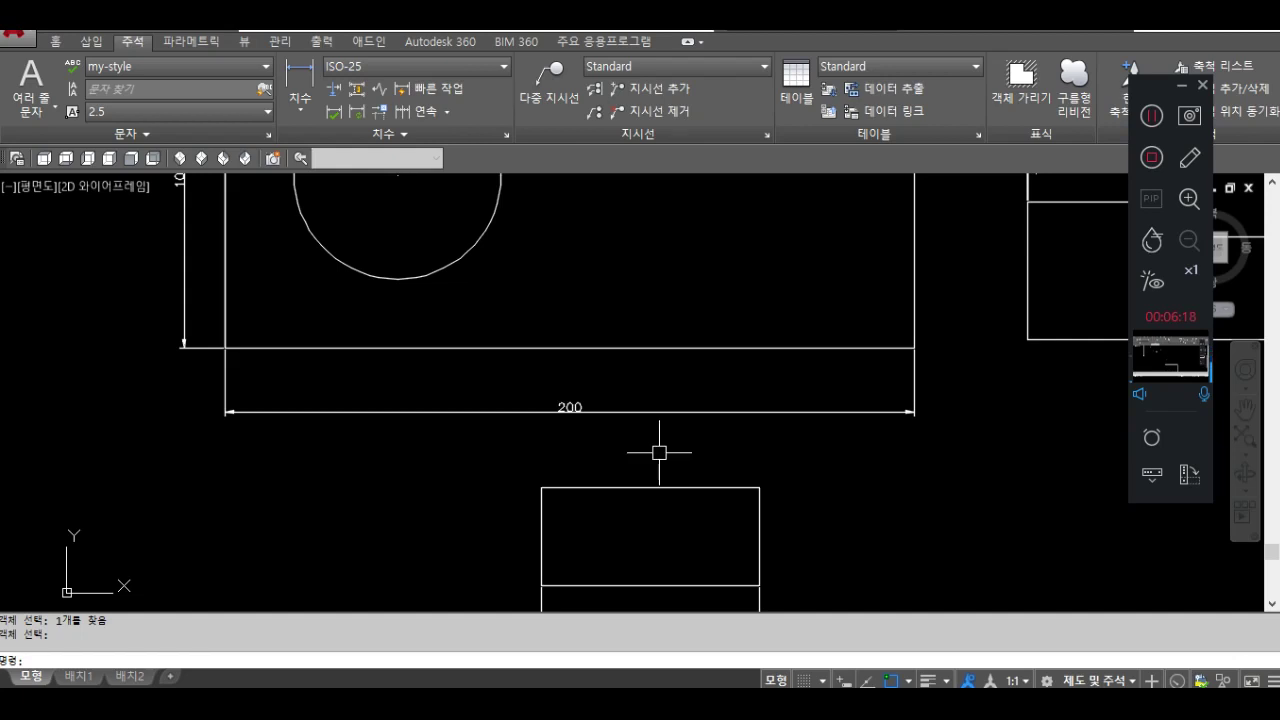
# Set the DIMASZ arrow size variable to 5.
pyautogui.scroll(4, 908, 437)
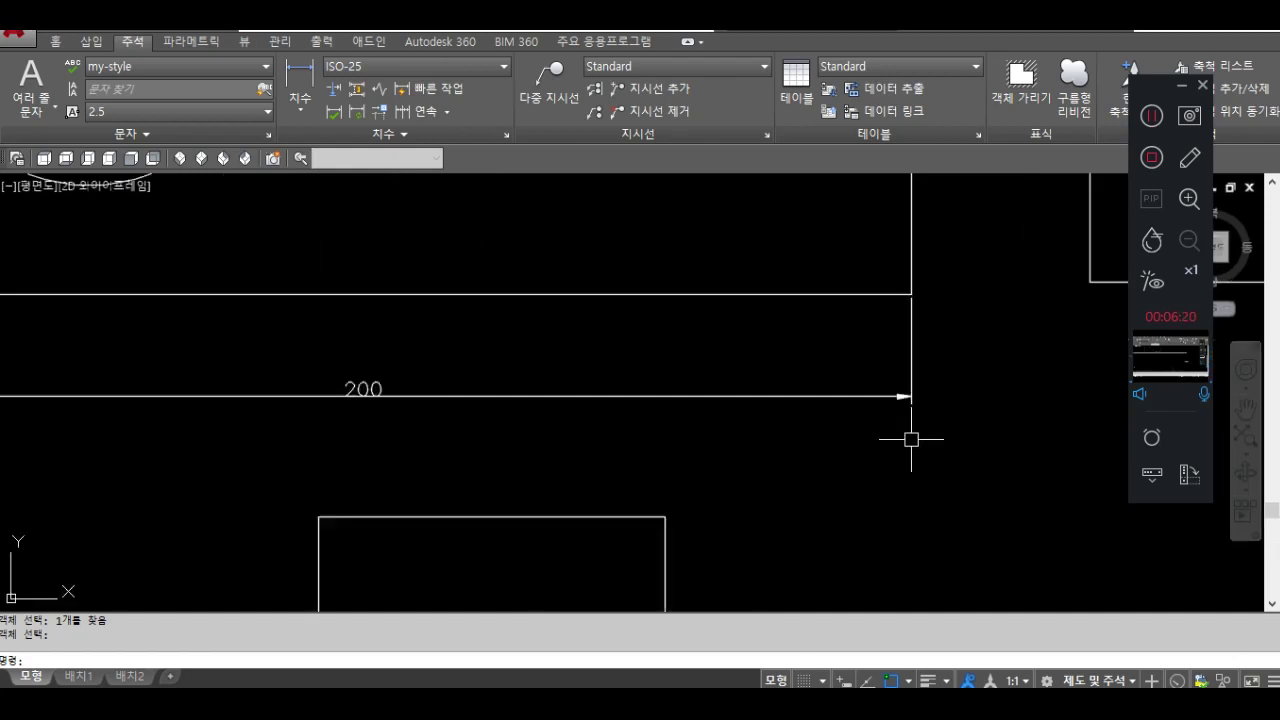
pyautogui.scroll(-4, 866, 381)
pyautogui.moveTo(640, 434); pyautogui.dragTo(611, 431, button='middle')
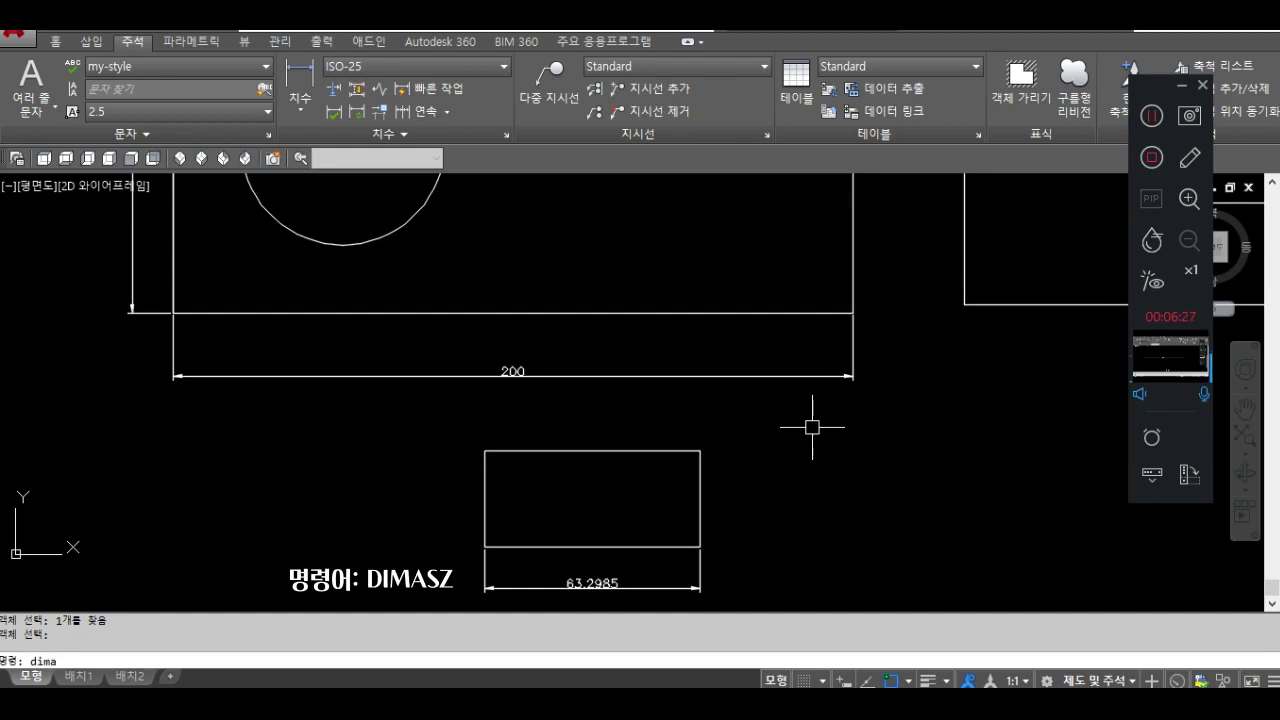
pyautogui.press('Return')
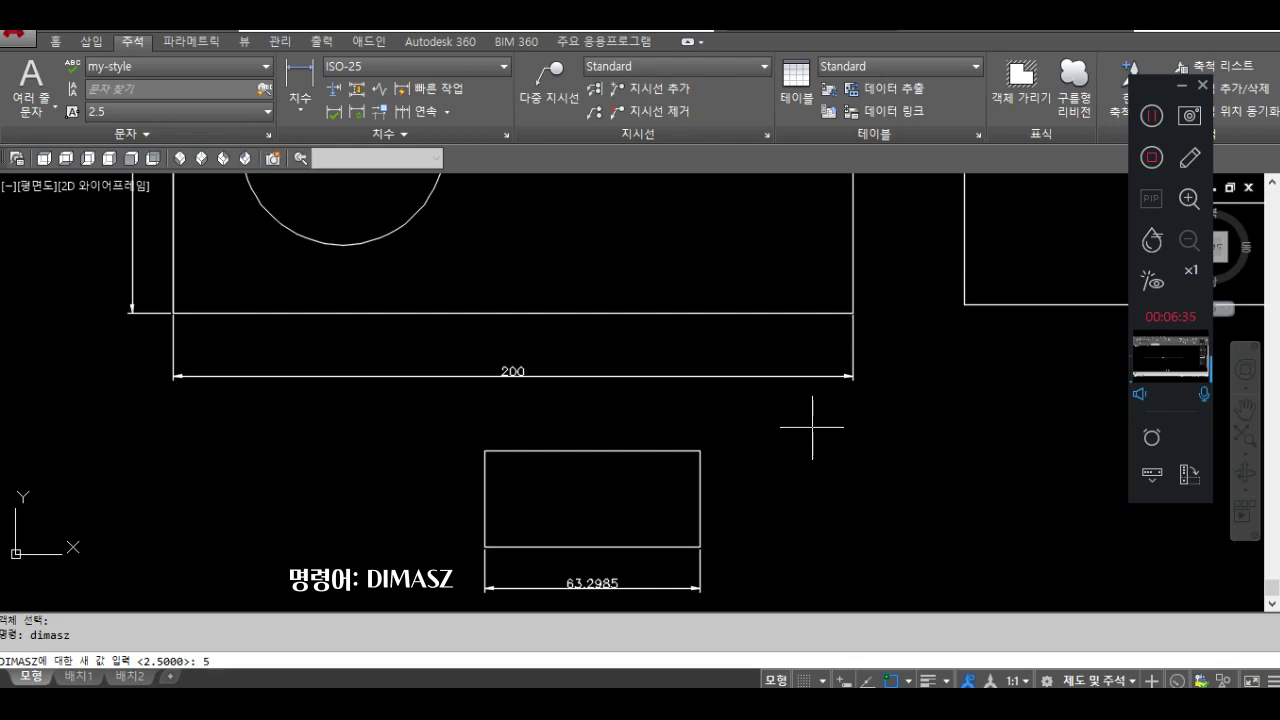
pyautogui.press('Return')
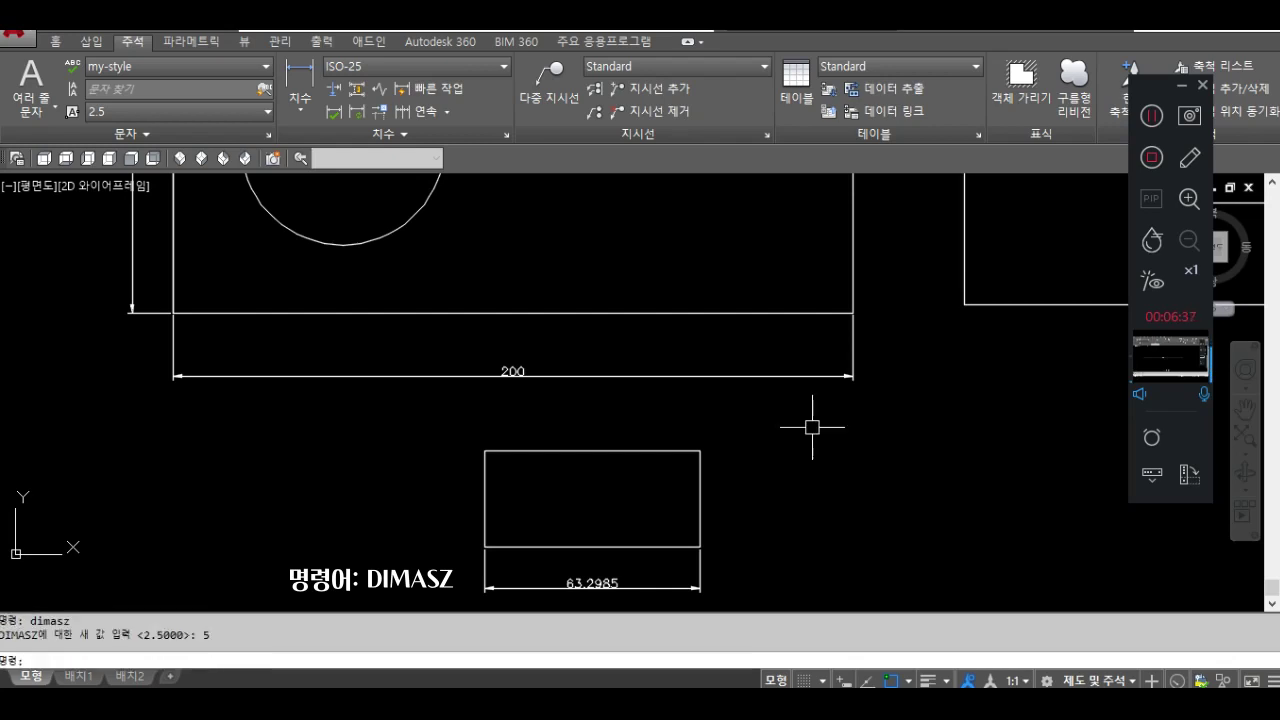
# Update the horizontal 200 dimension with the arrow size of 5 and compare its arrowhead with the vertical dimension's.
pyautogui.click(333, 112)
pyautogui.click(570, 376)
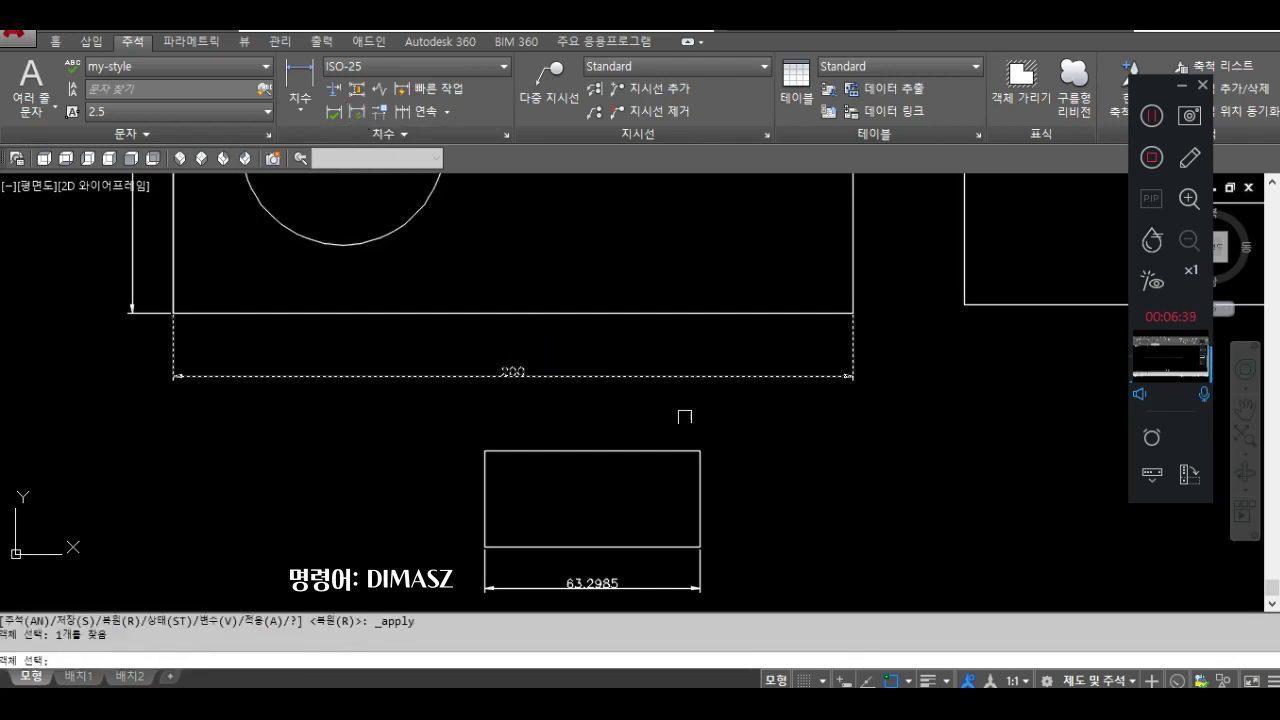
pyautogui.press('Return')
pyautogui.scroll(6, 114, 371)
pyautogui.moveTo(114, 371); pyautogui.dragTo(262, 446, button='middle')
pyautogui.moveTo(289, 332); pyautogui.dragTo(283, 399, button='middle')
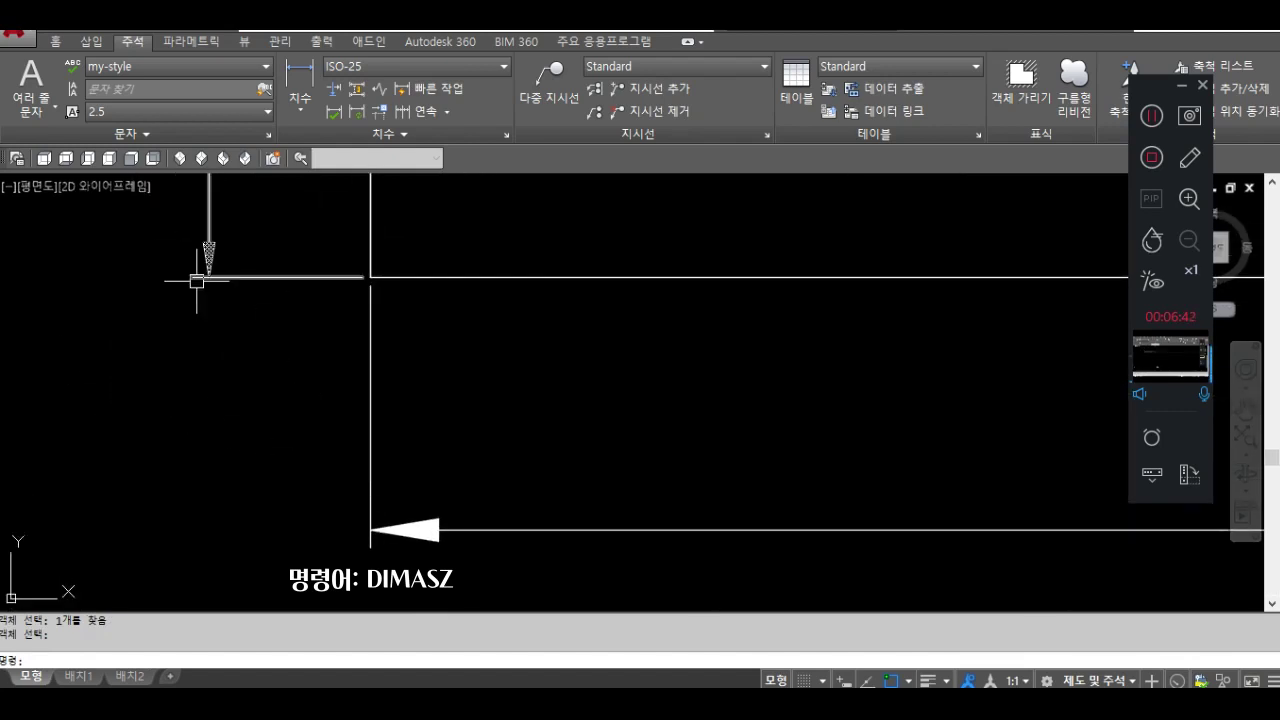
# Set the DIMASZ arrow size variable to 2.5 and update the horizontal 200 dimension.
pyautogui.scroll(-5, 400, 420)
pyautogui.moveTo(509, 434)
pyautogui.mouseDown(button='middle')
pyautogui.moveTo(286, 434)
pyautogui.moveTo(303, 454)
pyautogui.moveTo(289, 451)
pyautogui.mouseUp(button='middle')
pyautogui.write('dim')
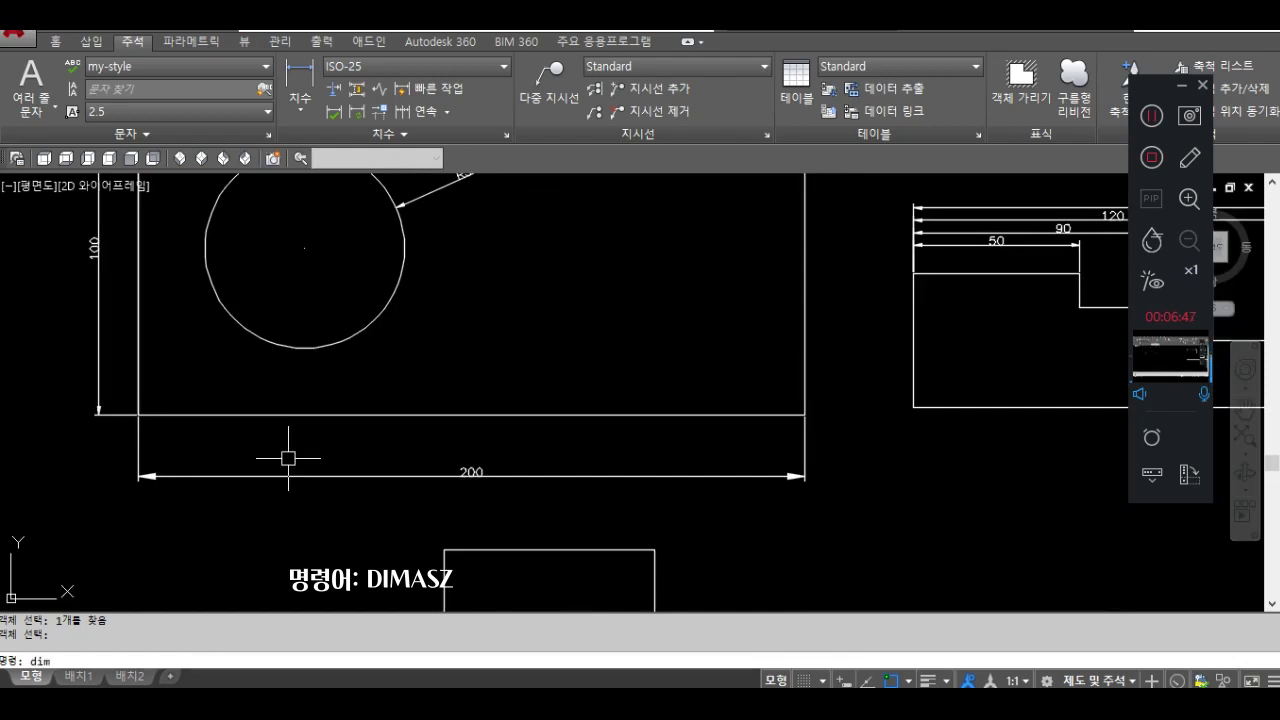
pyautogui.write('asz')
pyautogui.press('Return')
pyautogui.write('2.5')
pyautogui.press('Return')
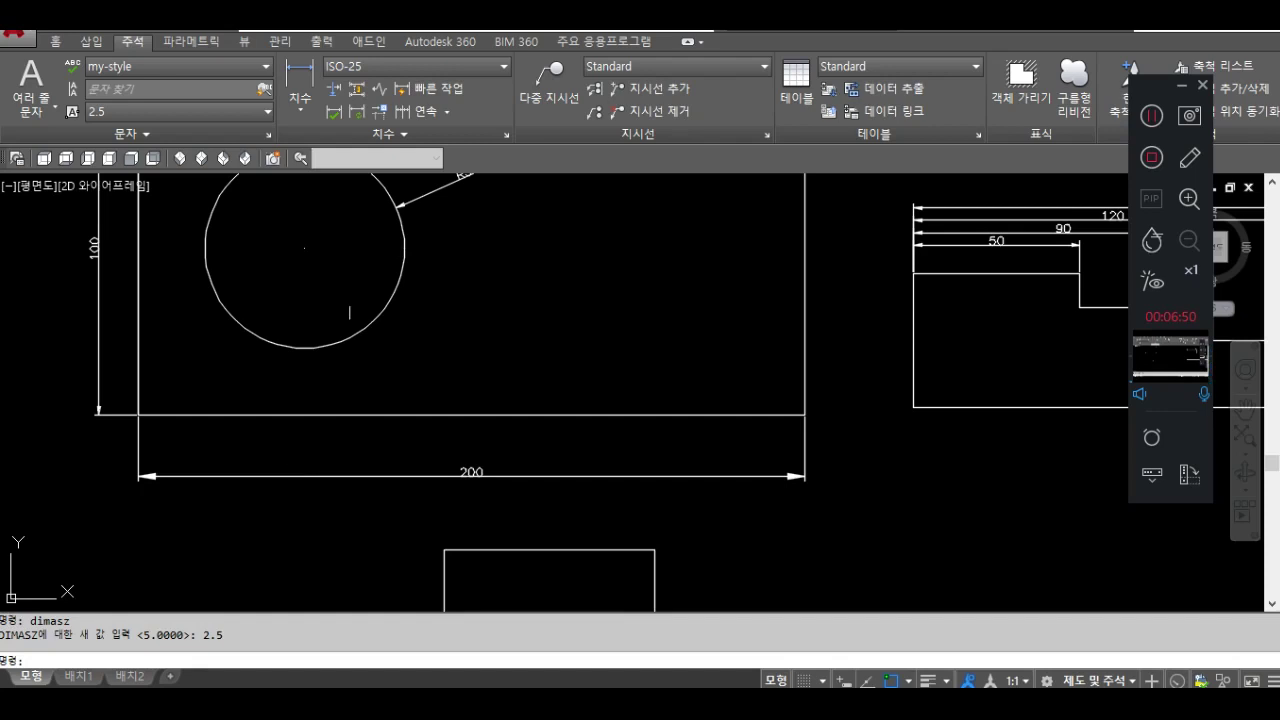
pyautogui.click(333, 111)
pyautogui.click(470, 476)
# Set the DIMDLI baseline spacing variable to 7.
pyautogui.moveTo(938, 325); pyautogui.dragTo(596, 374, button='middle')
pyautogui.scroll(4, 698, 289)
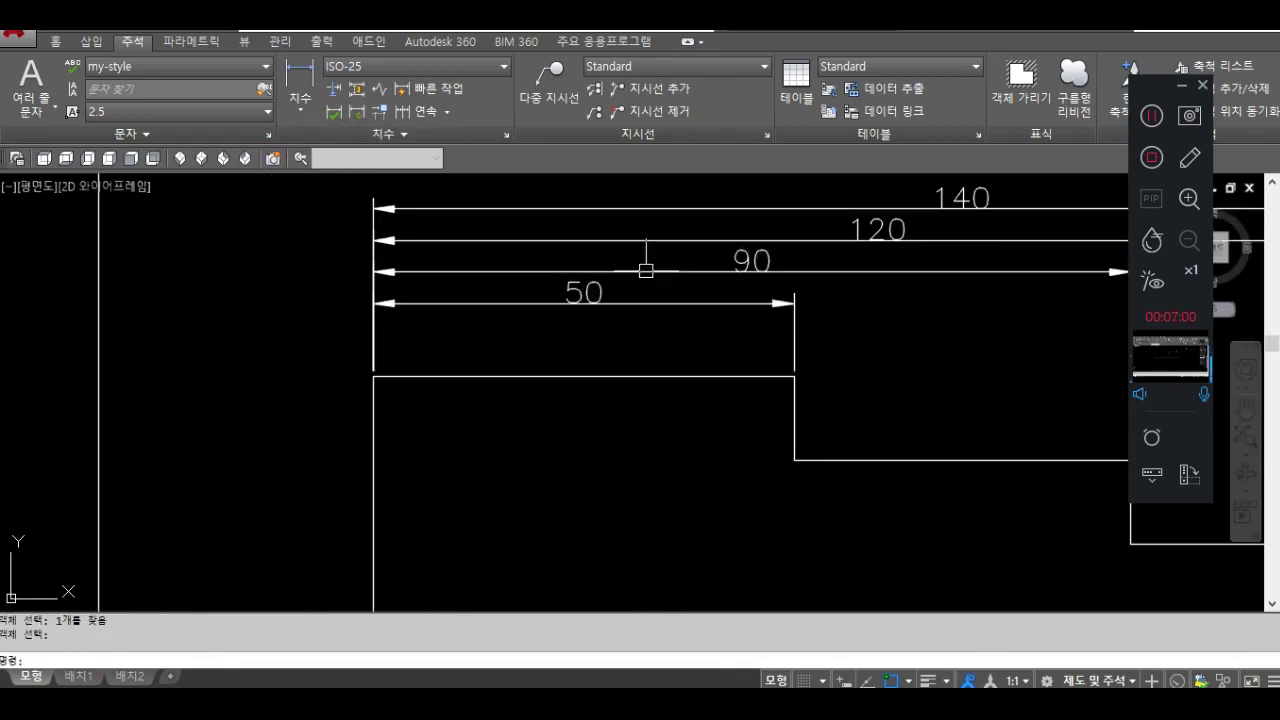
pyautogui.scroll(-2, 649, 289)
pyautogui.scroll(1, 671, 309)
pyautogui.moveTo(671, 309)
pyautogui.mouseDown(button='middle')
pyautogui.moveTo(445, 391)
pyautogui.moveTo(484, 401)
pyautogui.mouseUp(button='middle')
pyautogui.write('dimdli')
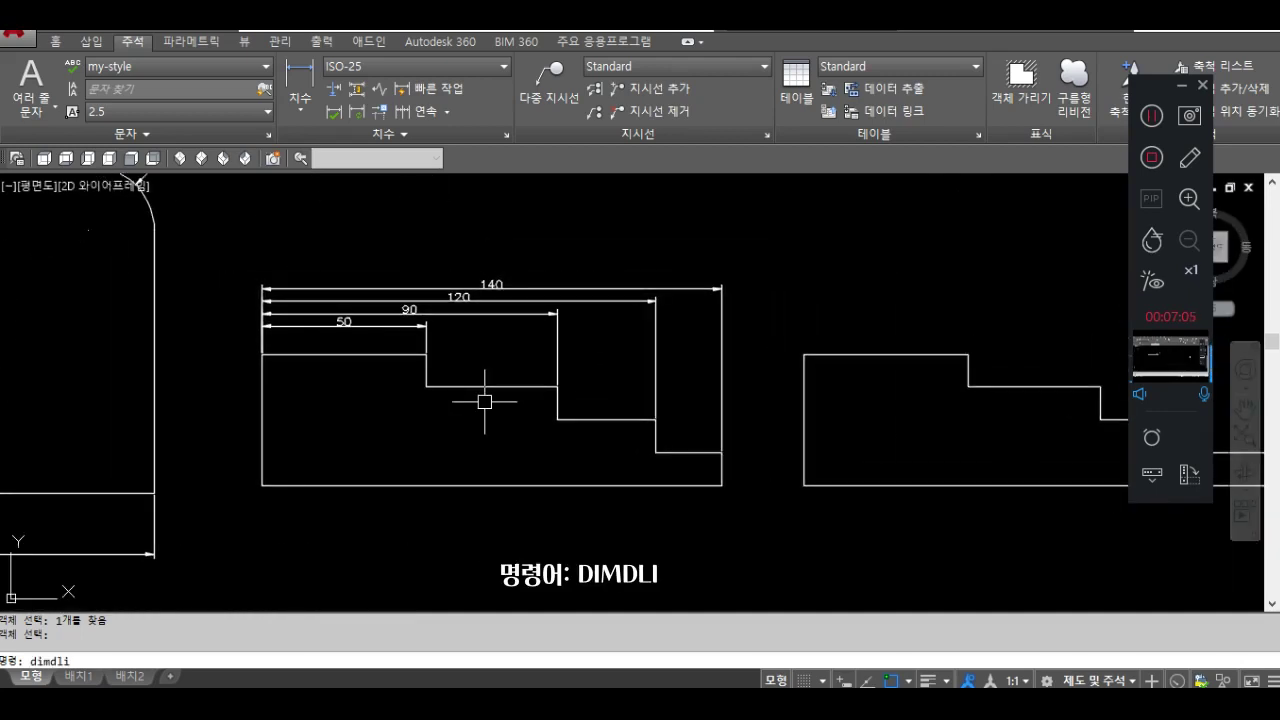
pyautogui.press('Return')
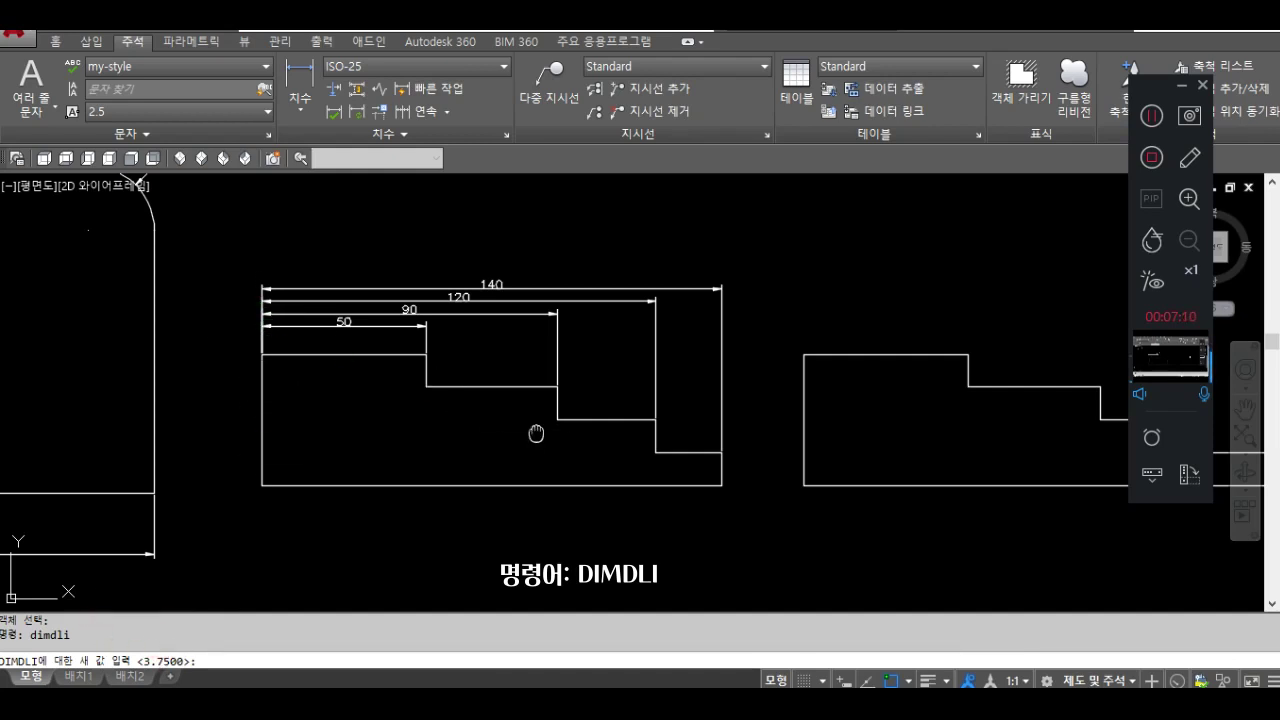
pyautogui.moveTo(531, 431); pyautogui.dragTo(440, 408, button='middle')
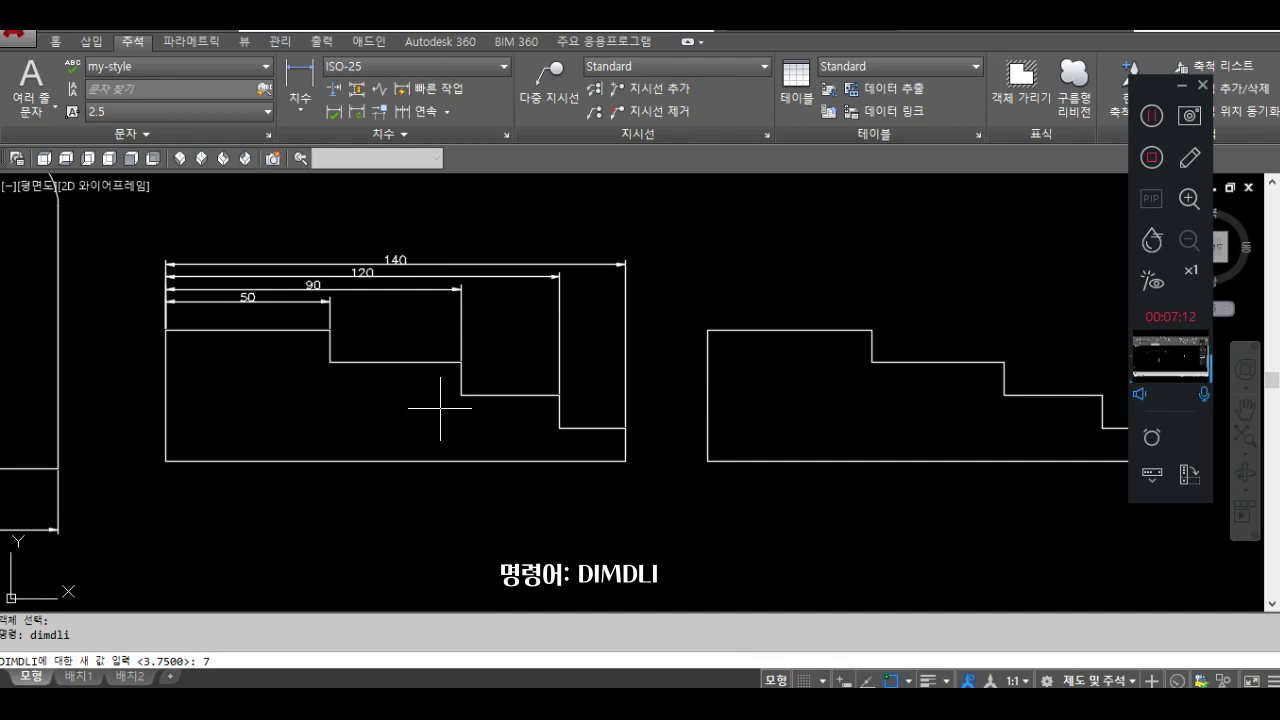
pyautogui.press('Return')
# Add a horizontal linear dimension above the uppermost edge of the undimensioned stepped profile.
pyautogui.moveTo(748, 375); pyautogui.dragTo(501, 409, button='middle')
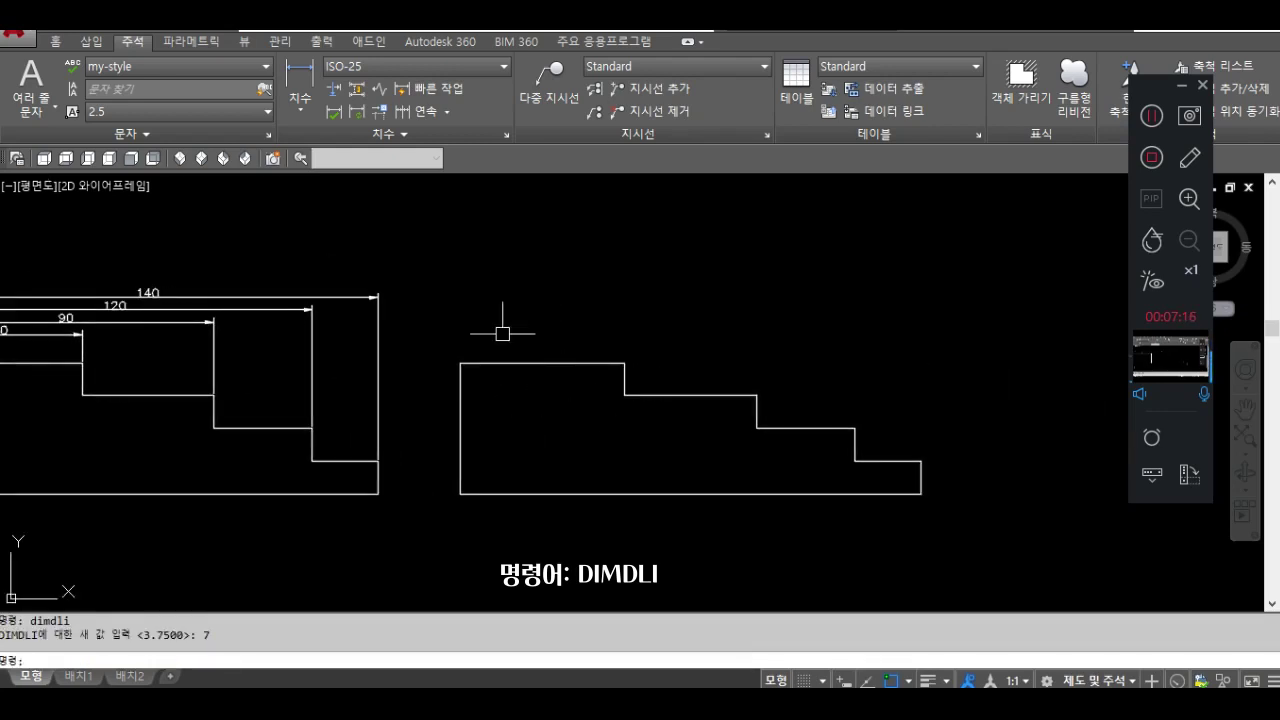
pyautogui.click(300, 105)
pyautogui.click(320, 152)
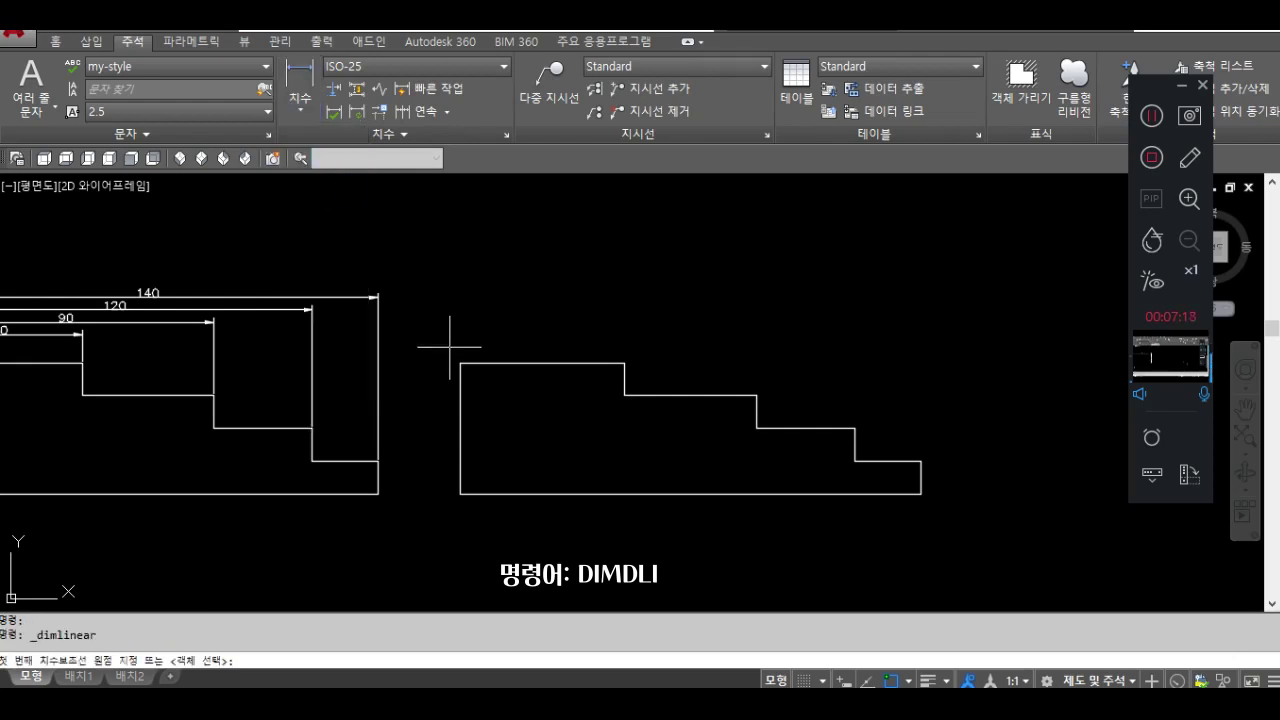
pyautogui.click(624, 363)
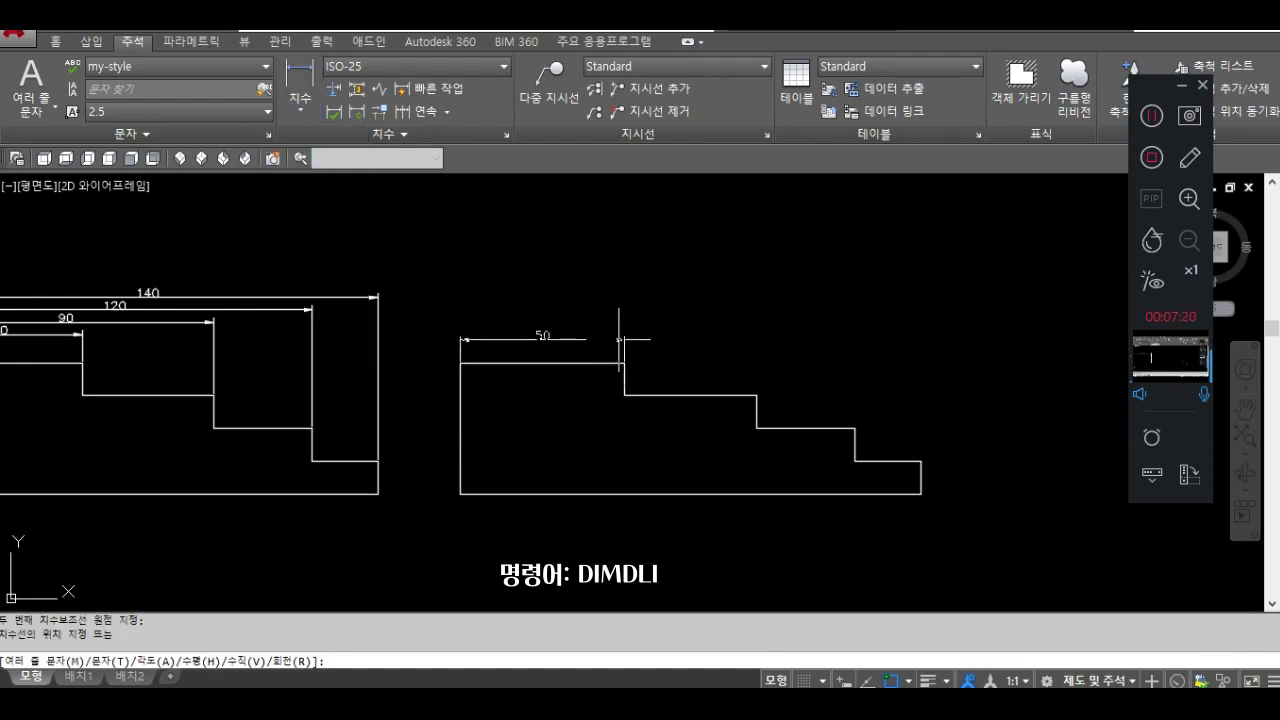
pyautogui.click(618, 338)
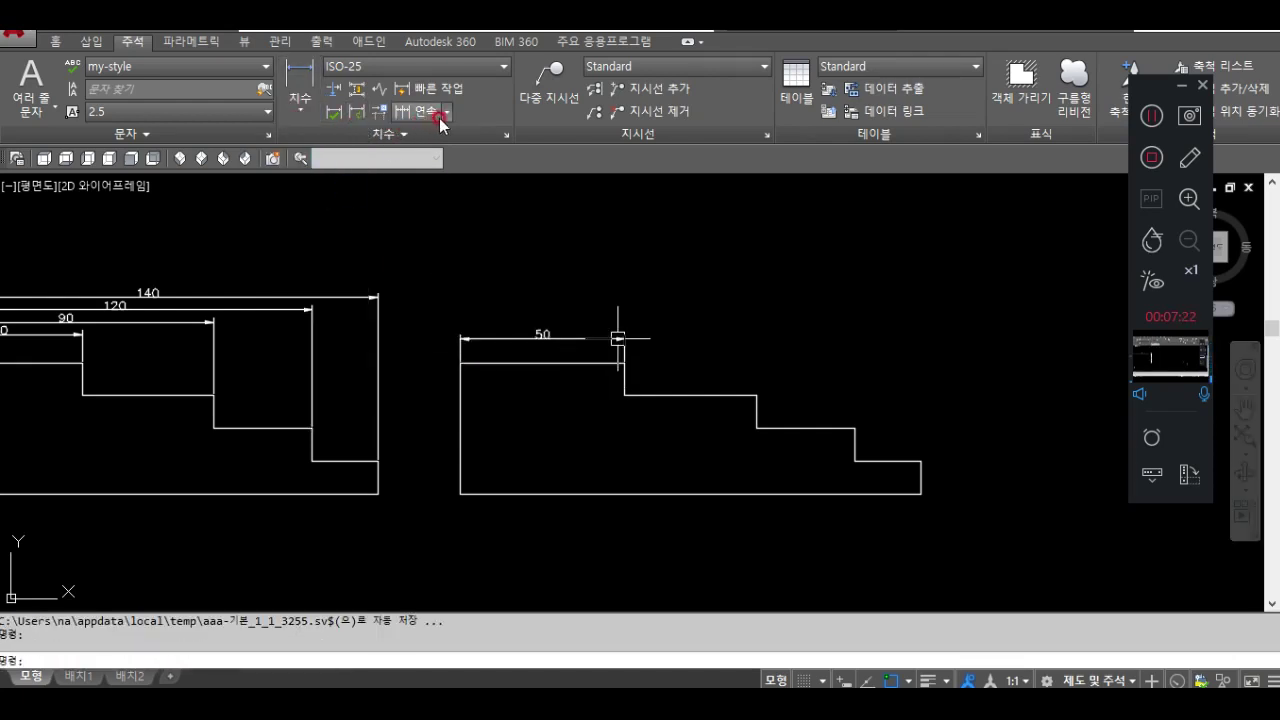
# Add baseline dimensions from the new linear dimension to the three remaining step corners and compare their spacing with the other profile's dimensions.
pyautogui.click(447, 112)
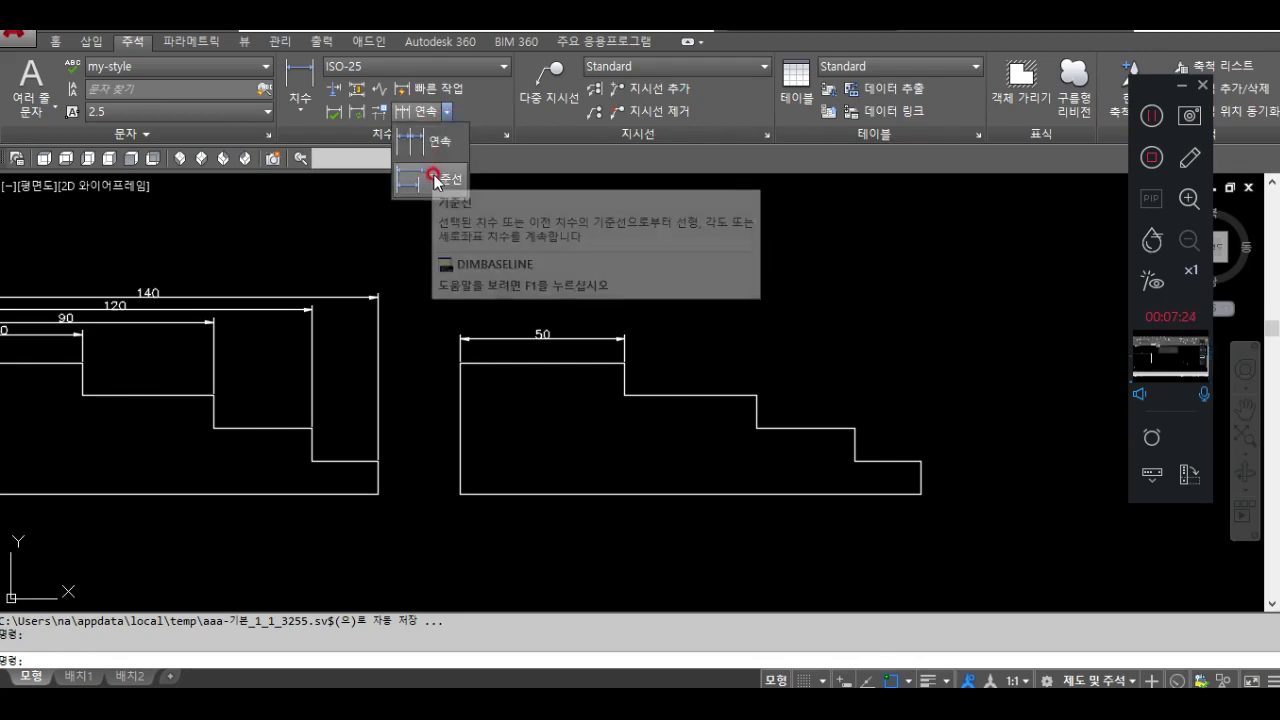
pyautogui.click(434, 180)
pyautogui.click(757, 396)
pyautogui.click(855, 428)
pyautogui.click(920, 461)
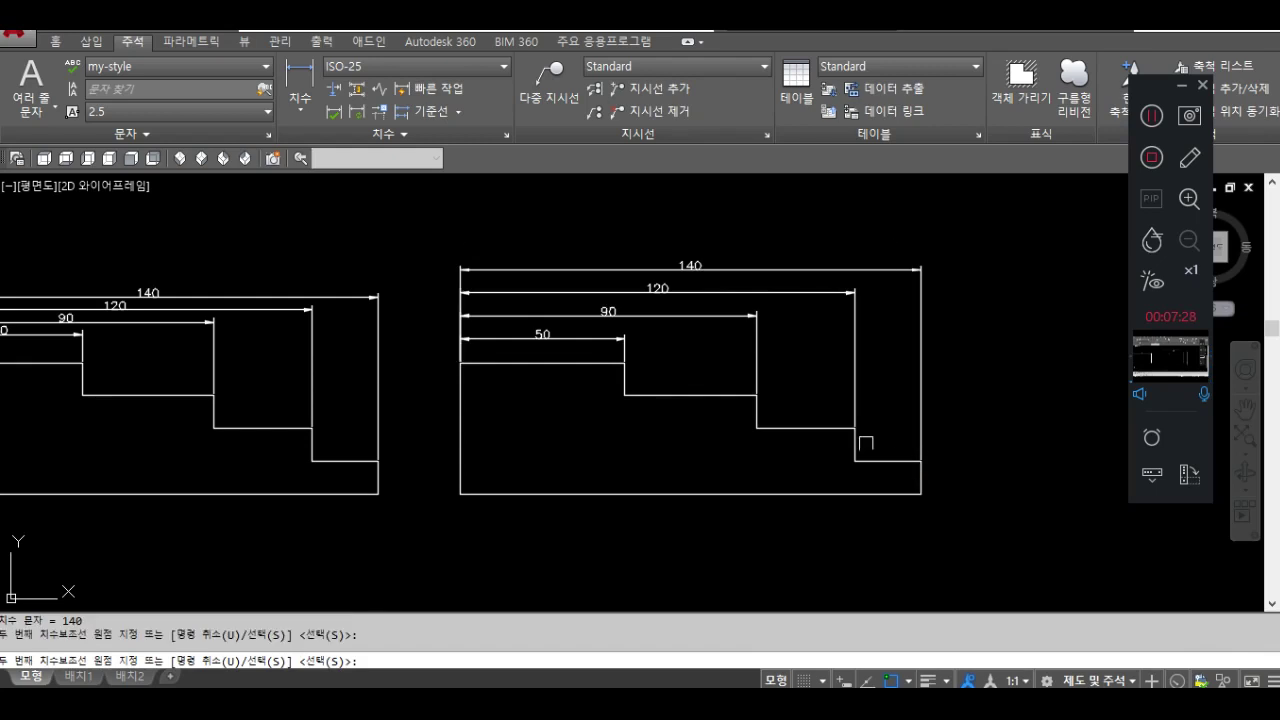
pyautogui.press('Return')
pyautogui.scroll(5, 280, 310)
pyautogui.moveTo(700, 400); pyautogui.dragTo(333, 383, button='middle')
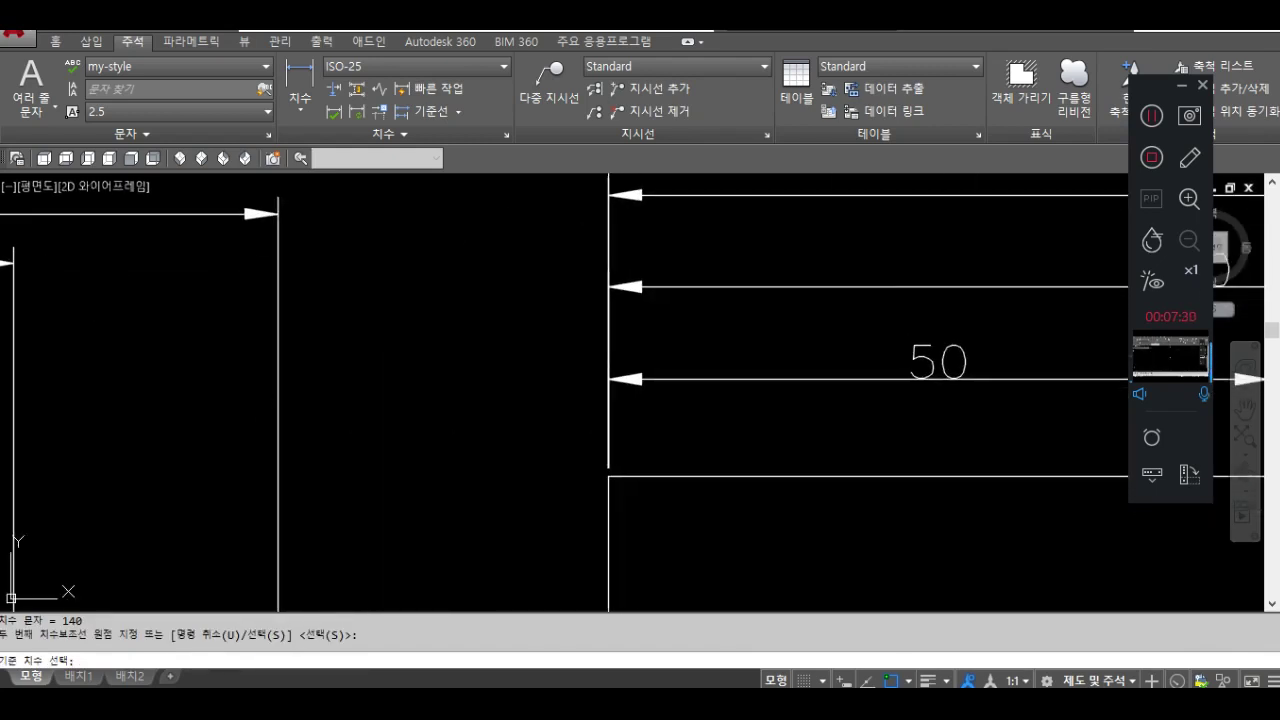
pyautogui.scroll(-8, 659, 305)
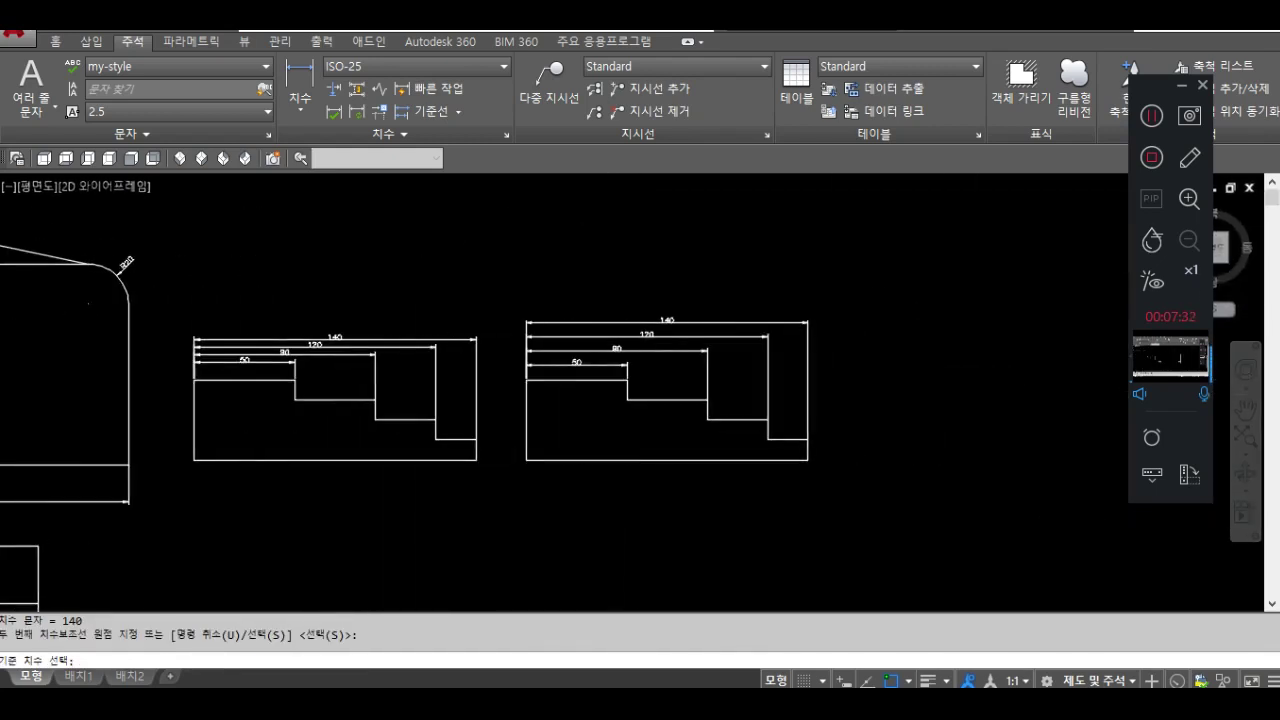
pyautogui.moveTo(566, 413); pyautogui.dragTo(626, 431, button='middle')
pyautogui.press('Return')
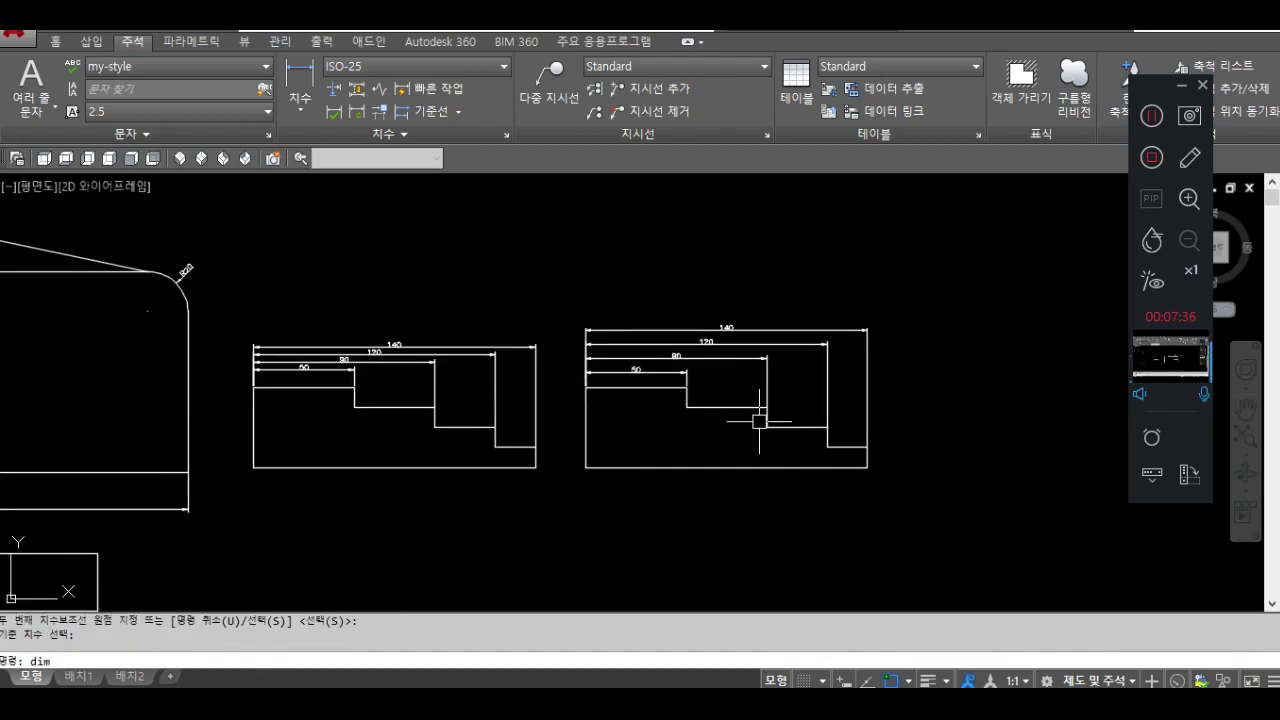
# Set the DIMDLI baseline spacing variable to 3.75.
pyautogui.press('Return')
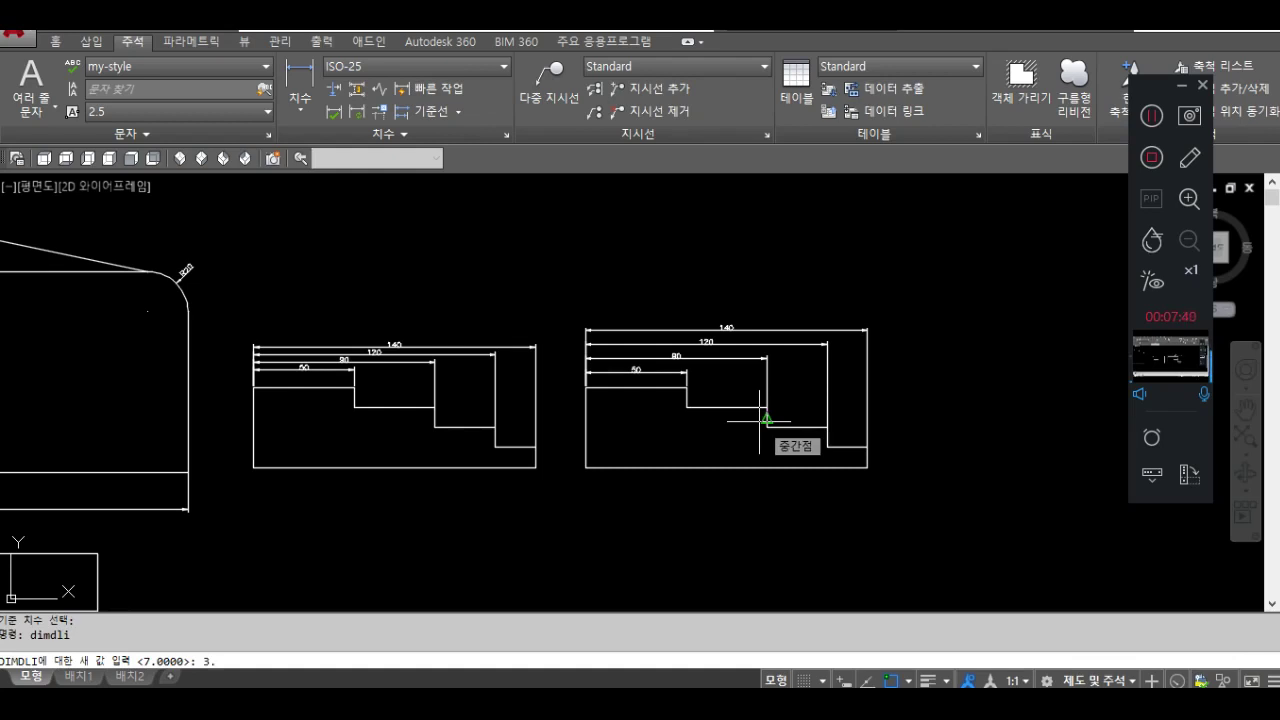
pyautogui.press('Return')
pyautogui.moveTo(286, 348); pyautogui.dragTo(601, 307, button='middle')
pyautogui.moveTo(491, 371)
pyautogui.mouseDown(button='middle')
pyautogui.moveTo(620, 356)
pyautogui.moveTo(550, 420)
pyautogui.moveTo(554, 403)
pyautogui.mouseUp(button='middle')
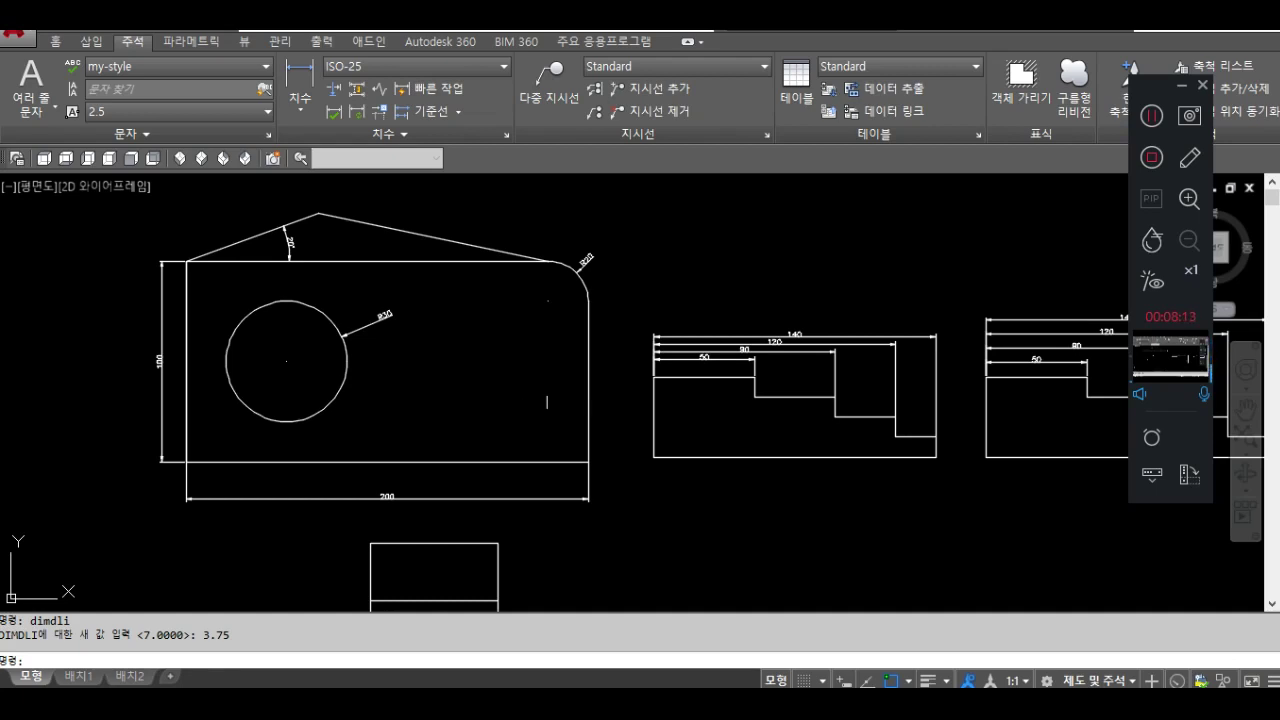
# Set the DIMCLRE extension line colour variable to 2.
pyautogui.moveTo(184, 430); pyautogui.dragTo(156, 307, button='middle')
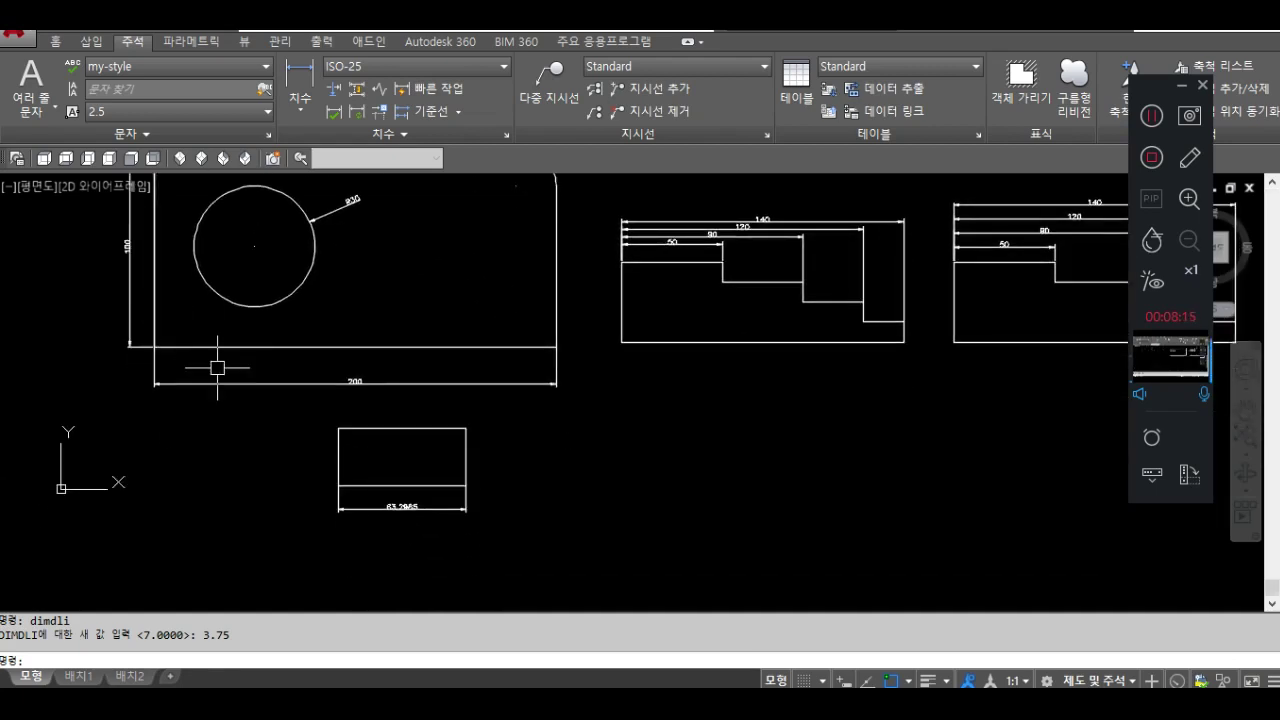
pyautogui.scroll(4, 200, 373)
pyautogui.scroll(-2, 175, 398)
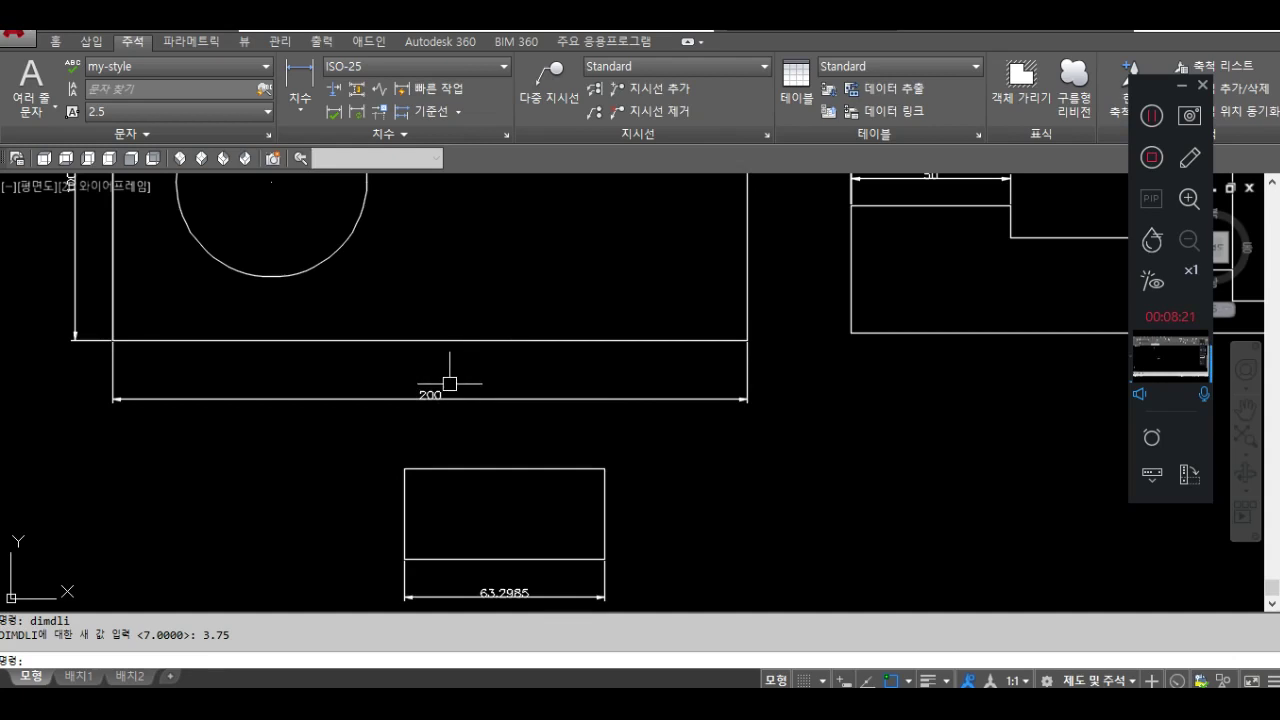
pyautogui.moveTo(519, 370)
pyautogui.mouseDown(button='middle')
pyautogui.moveTo(580, 320)
pyautogui.moveTo(580, 334)
pyautogui.mouseUp(button='middle')
pyautogui.write('dimclre')
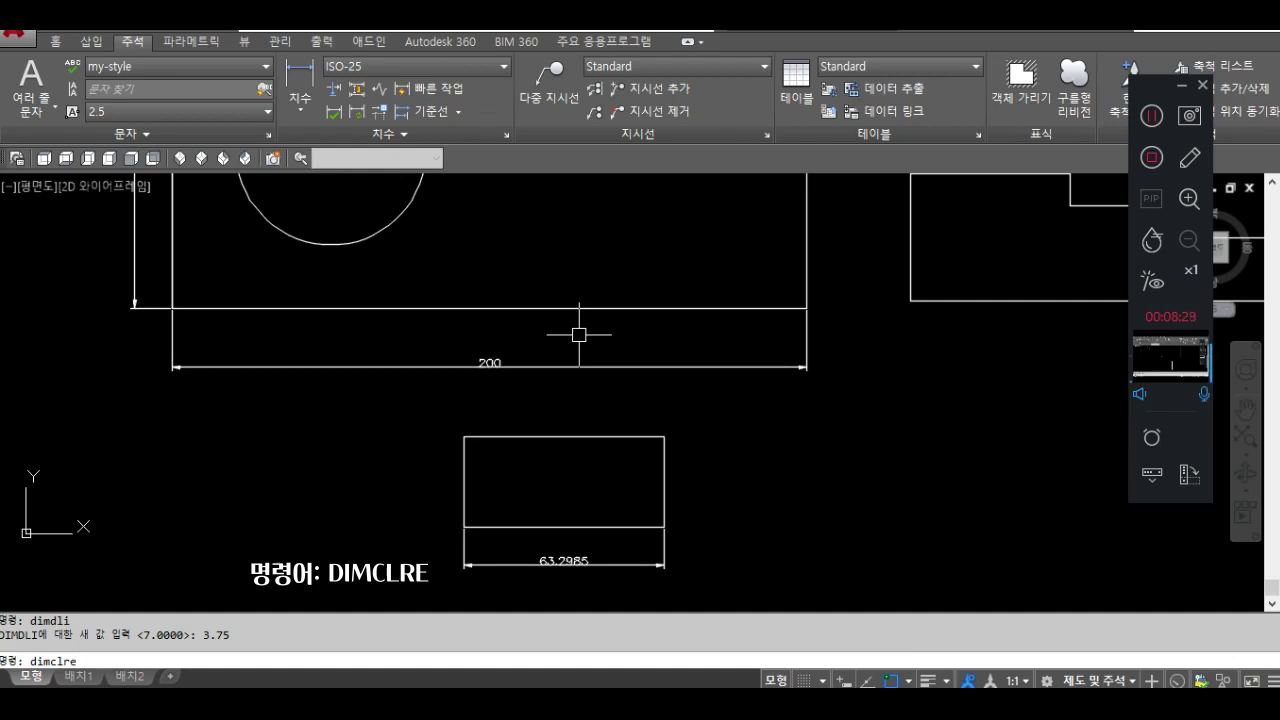
pyautogui.press('Return')
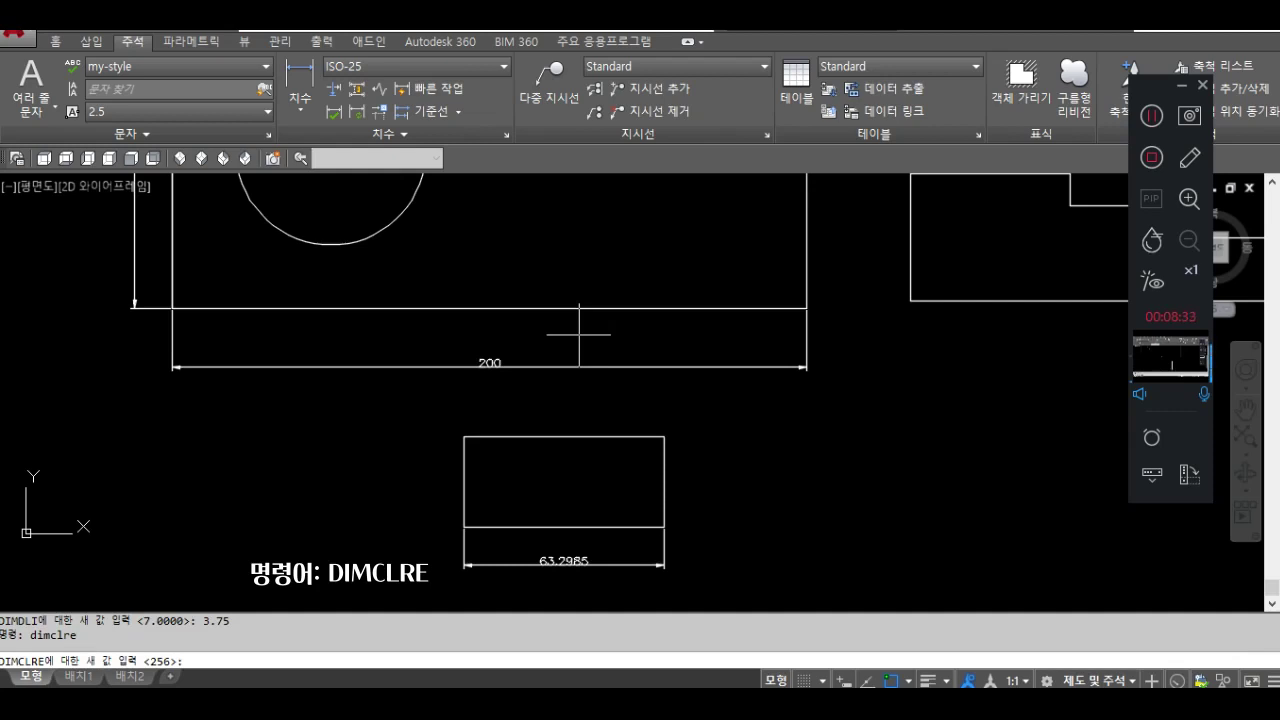
pyautogui.write('2')
pyautogui.press('Return')
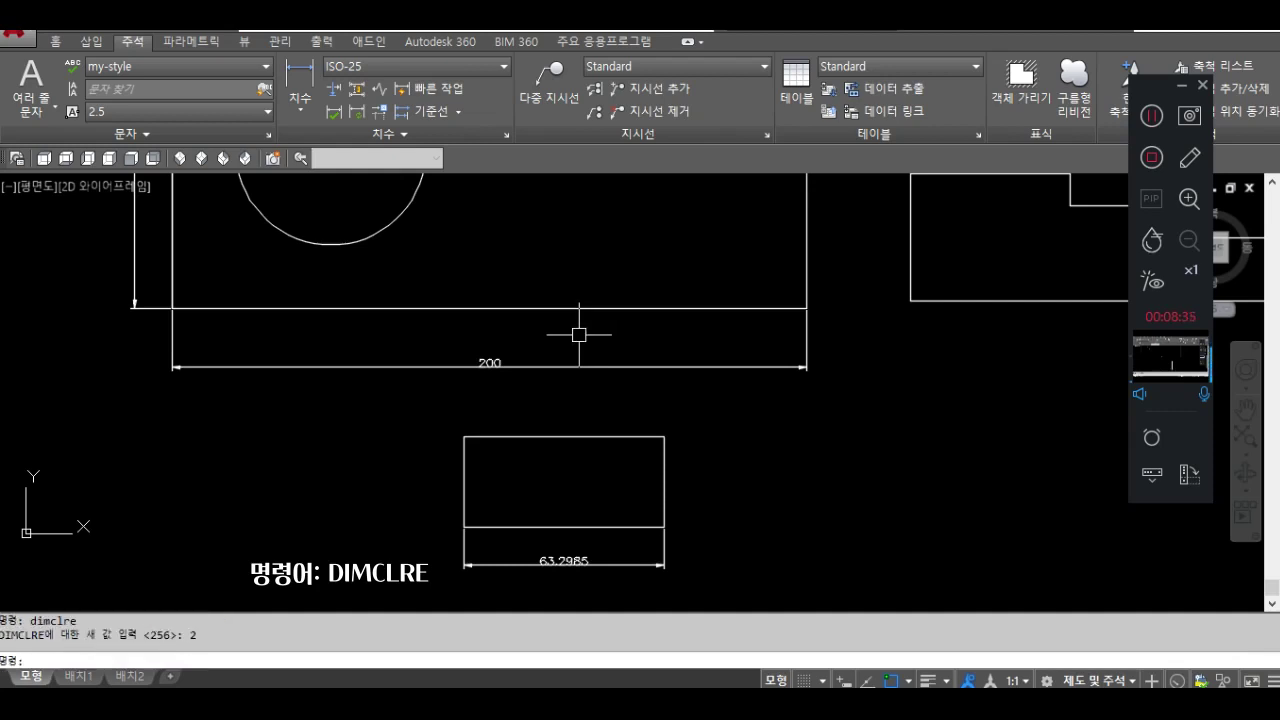
# Update the horizontal 200 dimension with the new extension line colour and inspect its extension lines.
pyautogui.click(356, 111)
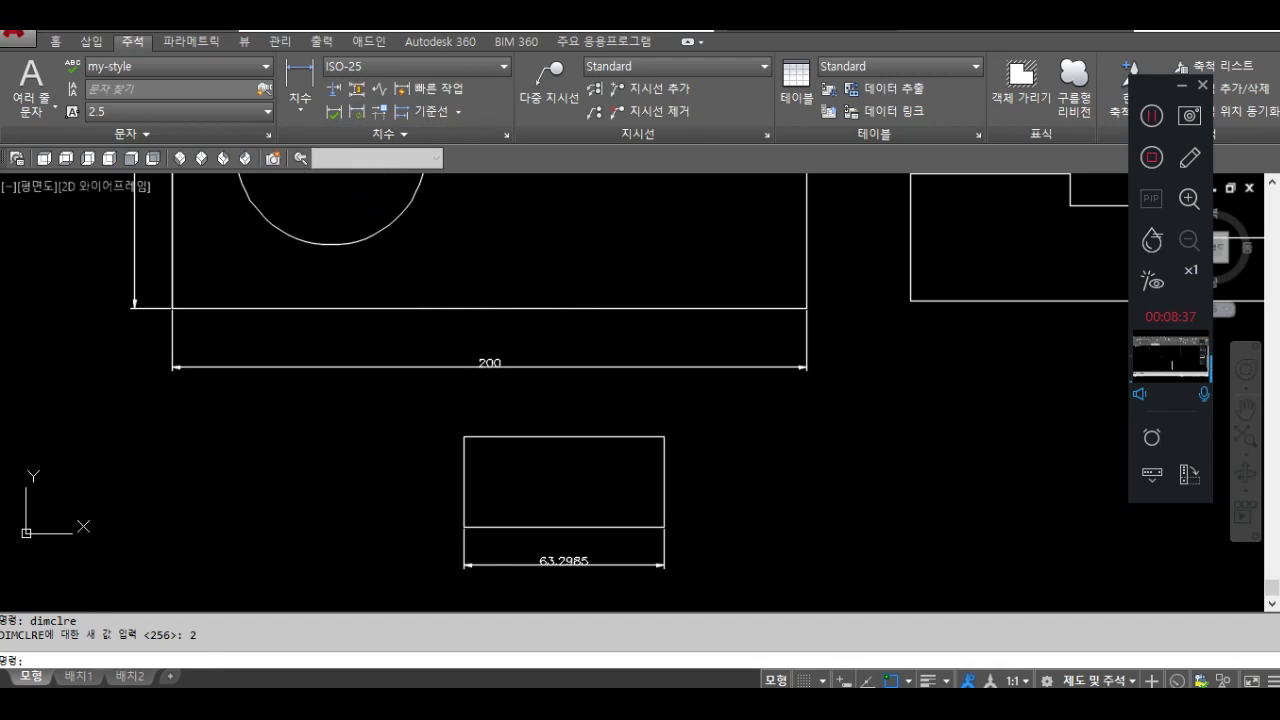
pyautogui.click(499, 368)
pyautogui.press('Return')
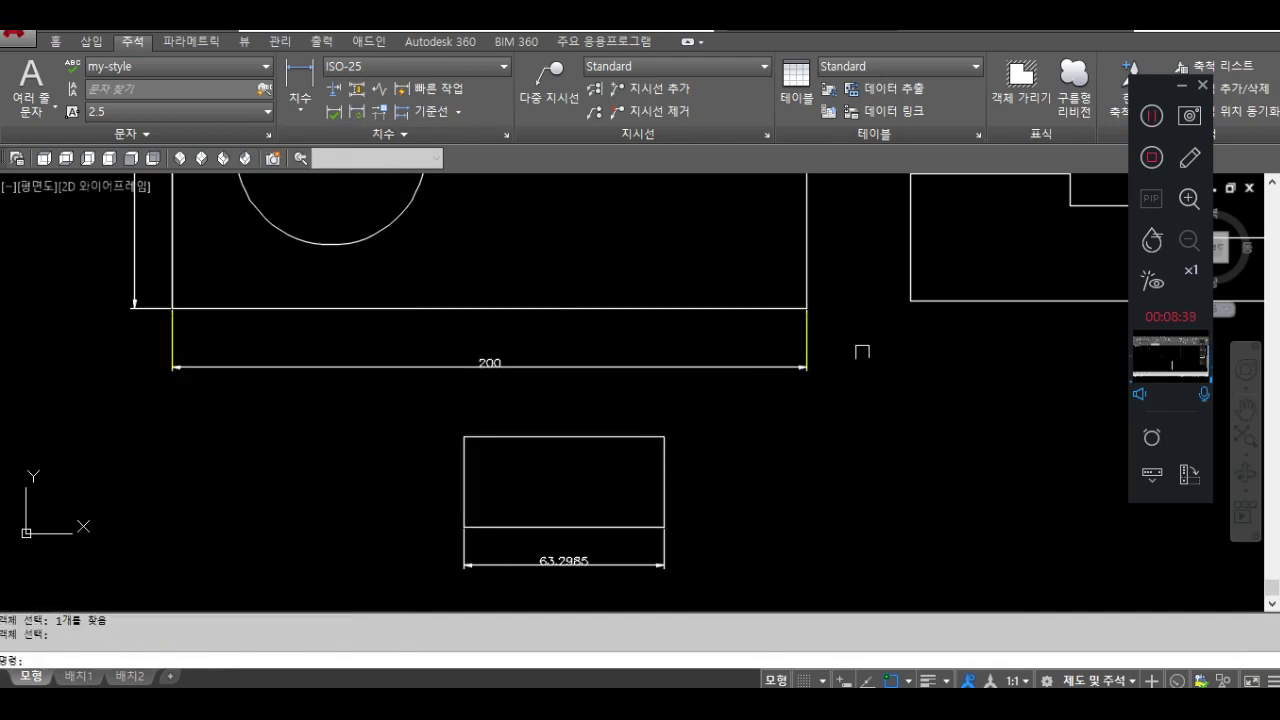
pyautogui.scroll(5, 848, 328)
pyautogui.scroll(-5, 766, 363)
pyautogui.scroll(4, 615, 385)
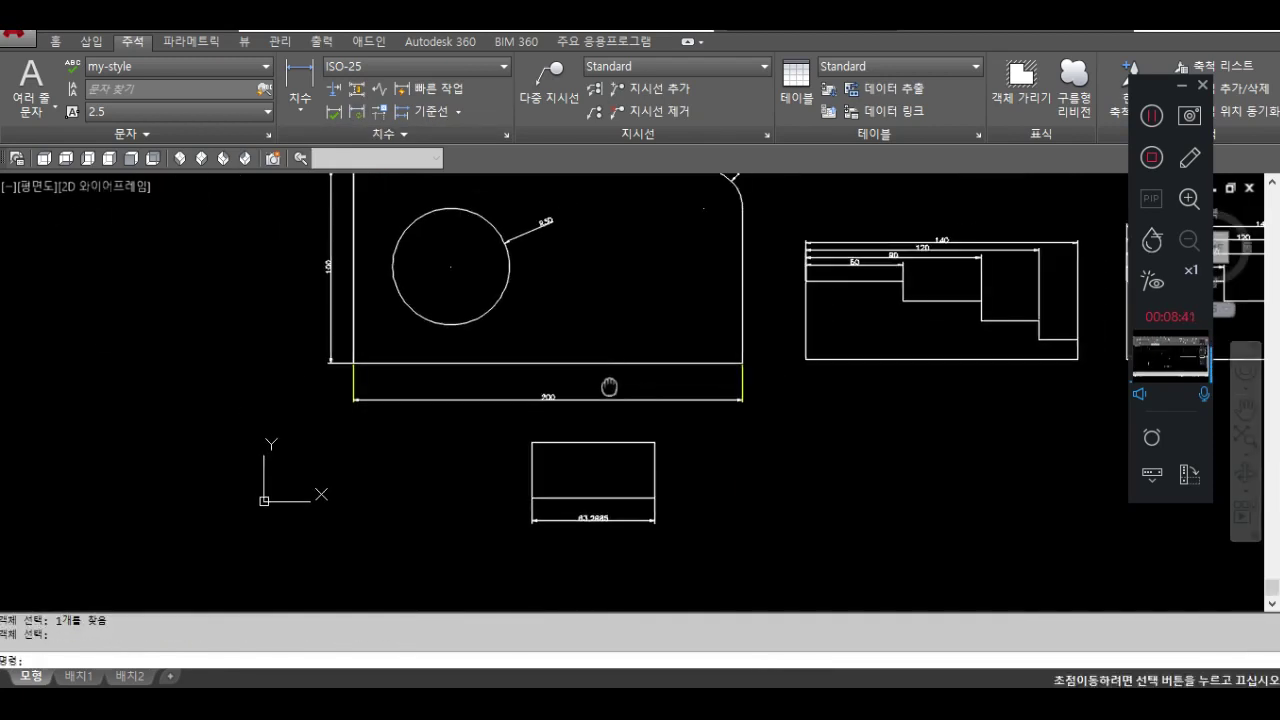
pyautogui.moveTo(615, 385); pyautogui.dragTo(585, 405, button='middle')
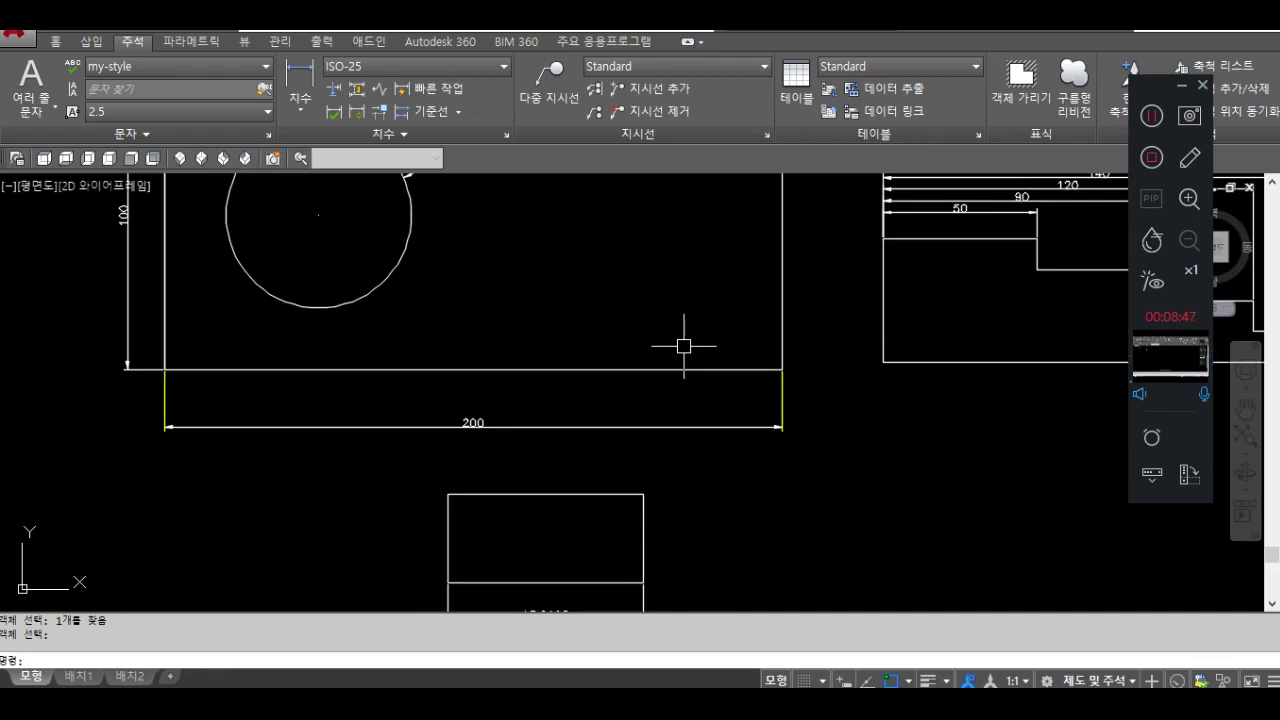
# Set the DIMLTEX1 linetype variable for the first extension line to hidden.
pyautogui.write('im')
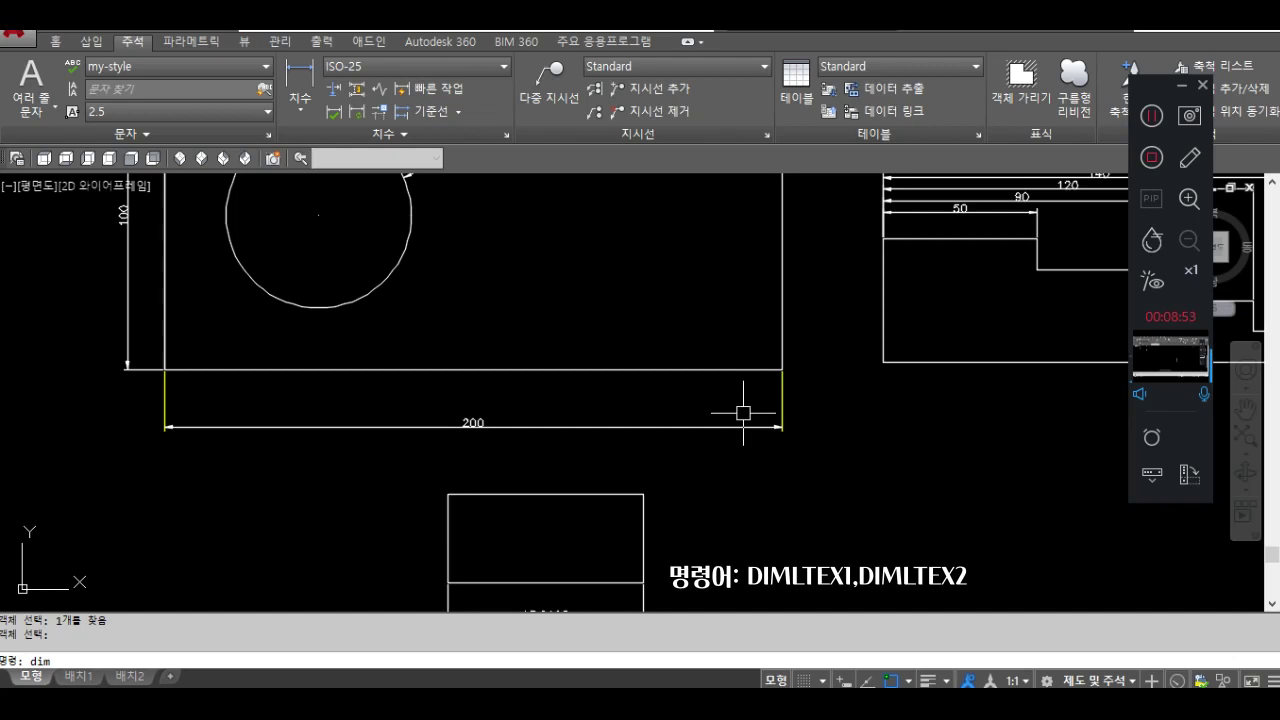
pyautogui.write('ltex1')
pyautogui.press('Return')
pyautogui.click(308, 622)
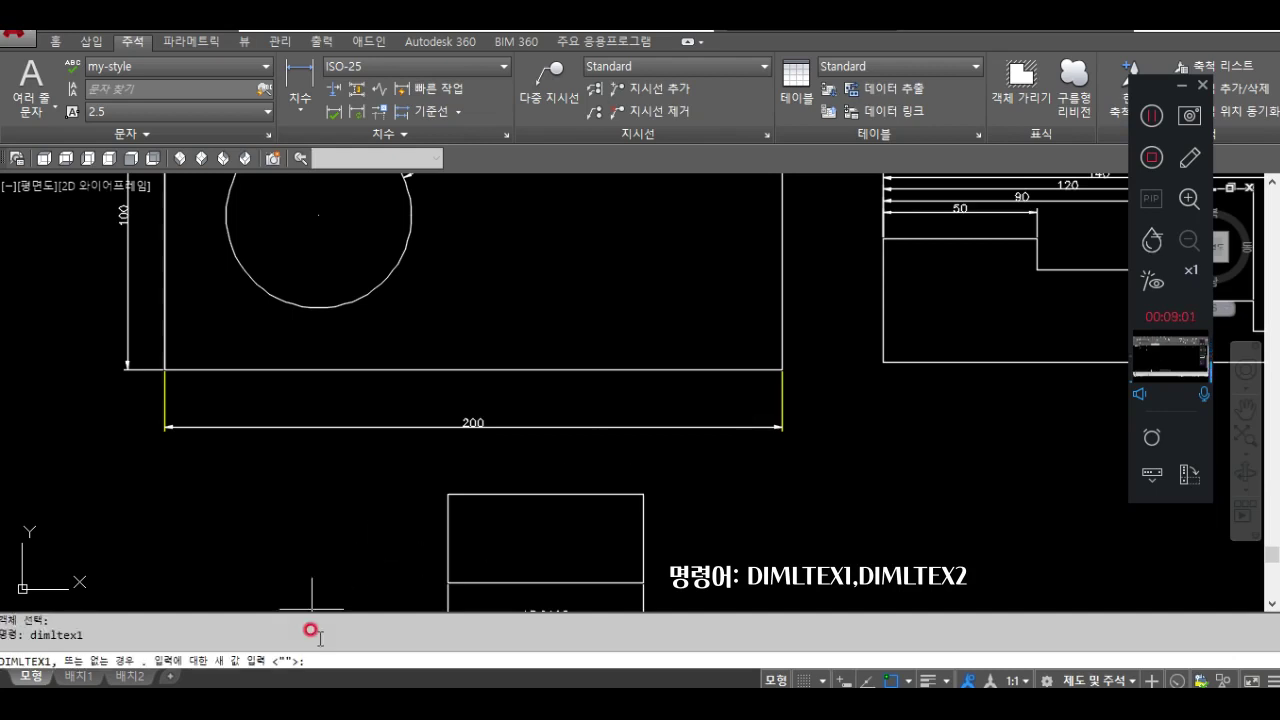
pyautogui.write('hidden')
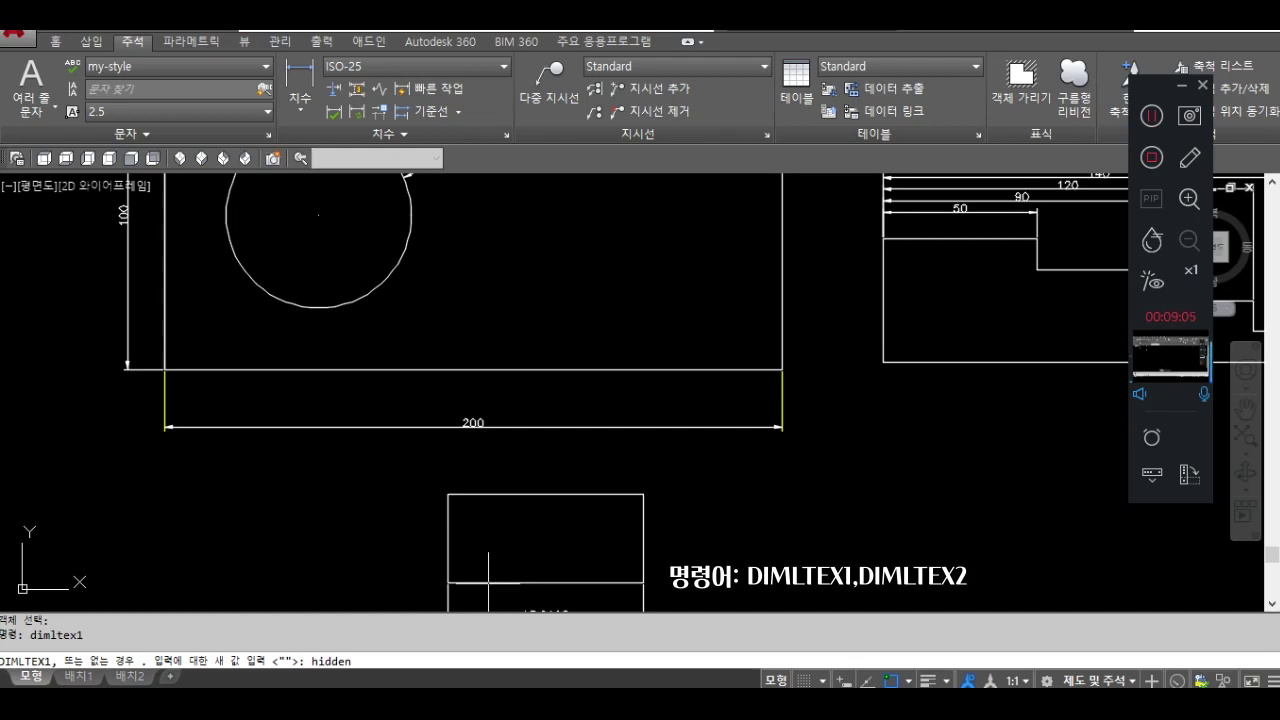
pyautogui.press('Return')
# Update the horizontal 200 dimension with the hidden linetype and inspect its first extension line.
pyautogui.click(357, 111)
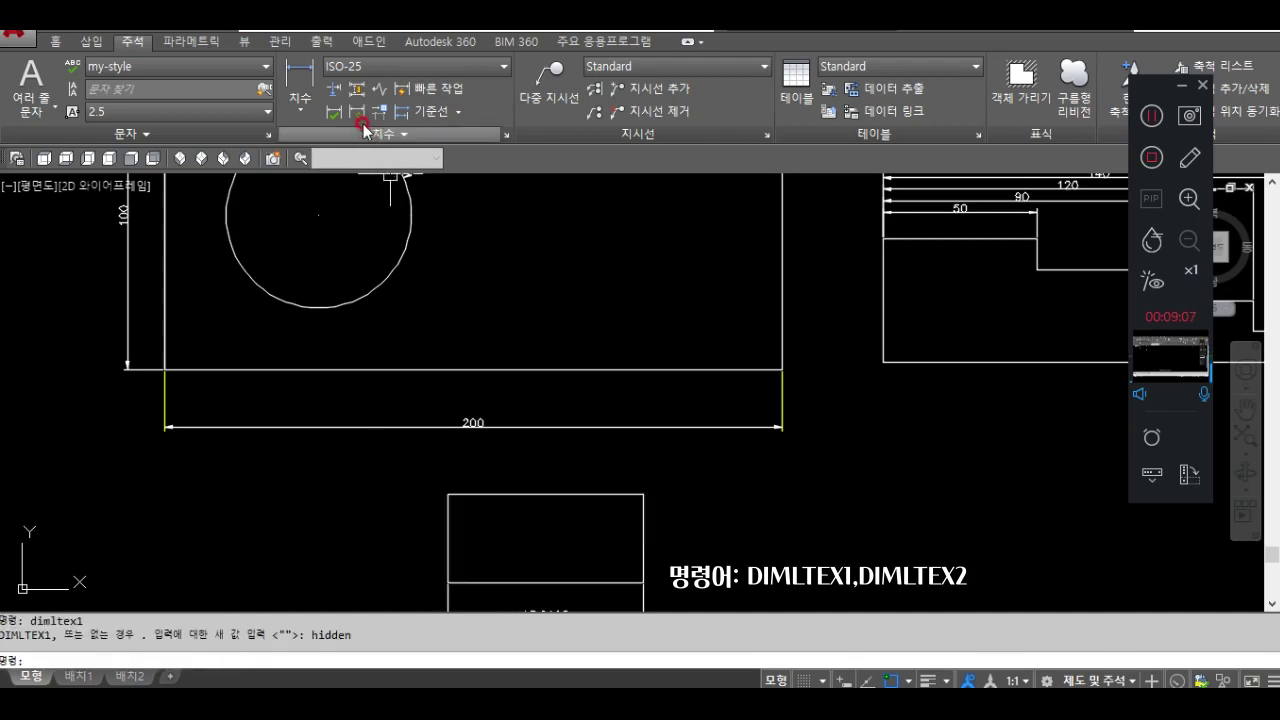
pyautogui.click(470, 421)
pyautogui.press('Return')
pyautogui.scroll(3, 126, 423)
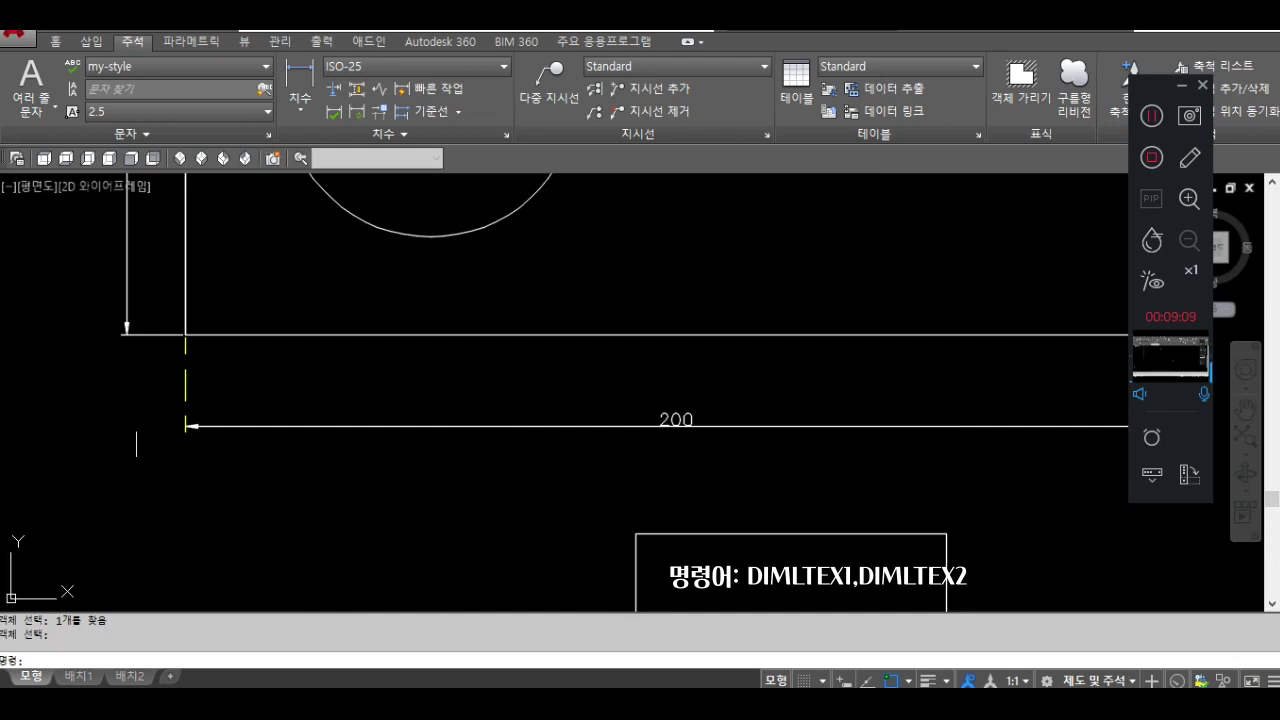
pyautogui.scroll(-3, 240, 418)
pyautogui.moveTo(344, 434); pyautogui.dragTo(292, 436, button='middle')
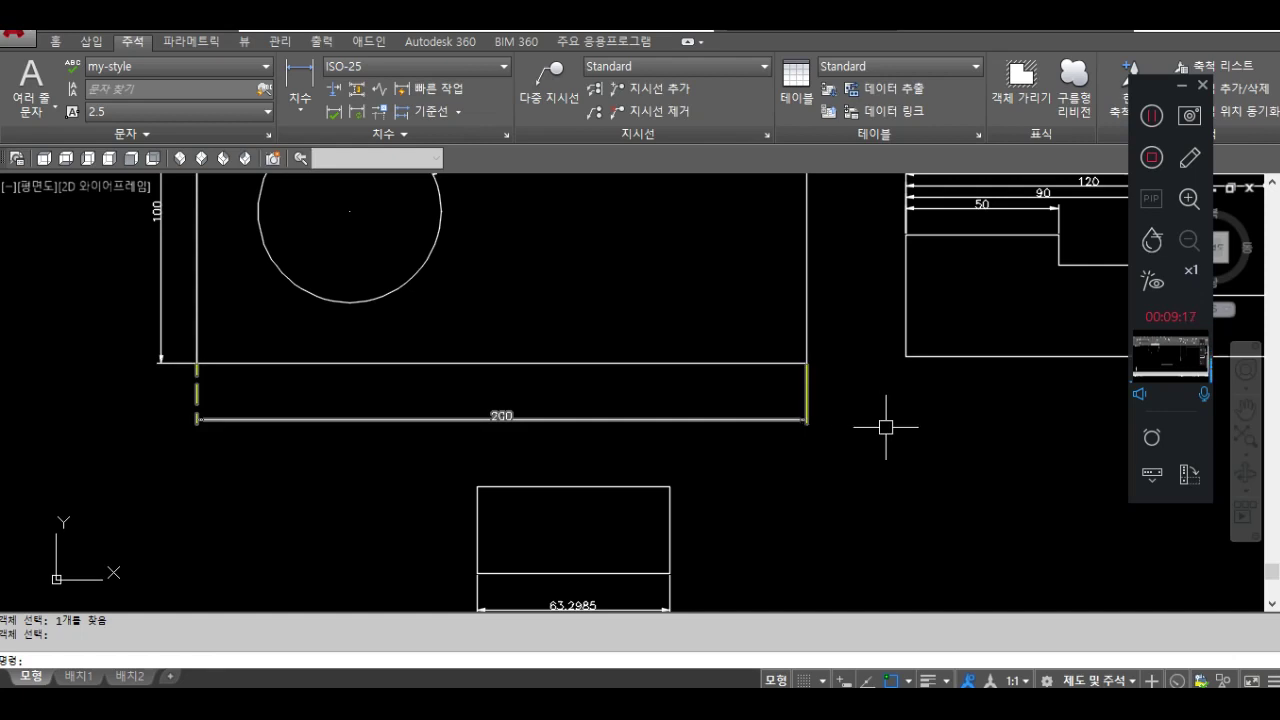
# Set the DIMLWE extension line lineweight variable to 20.
pyautogui.write('im')
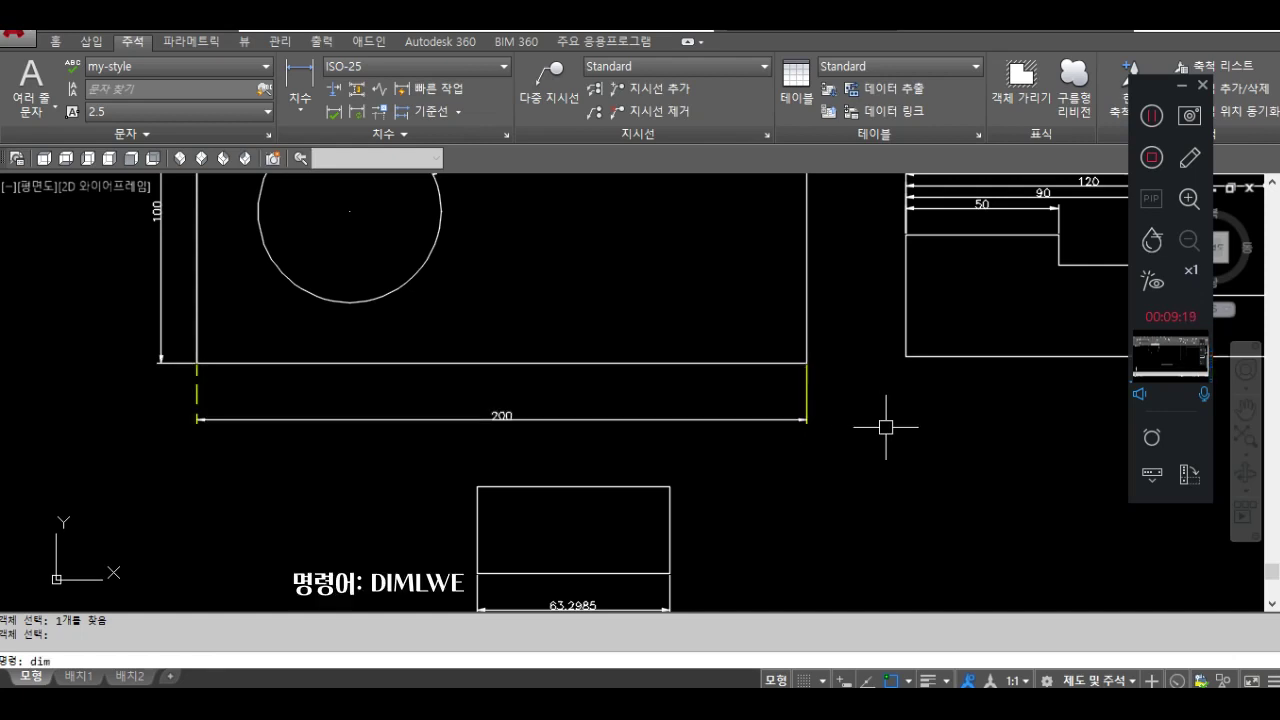
pyautogui.write('lwe')
pyautogui.press('Return')
pyautogui.write('20')
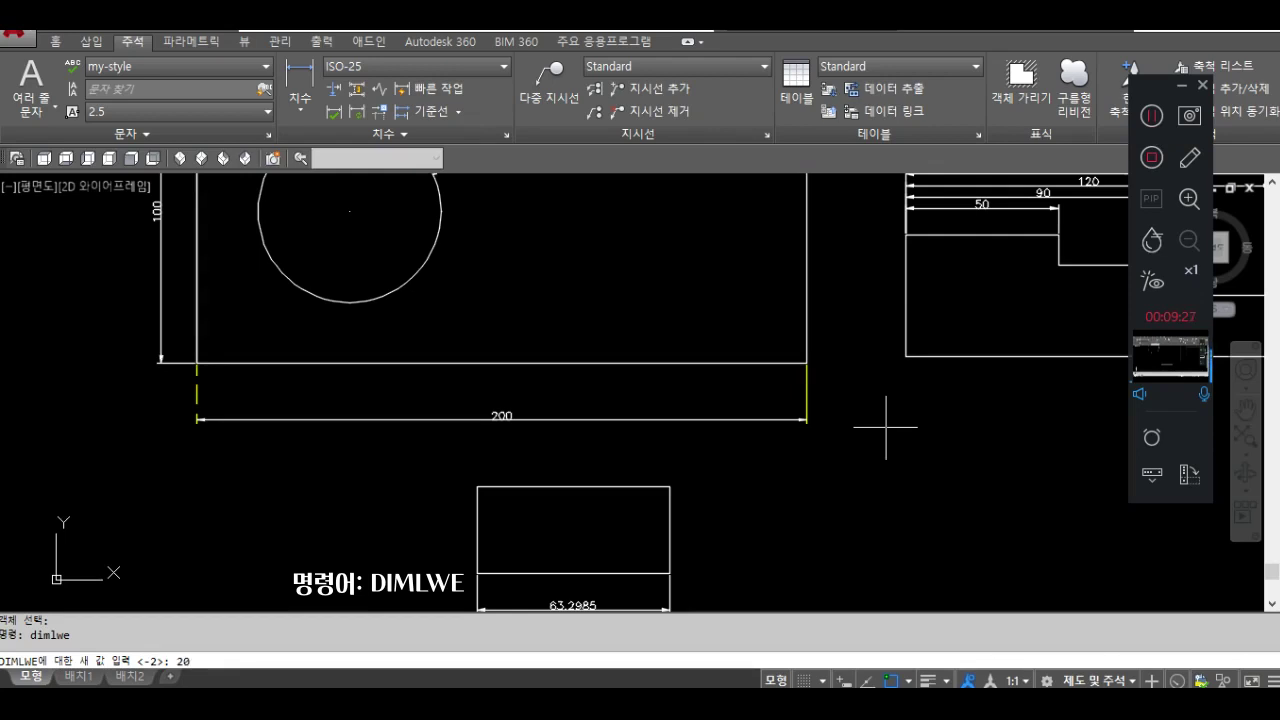
pyautogui.press('Return')
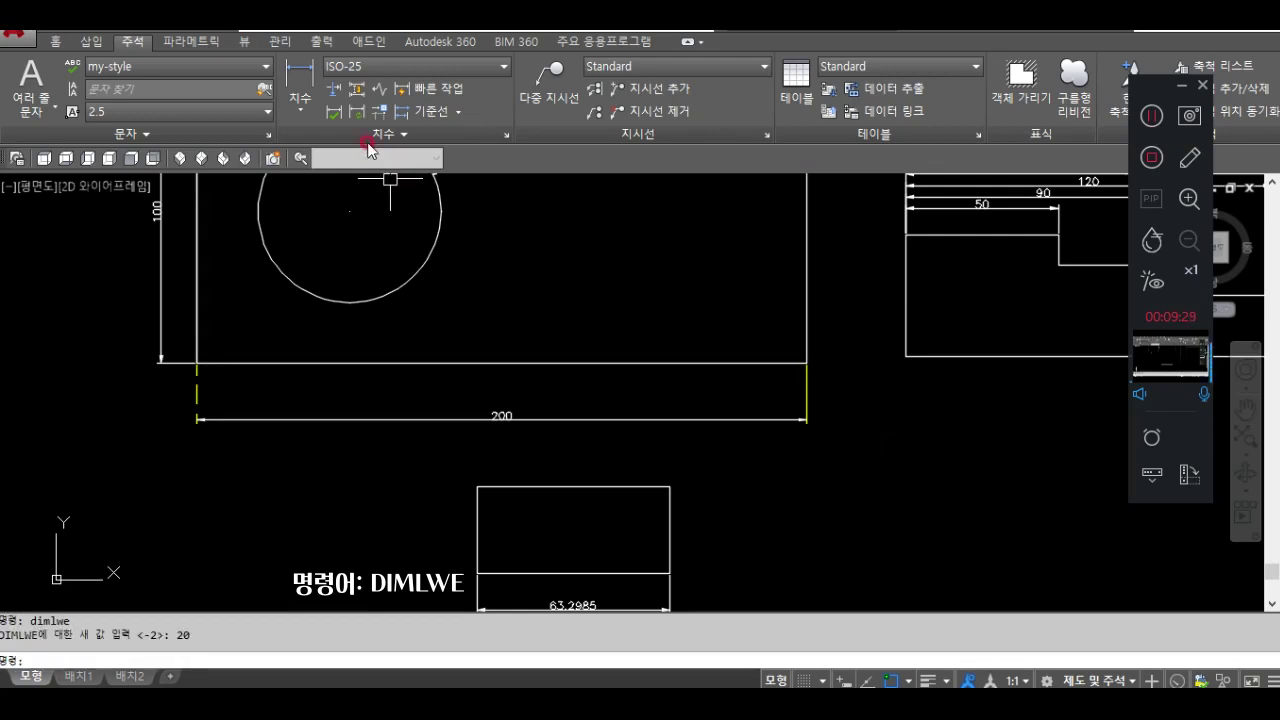
# Update the horizontal 200 dimension with the new extension line lineweight and open the Dimension Style Manager.
pyautogui.click(357, 111)
pyautogui.click(503, 412)
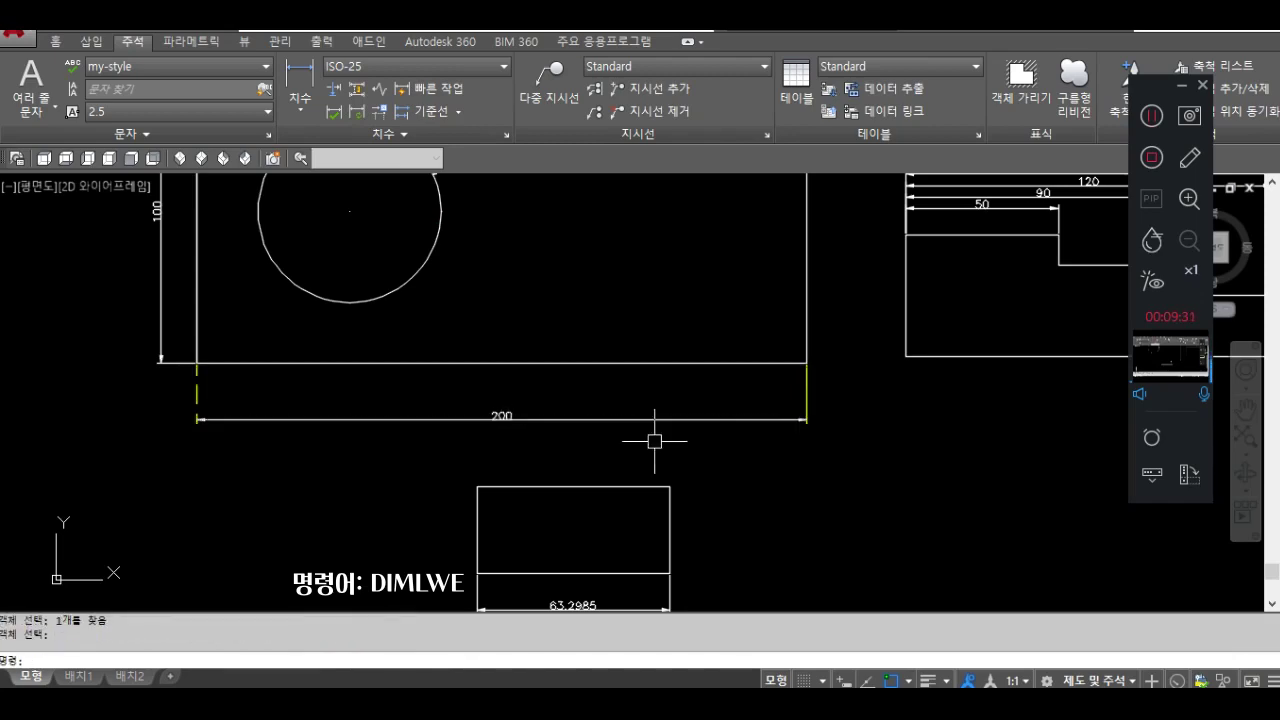
pyautogui.write('d')
pyautogui.press('Return')
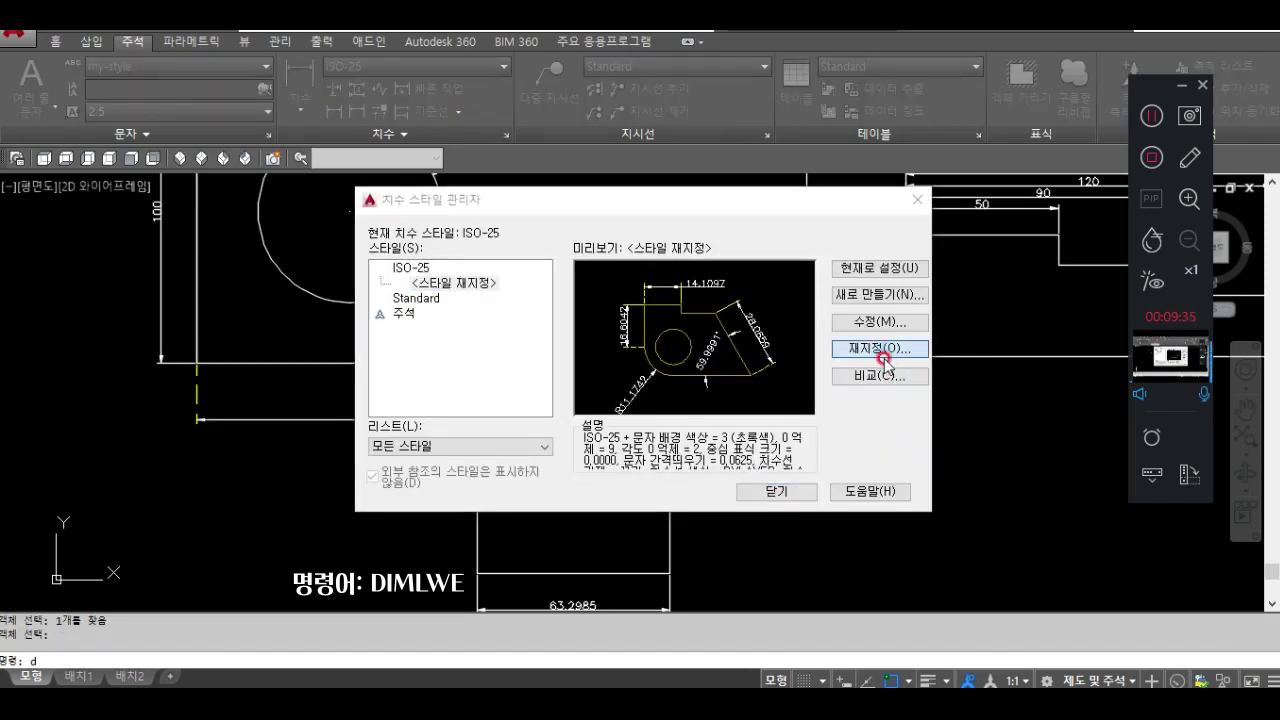
# Review the extension line lineweight in the current style override settings, then close the Dimension Style Manager.
pyautogui.click(880, 349)
pyautogui.click(276, 430)
pyautogui.click(283, 428)
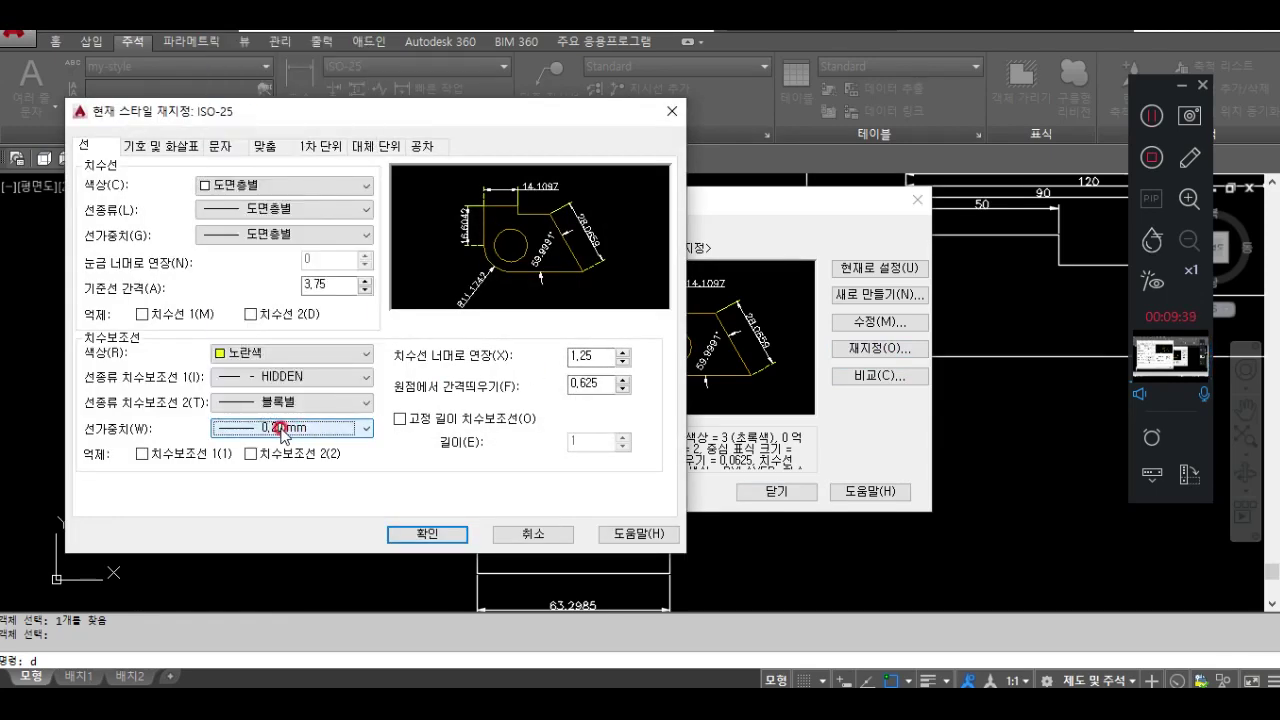
pyautogui.click(425, 533)
pyautogui.click(777, 491)
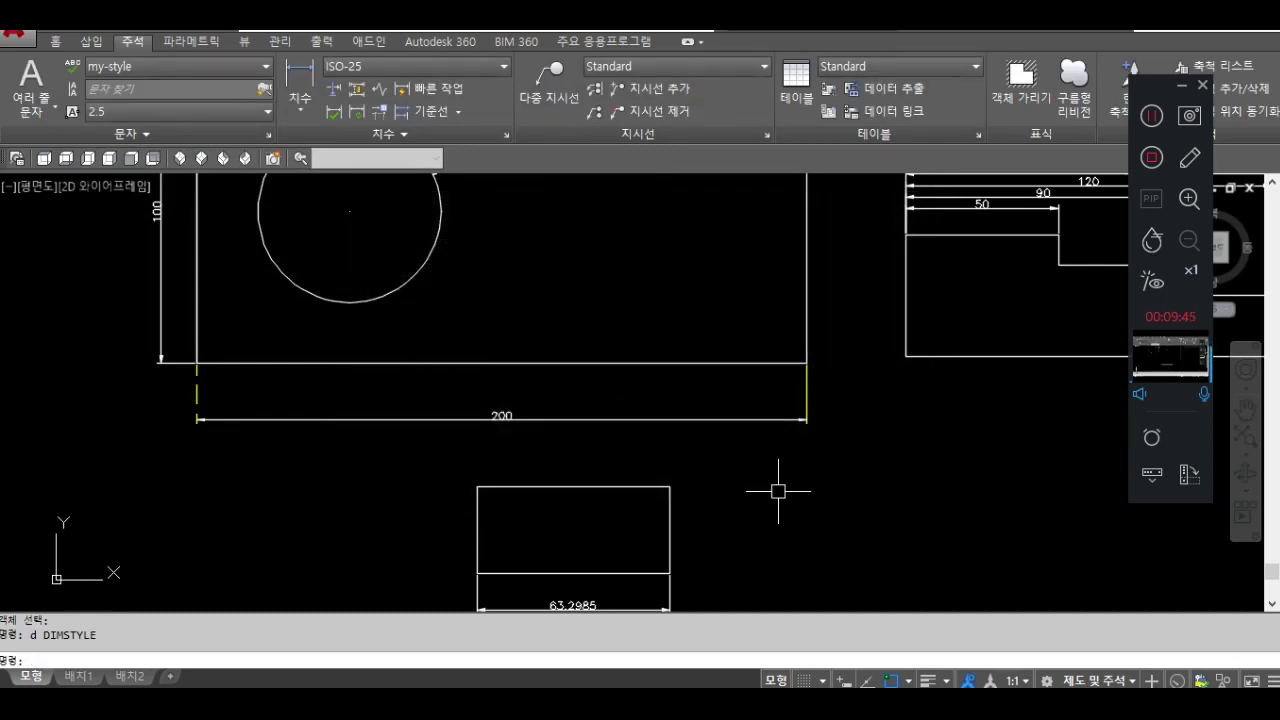
# Turn the DIMSE1 suppression variable on for the first extension line and update the horizontal 200 dimension.
pyautogui.write('dim')
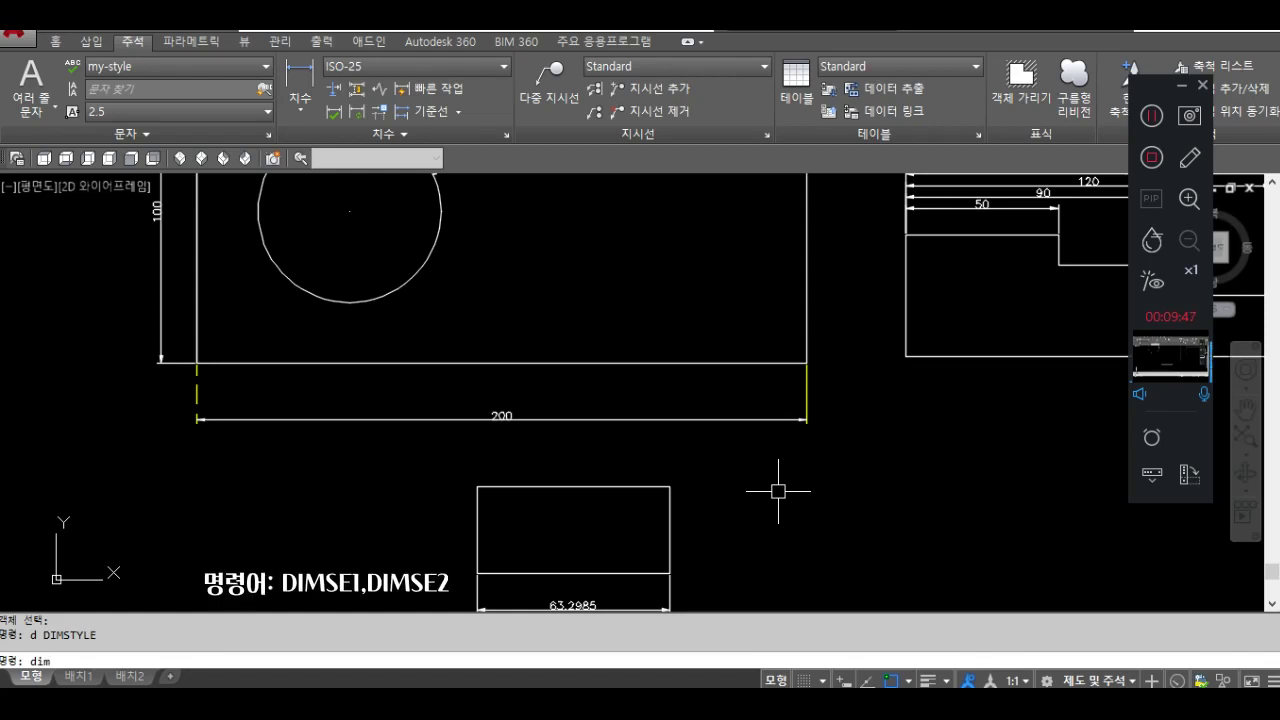
pyautogui.write('se1')
pyautogui.press('Return')
pyautogui.write('on')
pyautogui.press('Return')
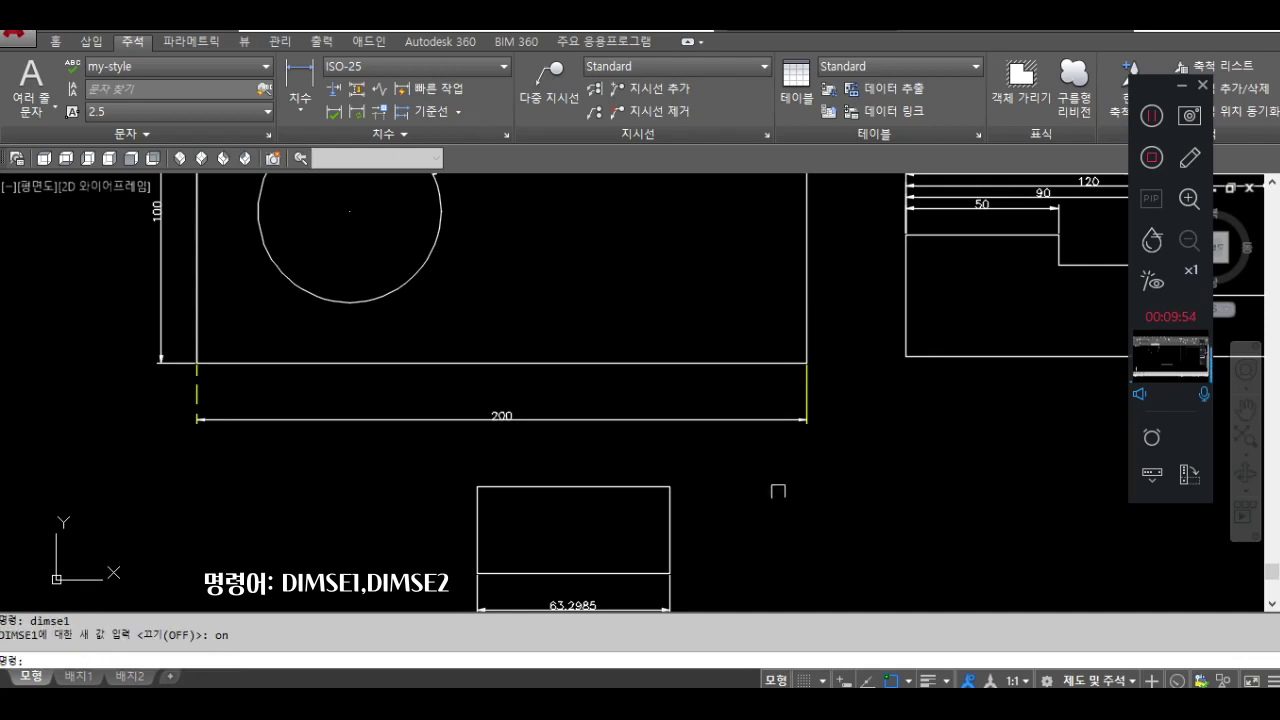
pyautogui.click(357, 111)
pyautogui.click(571, 419)
pyautogui.press('Return')
# Turn the DIMSE2 suppression variable on for the second extension line and update the horizontal 200 dimension.
pyautogui.write('dimse2')
pyautogui.press('Return')
pyautogui.write('on')
pyautogui.press('Return')
pyautogui.click(335, 111)
pyautogui.click(492, 419)
pyautogui.press('Return')
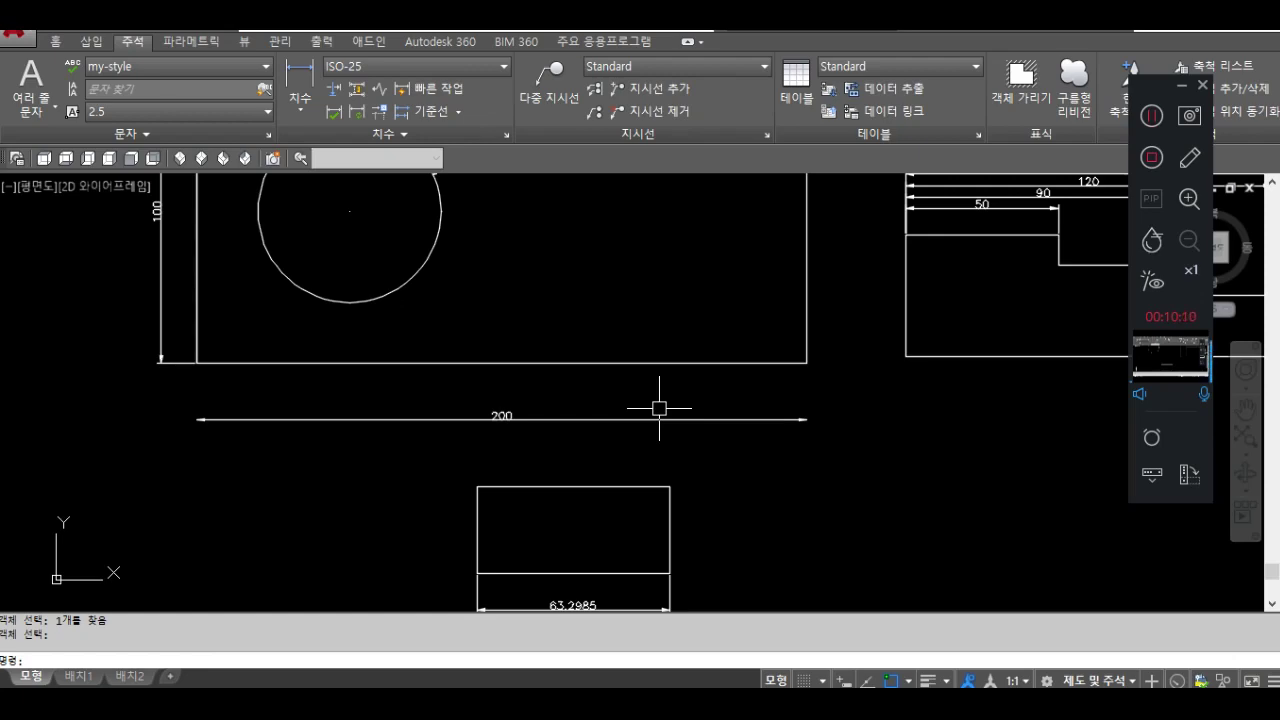
# Examine the extension line suppression options in the current style override settings and leave them without changes.
pyautogui.press('Return')
pyautogui.click(860, 348)
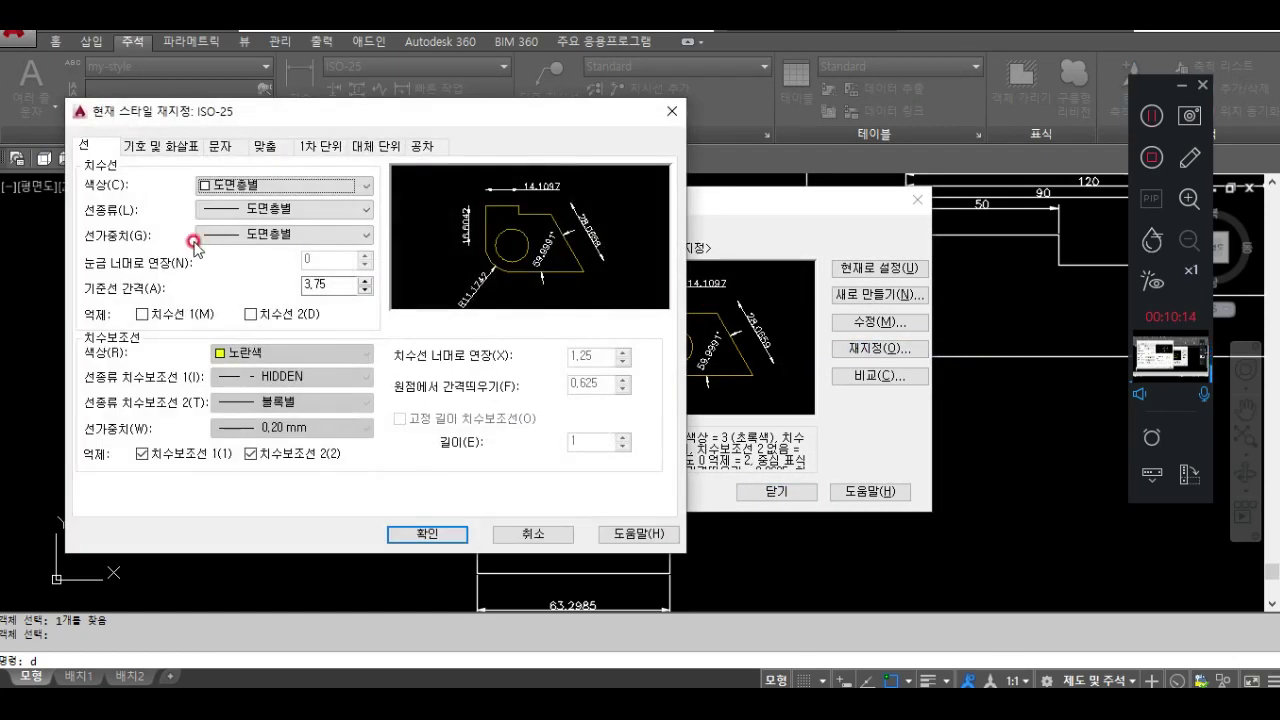
pyautogui.click(510, 533)
pyautogui.click(777, 492)
# Turn the DIMSE1 suppression variable off for the first extension line.
pyautogui.write('di')
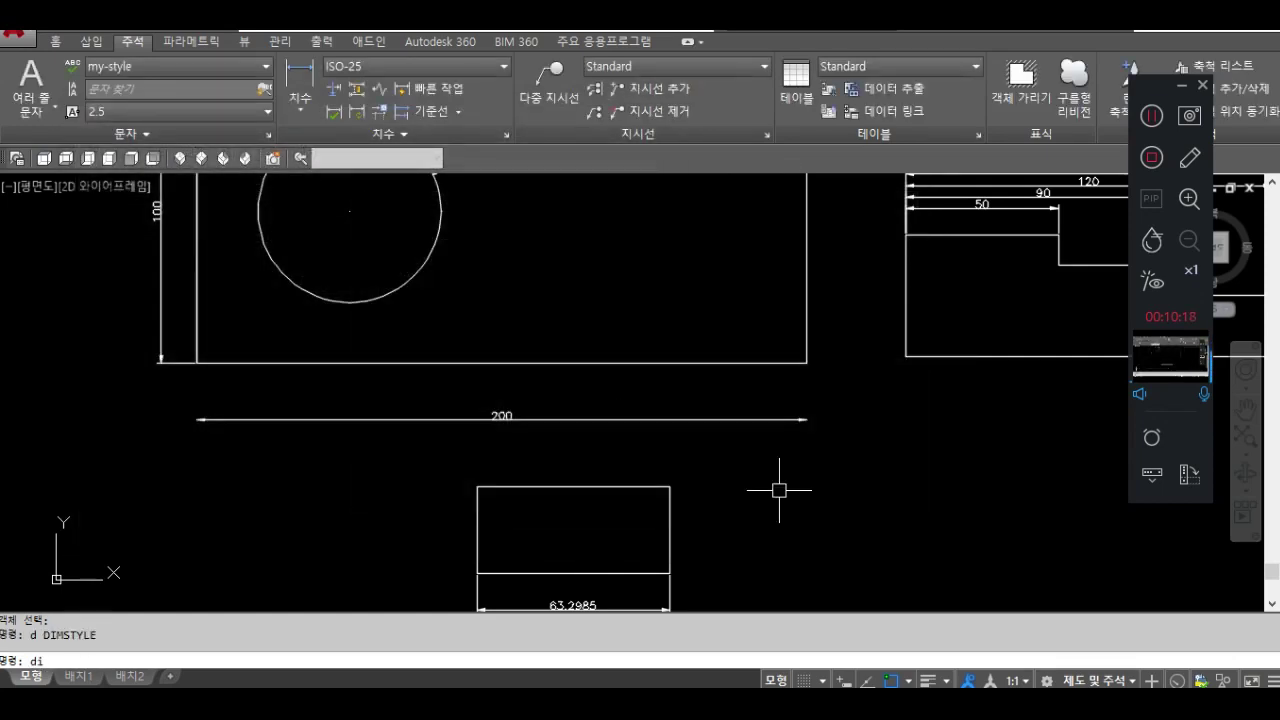
pyautogui.write('mse1')
pyautogui.press('Return')
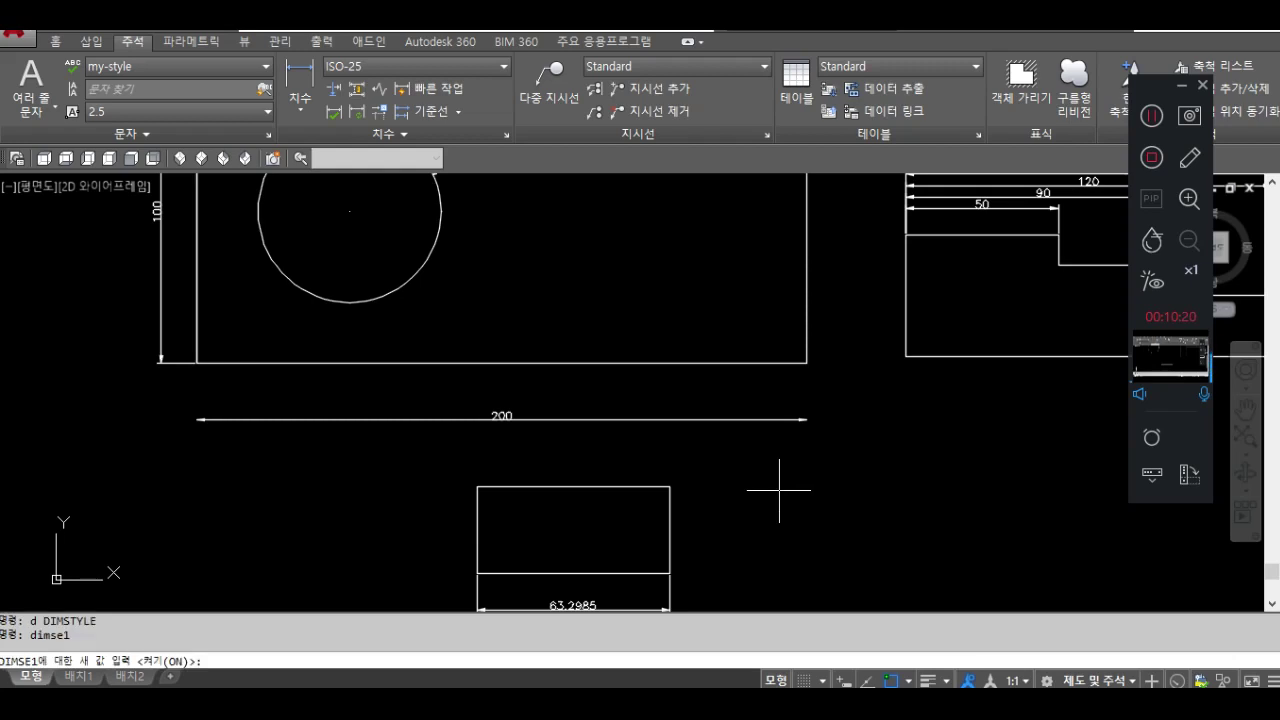
pyautogui.write('off')
pyautogui.press('Return')
# Turn the DIMSE2 suppression variable off for the second extension line.
pyautogui.write('dimse')
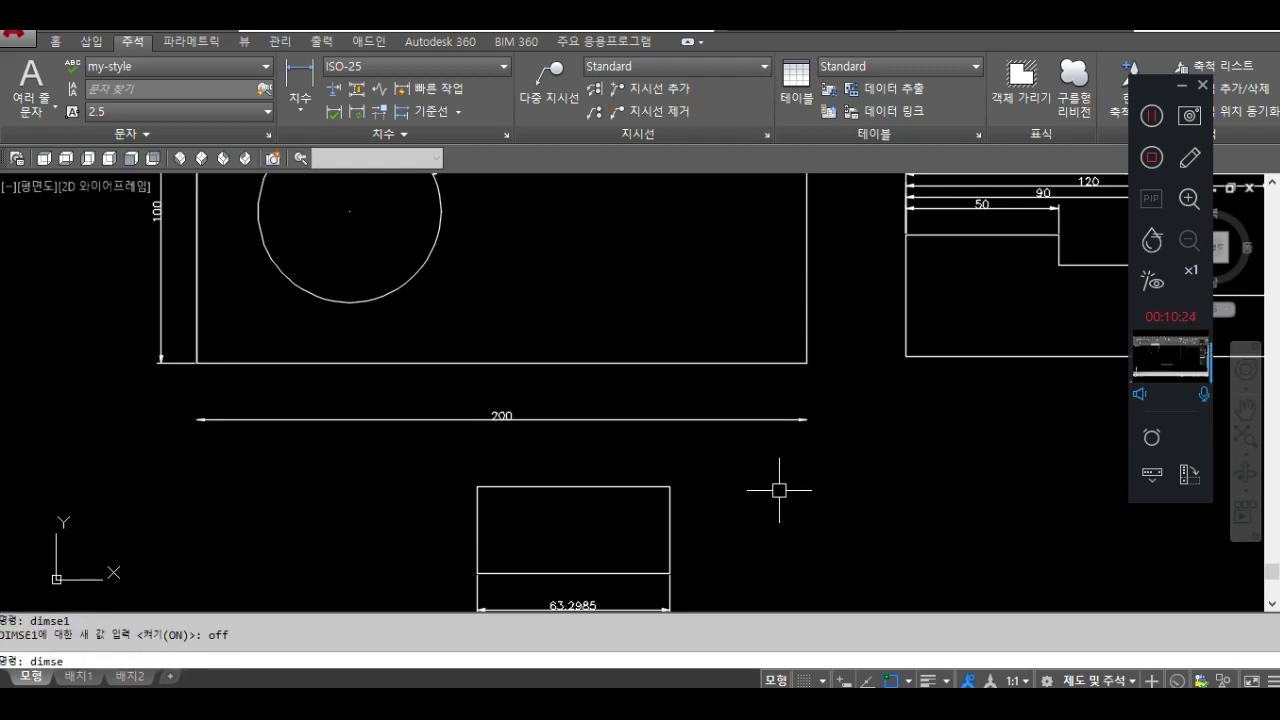
pyautogui.write('2')
pyautogui.press('Return')
pyautogui.write('off')
pyautogui.press('Return')
pyautogui.write('d')
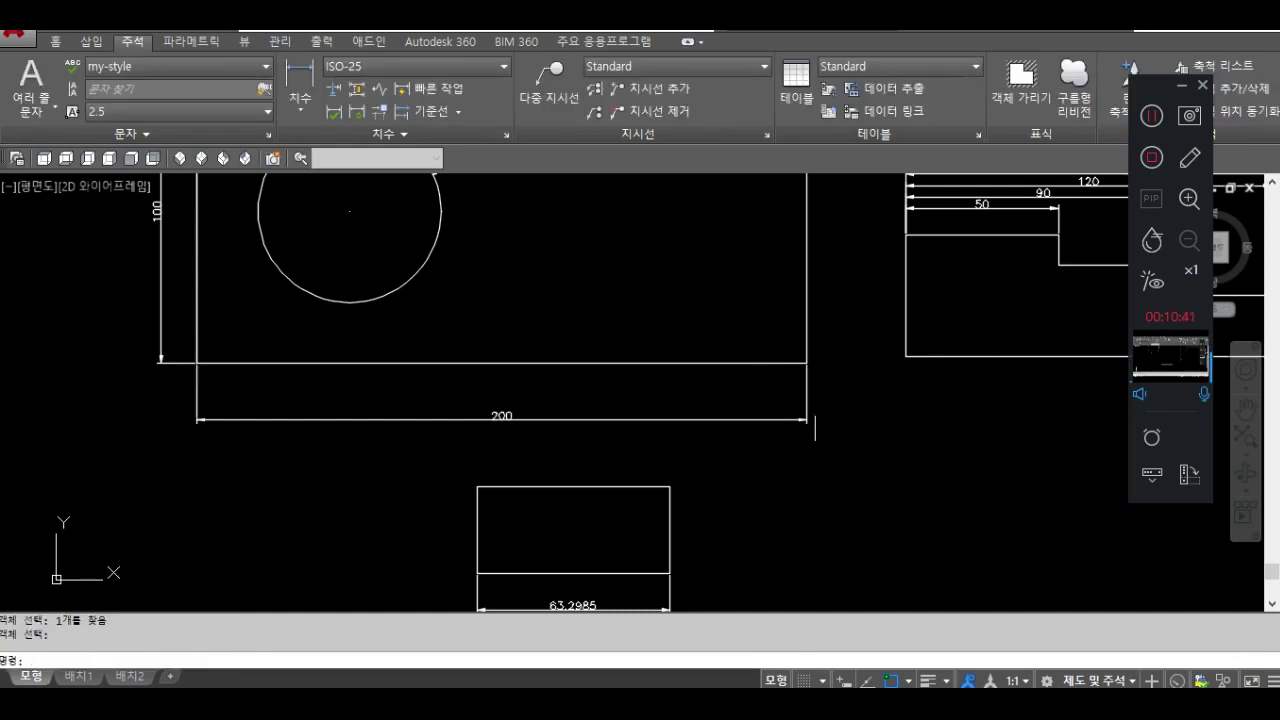
# Set the DIMEXE extension beyond the dimension line to 5 and update the horizontal 200 dimension with it.
pyautogui.scroll(6, 805, 425)
pyautogui.scroll(-4, 686, 337)
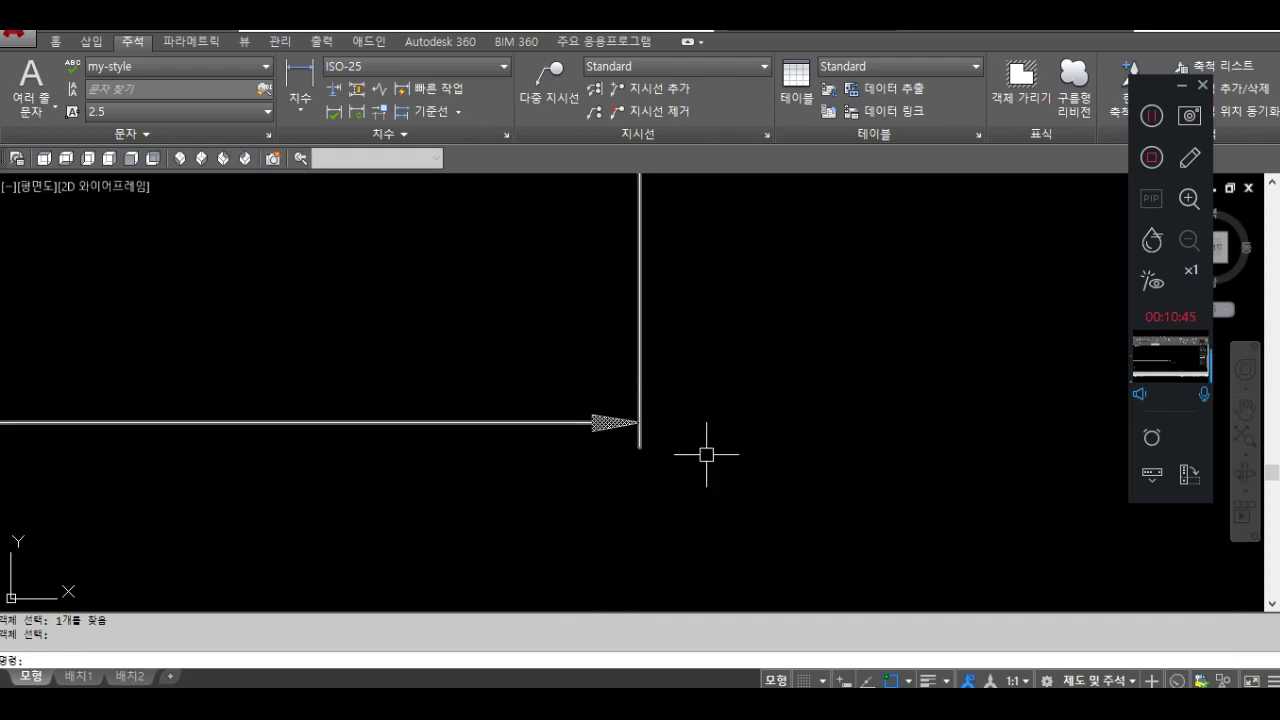
pyautogui.moveTo(706, 449); pyautogui.dragTo(737, 418, button='middle')
pyautogui.write('dimexe')
pyautogui.press('Return')
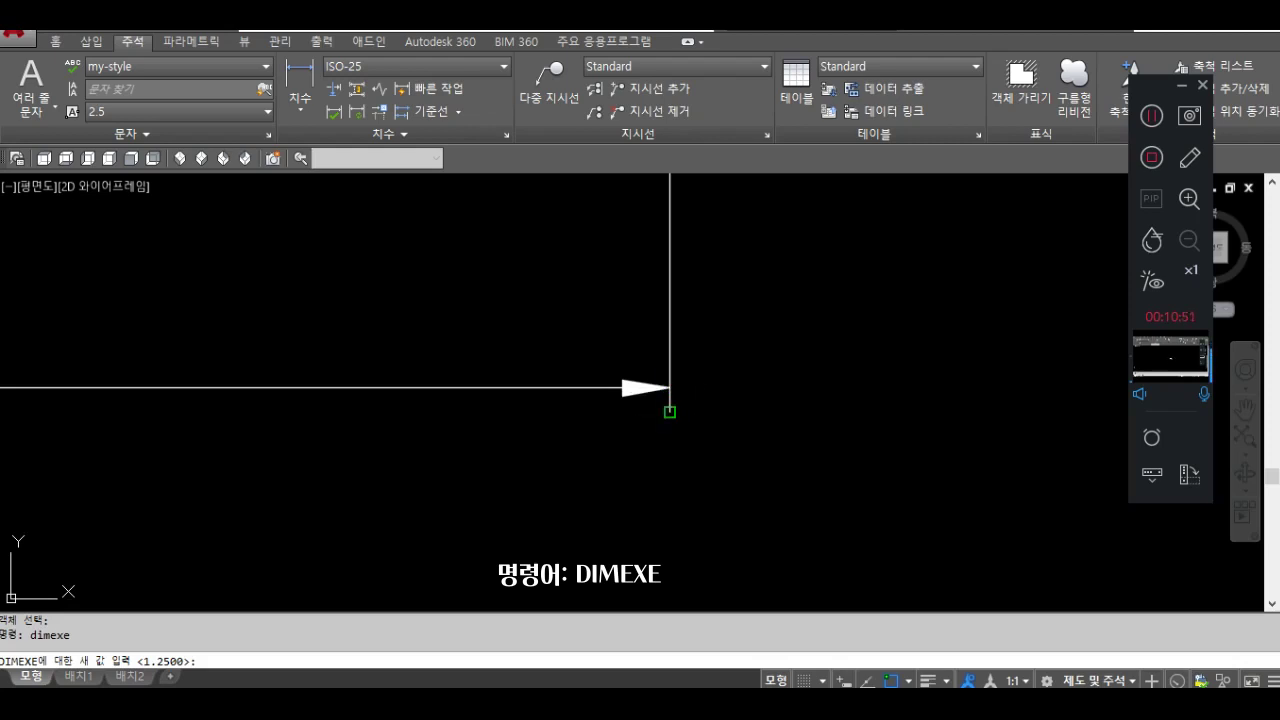
pyautogui.write('5')
pyautogui.press('Return')
pyautogui.click(374, 115)
pyautogui.click(645, 388)
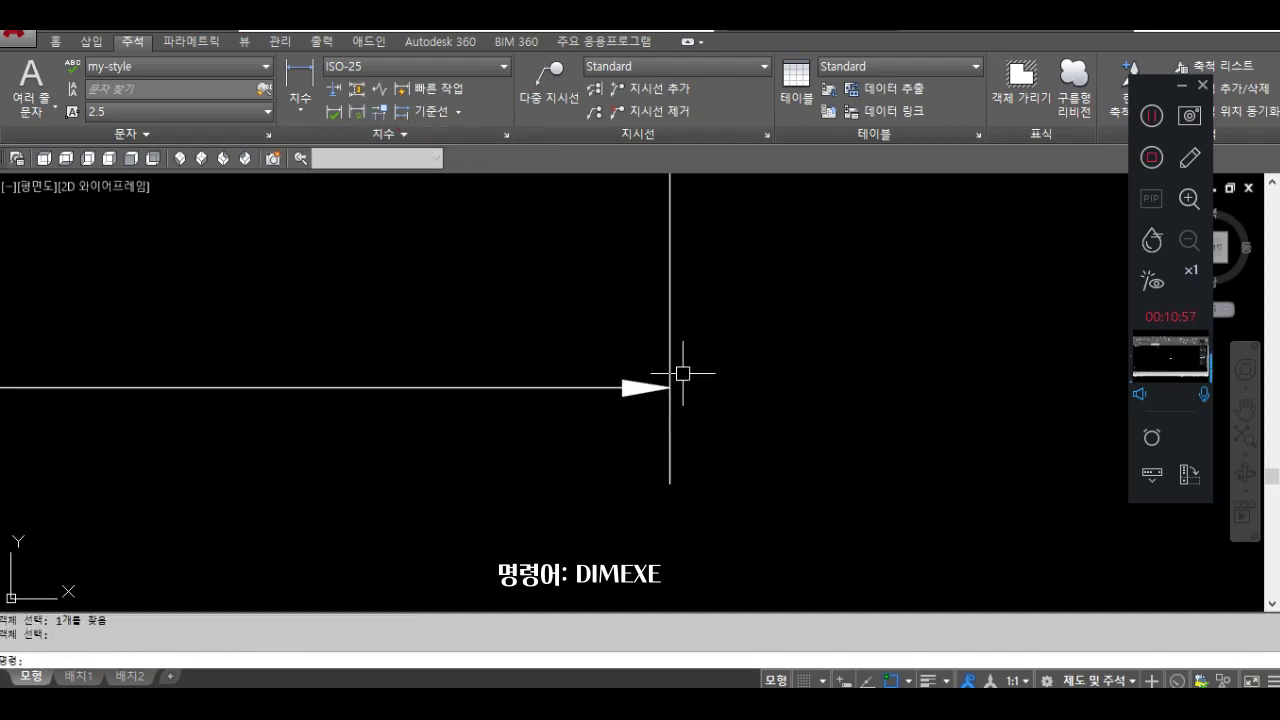
pyautogui.scroll(-4, 670, 400)
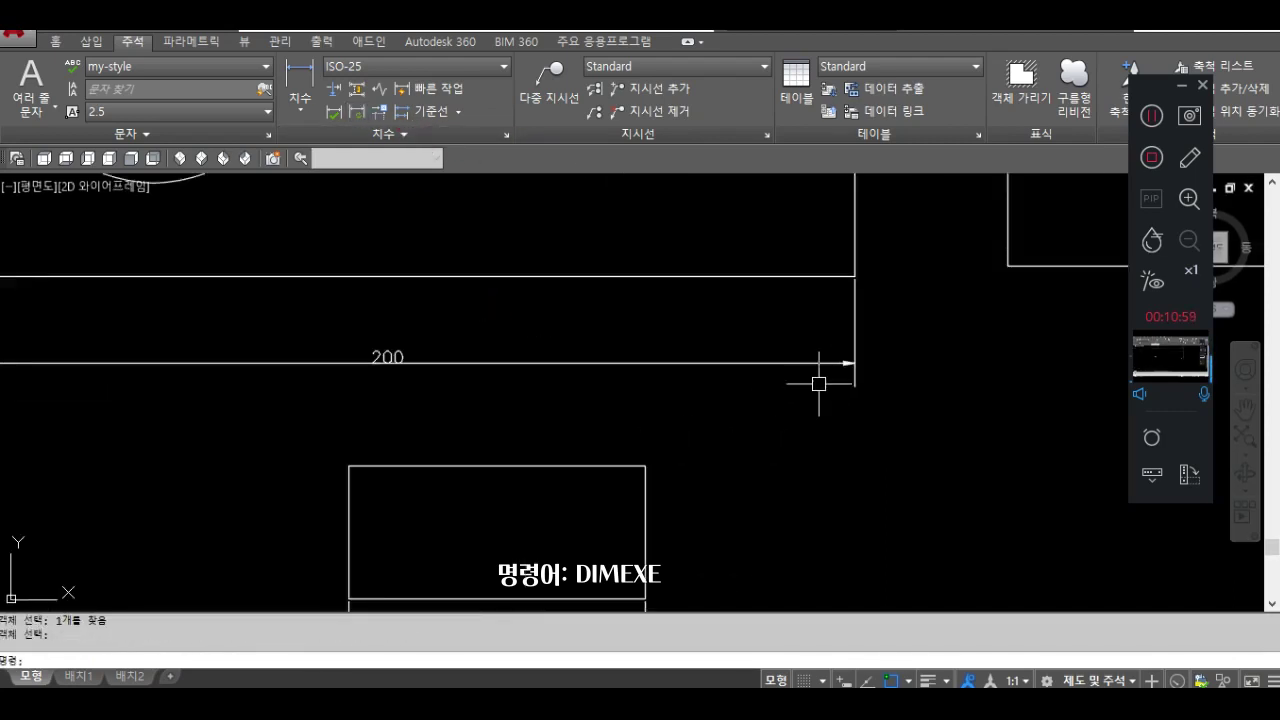
pyautogui.scroll(5, 690, 385)
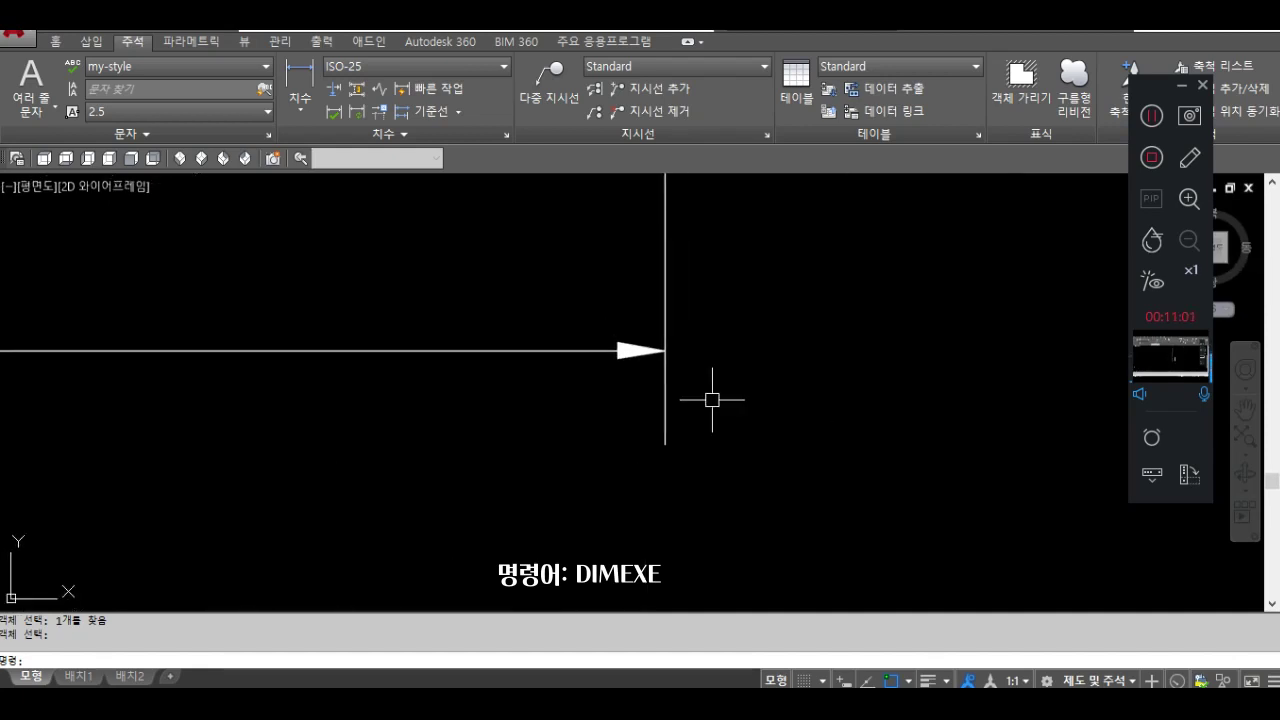
# Set DIMEXE back to 1.25 and update the horizontal 200 dimension.
pyautogui.write('imexe')
pyautogui.press('Return')
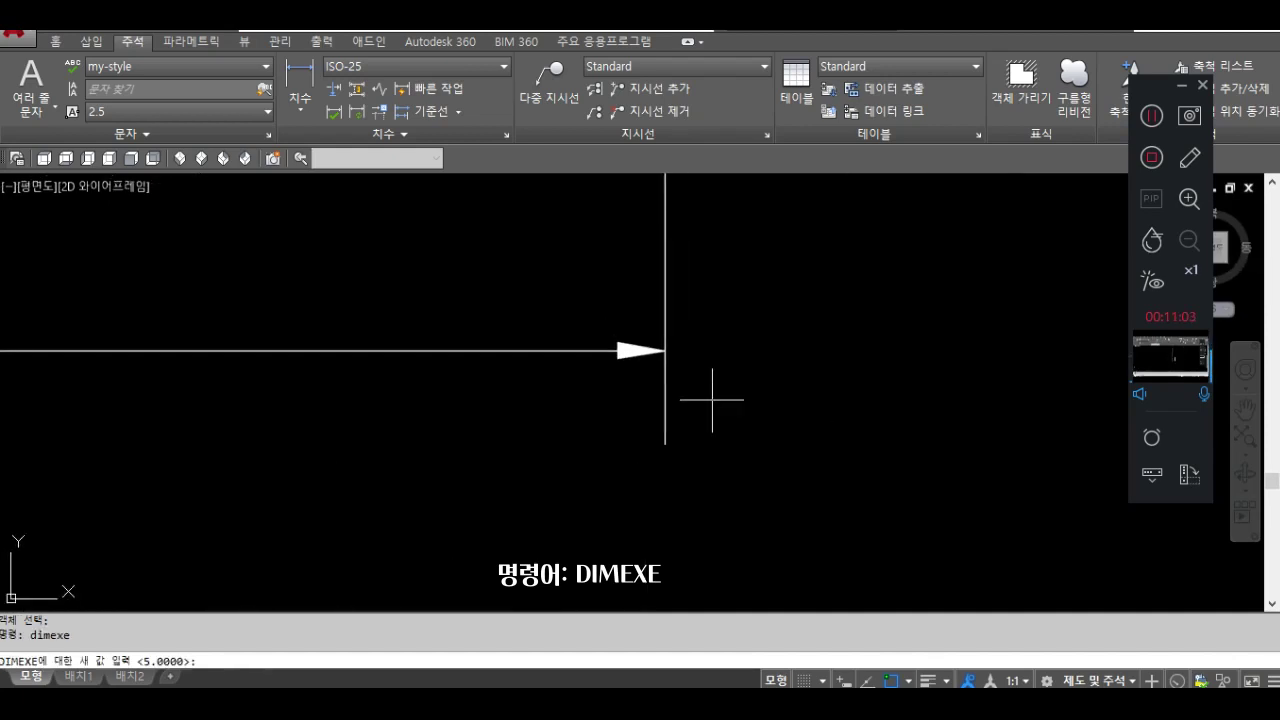
pyautogui.write('1.25')
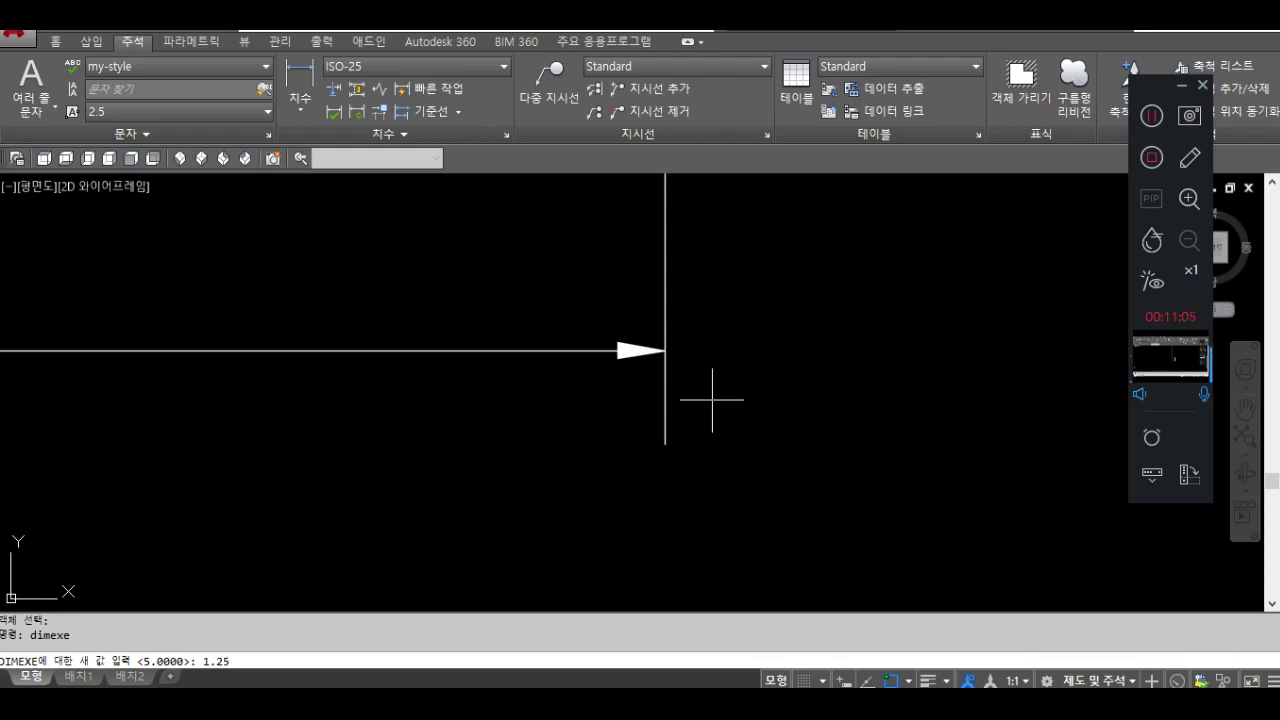
pyautogui.press('Return')
pyautogui.click(358, 111)
pyautogui.click(652, 362)
pyautogui.press('Return')
# Set the DIMEXO extension line origin offset to 6, update the horizontal 200 dimension and inspect the gaps at both ends.
pyautogui.moveTo(791, 386); pyautogui.dragTo(714, 457, button='middle')
pyautogui.scroll(-2, 694, 491)
pyautogui.moveTo(617, 300); pyautogui.dragTo(572, 367, button='middle')
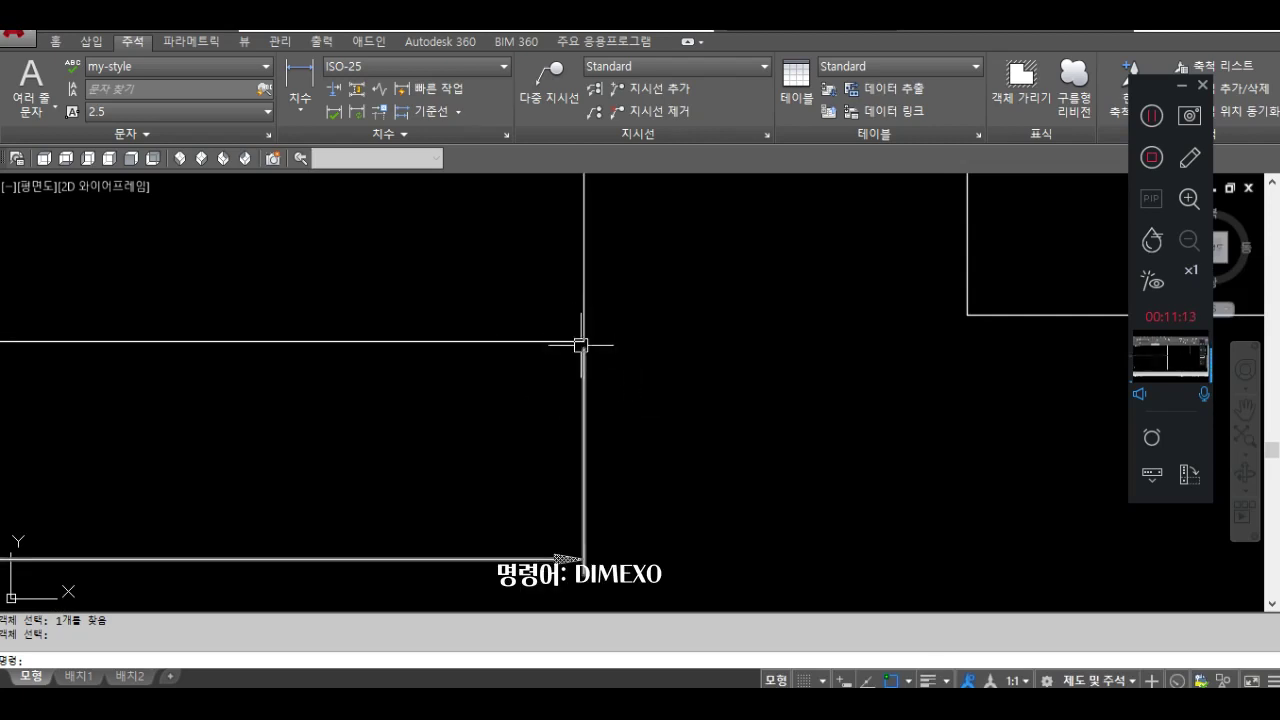
pyautogui.write('dimexo')
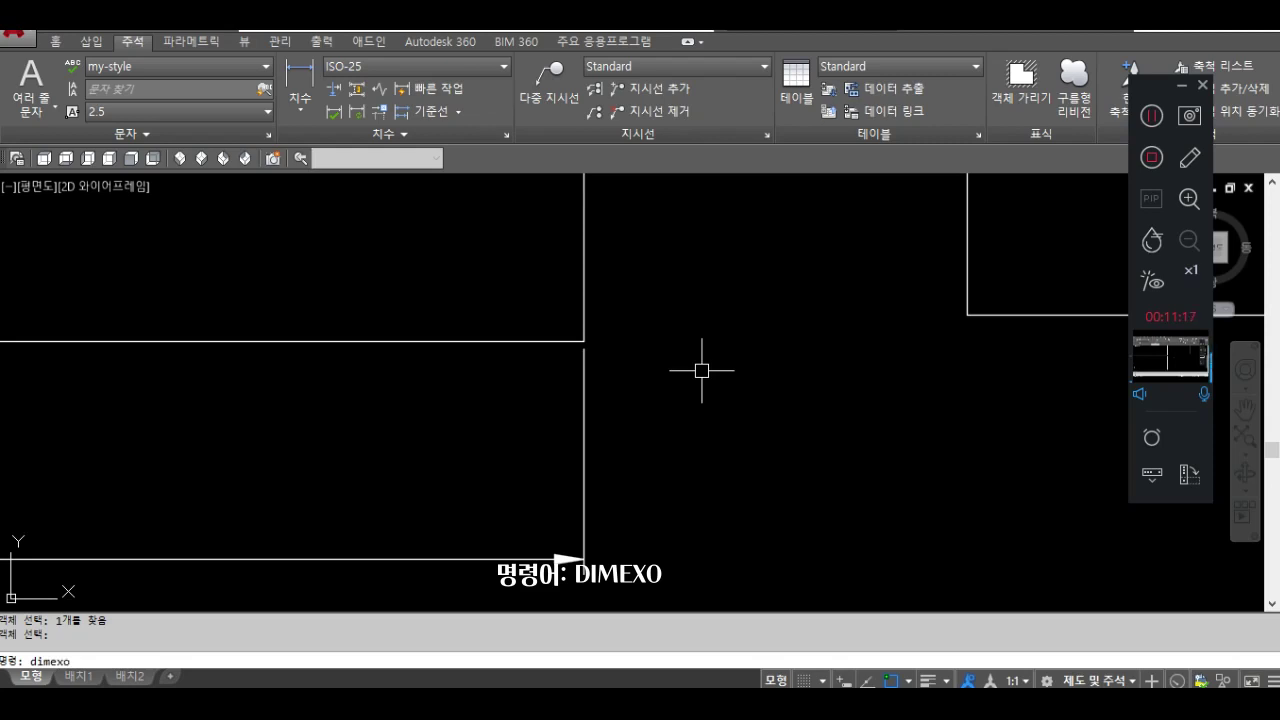
pyautogui.press('Return')
pyautogui.click(145, 662)
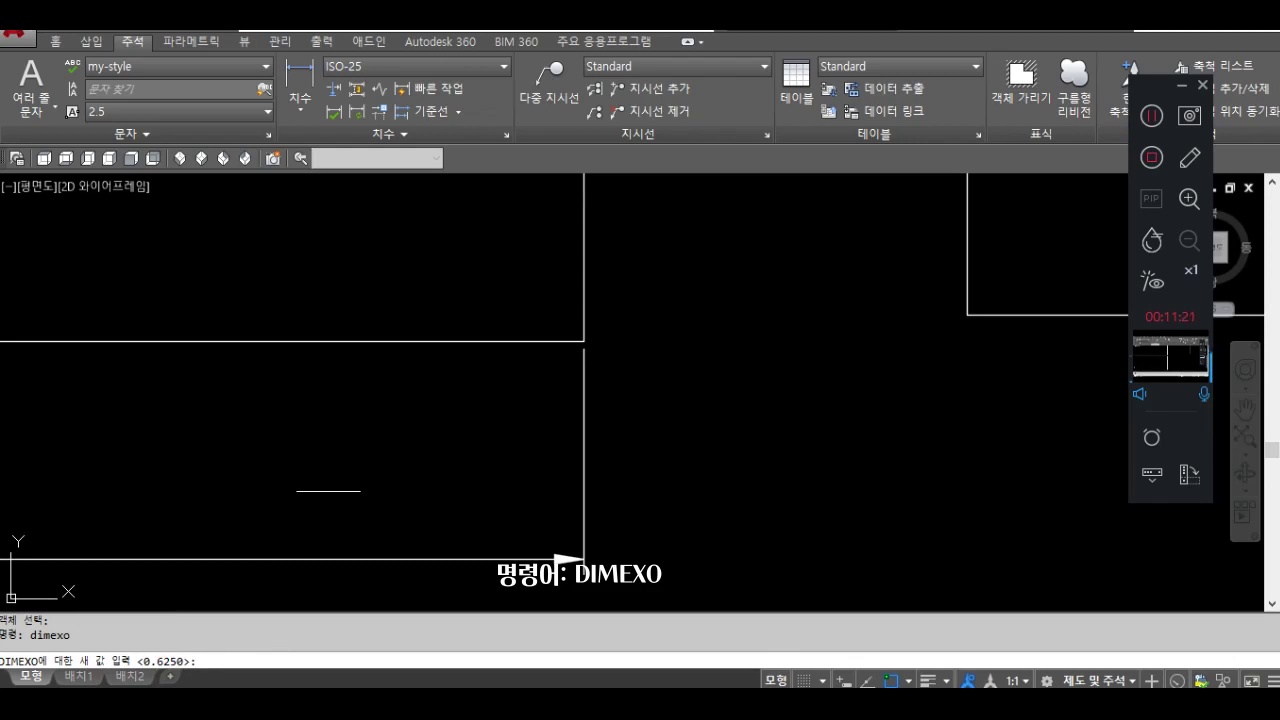
pyautogui.press('Return')
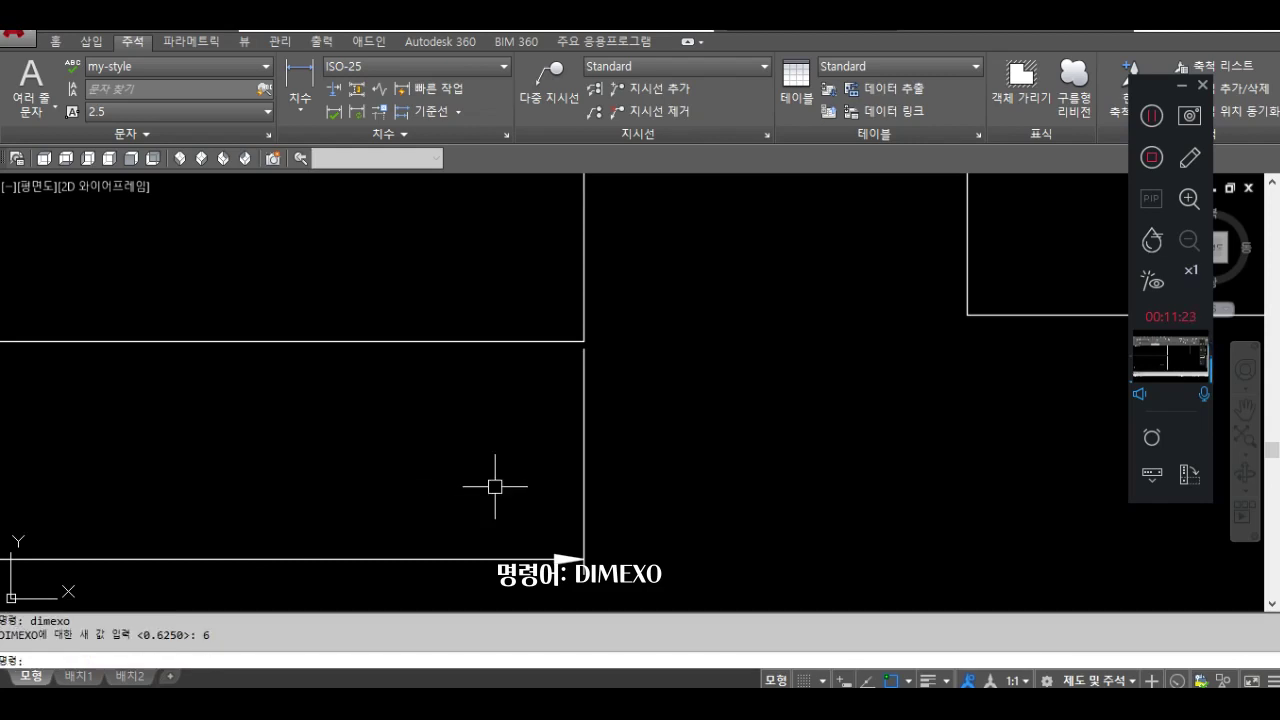
pyautogui.click(584, 430)
pyautogui.press('Return')
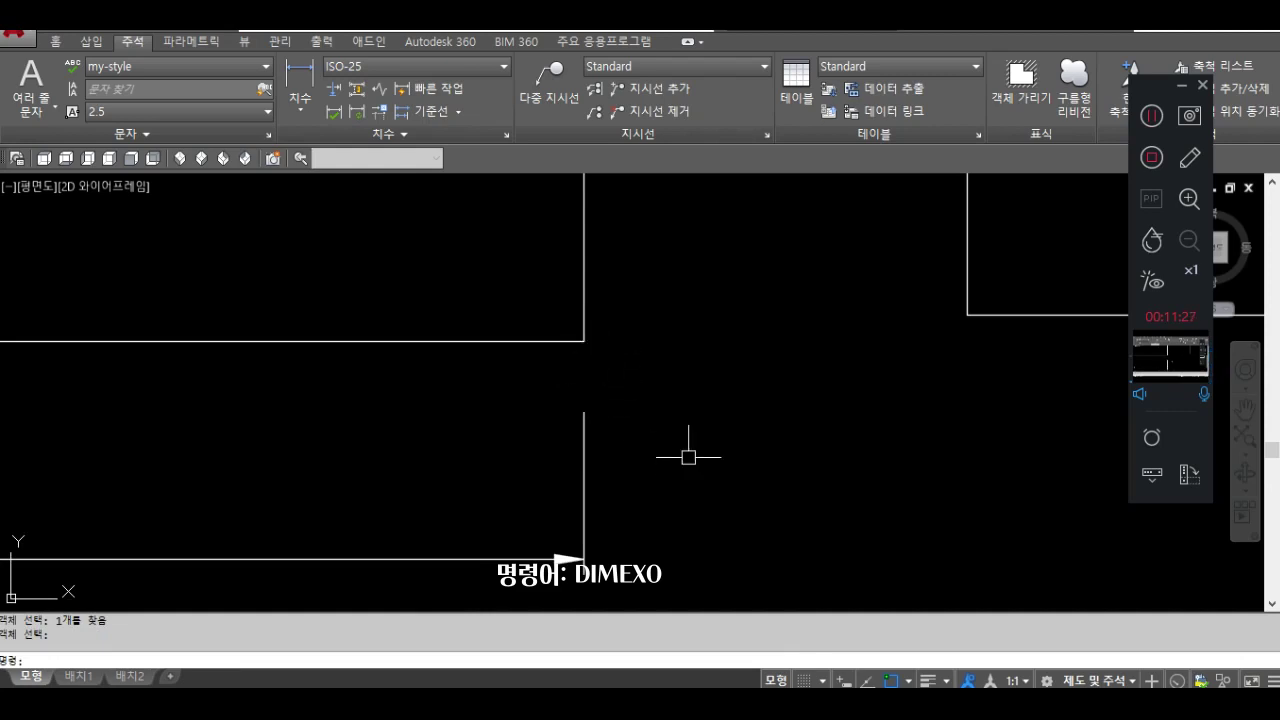
pyautogui.scroll(-5, 657, 434)
pyautogui.scroll(6, 110, 415)
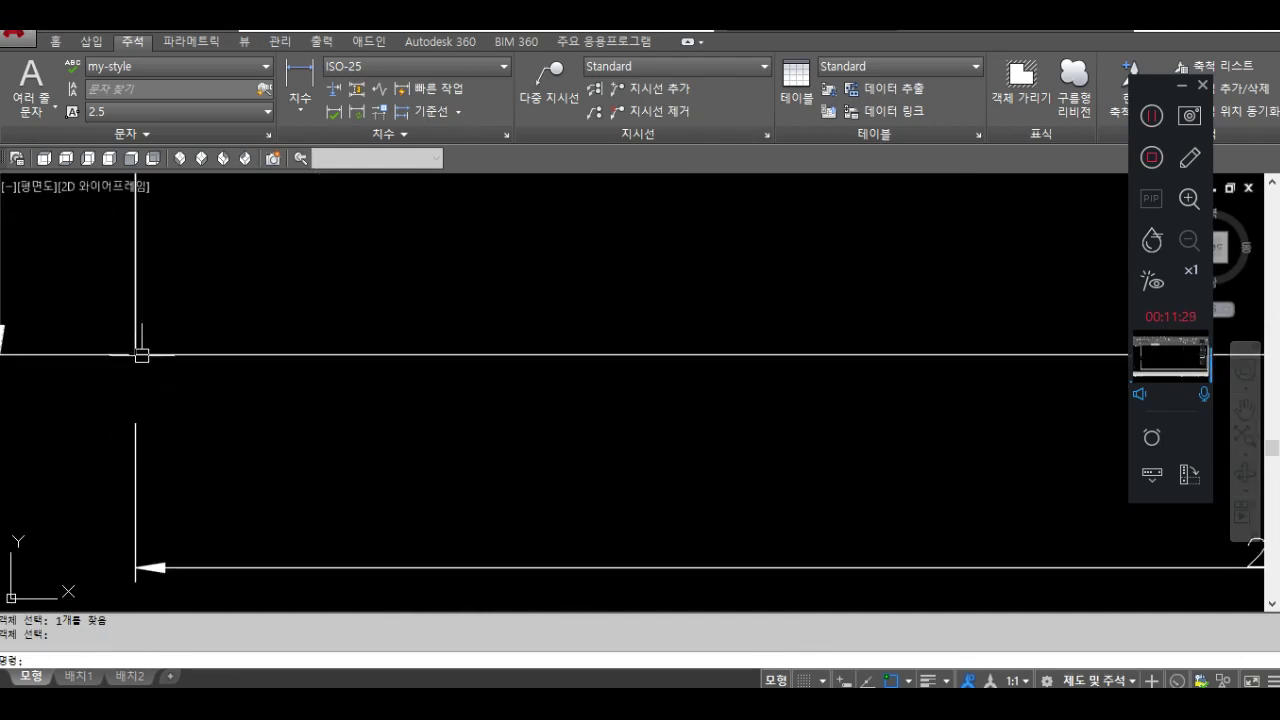
# Set the DIMEXO origin offset to 0.0625 and update the horizontal 200 dimension.
pyautogui.scroll(-5, 134, 409)
pyautogui.moveTo(363, 466); pyautogui.dragTo(357, 486, button='middle')
pyautogui.write('dimexo')
pyautogui.press('Return')
pyautogui.write('0.0625')
pyautogui.press('Return')
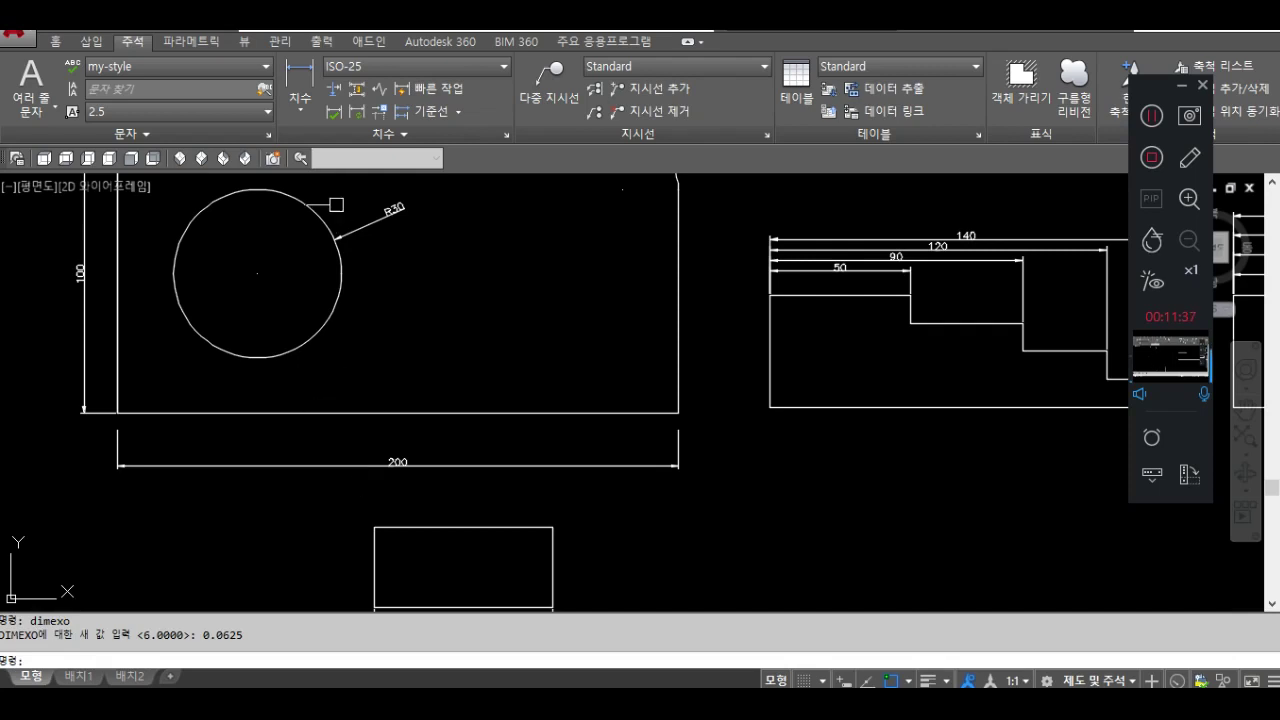
pyautogui.click(358, 110)
pyautogui.click(508, 465)
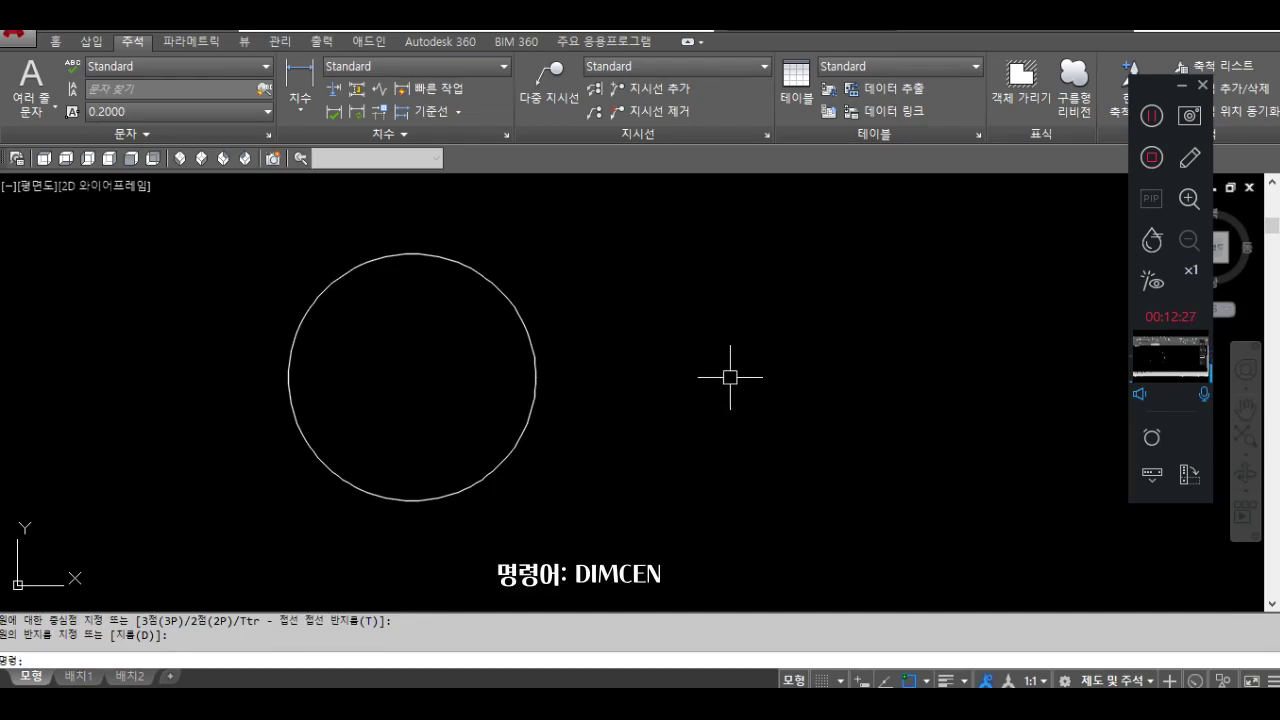
# Copy the circle twice to its right so that three equal circles stand in a row.
pyautogui.write('im')
pyautogui.press('Escape')
pyautogui.write('co')
pyautogui.press('Return')
pyautogui.click(663, 374)
pyautogui.click(414, 426)
pyautogui.scroll(-2, 414, 426)
pyautogui.press('Return')
pyautogui.click(398, 441)
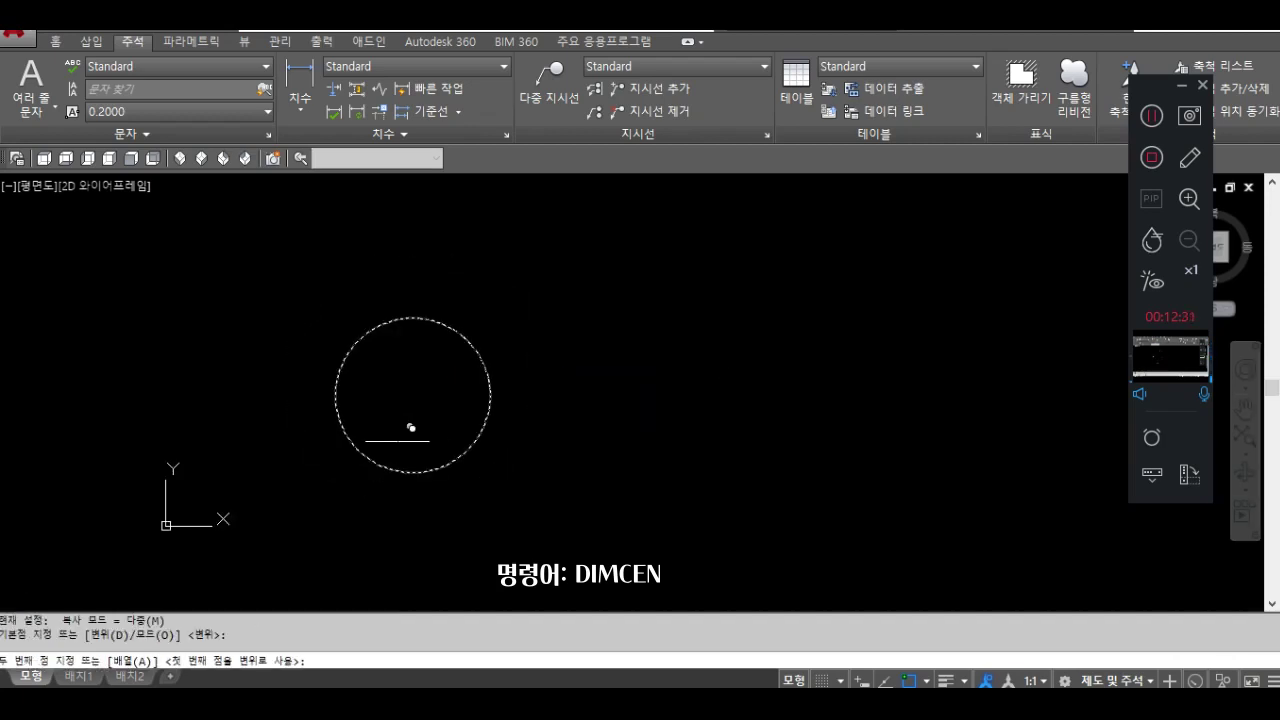
pyautogui.click(616, 441)
pyautogui.click(847, 450)
pyautogui.press('Return')
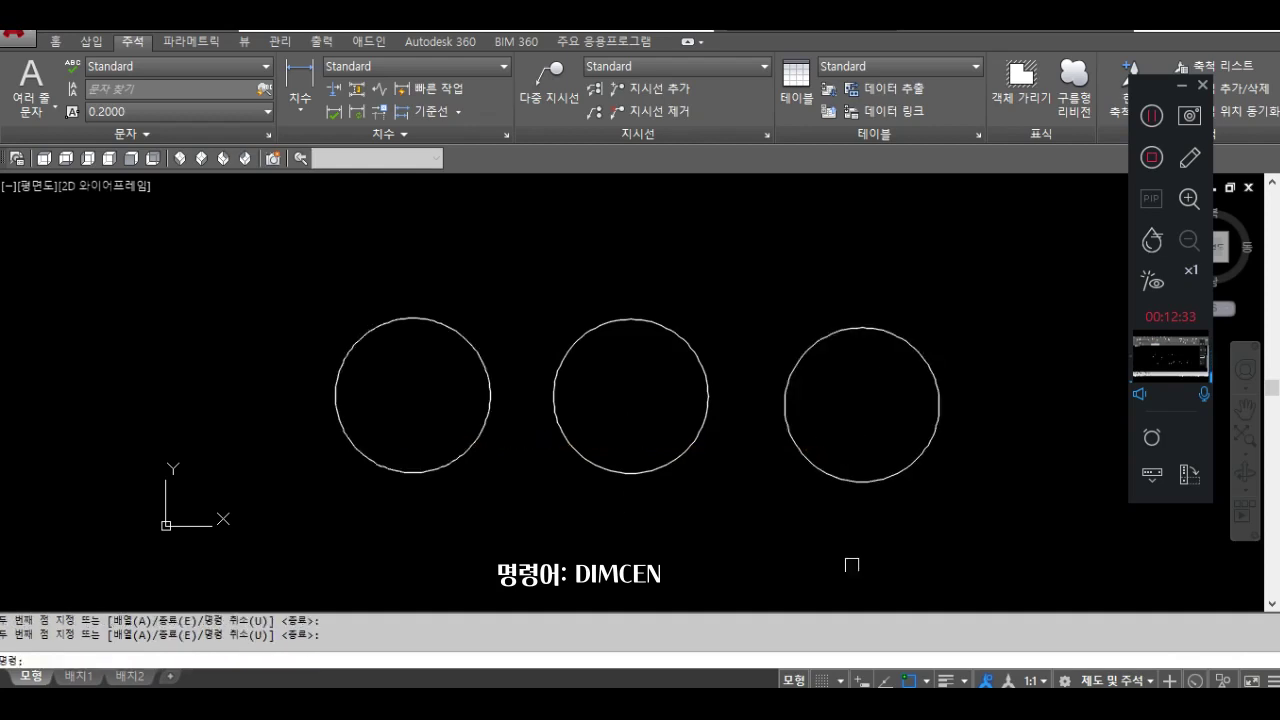
# Set the DIMCEN center mark variable to 0.09.
pyautogui.write('dimcen')
pyautogui.press('Return')
pyautogui.write('0')
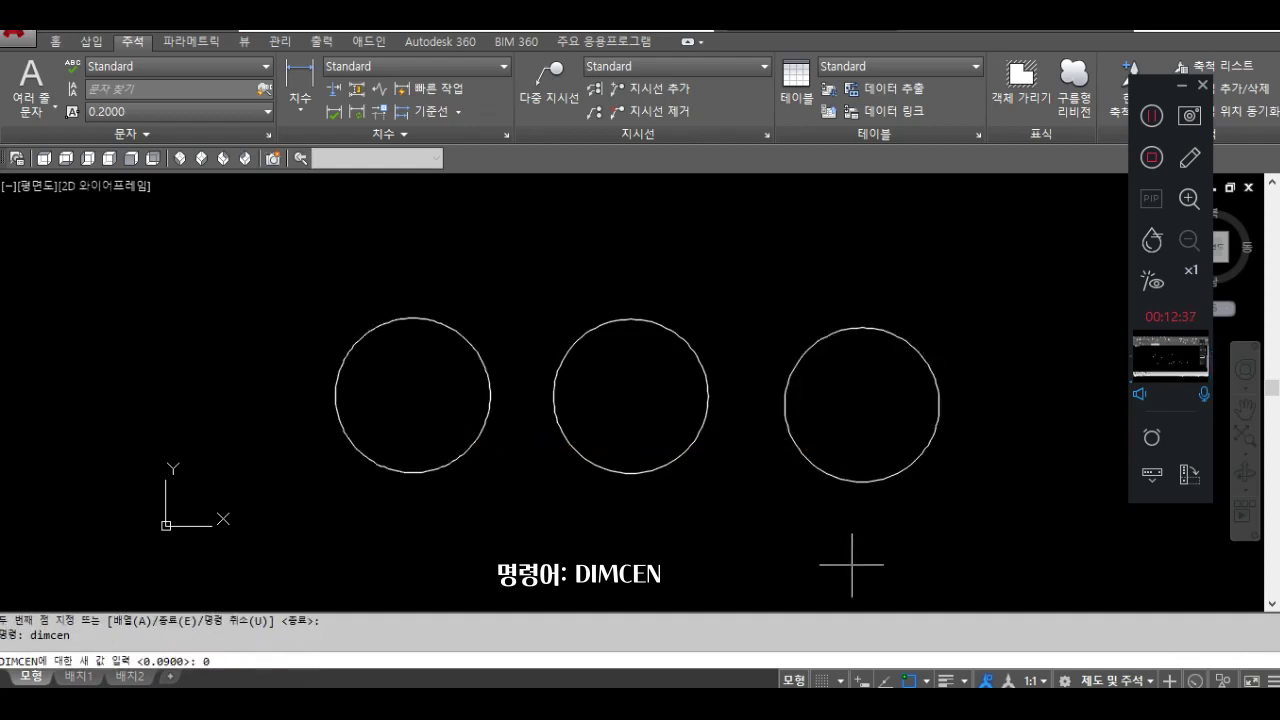
pyautogui.write('.09')
pyautogui.click(261, 657)
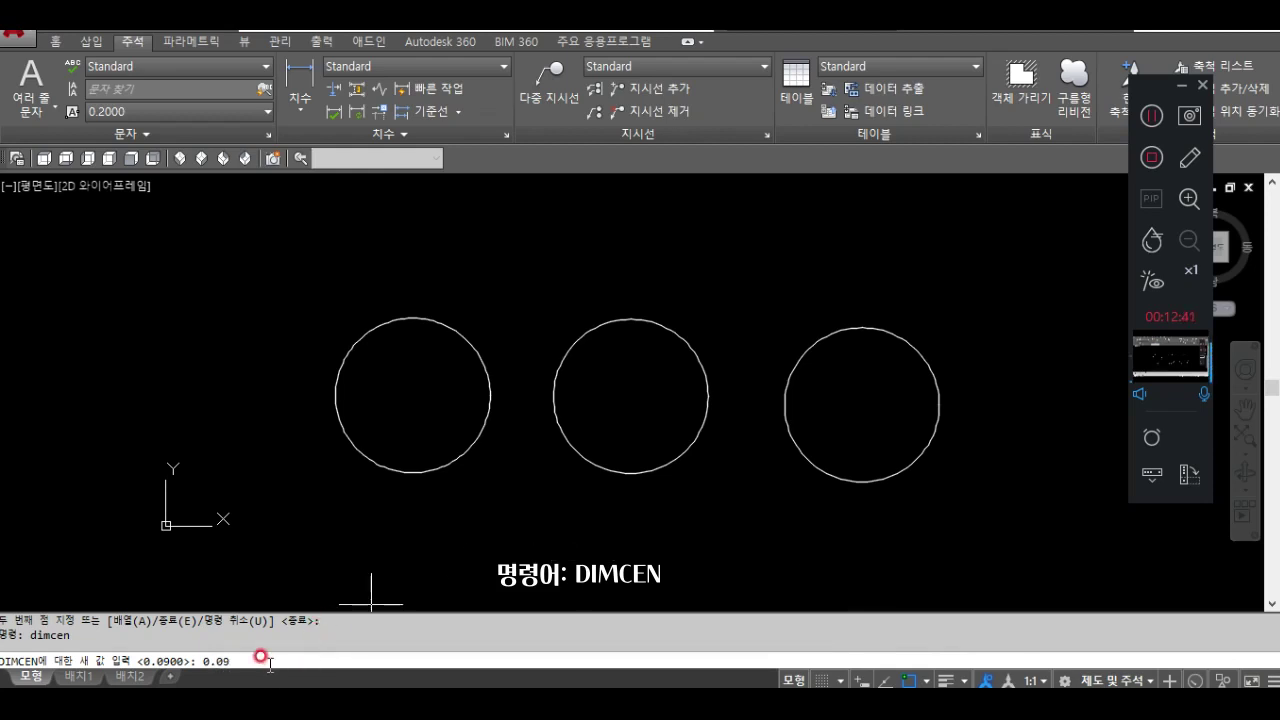
pyautogui.press('Return')
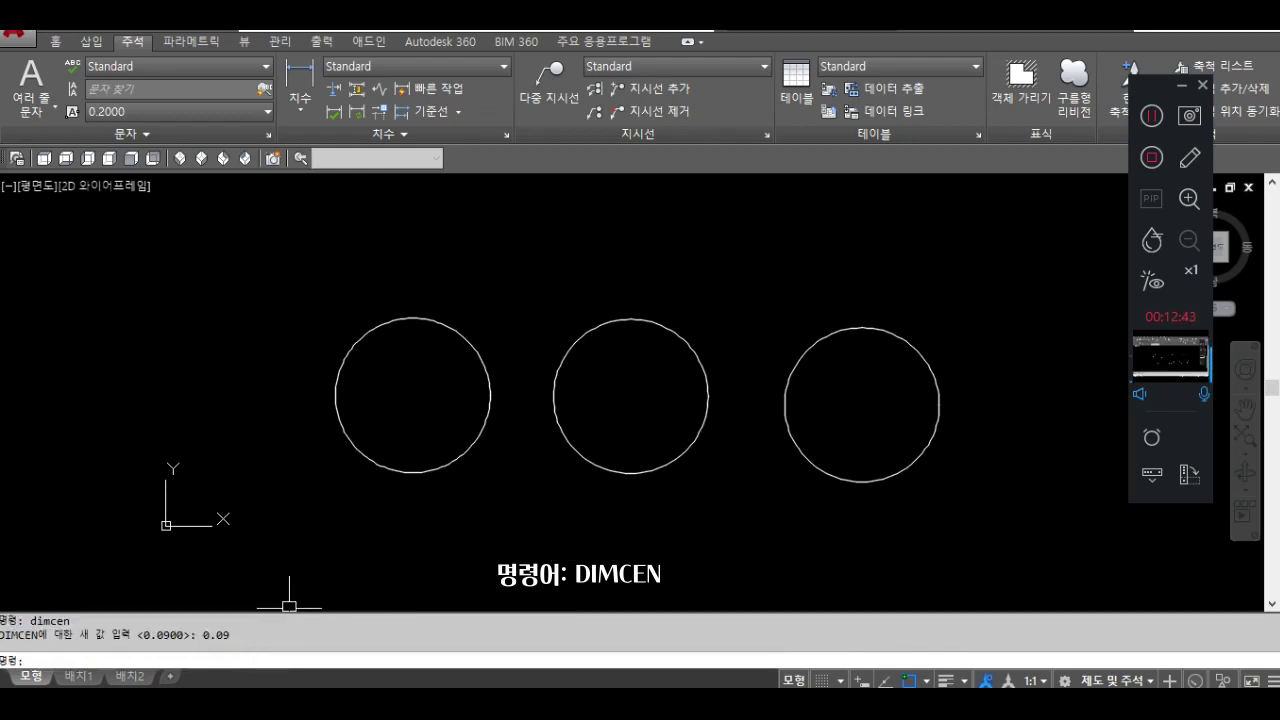
# Add a radius dimension outside the upper left of the first circle and inspect its center mark.
pyautogui.click(296, 117)
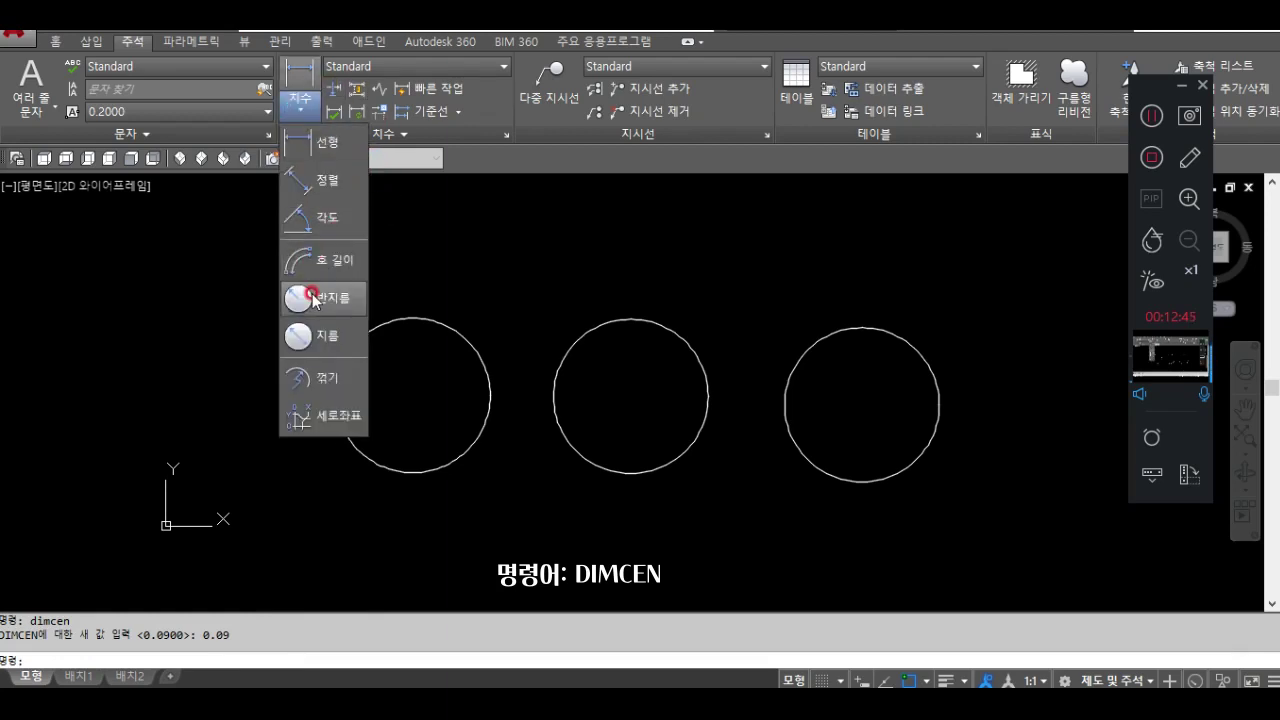
pyautogui.click(310, 294)
pyautogui.click(381, 329)
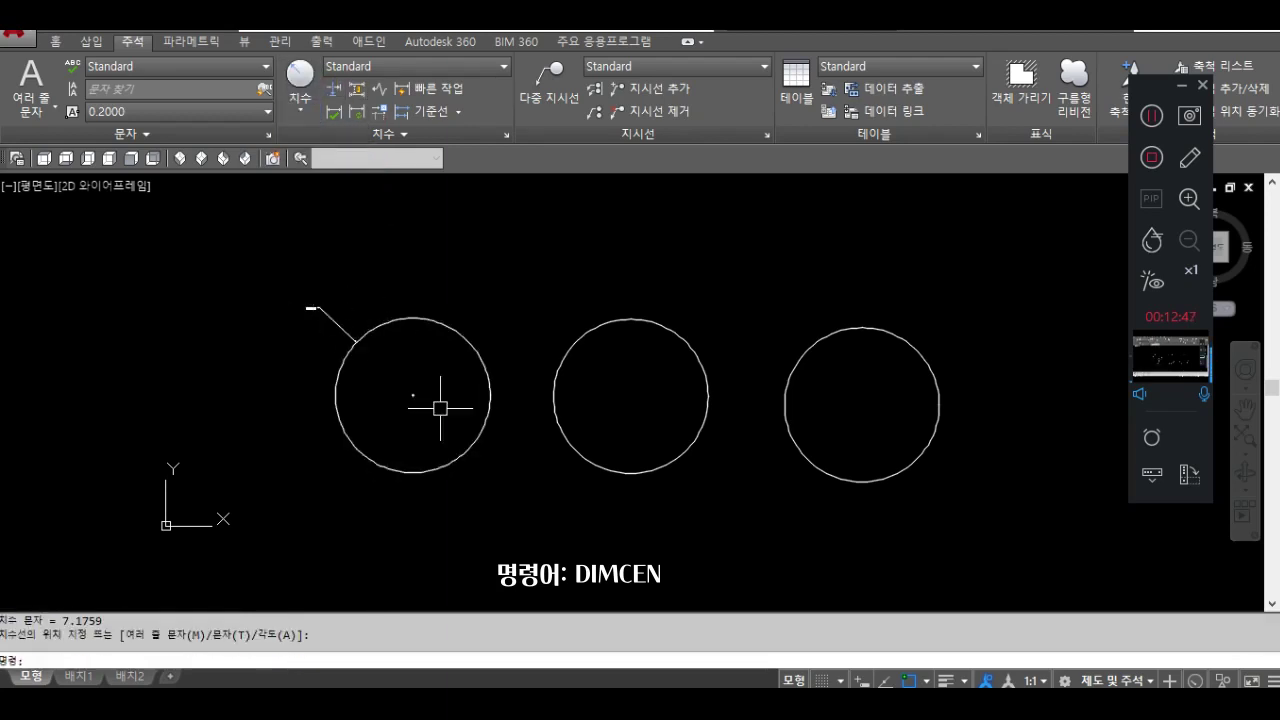
pyautogui.scroll(6, 433, 414)
pyautogui.scroll(-5, 383, 360)
# Set DIMCEN to -0.09 and add a radius dimension outside the upper left of the middle circle.
pyautogui.write('mc')
pyautogui.press('Return')
pyautogui.write('-0.09')
pyautogui.press('Return')
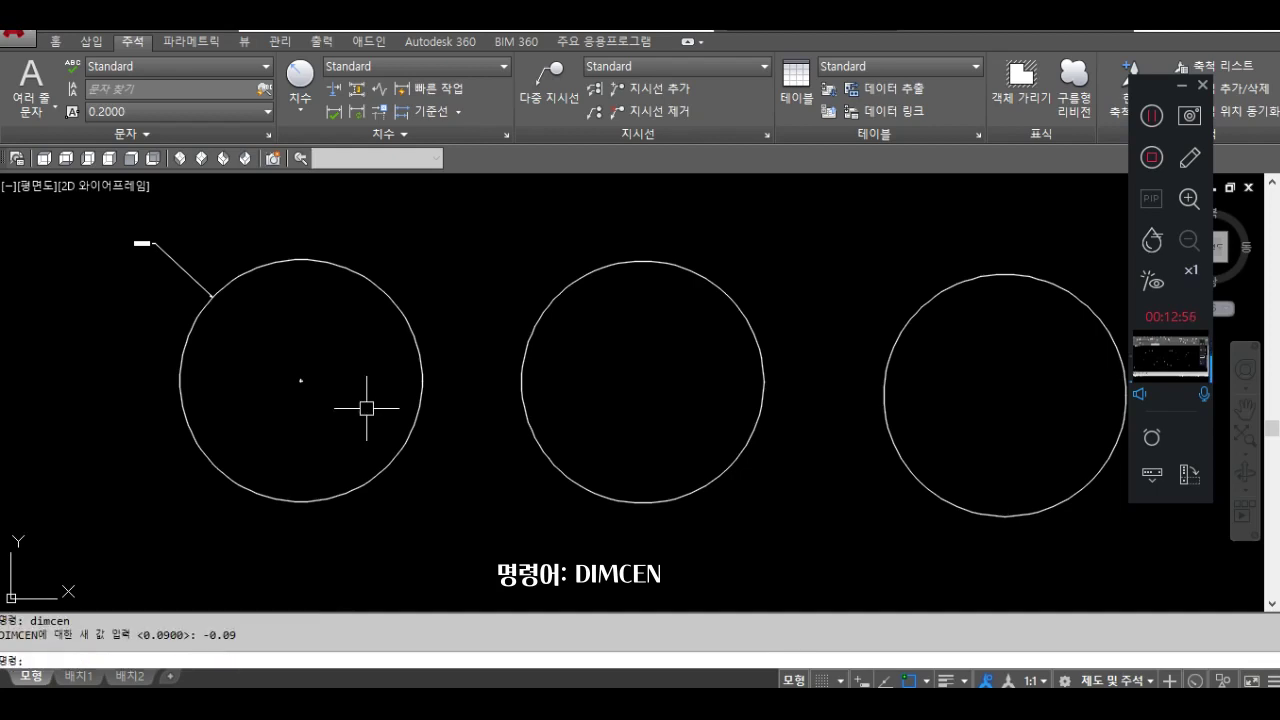
pyautogui.click(313, 92)
pyautogui.click(555, 290)
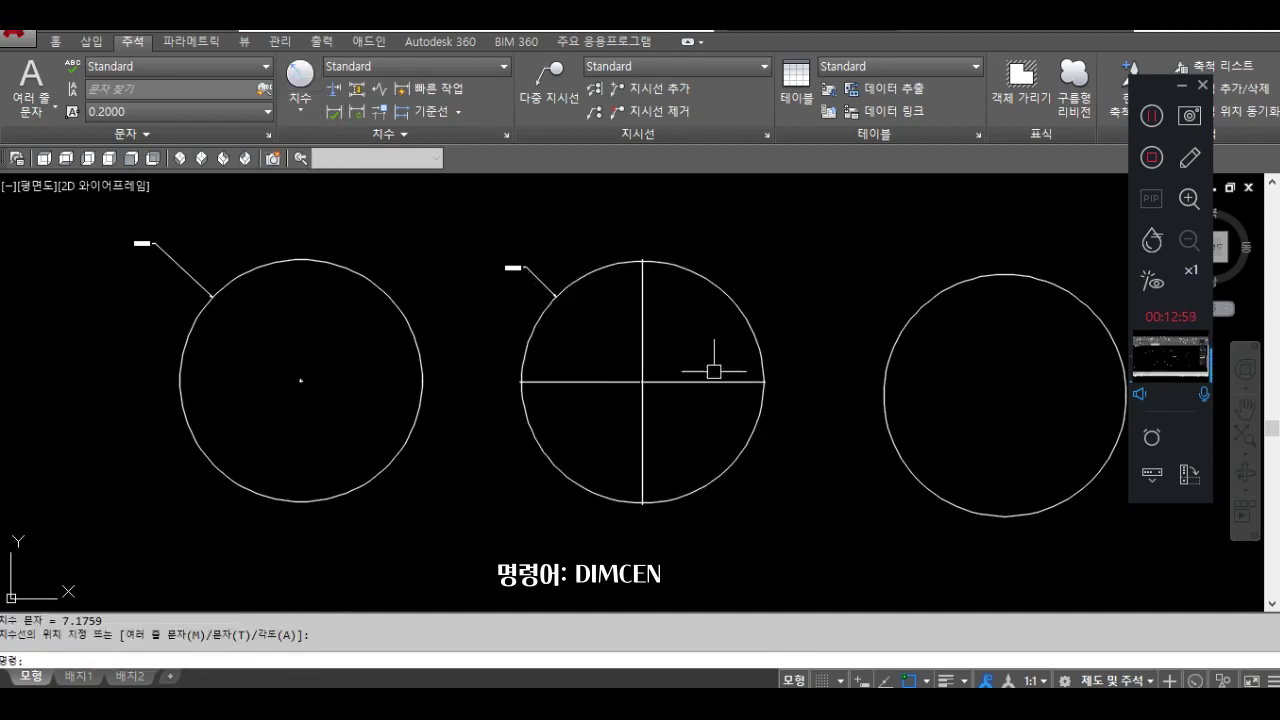
pyautogui.scroll(4, 713, 371)
pyautogui.scroll(-4, 766, 443)
# Set DIMCEN to 0 and add a radius dimension outside the upper right of the third circle.
pyautogui.moveTo(766, 443); pyautogui.dragTo(552, 434, button='middle')
pyautogui.press('Escape')
pyautogui.write('dimcen')
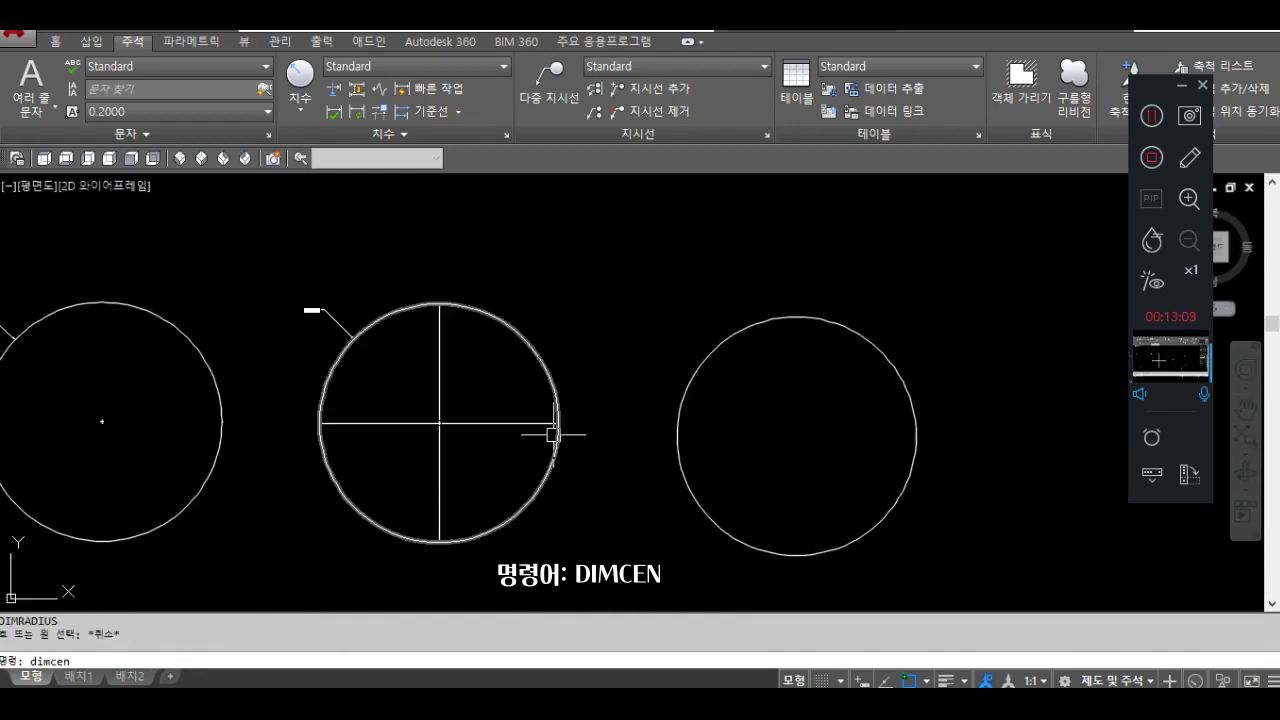
pyautogui.press('Return')
pyautogui.write('0')
pyautogui.press('Return')
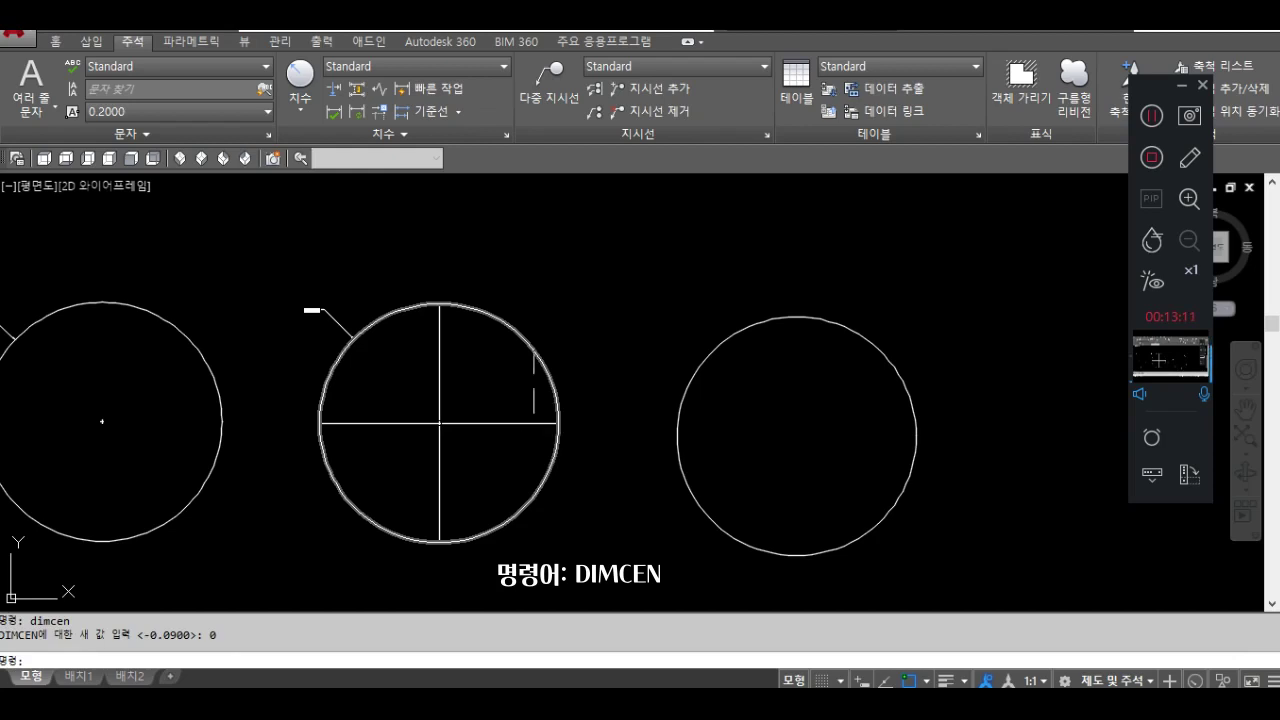
pyautogui.click(298, 76)
pyautogui.click(778, 318)
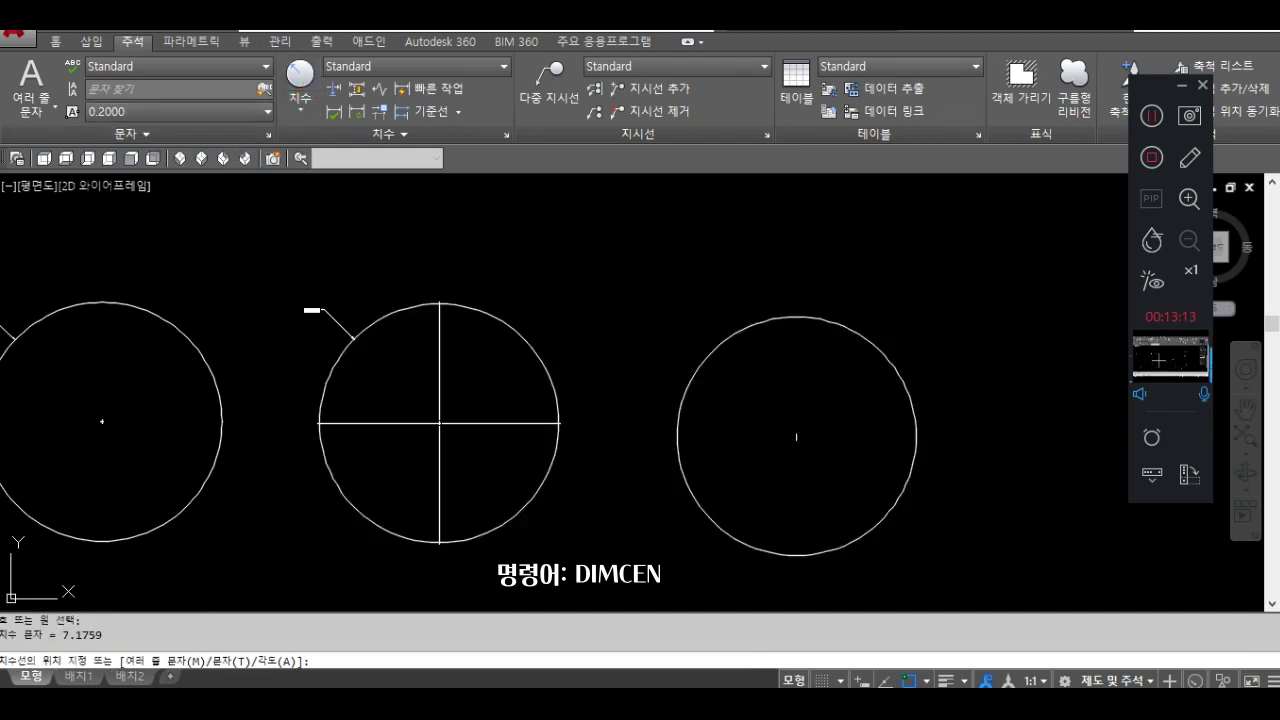
pyautogui.click(893, 281)
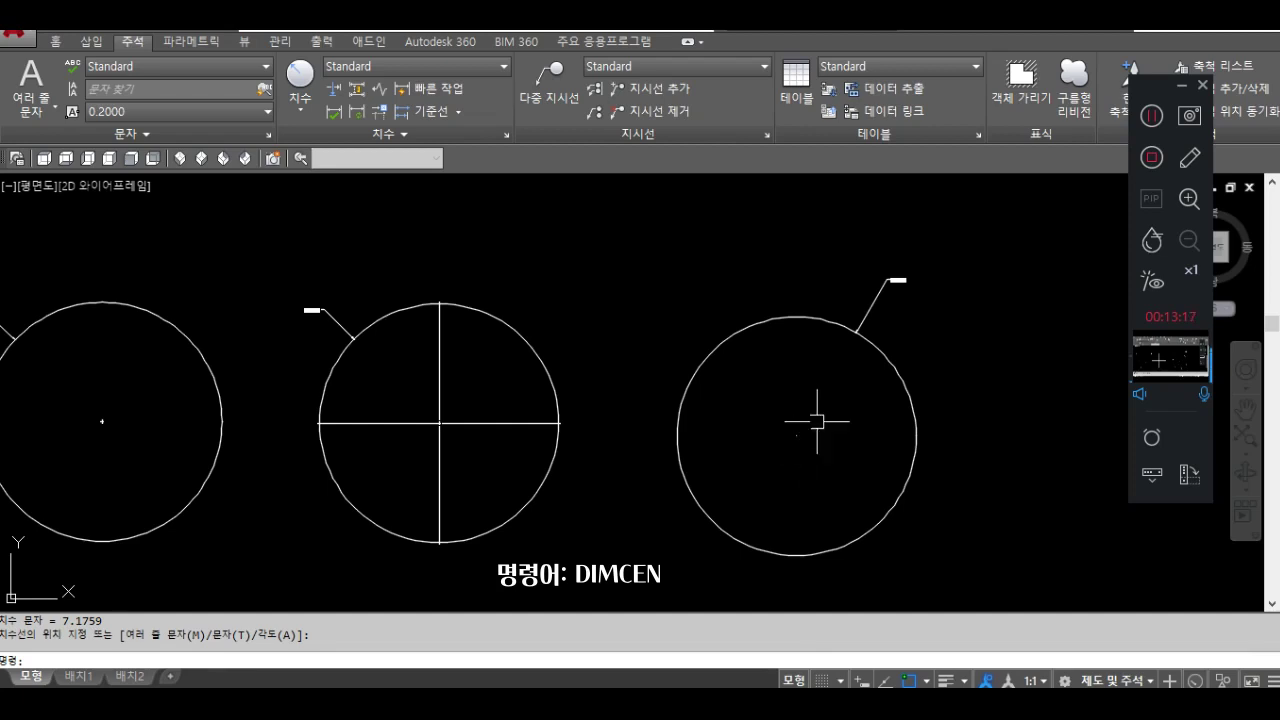
# Erase the radius dimensions and their center marks from all three circles.
pyautogui.scroll(-2, 822, 443)
pyautogui.moveTo(822, 443); pyautogui.dragTo(790, 381, button='middle')
pyautogui.write('e')
pyautogui.press('Return')
pyautogui.click(886, 309)
pyautogui.click(835, 245)
pyautogui.click(532, 295)
pyautogui.click(498, 280)
pyautogui.press('Return')
pyautogui.press('Return')
pyautogui.click(340, 266)
pyautogui.click(275, 305)
pyautogui.press('Return')
# Keep DIMCEN at 0 and try to add a center mark to the first circle.
pyautogui.moveTo(425, 386)
pyautogui.mouseDown(button='middle')
pyautogui.moveTo(343, 371)
pyautogui.moveTo(378, 375)
pyautogui.mouseUp(button='middle')
pyautogui.write('dimcen')
pyautogui.press('Return')
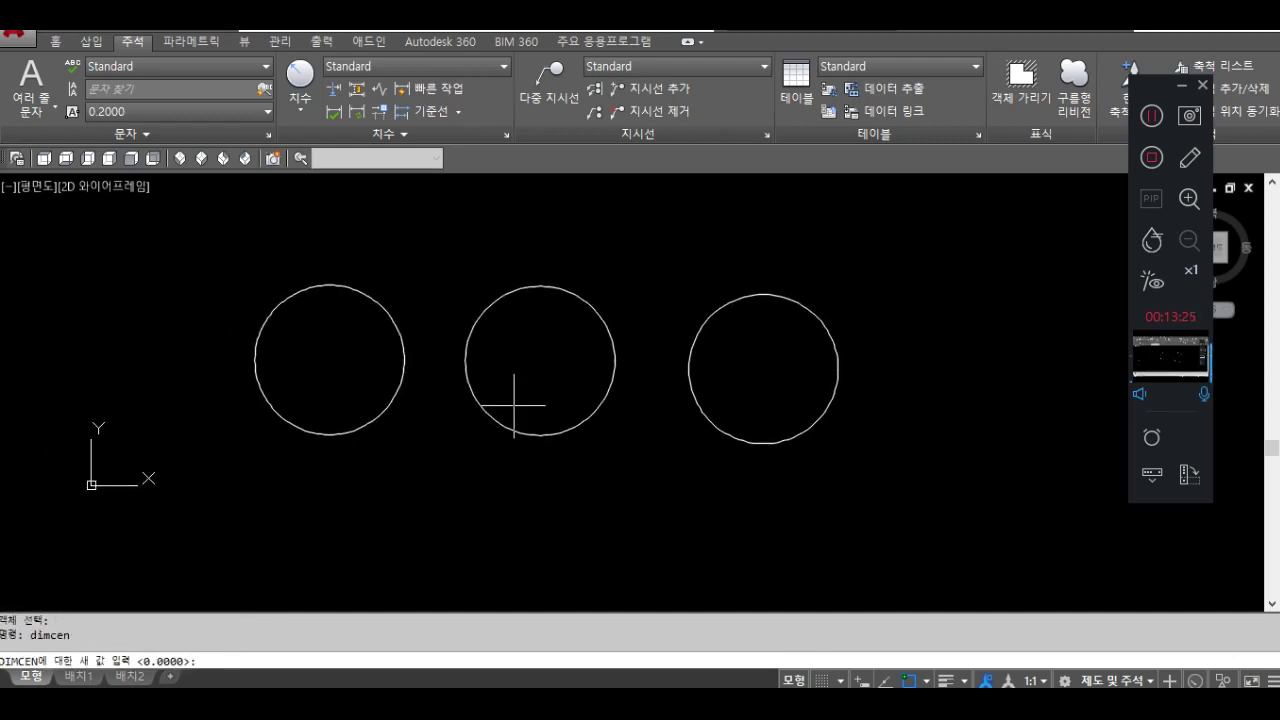
pyautogui.press('Return')
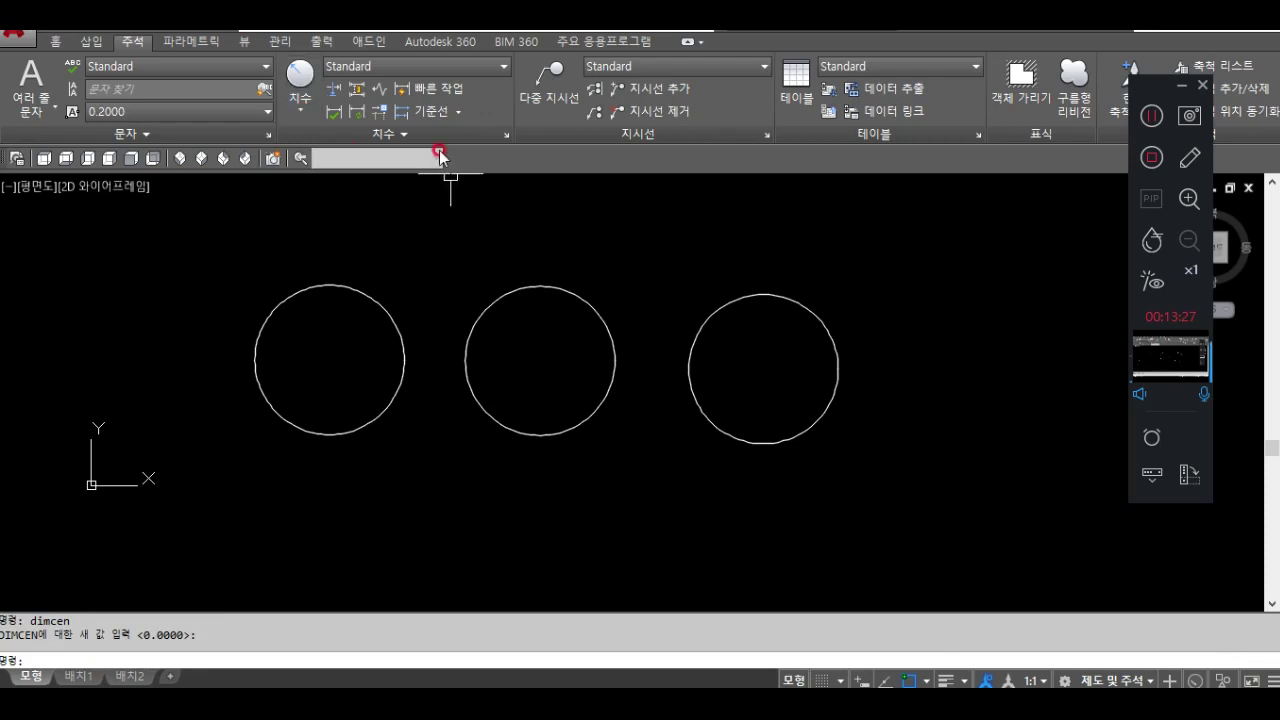
pyautogui.click(404, 137)
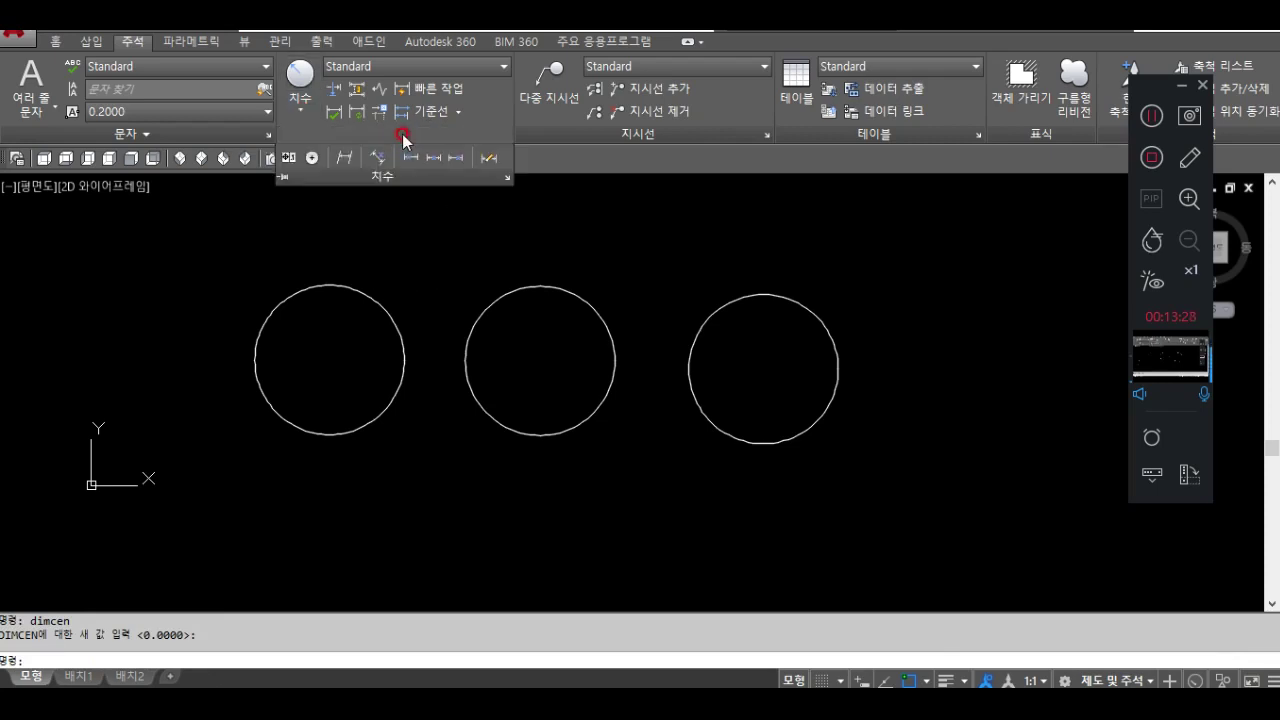
pyautogui.click(317, 158)
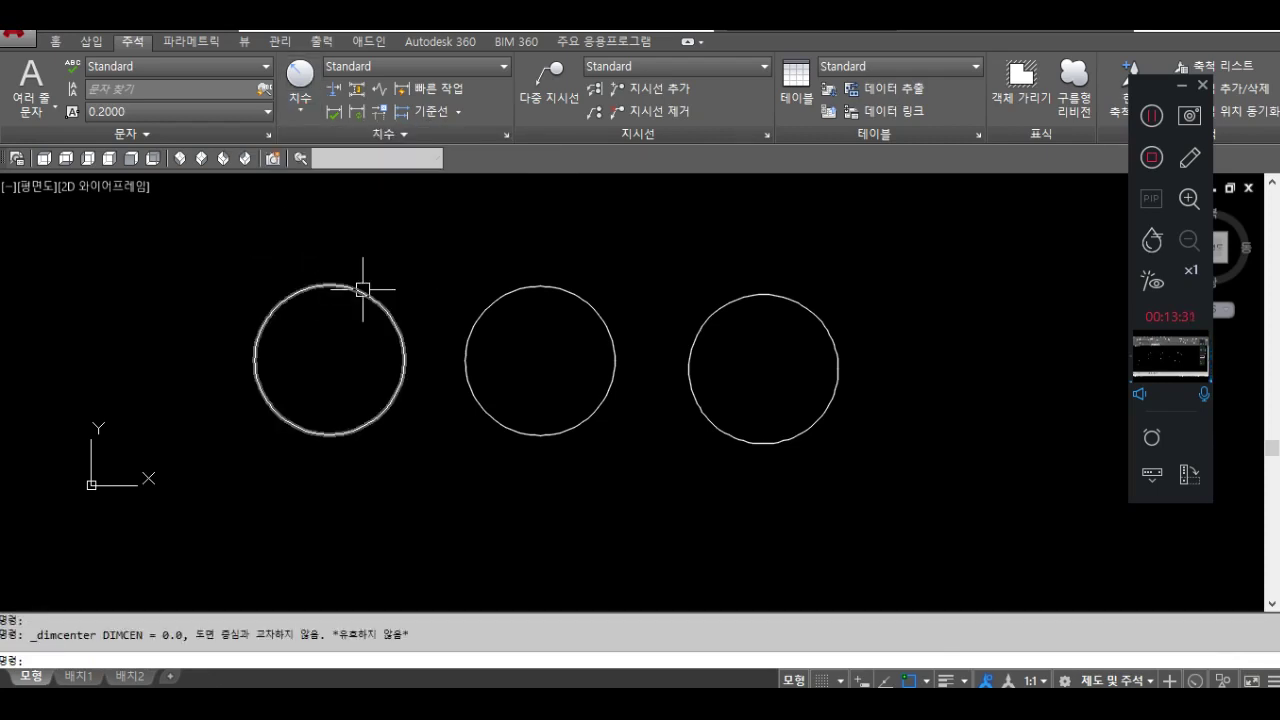
pyautogui.click(363, 287)
pyautogui.press('Escape')
pyautogui.press('Escape')
# Set DIMCEN to 0.2 and add a center mark to the middle circle.
pyautogui.write('dimcen')
pyautogui.press('Return')
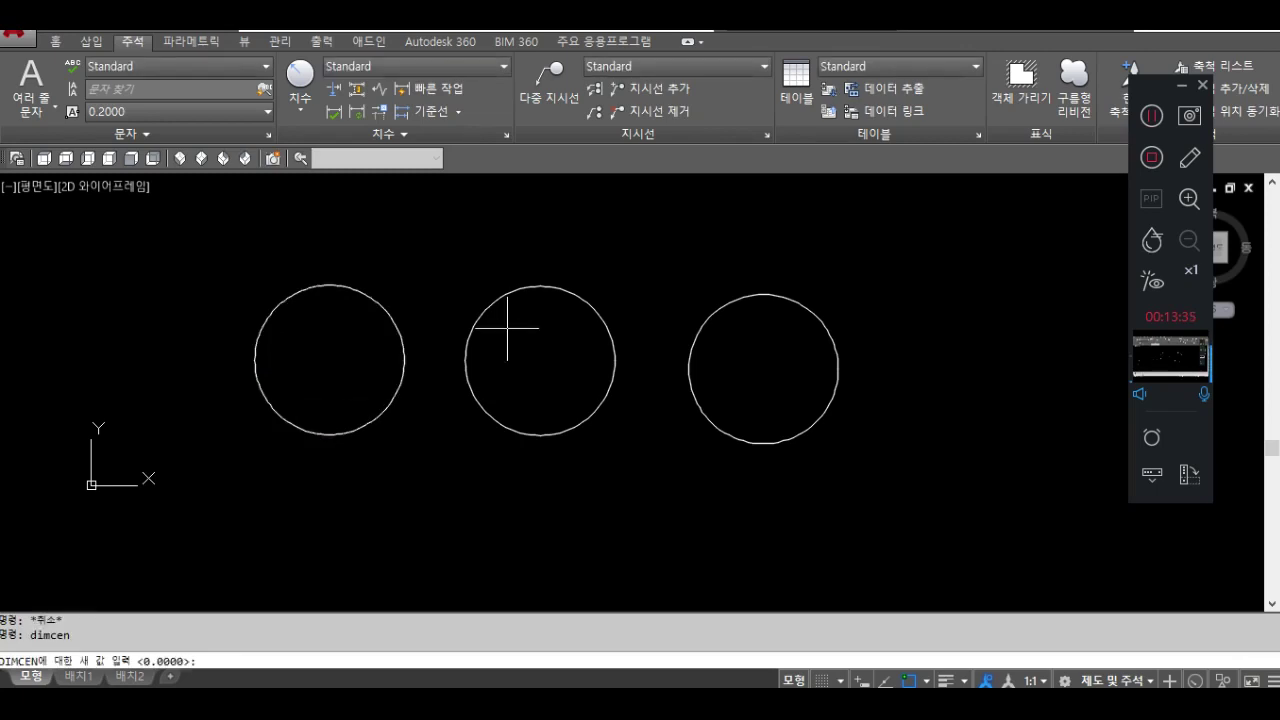
pyautogui.write('0.2')
pyautogui.press('Return')
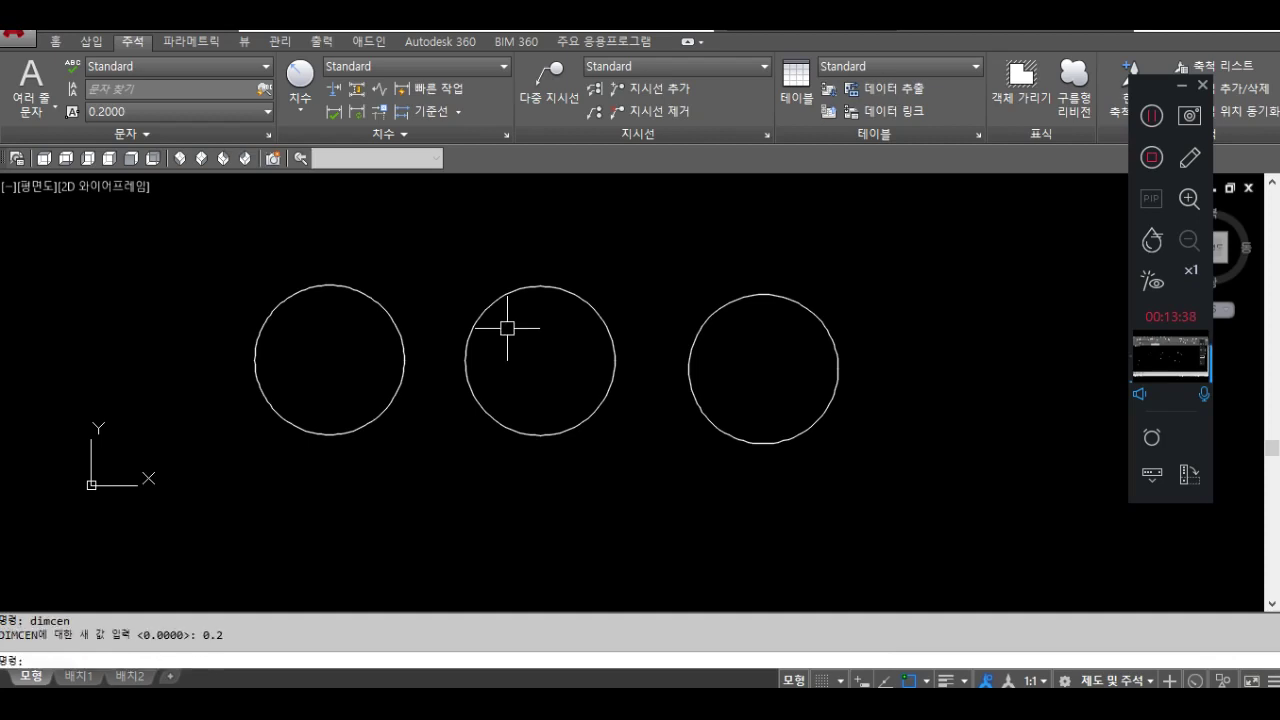
pyautogui.click(403, 135)
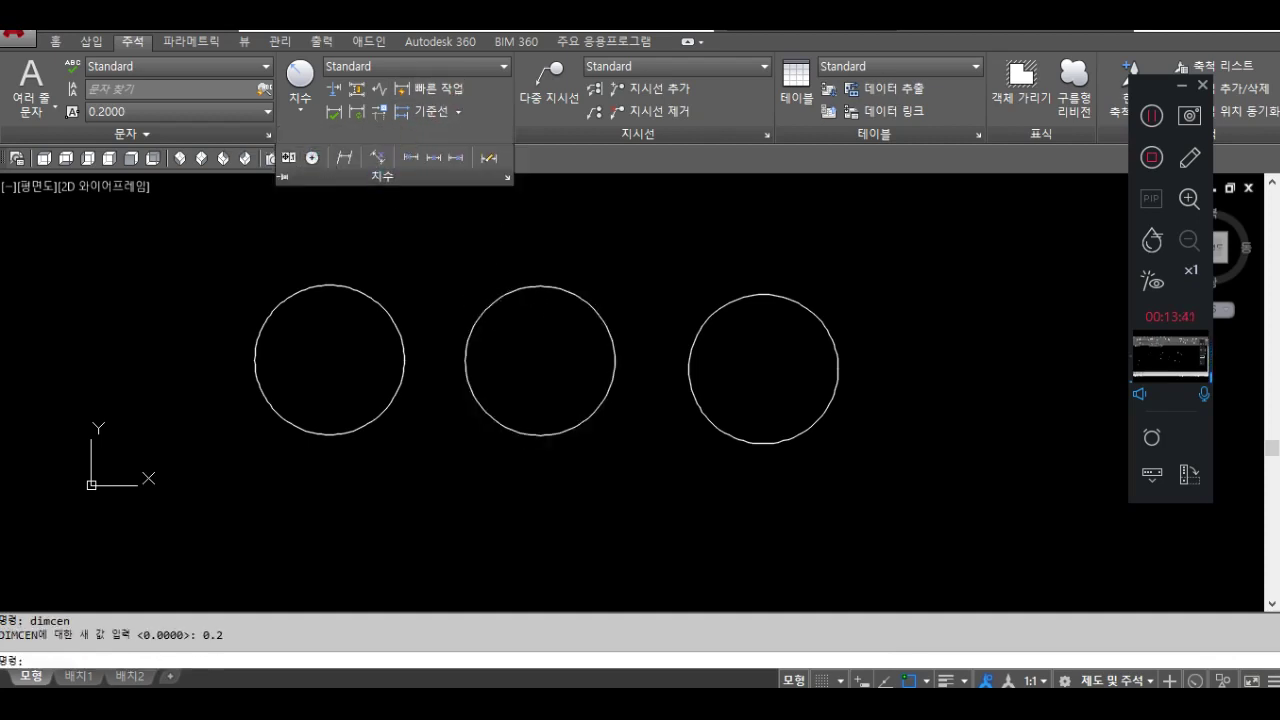
pyautogui.click(316, 158)
pyautogui.click(556, 283)
# Set DIMCEN to -2 and add a center mark to the third circle.
pyautogui.write('dimcen')
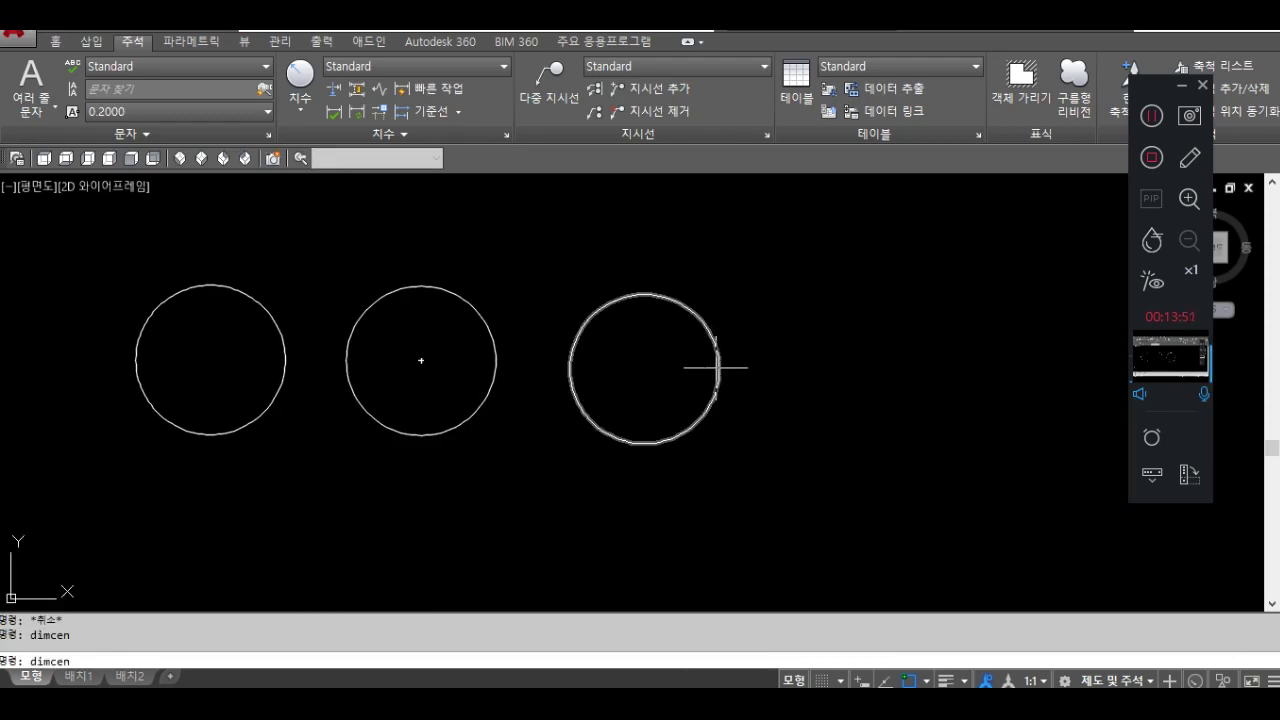
pyautogui.press('Return')
pyautogui.write('-2')
pyautogui.press('Return')
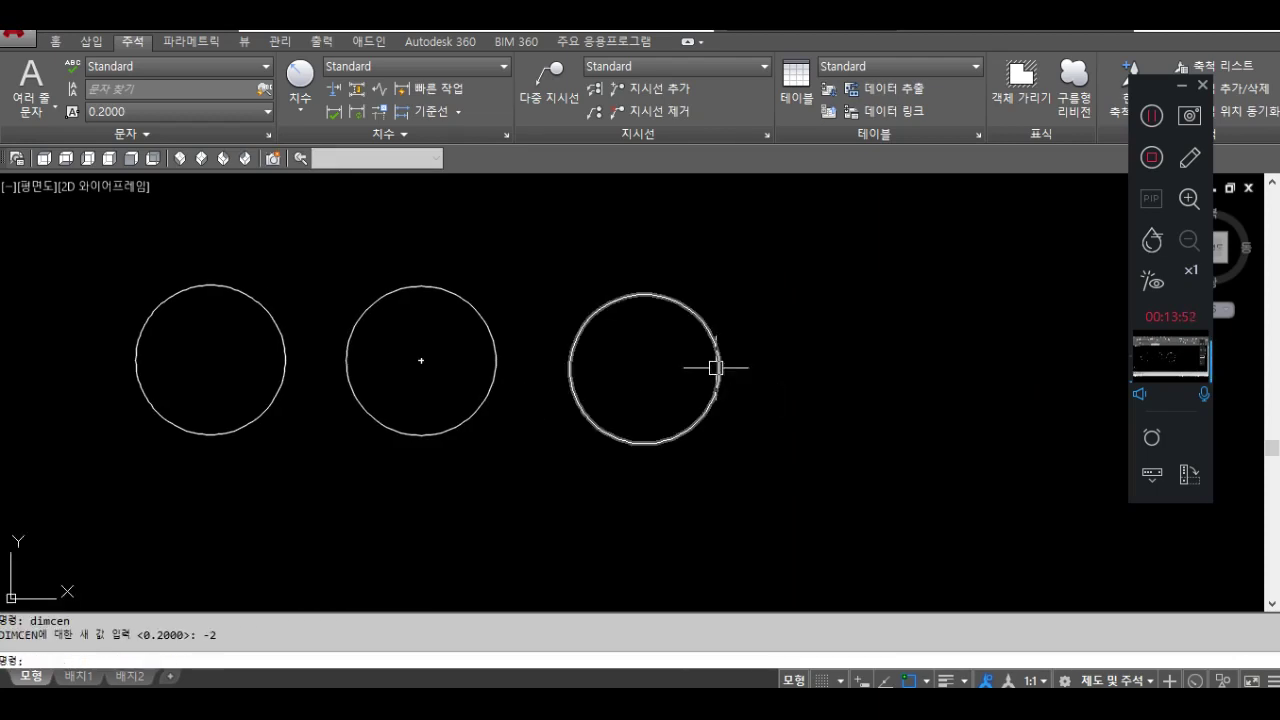
pyautogui.click(378, 133)
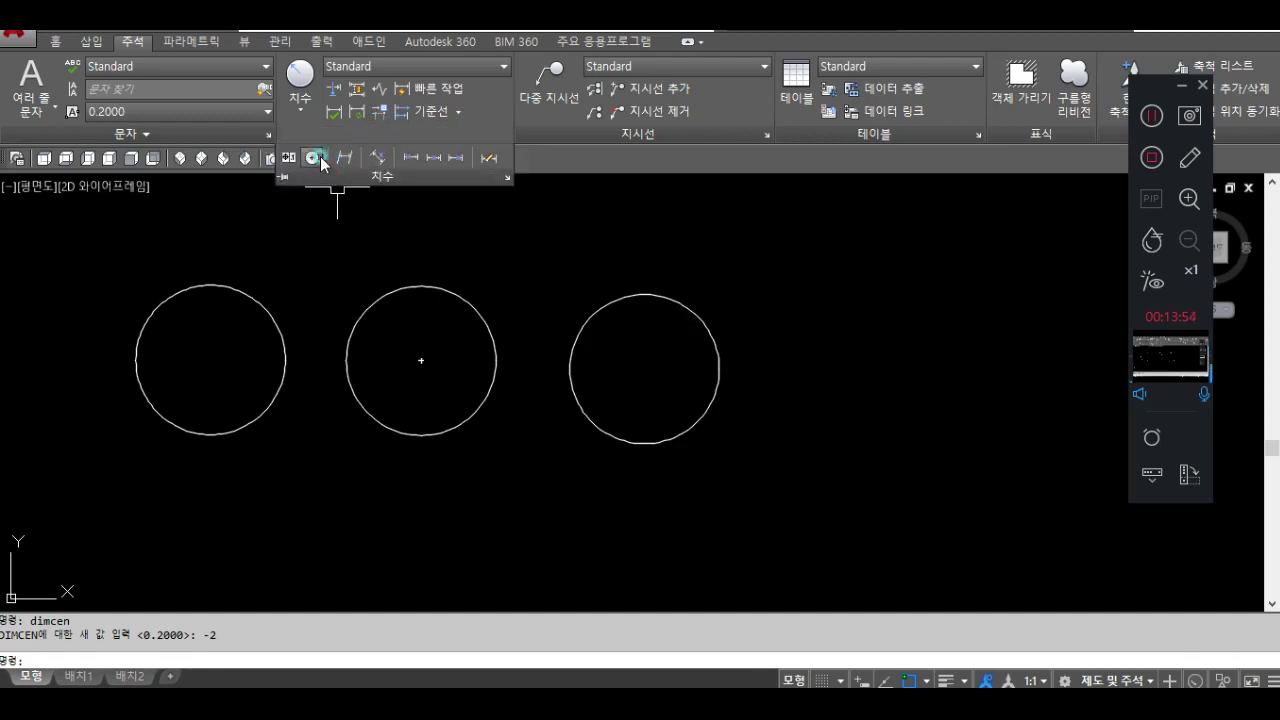
pyautogui.click(315, 157)
pyautogui.click(650, 294)
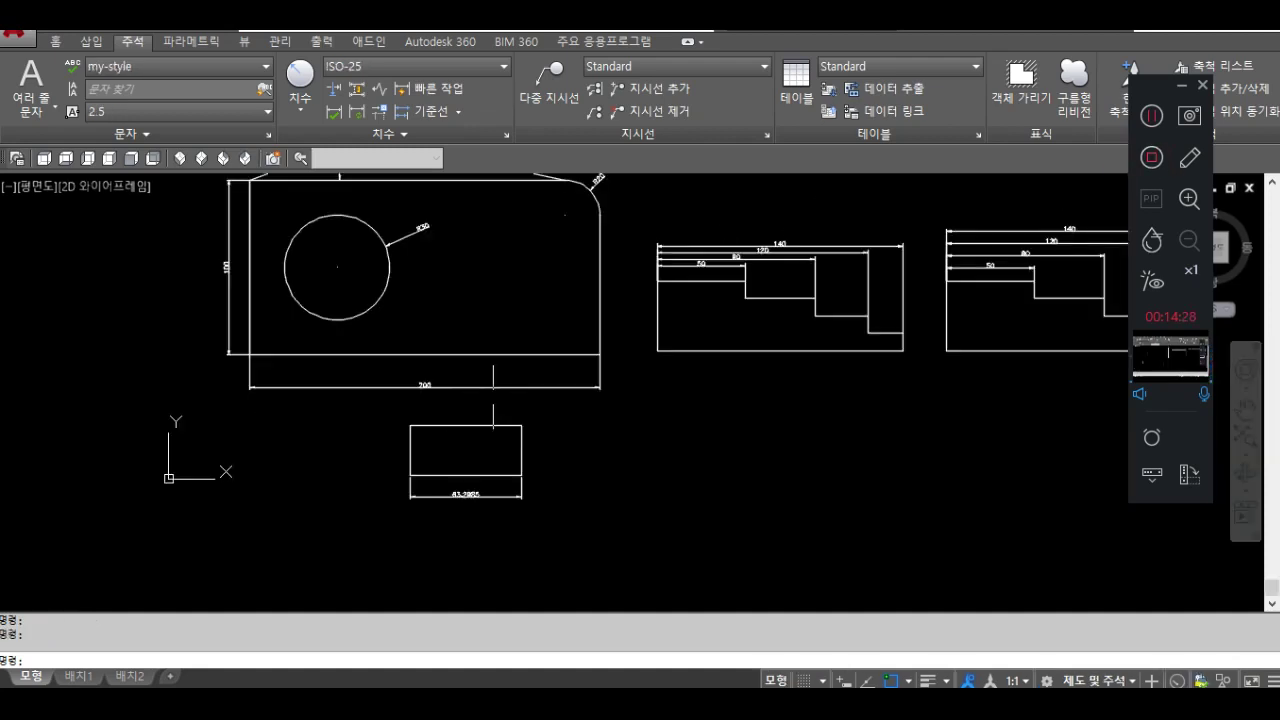
# Set the DIMTXSTY dimension text style variable to my-style.
pyautogui.scroll(2, 537, 362)
pyautogui.moveTo(537, 362); pyautogui.dragTo(626, 423, button='middle')
pyautogui.scroll(2, 520, 390)
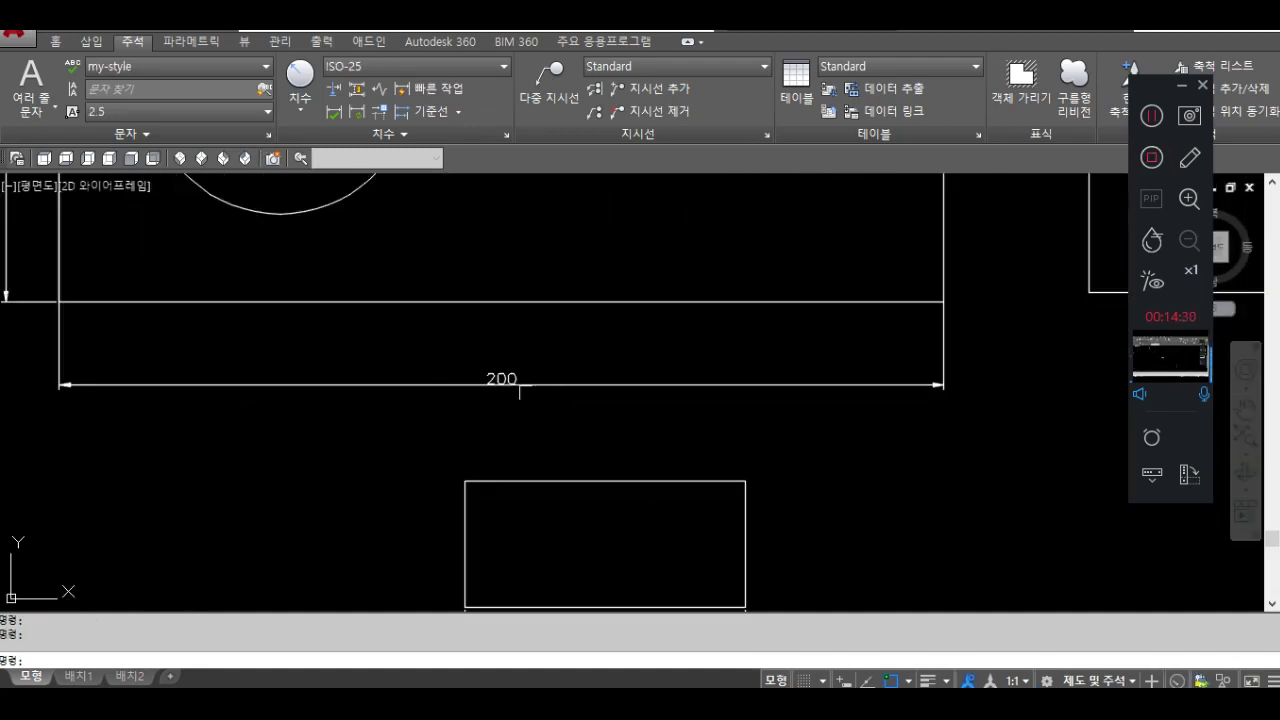
pyautogui.moveTo(541, 395); pyautogui.dragTo(556, 410, button='middle')
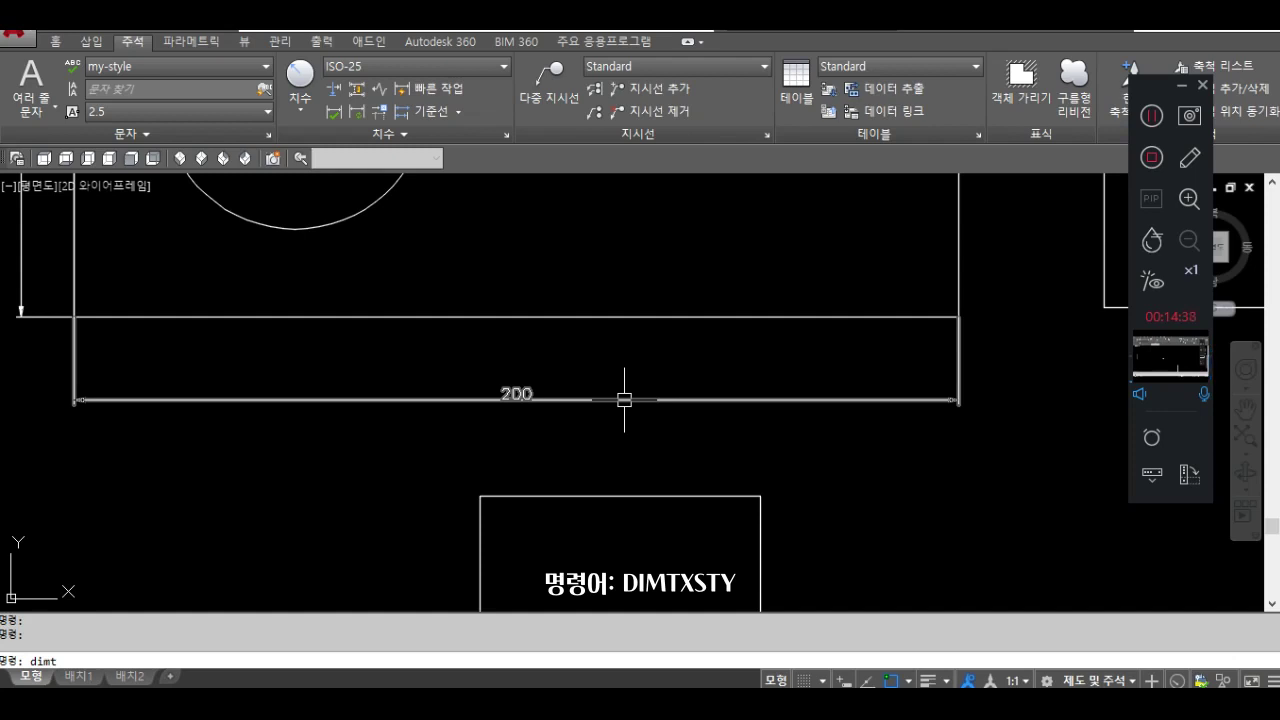
pyautogui.write('ty')
pyautogui.press('Return')
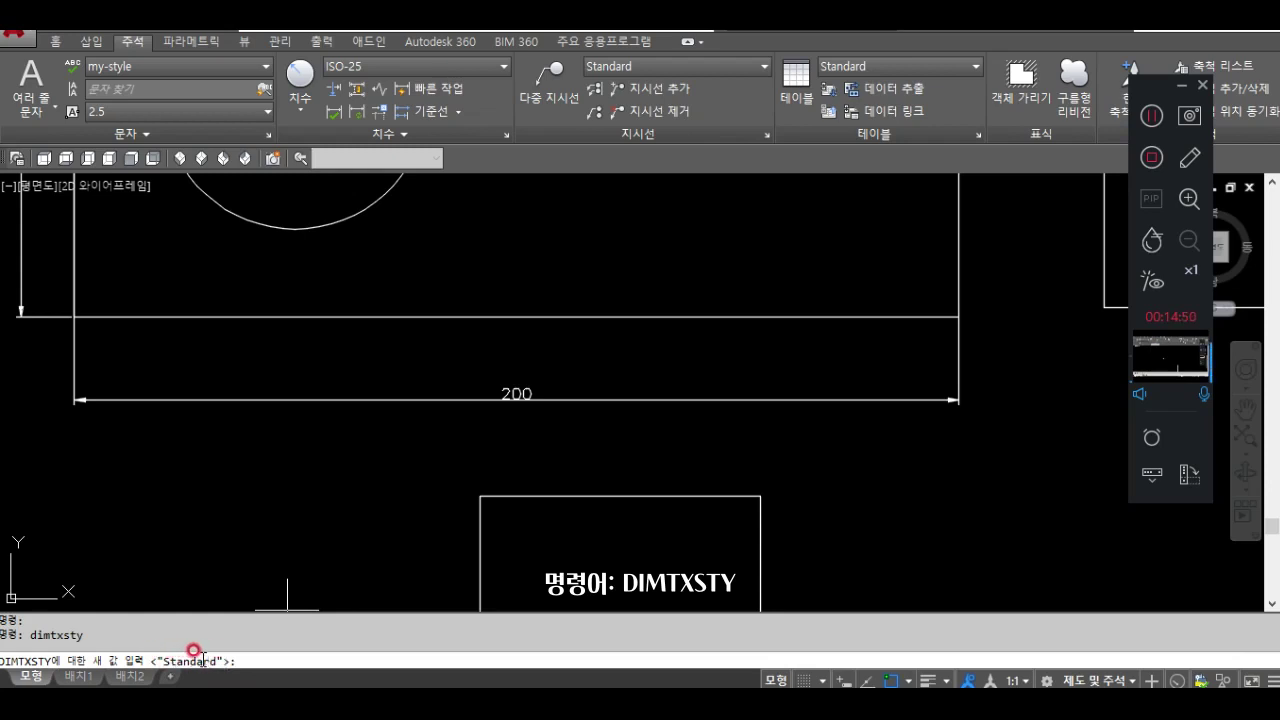
pyautogui.write('y-style')
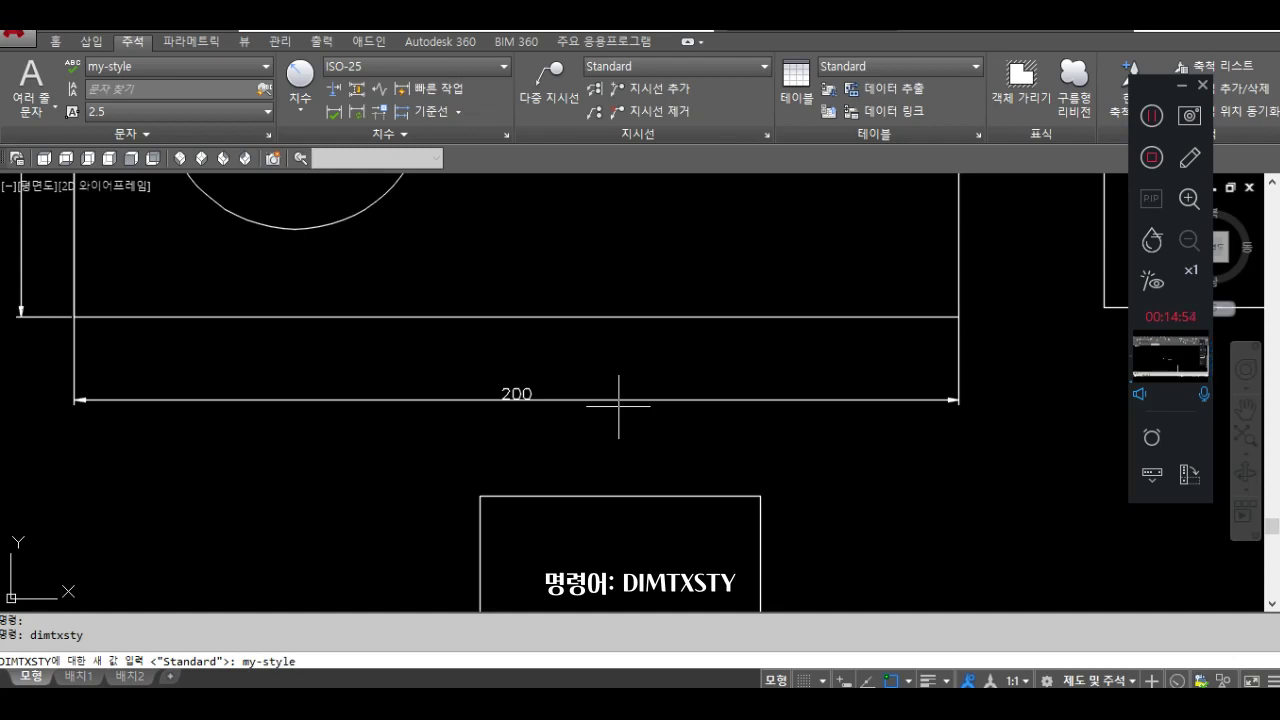
pyautogui.press('Return')
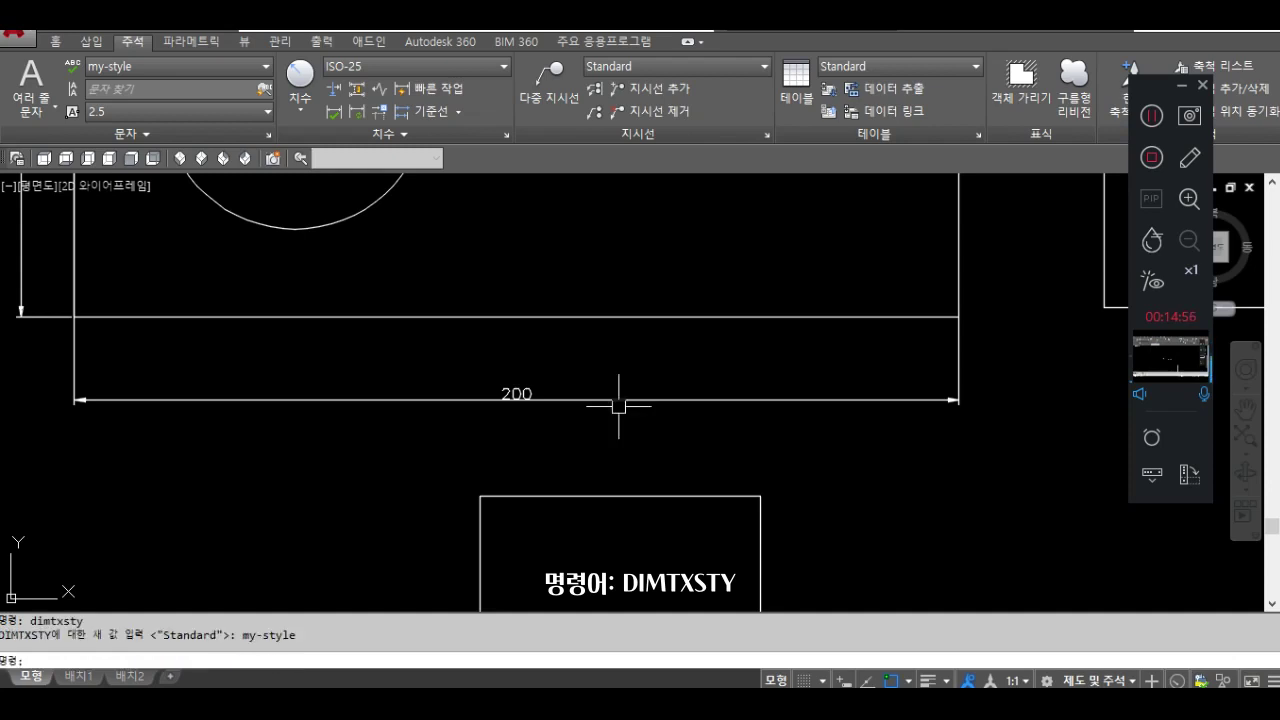
# Check the text settings in the ISO-25 style override, compare the my-style and Standard text styles, and close without changes.
pyautogui.write('d')
pyautogui.press('Return')
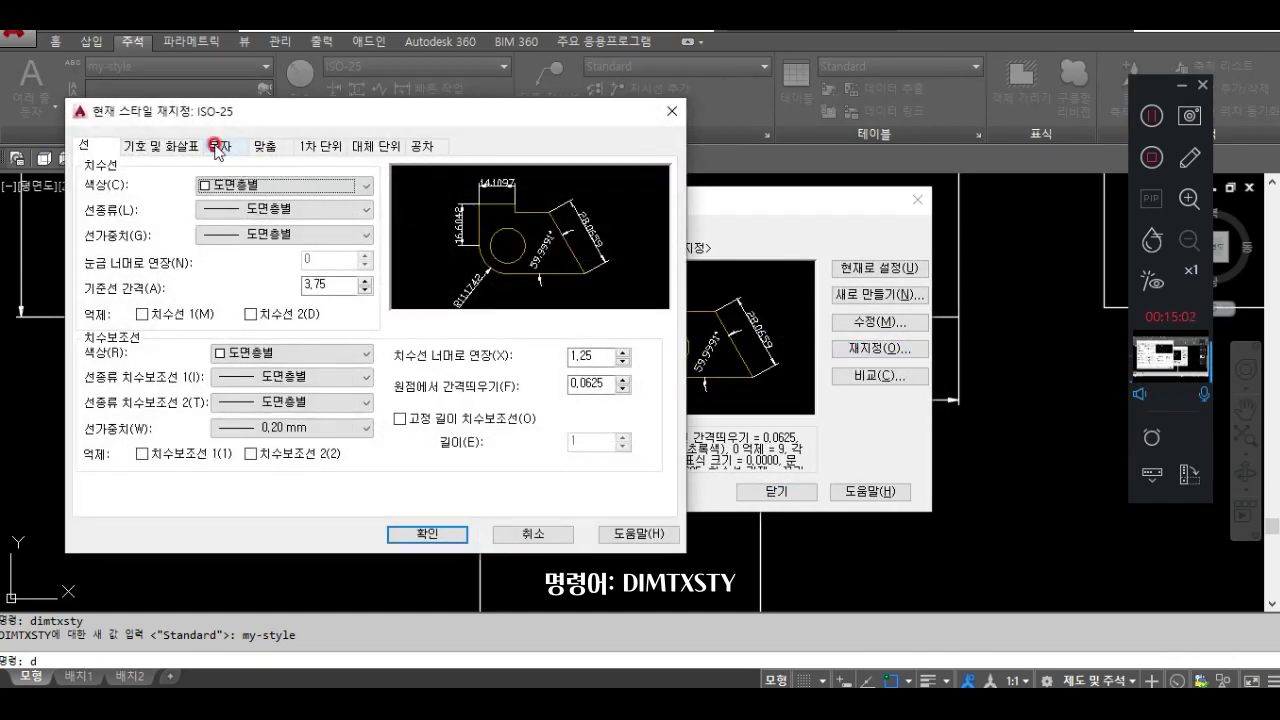
pyautogui.click(215, 147)
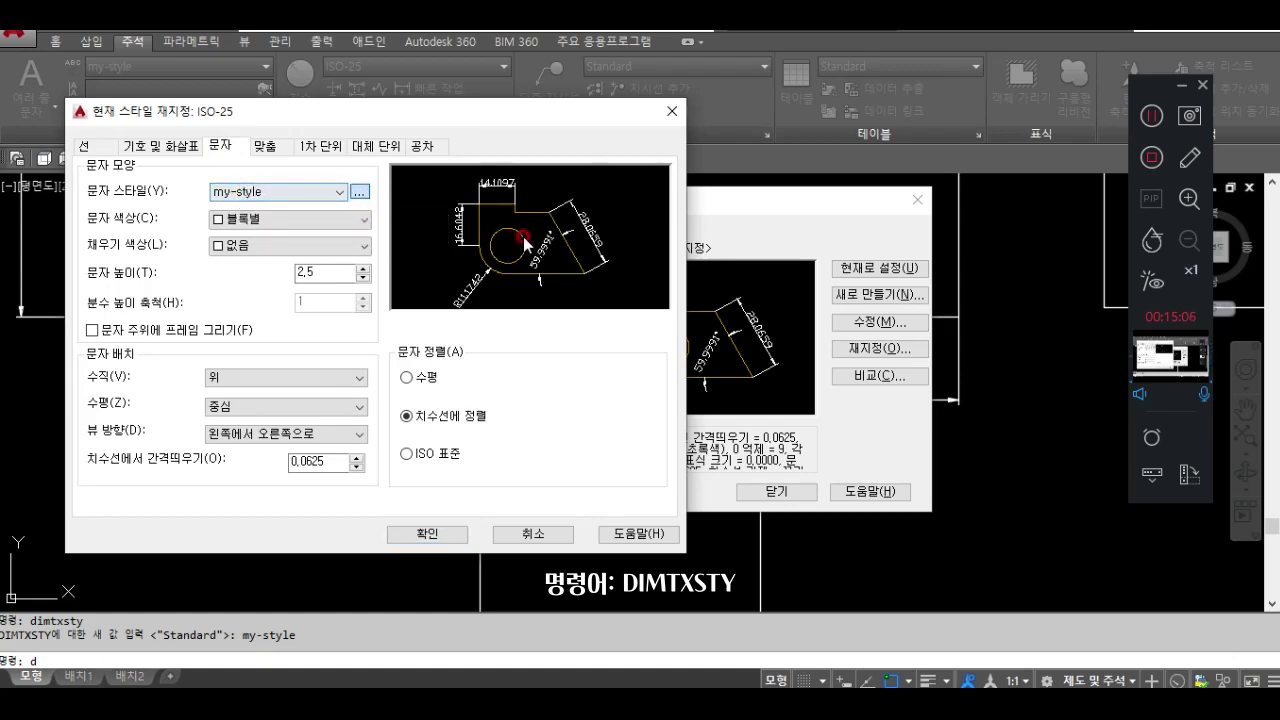
pyautogui.click(359, 191)
pyautogui.click(100, 243)
pyautogui.click(100, 229)
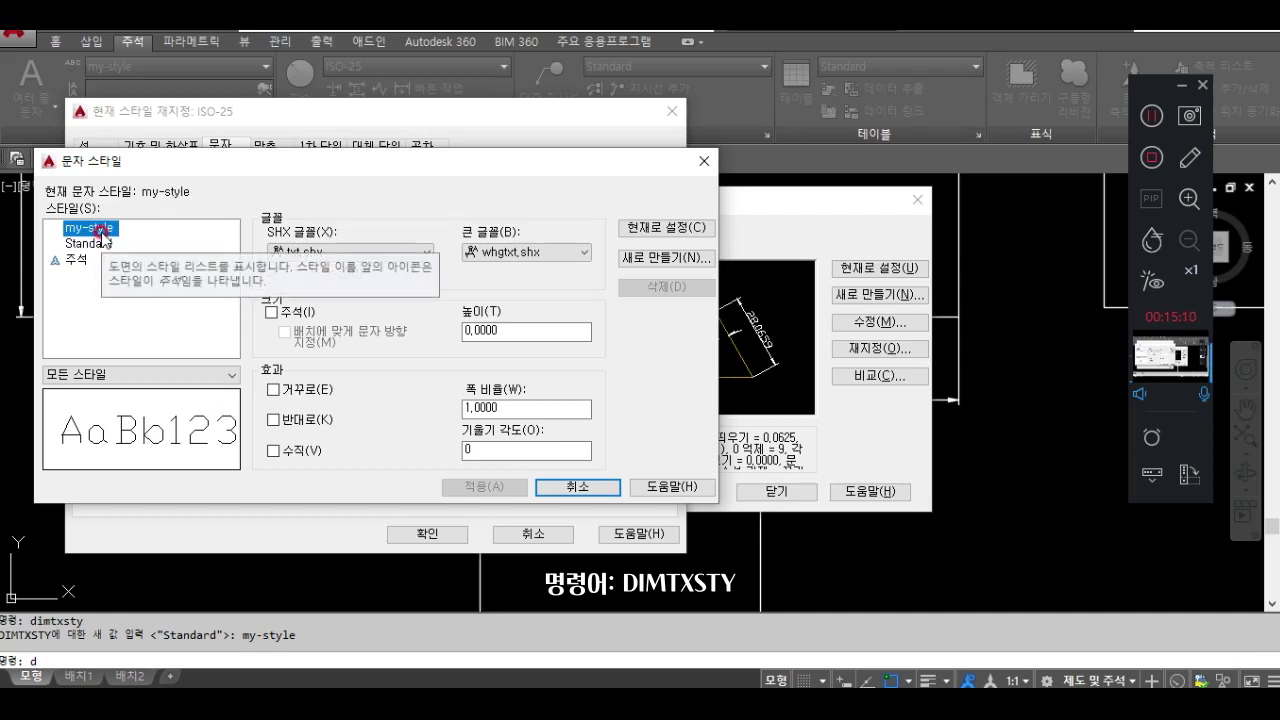
pyautogui.click(88, 244)
pyautogui.click(91, 231)
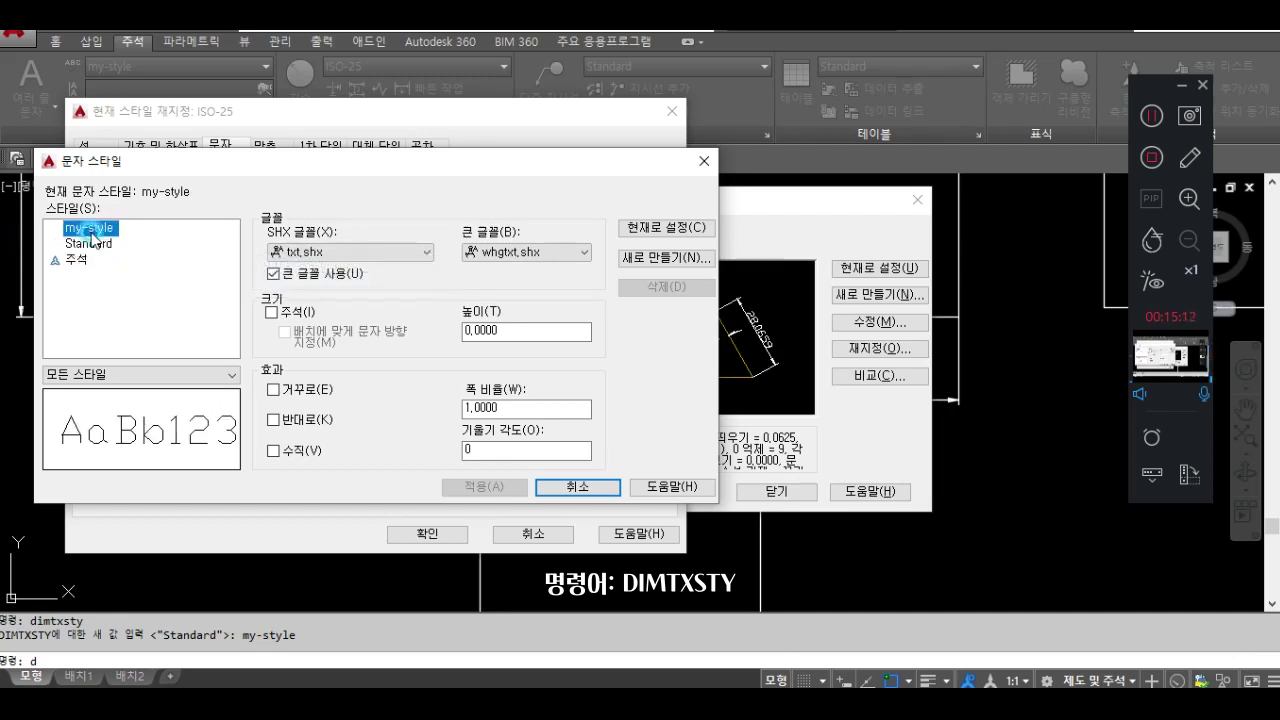
pyautogui.click(88, 245)
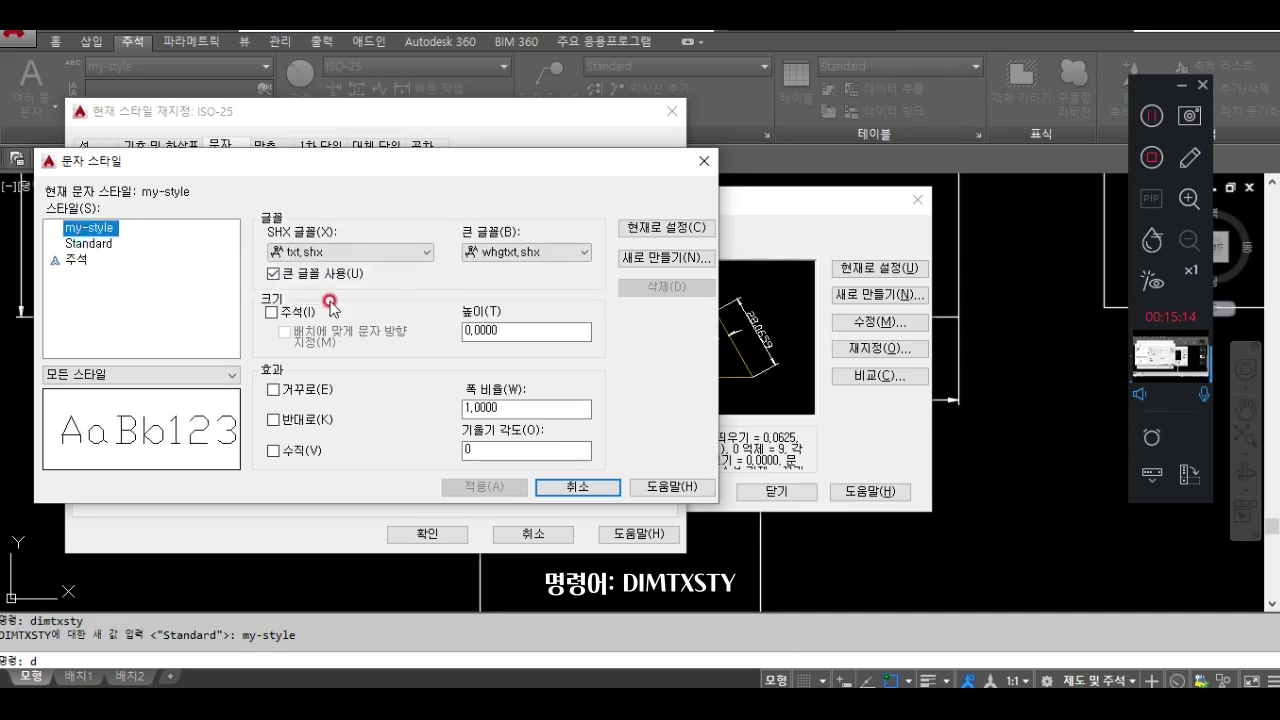
pyautogui.click(555, 487)
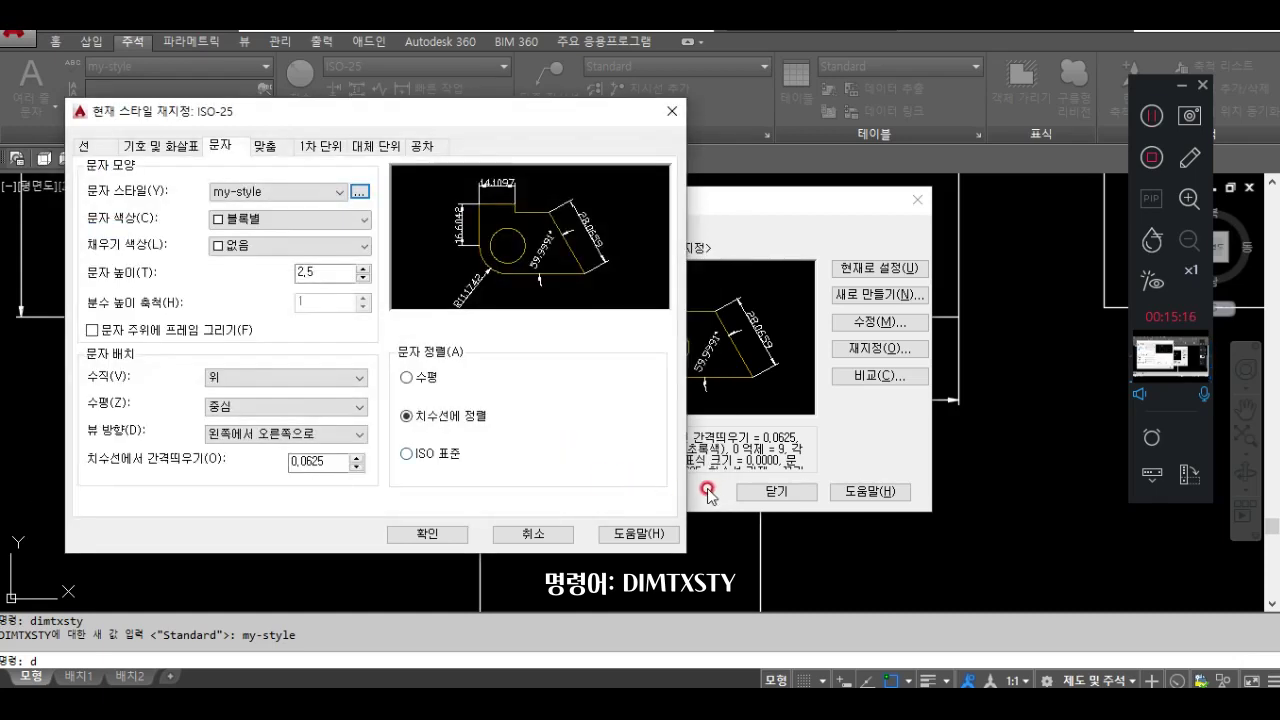
pyautogui.click(533, 533)
pyautogui.click(776, 491)
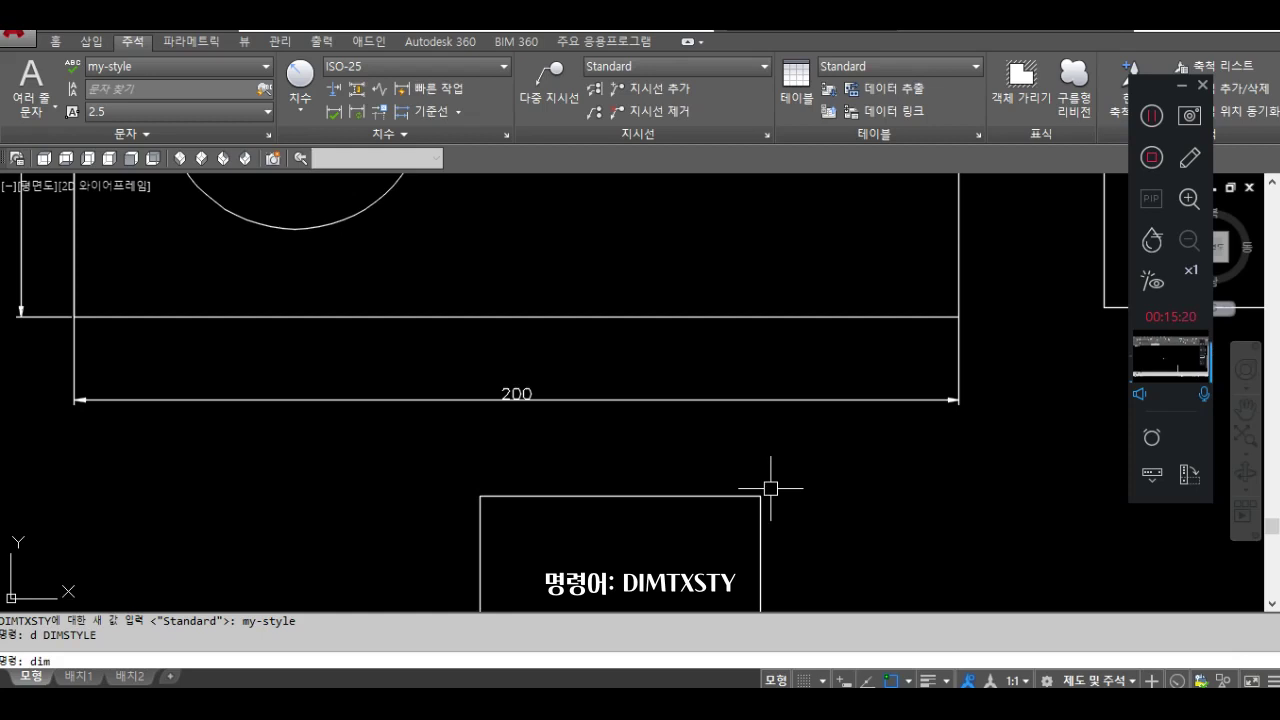
# Set the DIMTXSTY dimension text style variable back to standard.
pyautogui.write('dimtxsty')
pyautogui.press('Return')
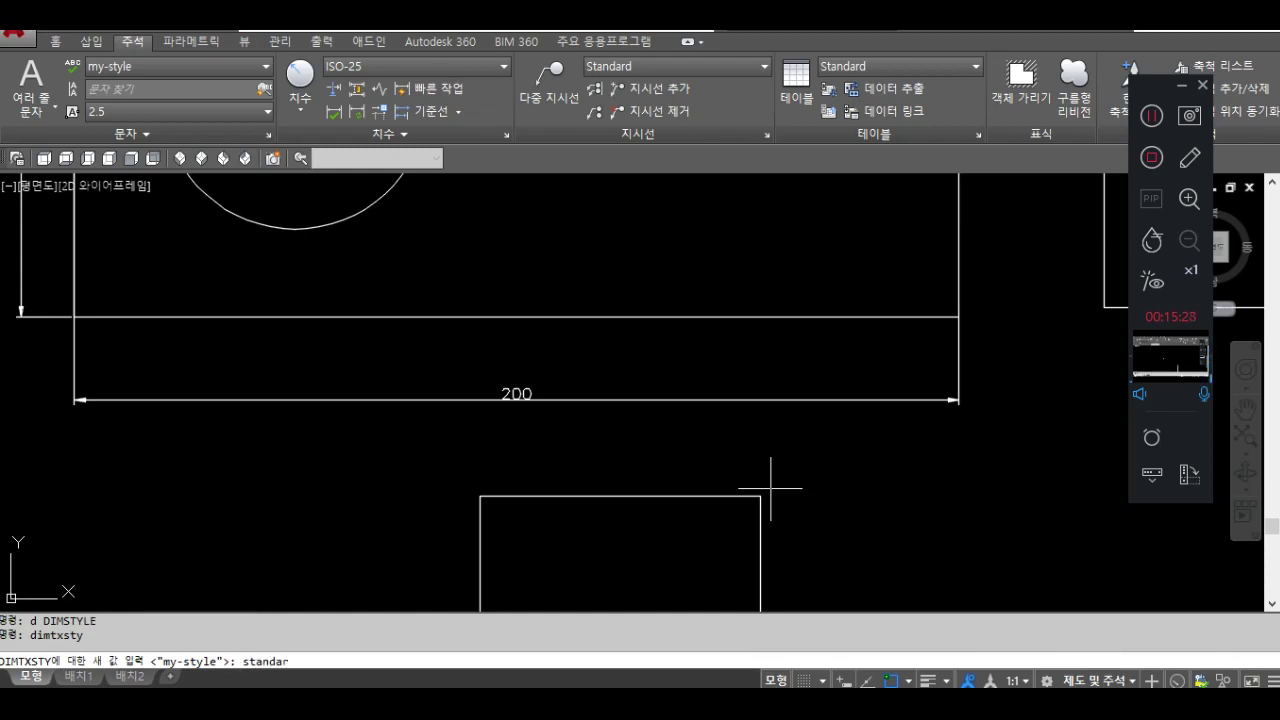
pyautogui.press('Return')
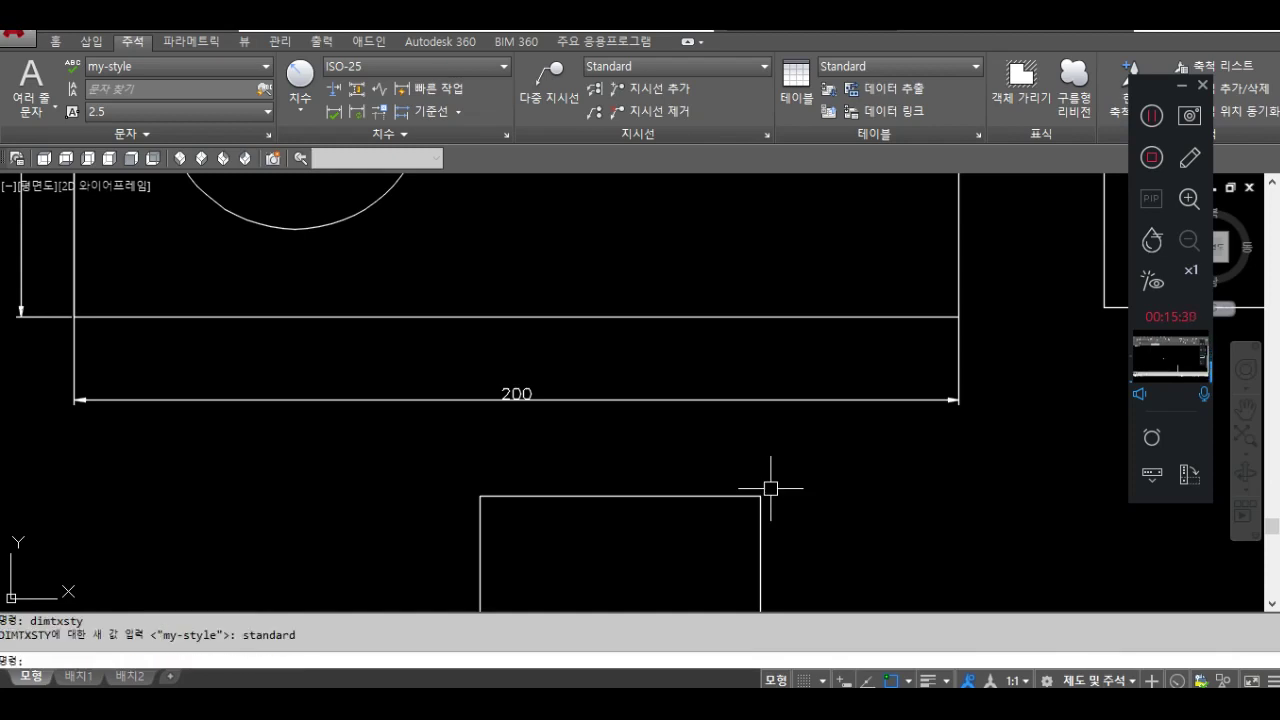
# Set the DIMCLRT dimension text color variable to 3.
pyautogui.moveTo(632, 479)
pyautogui.mouseDown(button='middle')
pyautogui.moveTo(643, 403)
pyautogui.moveTo(614, 343)
pyautogui.moveTo(698, 469)
pyautogui.mouseUp(button='middle')
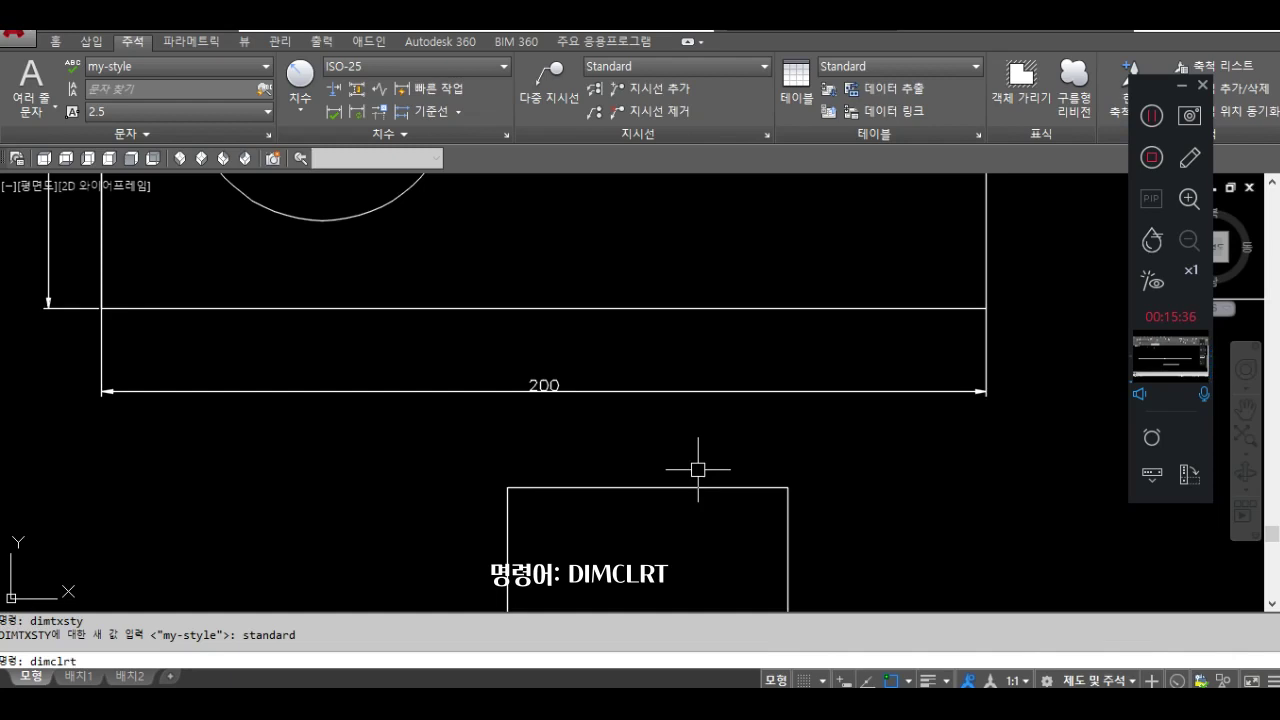
pyautogui.press('Return')
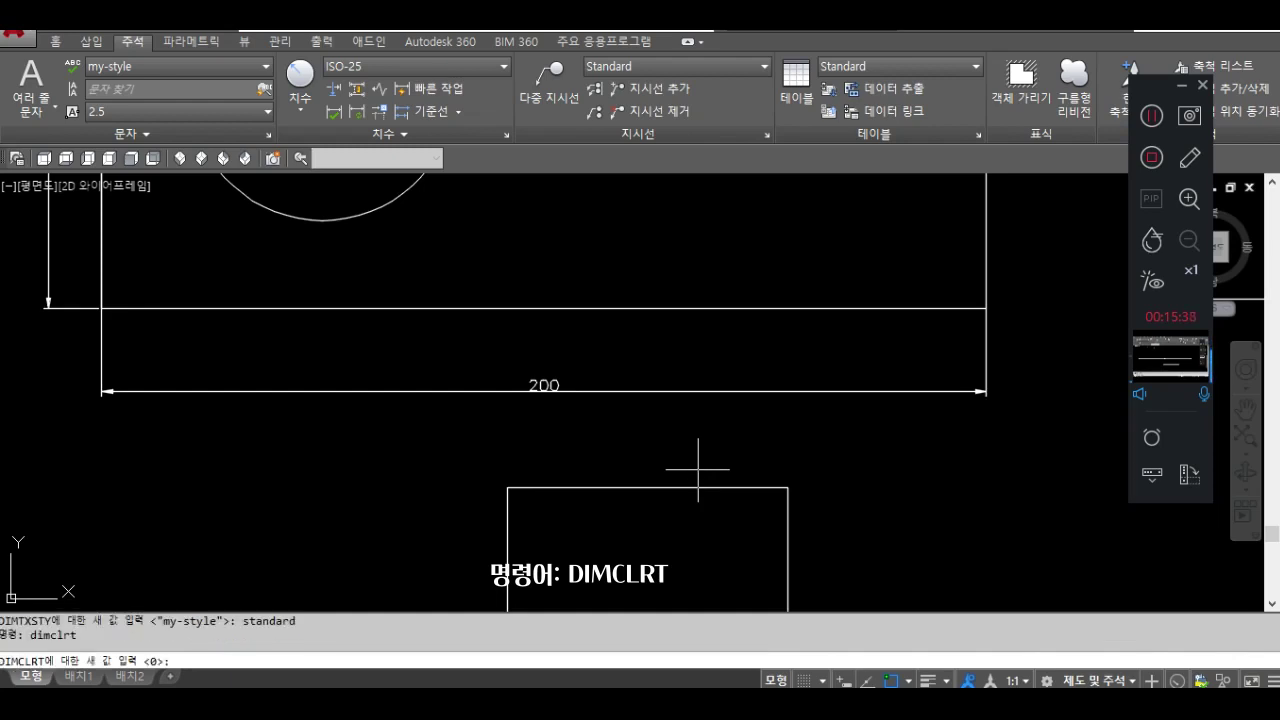
pyautogui.click(165, 657)
pyautogui.write('3')
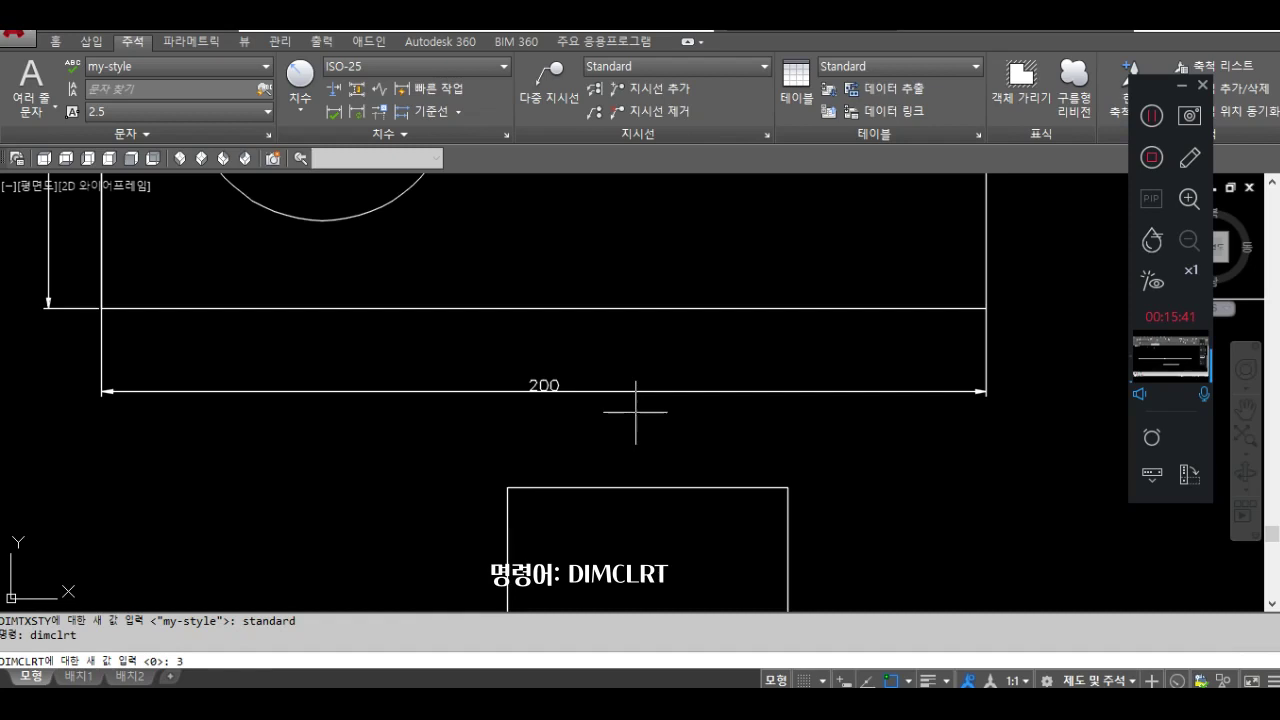
pyautogui.press('Return')
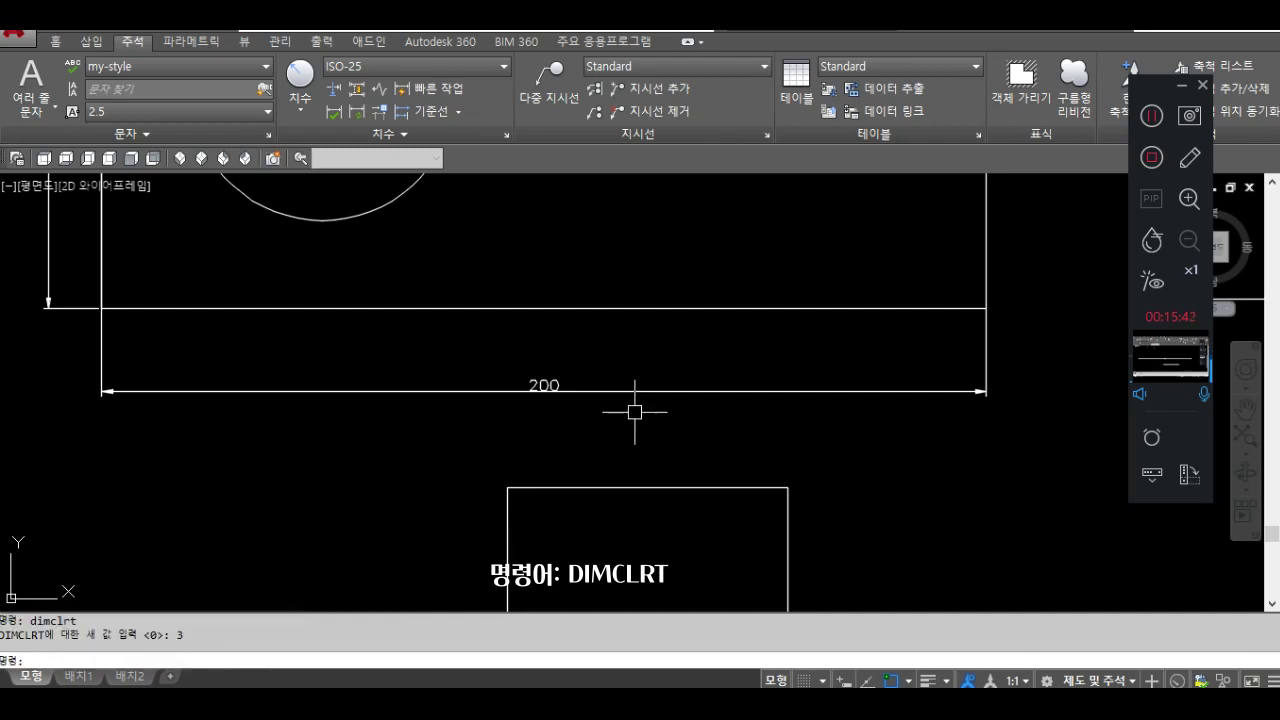
# Update the large part's 200 dimension with the current dimension settings and inspect its text color up close.
pyautogui.click(356, 112)
pyautogui.click(538, 385)
pyautogui.press('Return')
pyautogui.scroll(2, 573, 391)
pyautogui.scroll(2, 573, 391)
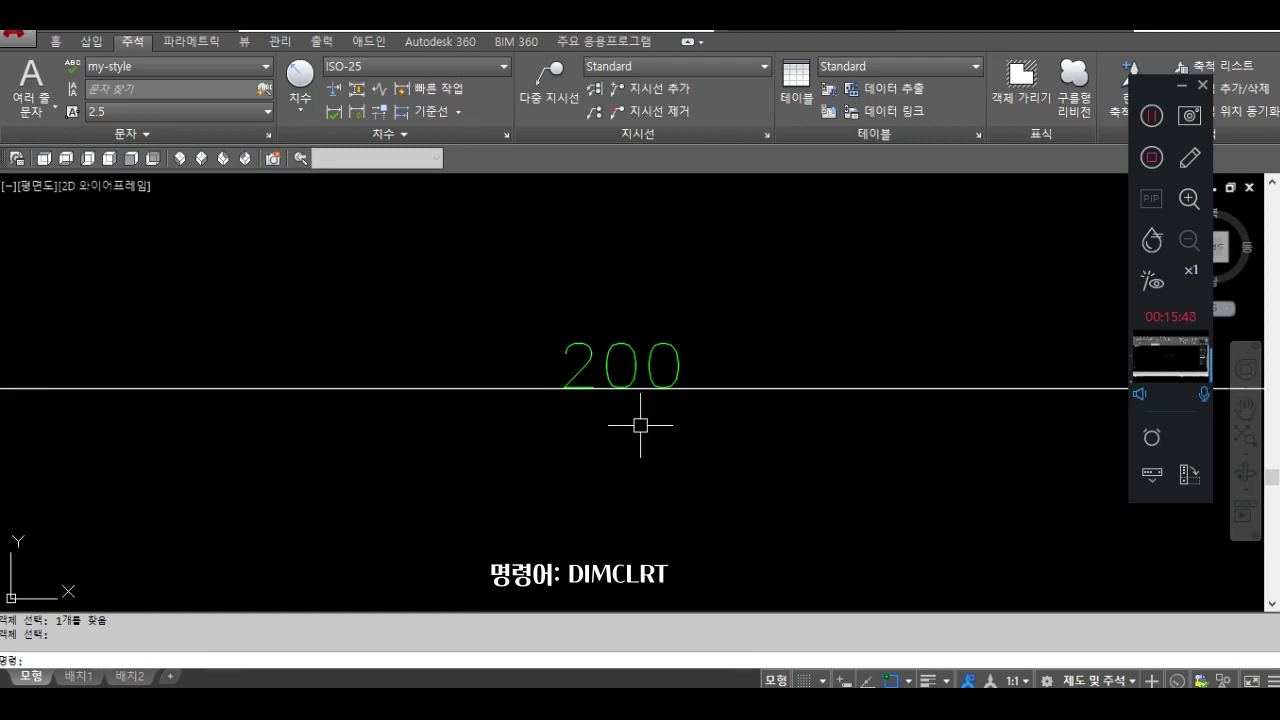
pyautogui.scroll(-2, 709, 431)
pyautogui.scroll(-2, 700, 425)
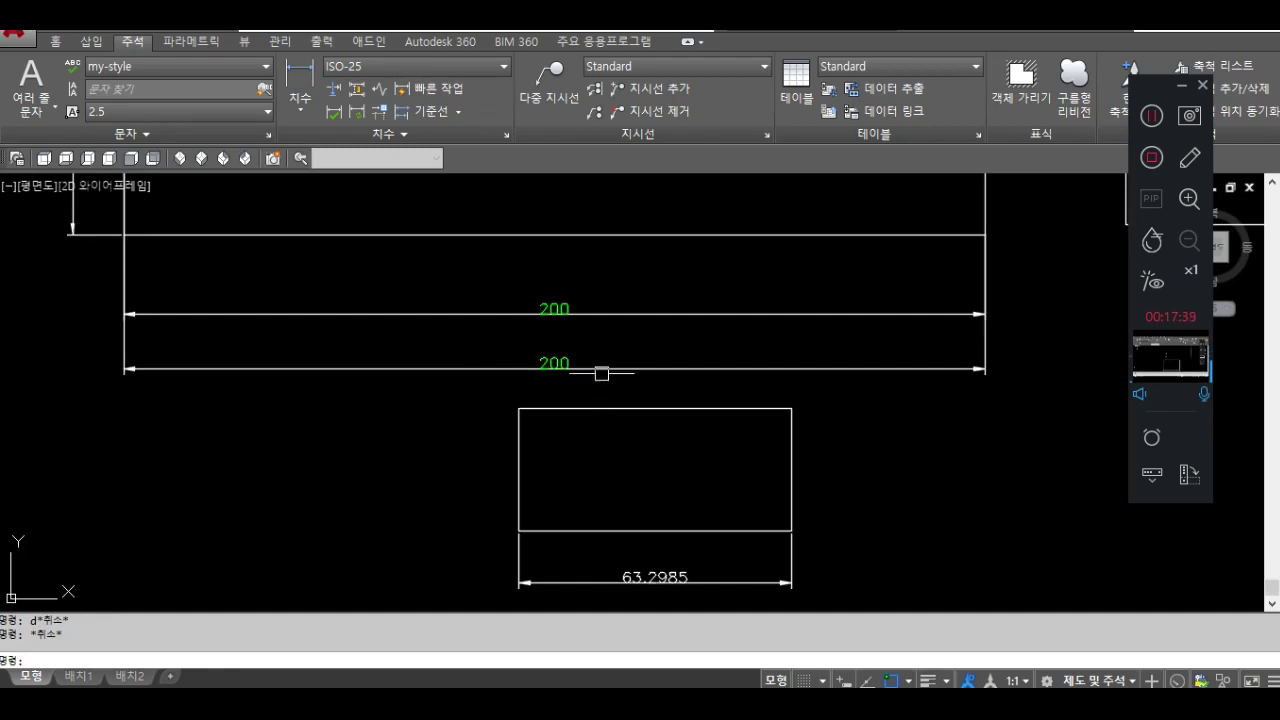
# Erase the lower of the two 200 dimensions below the large part.
pyautogui.write('e')
pyautogui.press('Return')
pyautogui.click(600, 366)
pyautogui.press('Return')
# Set the DIMTXT dimension text height variable to 5 and apply it to the large part's 200 dimension.
pyautogui.moveTo(674, 377); pyautogui.dragTo(667, 437, button='middle')
pyautogui.scroll(3, 560, 372)
pyautogui.write('dimtxt')
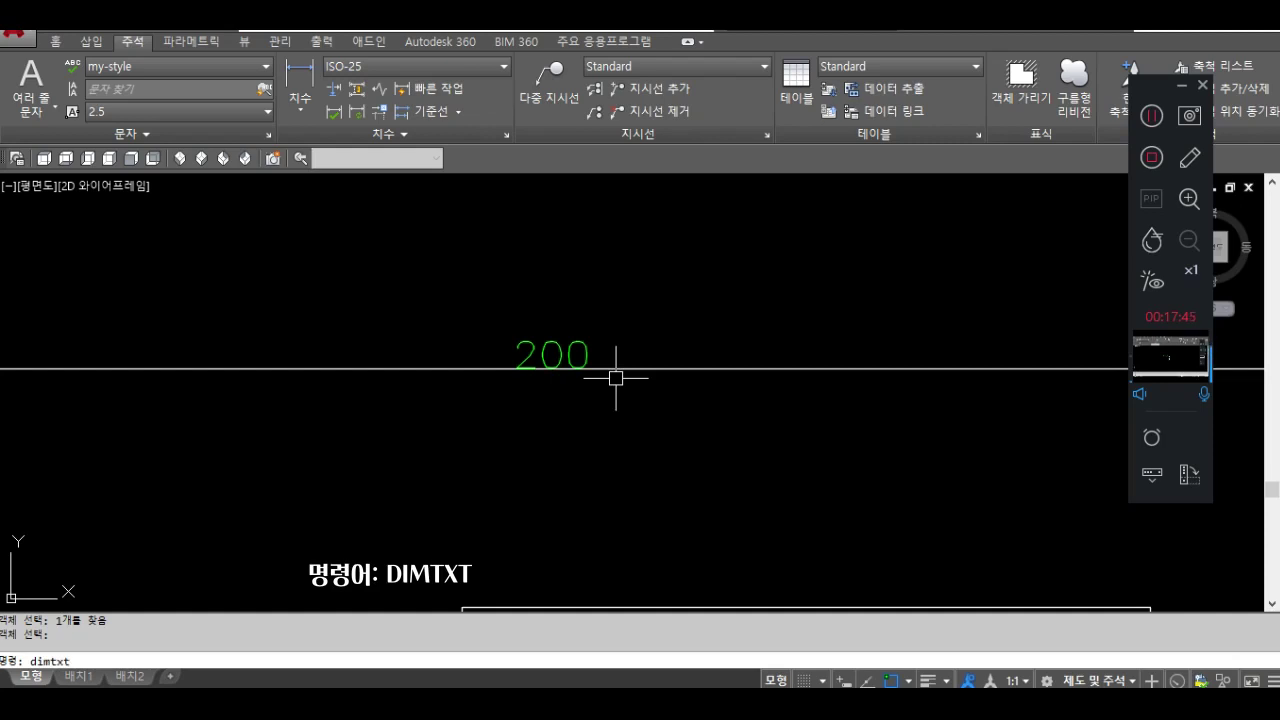
pyautogui.press('Return')
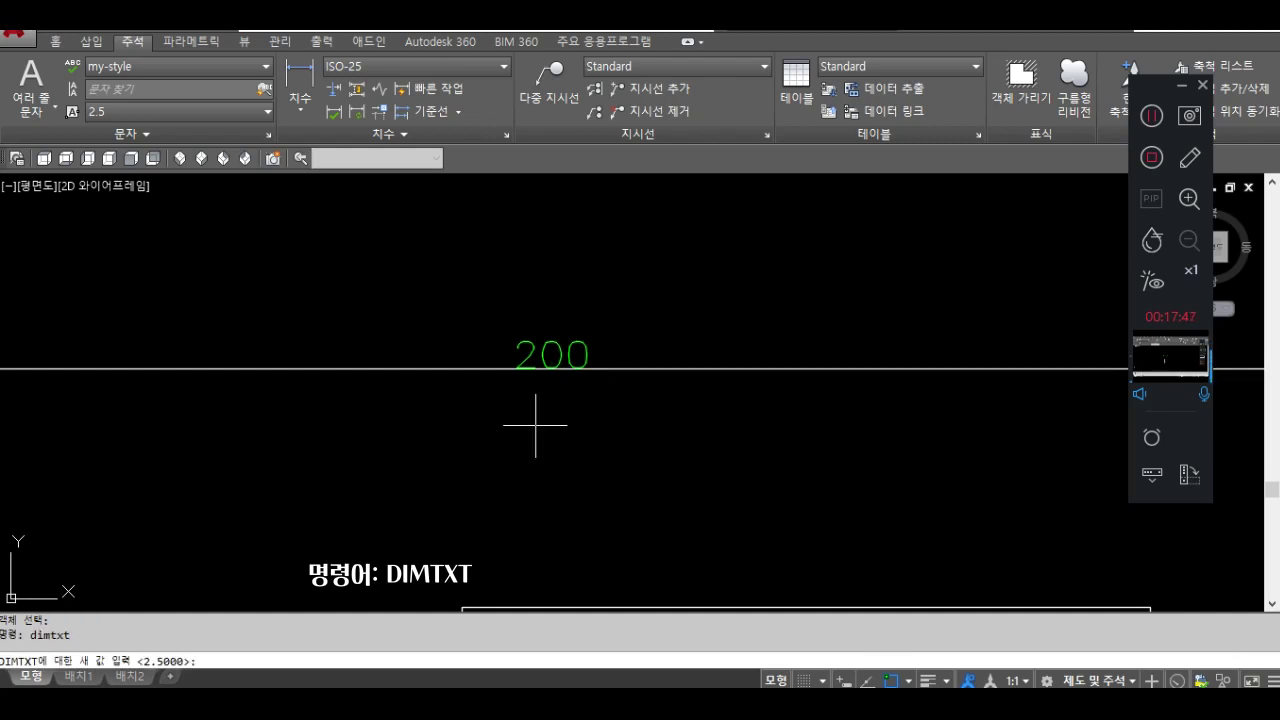
pyautogui.press('Return')
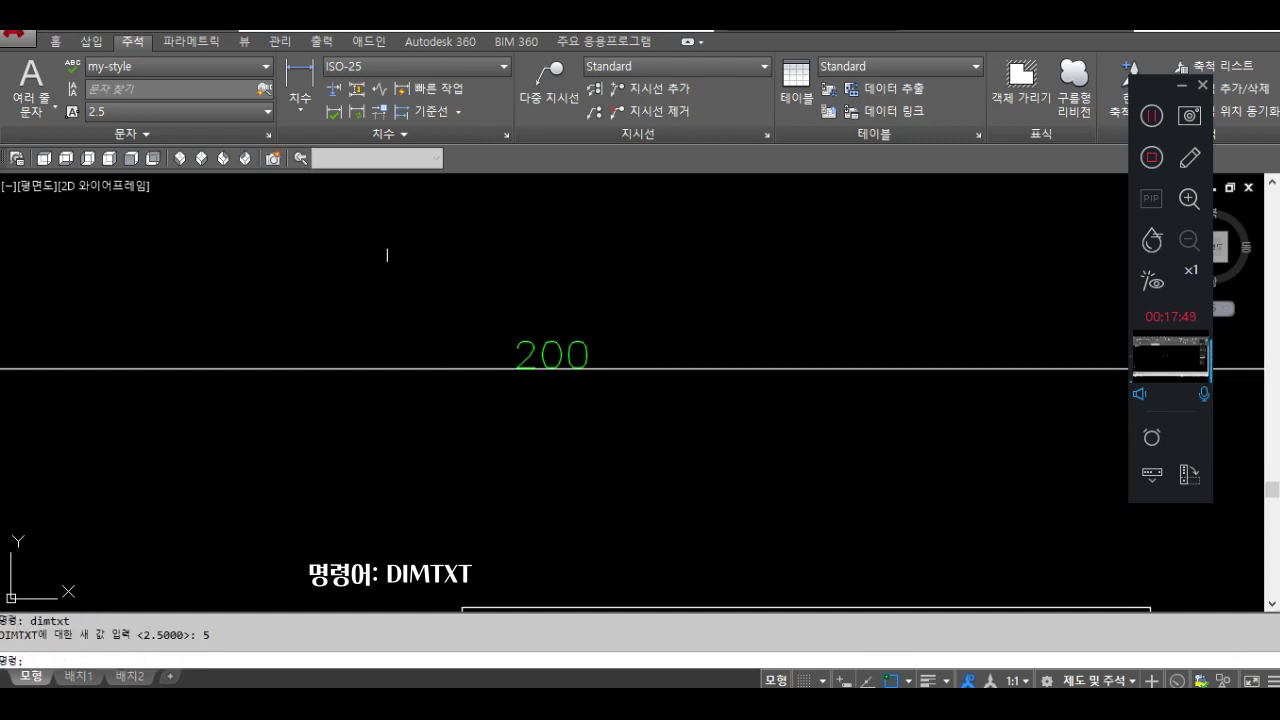
pyautogui.click(606, 374)
pyautogui.scroll(-2, 640, 420)
pyautogui.press('Return')
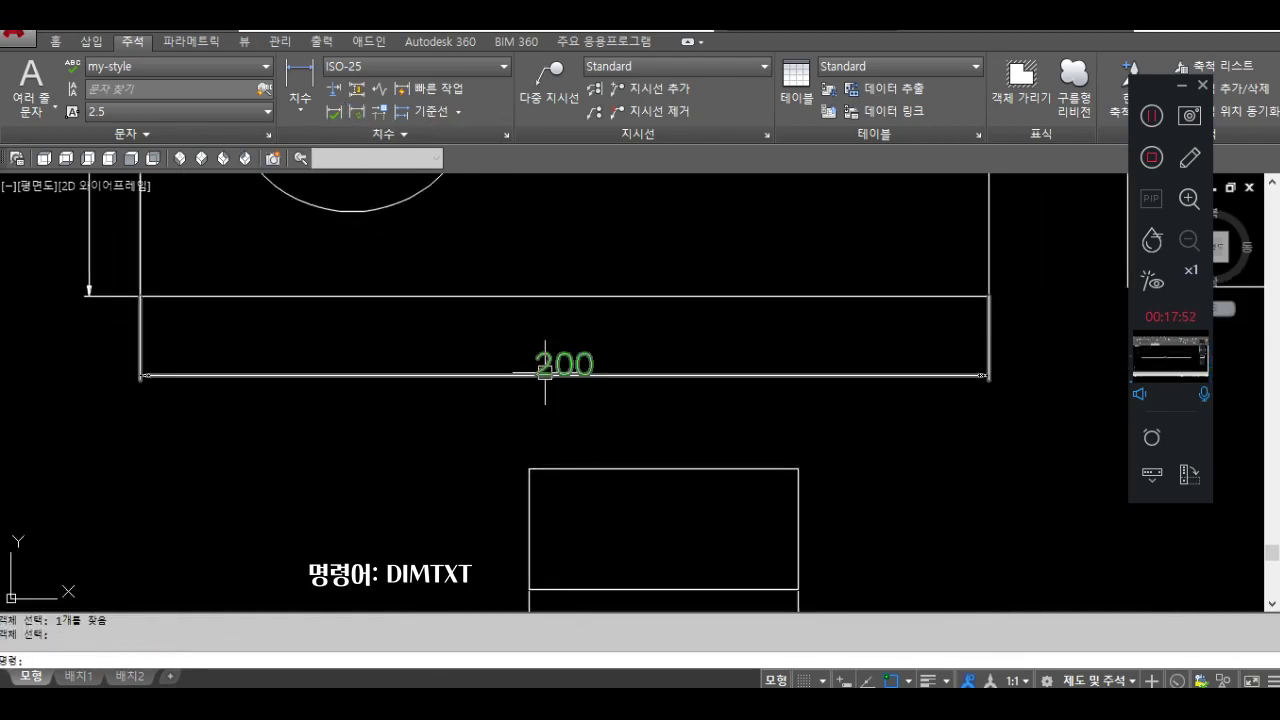
# Set DIMTXT back to 2.5 and update the 200 dimension with that text height.
pyautogui.scroll(2, 520, 380)
pyautogui.write('dimtxt')
pyautogui.press('Return')
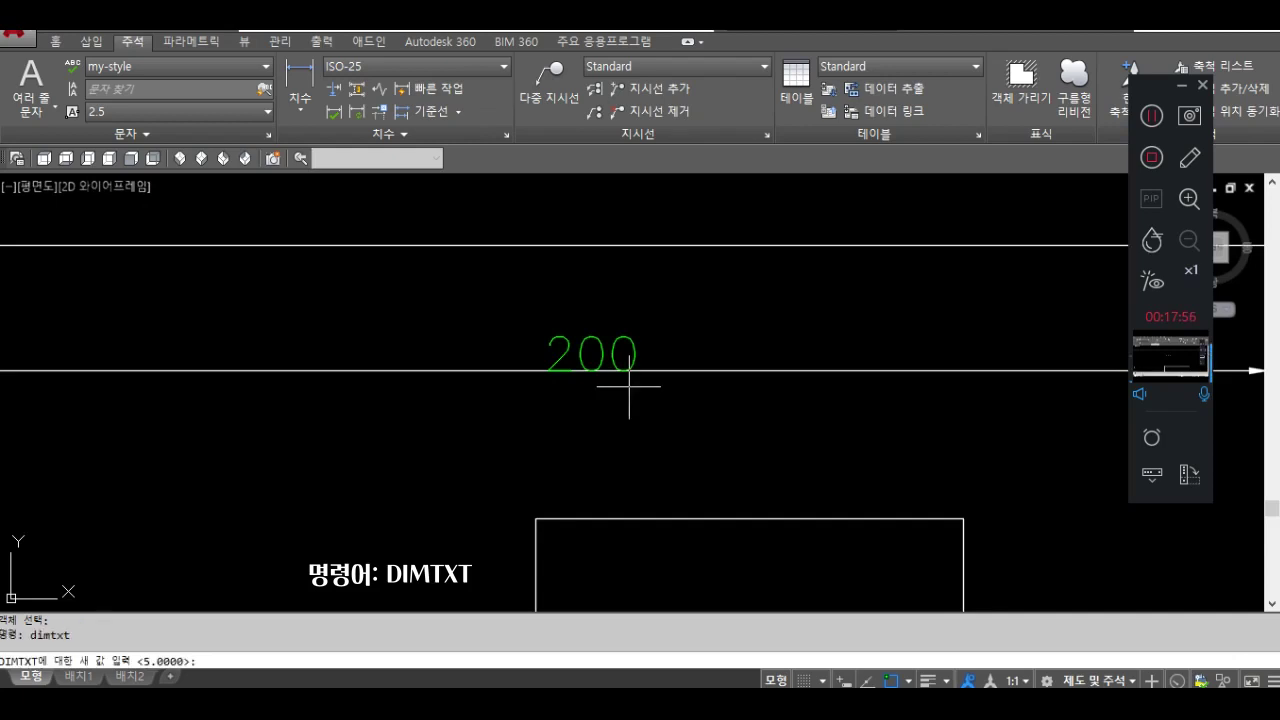
pyautogui.write('2.5')
pyautogui.press('Return')
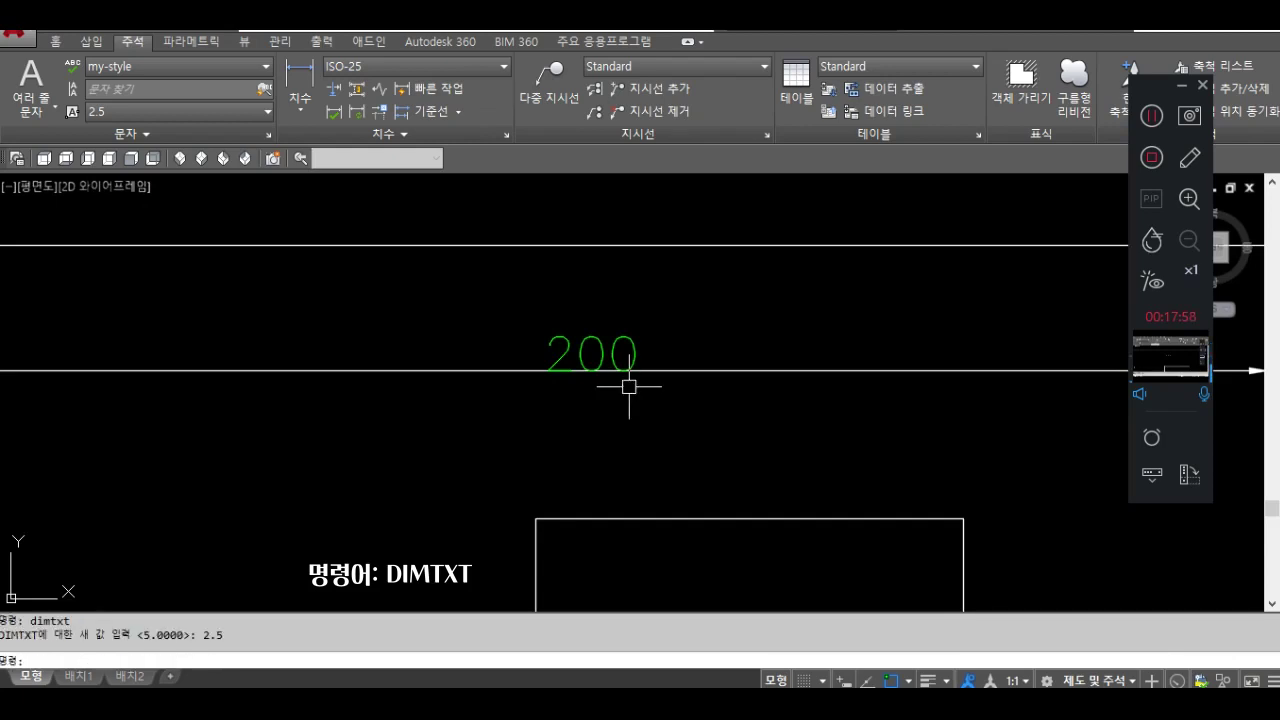
pyautogui.click(356, 111)
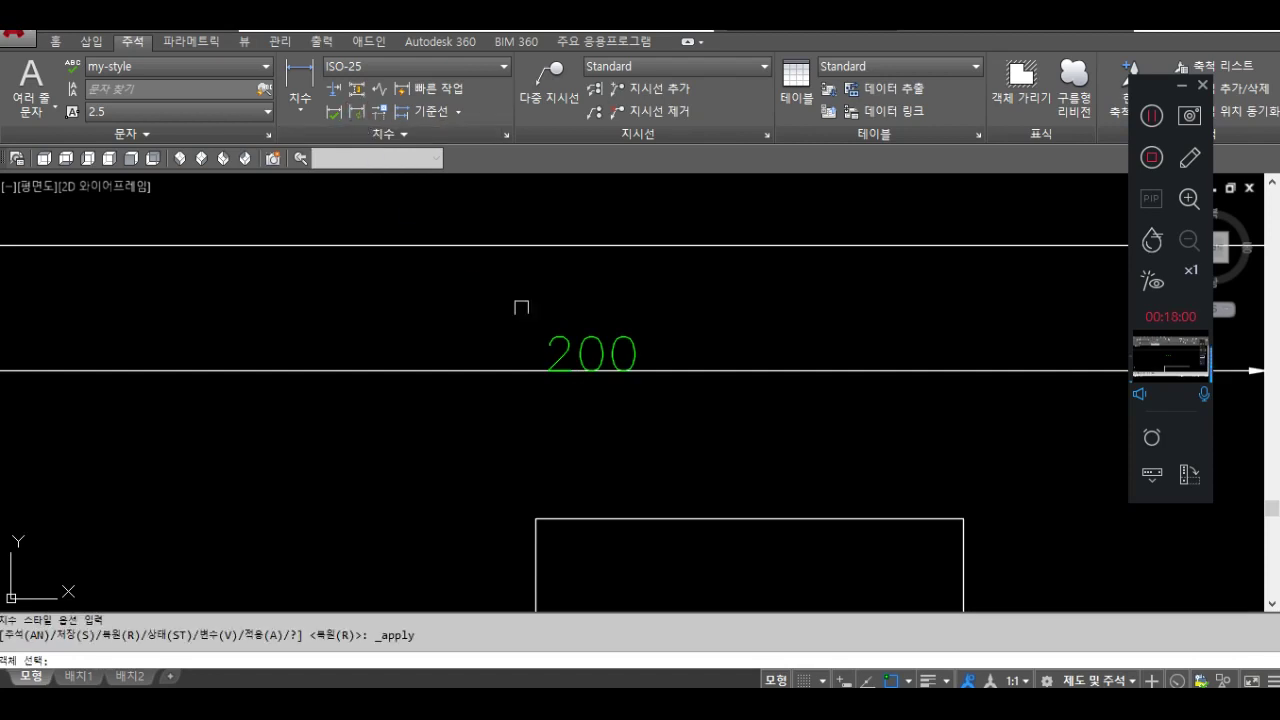
pyautogui.click(595, 367)
pyautogui.press('Return')
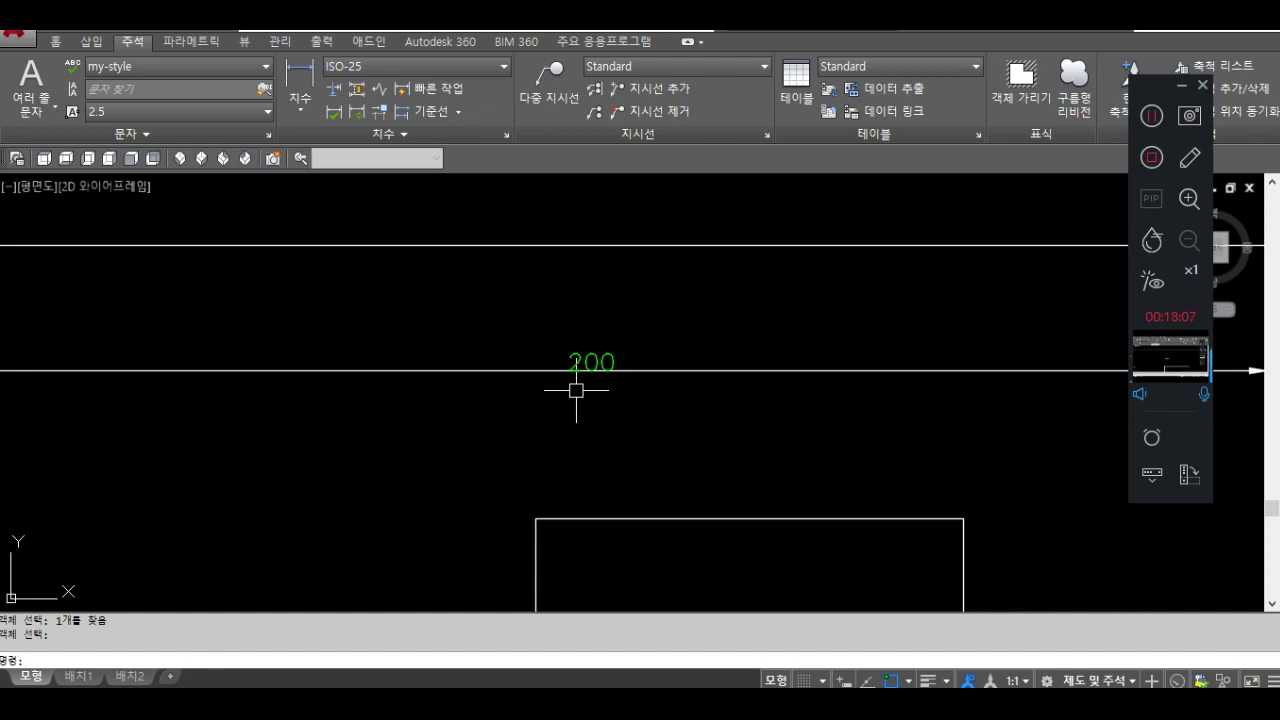
# Set the DIMGAP dimension text gap variable to 1.
pyautogui.scroll(4, 605, 368)
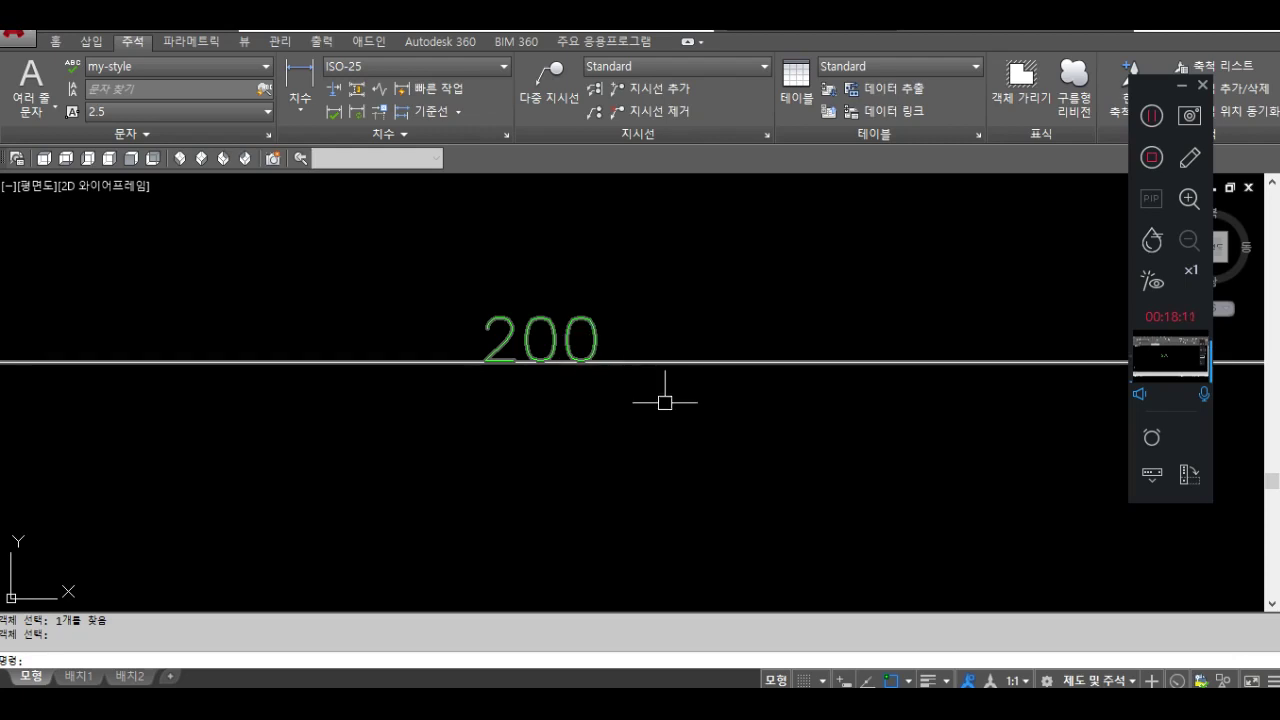
pyautogui.write('gap')
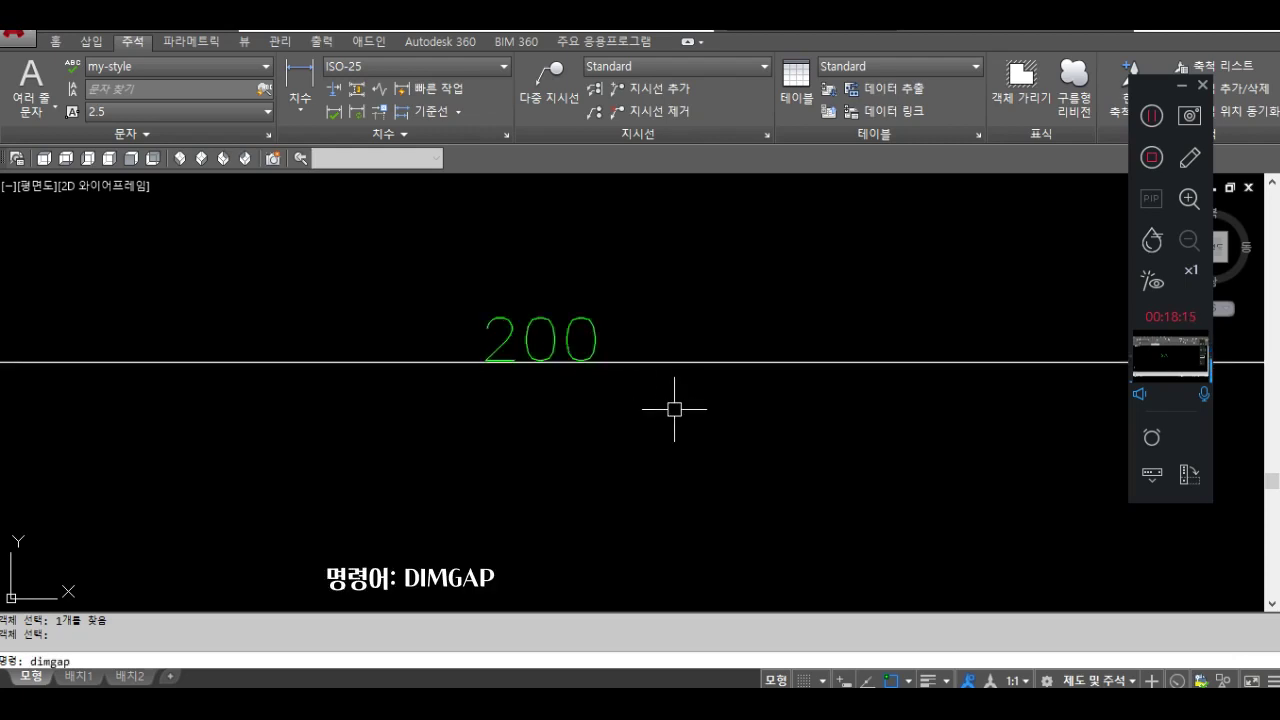
pyautogui.press('Return')
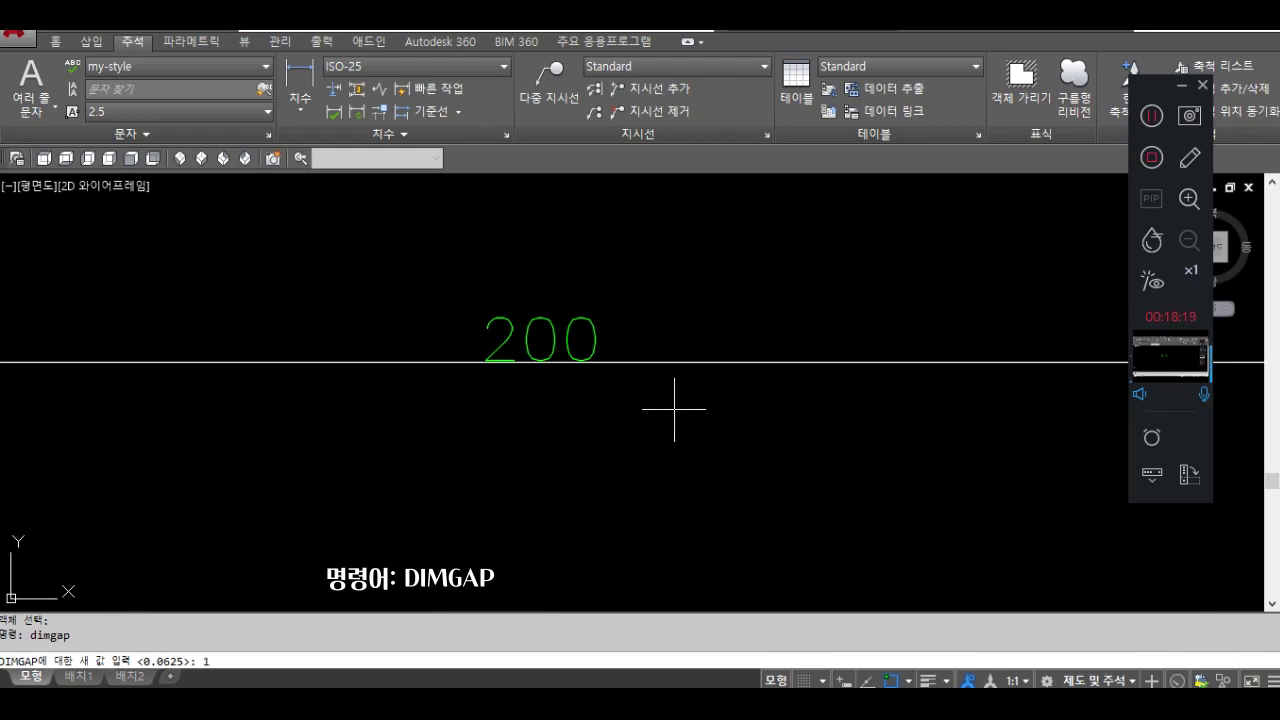
pyautogui.press('Return')
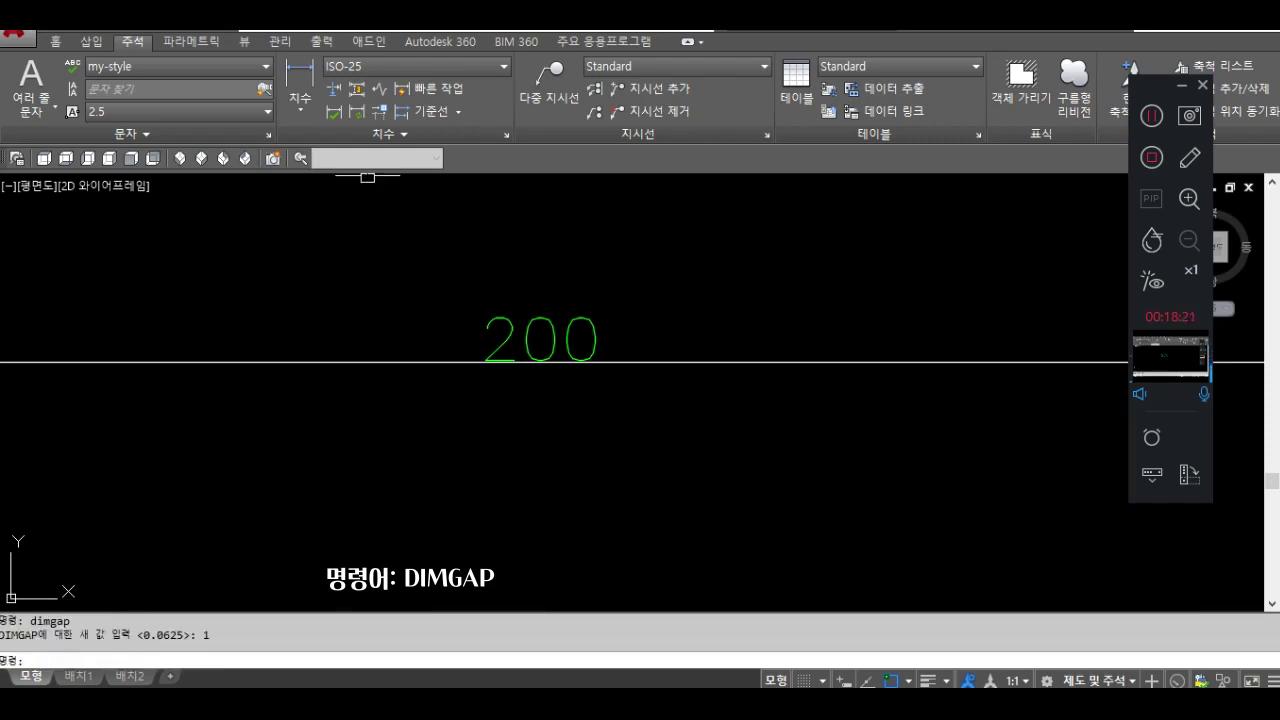
# Update the large part's 200 dimension with the current dimension settings and inspect the gap between its text and dimension line.
pyautogui.click(357, 111)
pyautogui.click(510, 321)
pyautogui.scroll(2, 583, 354)
pyautogui.press('Return')
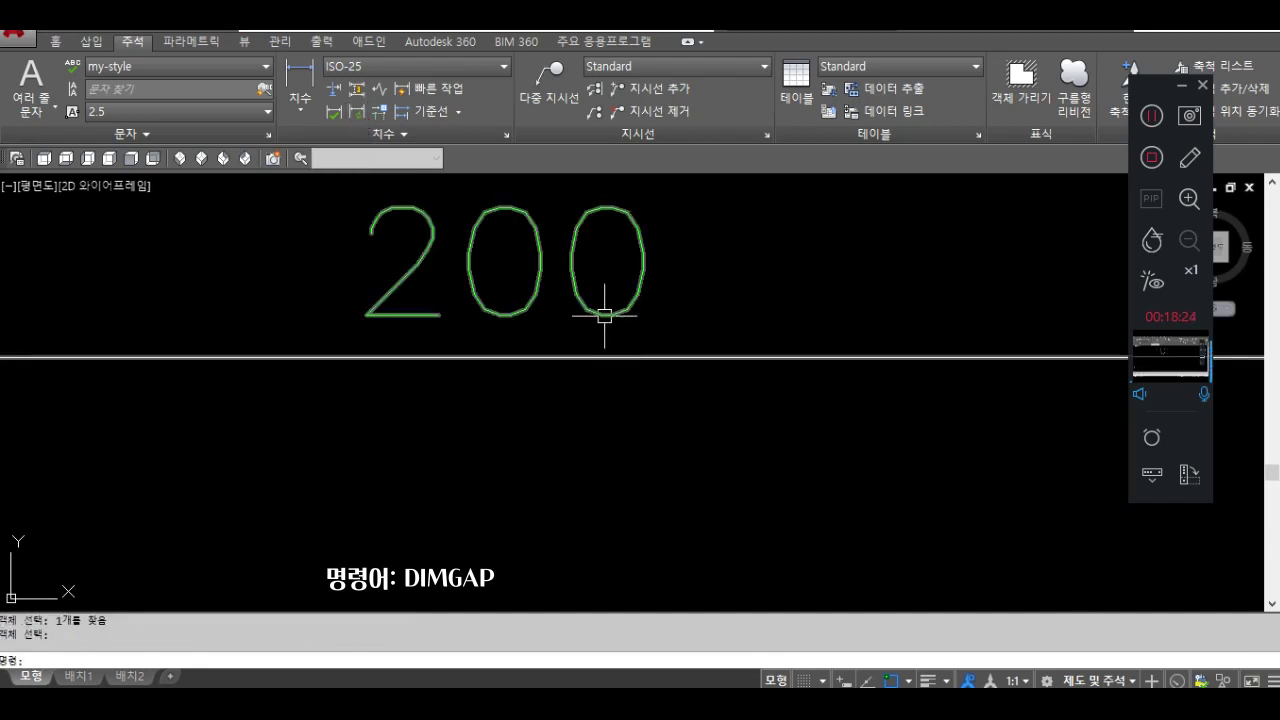
pyautogui.scroll(-5, 606, 341)
pyautogui.scroll(2, 652, 404)
pyautogui.scroll(-2, 652, 404)
pyautogui.moveTo(651, 403); pyautogui.dragTo(537, 451, button='middle')
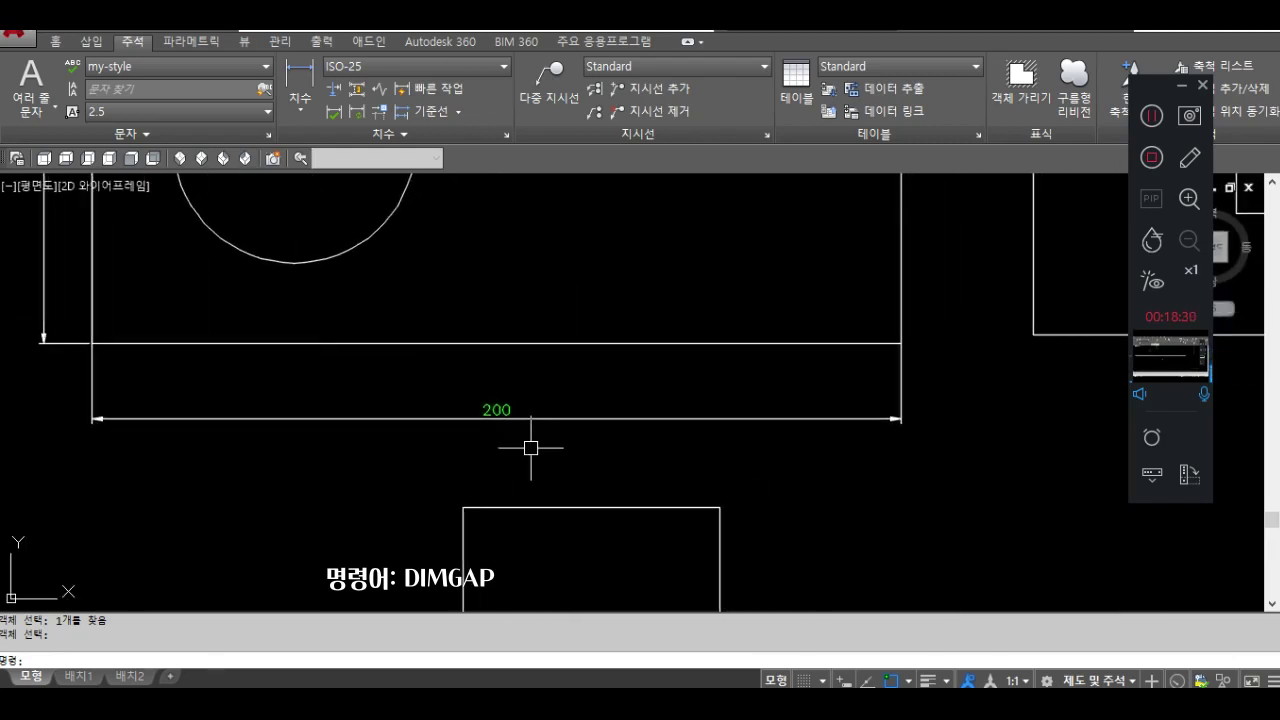
pyautogui.scroll(2, 545, 440)
pyautogui.moveTo(540, 451); pyautogui.dragTo(631, 406, button='middle')
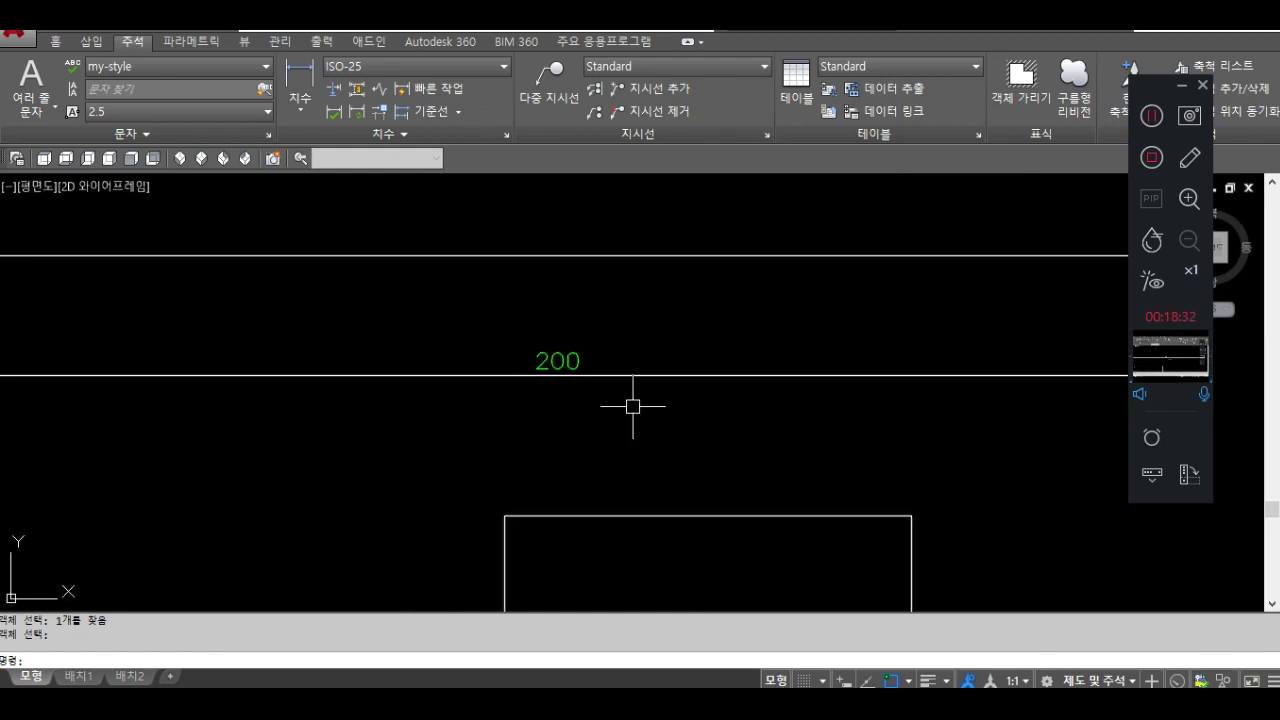
# Set the DIMTAD vertical text position variable to 0 and apply it to the 200 dimension.
pyautogui.scroll(-2, 580, 386)
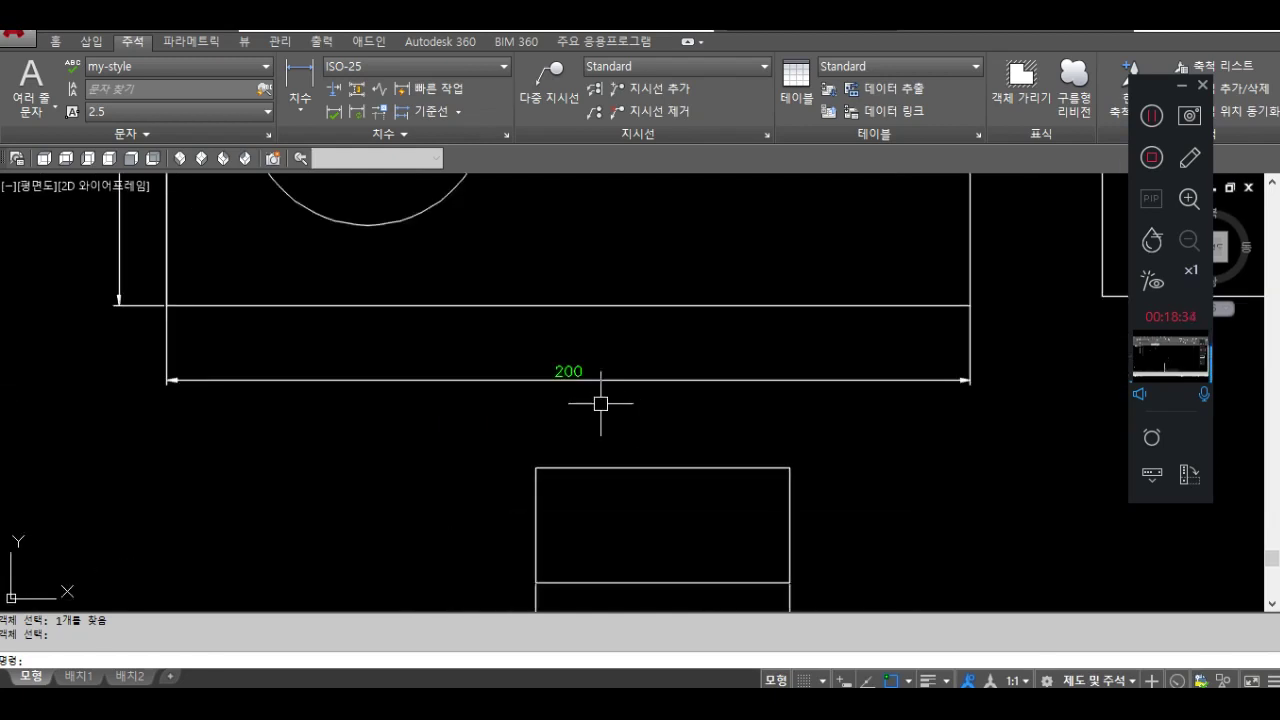
pyautogui.write('ta')
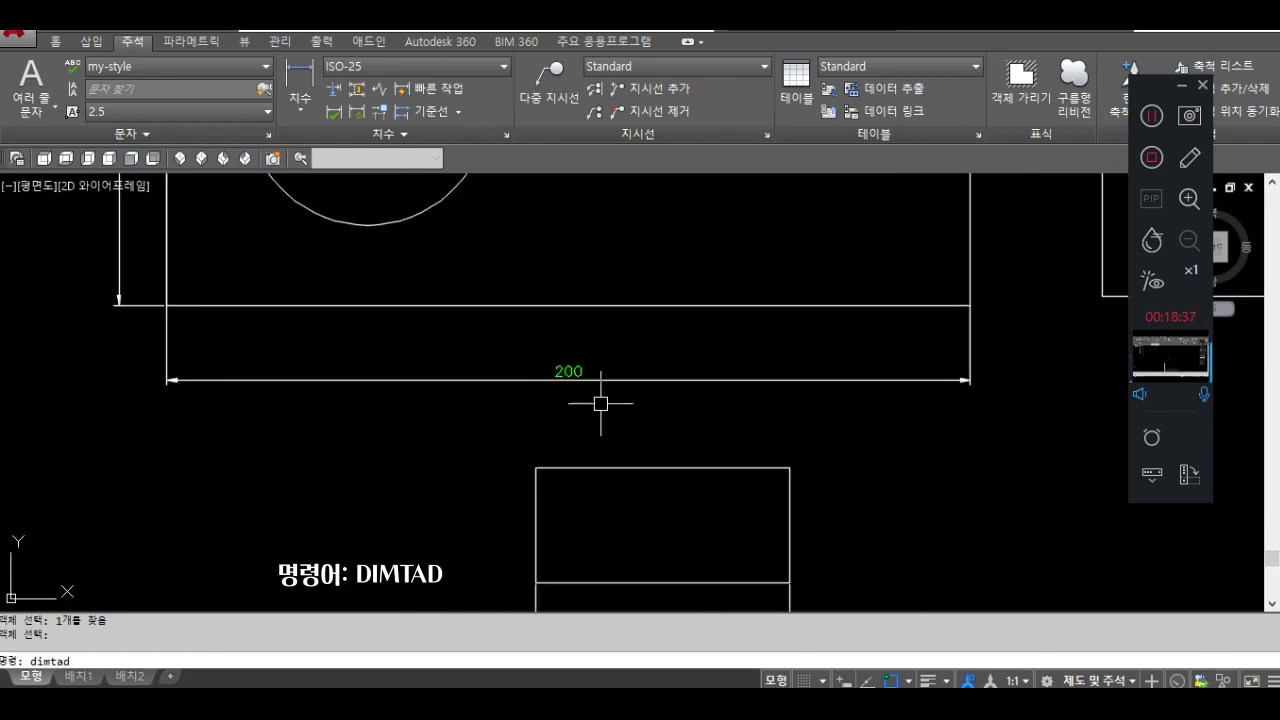
pyautogui.write('d')
pyautogui.press('Return')
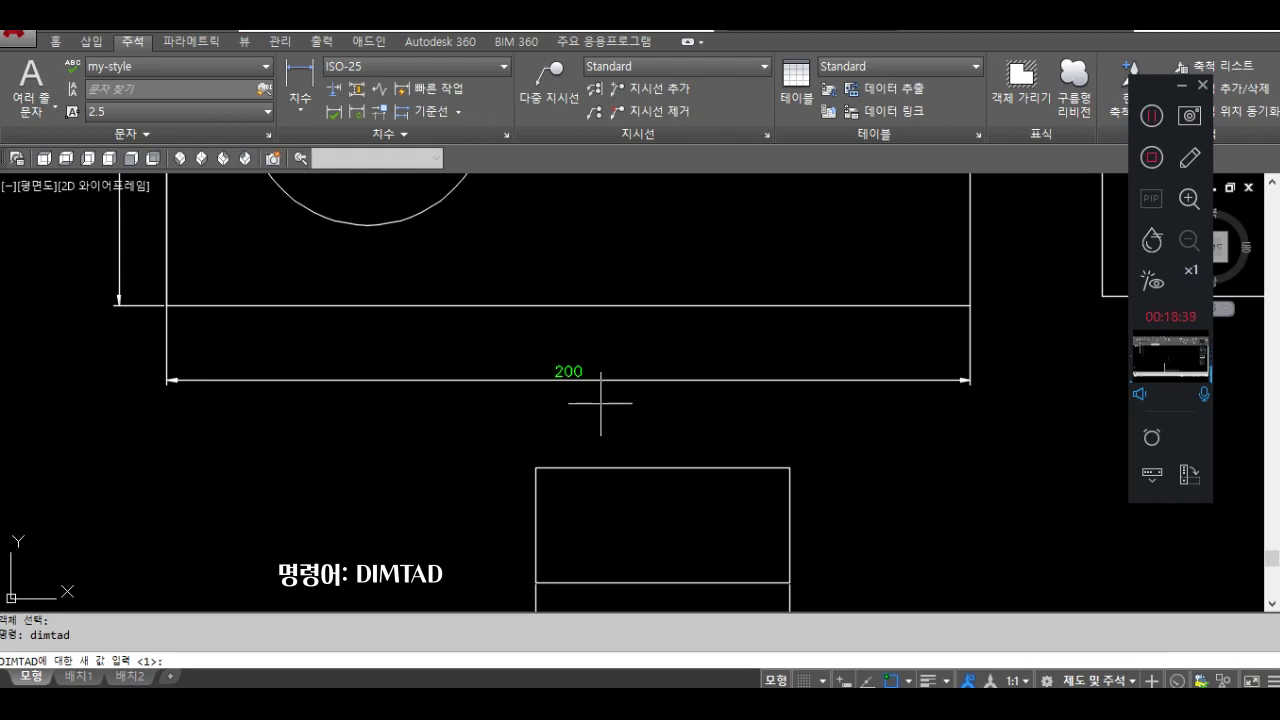
pyautogui.press('Return')
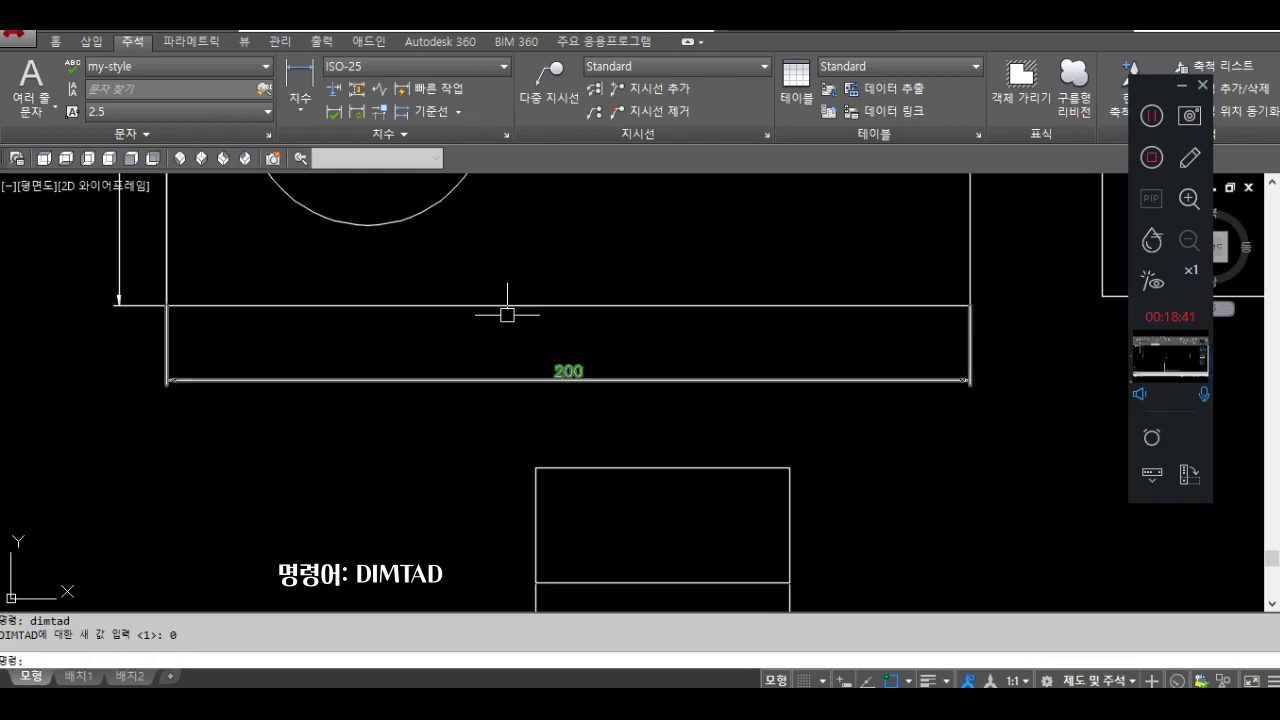
pyautogui.click(370, 118)
pyautogui.click(570, 382)
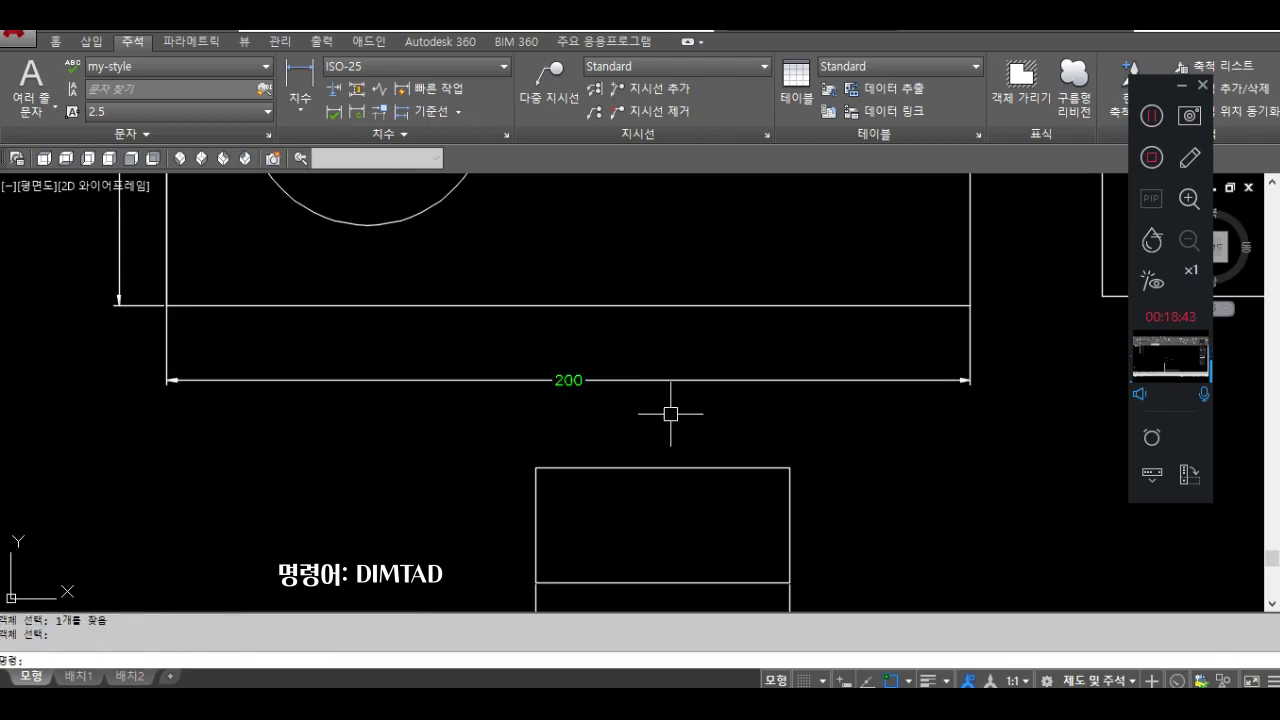
# Set DIMTAD to 1 and update the 200 dimension so its text sits above the dimension line.
pyautogui.scroll(3, 525, 378)
pyautogui.scroll(-1, 625, 388)
pyautogui.moveTo(662, 432)
pyautogui.mouseDown(button='middle')
pyautogui.moveTo(557, 449)
pyautogui.moveTo(561, 421)
pyautogui.mouseUp(button='middle')
pyautogui.write('d')
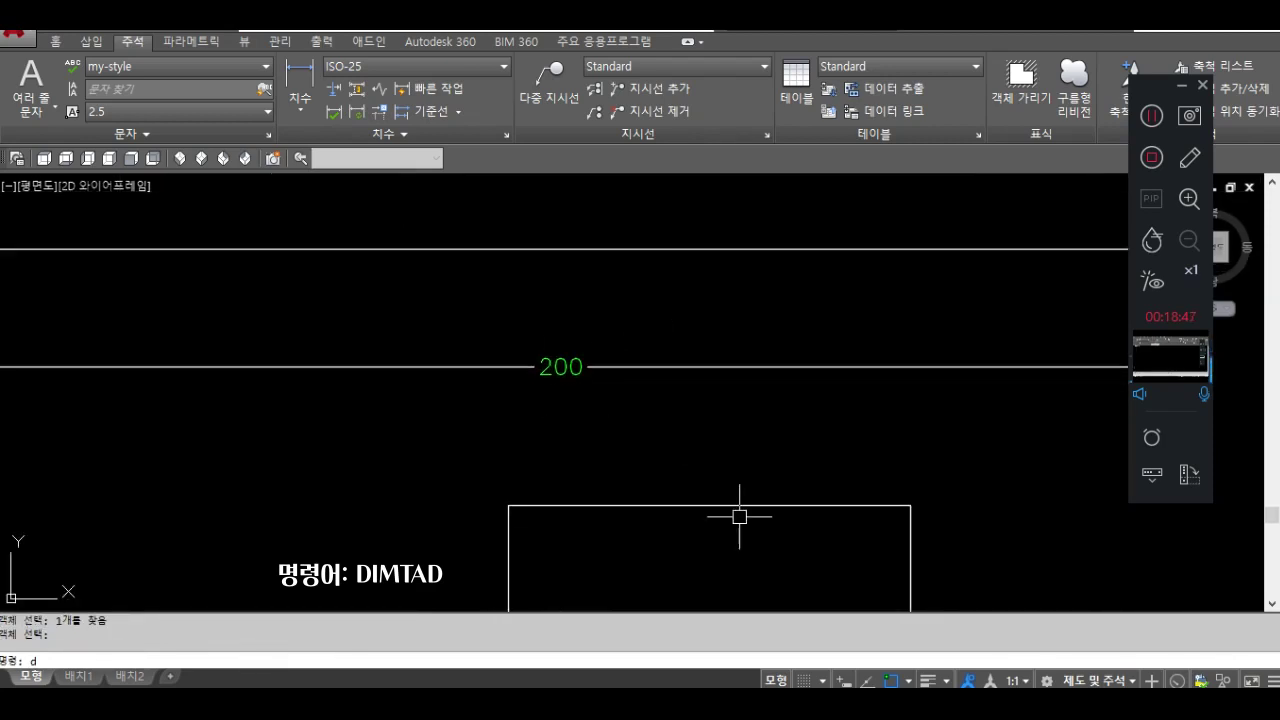
pyautogui.write('imtad')
pyautogui.press('Return')
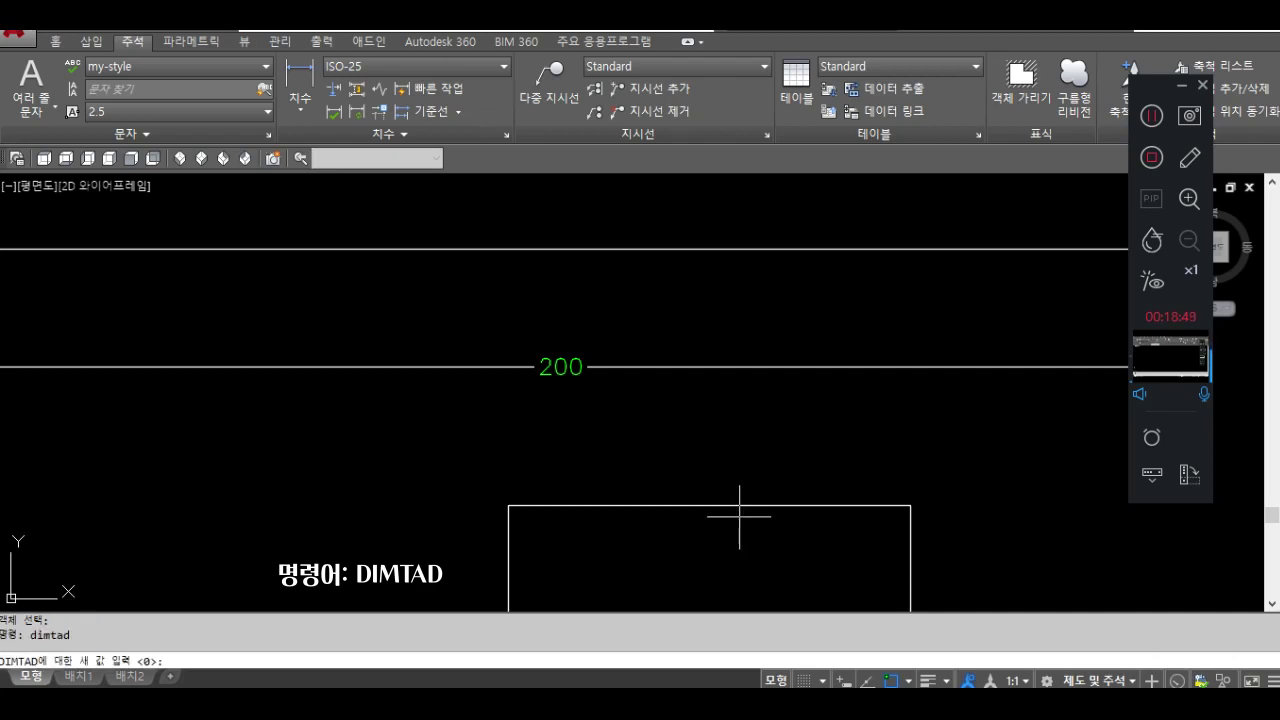
pyautogui.write('1')
pyautogui.press('Return')
pyautogui.click(357, 111)
pyautogui.click(561, 367)
pyautogui.press('Return')
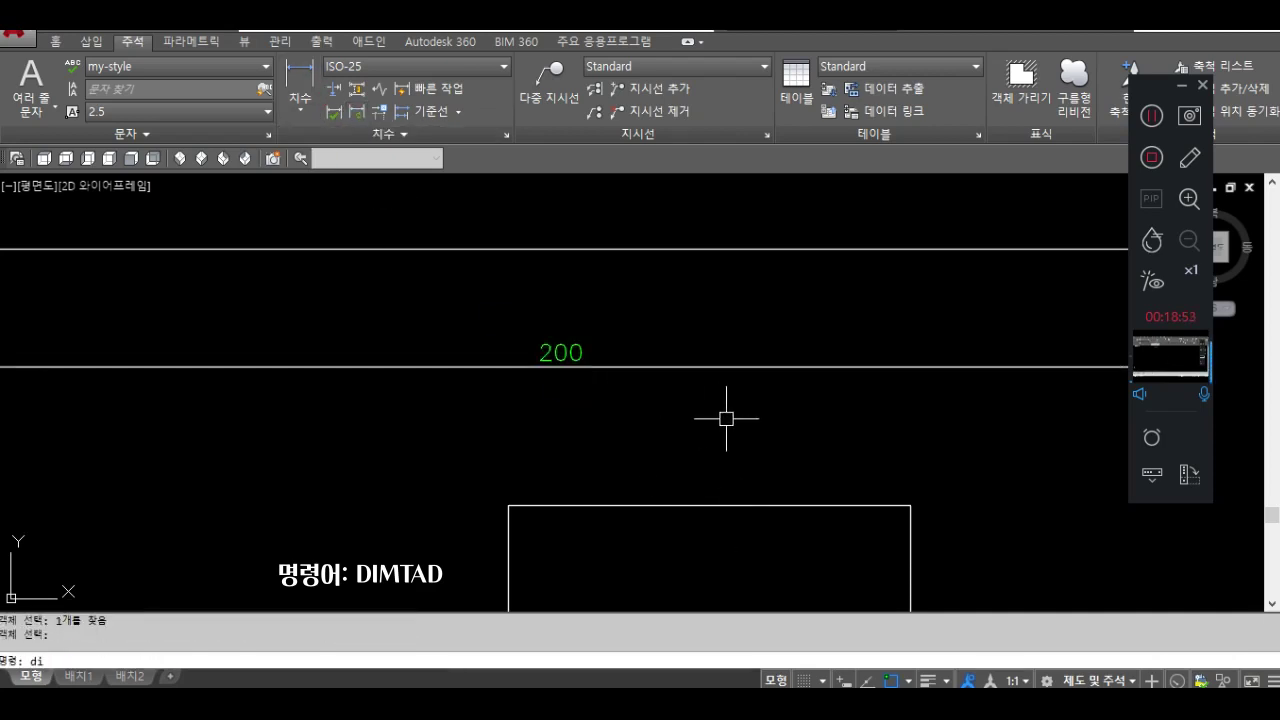
# Enter 1 for DIMTAD again and reapply the dimension settings to the 200 dimension.
pyautogui.press('Return')
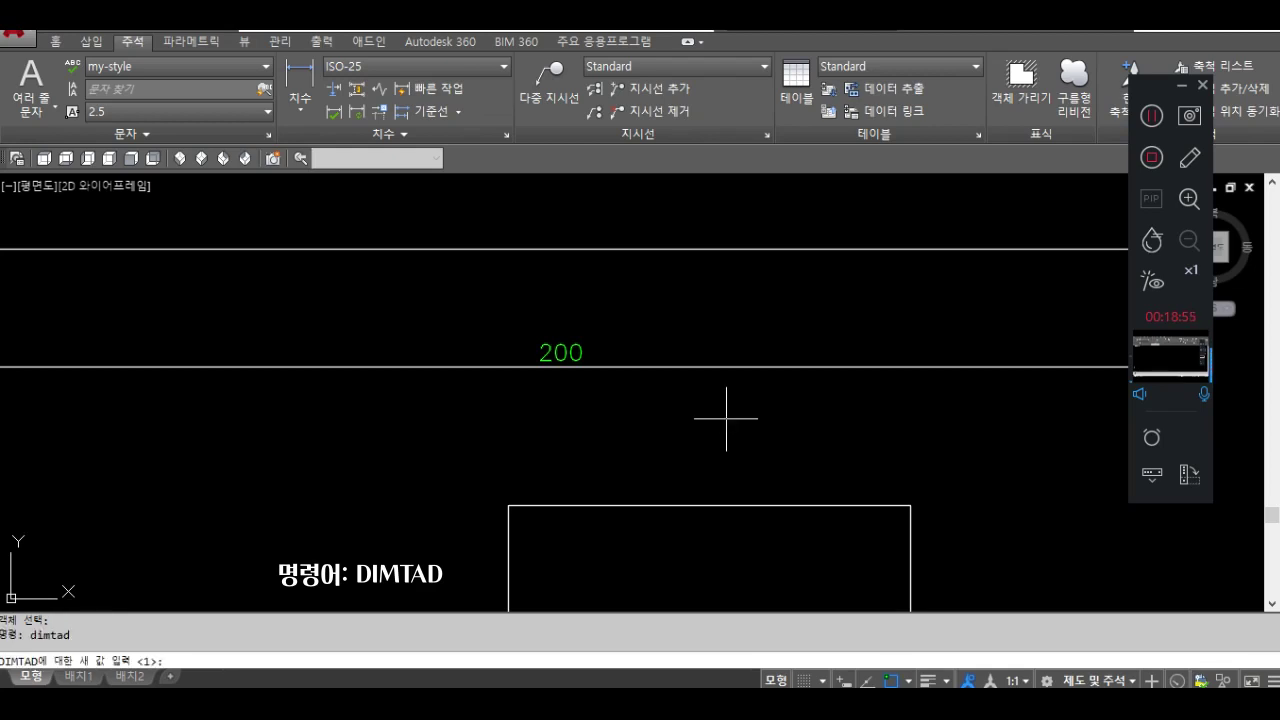
pyautogui.write('1')
pyautogui.press('Return')
pyautogui.click(357, 111)
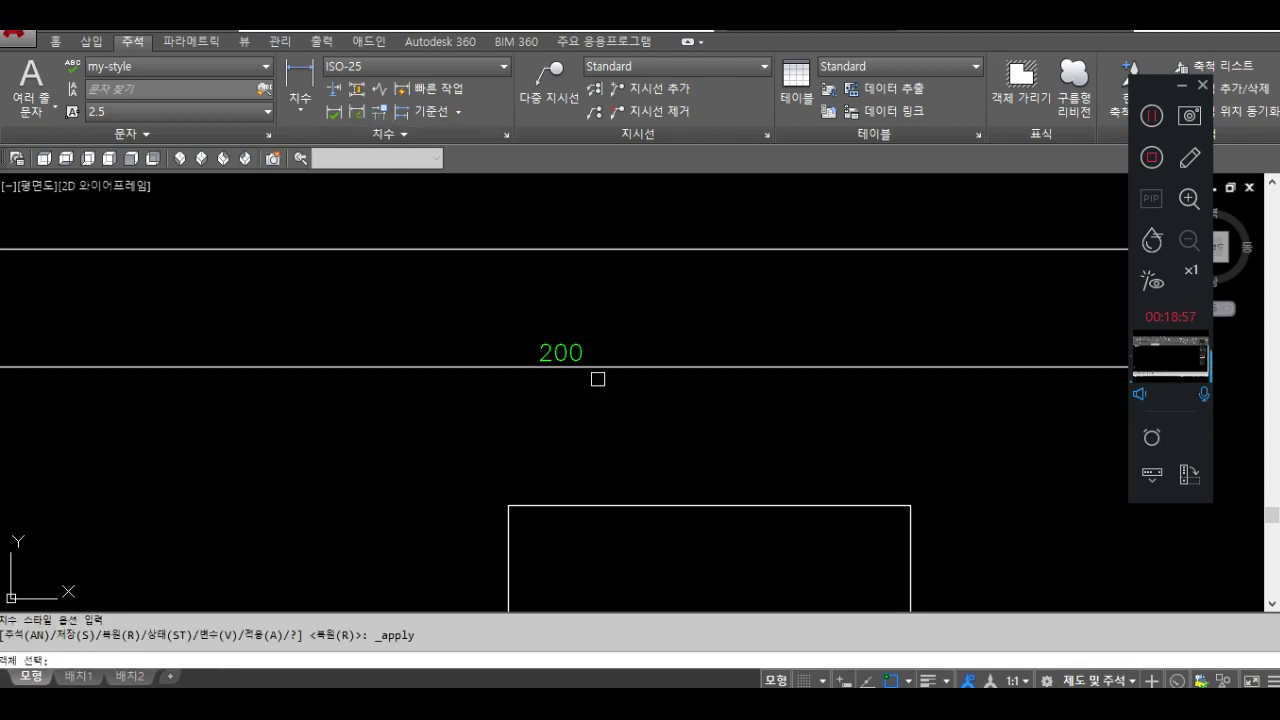
pyautogui.click(600, 368)
pyautogui.press('Return')
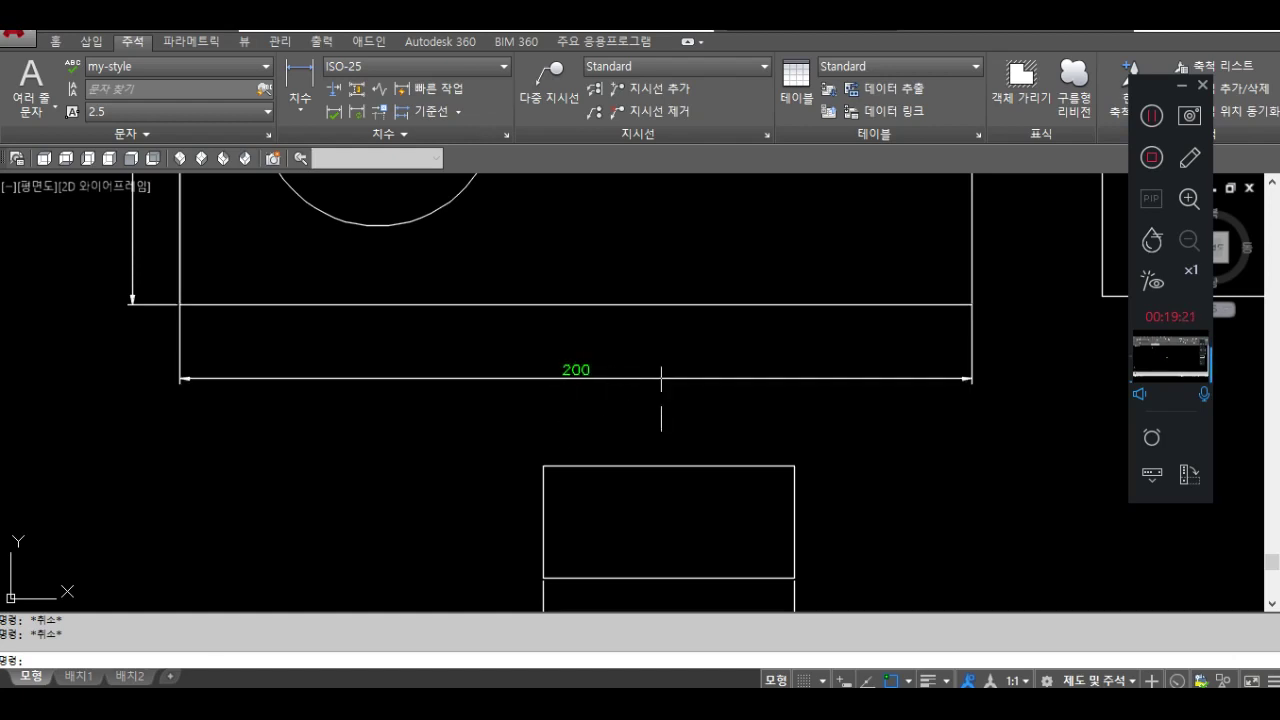
# Set the DIMJUST horizontal text position variable to 1 and apply it to the 200 dimension.
pyautogui.write('imjust')
pyautogui.press('Return')
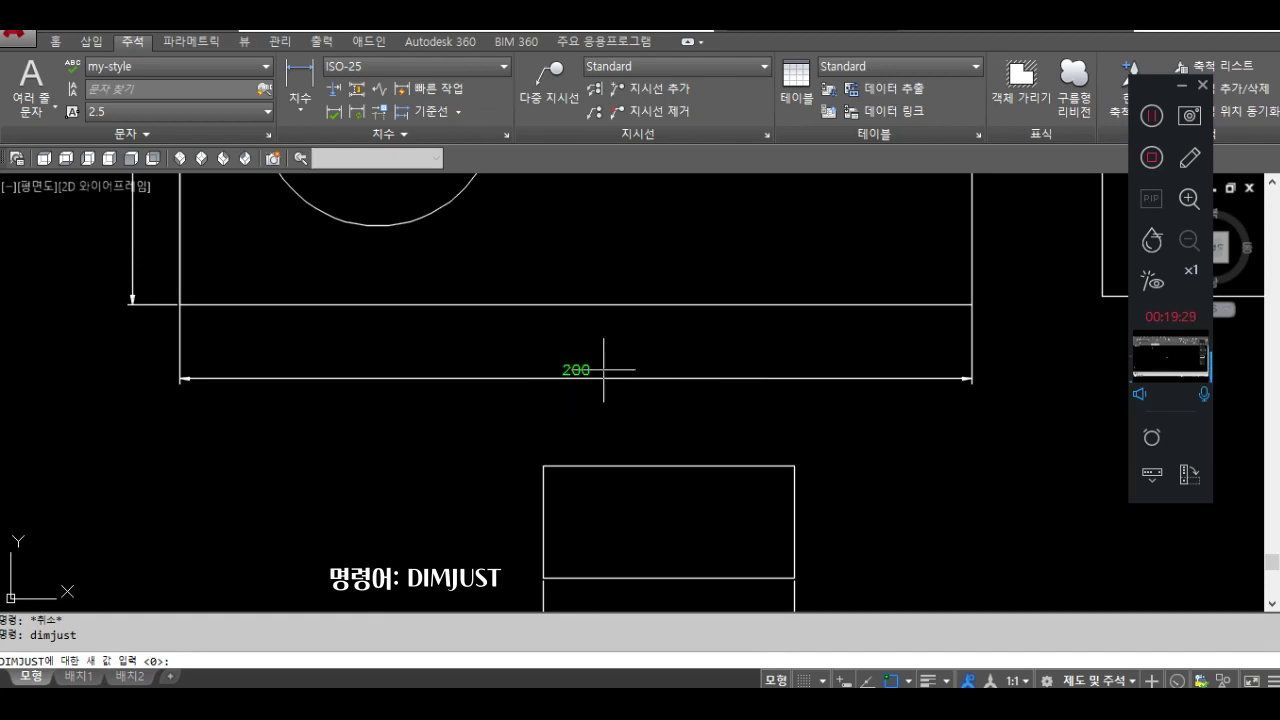
pyautogui.write('2')
pyautogui.press('Return')
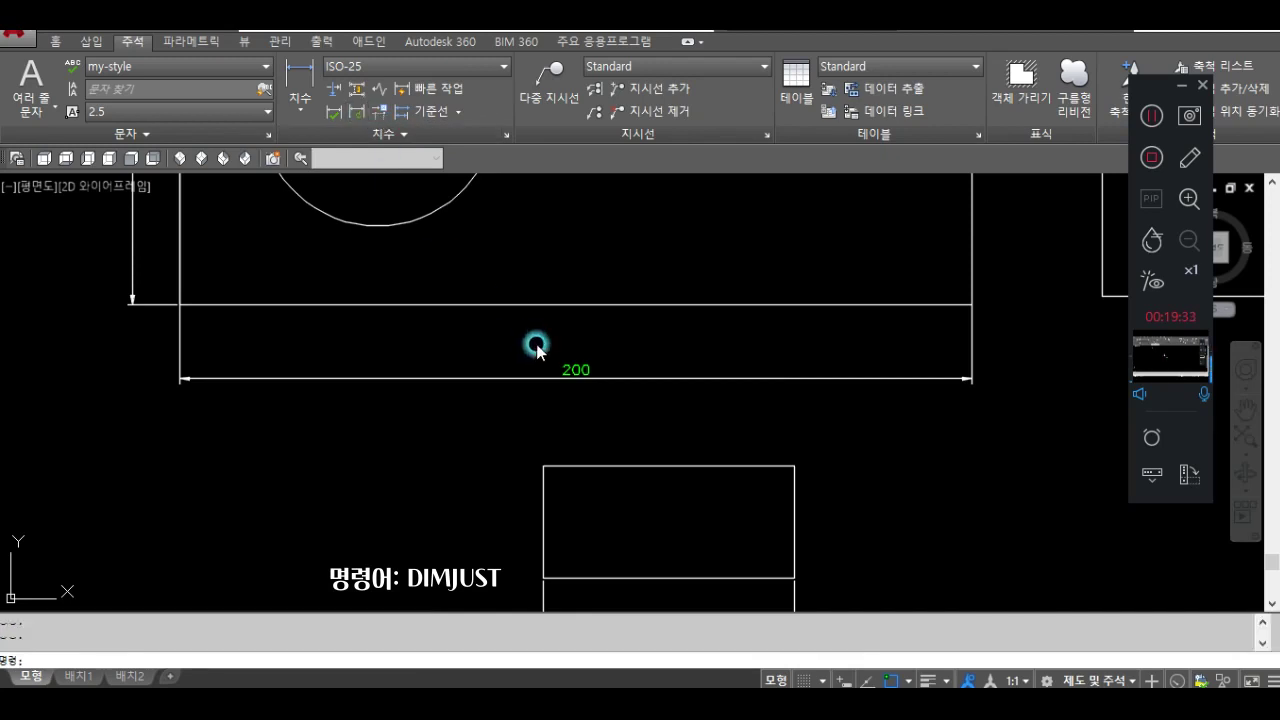
pyautogui.click(572, 378)
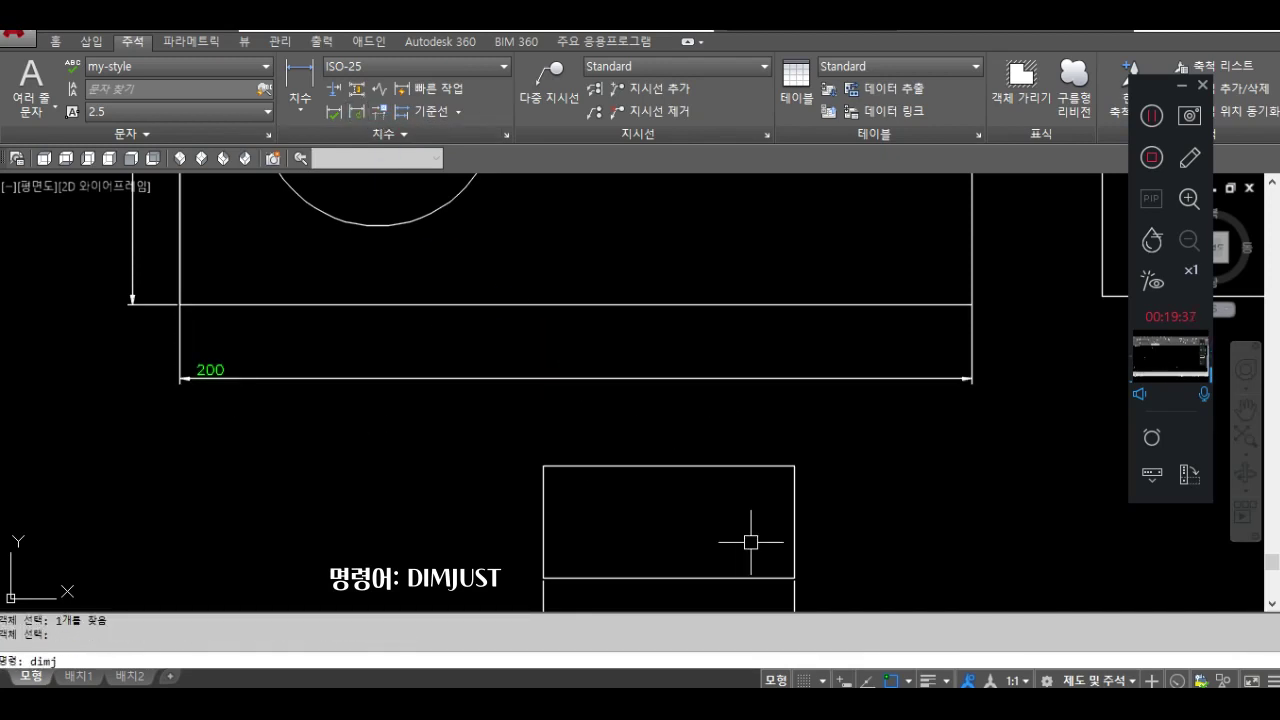
# Set DIMJUST to 2 and update the 200 dimension to place its text beside the second extension line.
pyautogui.write('t')
pyautogui.press('Return')
pyautogui.write('2')
pyautogui.press('Return')
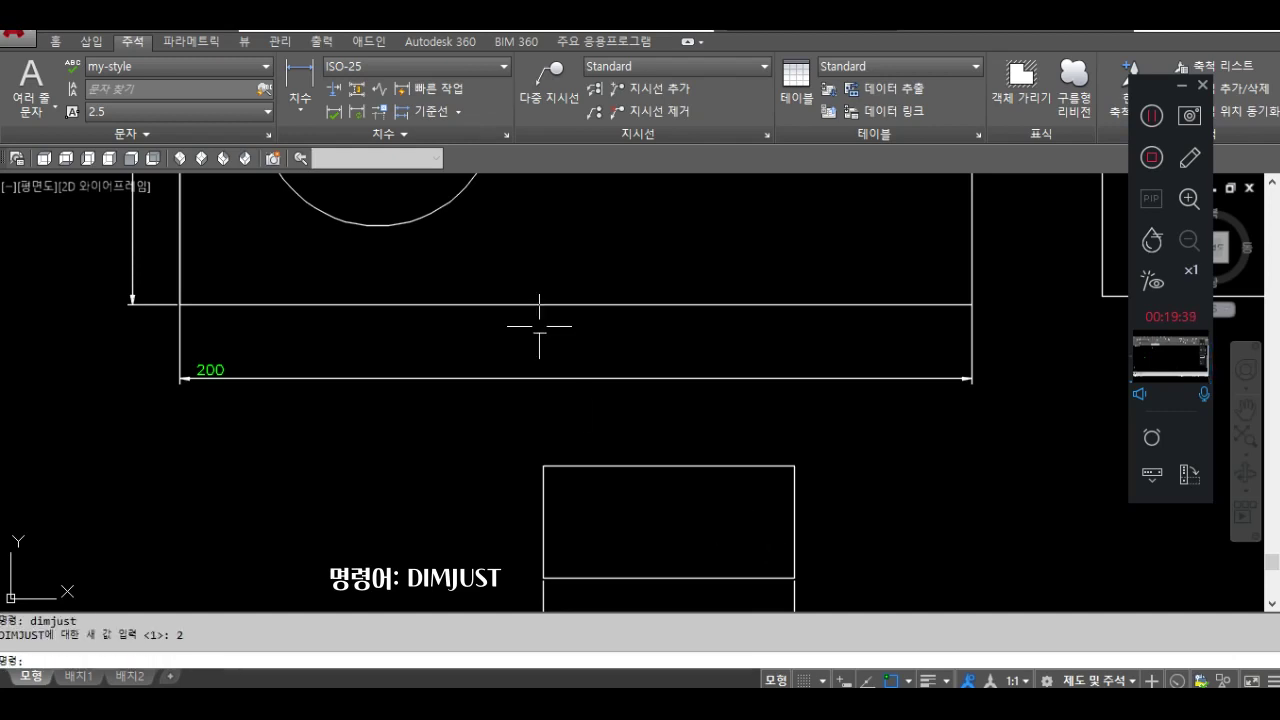
pyautogui.click(381, 114)
pyautogui.click(219, 375)
pyautogui.press('Return')
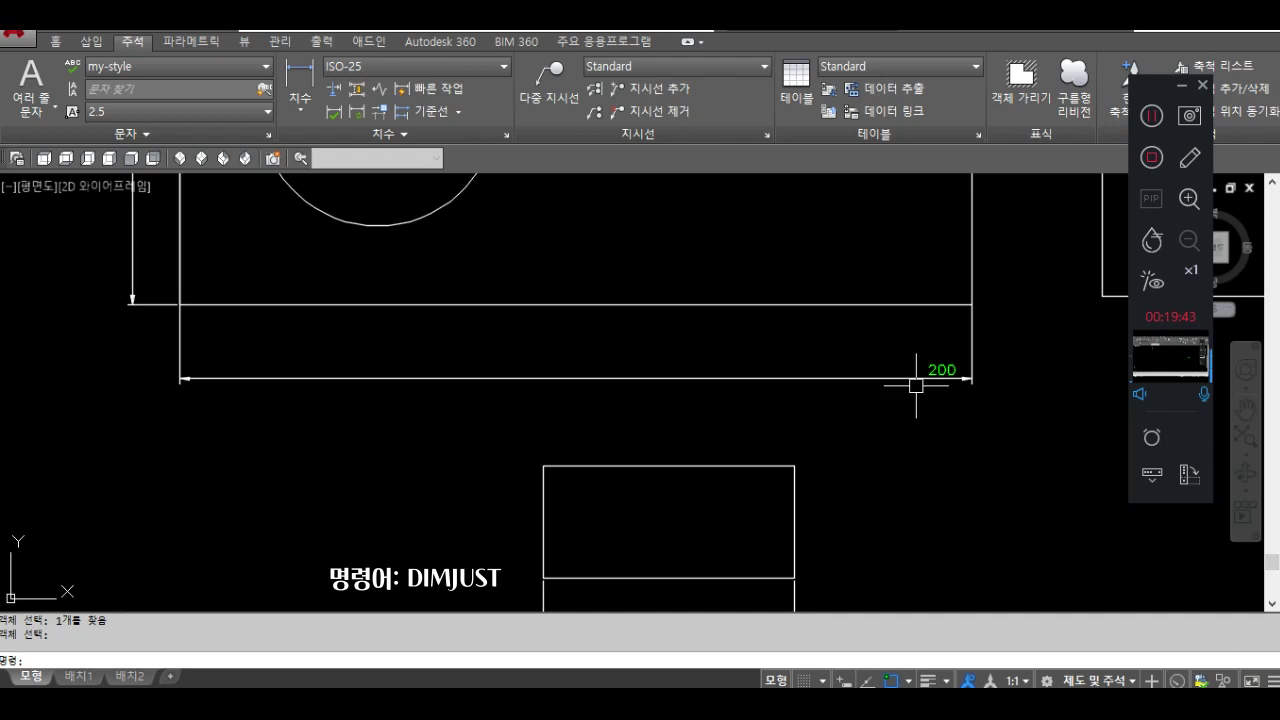
# Set DIMJUST to 3 and update the 200 dimension to align its text along the first extension line.
pyautogui.write('dimjust')
pyautogui.press('Return')
pyautogui.write('0')
pyautogui.press('Return')
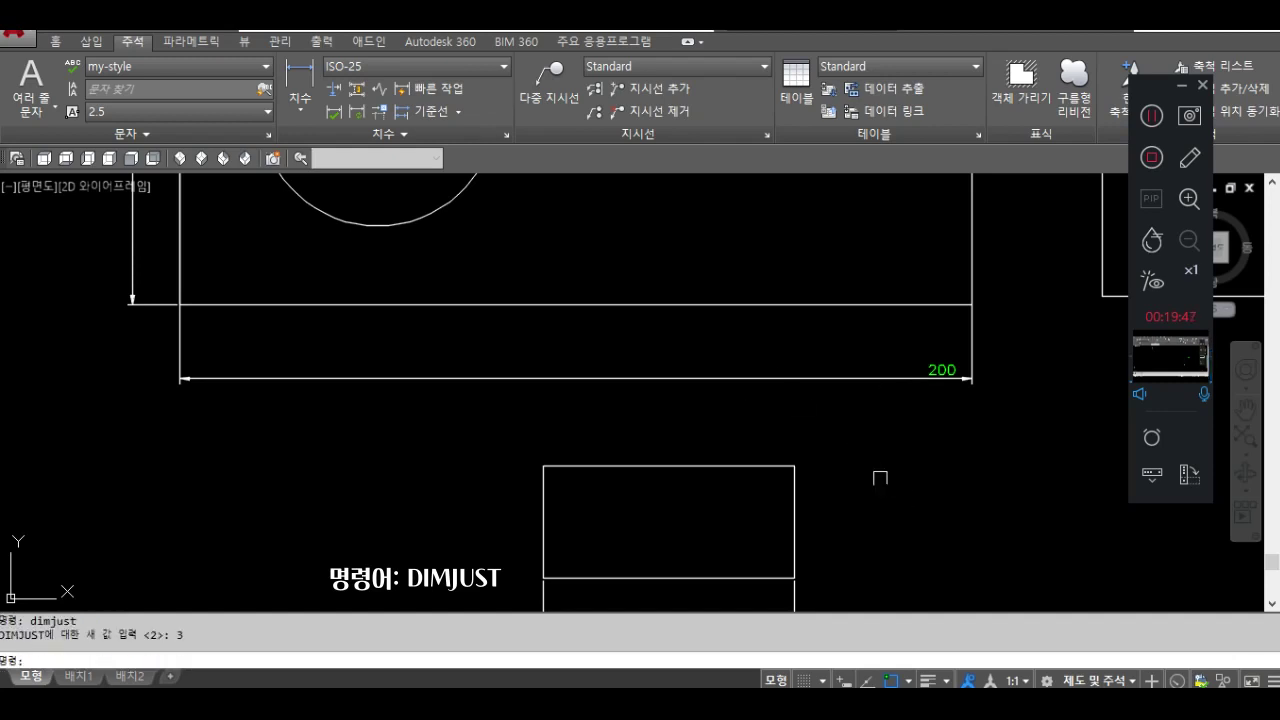
pyautogui.click(355, 111)
pyautogui.click(892, 365)
pyautogui.press('Return')
# Set DIMJUST to 4 and update the 200 dimension to align its text along the second extension line.
pyautogui.write('dimjust')
pyautogui.press('Return')
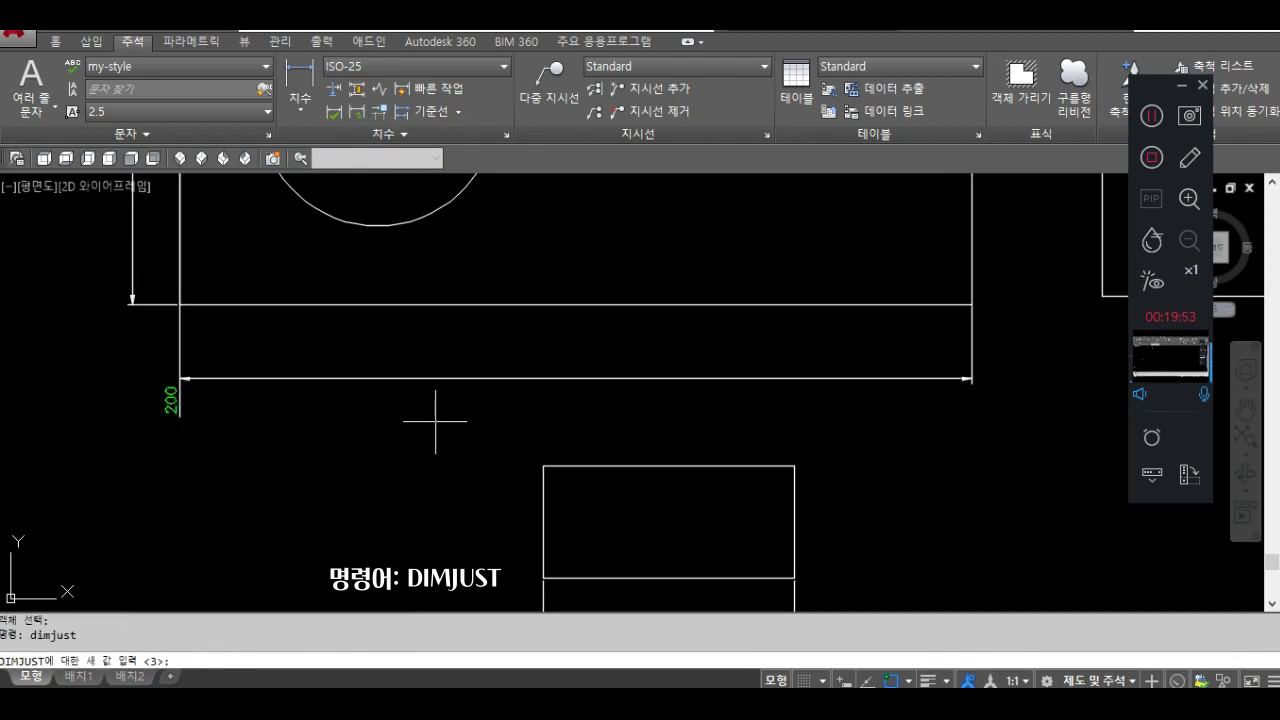
pyautogui.write('4')
pyautogui.press('Return')
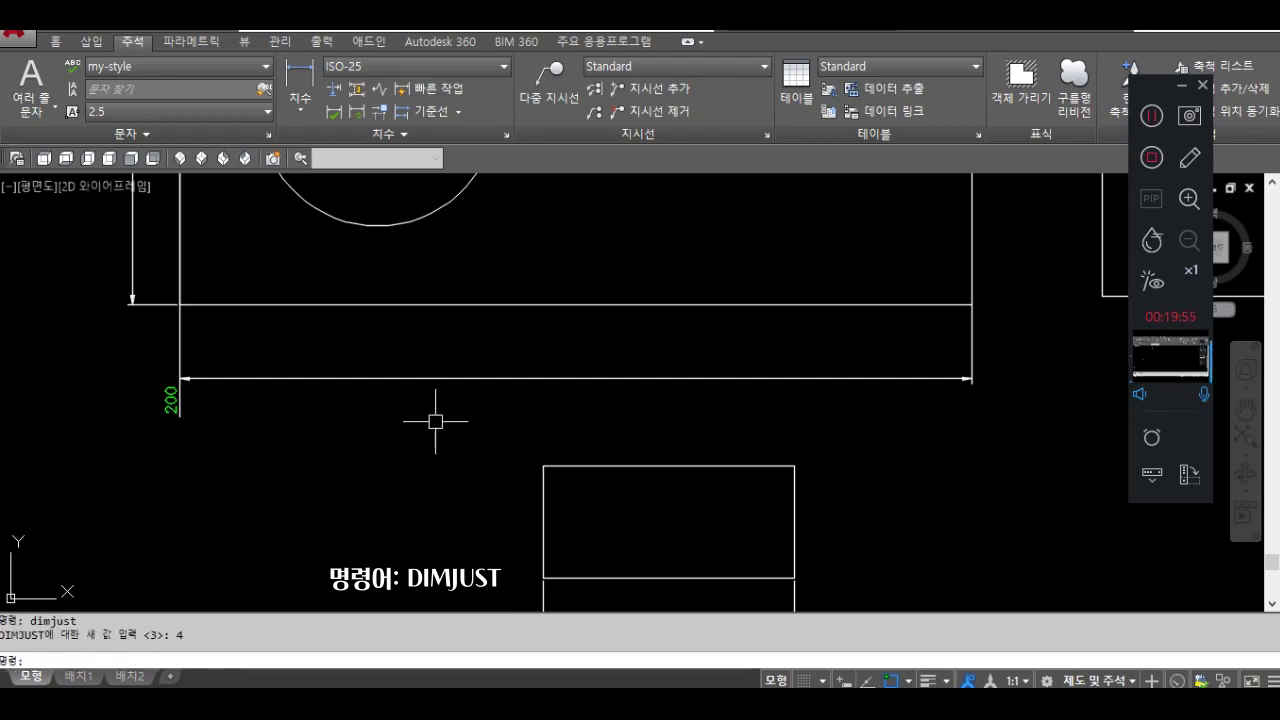
pyautogui.click(334, 127)
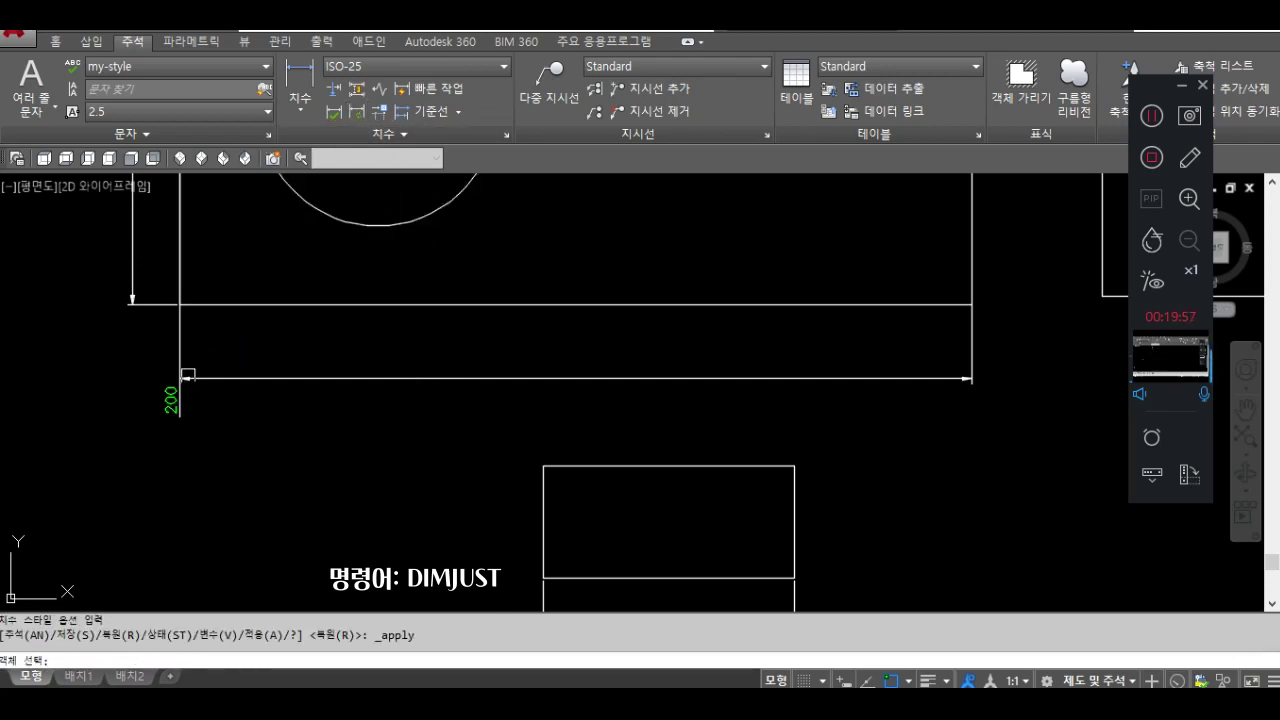
pyautogui.click(185, 377)
pyautogui.click(1151, 157)
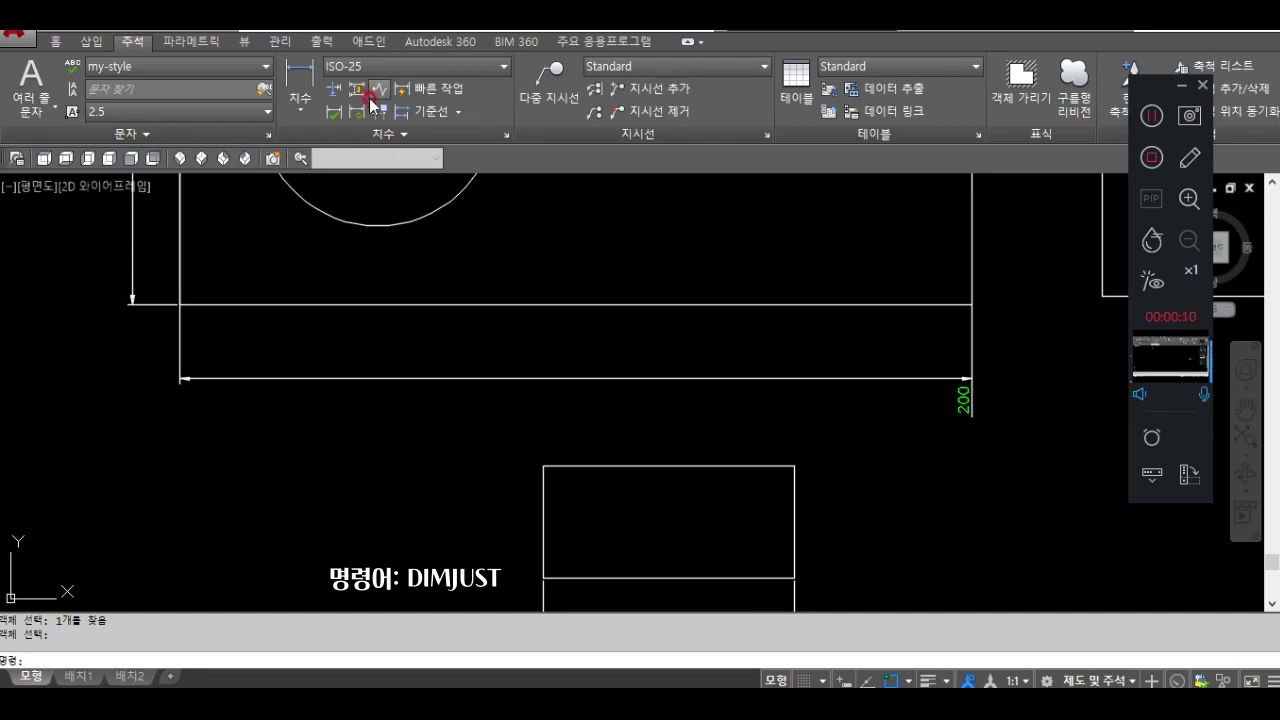
pyautogui.click(298, 91)
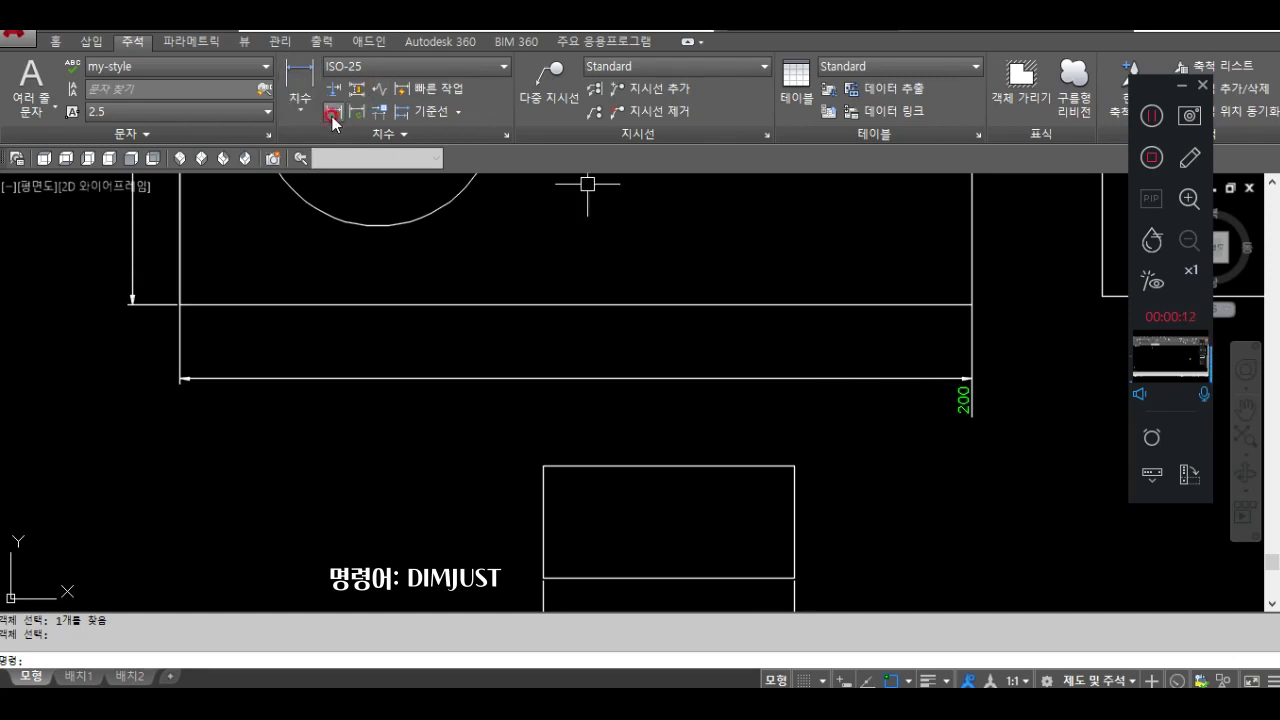
pyautogui.click(920, 379)
pyautogui.press('Return')
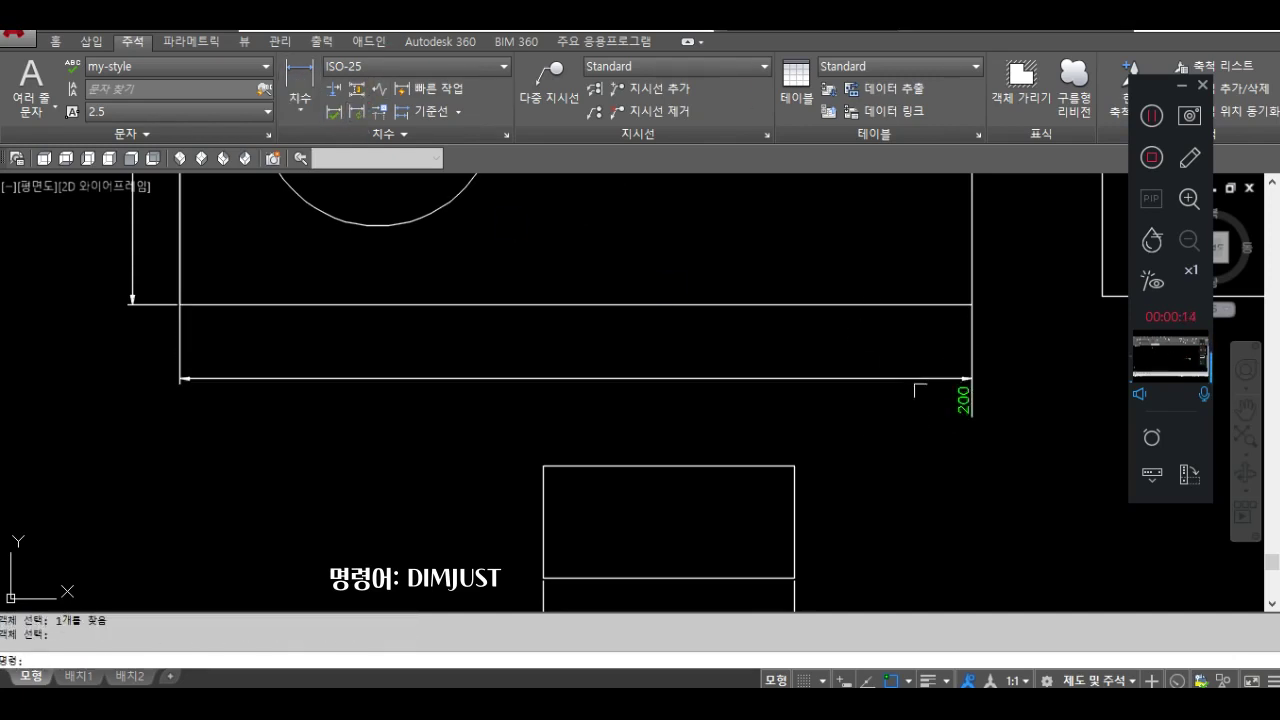
# Set DIMJUST to 0 and update the 200 dimension to center its text above the dimension line.
pyautogui.write('dimjust')
pyautogui.press('Return')
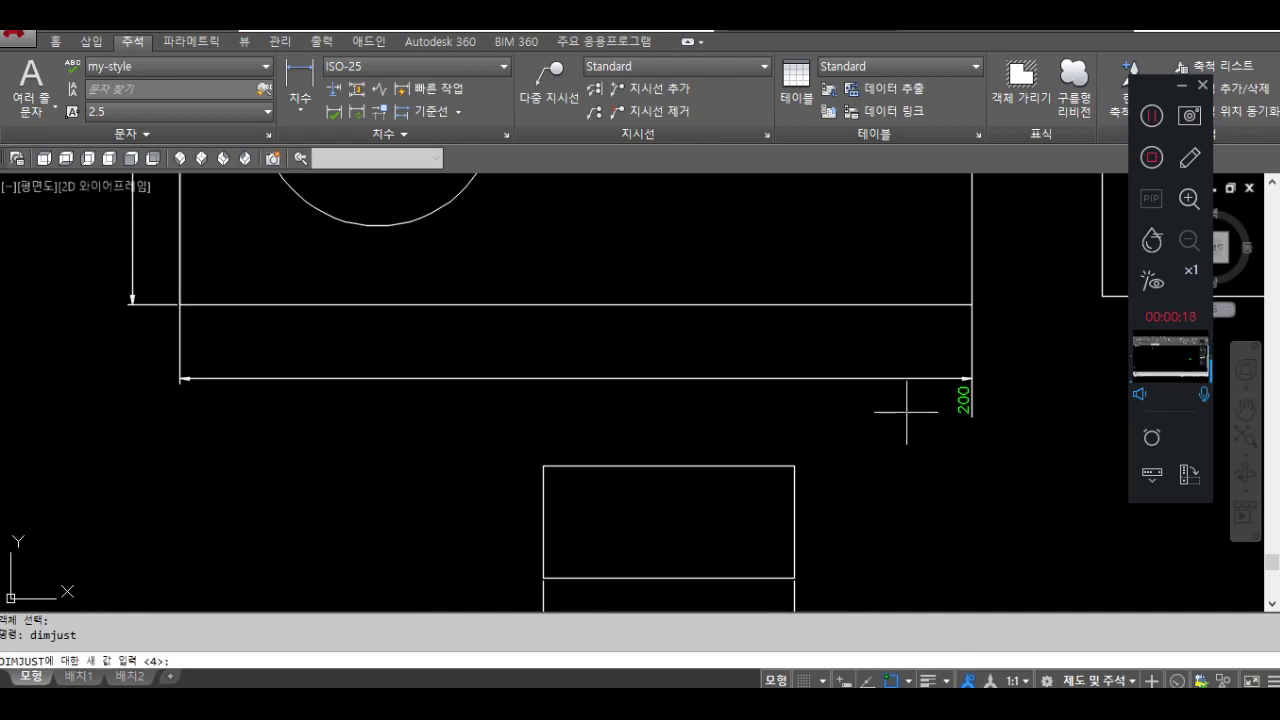
pyautogui.write('0')
pyautogui.press('Return')
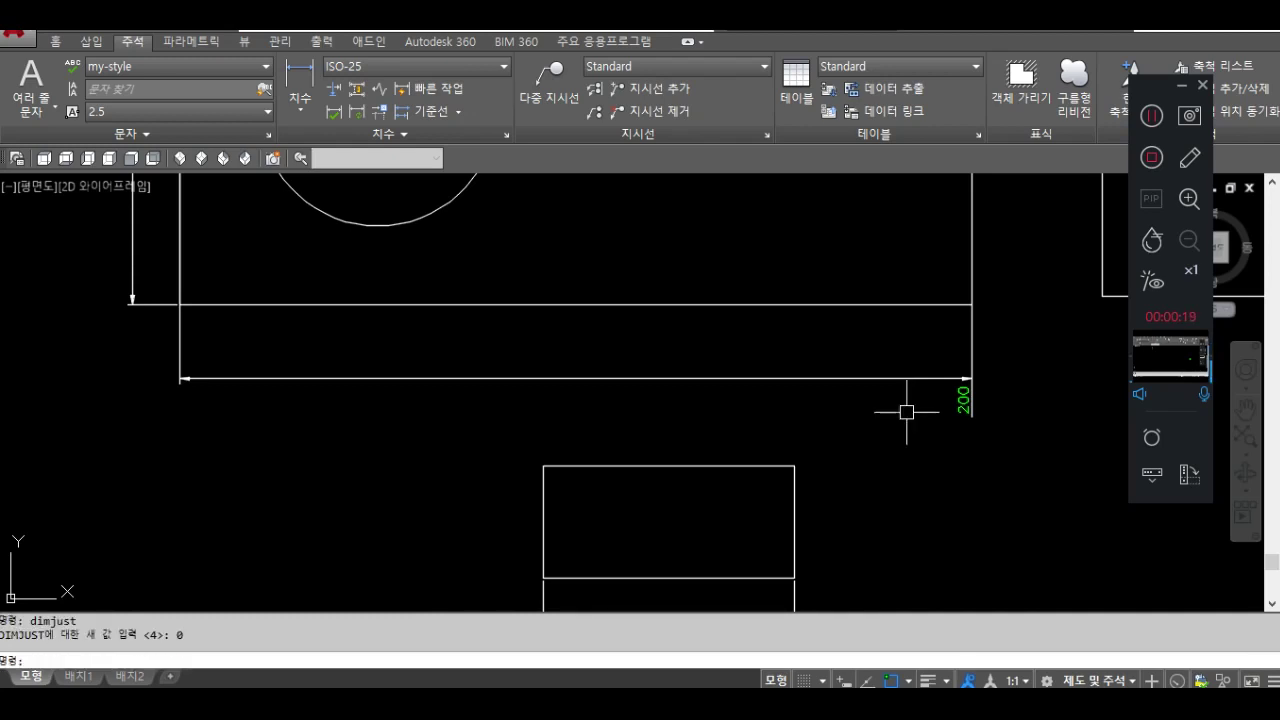
pyautogui.click(358, 118)
pyautogui.click(966, 400)
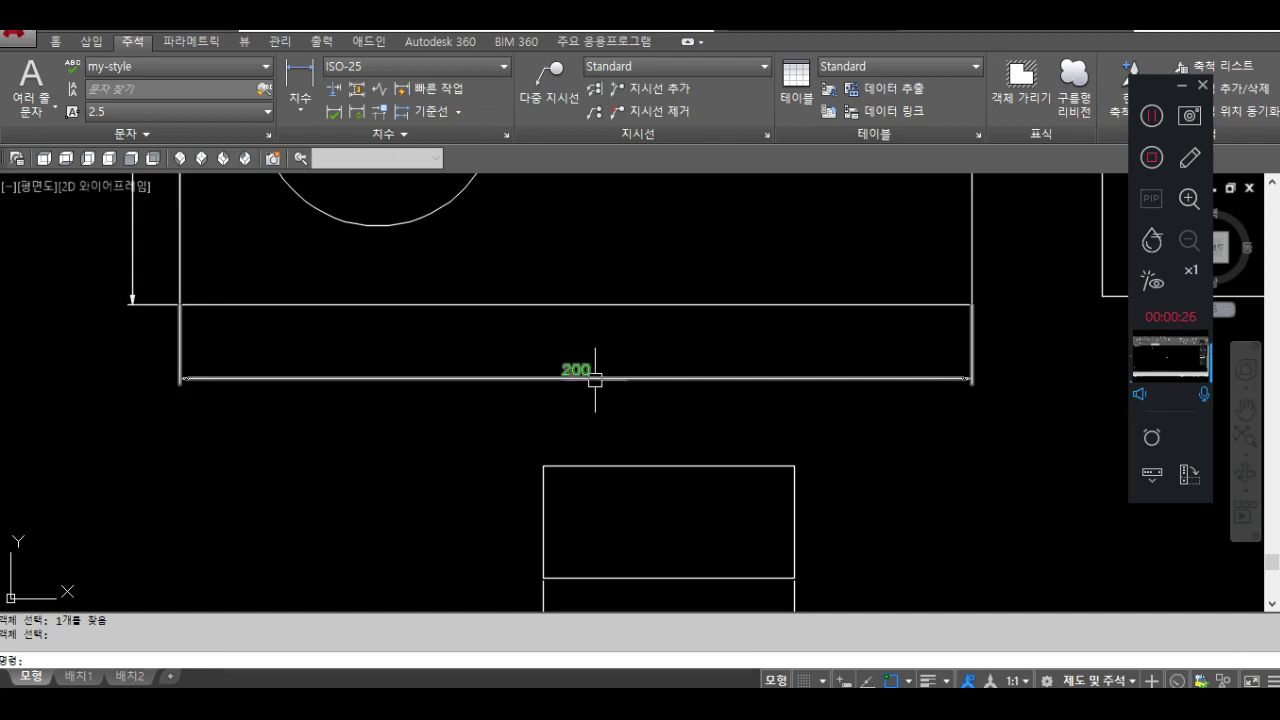
# Start entering the DIMTXTDIRECTION dimension text direction variable at the command prompt.
pyautogui.press('Escape')
pyautogui.press('Escape')
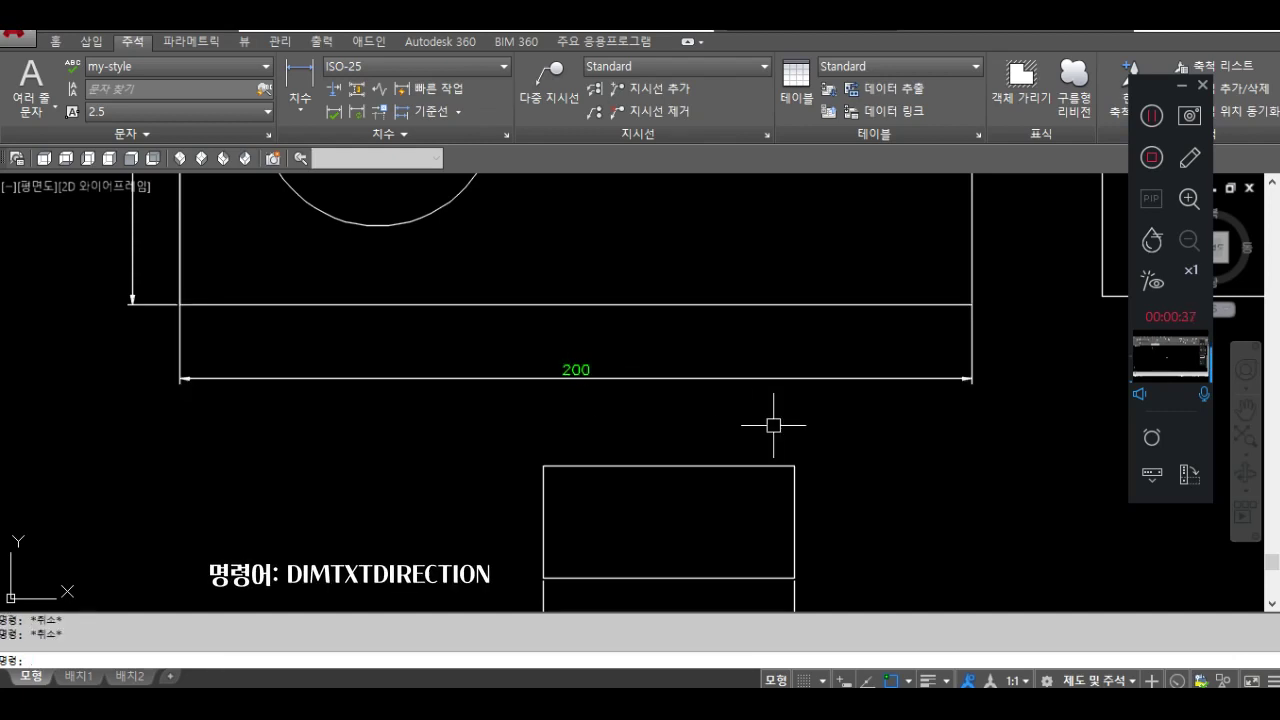
pyautogui.write('dim')
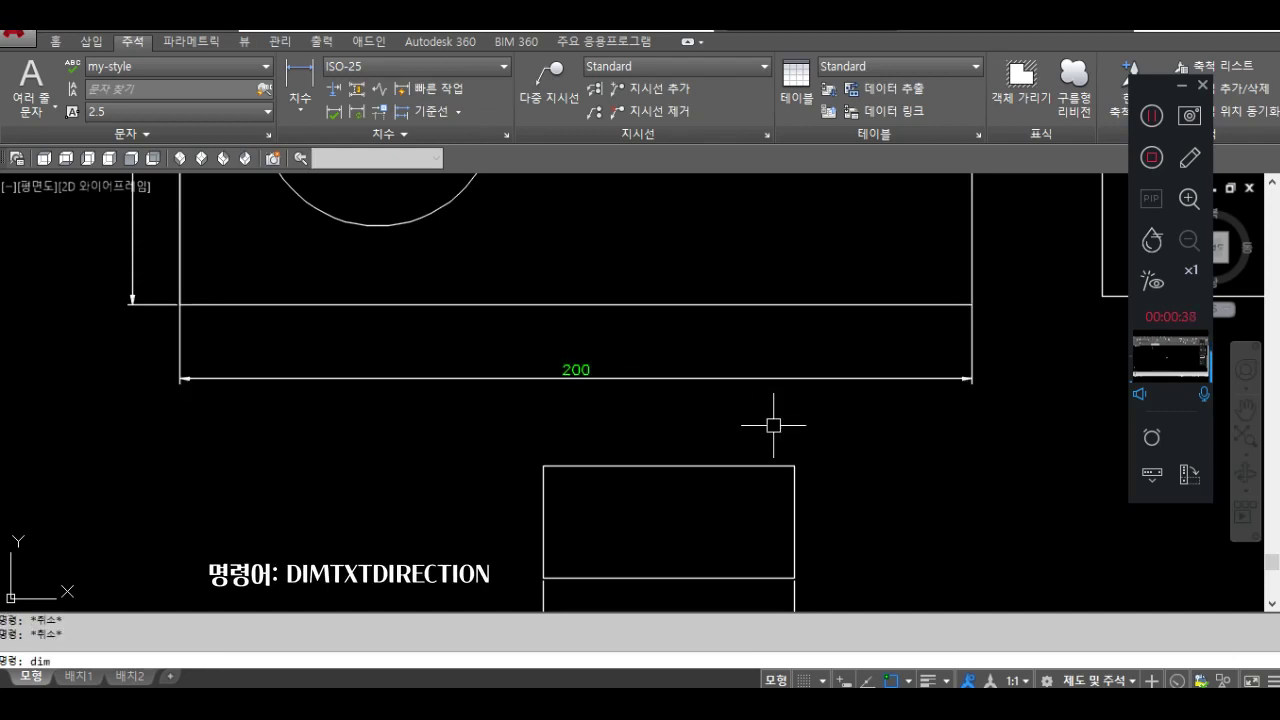
# Turn DIMTXTDIRECTION on and update the horizontal 200 dimension with that setting.
pyautogui.write('txtdirection')
pyautogui.press('Return')
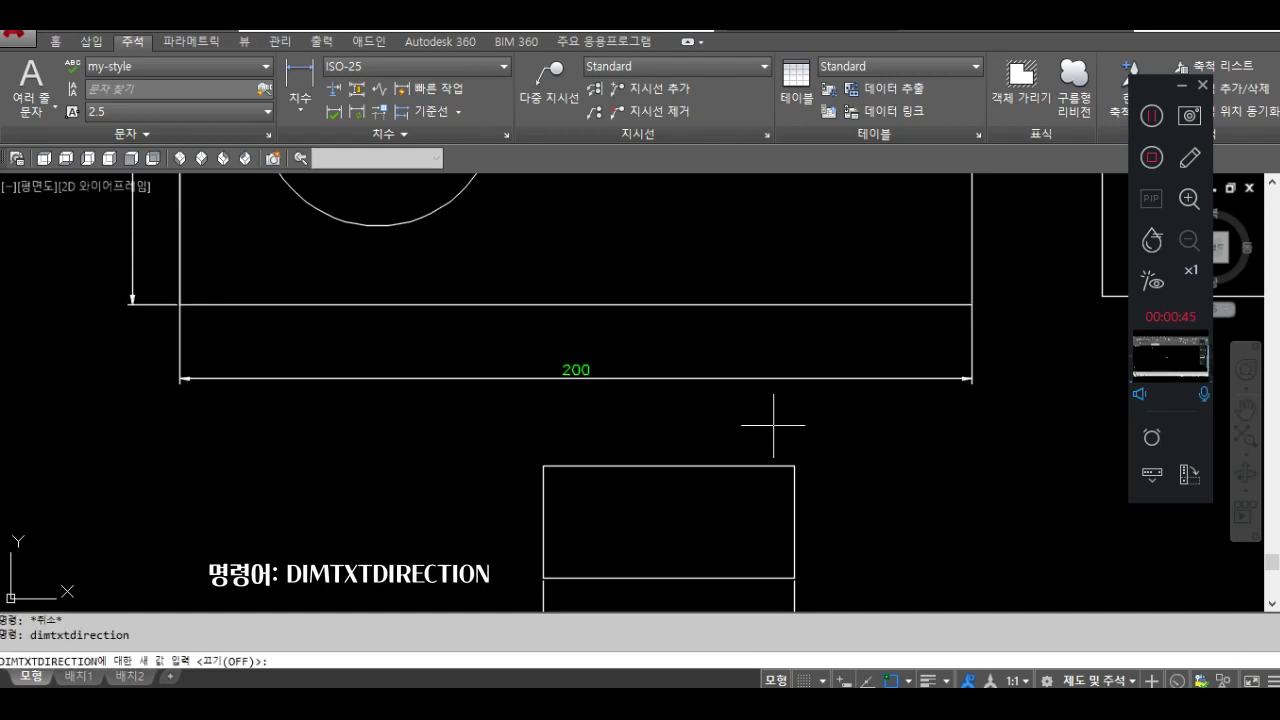
pyautogui.write('on')
pyautogui.press('Return')
pyautogui.click(370, 118)
pyautogui.click(606, 379)
pyautogui.press('Return')
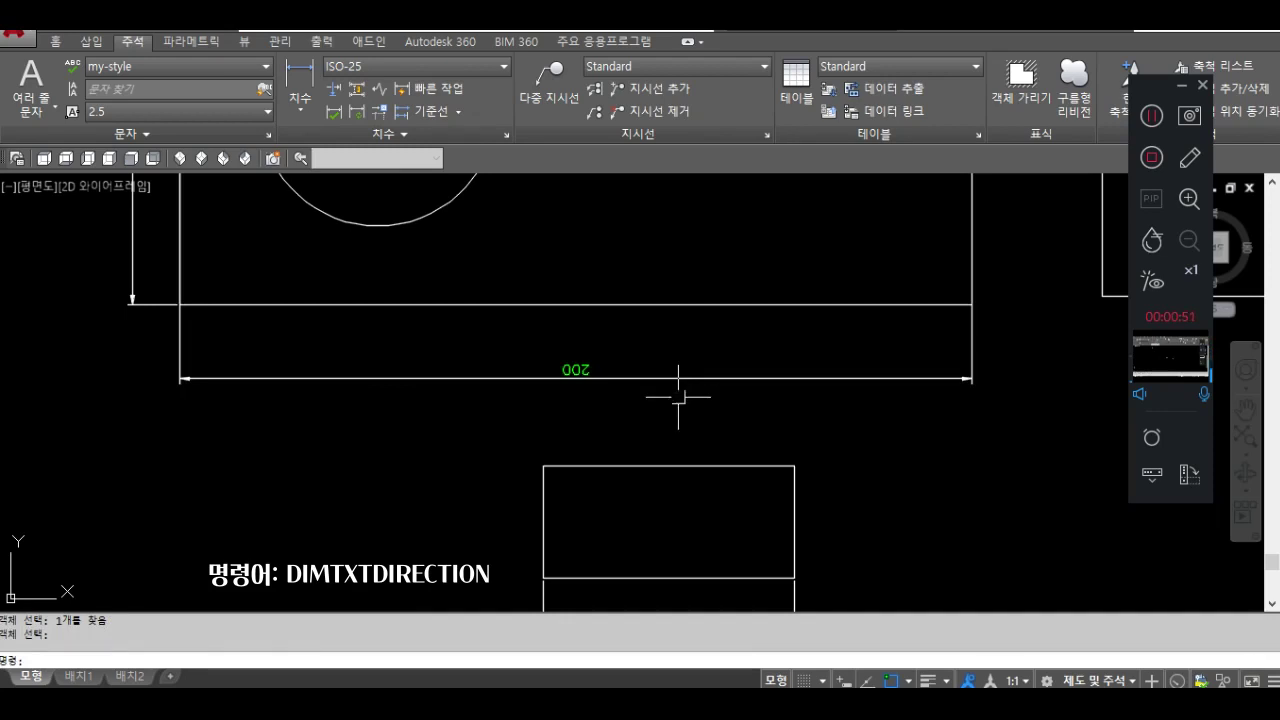
# Update the vertical 100 dimension beside the rectangle so it takes the reversed text direction.
pyautogui.moveTo(464, 394); pyautogui.dragTo(569, 523, button='middle')
pyautogui.click(358, 115)
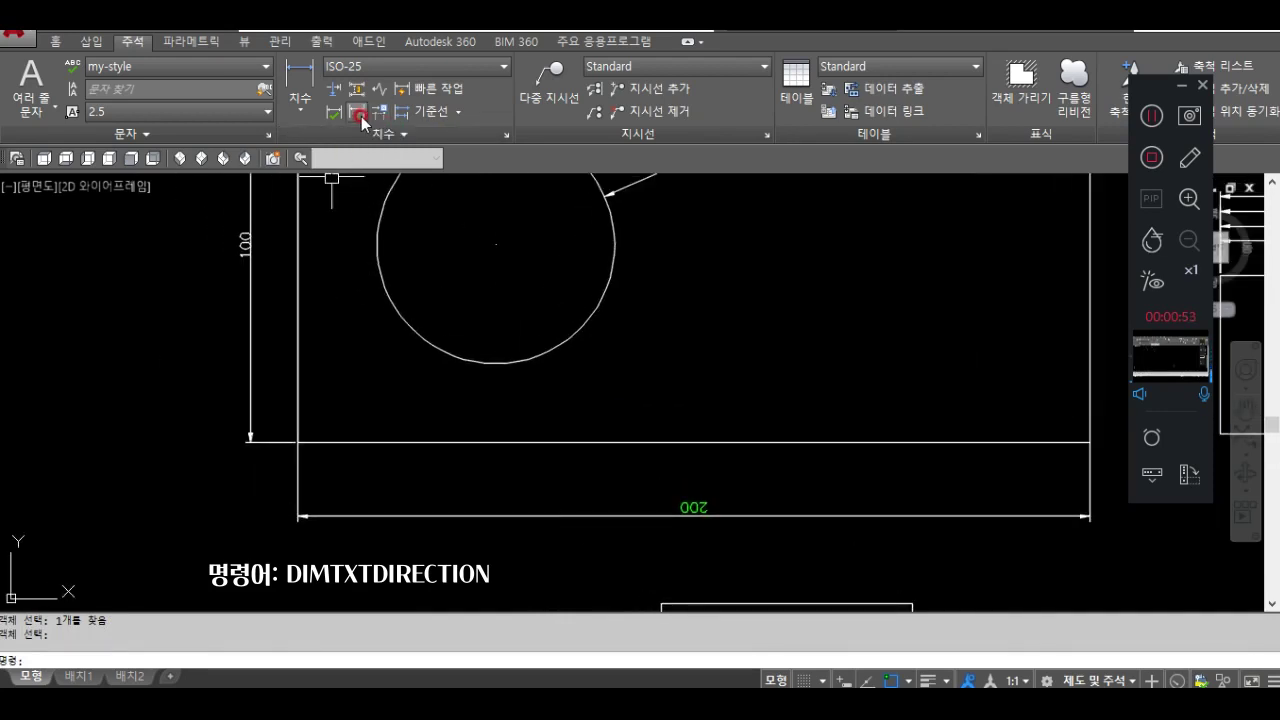
pyautogui.click(257, 237)
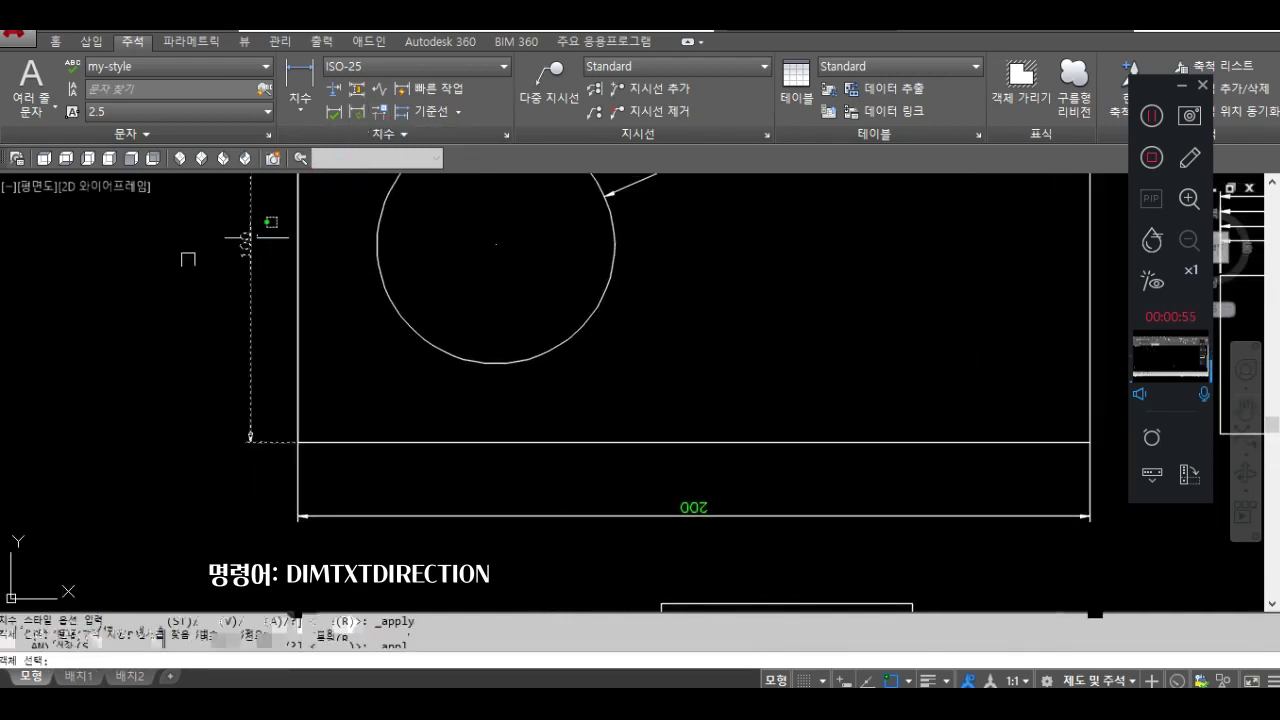
pyautogui.moveTo(363, 384); pyautogui.dragTo(337, 423, button='middle')
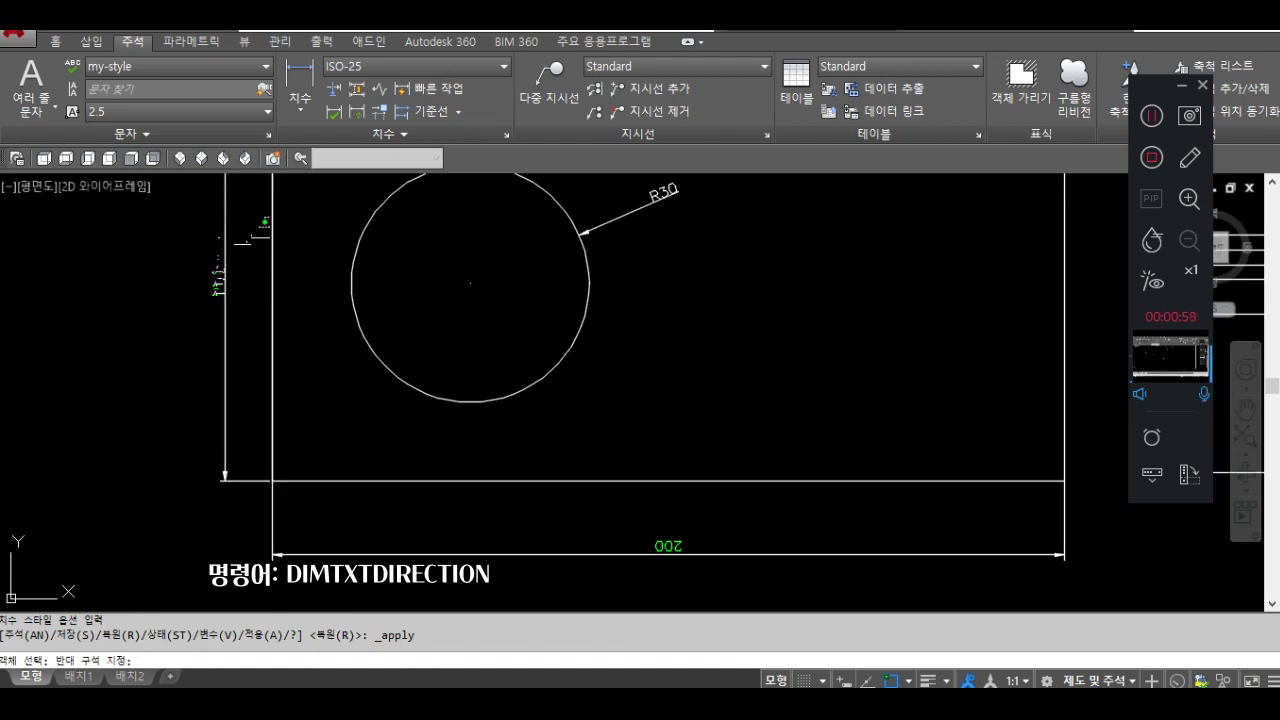
pyautogui.click(414, 499)
pyautogui.press('Return')
pyautogui.moveTo(431, 411); pyautogui.dragTo(374, 395, button='middle')
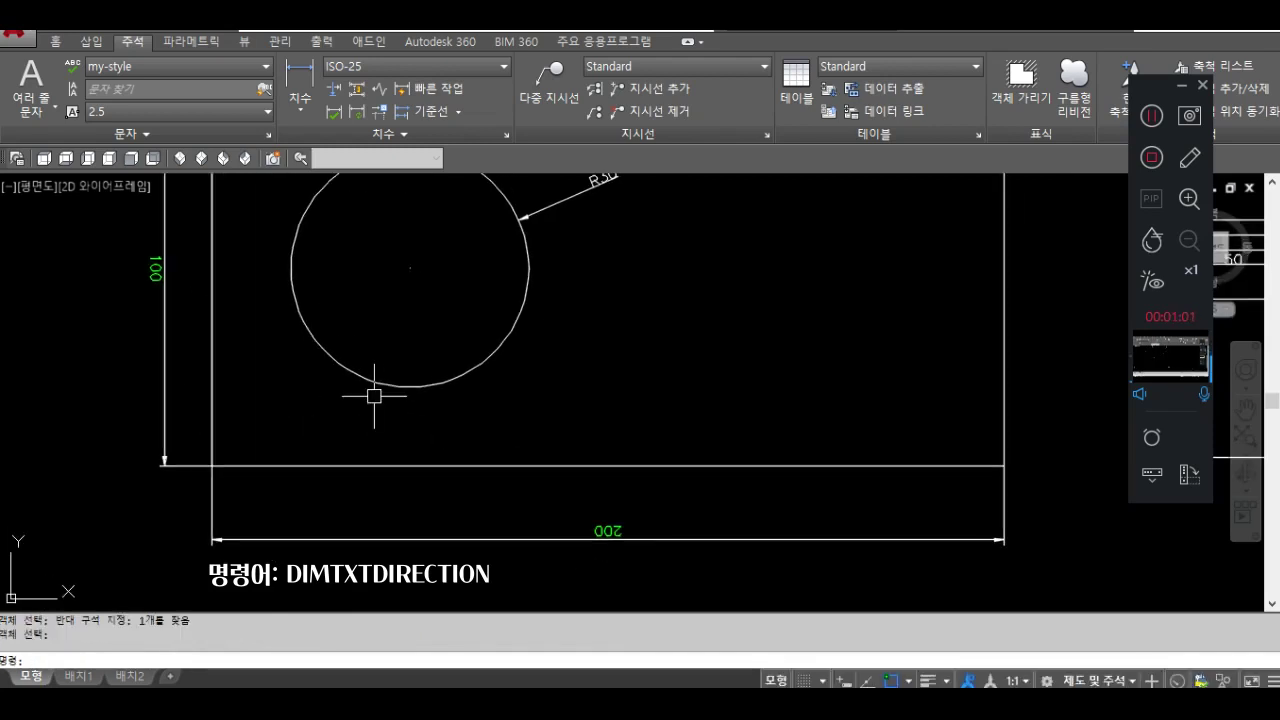
# Turn the DIMTXTDIRECTION system variable off.
pyautogui.write('dimt')
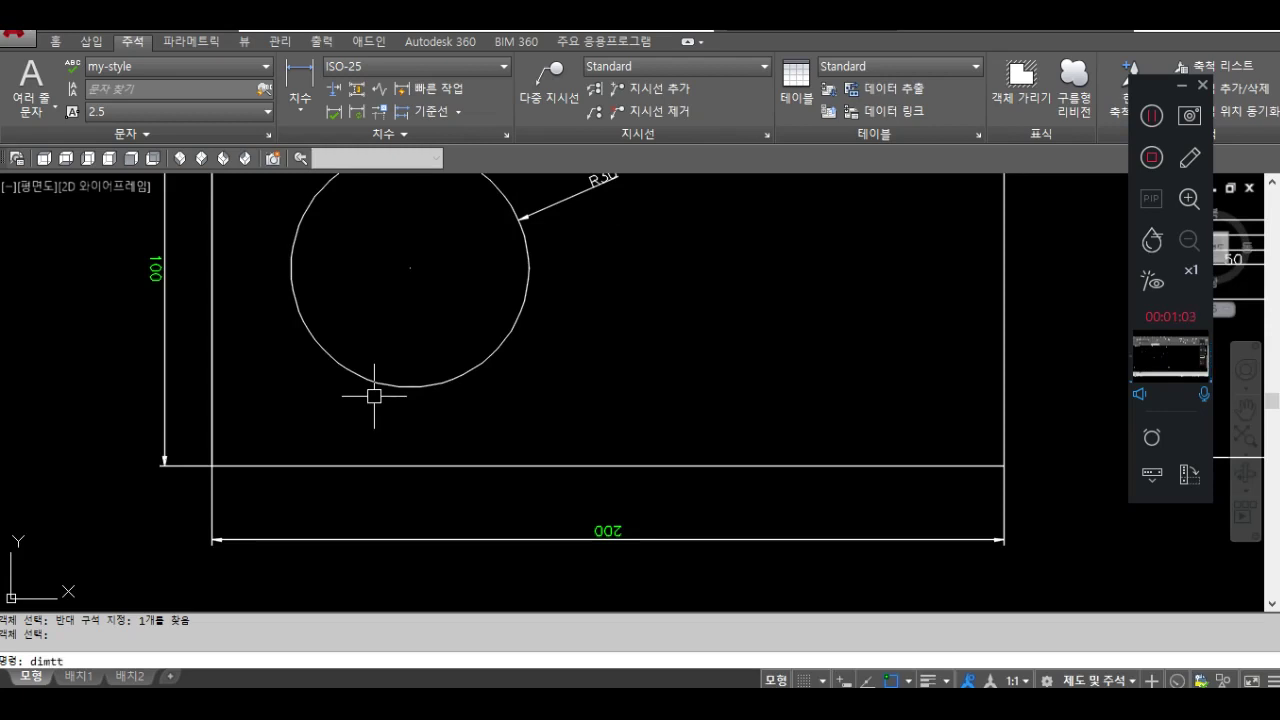
pyautogui.write('xtdi')
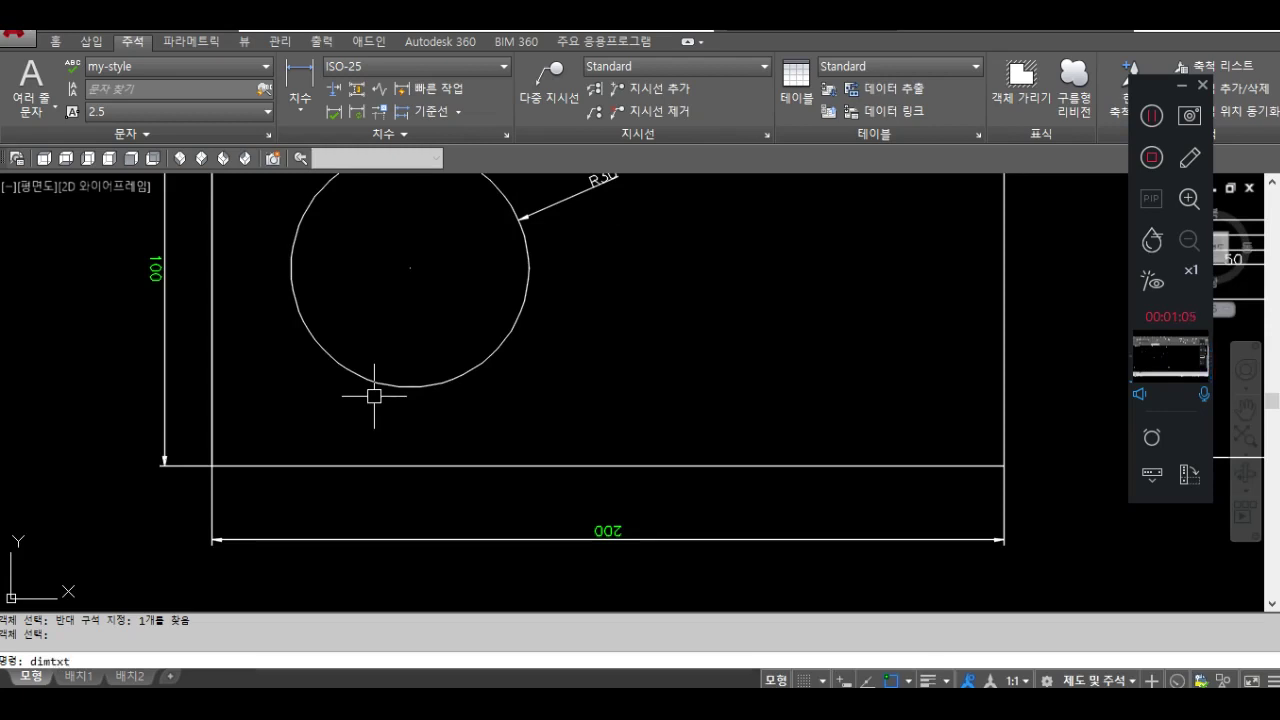
pyautogui.write('rection')
pyautogui.press('Return')
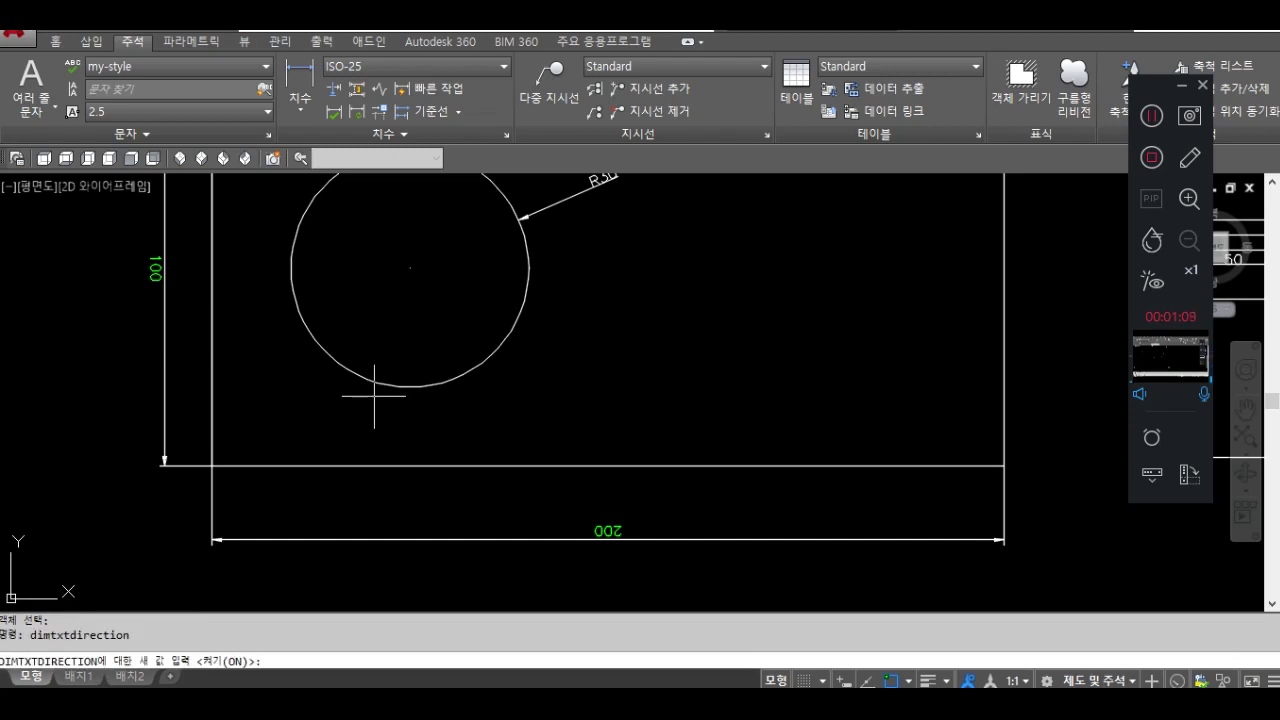
pyautogui.write('off')
pyautogui.press('Return')
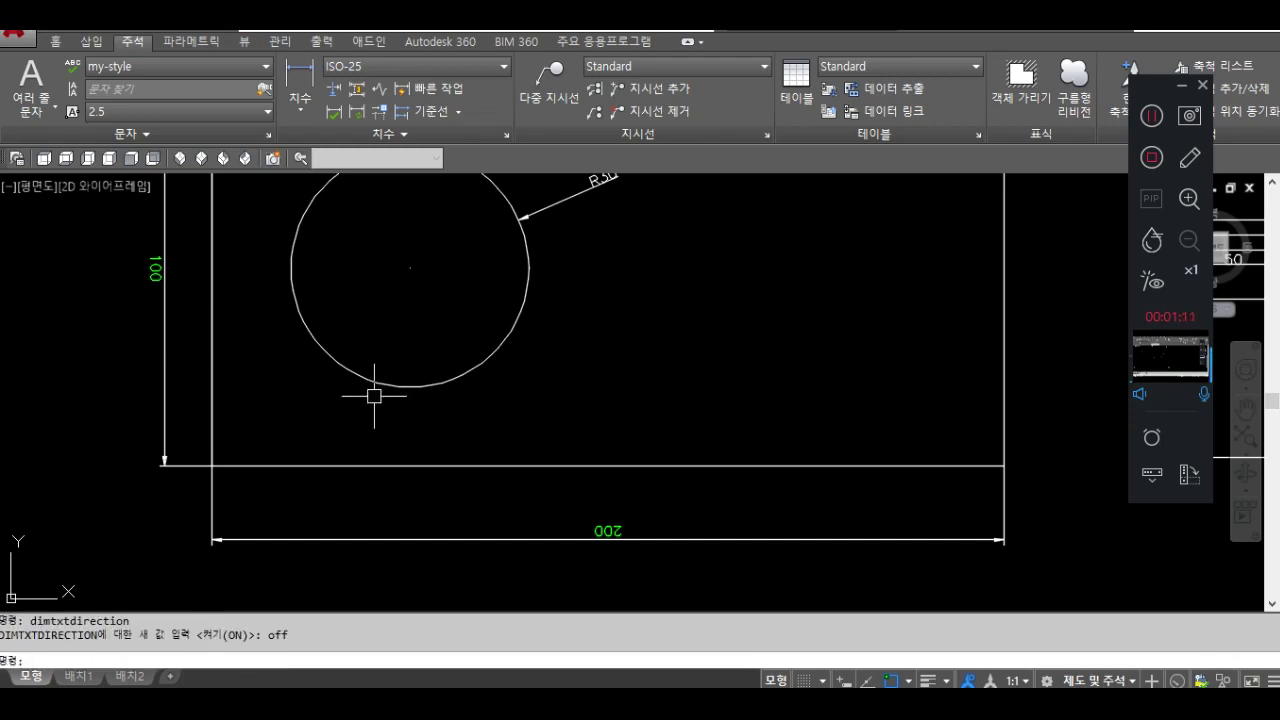
# Update both the horizontal 200 and vertical 100 dimensions to the normal text direction.
pyautogui.click(349, 112)
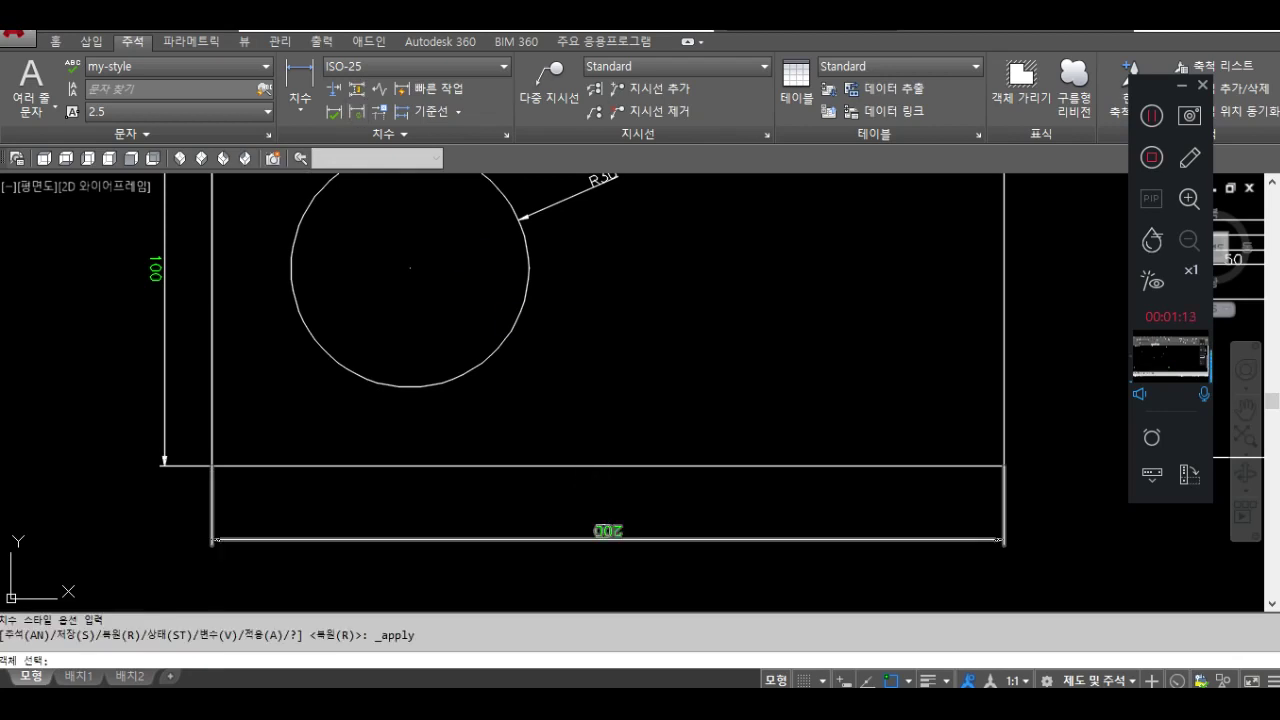
pyautogui.click(598, 534)
pyautogui.moveTo(210, 178); pyautogui.dragTo(112, 462)
pyautogui.press('Return')
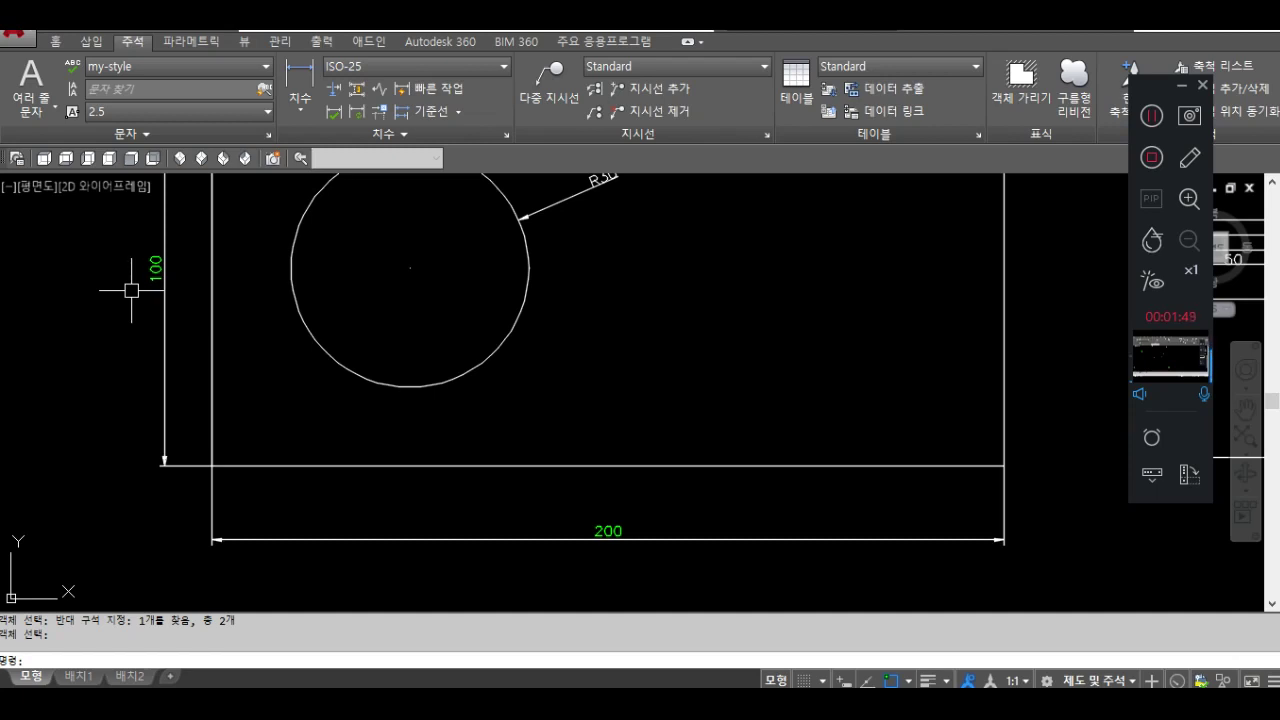
# Set the DIMLUNIT system variable to 1 for scientific linear units.
pyautogui.moveTo(399, 410); pyautogui.dragTo(355, 329, button='middle')
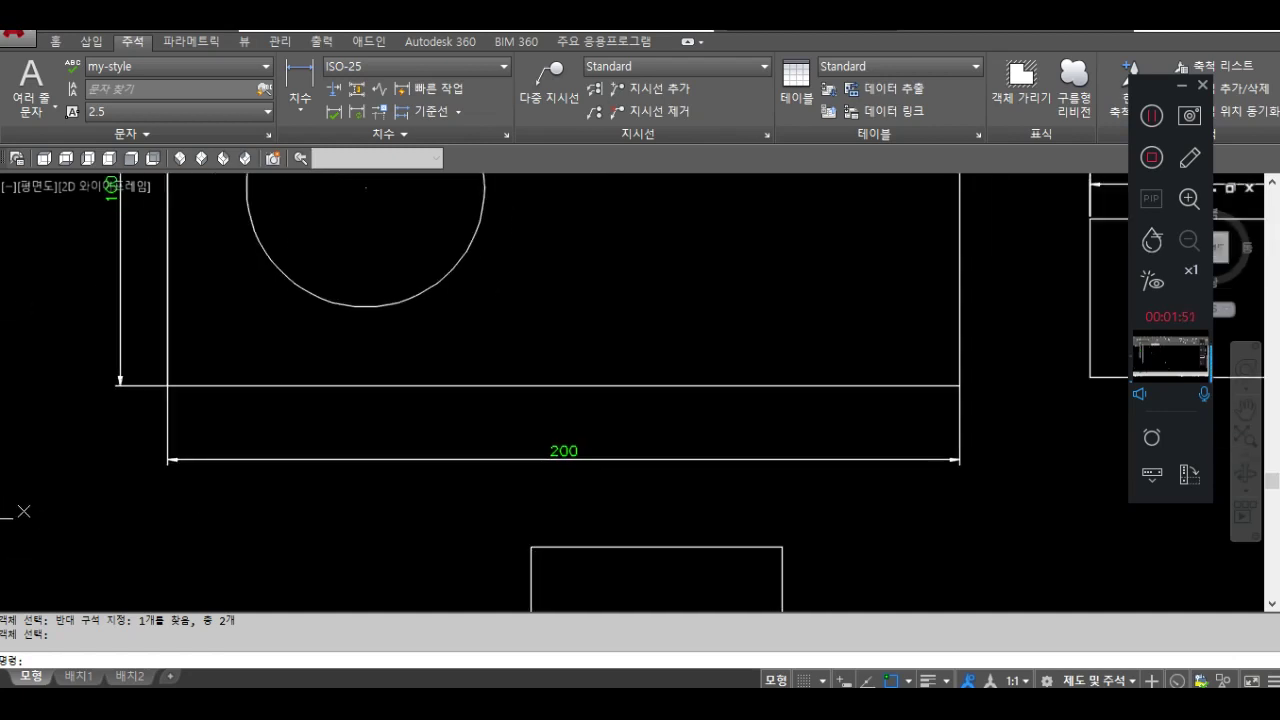
pyautogui.moveTo(548, 455); pyautogui.dragTo(491, 404, button='middle')
pyautogui.write('i')
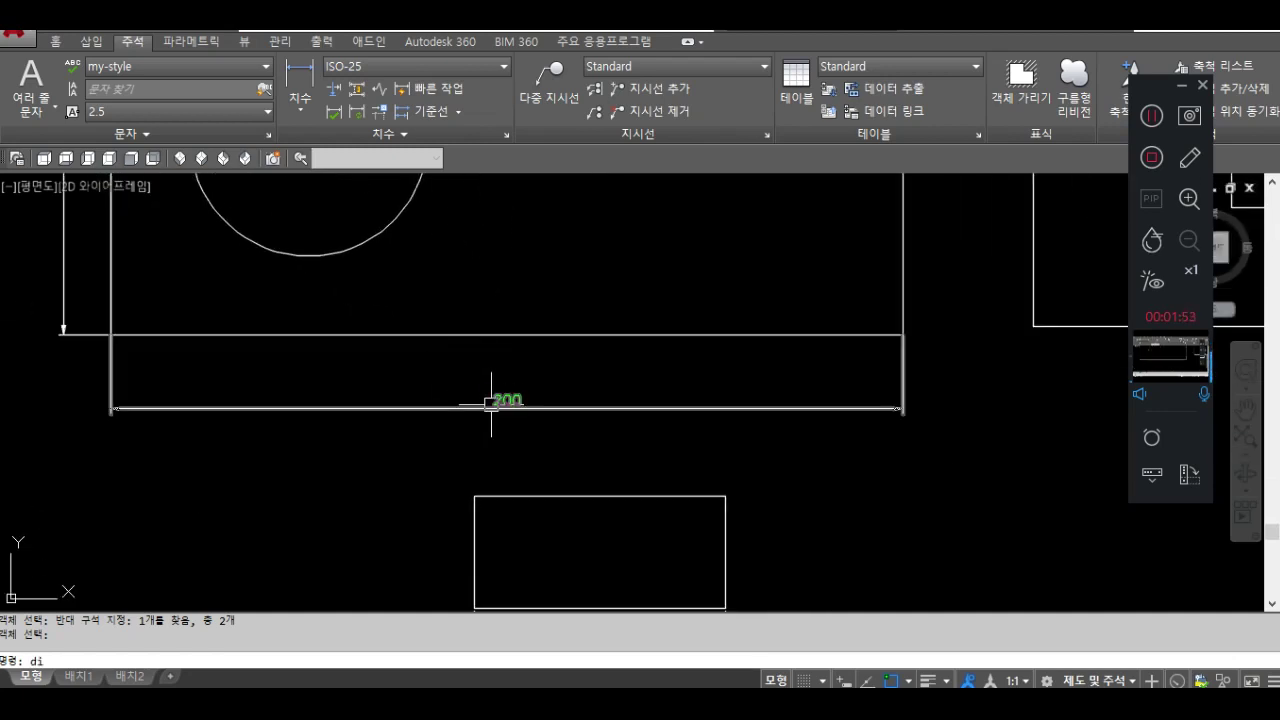
pyautogui.write('mlunit')
pyautogui.press('Return')
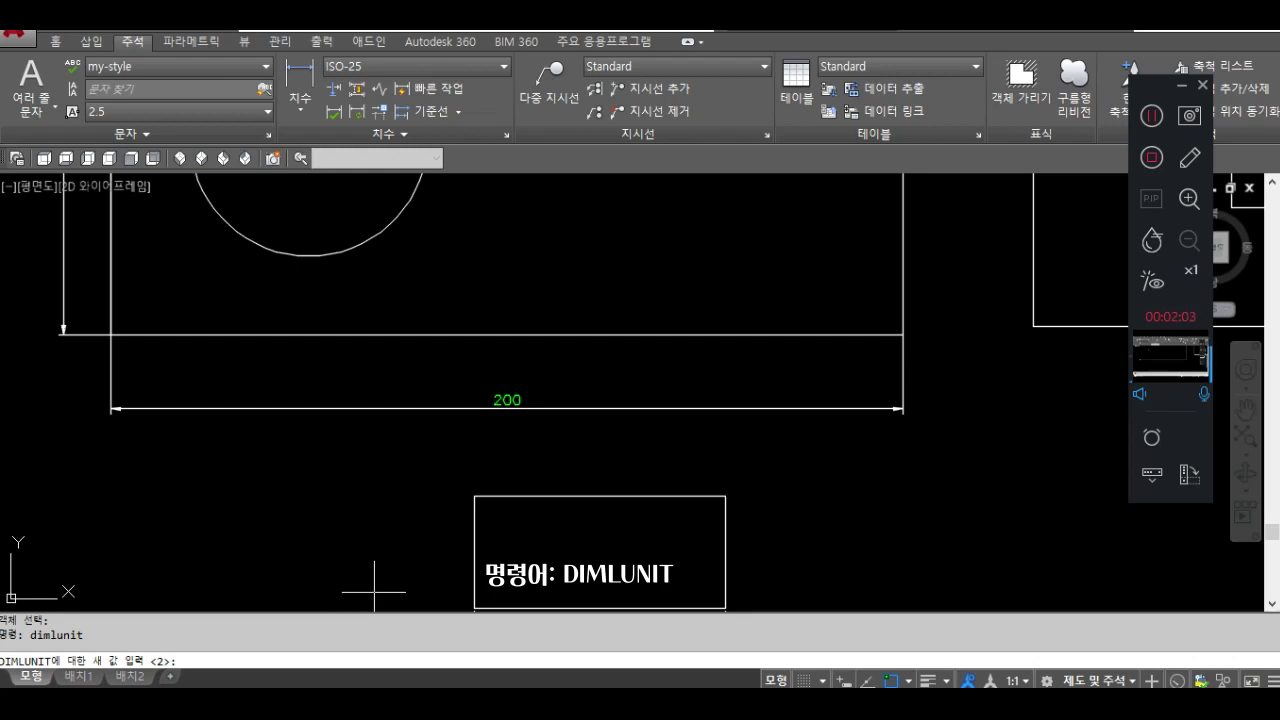
pyautogui.press('Return')
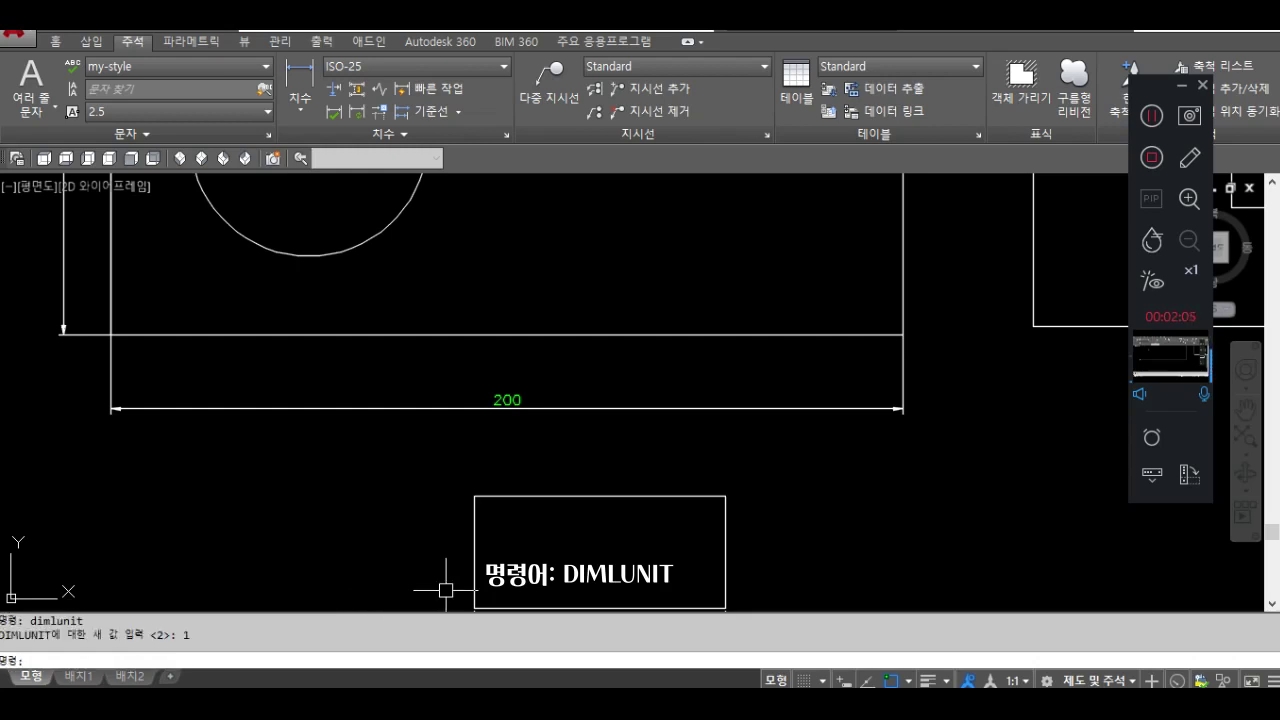
# Update the horizontal 200 dimension with the scientific unit setting.
pyautogui.click(371, 113)
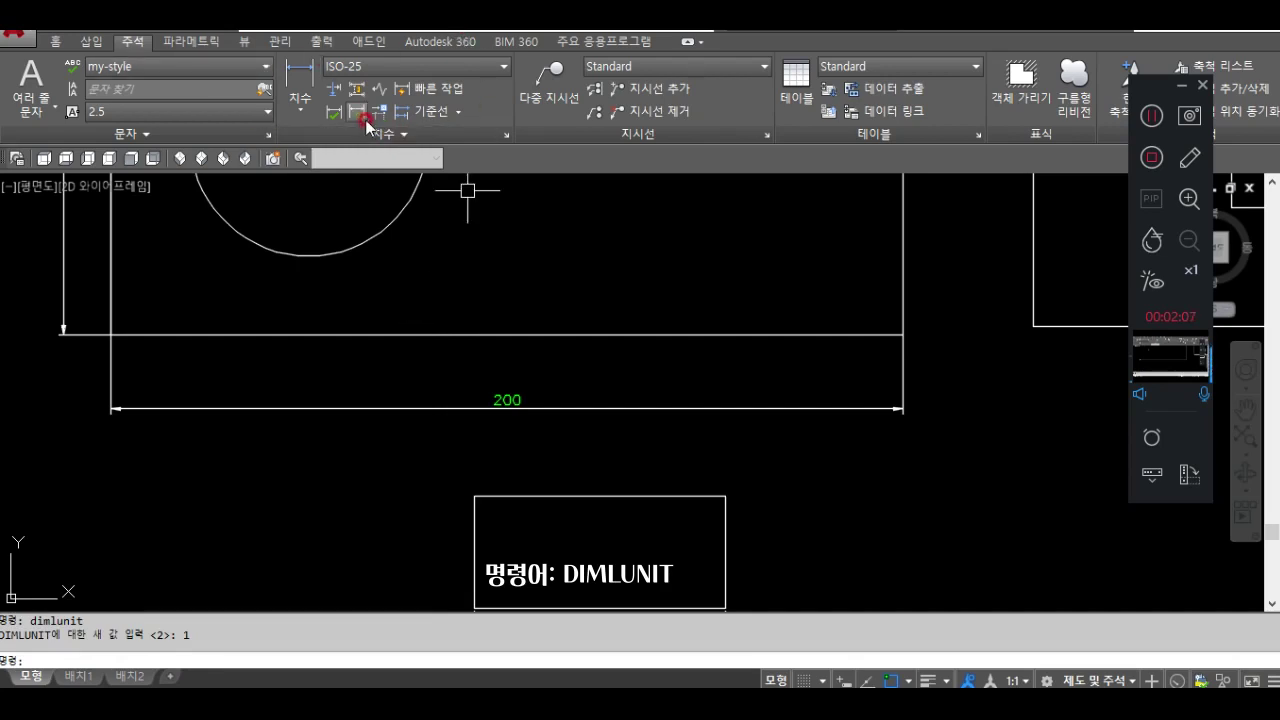
pyautogui.click(500, 402)
pyautogui.press('Return')
pyautogui.scroll(2, 607, 453)
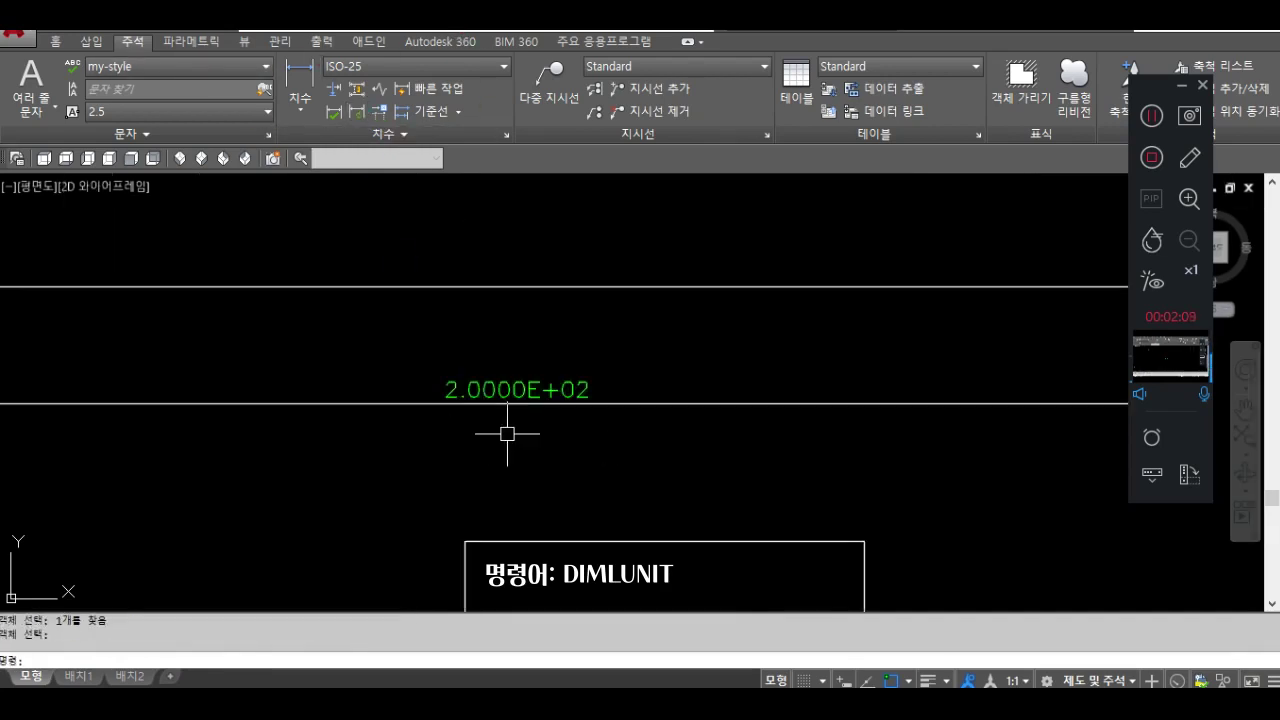
# Override the ISO-25 dimension style's linear unit format with Decimal (십진) in the primary units.
pyautogui.write('d')
pyautogui.press('Return')
pyautogui.click(889, 350)
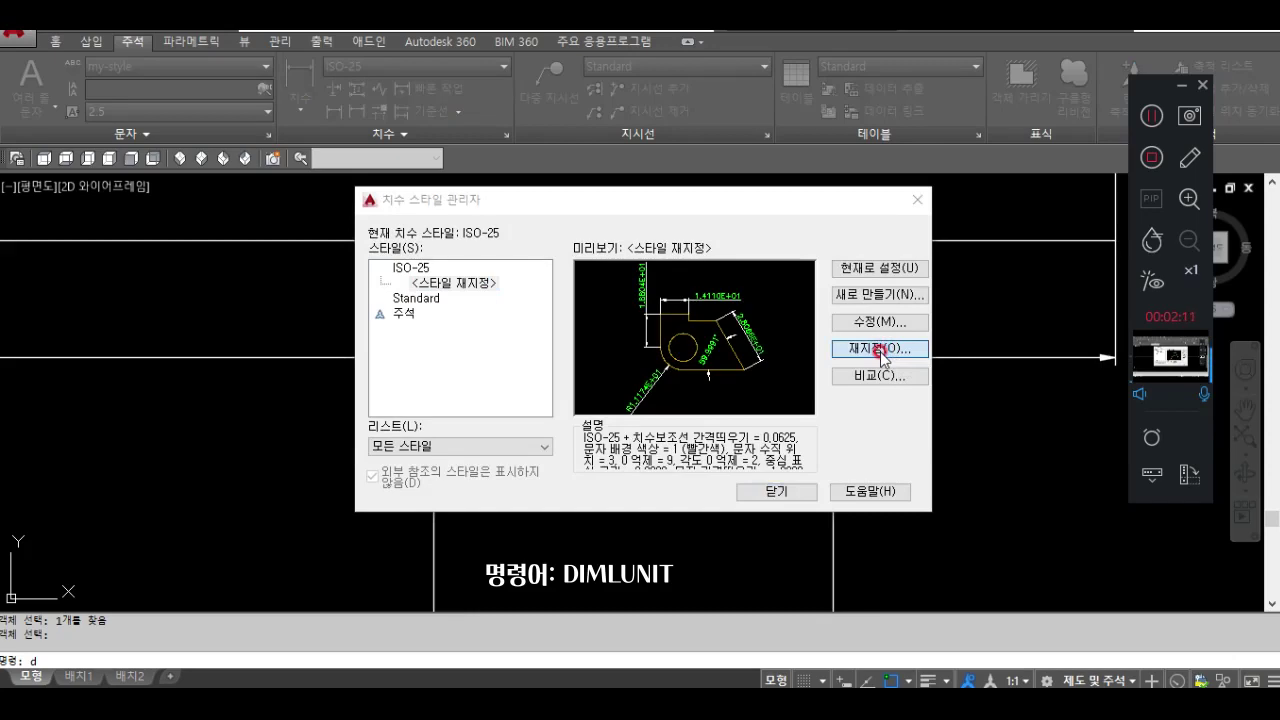
pyautogui.click(320, 145)
pyautogui.click(258, 186)
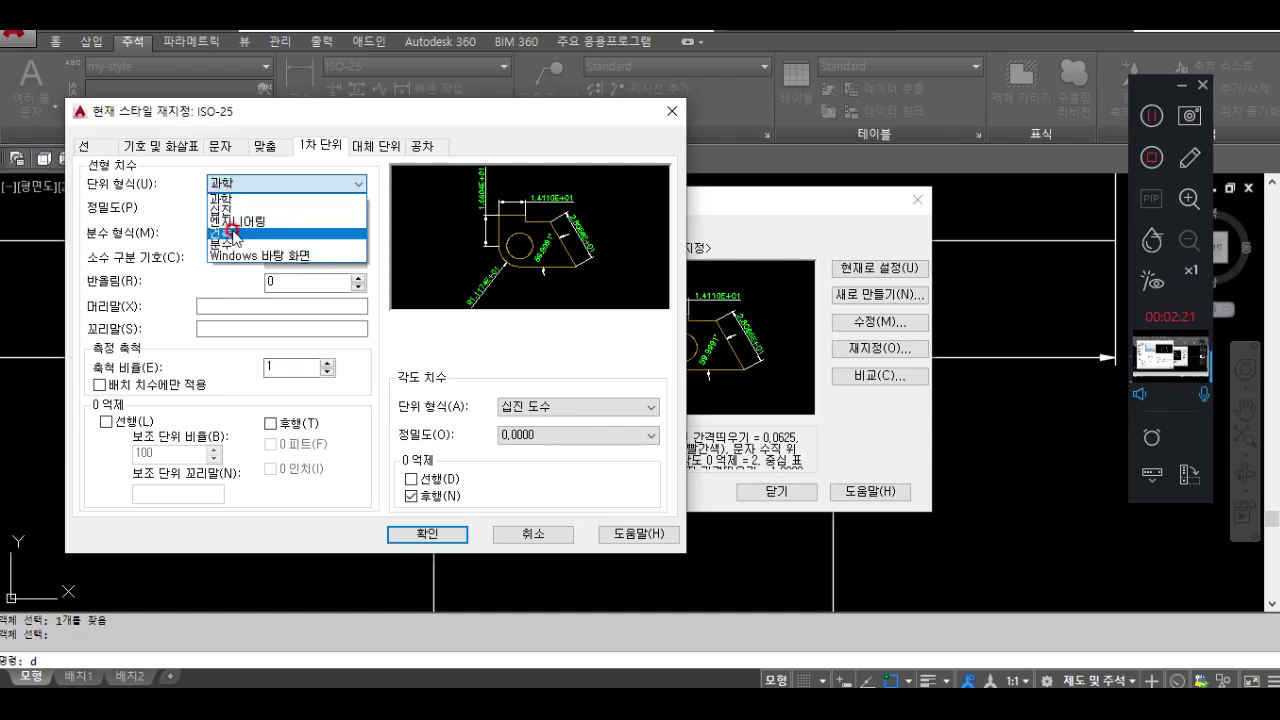
pyautogui.click(229, 209)
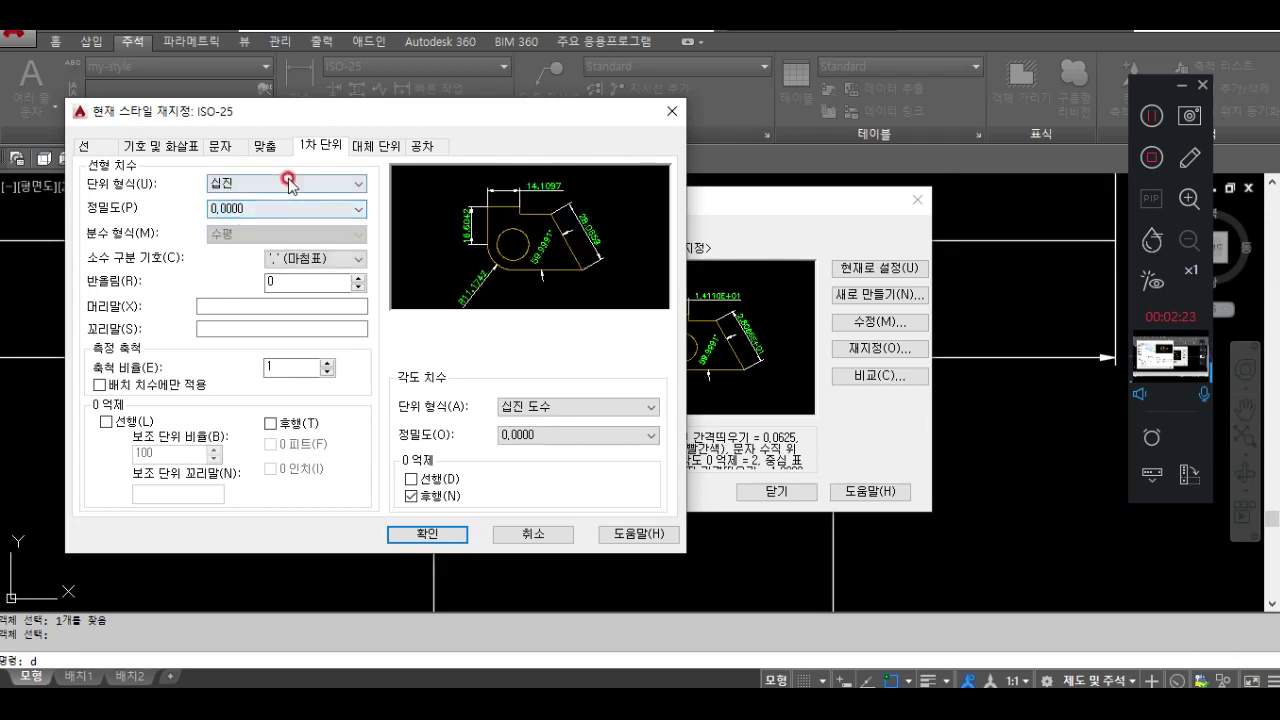
pyautogui.click(427, 533)
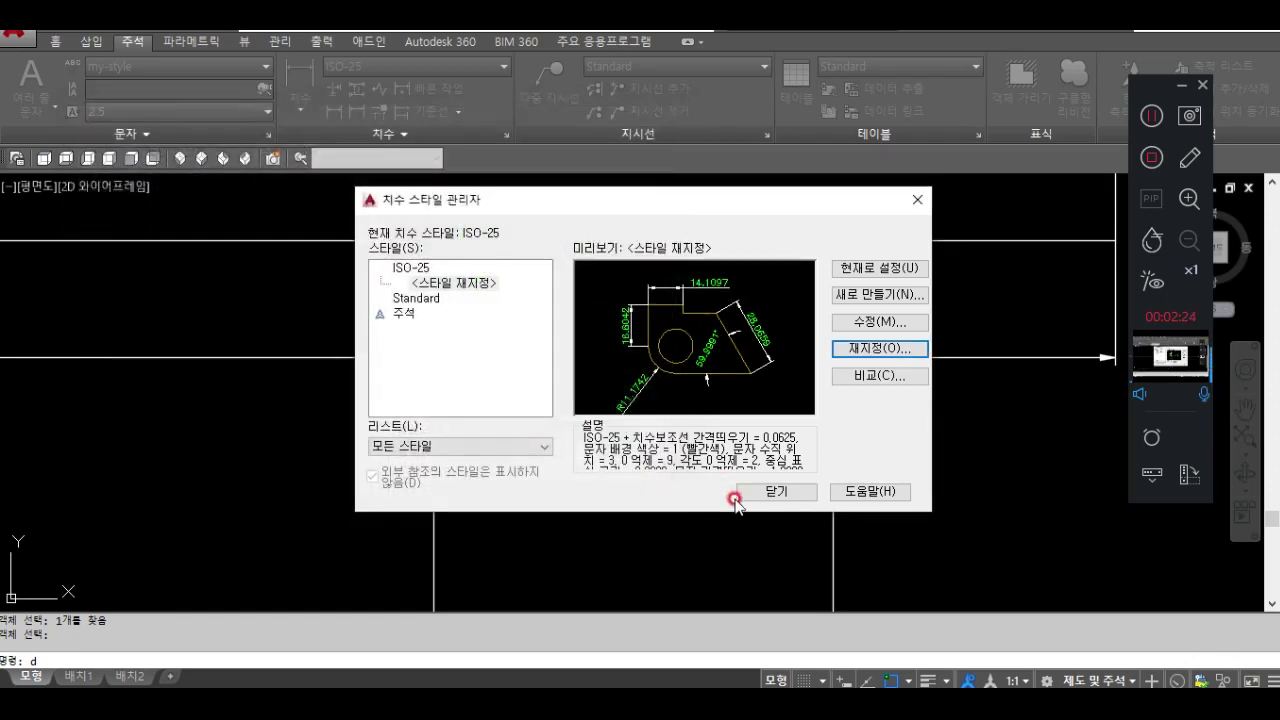
pyautogui.click(790, 492)
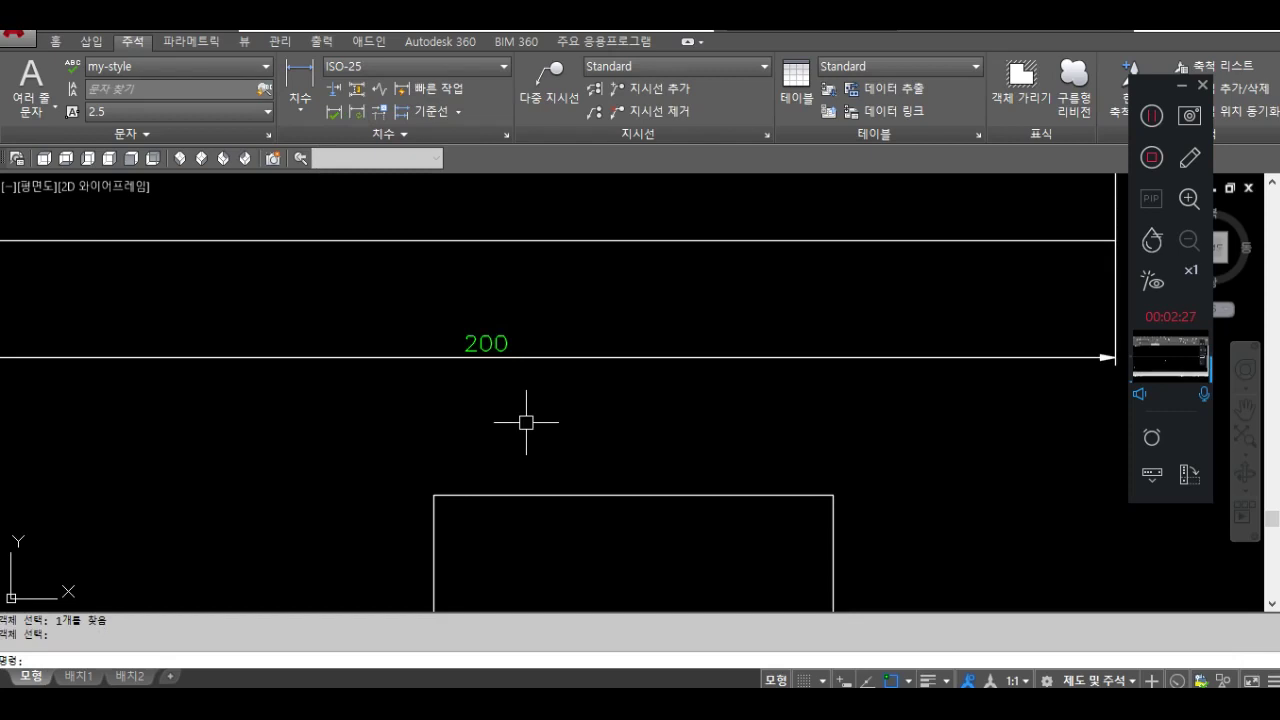
# Set the DIMLUNIT system variable to 5 for fractional linear units.
pyautogui.moveTo(526, 422)
pyautogui.mouseDown(button='middle')
pyautogui.moveTo(511, 395)
pyautogui.moveTo(517, 423)
pyautogui.mouseUp(button='middle')
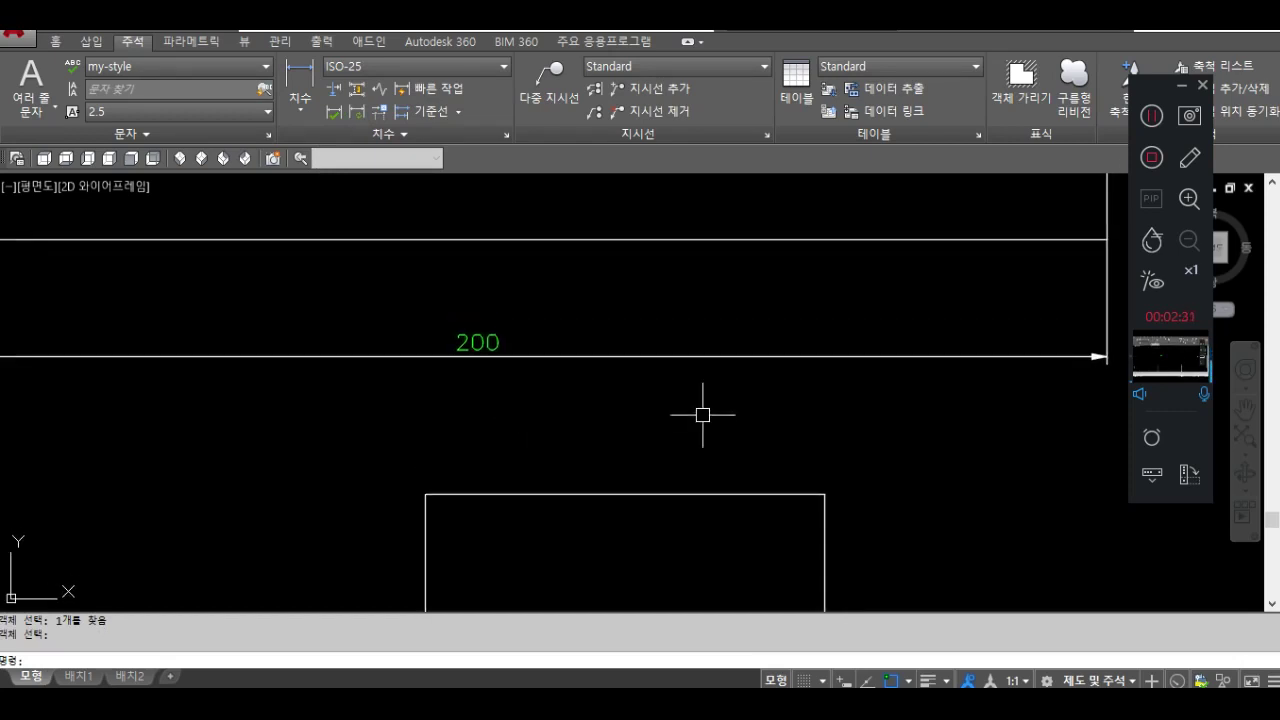
pyautogui.press('Escape')
pyautogui.write('dim')
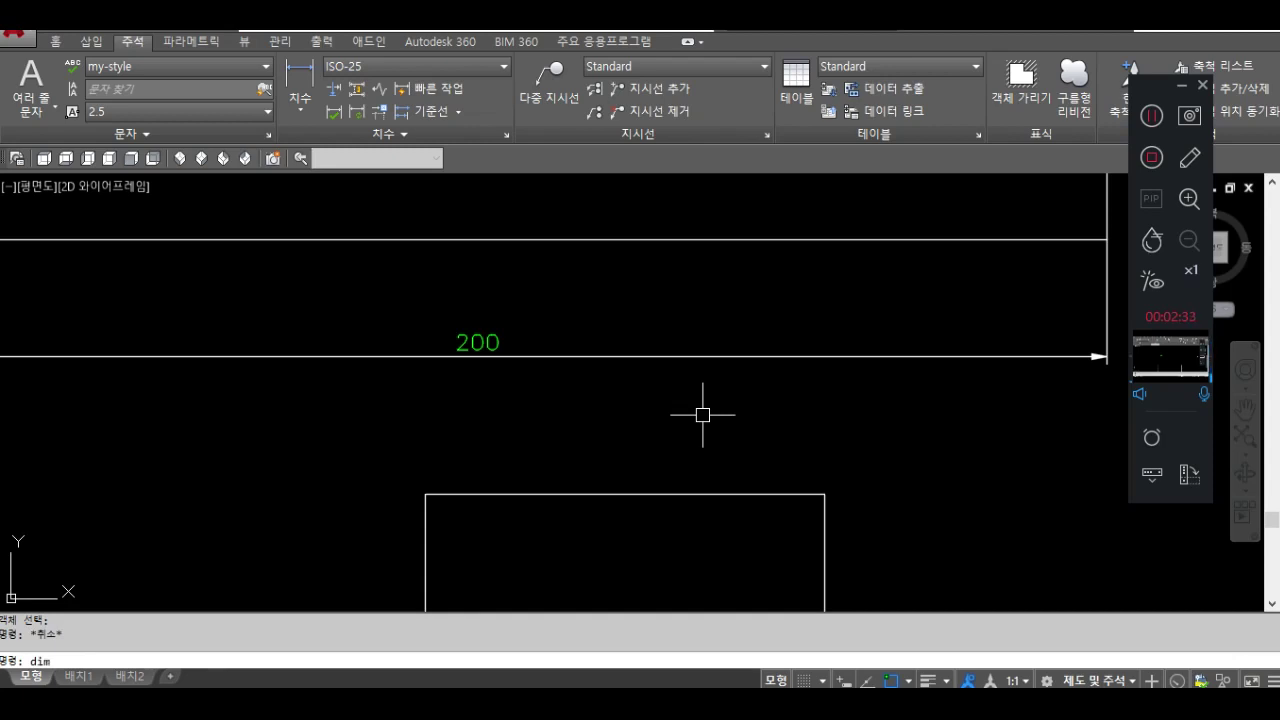
pyautogui.write('lunit')
pyautogui.press('Return')
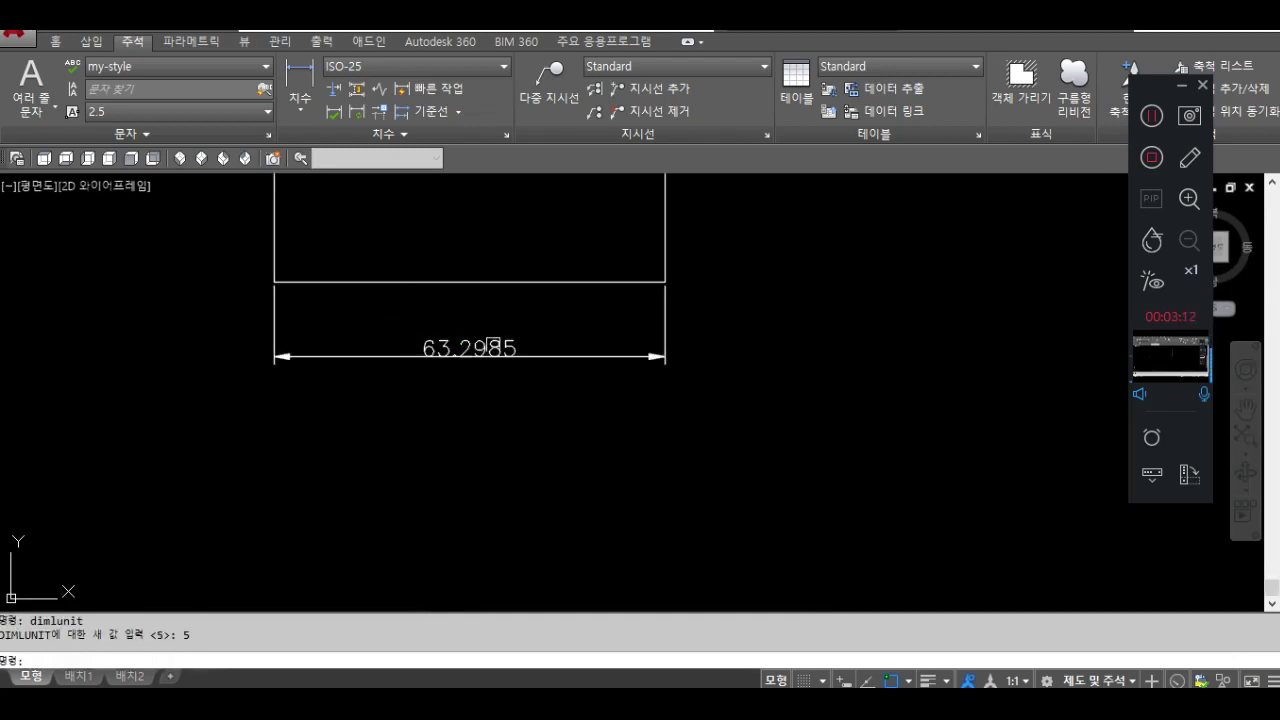
# Update the 63.2985 dimension below the small rectangle to the fractional unit format.
pyautogui.click(356, 111)
pyautogui.click(440, 355)
pyautogui.press('Return')
pyautogui.scroll(2, 526, 366)
pyautogui.scroll(2, 526, 366)
pyautogui.moveTo(443, 371); pyautogui.dragTo(508, 486, button='middle')
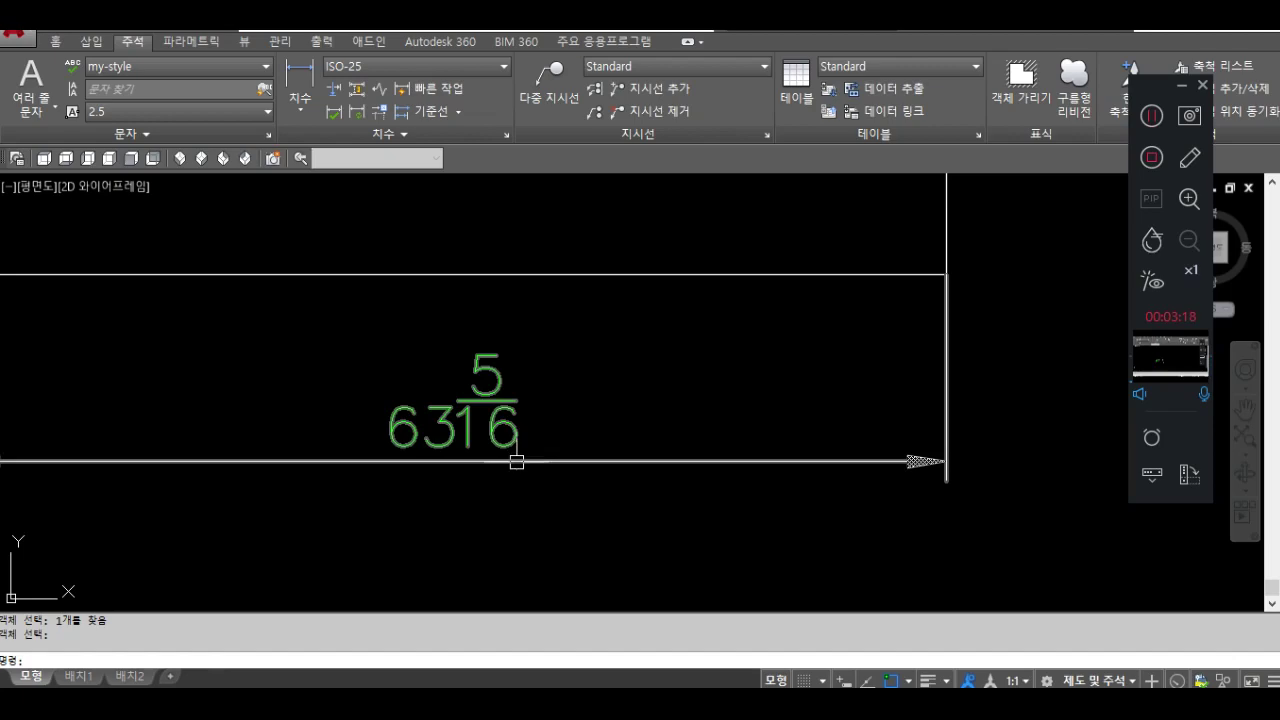
# Examine the linear unit format options in the ISO-25 style override and leave them without making a change.
pyautogui.write('d')
pyautogui.press('Return')
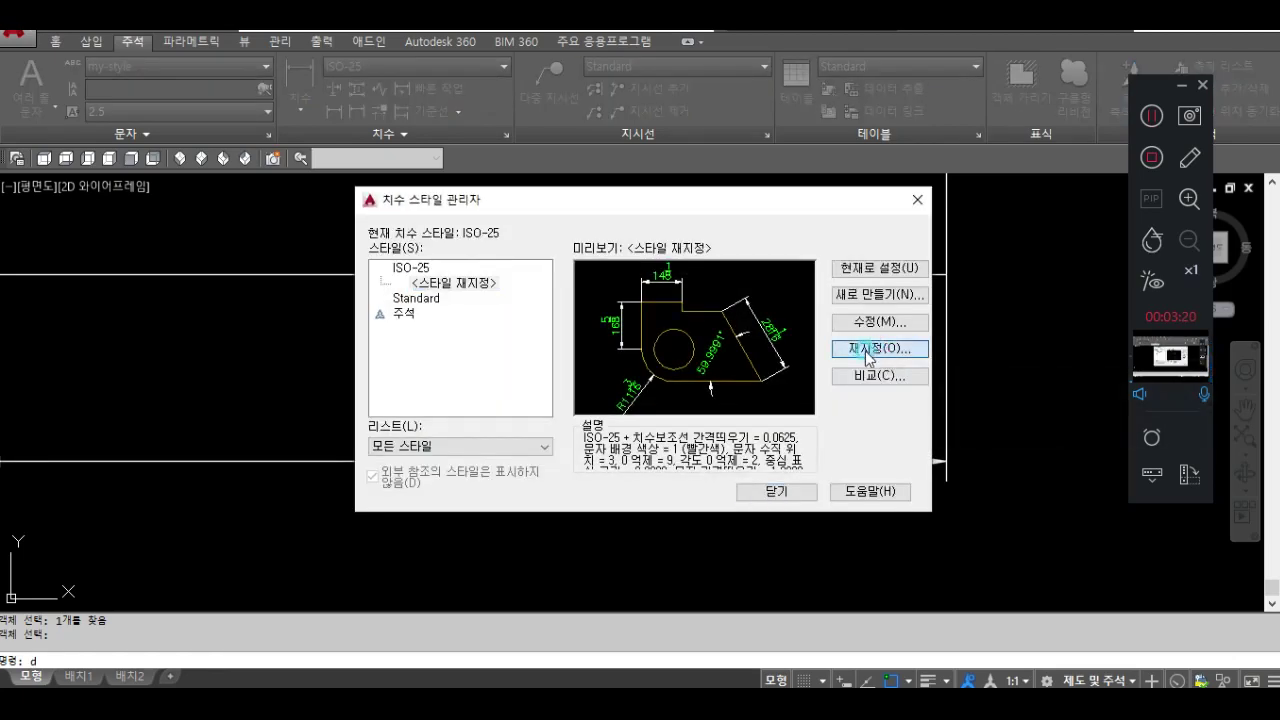
pyautogui.hotkey('alt', 'o')
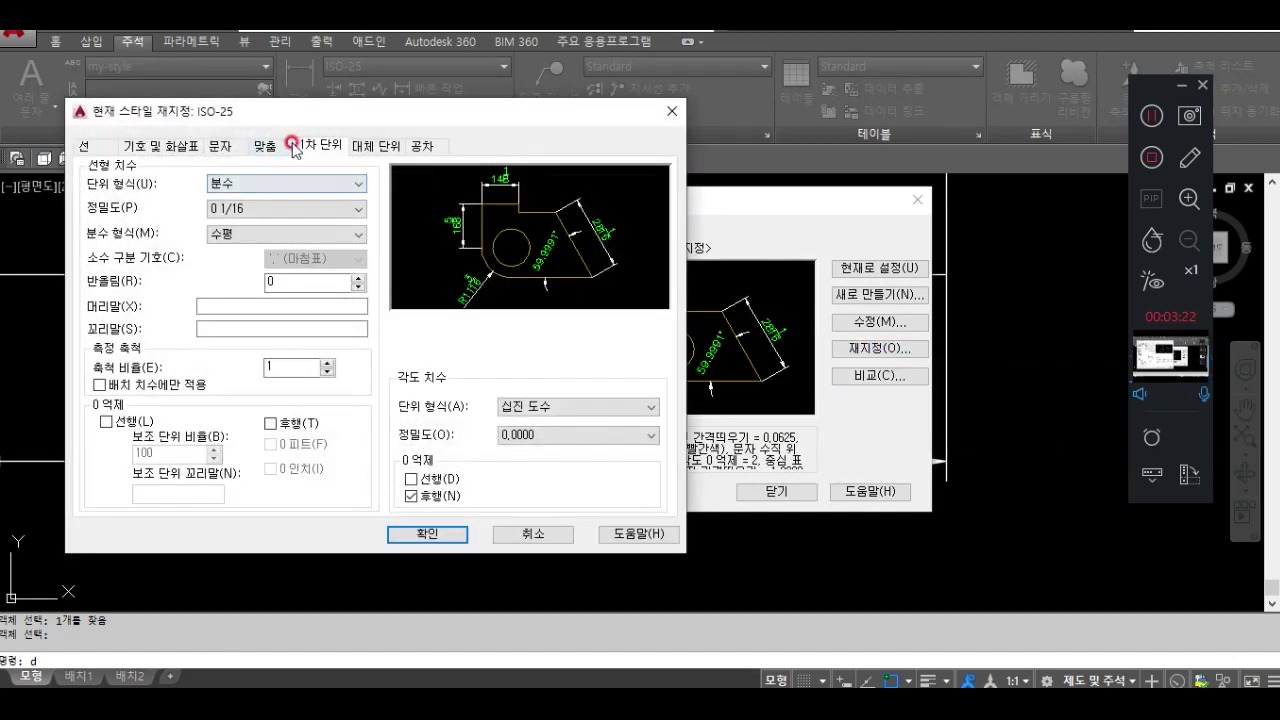
pyautogui.click(272, 186)
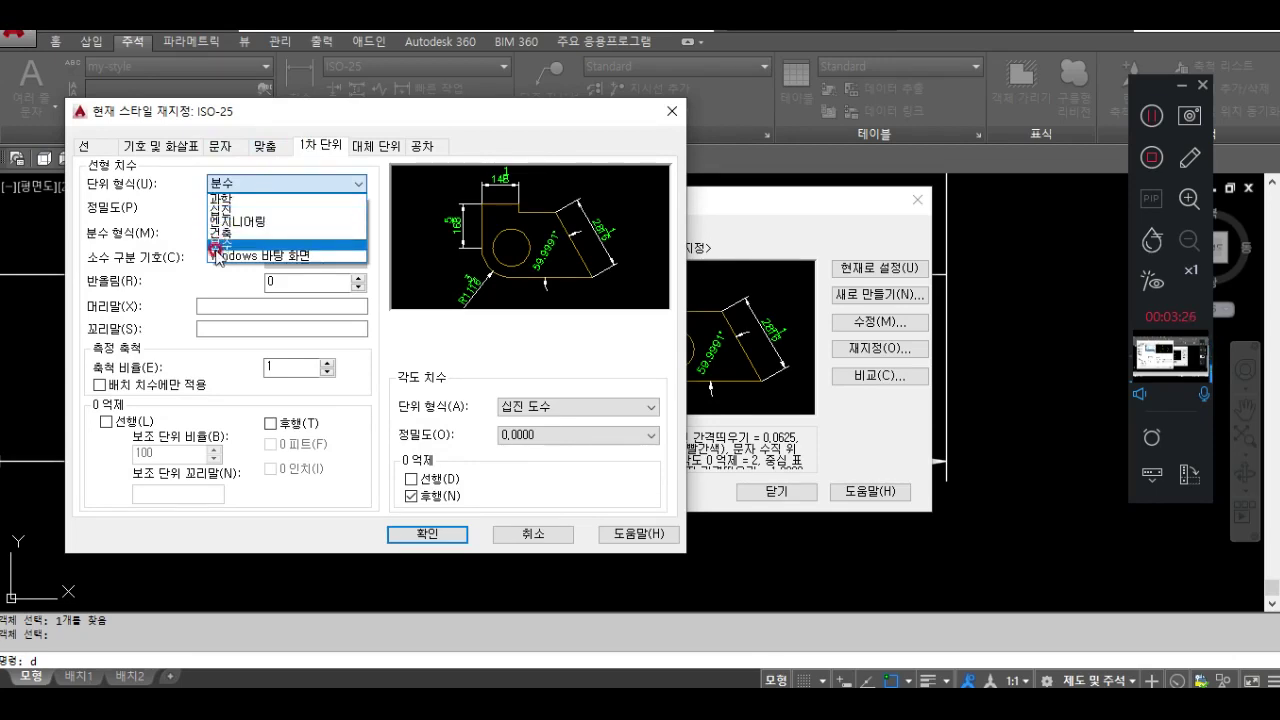
pyautogui.click(531, 534)
pyautogui.click(531, 534)
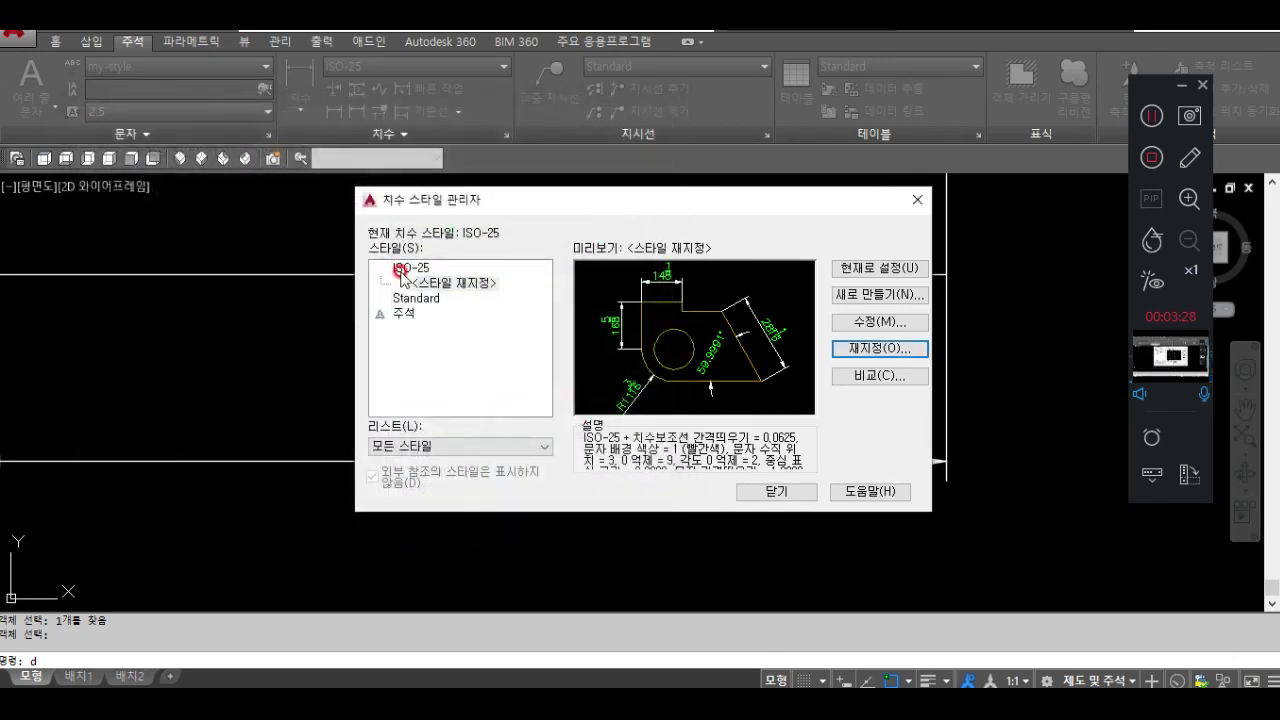
pyautogui.click(776, 492)
# Set the DIMFRAC system variable to 1 to change the fraction format of dimensions.
pyautogui.scroll(2, 505, 445)
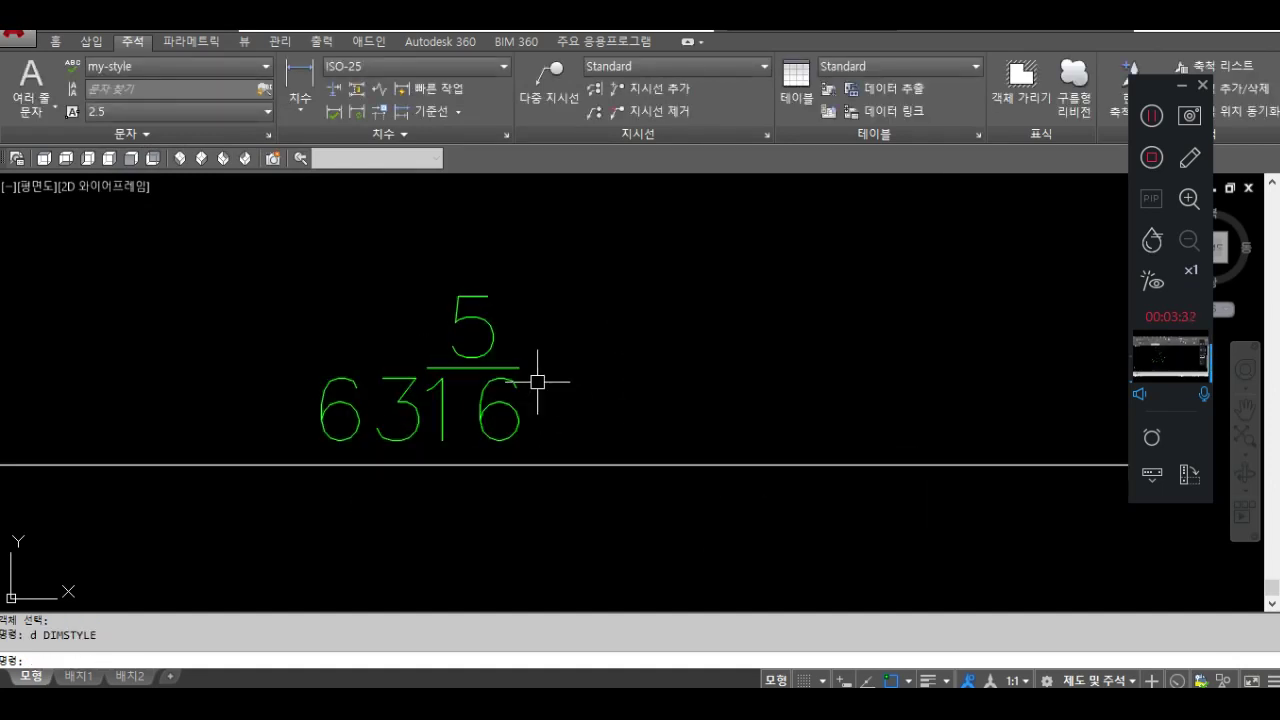
pyautogui.moveTo(740, 524); pyautogui.dragTo(724, 511, button='middle')
pyautogui.write('dim')
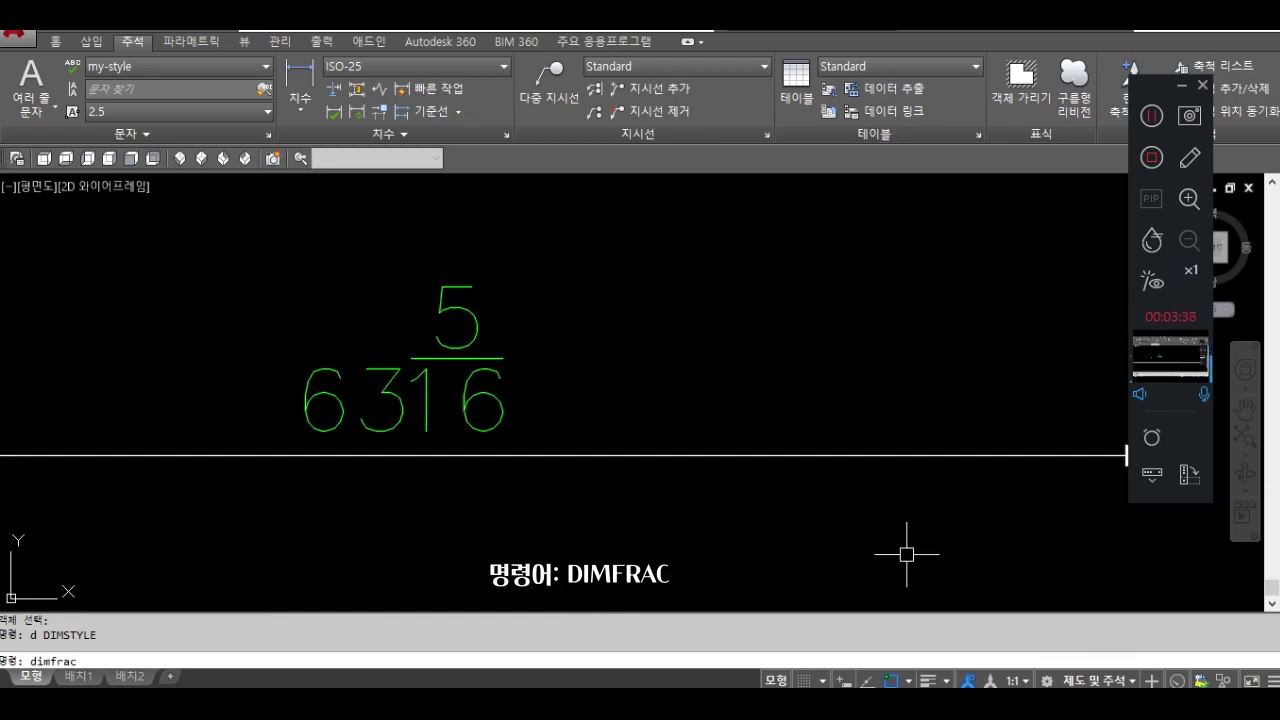
pyautogui.write('frac')
pyautogui.press('Return')
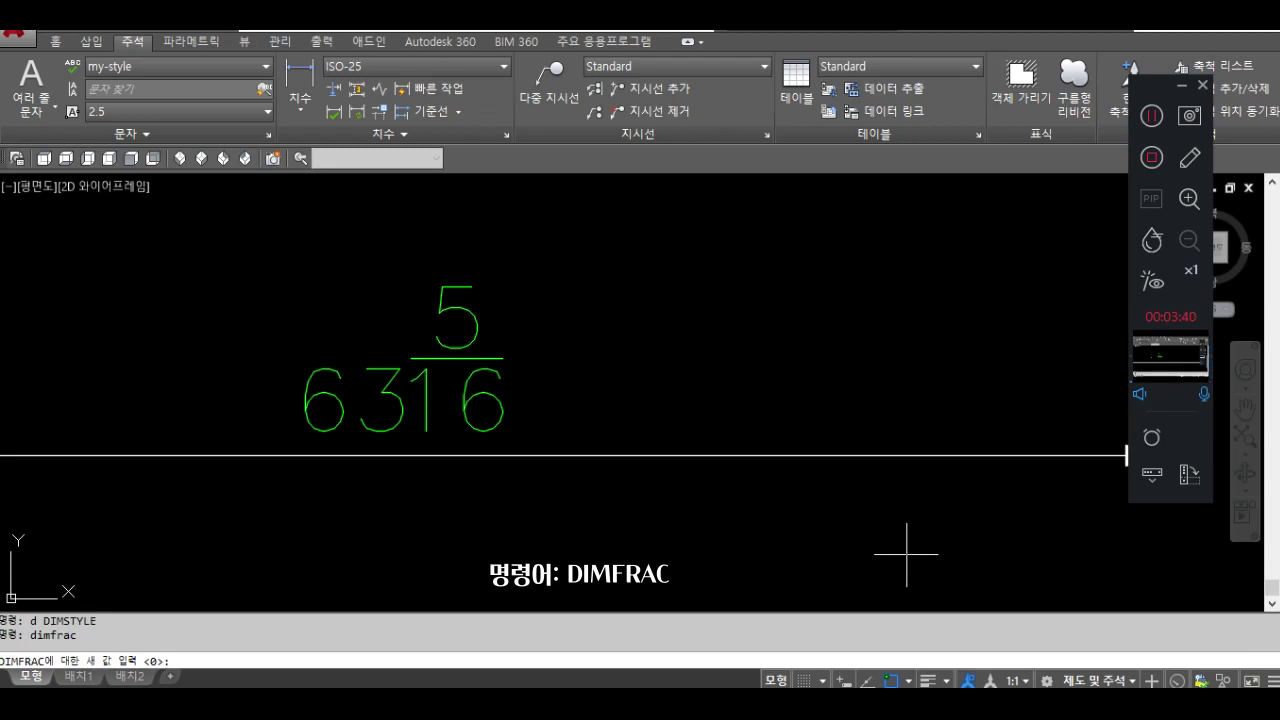
pyautogui.write('1')
pyautogui.press('Return')
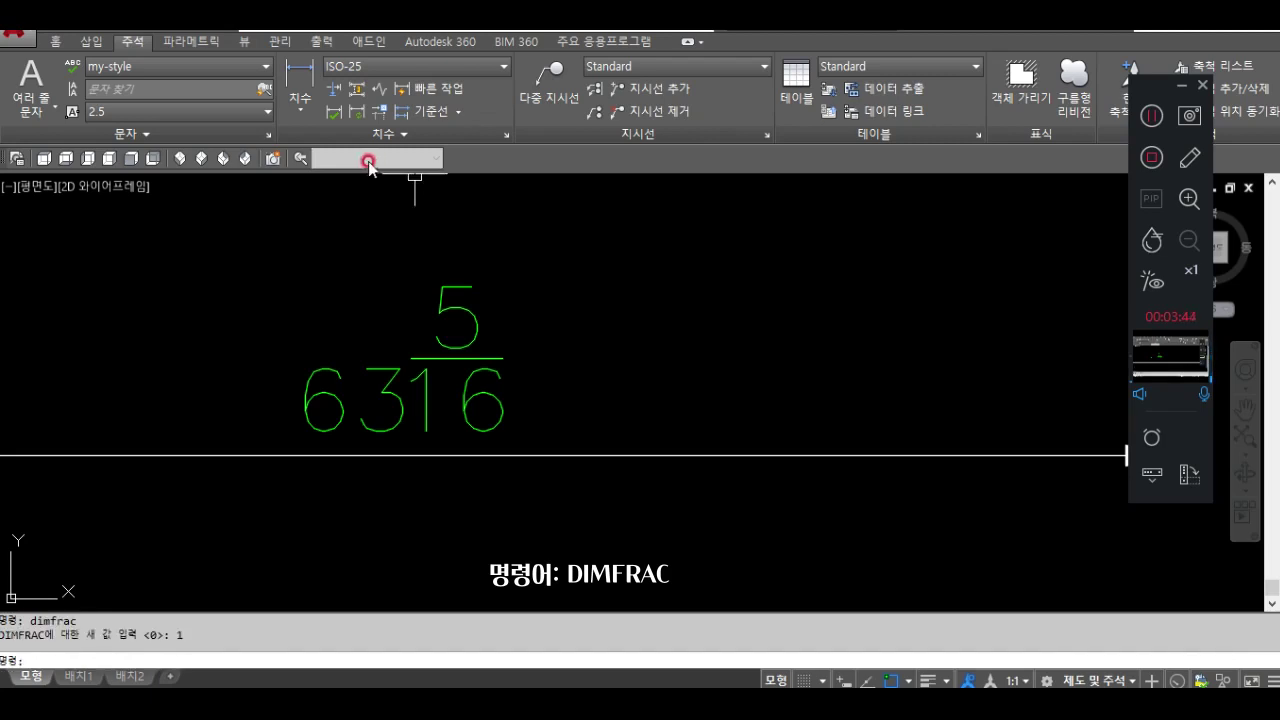
# Update the fractional dimension below the small rectangle so it takes the new DIMFRAC format.
pyautogui.click(358, 120)
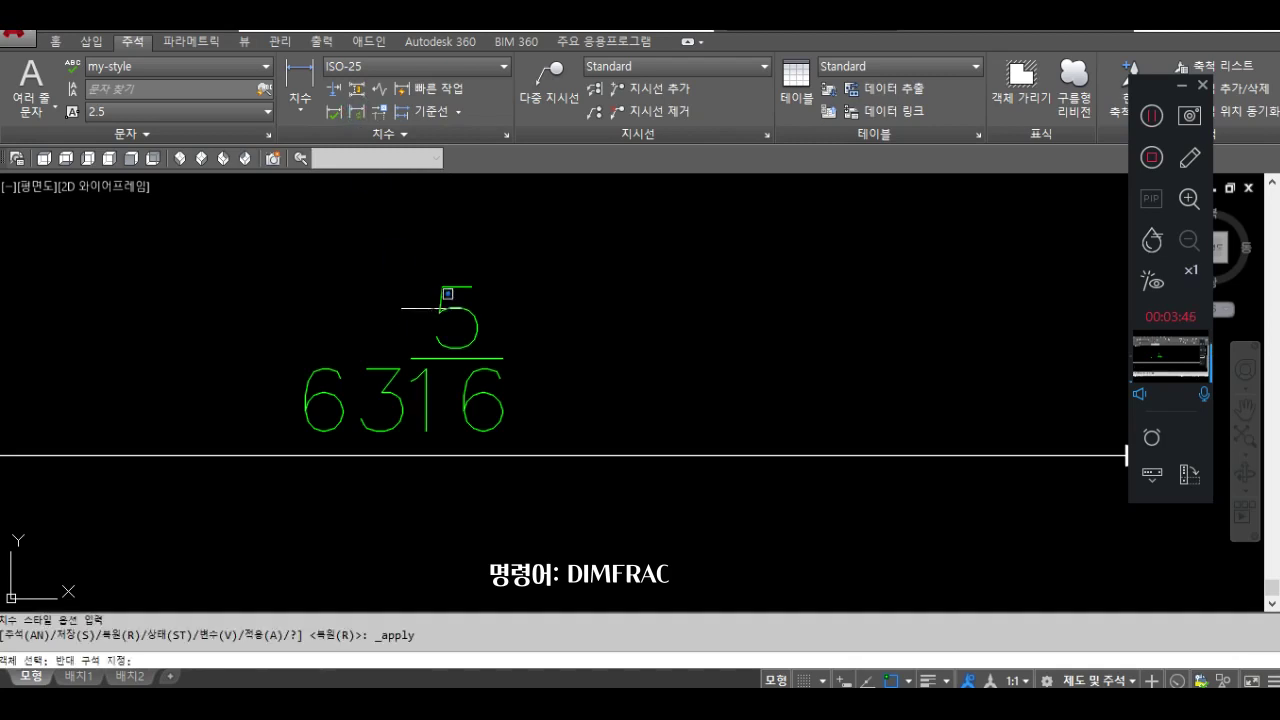
pyautogui.click(429, 300)
pyautogui.click(533, 321)
pyautogui.click(521, 379)
pyautogui.click(311, 307)
pyautogui.press('Return')
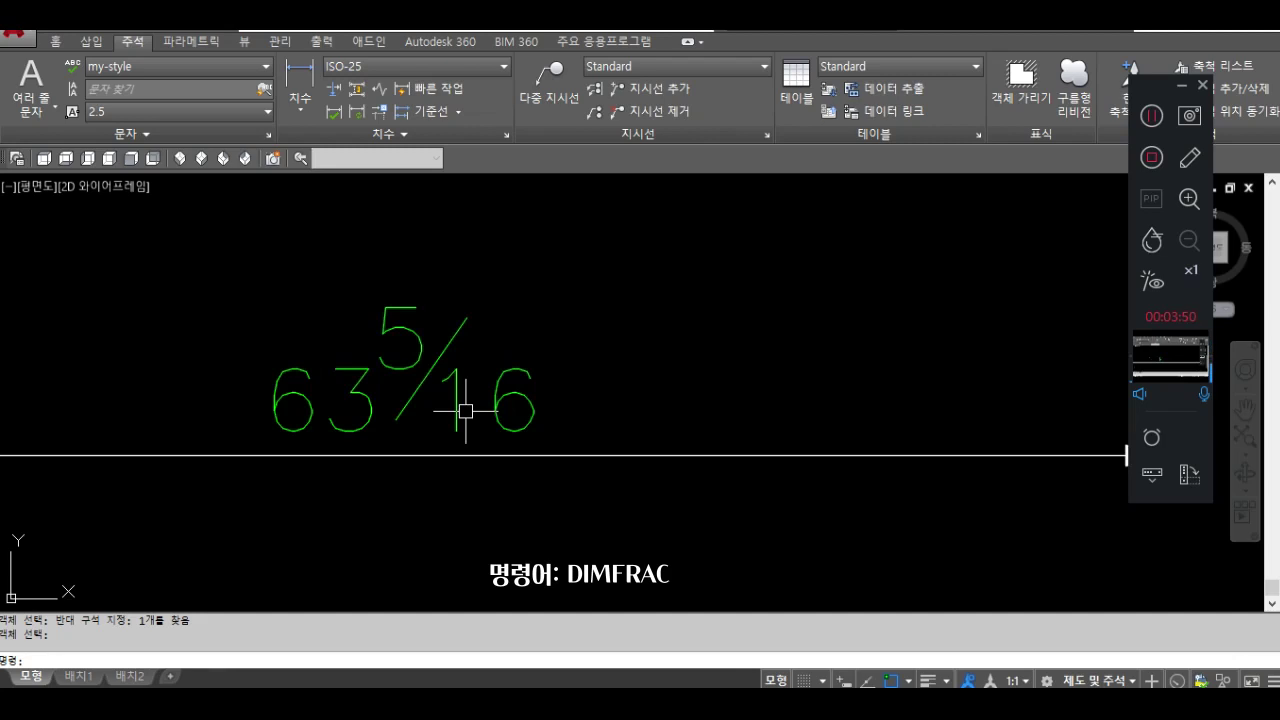
# Set DIMFRAC to 2 and update the fractional dimension to the unstacked format.
pyautogui.write('dimfrac')
pyautogui.press('Return')
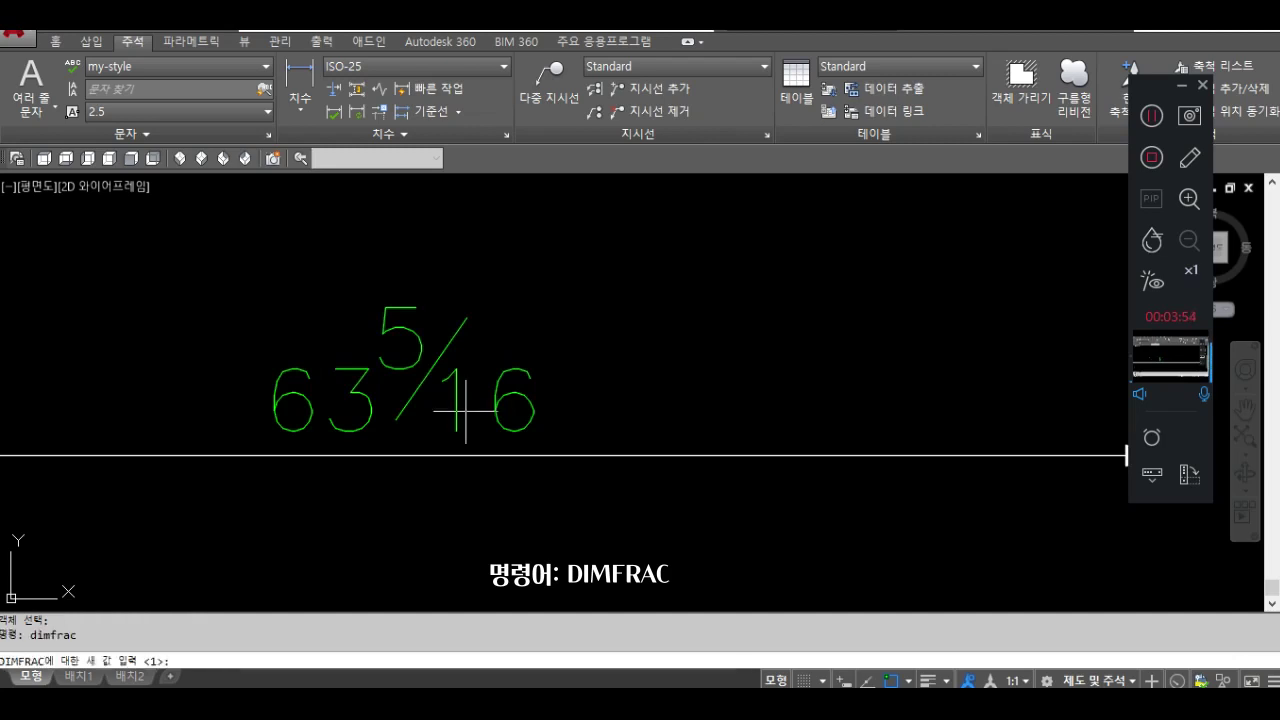
pyautogui.write('2')
pyautogui.press('Return')
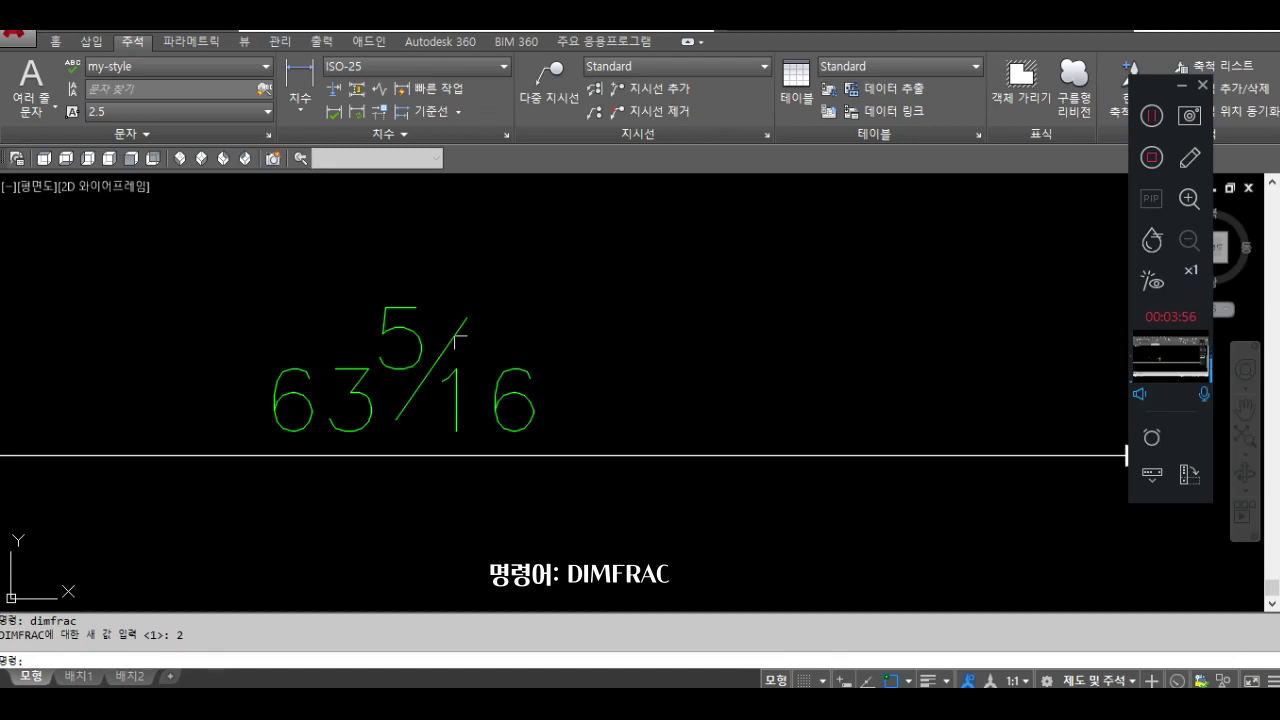
pyautogui.click(358, 115)
pyautogui.click(457, 380)
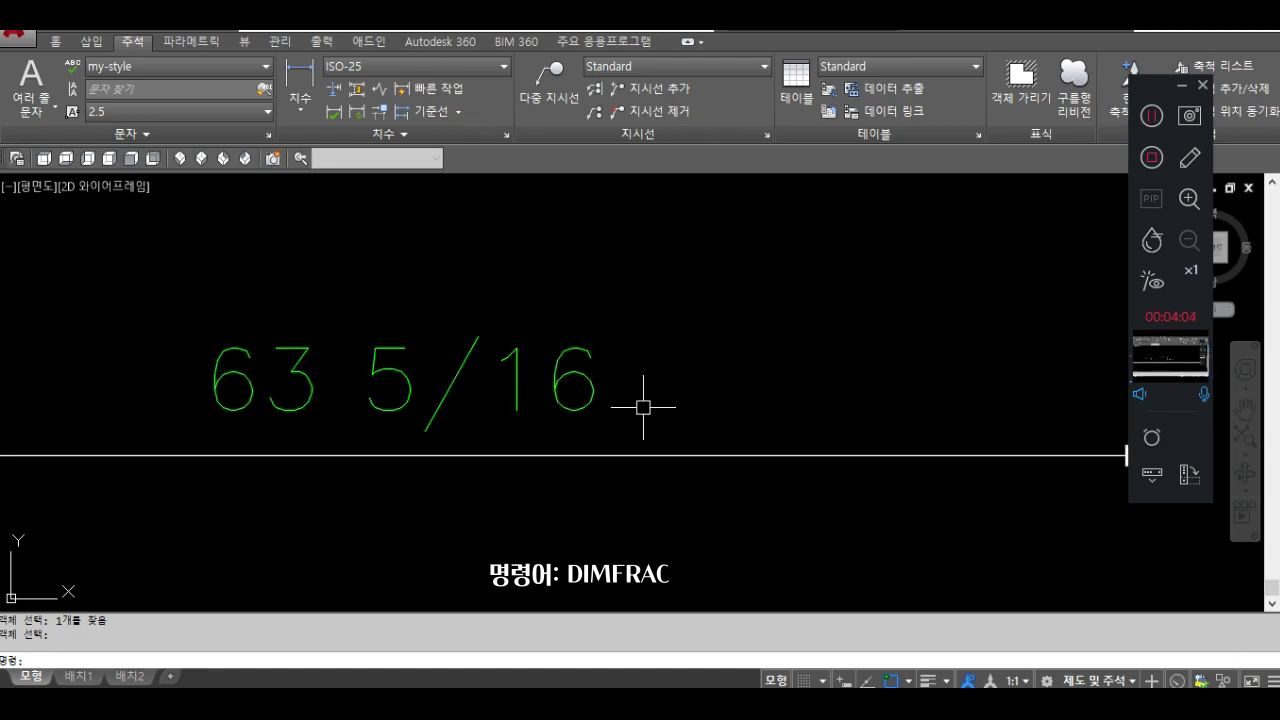
# Set DIMFRAC to 1 without updating the dimension.
pyautogui.write('imfrac')
pyautogui.press('Return')
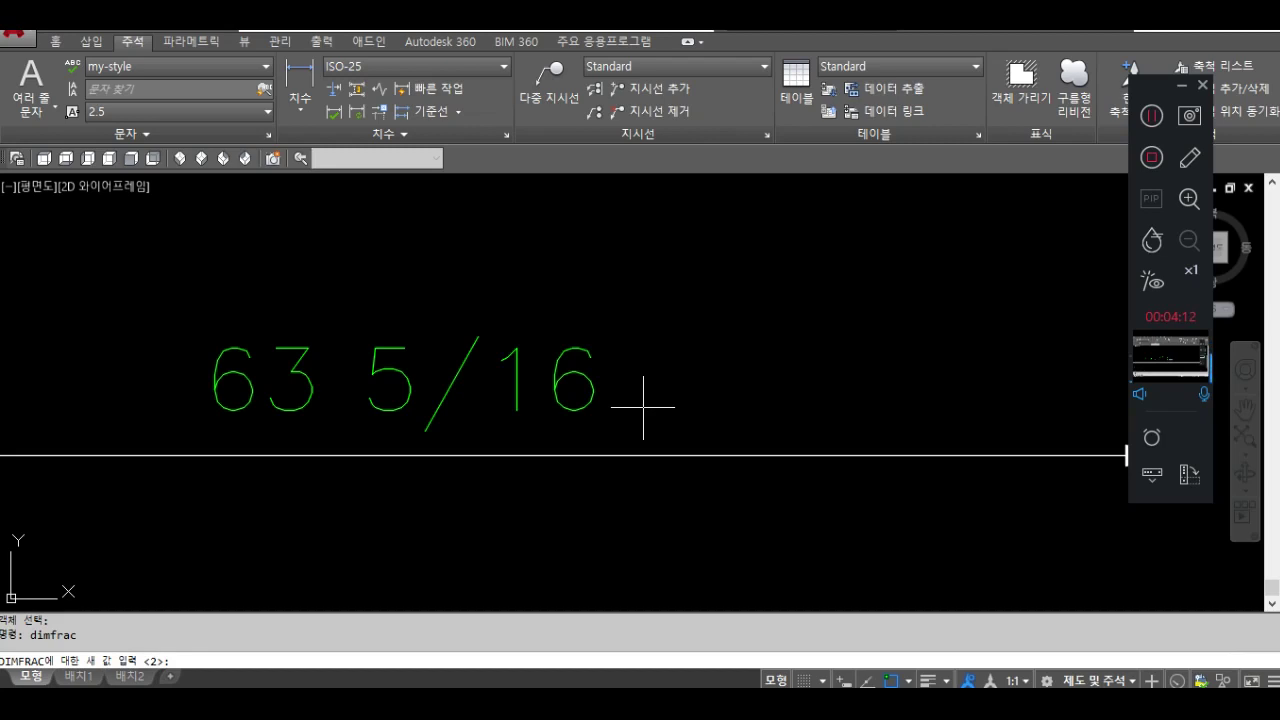
pyautogui.write('1')
pyautogui.press('Return')
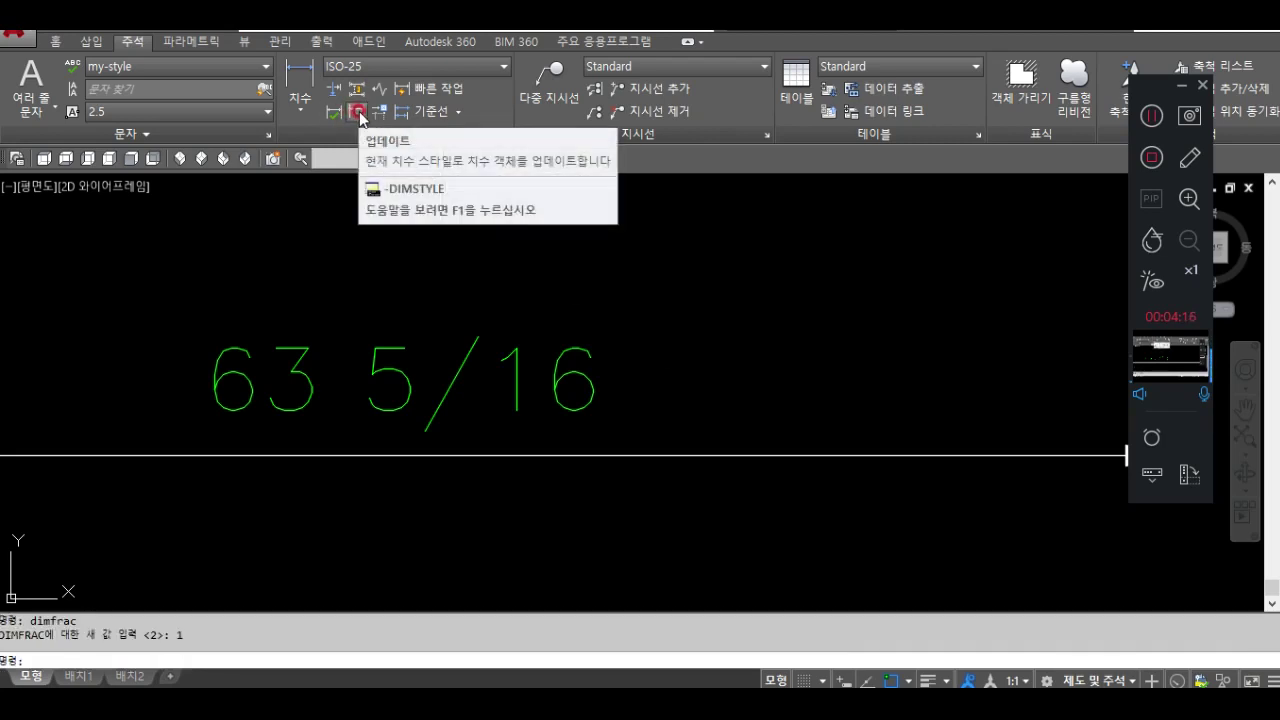
pyautogui.press('Escape')
pyautogui.press('Escape')
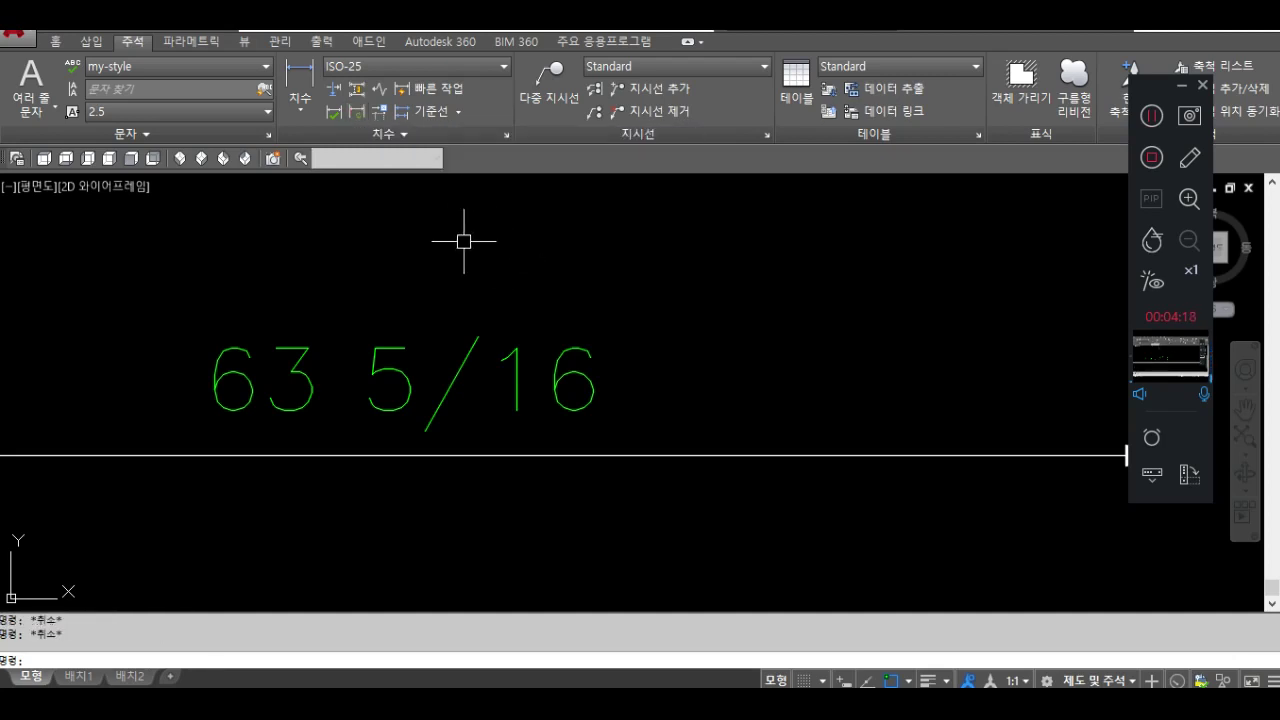
# Set DIMFRAC to 0 and update the fractional dimension to horizontal stacking.
pyautogui.write('dim')
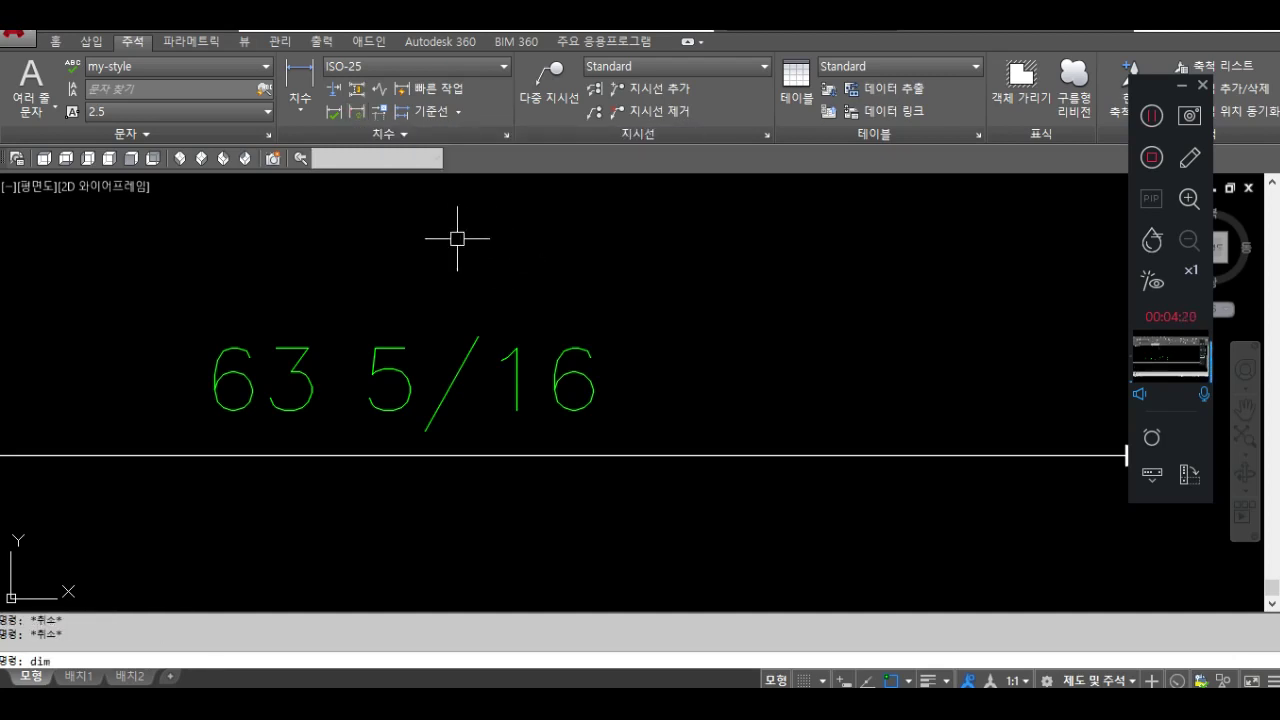
pyautogui.write('frac')
pyautogui.press('Return')
pyautogui.write('0')
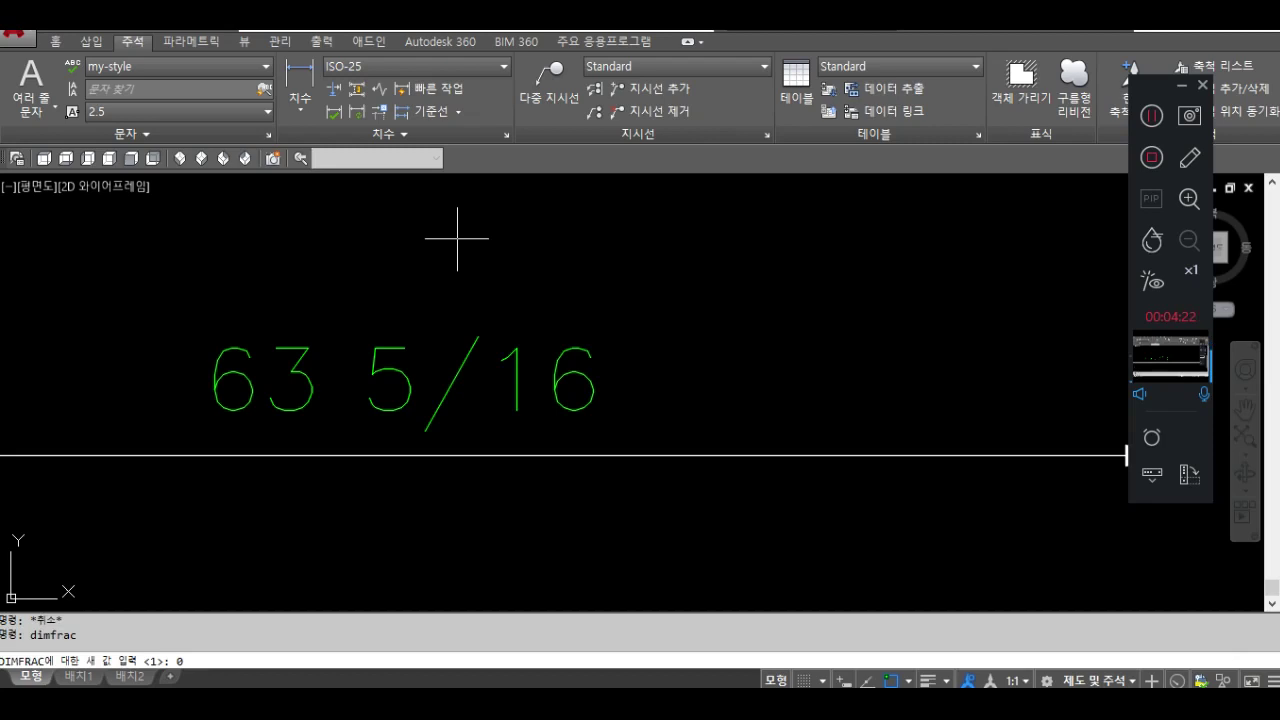
pyautogui.press('Return')
pyautogui.click(379, 111)
pyautogui.click(539, 364)
pyautogui.press('Return')
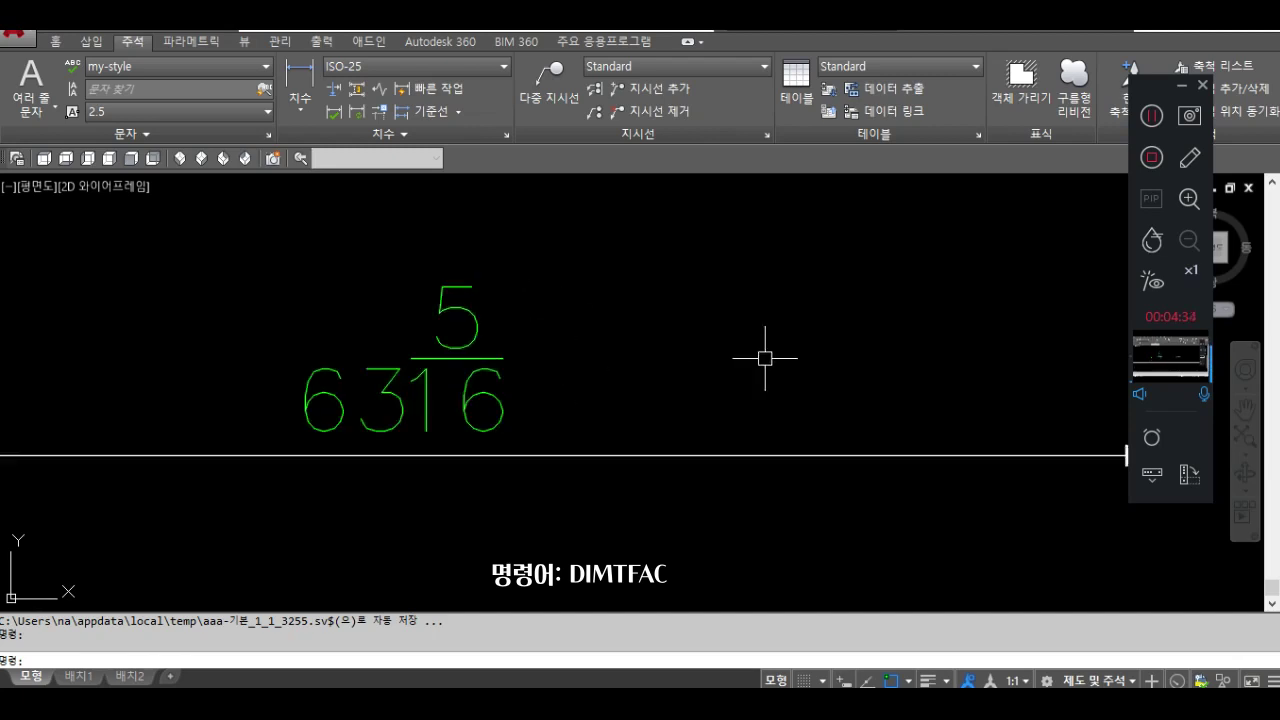
# Set the DIMTFAC system variable to 0.5 to scale the fraction text relative to the dimension text.
pyautogui.write('m')
pyautogui.write('tfa')
pyautogui.write('ac')
pyautogui.press('BackSpace')
pyautogui.press('BackSpace')
pyautogui.press('BackSpace')
pyautogui.press('BackSpace')
pyautogui.press('BackSpace')
pyautogui.press('BackSpace')
pyautogui.press('BackSpace')
pyautogui.write('dimtfac')
pyautogui.press('Return')
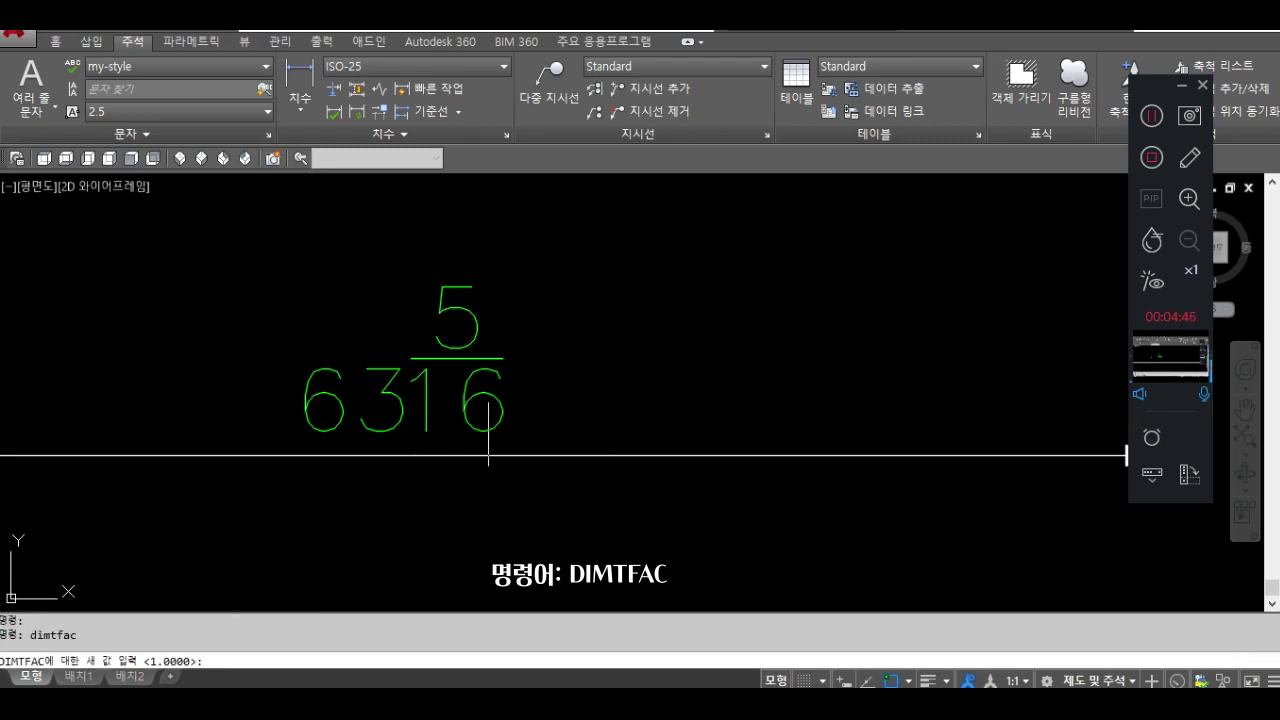
pyautogui.write('0')
pyautogui.write('5')
pyautogui.press('Return')
# Update the fractional dimension below the small rectangle with the new fraction height factor.
pyautogui.click(378, 112)
pyautogui.click(437, 418)
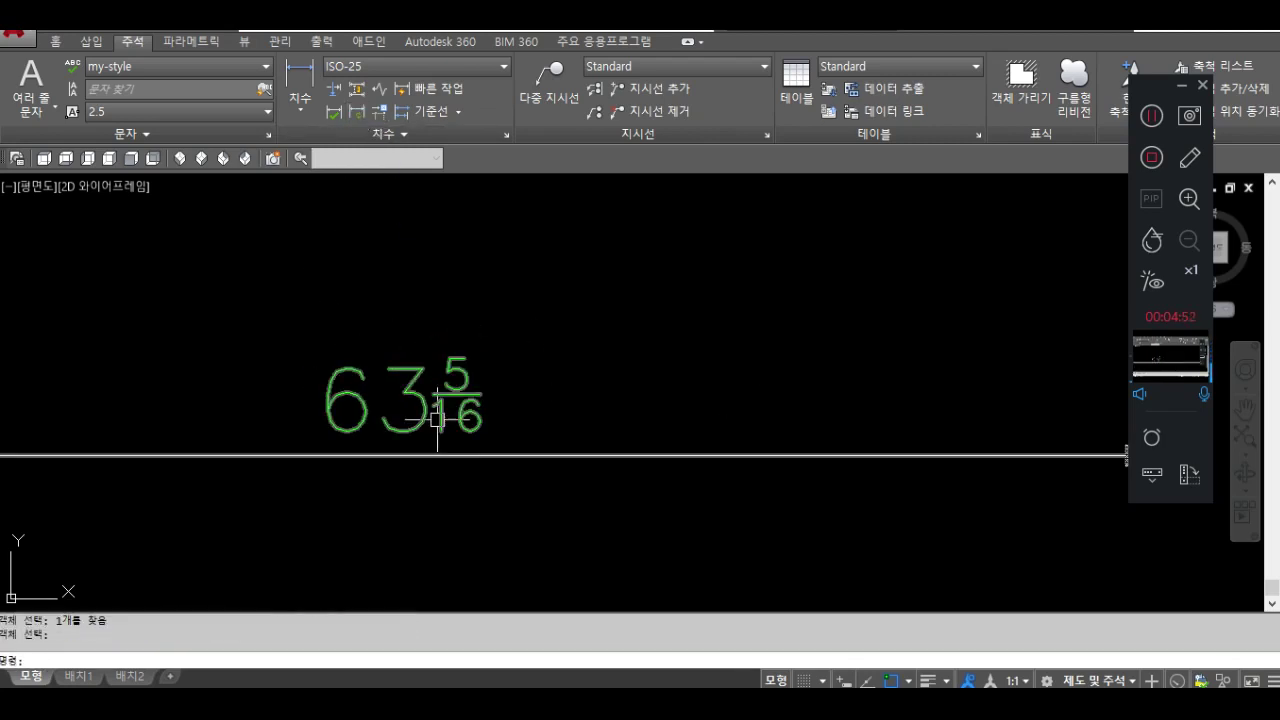
pyautogui.press('Return')
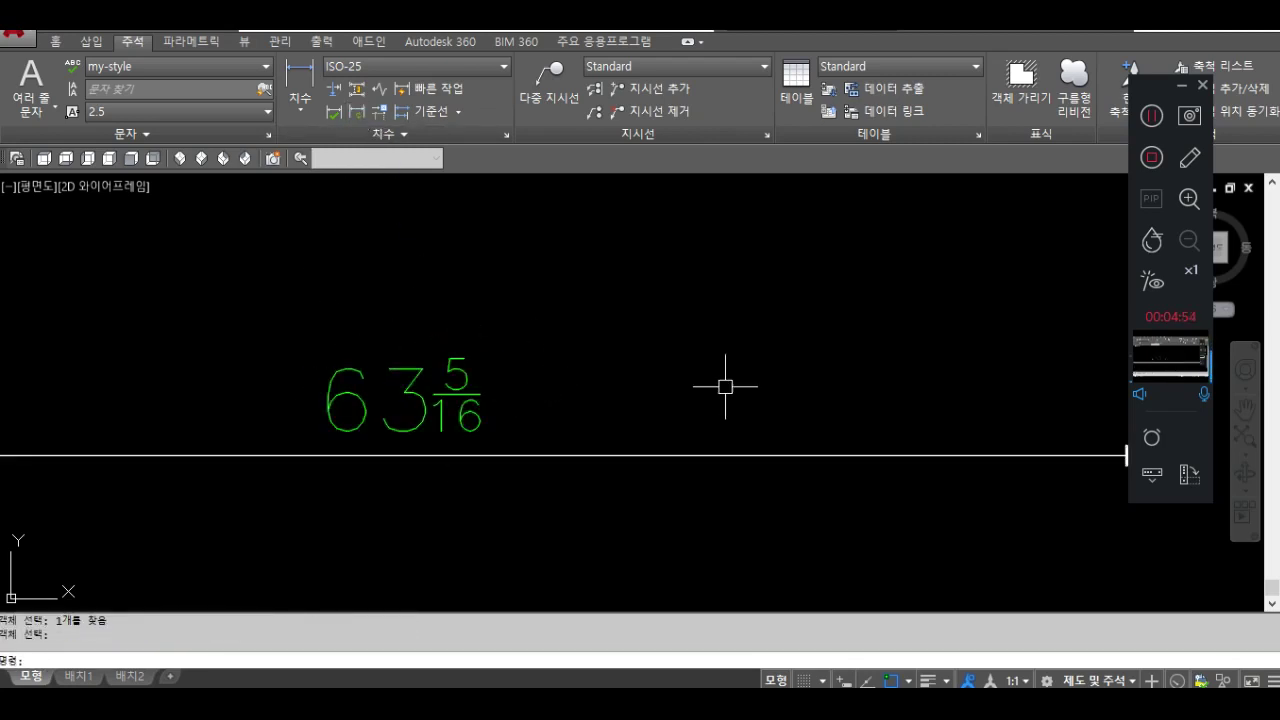
# Switch DIMFRAC to diagonal fraction stacking and update the dimension below the small rectangle.
pyautogui.write('dimfrac')
pyautogui.press('Return')
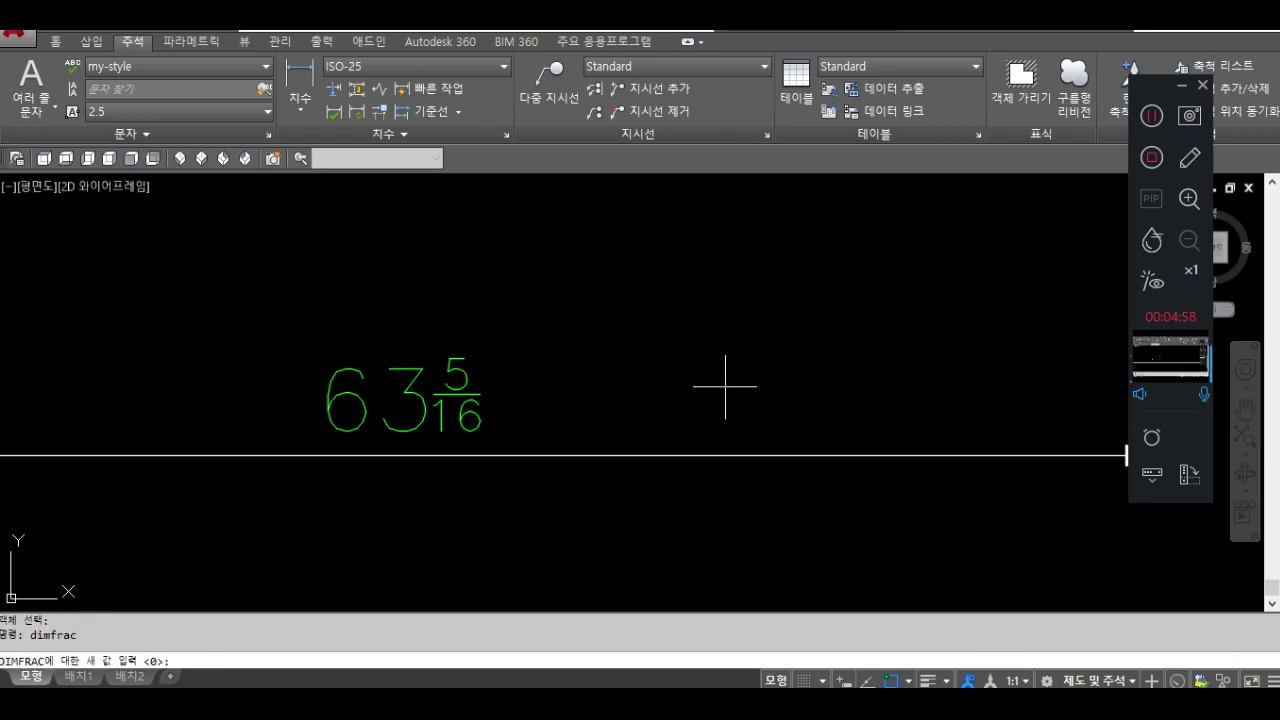
pyautogui.press('Return')
pyautogui.click(356, 111)
pyautogui.click(410, 385)
pyautogui.press('Return')
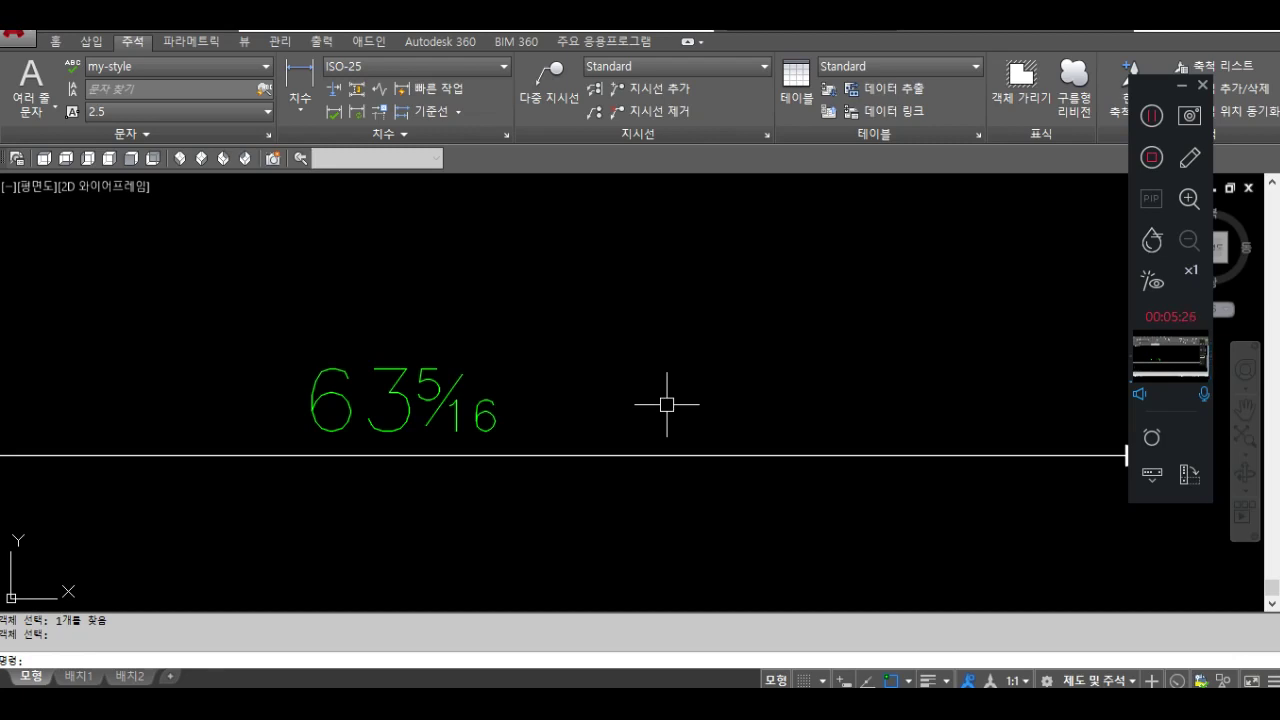
# Set the DIMSCALE system variable to 3 to enlarge the overall dimension scale.
pyautogui.scroll(-5, 667, 404)
pyautogui.moveTo(517, 311); pyautogui.dragTo(471, 491, button='middle')
pyautogui.scroll(2, 423, 372)
pyautogui.moveTo(423, 372); pyautogui.dragTo(543, 383, button='middle')
pyautogui.scroll(-4, 527, 404)
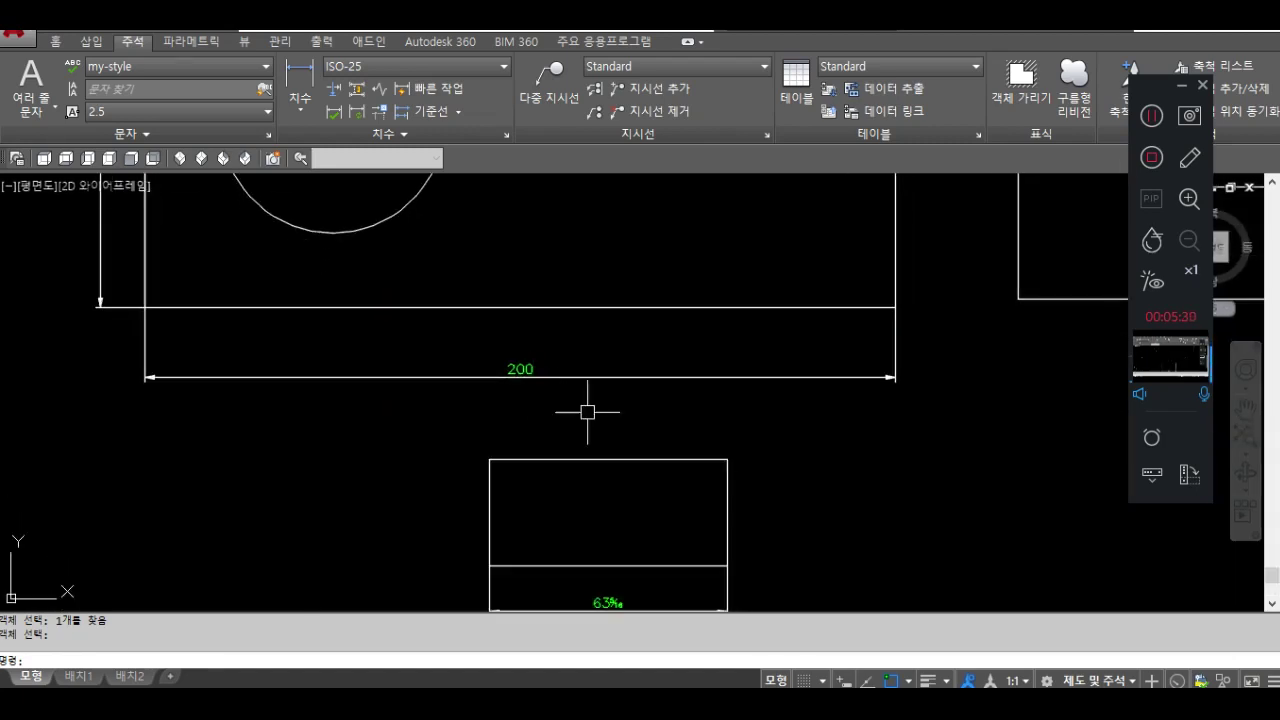
pyautogui.write('imscale')
pyautogui.press('Return')
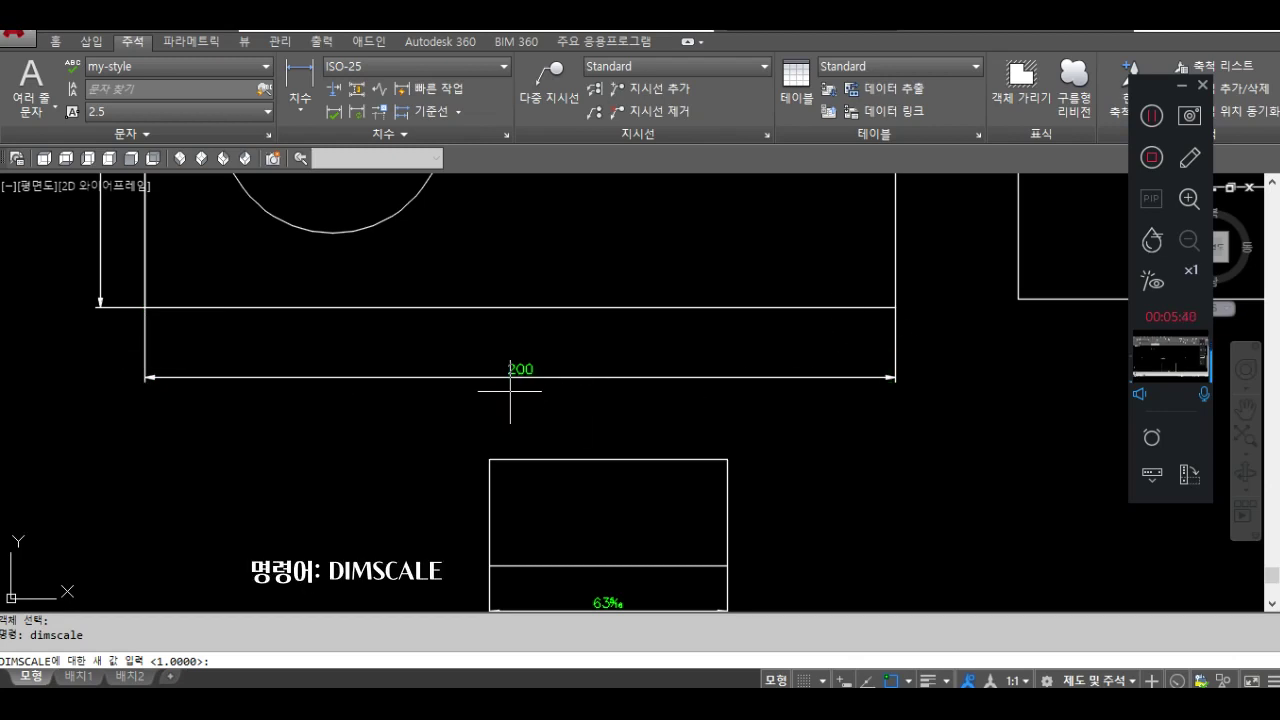
pyautogui.press('Return')
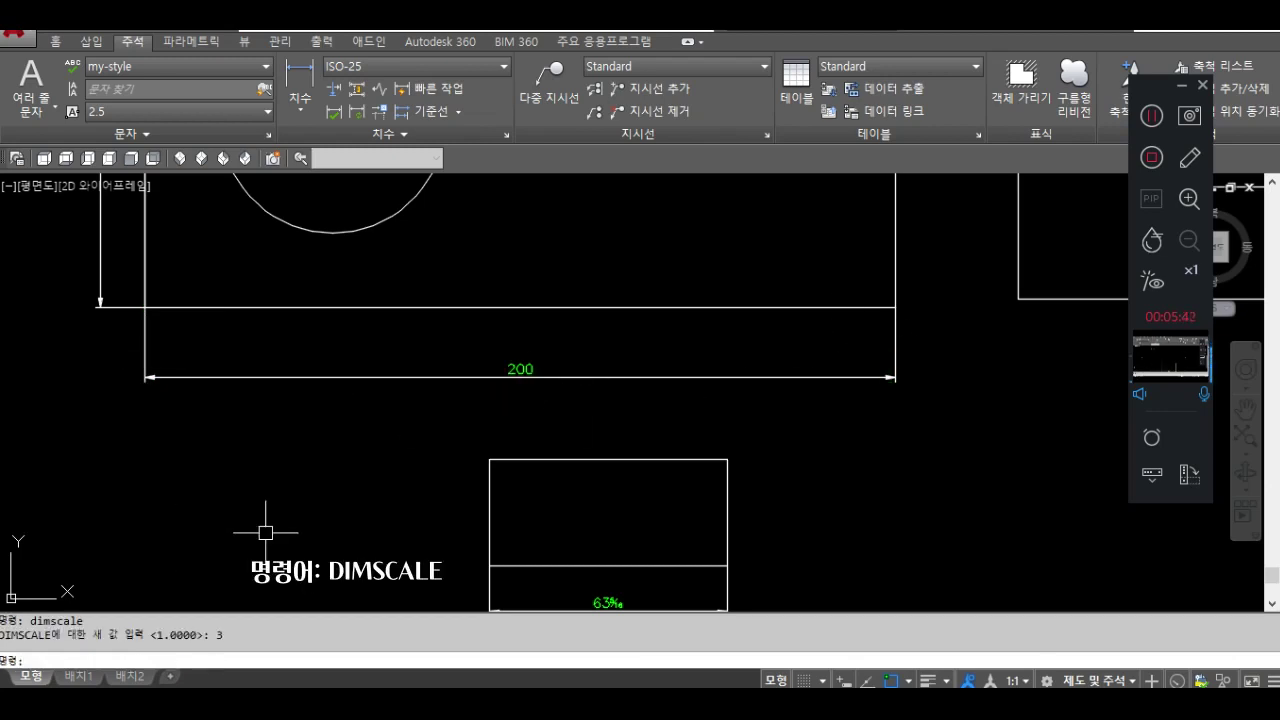
# Update the 200 dimension below the large shape with the new overall dimension scale.
pyautogui.click(358, 118)
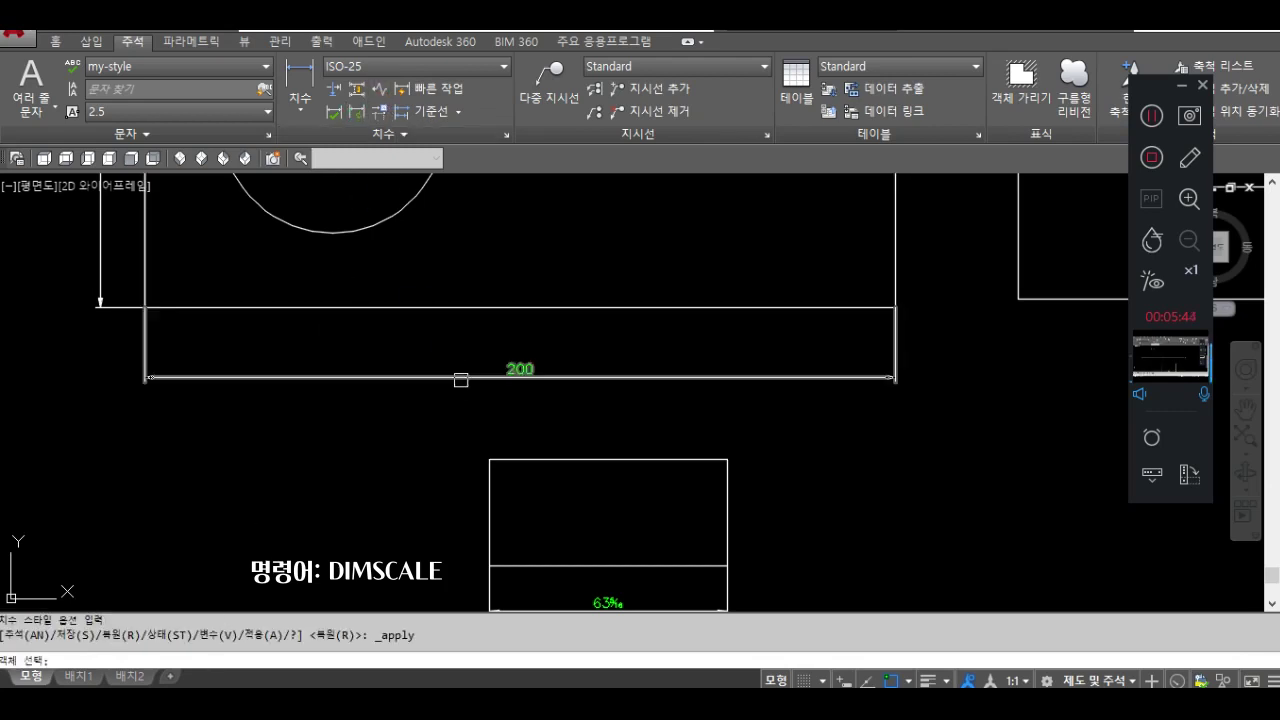
pyautogui.click(500, 372)
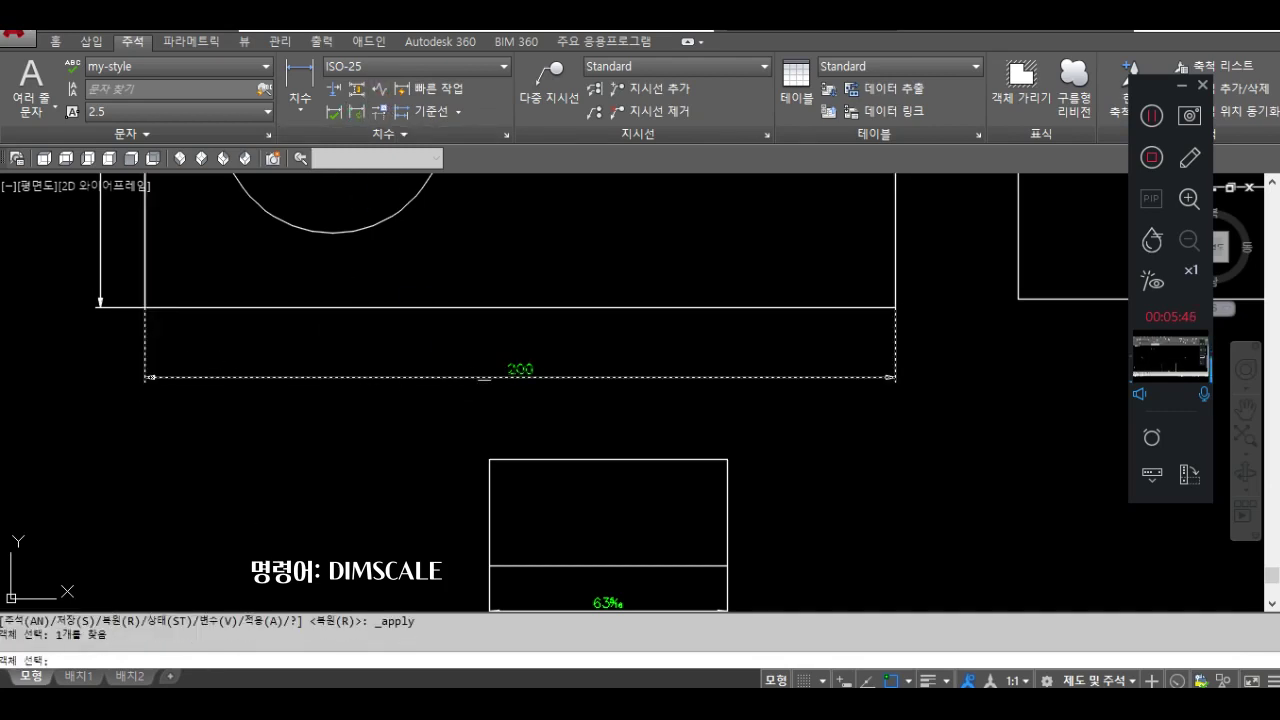
pyautogui.press('Return')
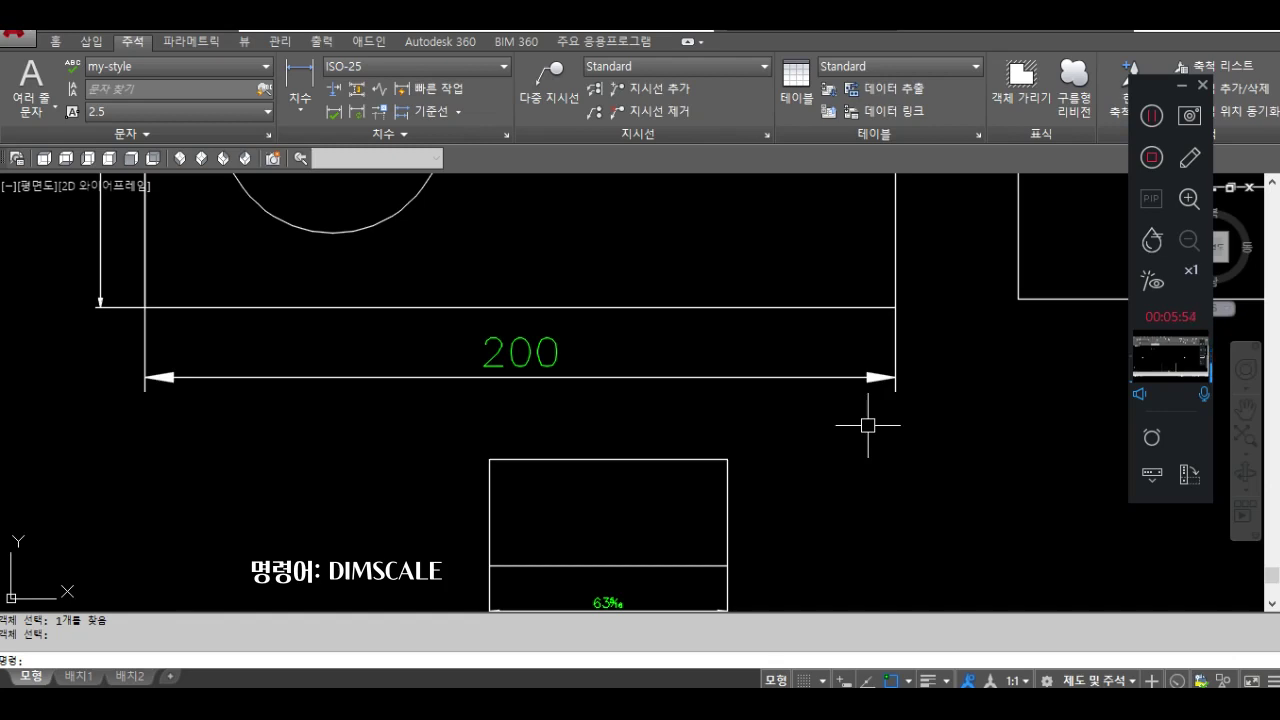
# Turn the DIMTOFL system variable on to force a dimension line inside the circle and arc.
pyautogui.scroll(-4, 868, 425)
pyautogui.scroll(4, 680, 450)
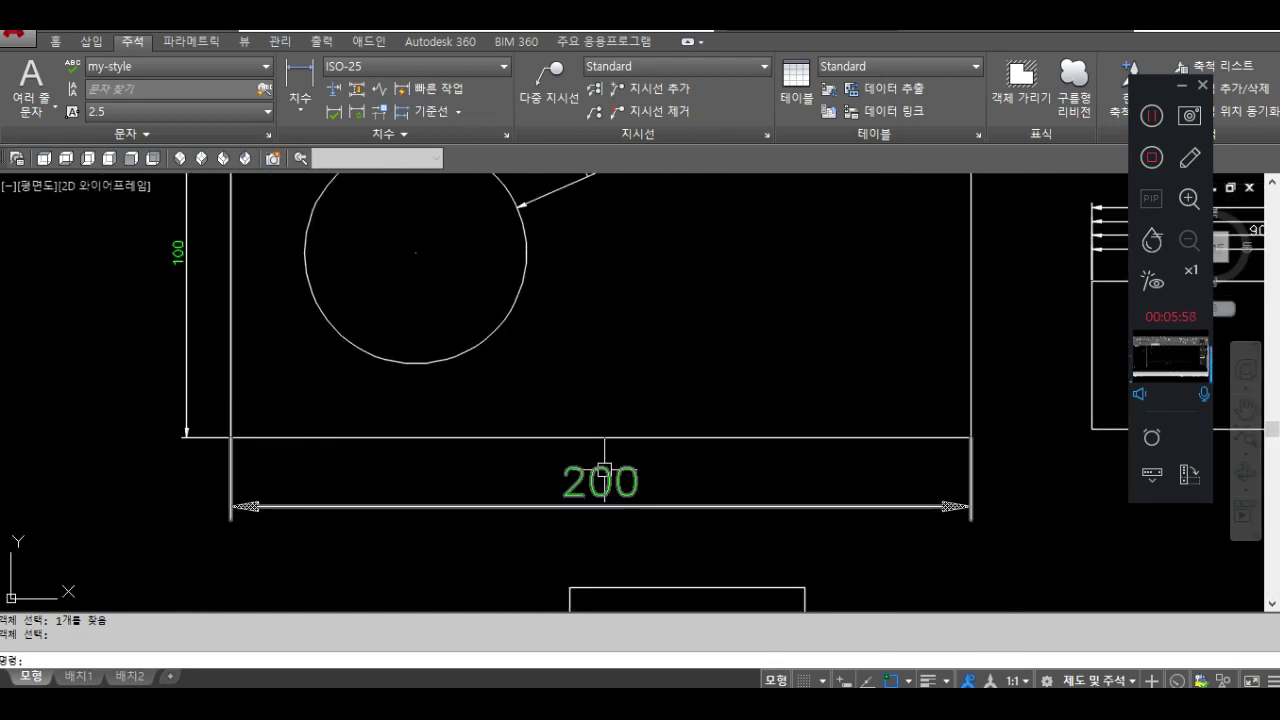
pyautogui.scroll(-3, 604, 470)
pyautogui.moveTo(412, 445); pyautogui.dragTo(623, 434, button='middle')
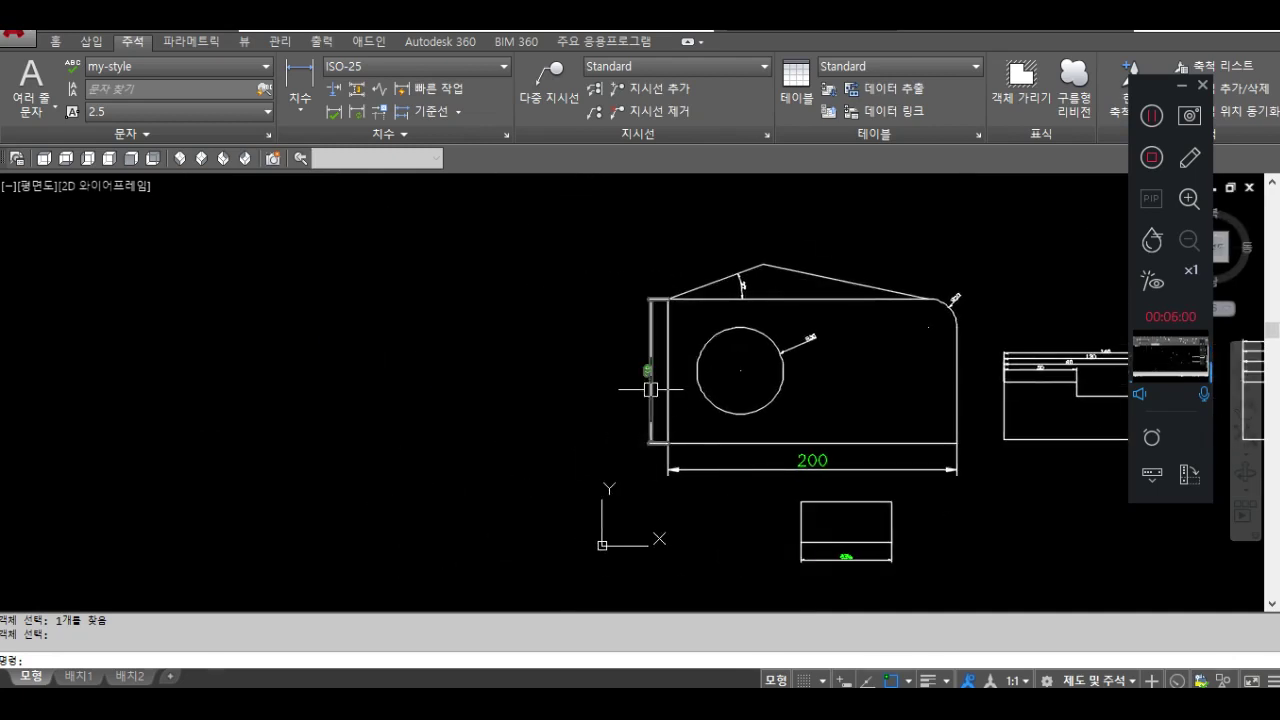
pyautogui.press('Escape')
pyautogui.scroll(3, 586, 334)
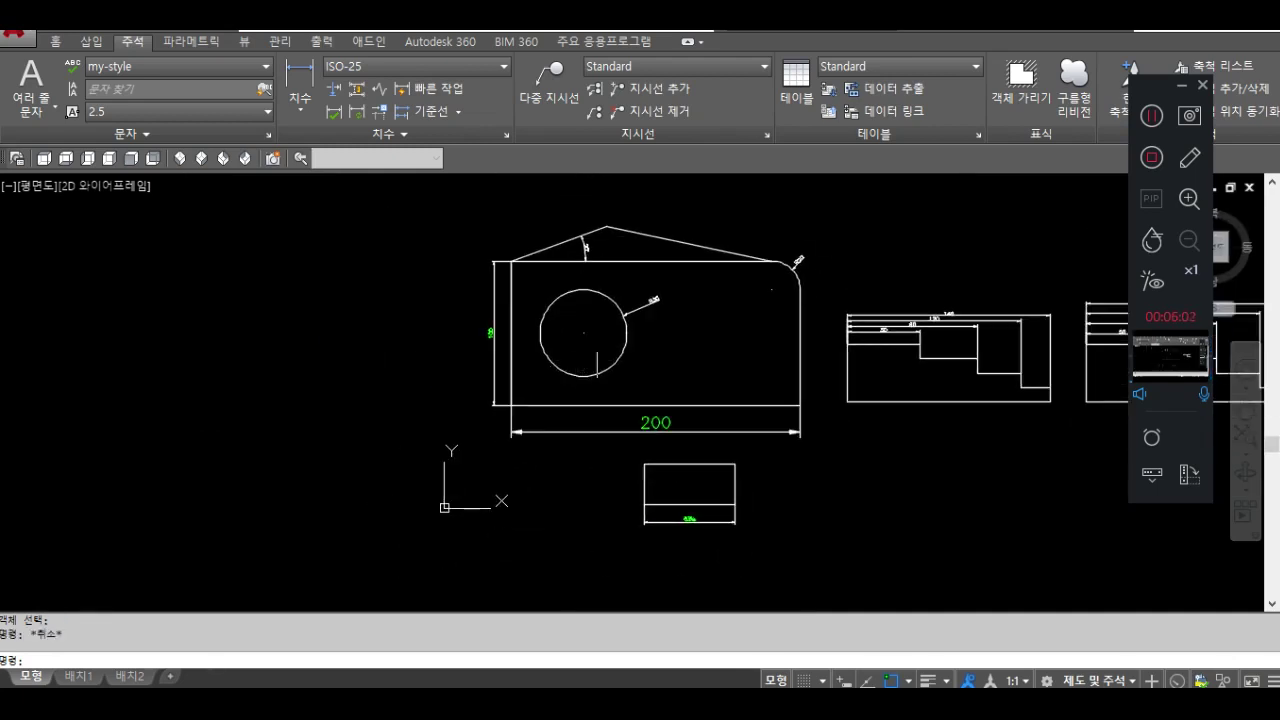
pyautogui.scroll(2, 622, 347)
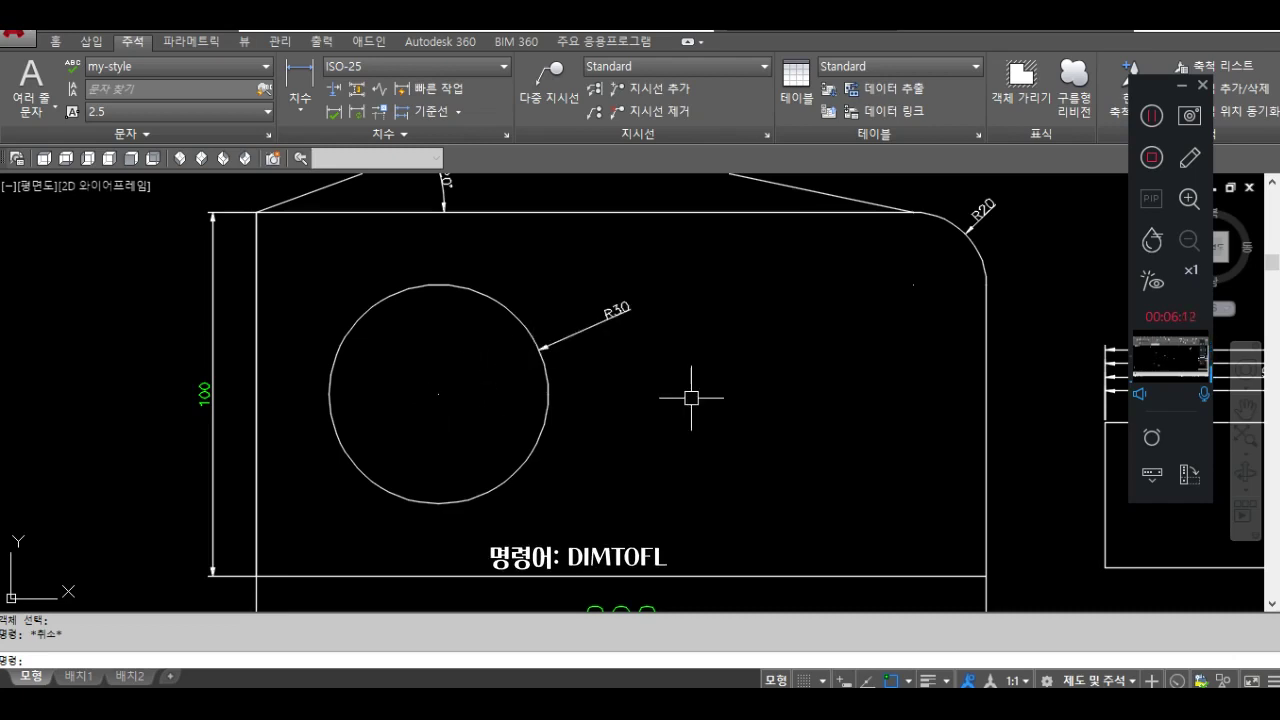
pyautogui.write('imtof')
pyautogui.press('Return')
pyautogui.write('o')
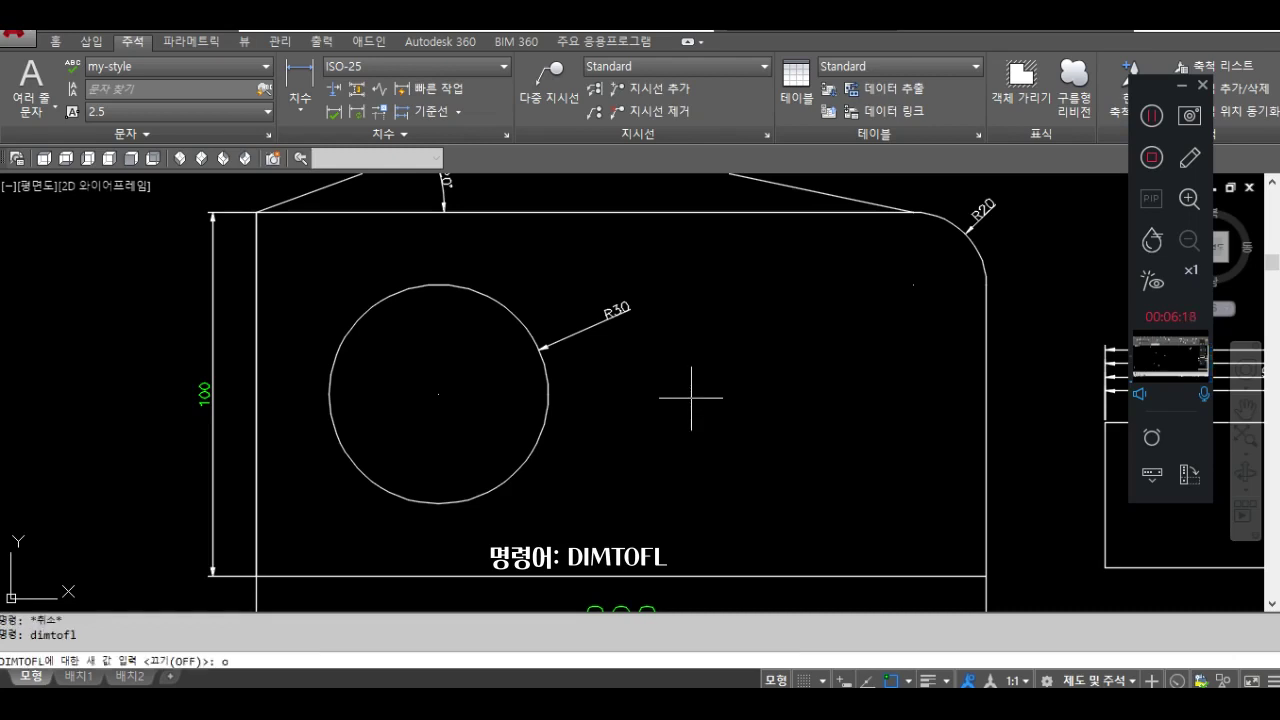
pyautogui.write('n')
pyautogui.press('Return')
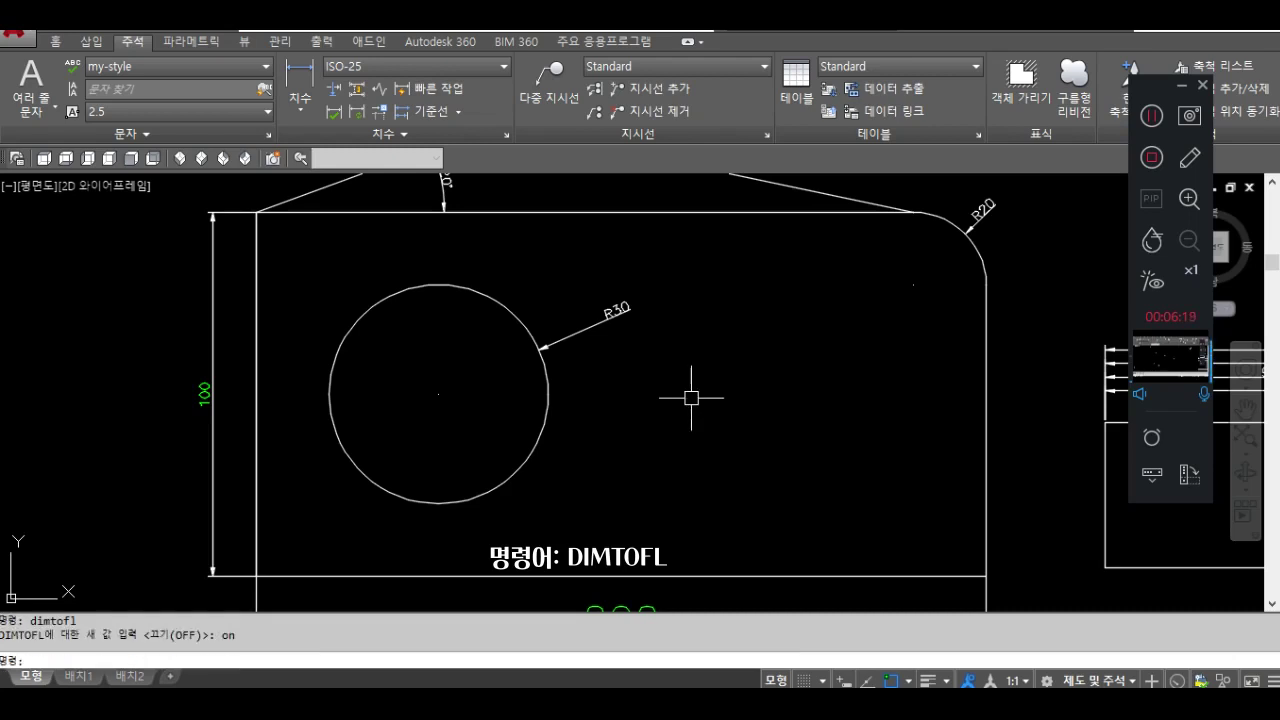
# Update the R30 circle and R20 corner radius dimensions with the new DIMTOFL setting.
pyautogui.click(356, 111)
pyautogui.click(600, 317)
pyautogui.click(975, 215)
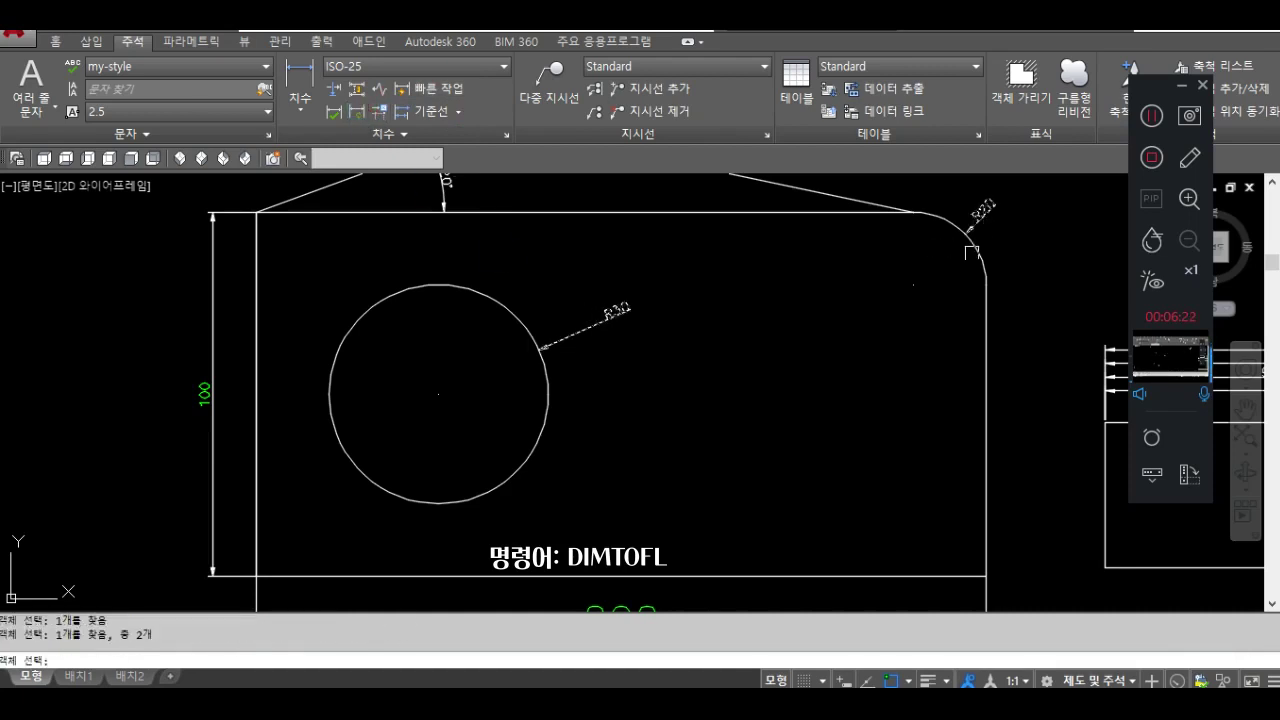
pyautogui.press('Return')
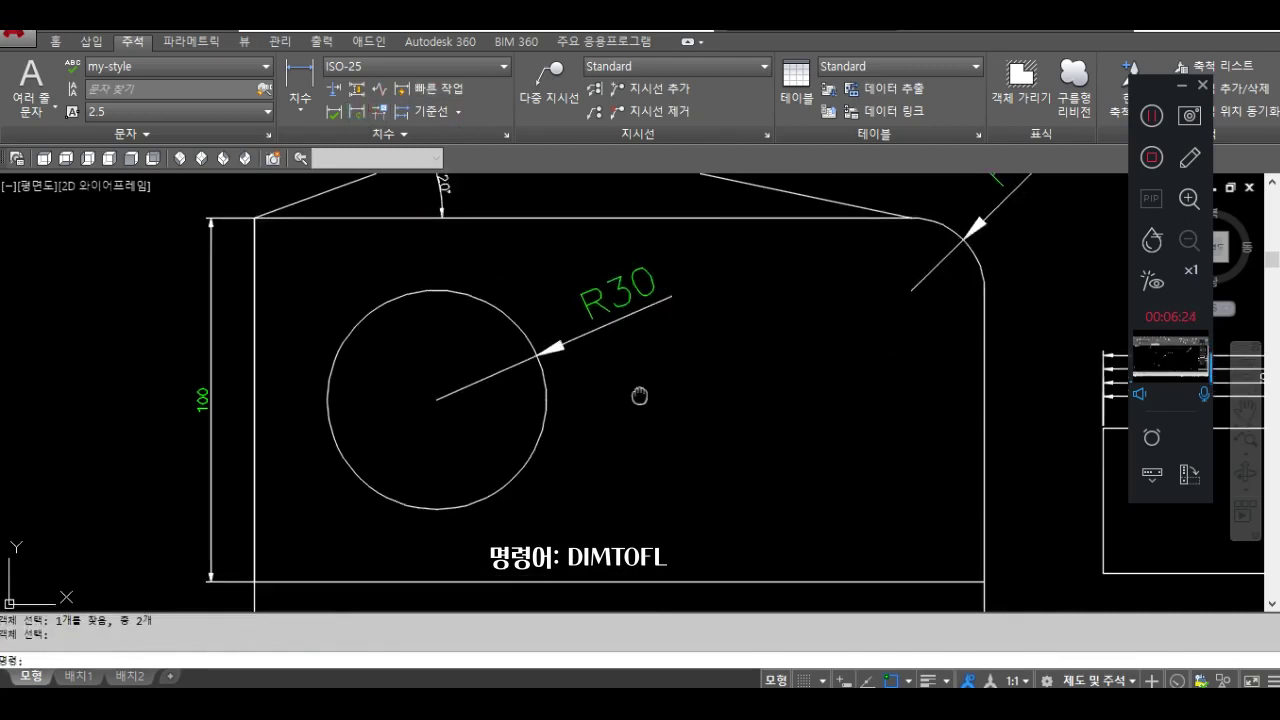
# Set the DIMLUNIT system variable to 2 for decimal linear units.
pyautogui.moveTo(586, 372); pyautogui.dragTo(528, 432, button='middle')
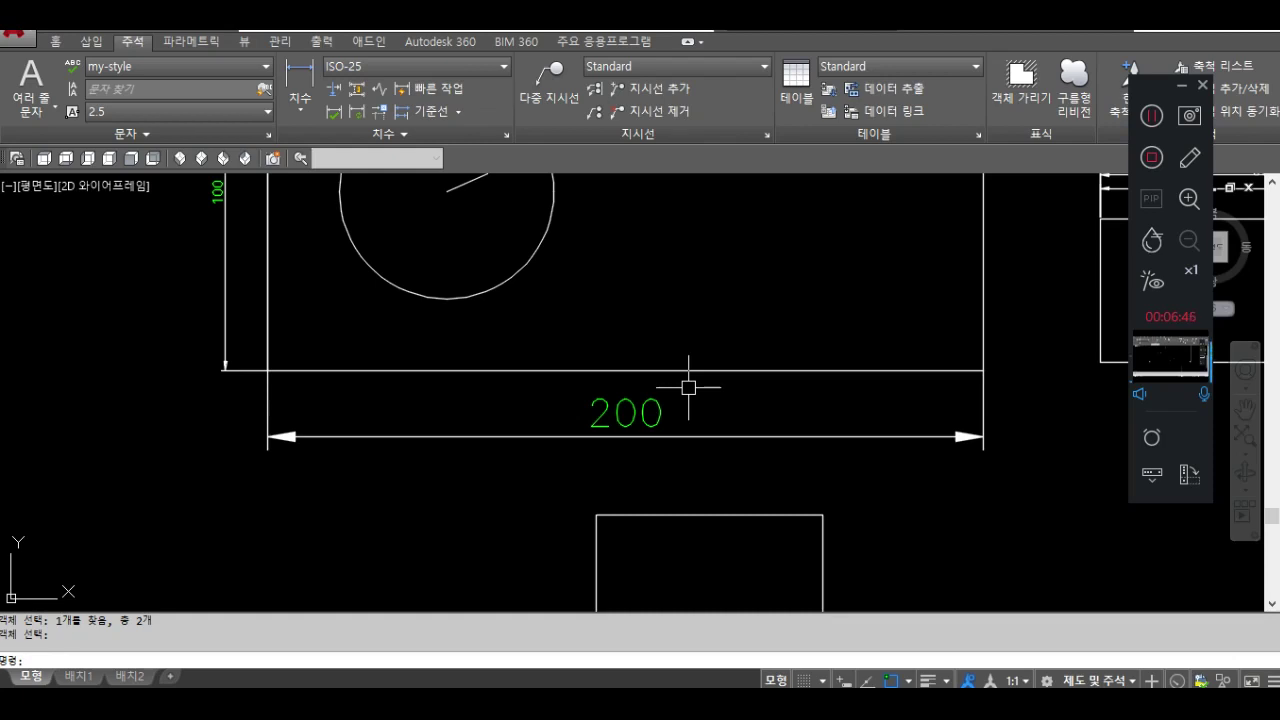
pyautogui.press('Escape')
pyautogui.press('Escape')
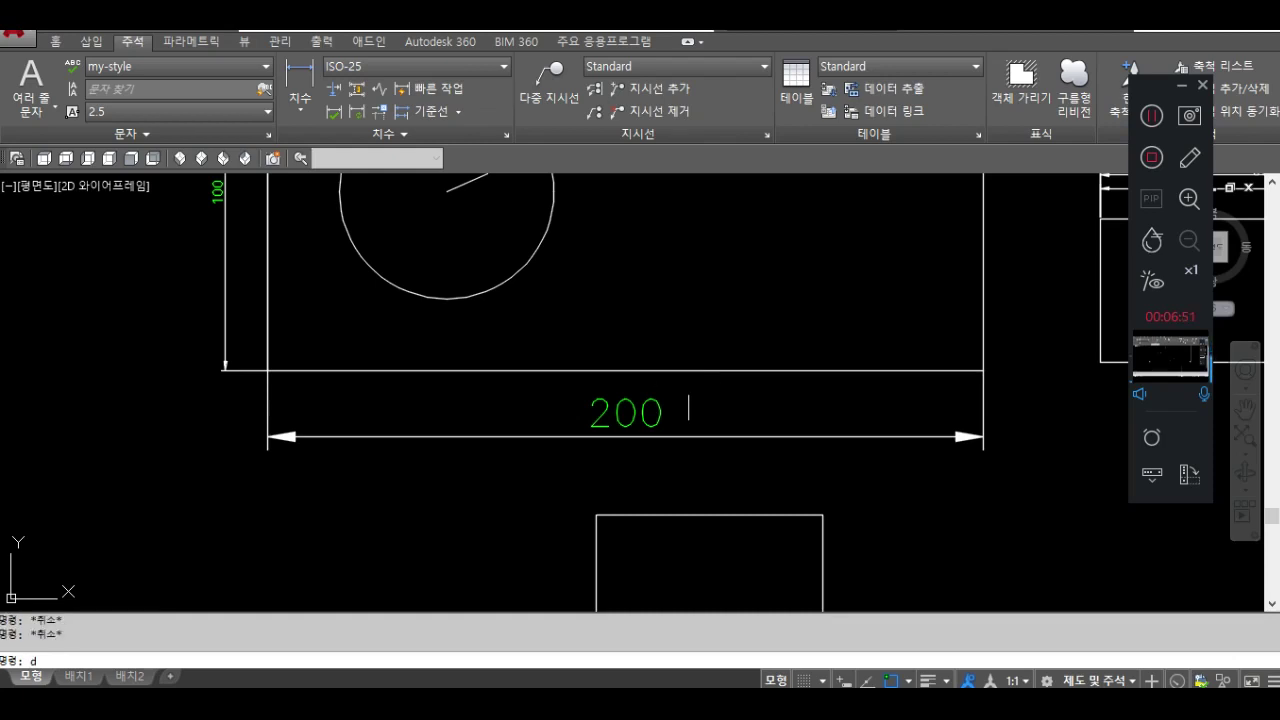
pyautogui.write('dimlunit')
pyautogui.press('Return')
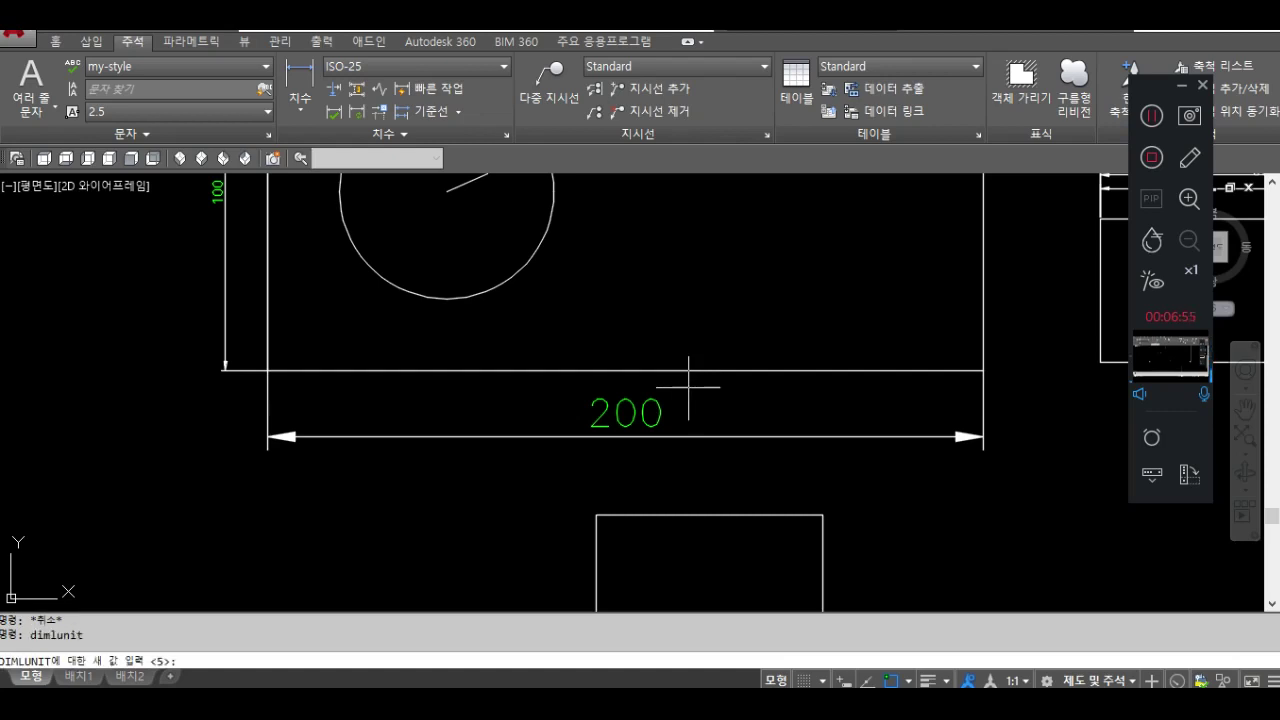
pyautogui.press('Return')
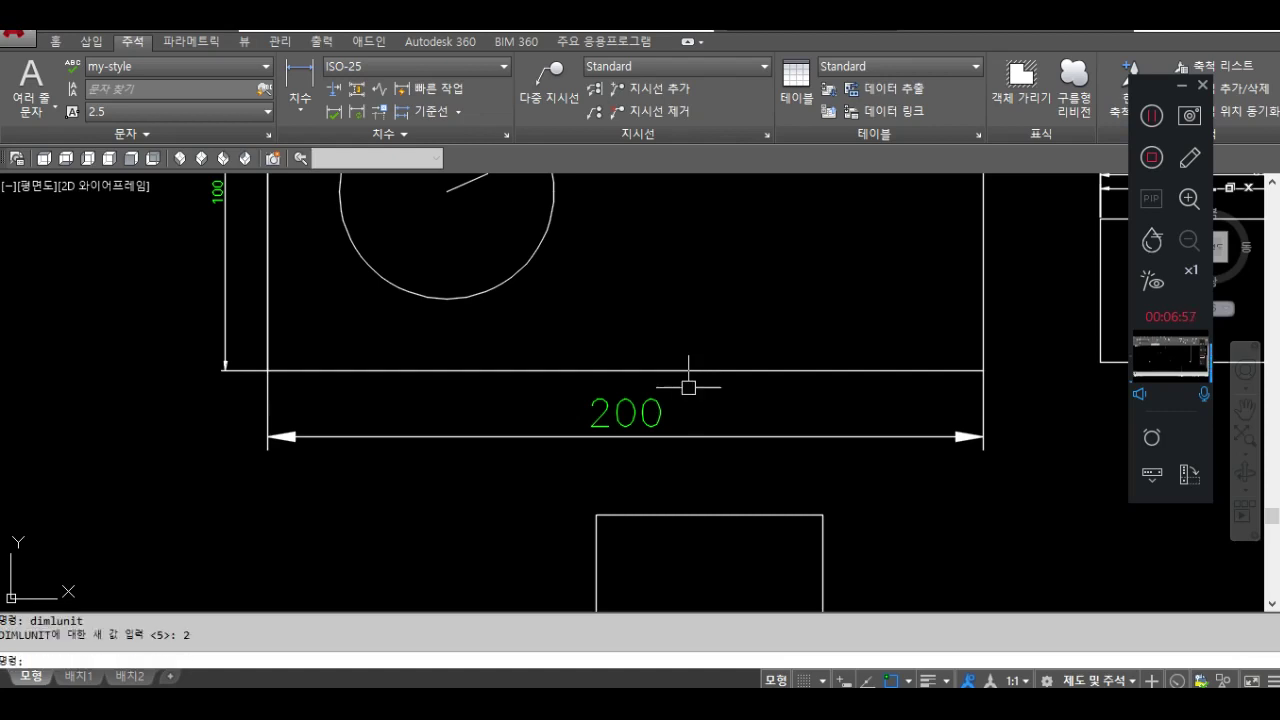
# Update the dimension below the small rectangle under the large shape with the decimal DIMLUNIT setting.
pyautogui.click(357, 111)
pyautogui.click(617, 400)
pyautogui.scroll(10, 622, 401)
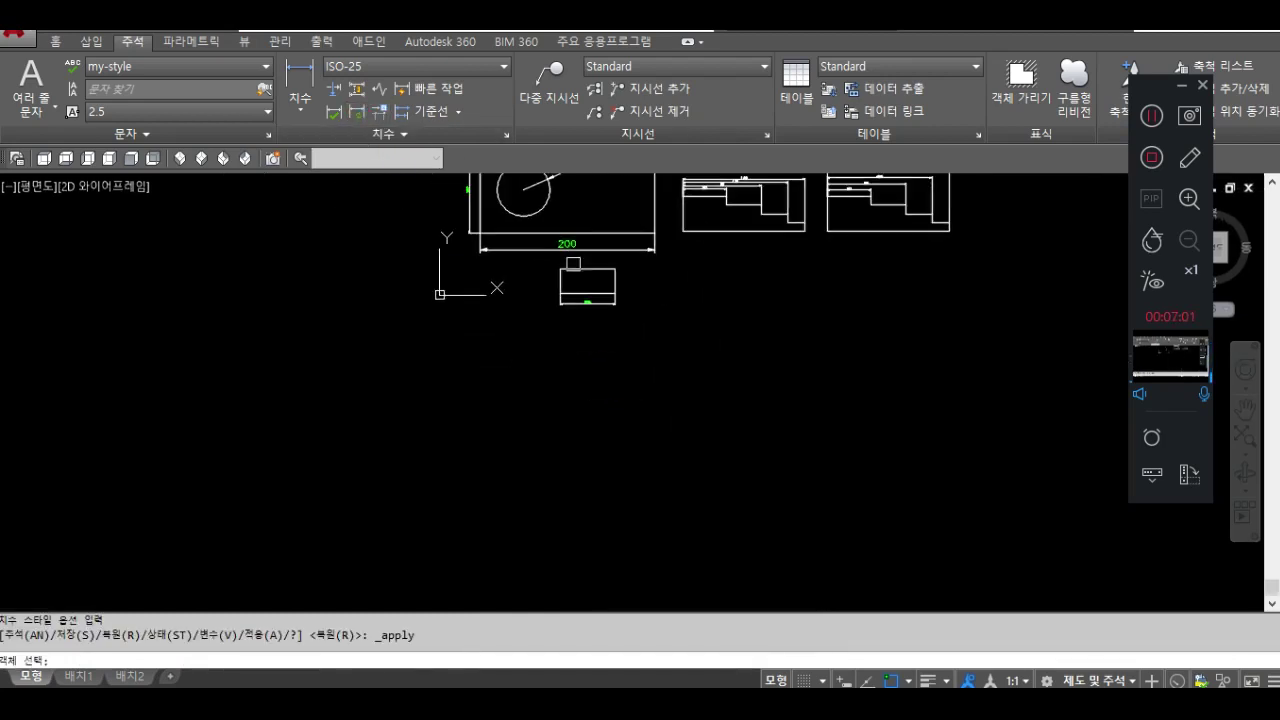
pyautogui.press('Return')
pyautogui.moveTo(616, 436); pyautogui.dragTo(540, 363, button='middle')
# Set the DIMSCALE system variable to 1 and update the small rectangle's dimension with the new scale.
pyautogui.write('dimscale')
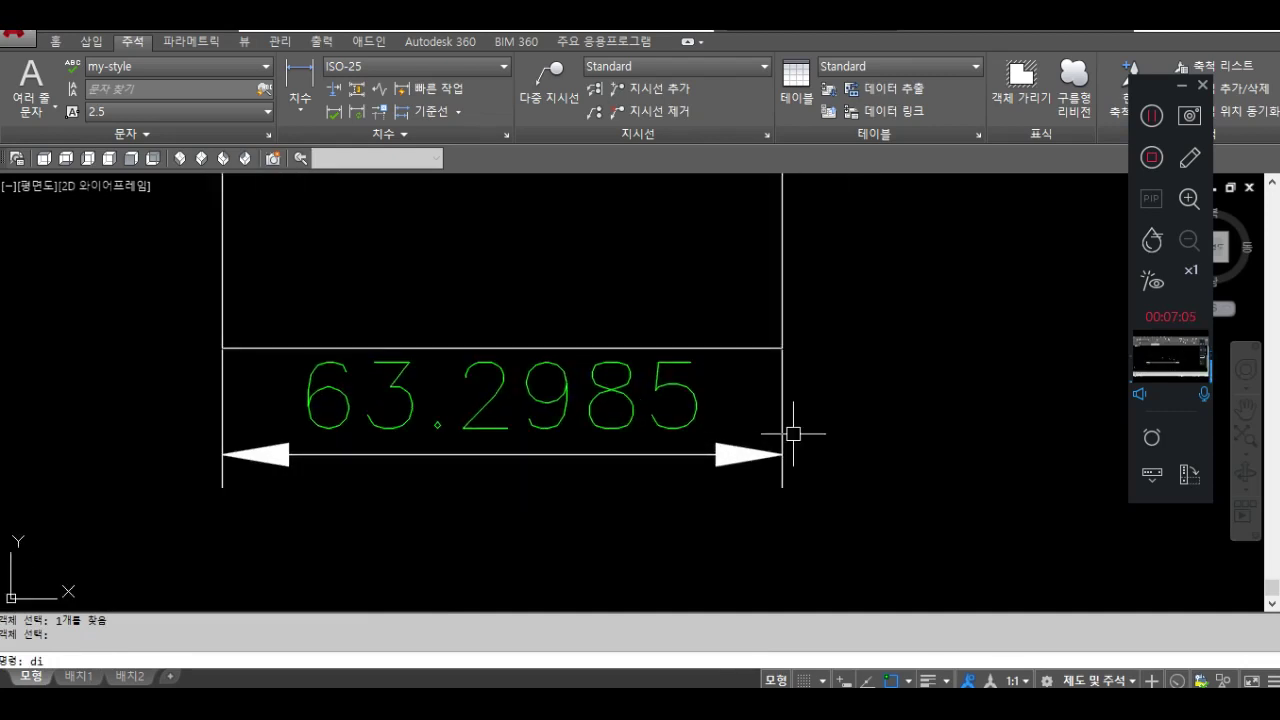
pyautogui.press('Return')
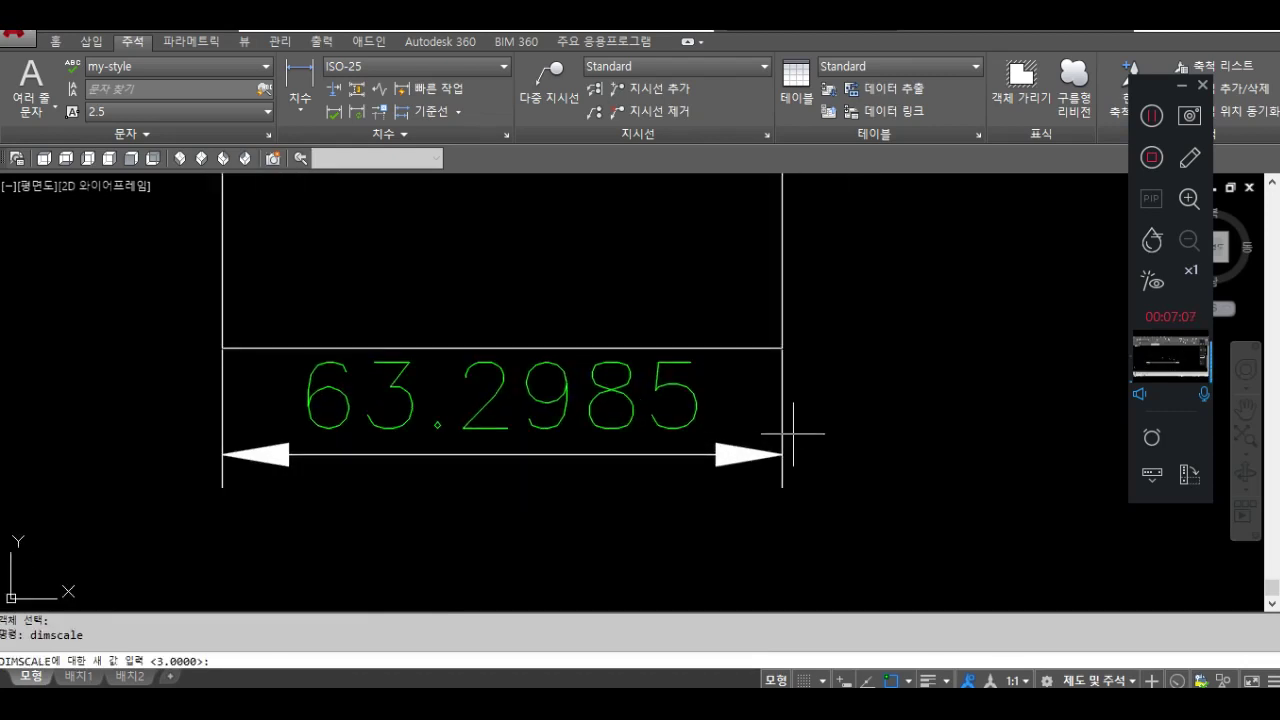
pyautogui.write('1')
pyautogui.press('Return')
pyautogui.click(356, 111)
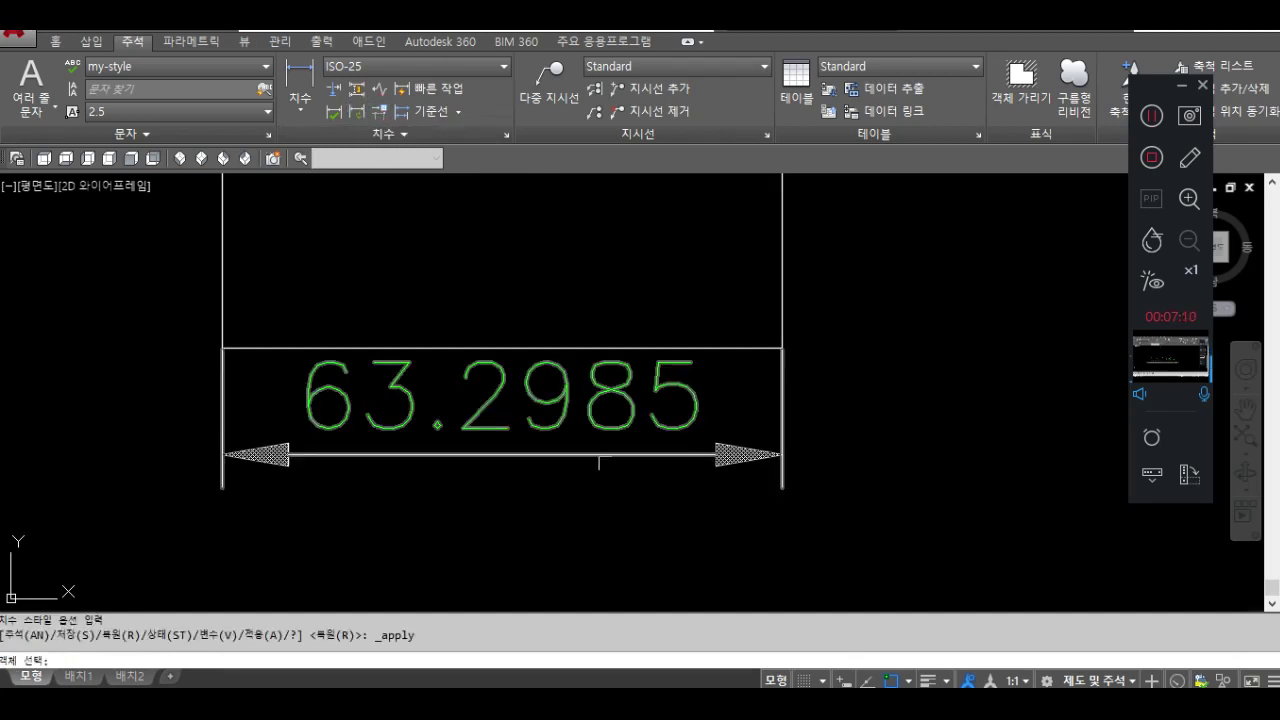
pyautogui.click(571, 421)
pyautogui.press('Return')
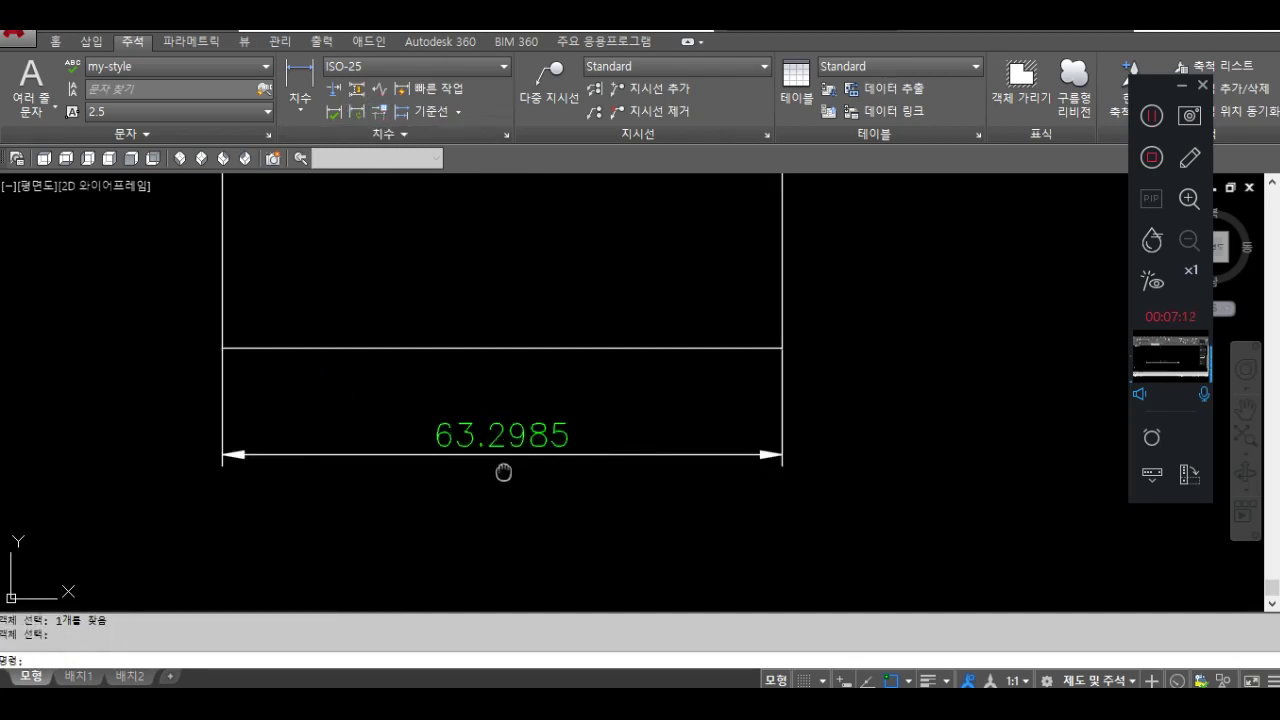
pyautogui.moveTo(503, 472); pyautogui.dragTo(508, 443, button='middle')
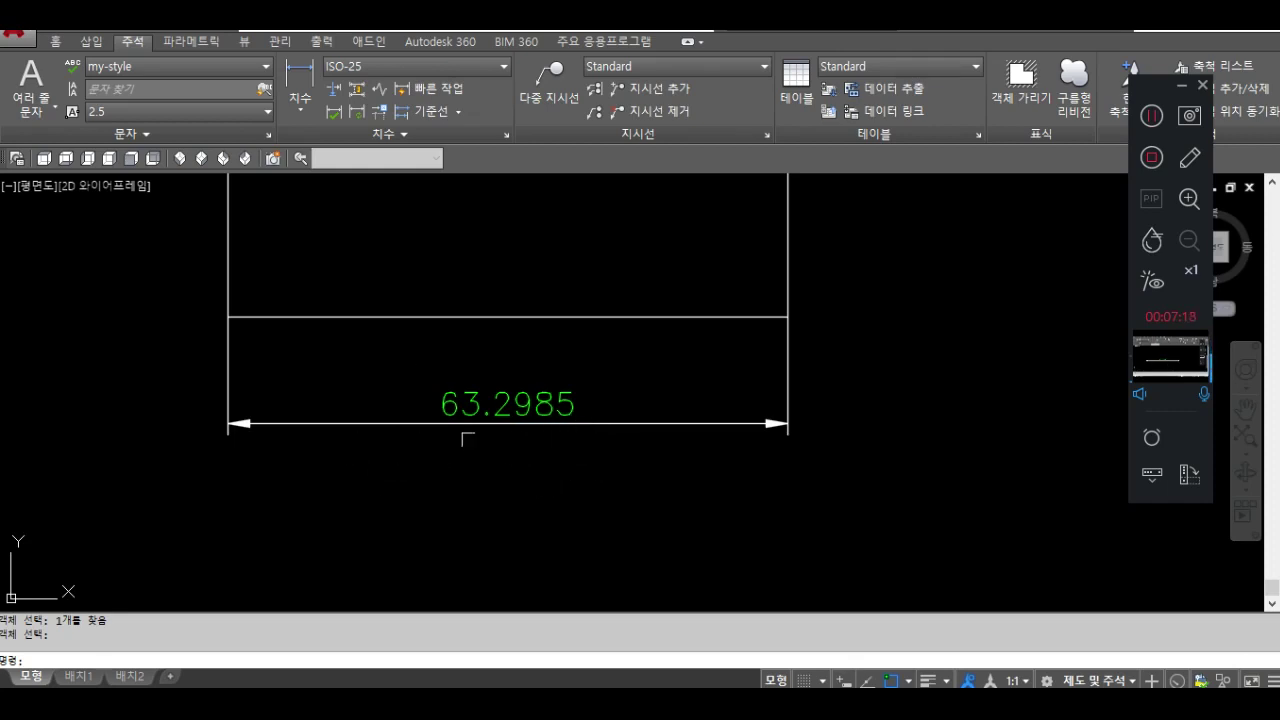
pyautogui.scroll(2, 476, 437)
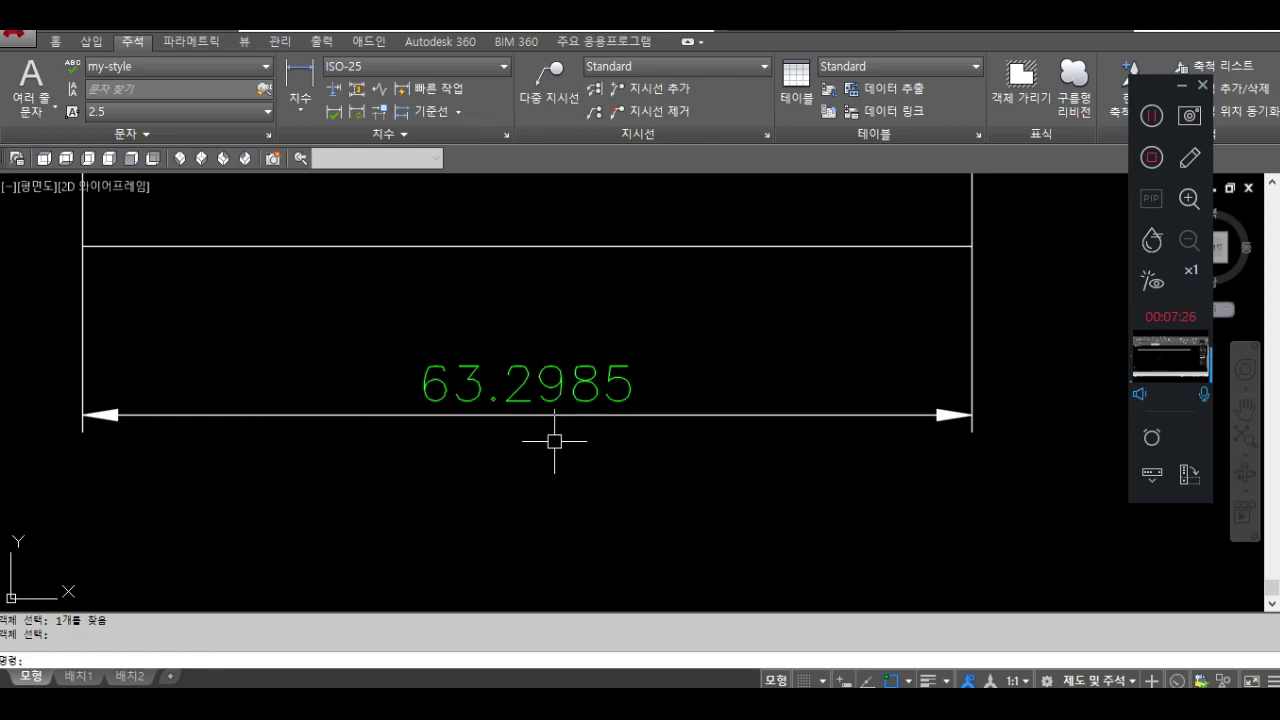
pyautogui.write('di')
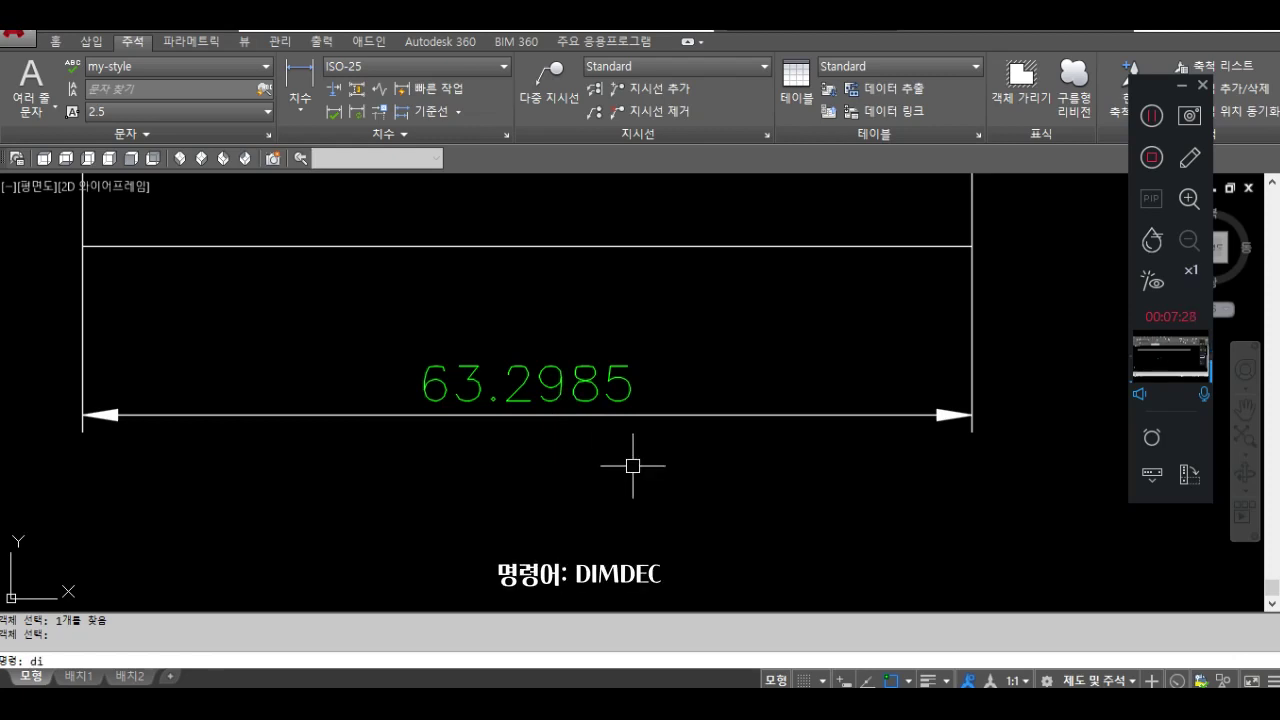
pyautogui.write('mdec')
pyautogui.press('Return')
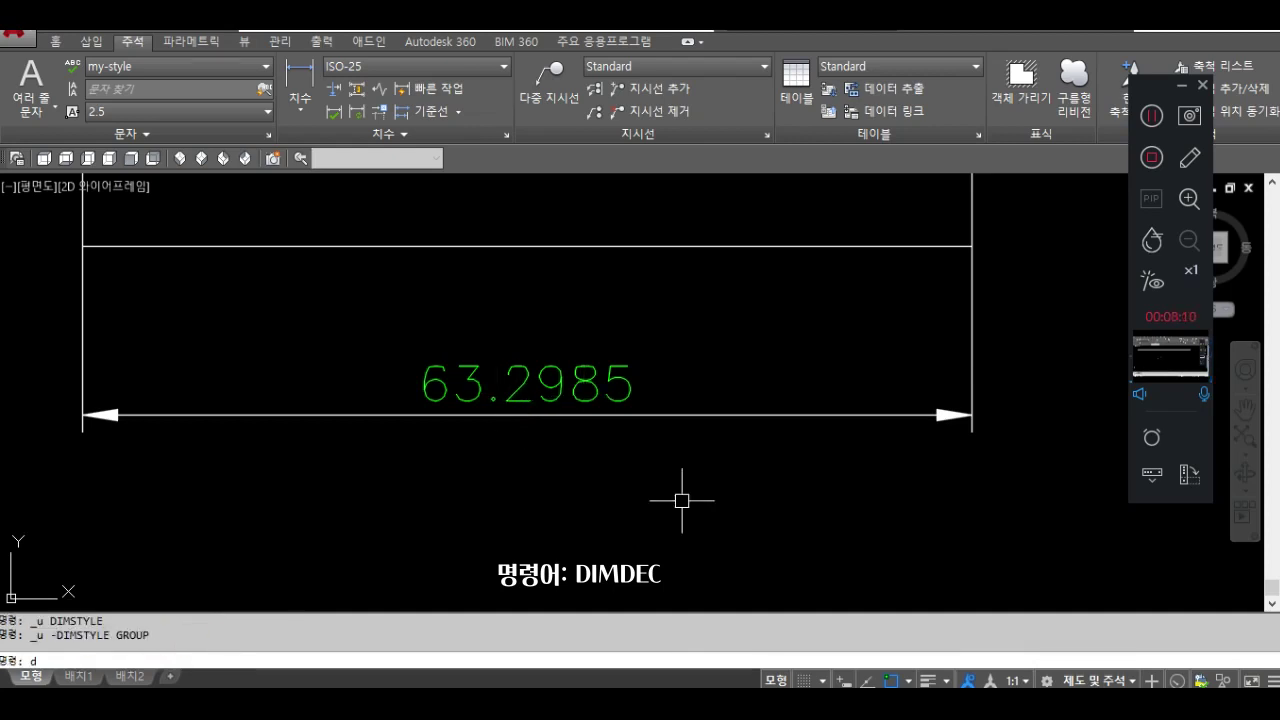
pyautogui.write('dijm')
pyautogui.press('Escape')
# Set the DIMDEC system variable to 3 decimal places and update the small rectangle's dimension with it.
pyautogui.write('dimdec')
pyautogui.press('Return')
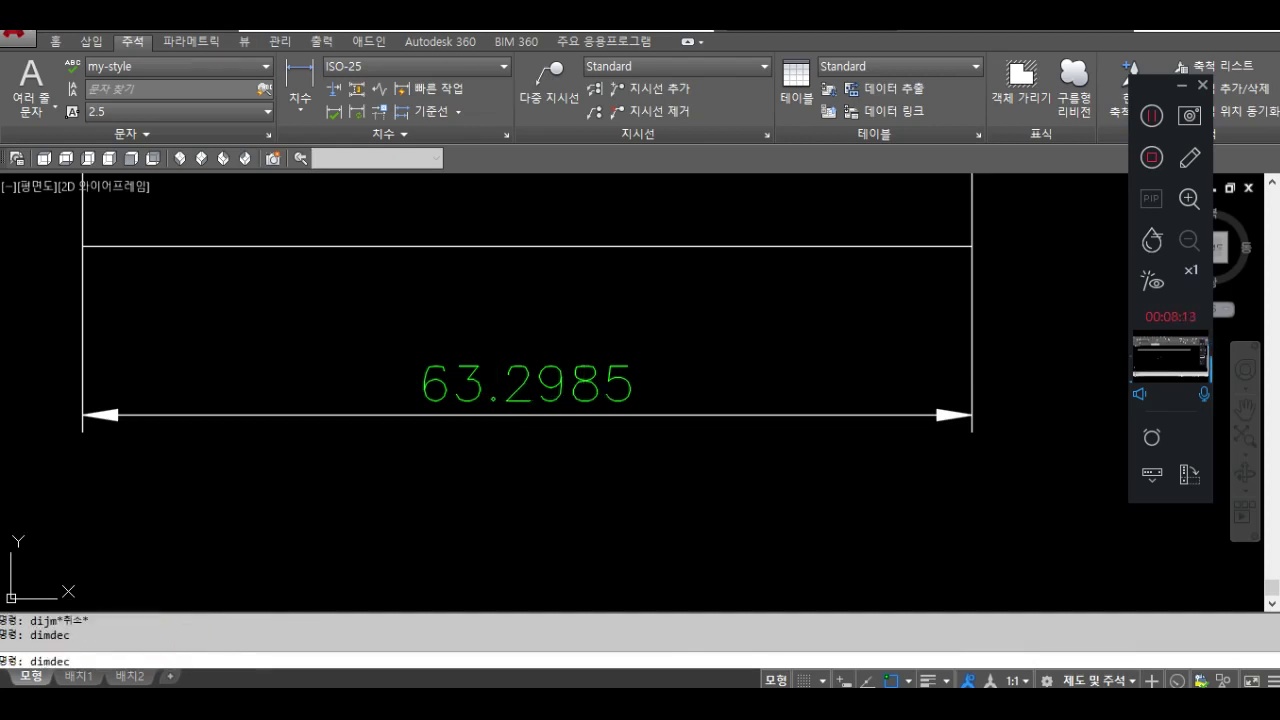
pyautogui.write('3')
pyautogui.press('Return')
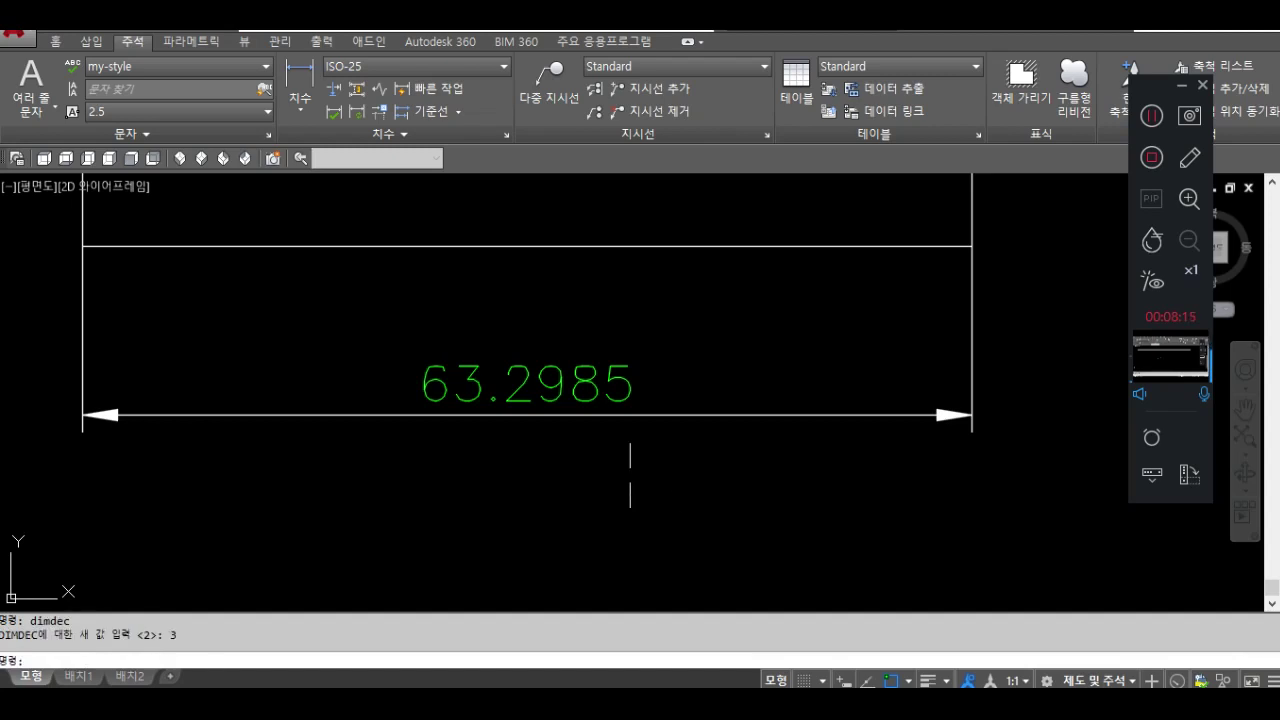
pyautogui.click(364, 116)
pyautogui.click(543, 402)
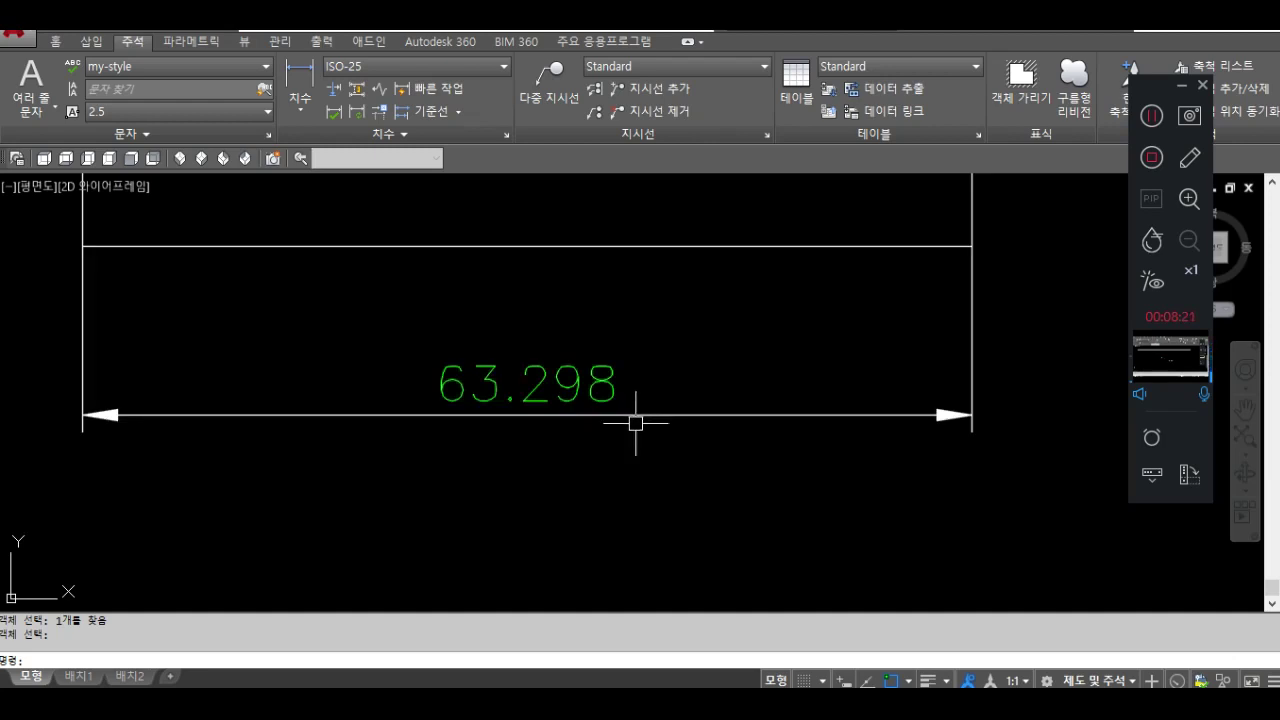
# Set the DIMDSEP decimal separator to a comma and update the small rectangle's dimension with it.
pyautogui.scroll(2, 465, 404)
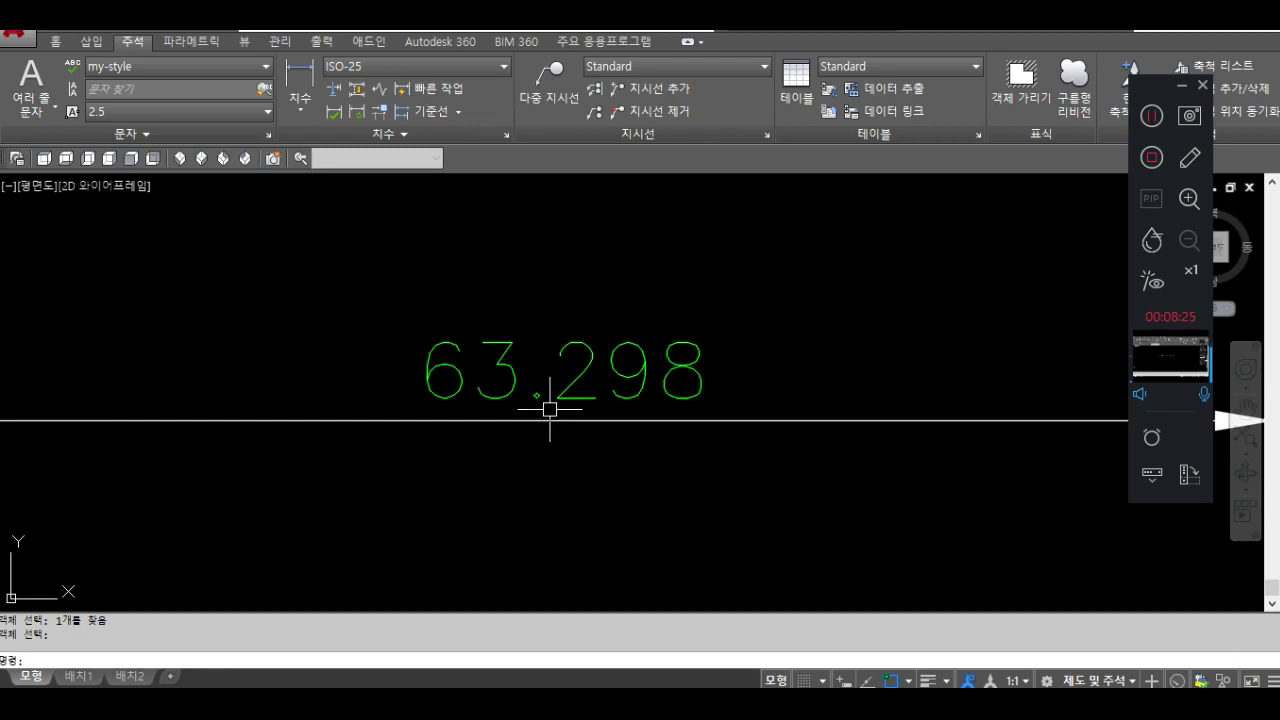
pyautogui.write('dim')
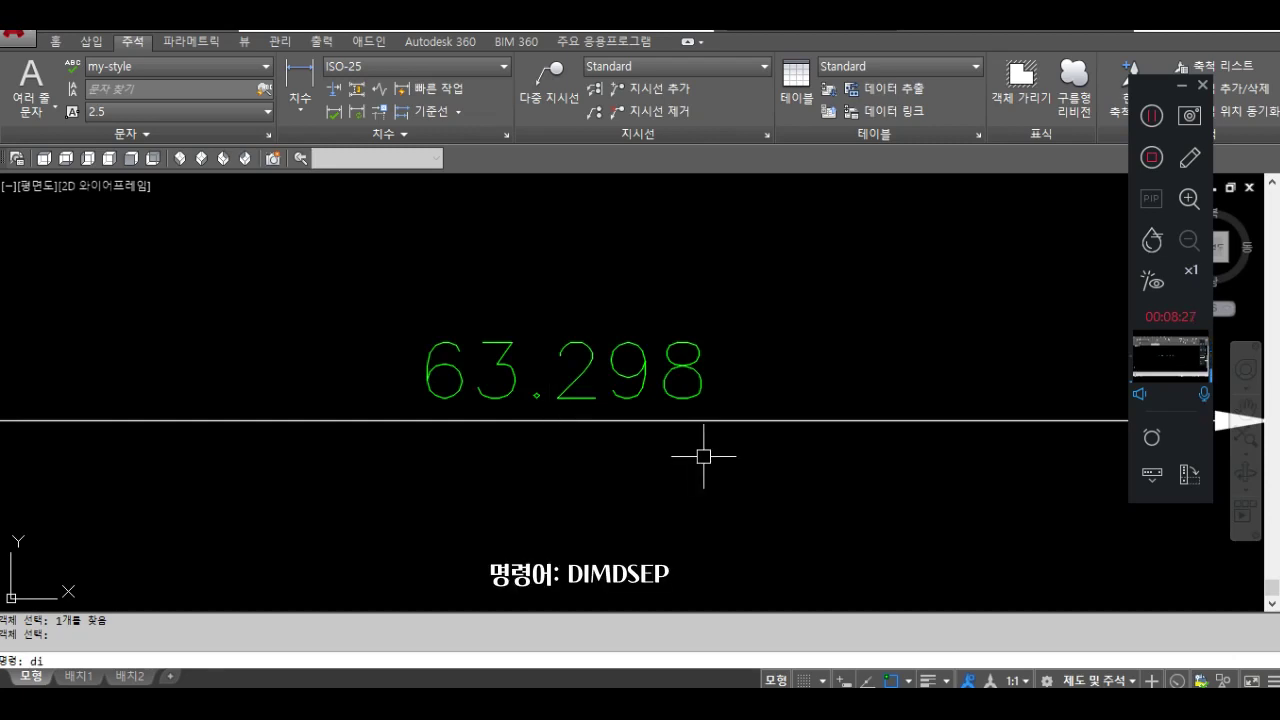
pyautogui.write('dsep')
pyautogui.press('Return')
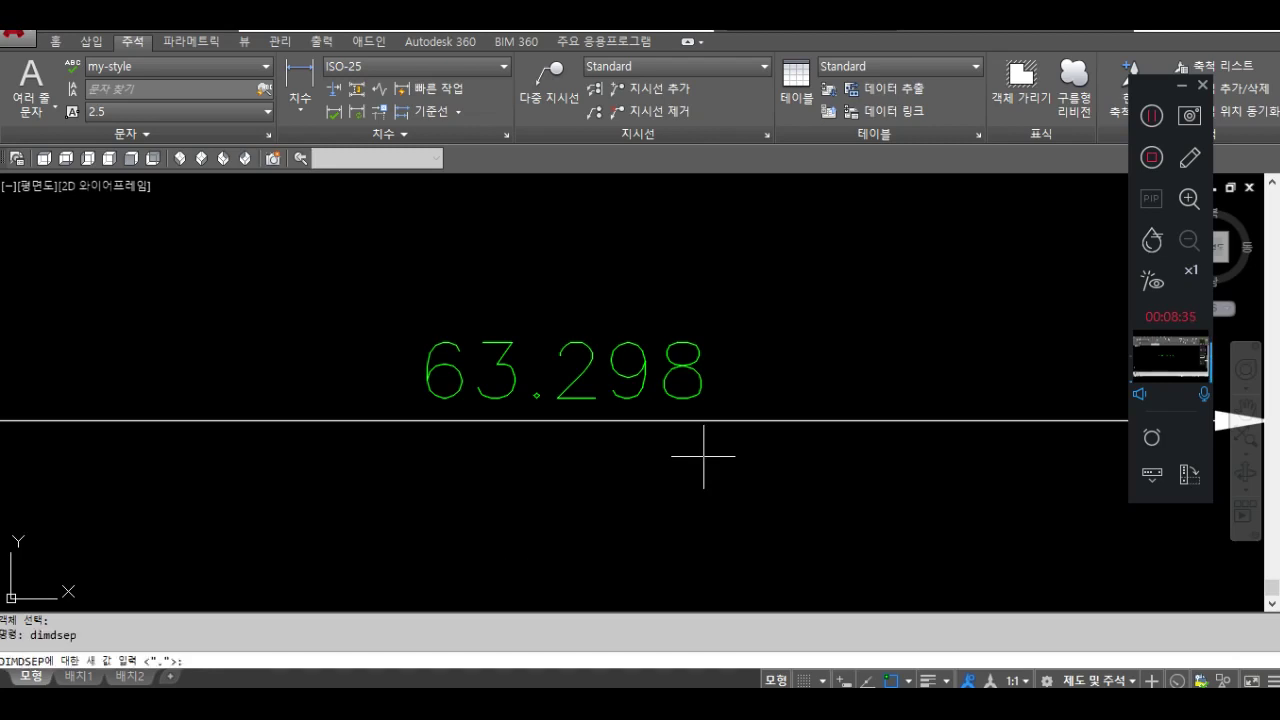
pyautogui.write(',')
pyautogui.press('Return')
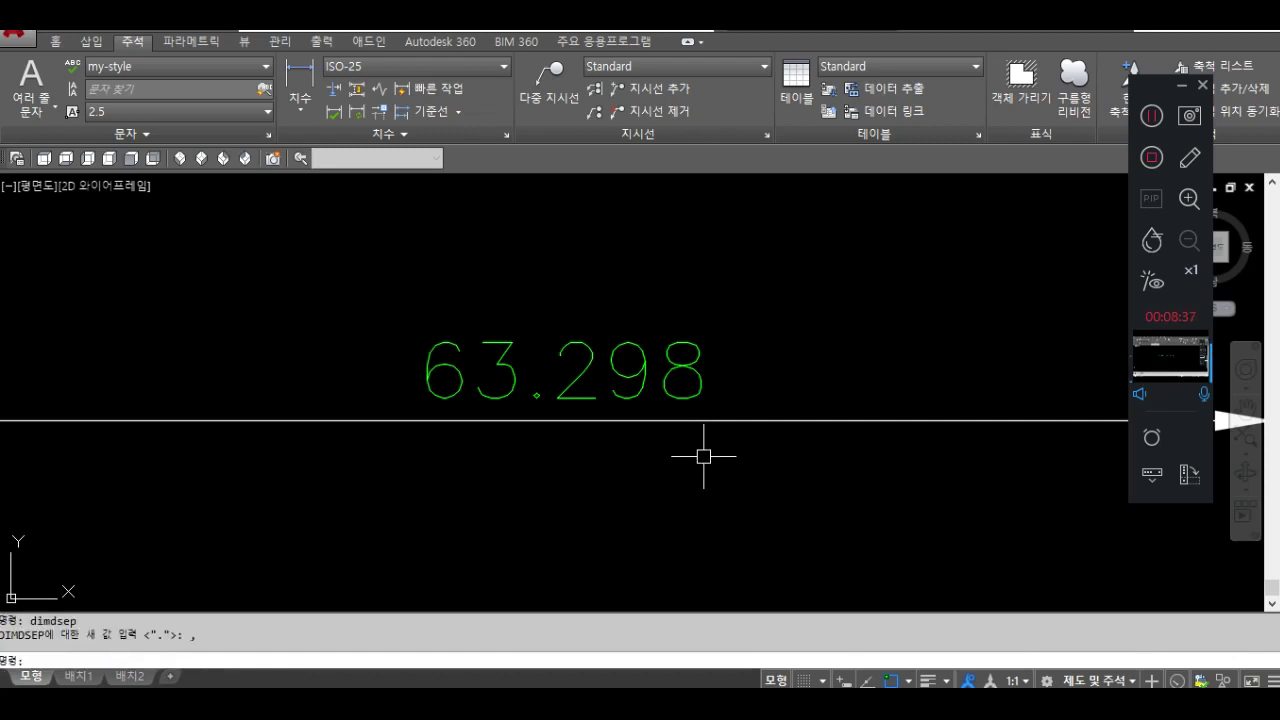
pyautogui.click(355, 111)
pyautogui.click(526, 370)
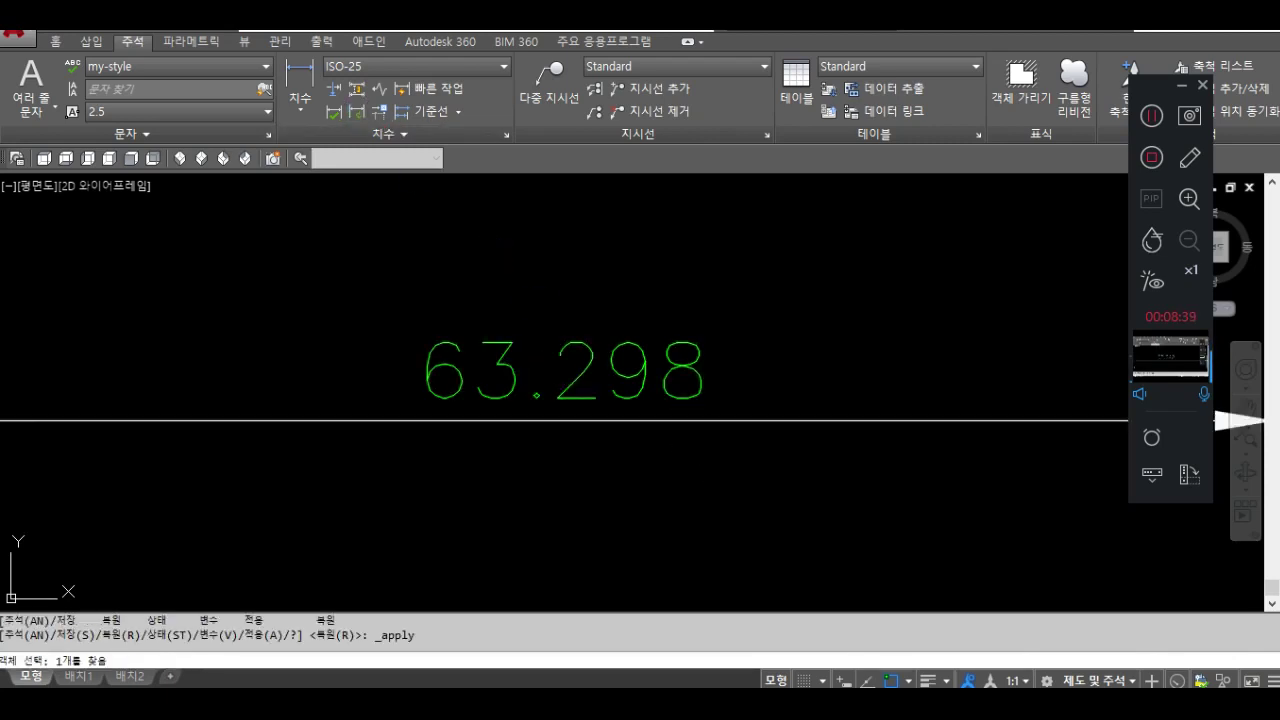
pyautogui.press('Return')
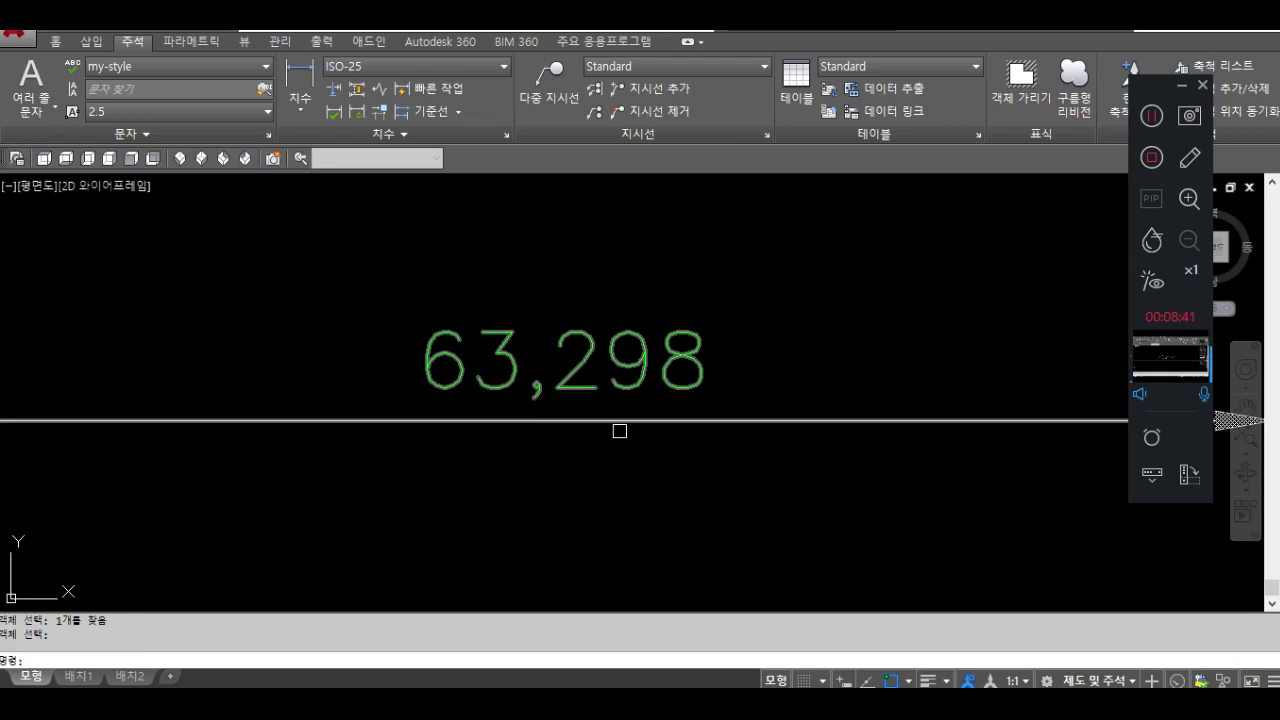
# Set the DIMDSEP decimal separator back to a period and update the small rectangle's dimension again.
pyautogui.write('dimdsep')
pyautogui.press('Return')
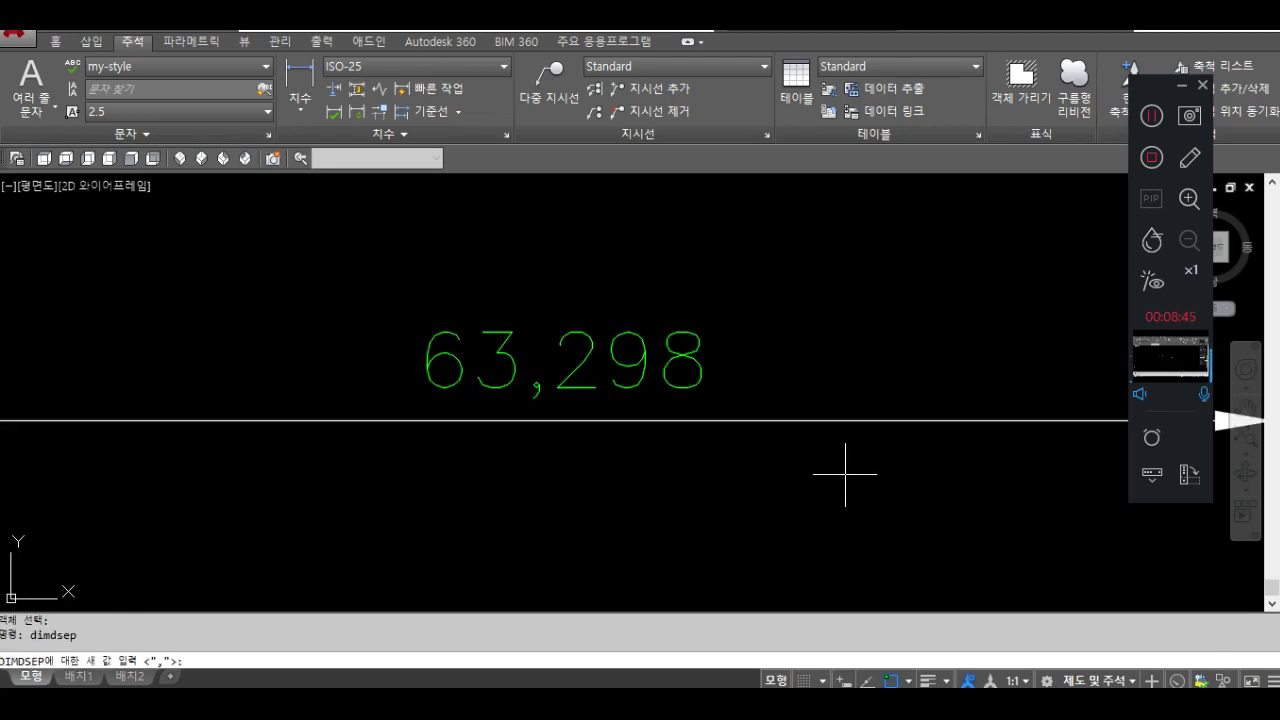
pyautogui.write('.')
pyautogui.press('Return')
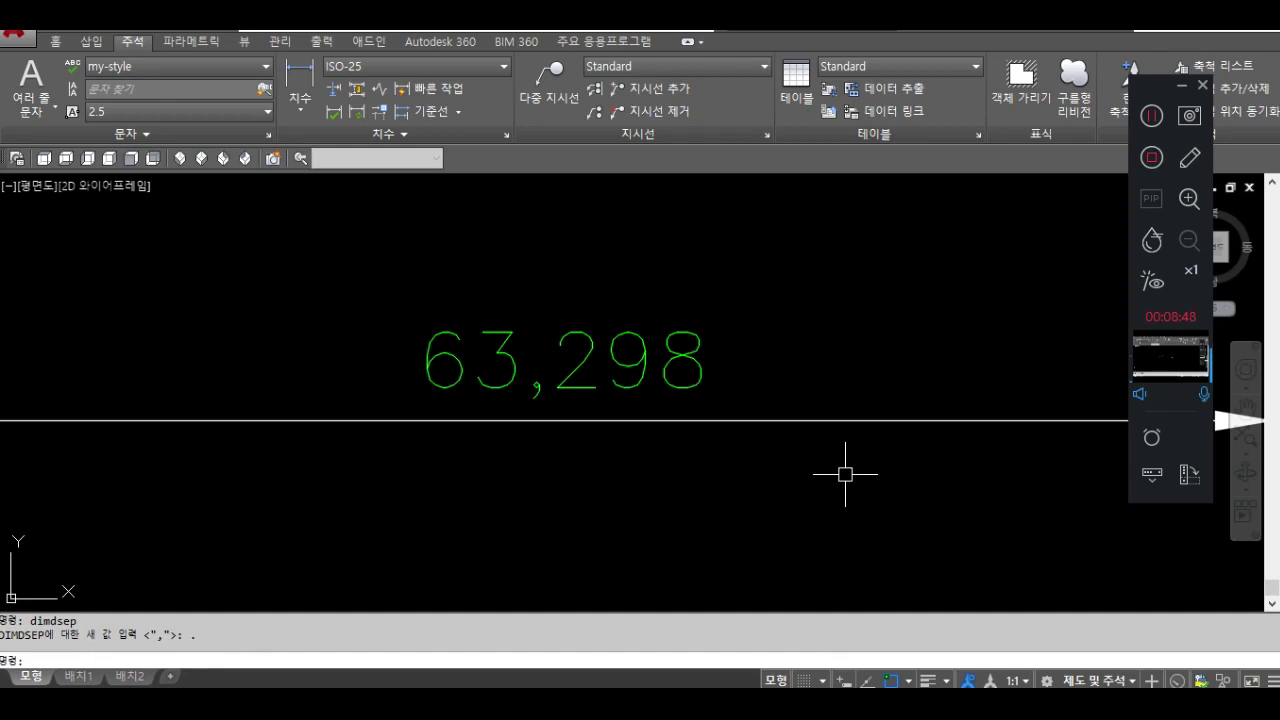
pyautogui.click(357, 111)
pyautogui.click(495, 333)
pyautogui.press('Return')
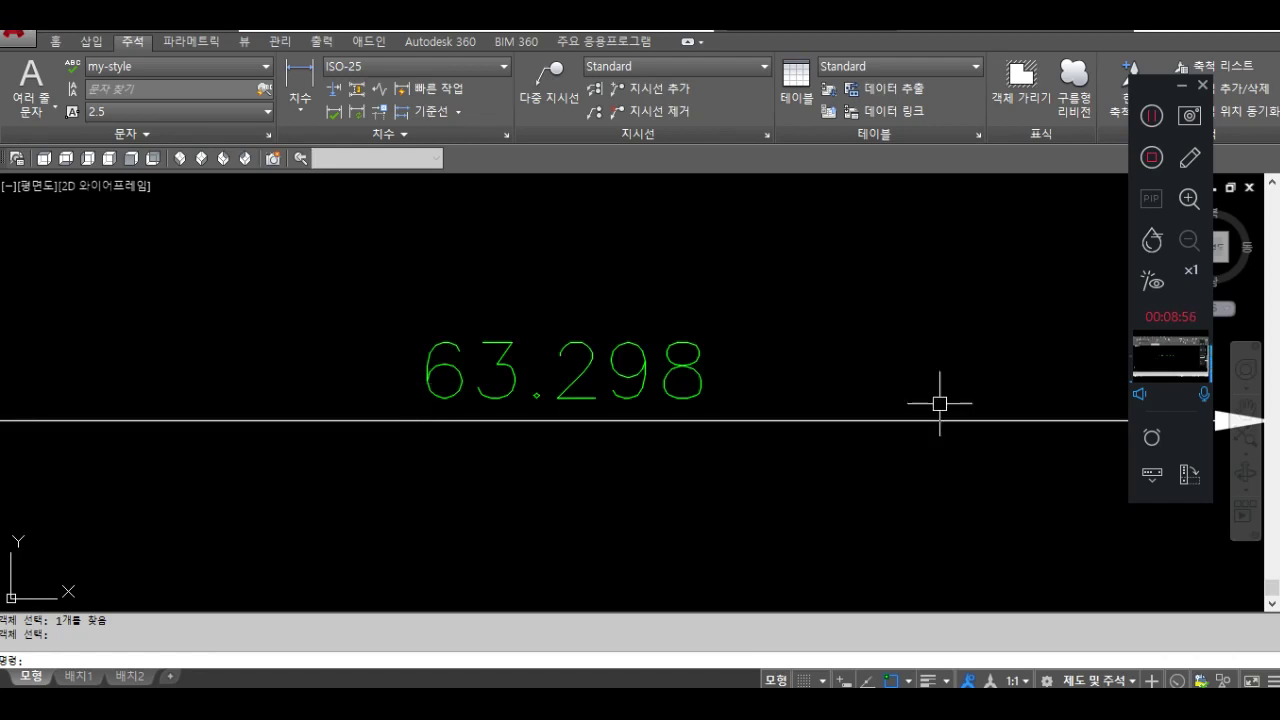
# Set the DIMPOST system variable to %%c<> for a diameter prefix and update the small rectangle's dimension.
pyautogui.write('impost')
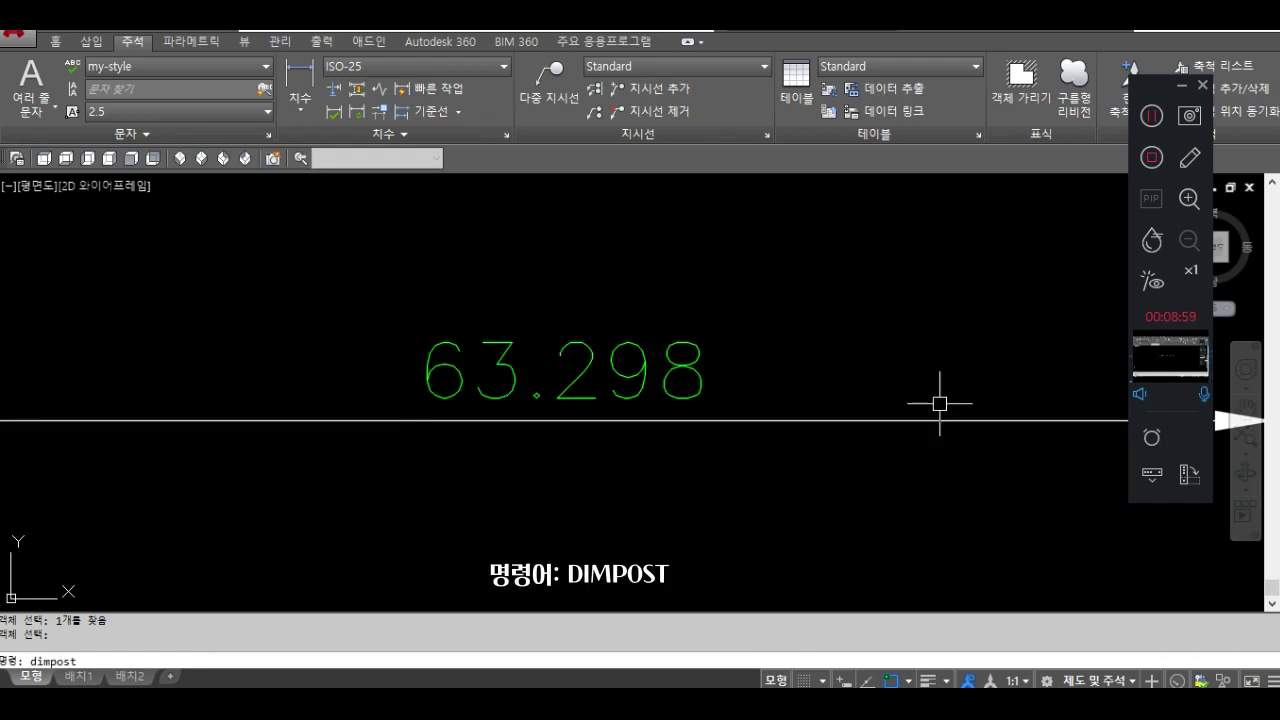
pyautogui.press('Return')
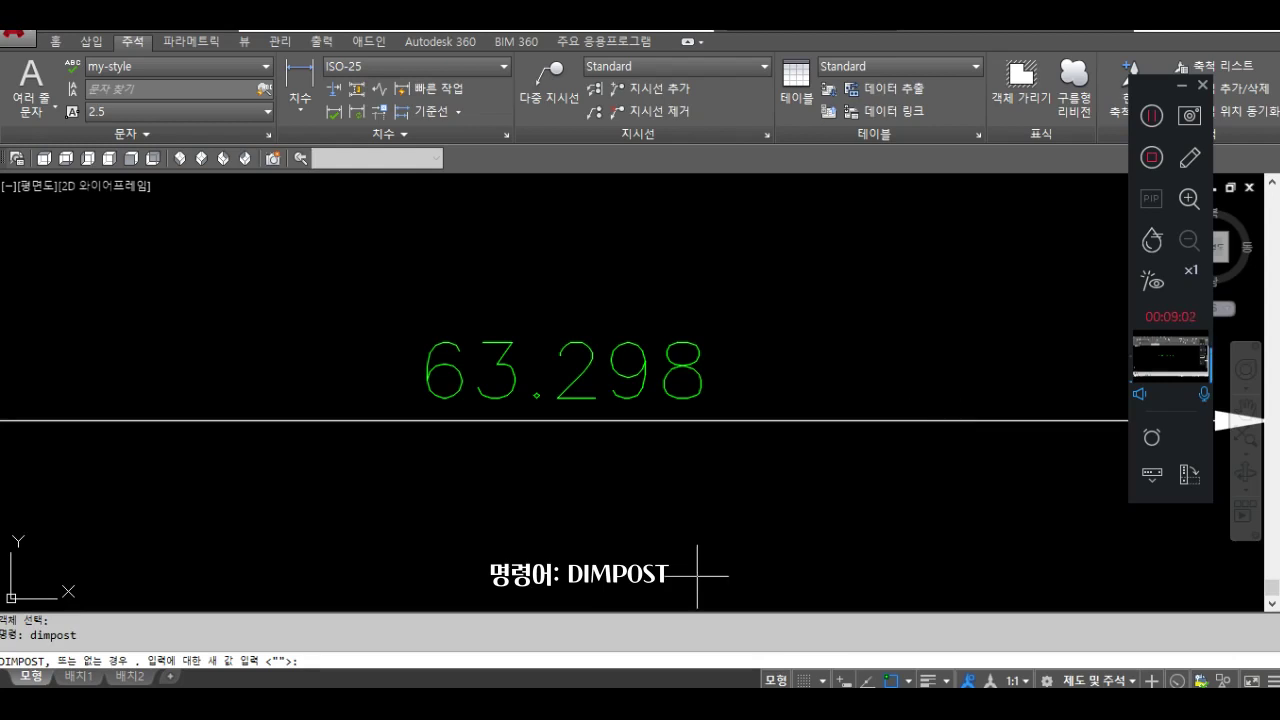
pyautogui.click(266, 659)
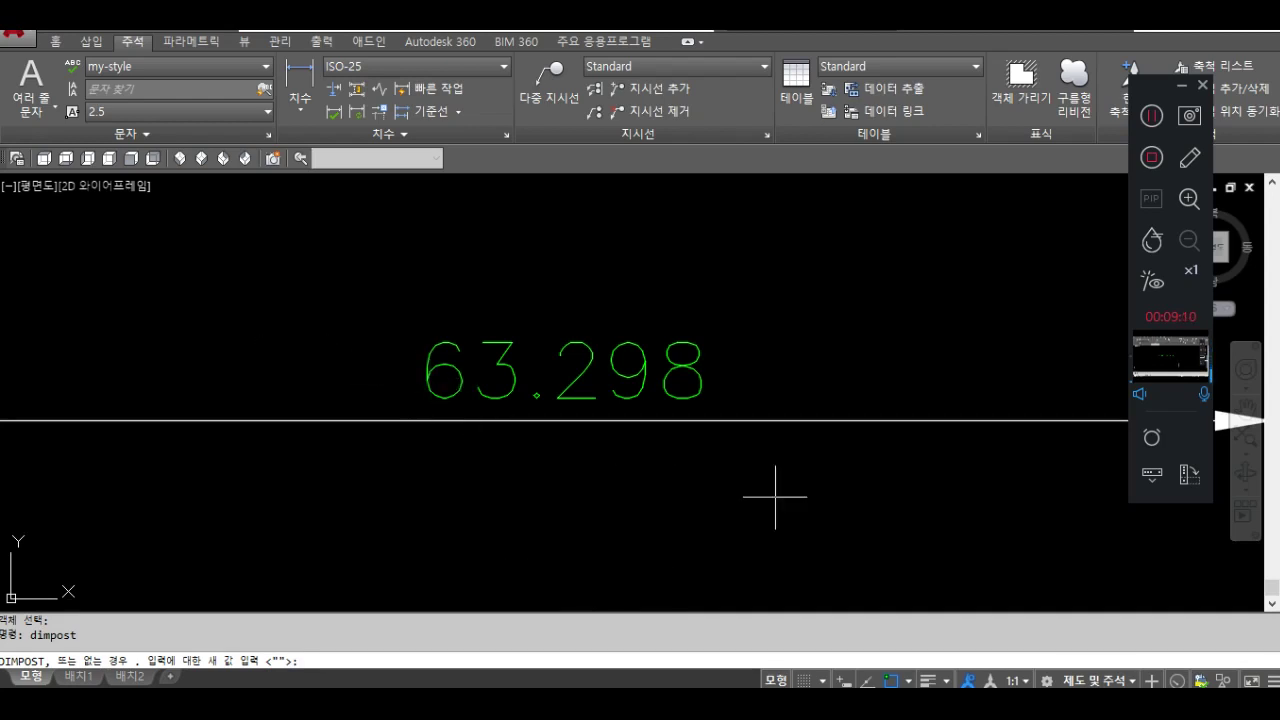
pyautogui.write('%%')
pyautogui.write('c<>')
pyautogui.press('Return')
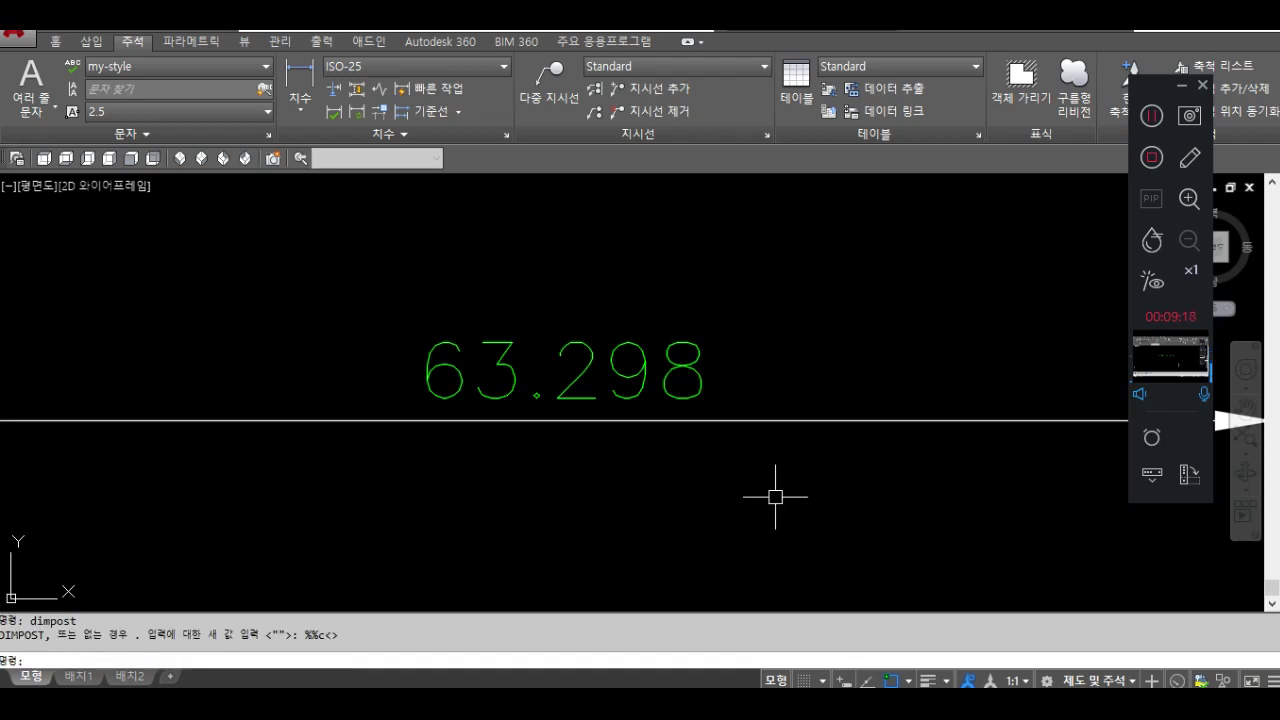
pyautogui.click(357, 111)
pyautogui.click(700, 420)
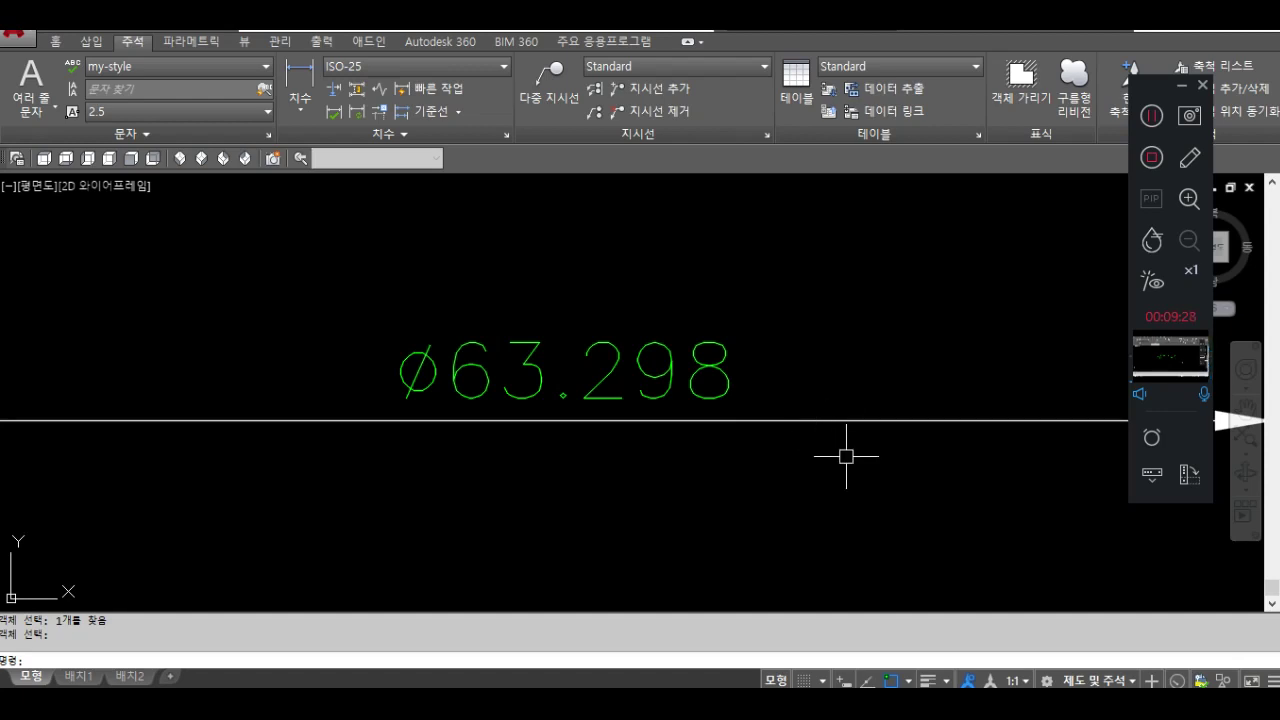
# Set the DIMPOST system variable to <>cm for a cm suffix and update the small rectangle's dimension.
pyautogui.write('dimpost')
pyautogui.press('Return')
pyautogui.write('<>cm')
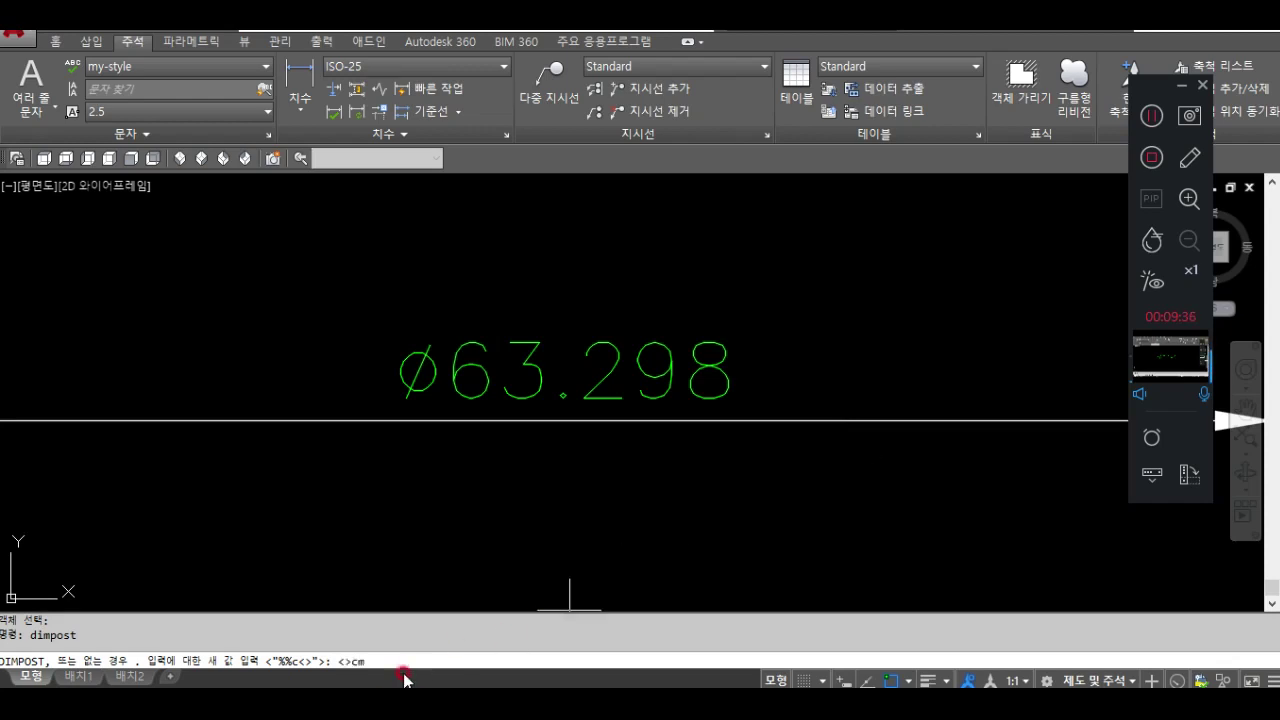
pyautogui.press('Return')
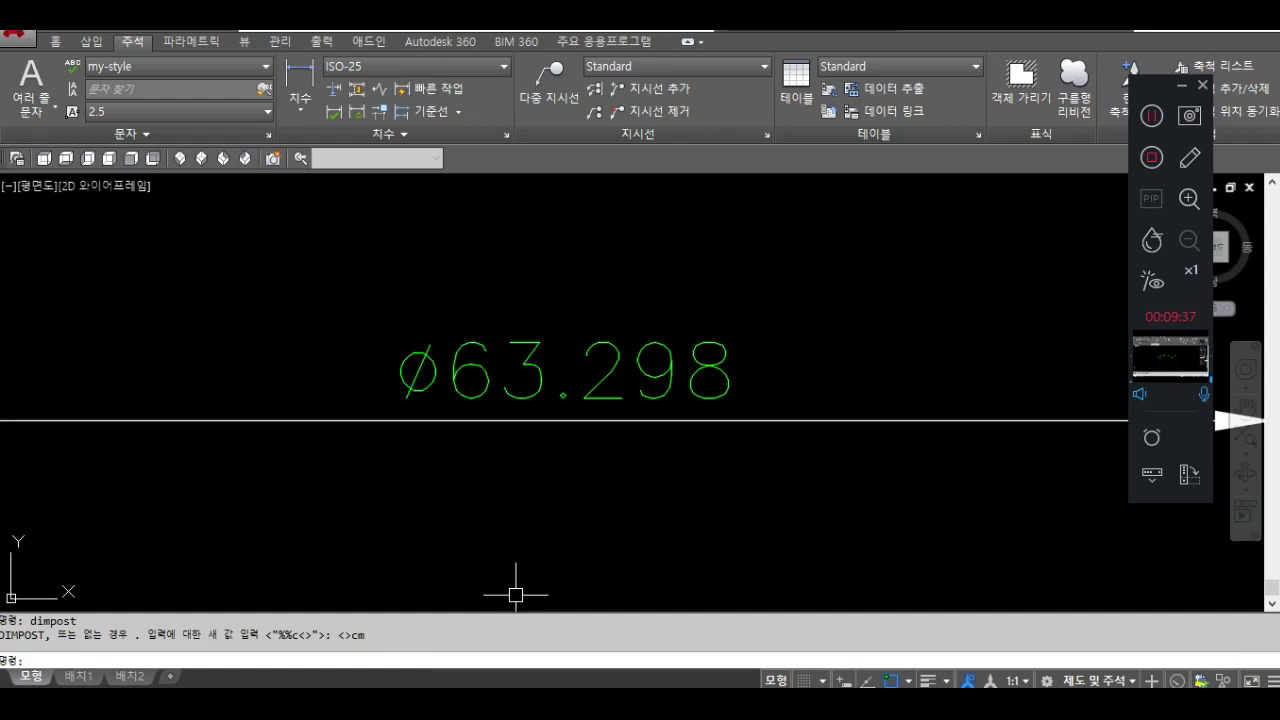
pyautogui.click(357, 111)
pyautogui.click(505, 367)
pyautogui.press('Return')
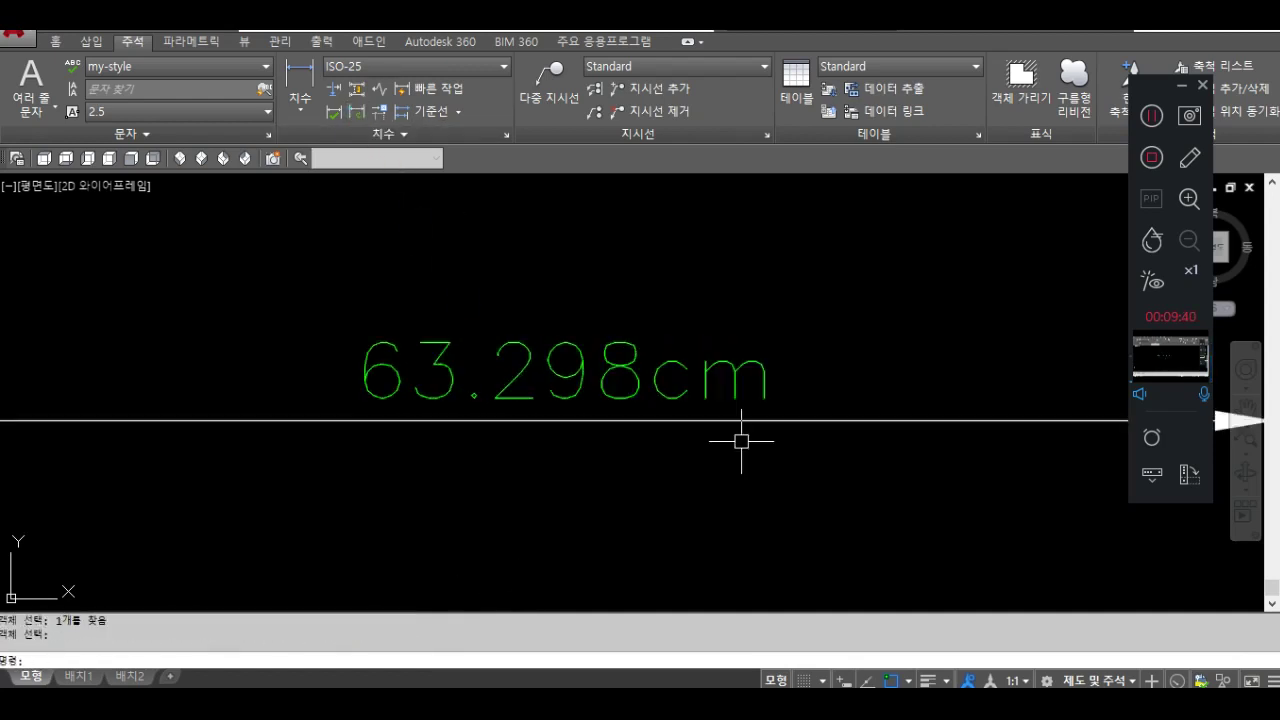
# Draw a 50 by 20 rectangle in the empty space left of the large shape.
pyautogui.scroll(-2, 741, 440)
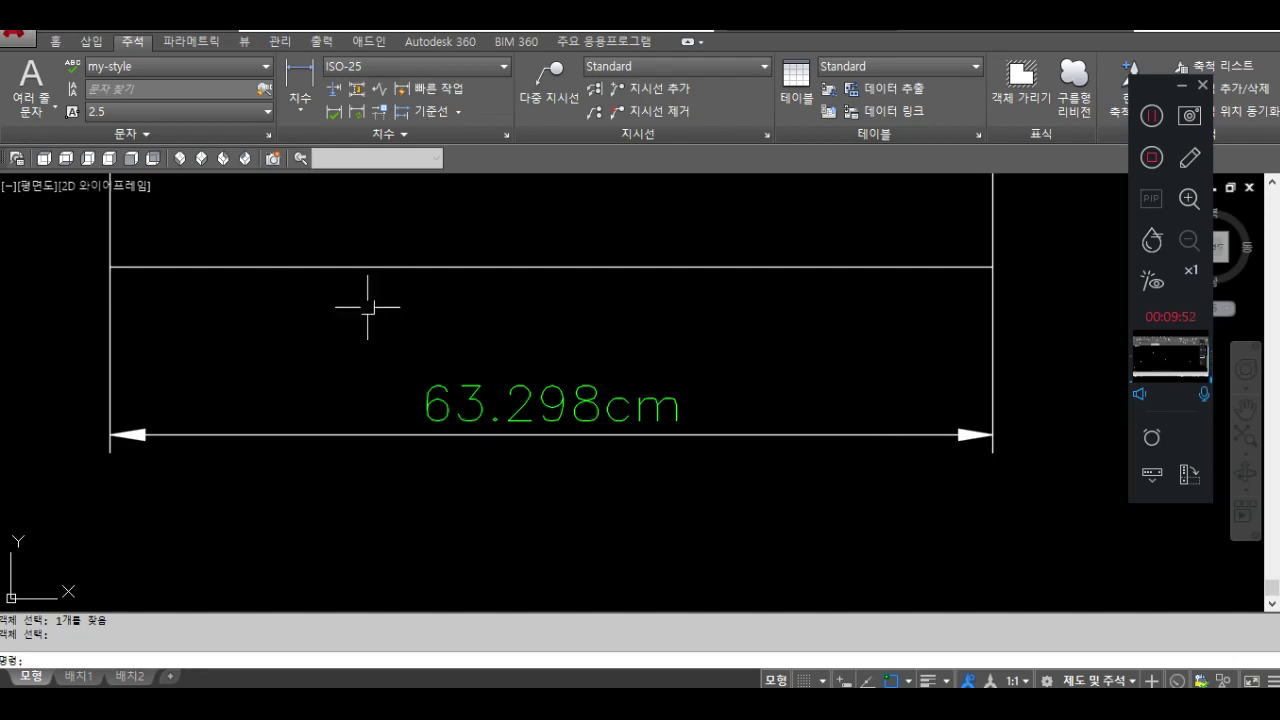
pyautogui.moveTo(366, 306); pyautogui.dragTo(640, 497, button='middle')
pyautogui.scroll(-4, 566, 366)
pyautogui.moveTo(566, 366); pyautogui.dragTo(491, 524, button='middle')
pyautogui.moveTo(439, 329); pyautogui.dragTo(594, 437, button='middle')
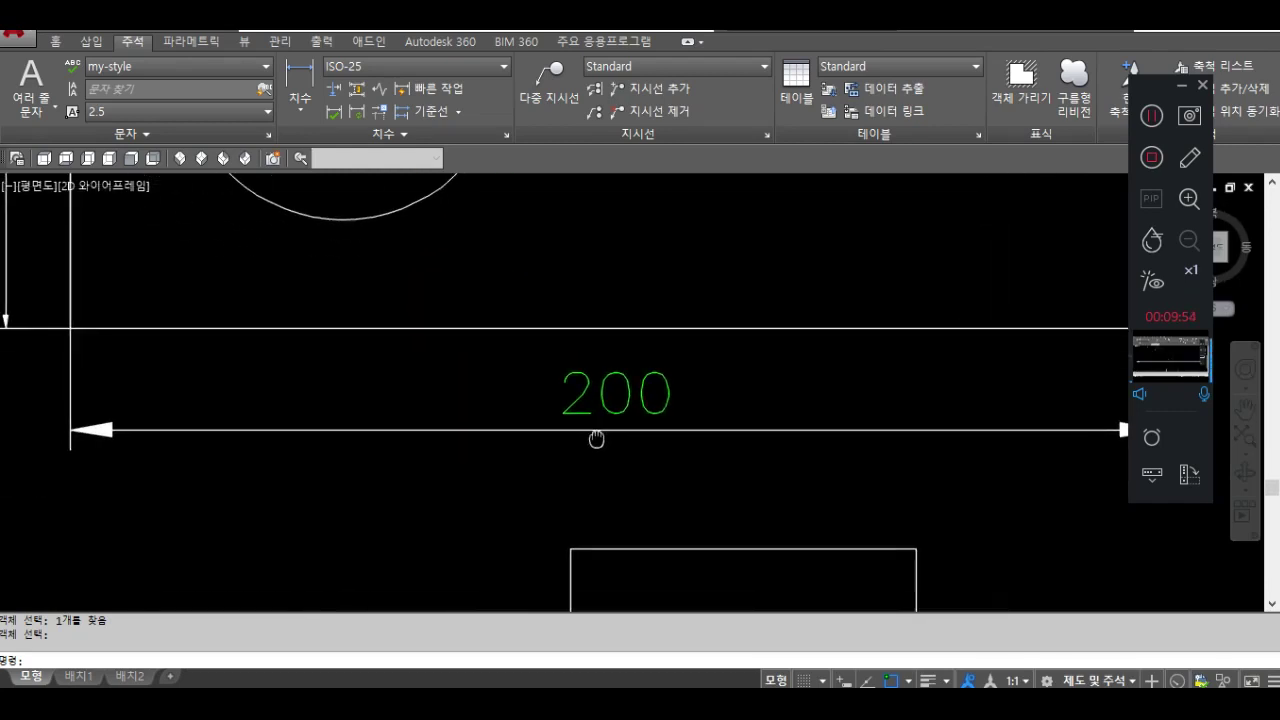
pyautogui.scroll(-2, 580, 491)
pyautogui.moveTo(506, 471); pyautogui.dragTo(802, 478, button='middle')
pyautogui.write('rec')
pyautogui.press('Return')
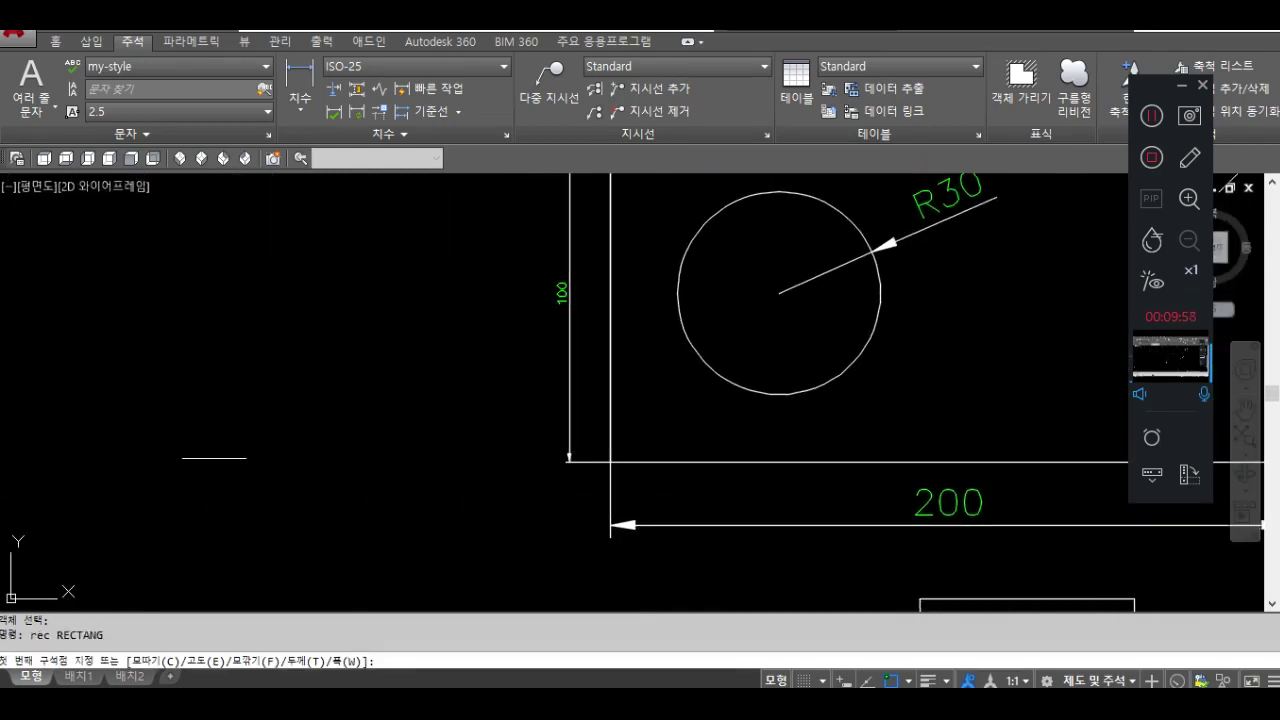
pyautogui.click(183, 410)
pyautogui.write('@')
pyautogui.moveTo(295, 362); pyautogui.dragTo(518, 406, button='middle')
pyautogui.write('50')
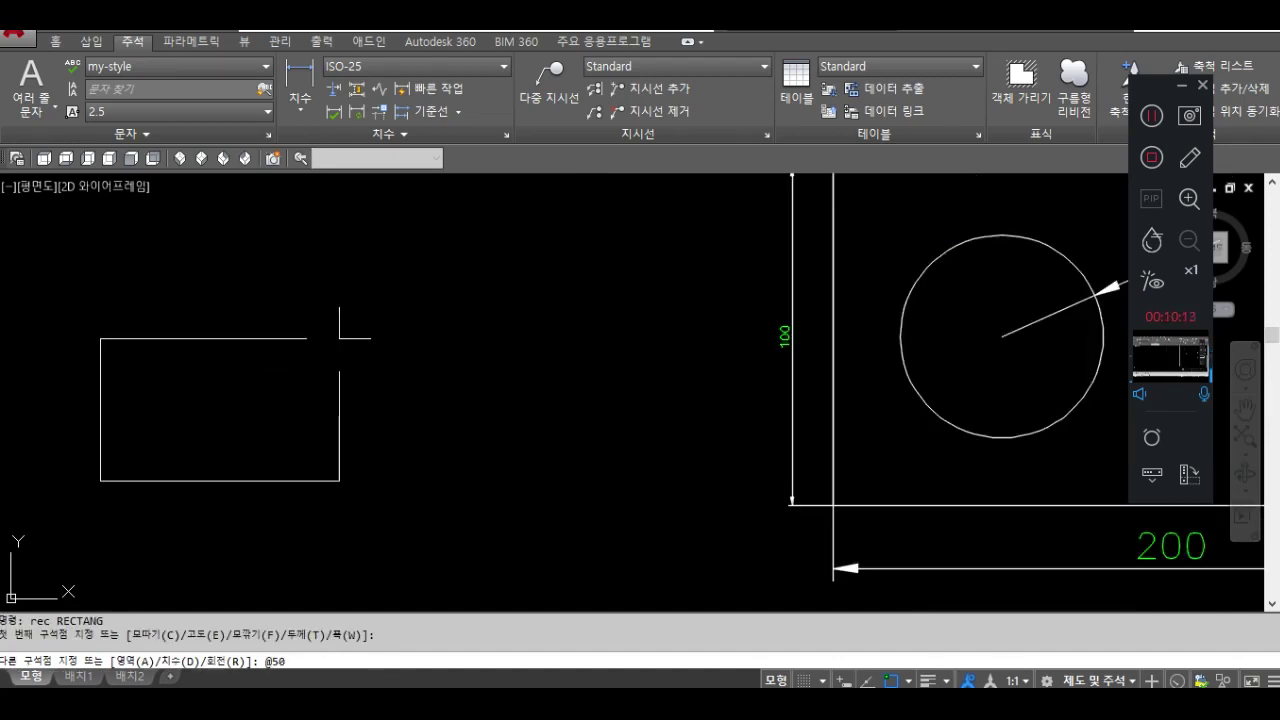
pyautogui.write(',20')
pyautogui.press('Return')
# Add a horizontal linear dimension above the new rectangle's upper edge.
pyautogui.scroll(2, 317, 391)
pyautogui.click(300, 80)
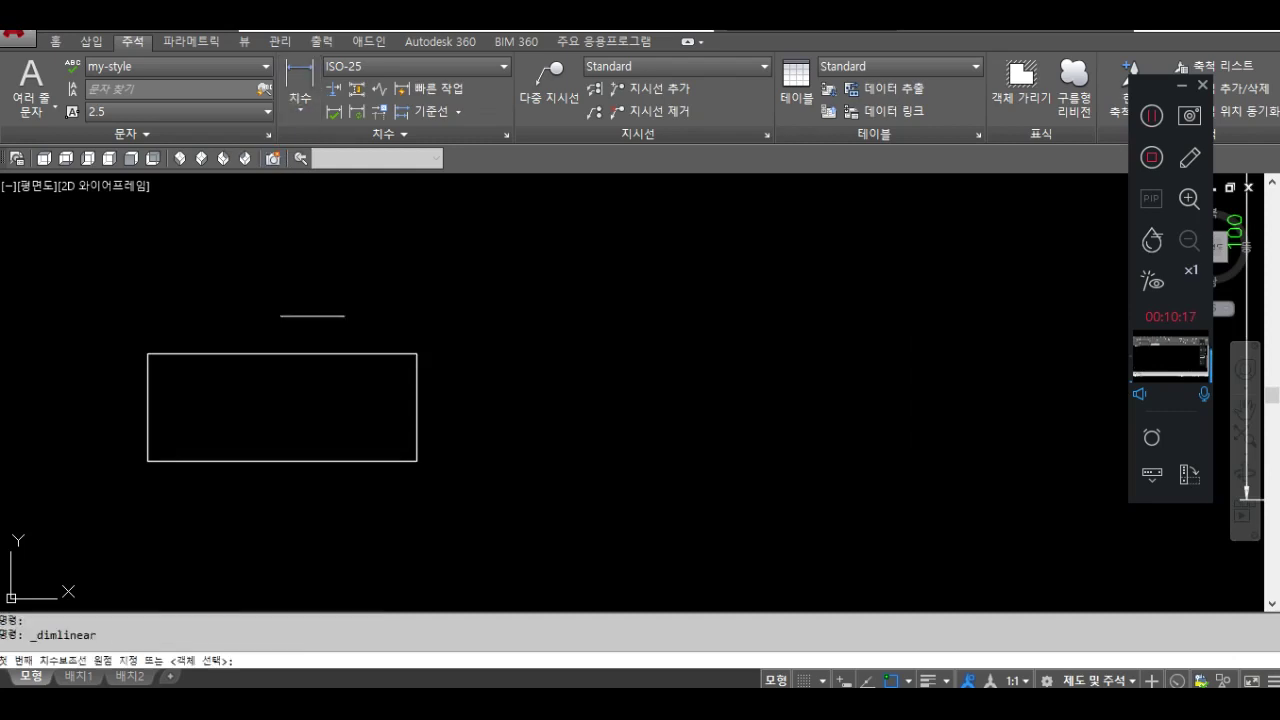
pyautogui.click(148, 354)
pyautogui.click(400, 348)
pyautogui.click(392, 322)
pyautogui.press('Return')
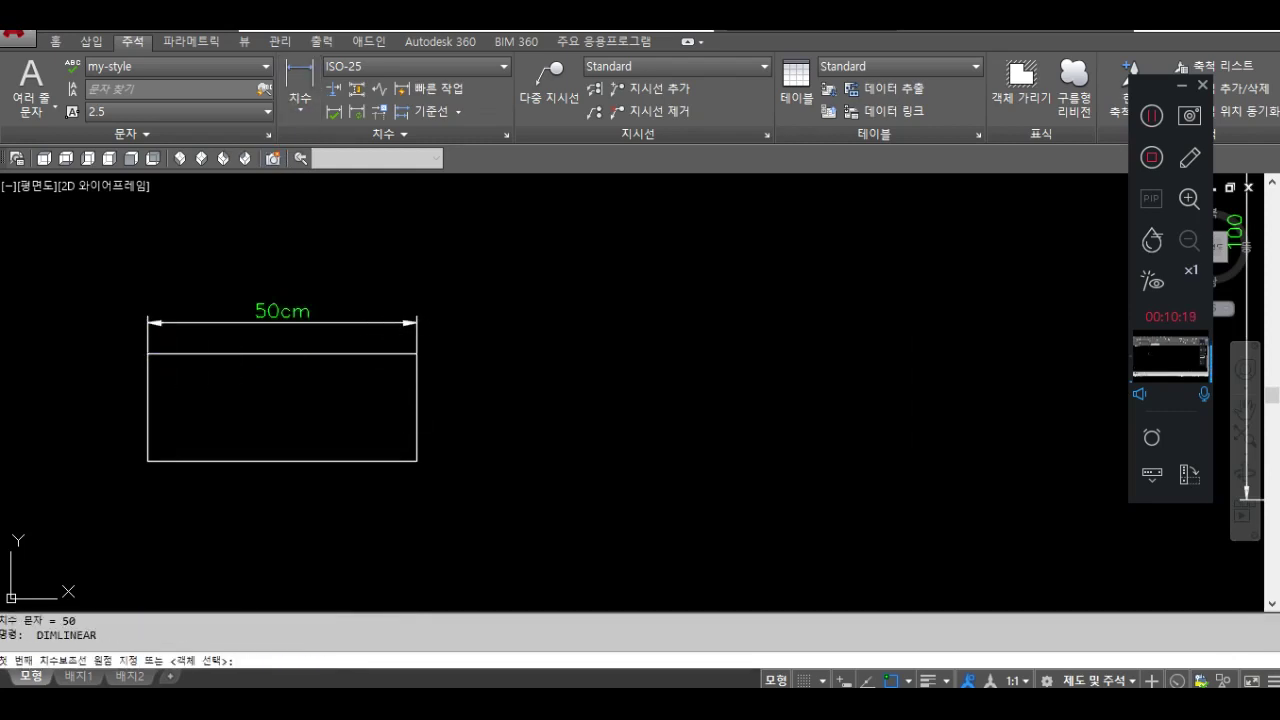
# Add a vertical linear dimension along the new rectangle's right edge.
pyautogui.click(416, 458)
pyautogui.click(416, 356)
pyautogui.click(466, 405)
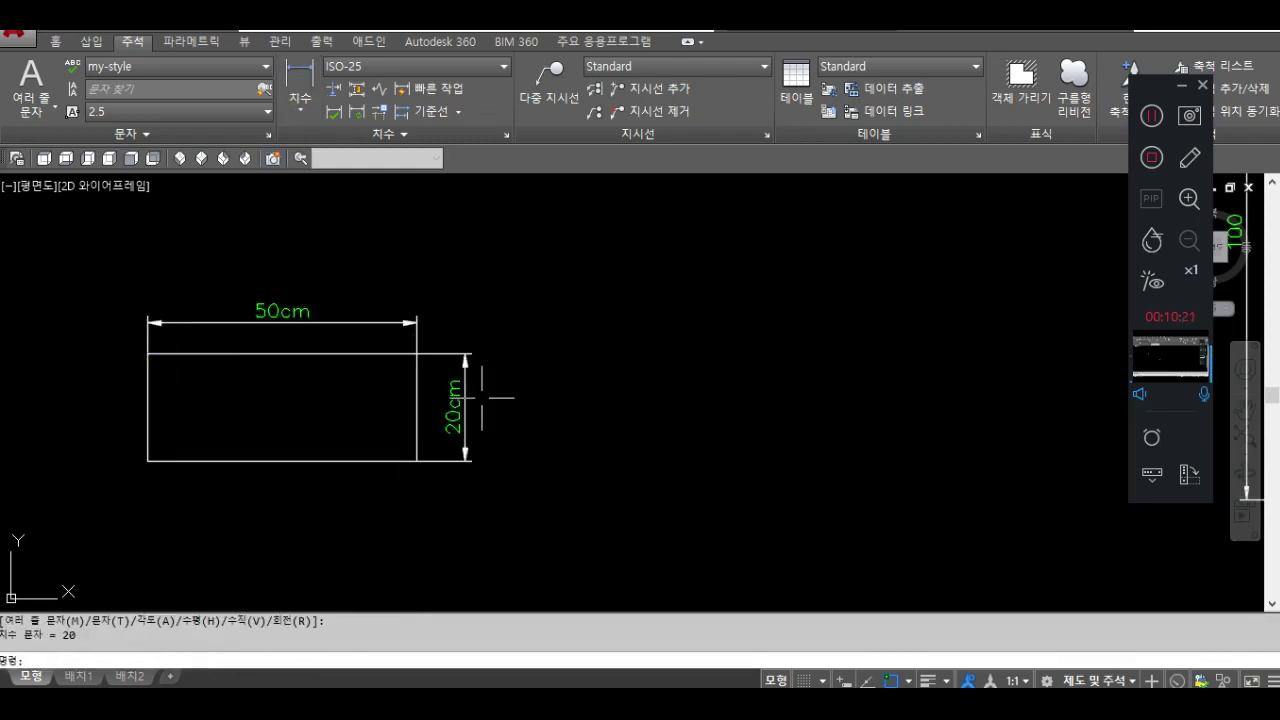
# Set the DIMPOST system variable to <> to clear the cm suffix and update both dimensions of the new rectangle.
pyautogui.write('dimpost')
pyautogui.press('Return')
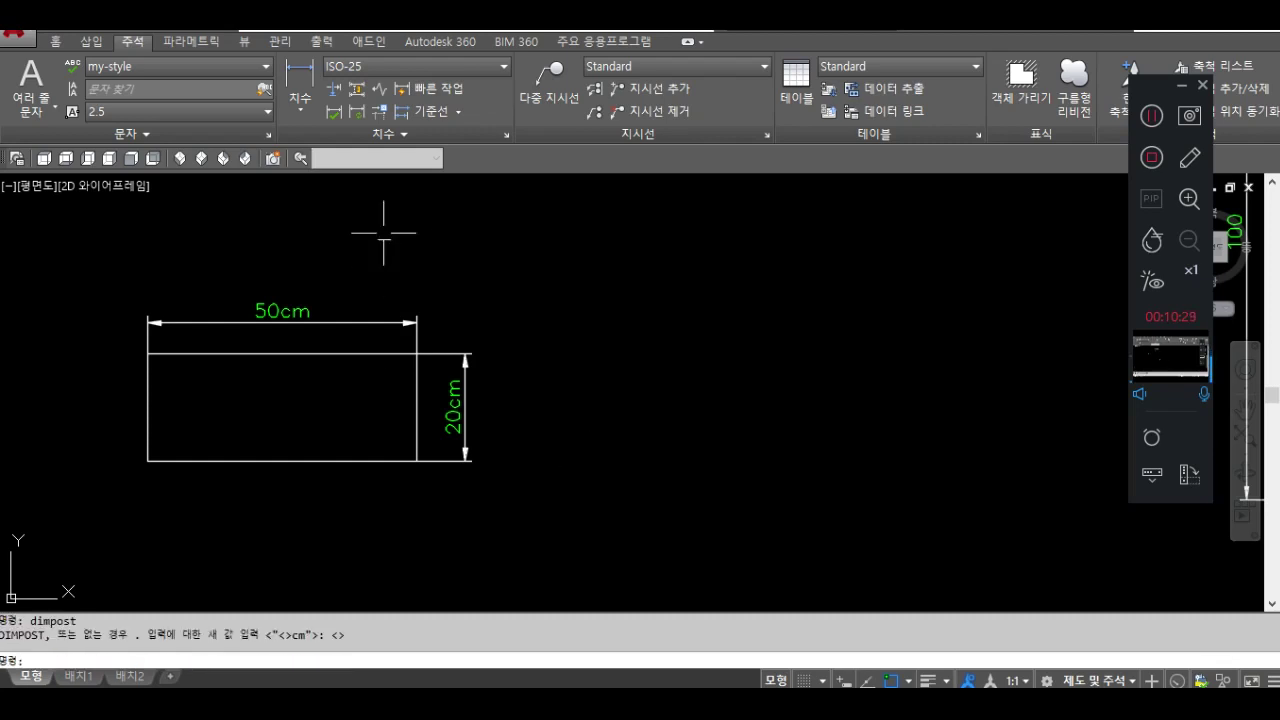
pyautogui.click(333, 229)
pyautogui.click(302, 310)
pyautogui.click(468, 422)
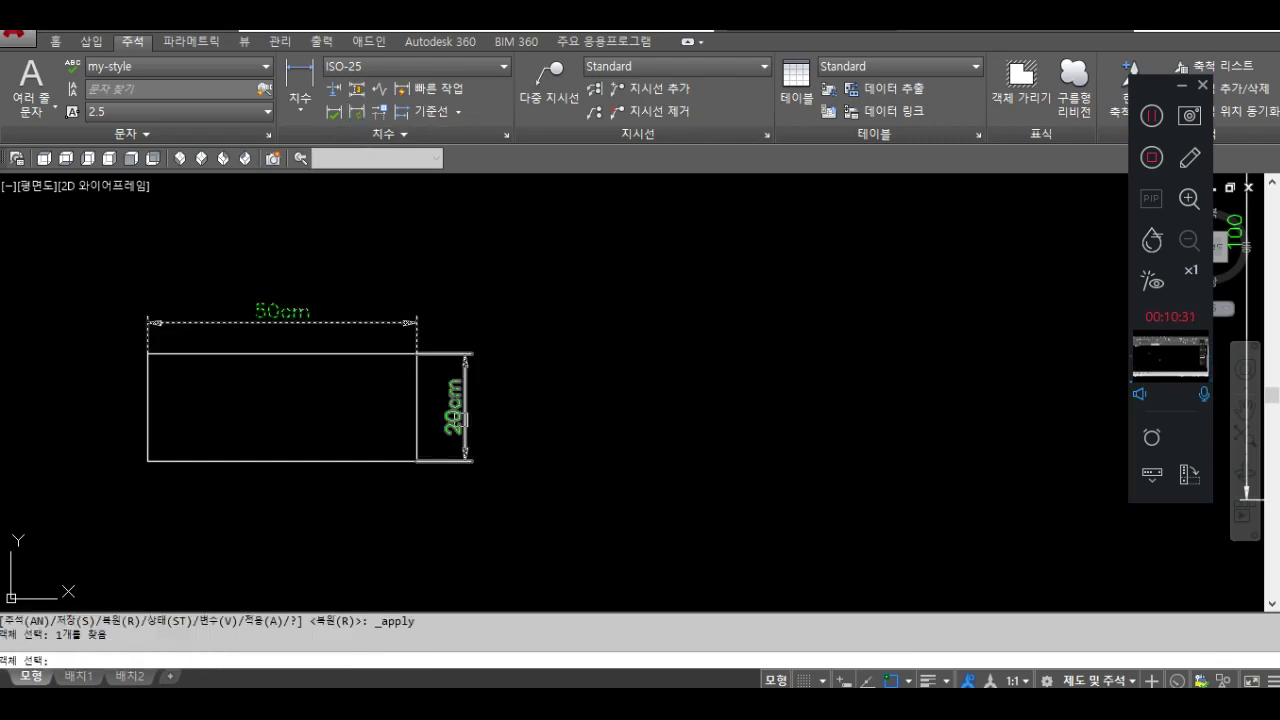
pyautogui.press('Return')
# Scale the rectangle together with its two dimensions by a factor of 0.5 from its lower-left corner.
pyautogui.write('sc')
pyautogui.press('Return')
pyautogui.click(544, 504)
pyautogui.click(138, 274)
pyautogui.press('Return')
pyautogui.click(157, 462)
pyautogui.write('0.5')
pyautogui.press('Return')
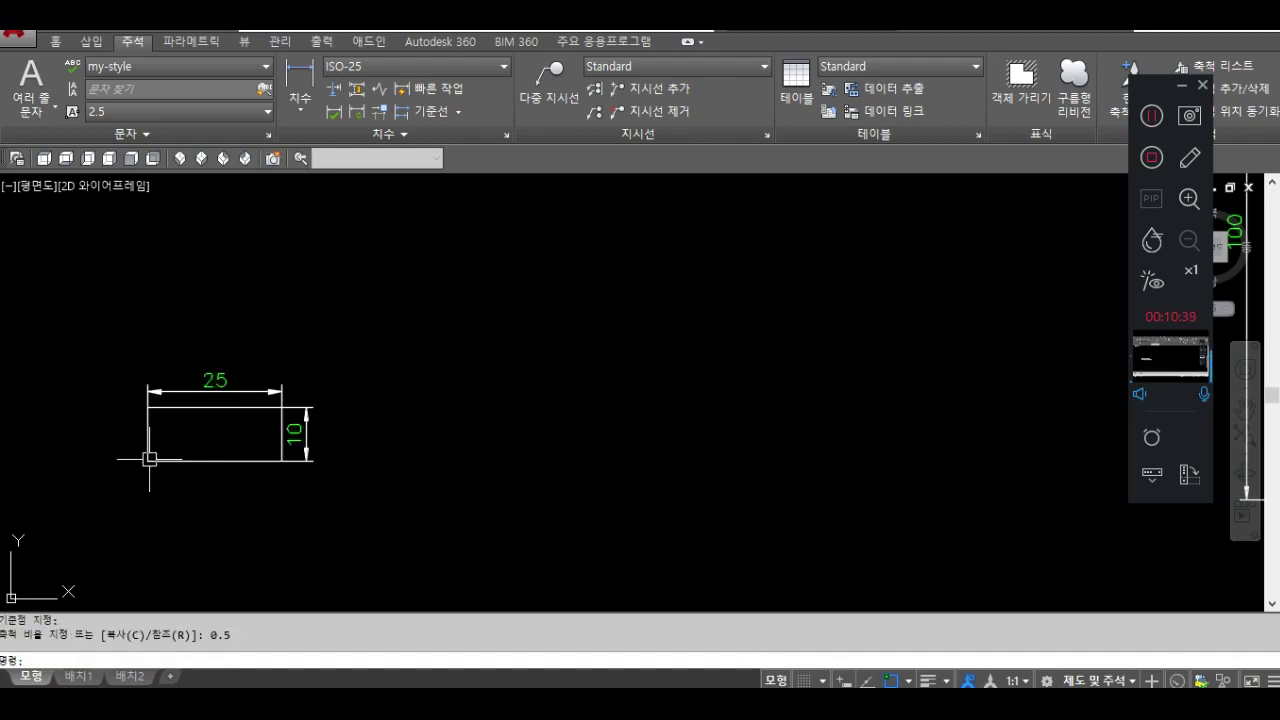
# Set the DIMLFAC system variable to 2 and update both dimensions of the scaled rectangle.
pyautogui.scroll(2, 181, 474)
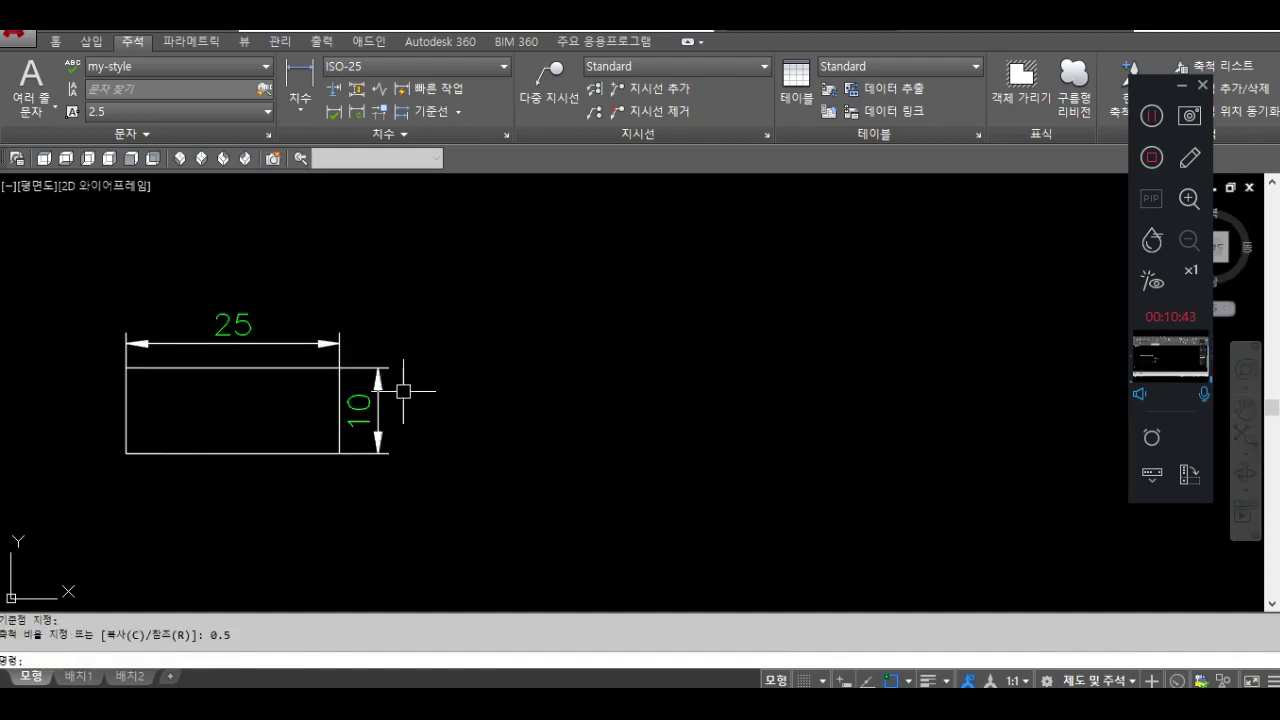
pyautogui.moveTo(370, 453); pyautogui.dragTo(526, 437, button='middle')
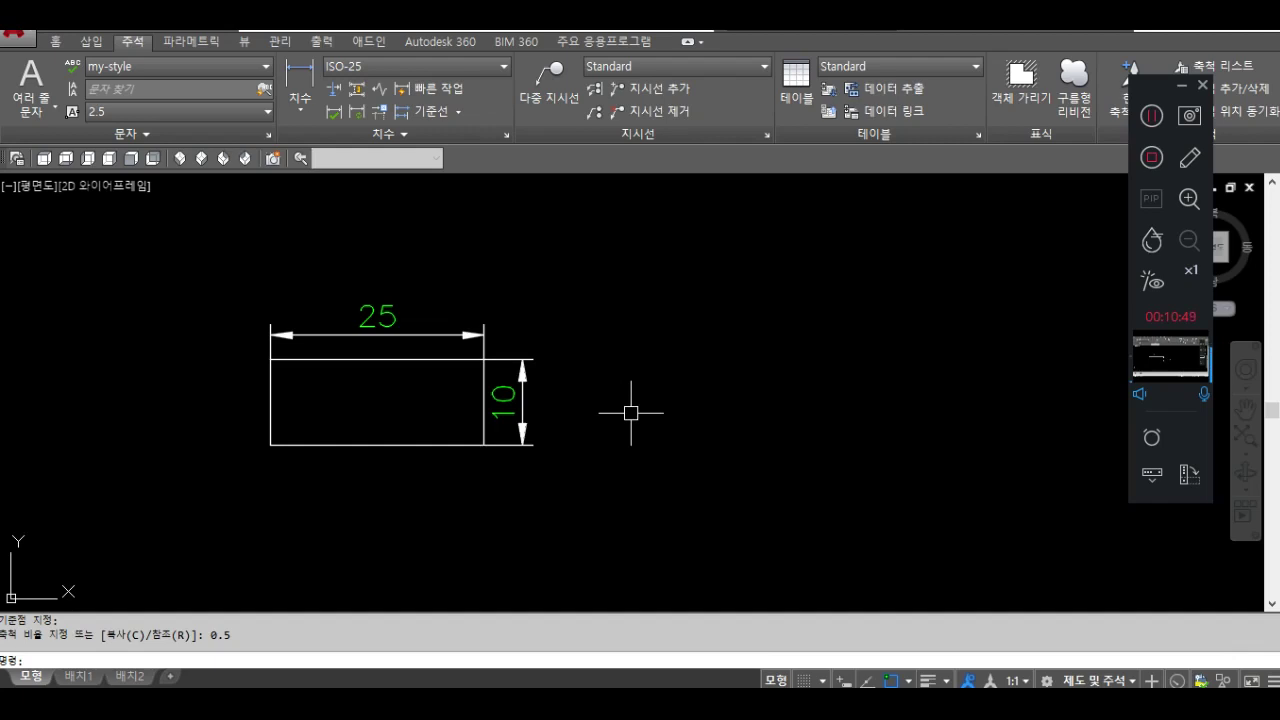
pyautogui.write('dimlfac')
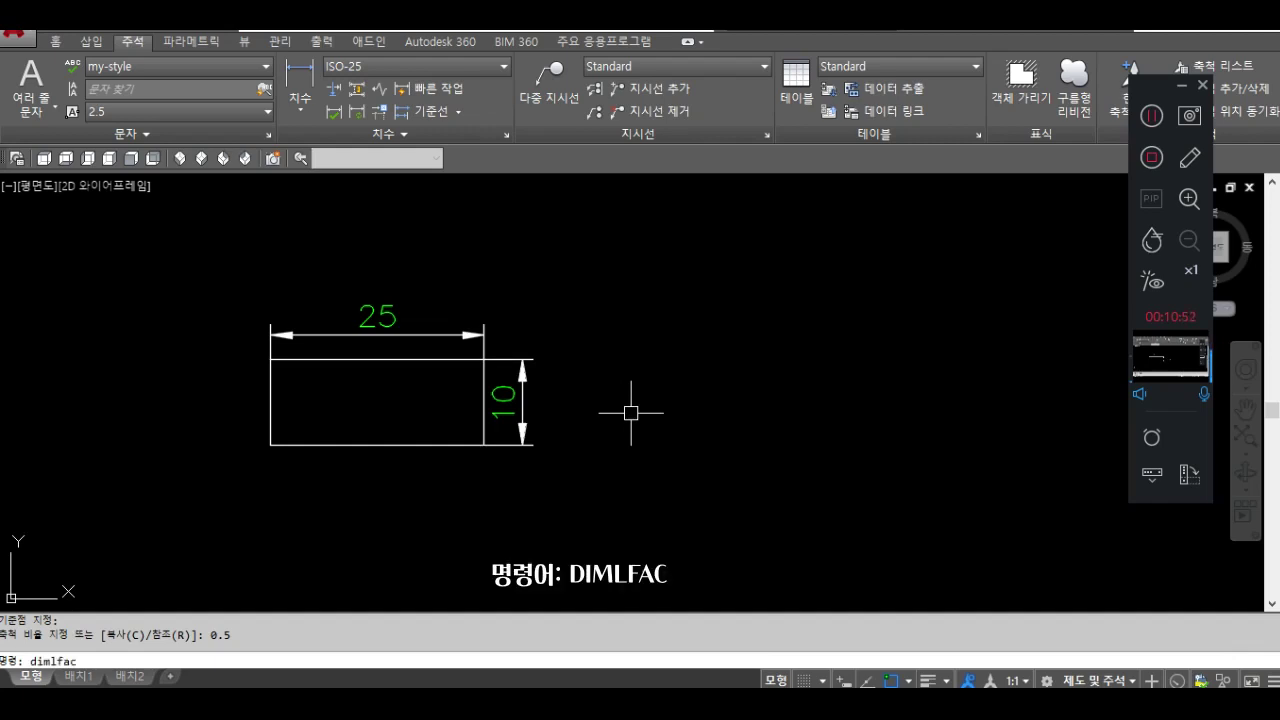
pyautogui.press('Return')
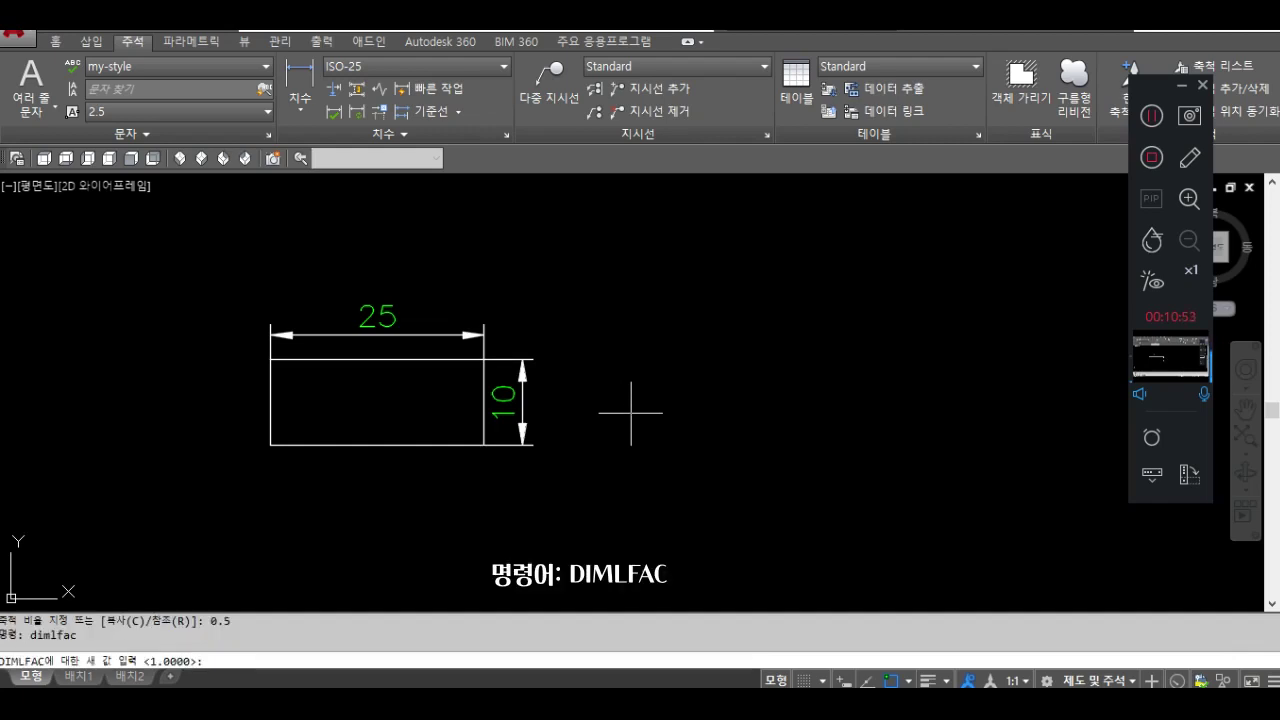
pyautogui.write('2')
pyautogui.press('Return')
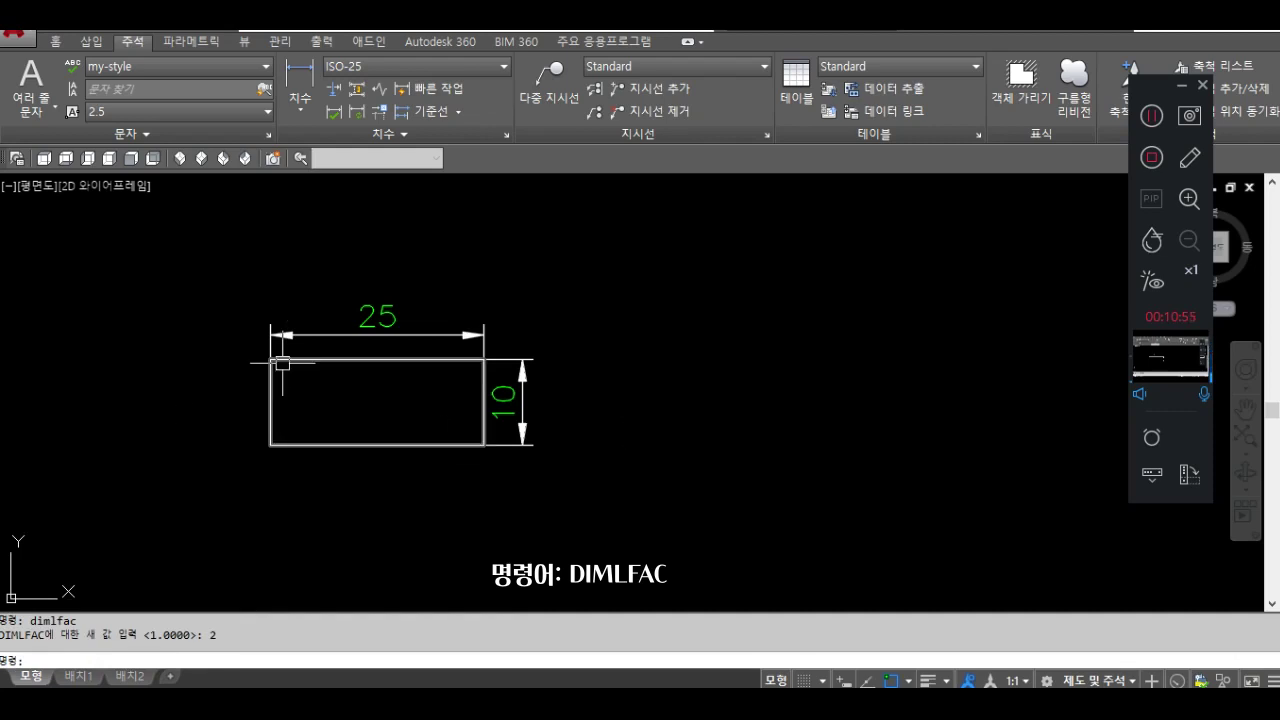
pyautogui.click(399, 117)
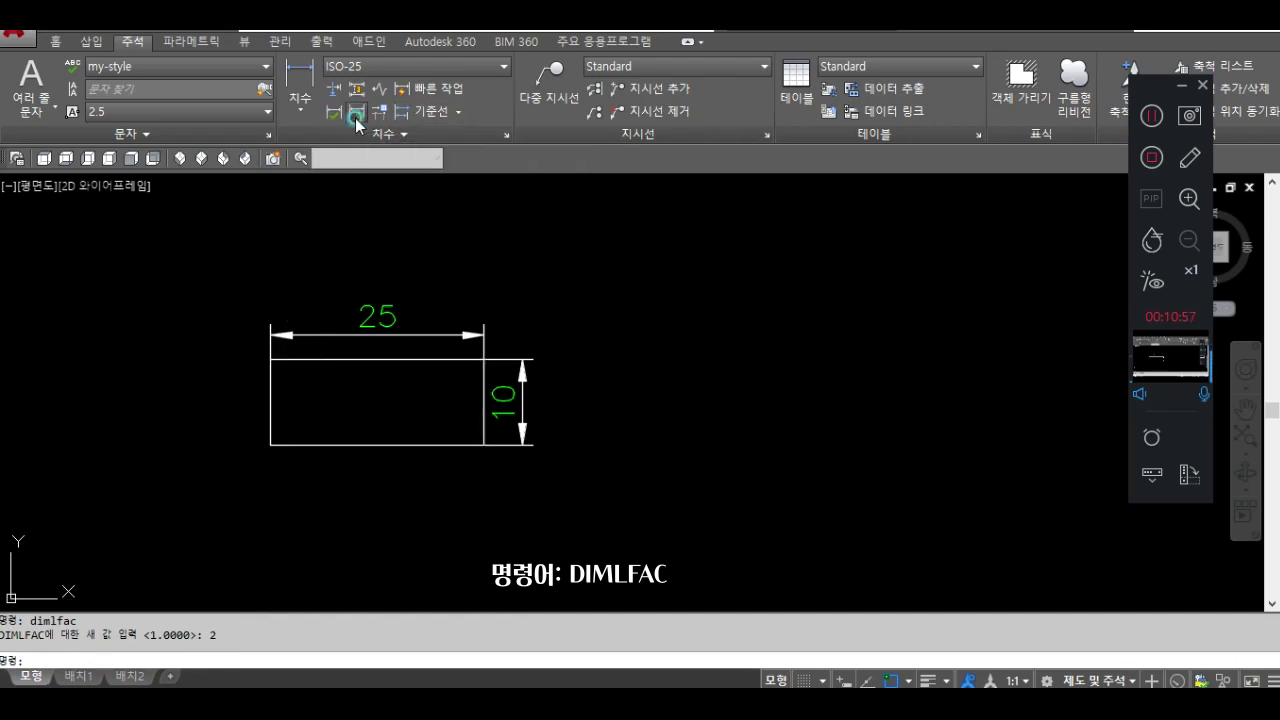
pyautogui.click(544, 329)
pyautogui.click(395, 435)
pyautogui.press('Return')
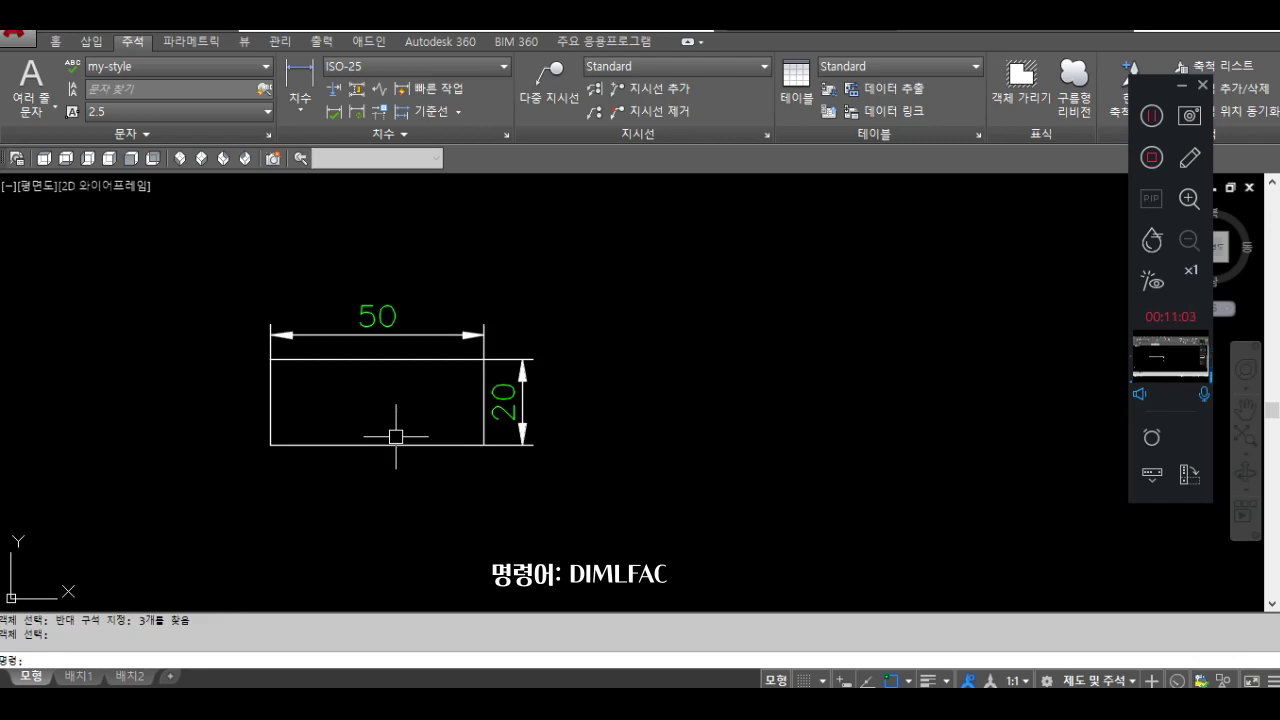
pyautogui.write('dimlfac')
pyautogui.press('Escape')
pyautogui.press('Escape')
# Set the DIMAUNIT system variable to 1 for degrees, minutes and seconds and update the large shape's 20° angular dimension.
pyautogui.scroll(-5, 150, 470)
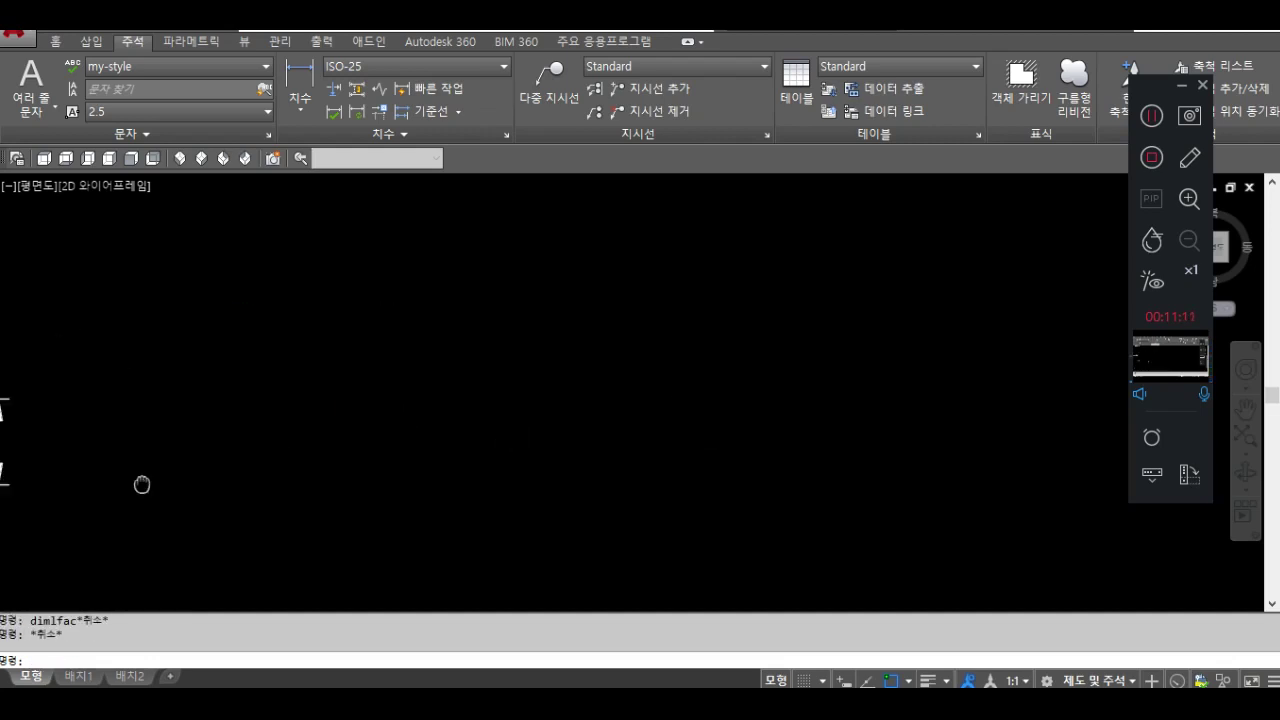
pyautogui.moveTo(490, 392); pyautogui.dragTo(50, 395, button='middle')
pyautogui.scroll(4, 271, 206)
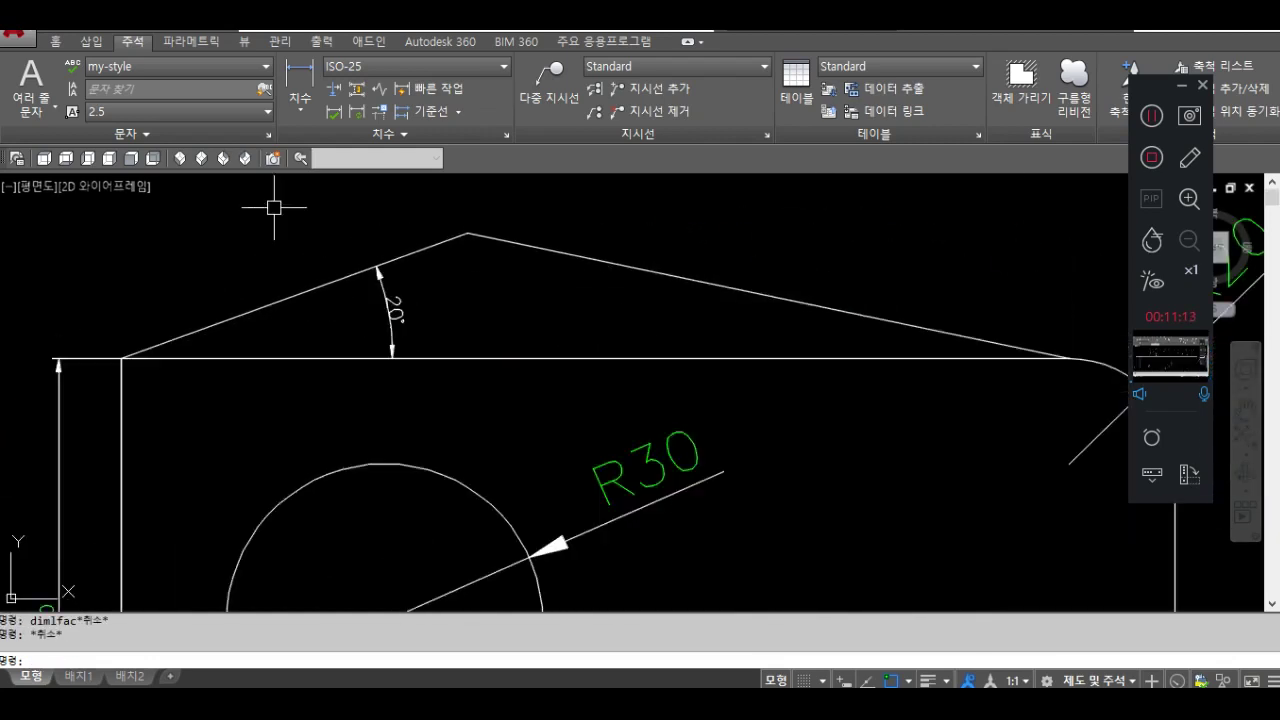
pyautogui.scroll(2, 402, 306)
pyautogui.moveTo(500, 323); pyautogui.dragTo(510, 348, button='middle')
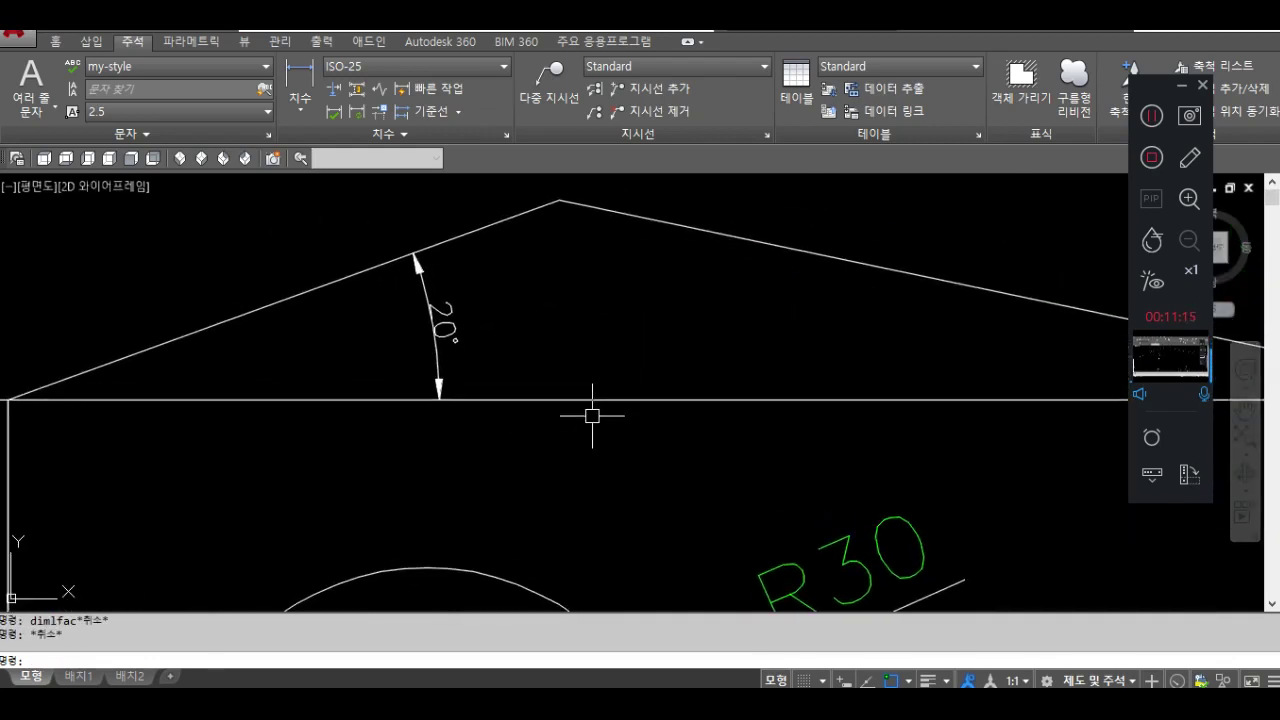
pyautogui.write('dima')
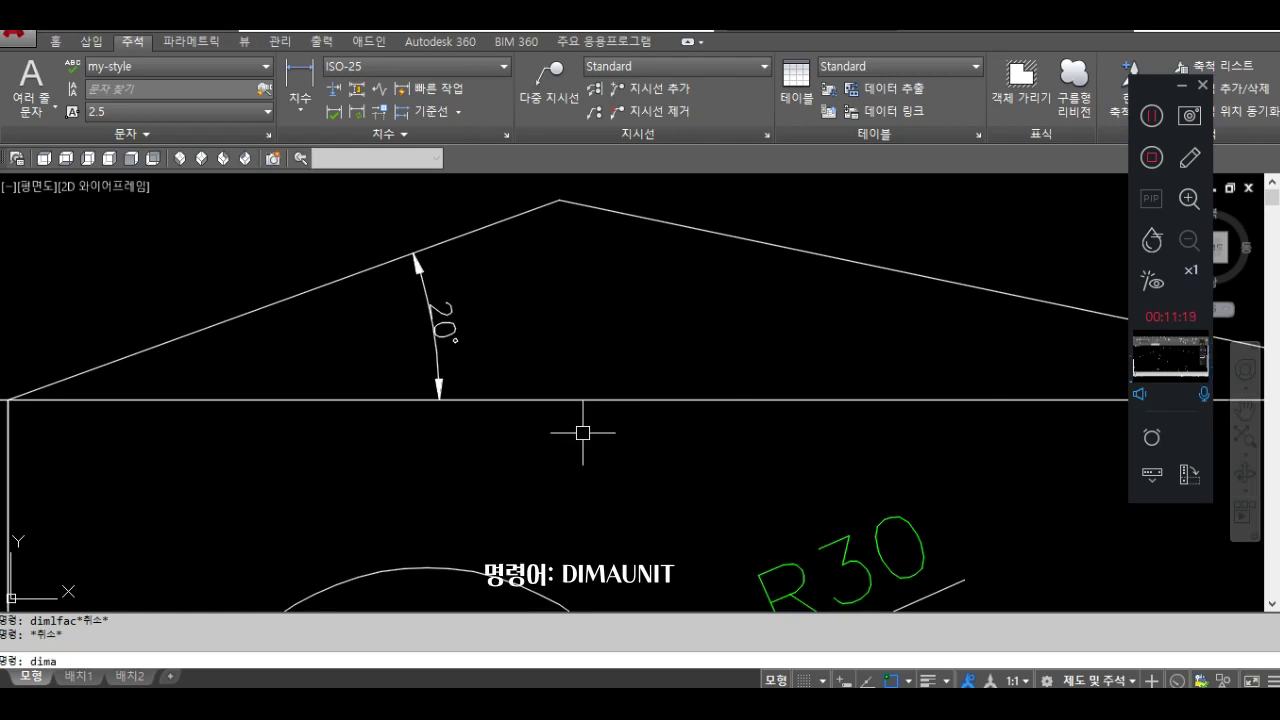
pyautogui.write('init')
pyautogui.press('Return')
pyautogui.write('dimaunit')
pyautogui.press('Return')
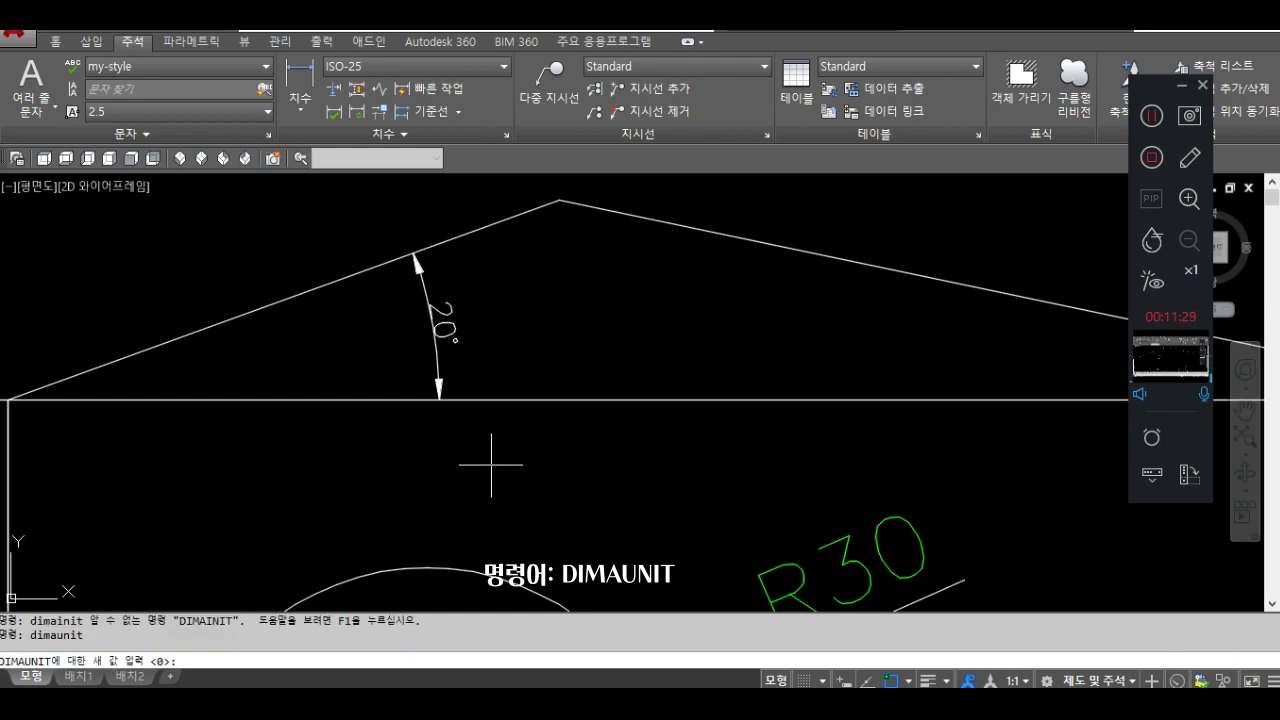
pyautogui.press('Escape')
pyautogui.press('Escape')
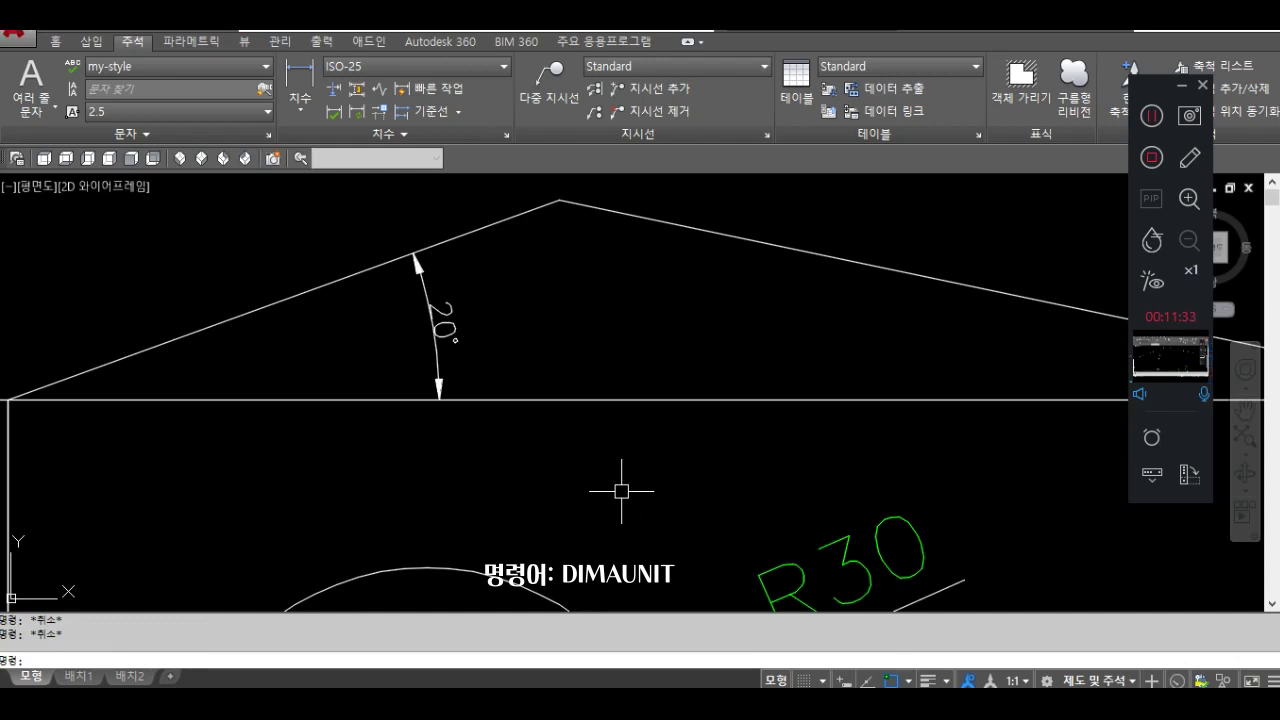
pyautogui.press('Return')
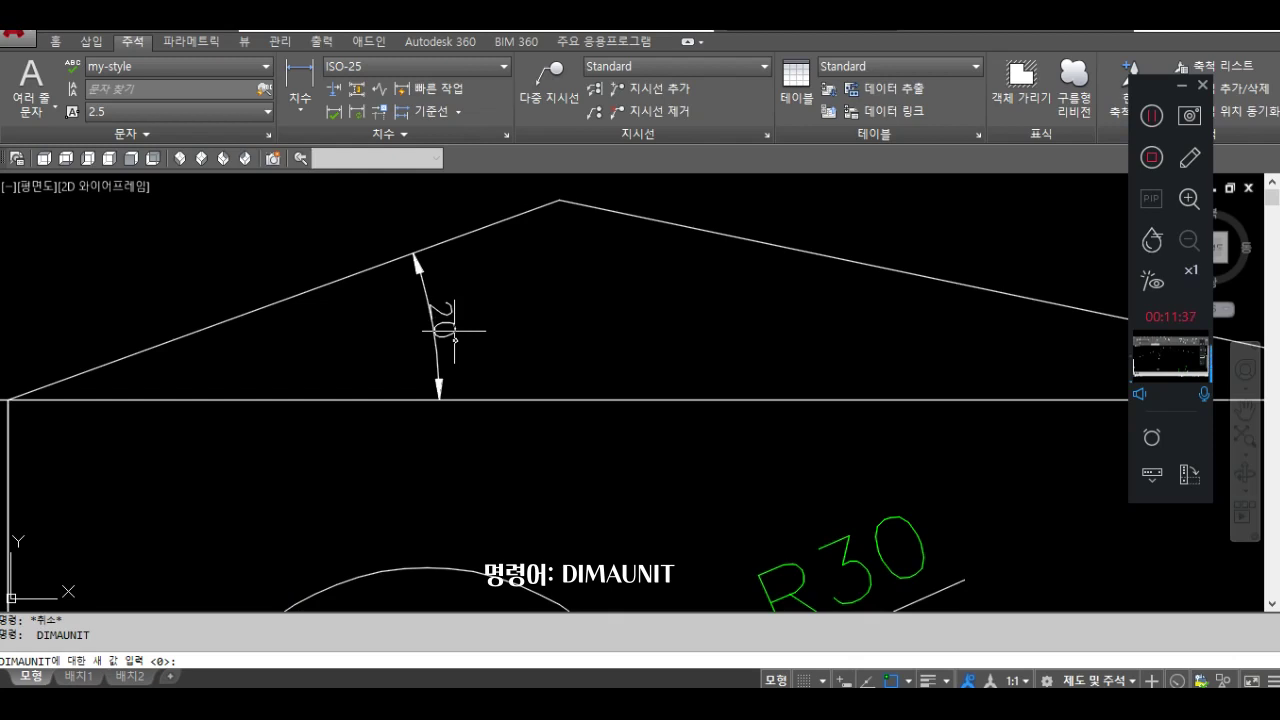
pyautogui.write('1')
pyautogui.press('Return')
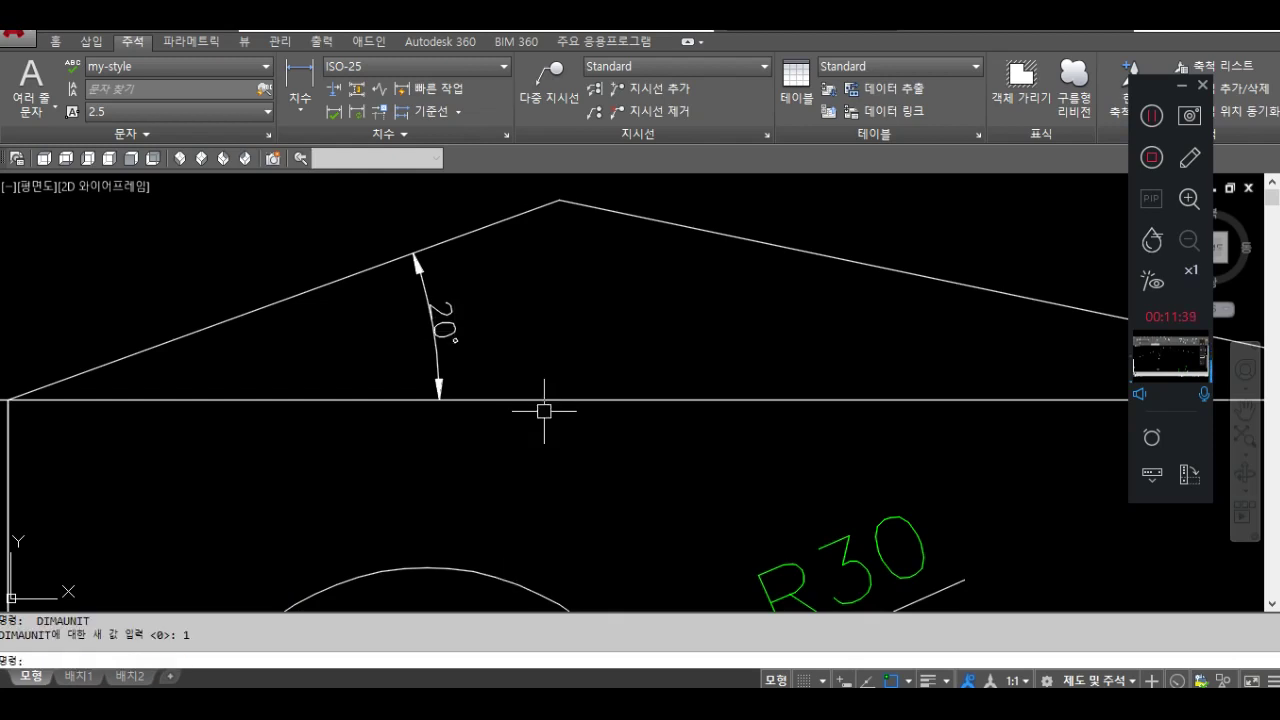
pyautogui.click(355, 111)
pyautogui.click(440, 318)
pyautogui.press('Return')
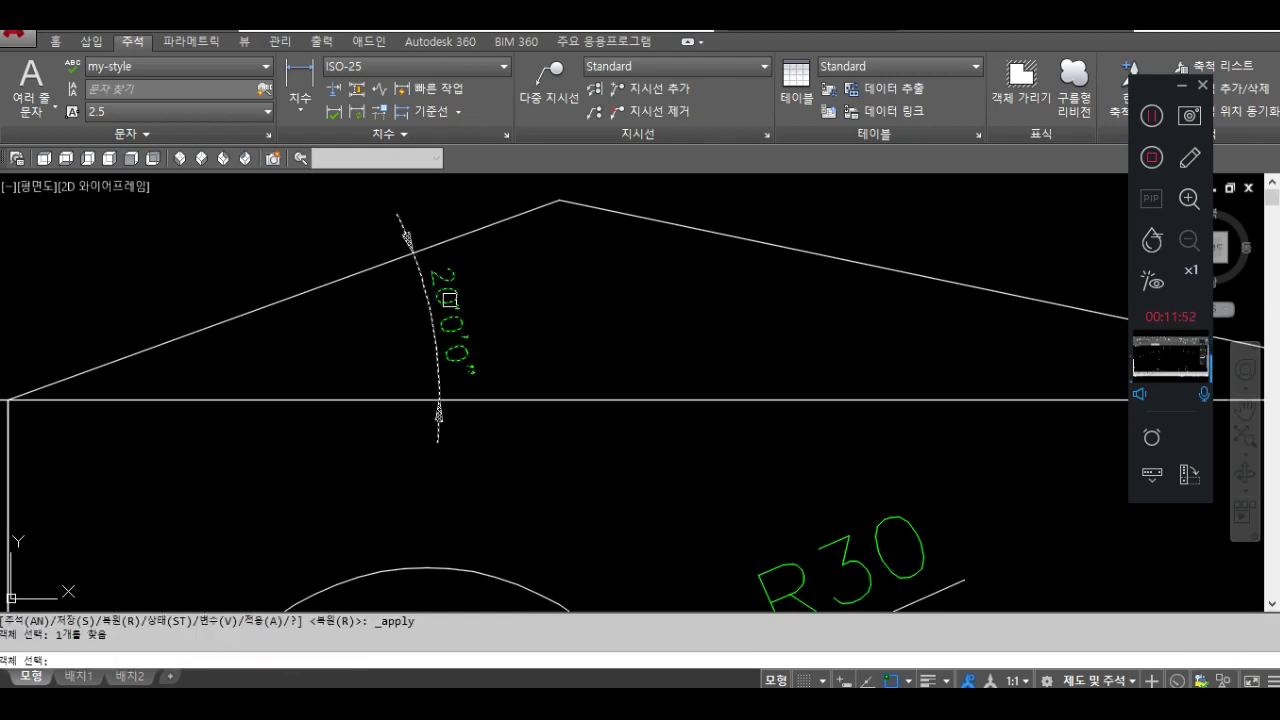
# Set the DIMAUNIT system variable to 3 for radians and update the same angular dimension.
pyautogui.click(441, 278)
pyautogui.press('Return')
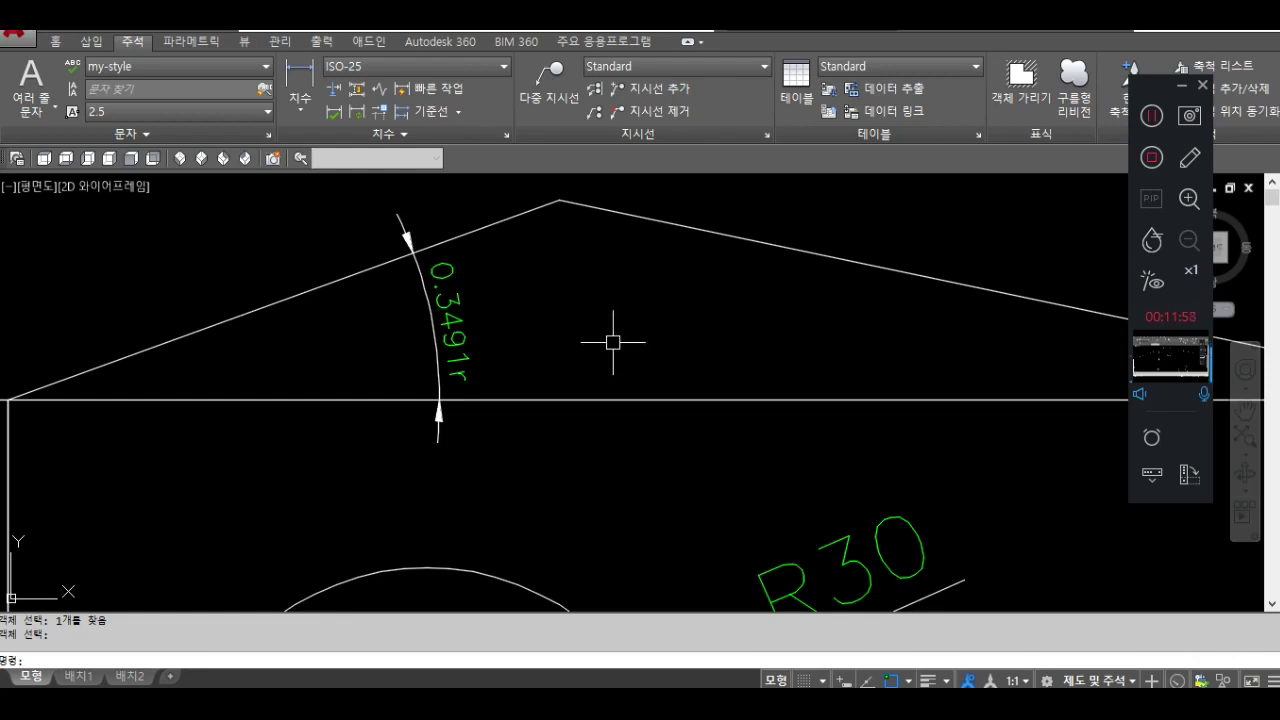
pyautogui.press('Escape')
# Set the DIMAUNIT system variable to 0 for decimal degrees and update the angular dimension.
pyautogui.write('dimaunit')
pyautogui.press('Return')
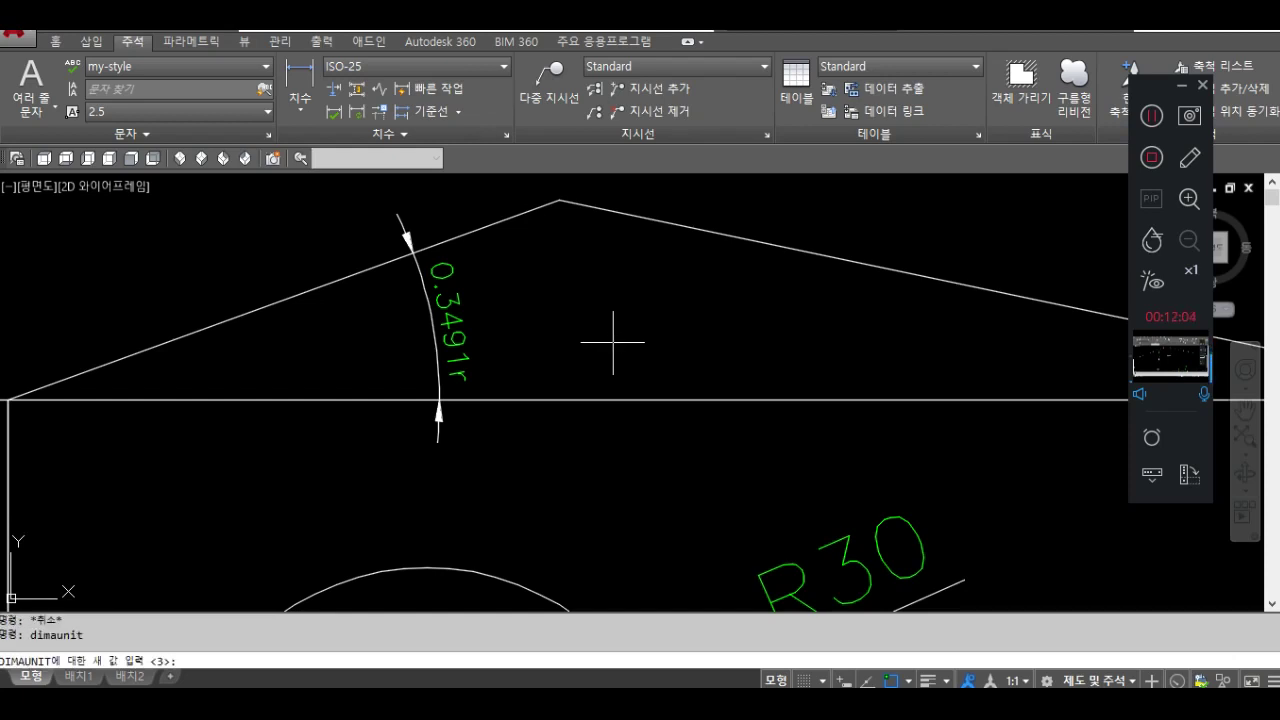
pyautogui.write('0')
pyautogui.press('Return')
pyautogui.click(369, 152)
pyautogui.click(436, 330)
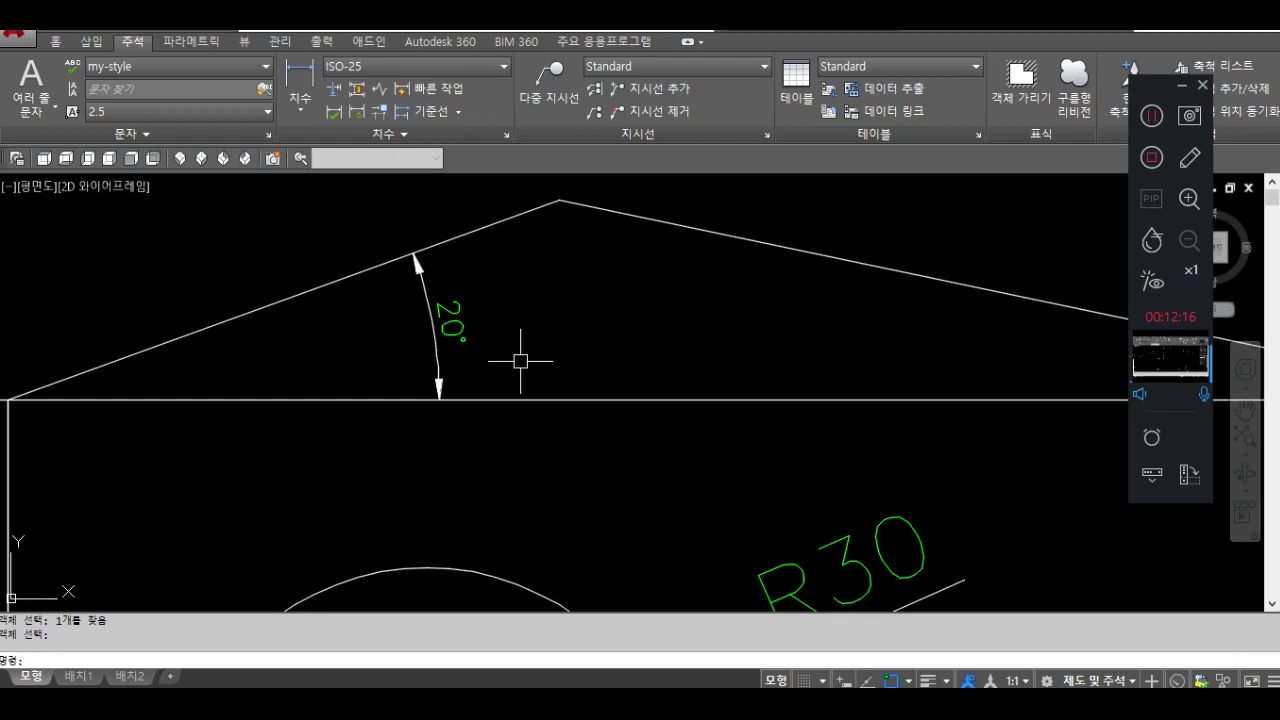
# Add an angular dimension between the long right-hand sloping line and the large shape's horizontal upper edge.
pyautogui.scroll(-3, 520, 360)
pyautogui.moveTo(590, 368); pyautogui.dragTo(330, 362, button='middle')
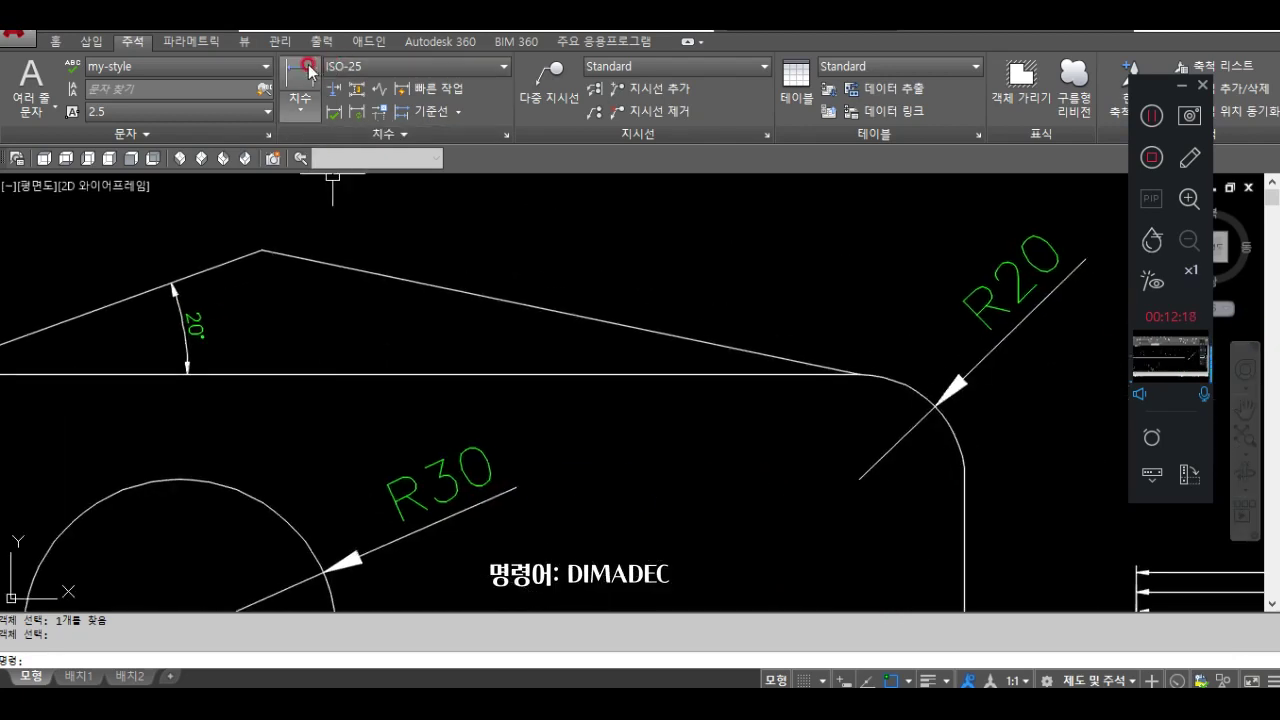
pyautogui.click(300, 90)
pyautogui.click(300, 103)
pyautogui.click(333, 222)
pyautogui.click(571, 316)
pyautogui.click(563, 374)
pyautogui.click(506, 365)
# Set the DIMADEC system variable to 3 decimal places and update the new angular dimension.
pyautogui.scroll(3, 508, 360)
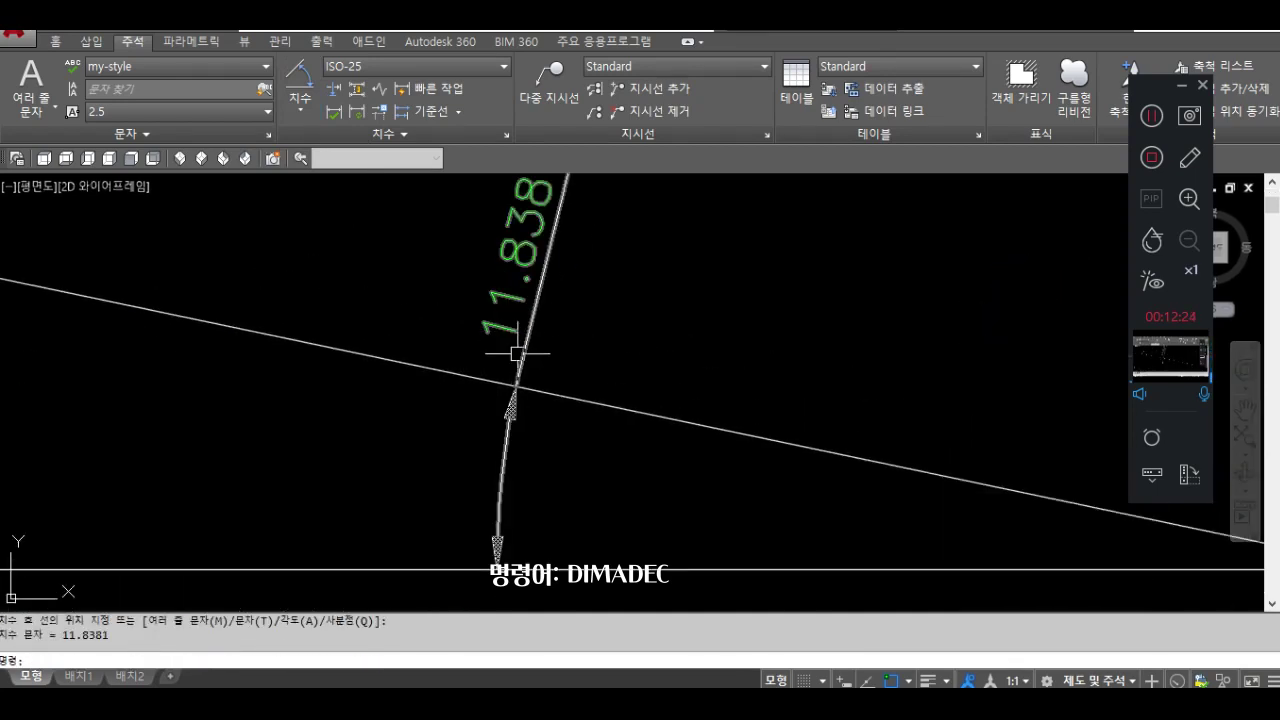
pyautogui.write('dima')
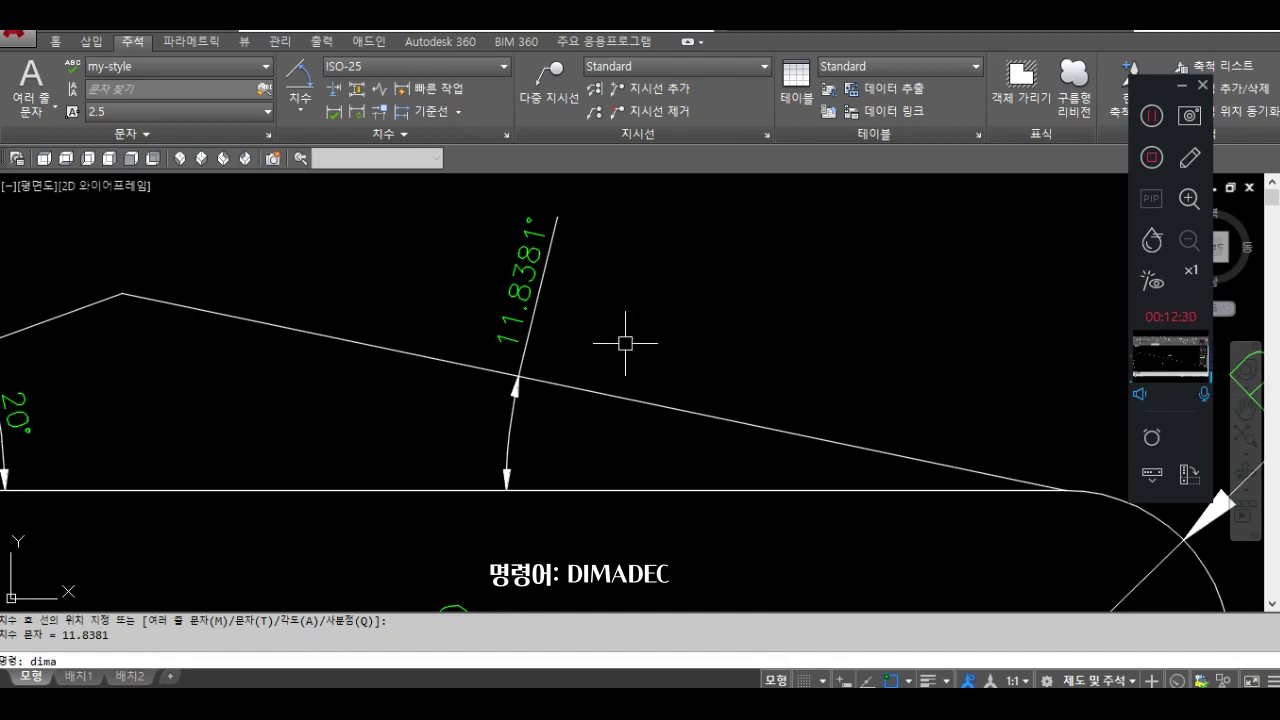
pyautogui.write('dec')
pyautogui.press('Return')
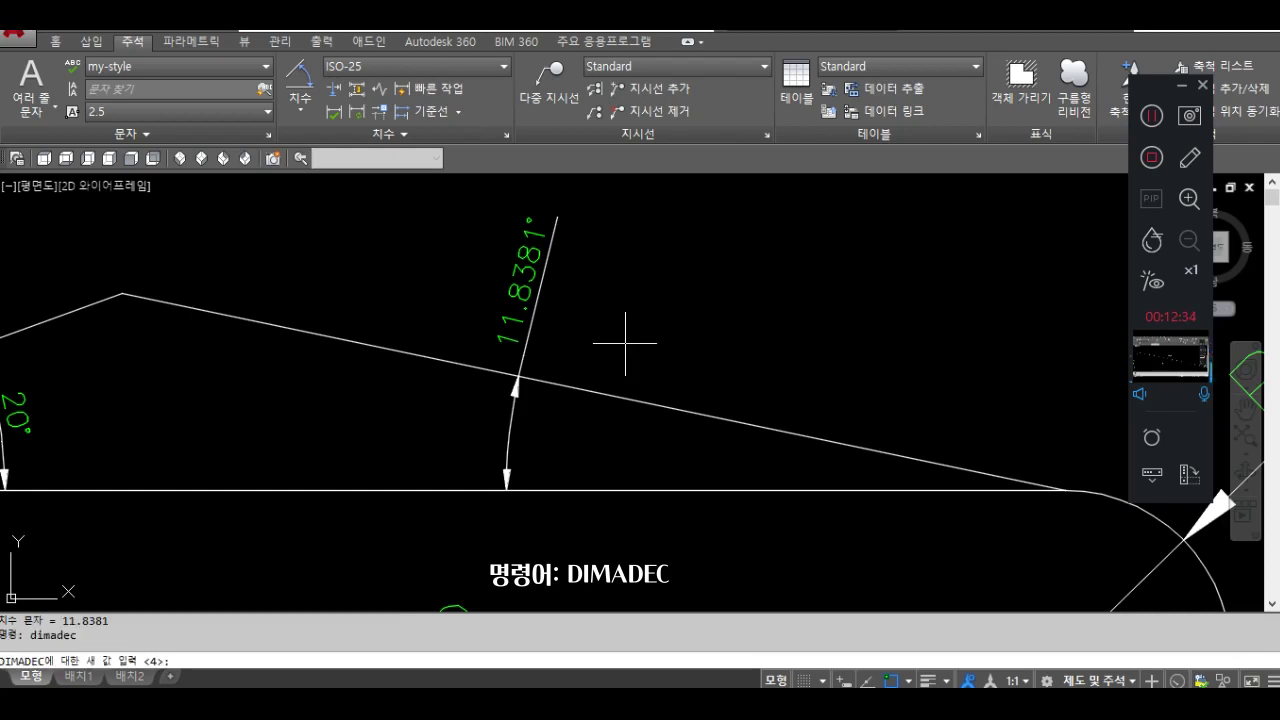
pyautogui.press('Return')
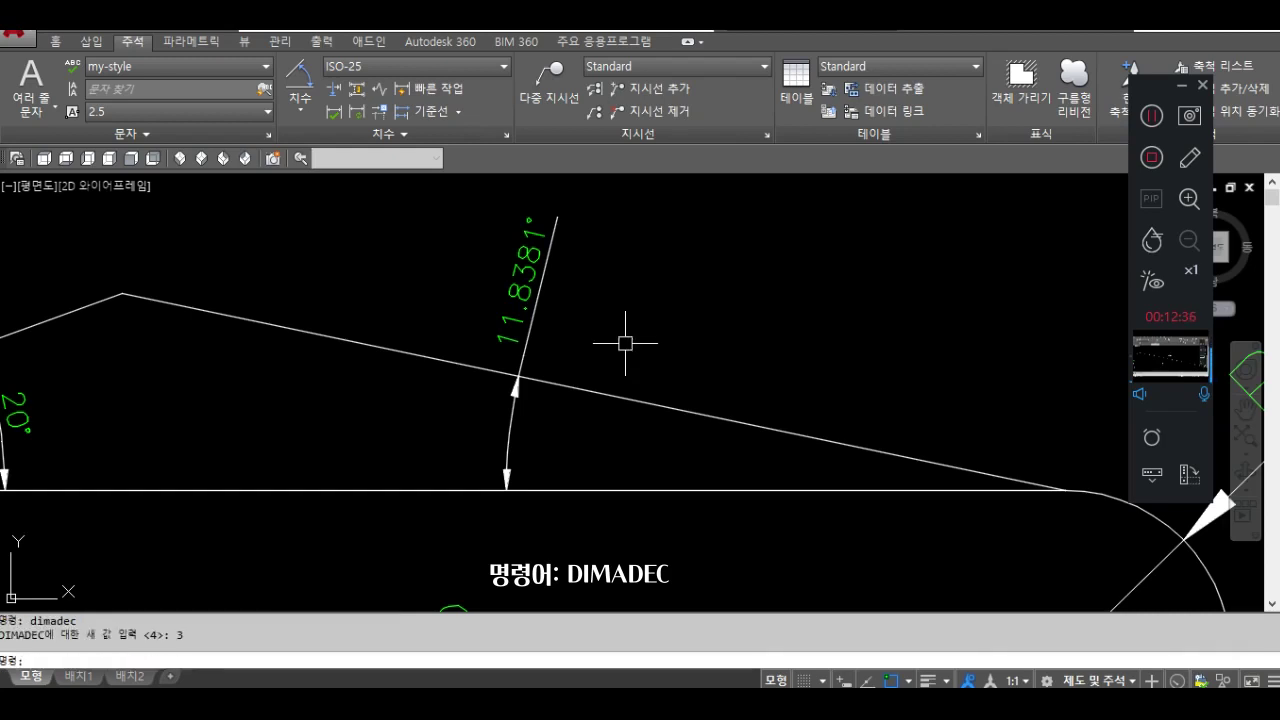
pyautogui.click(357, 111)
pyautogui.click(541, 243)
pyautogui.press('Return')
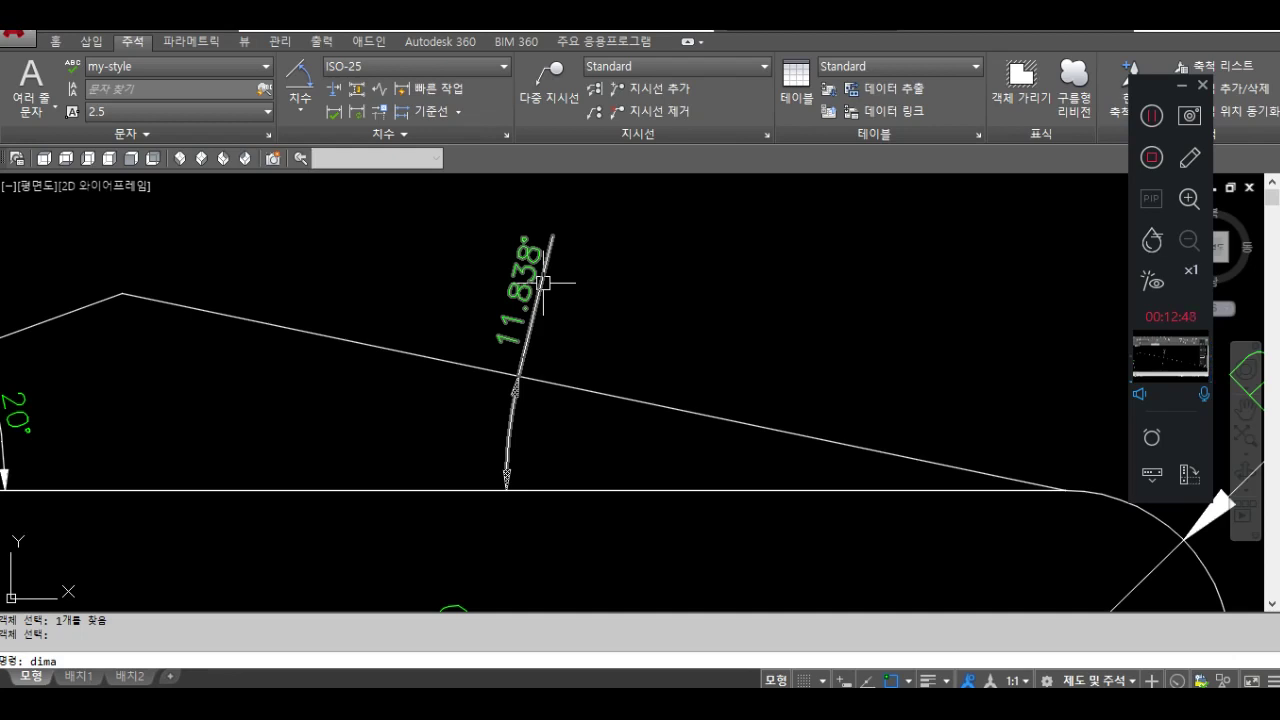
pyautogui.press('Return')
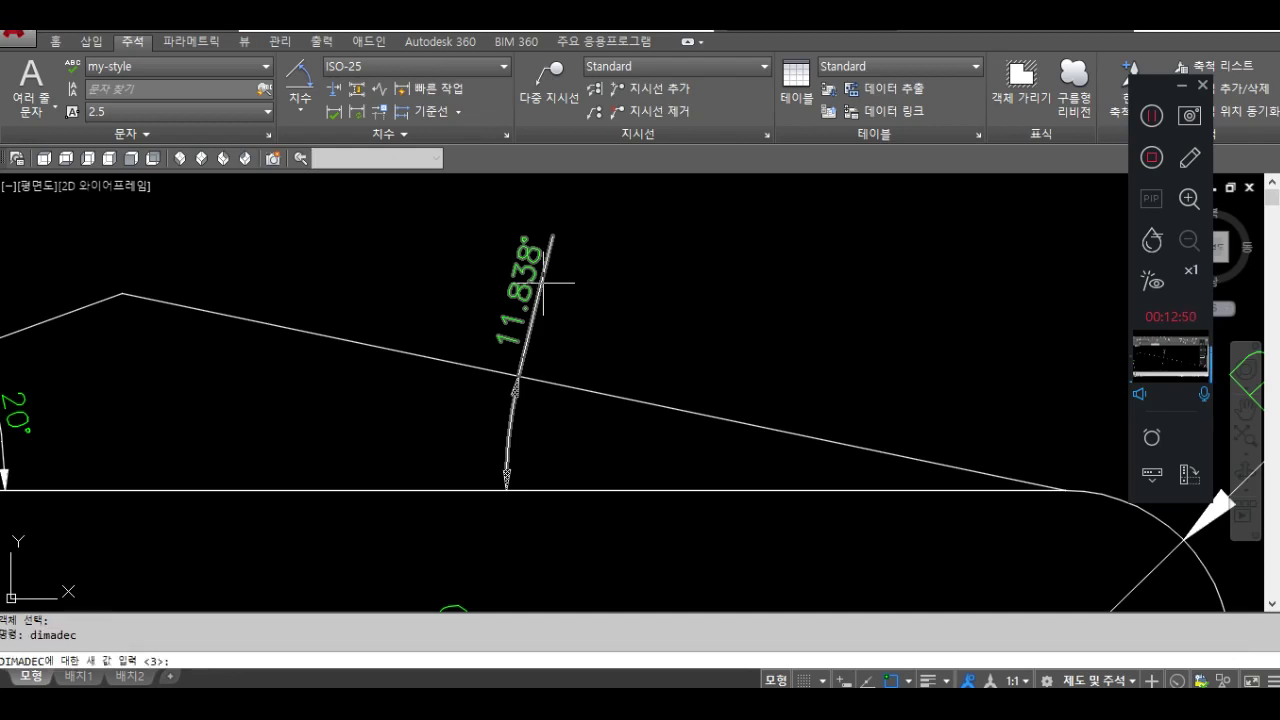
pyautogui.press('Return')
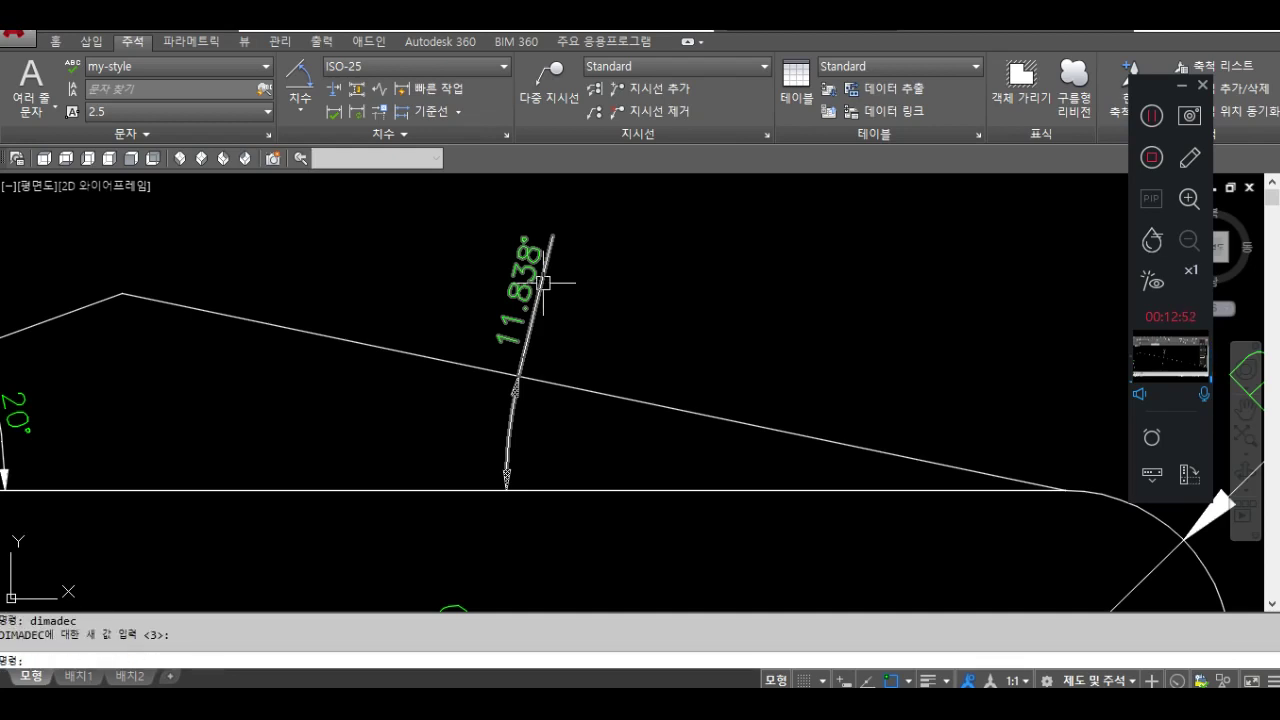
# Override the current ISO-25 dimension style by enabling the display of alternate units.
pyautogui.scroll(-3, 544, 283)
pyautogui.moveTo(584, 548)
pyautogui.mouseDown(button='middle')
pyautogui.moveTo(584, 398)
pyautogui.moveTo(564, 408)
pyautogui.moveTo(625, 416)
pyautogui.mouseUp(button='middle')
pyautogui.scroll(3, 584, 398)
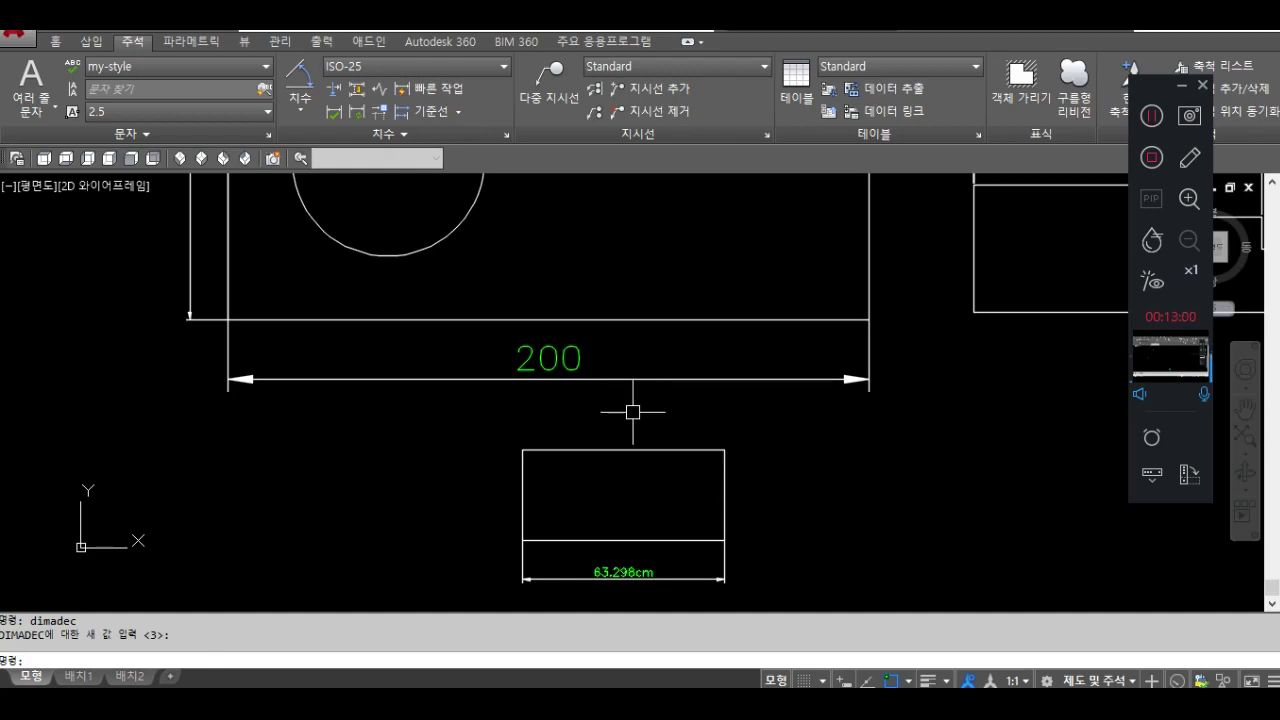
pyautogui.write('d')
pyautogui.press('Return')
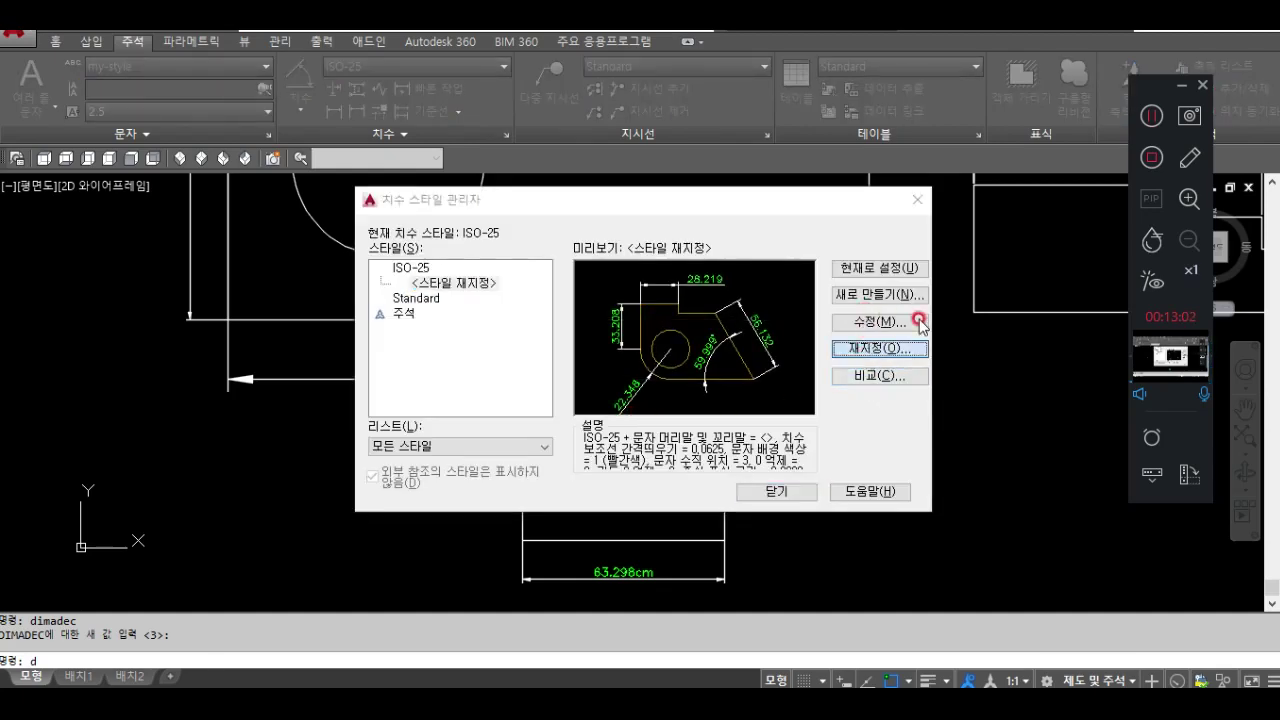
pyautogui.click(919, 322)
pyautogui.click(362, 150)
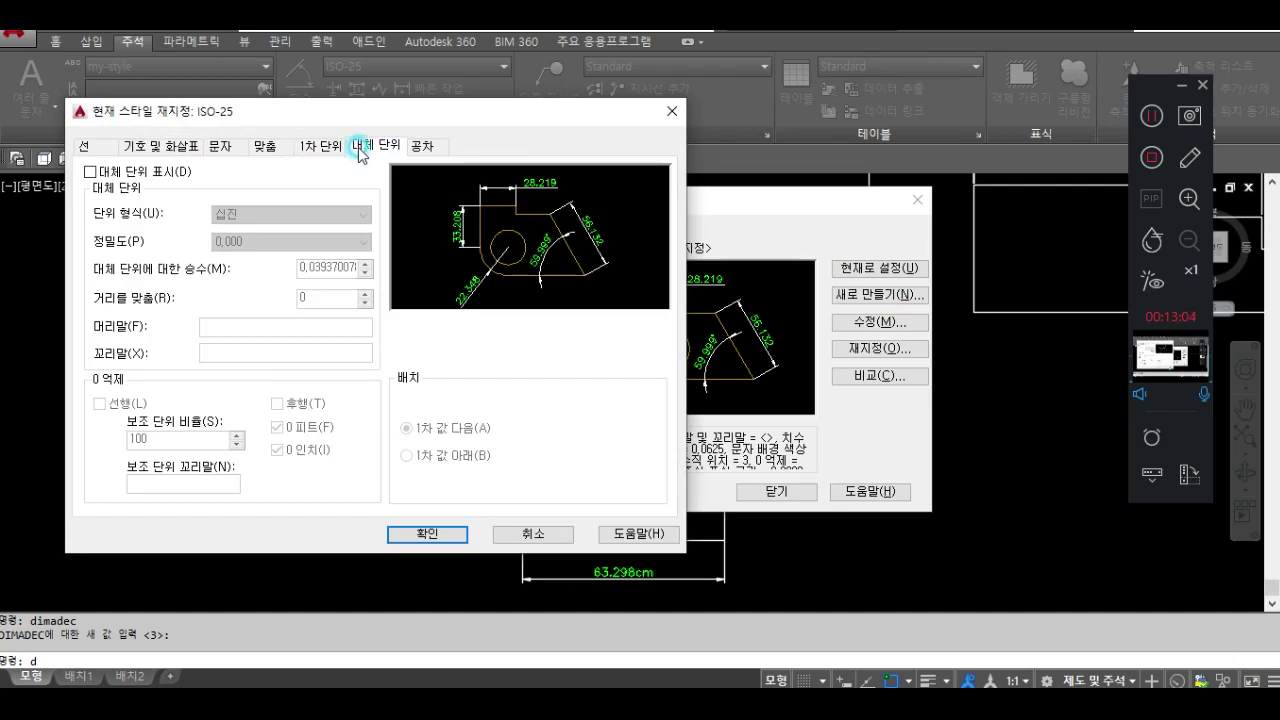
pyautogui.click(117, 172)
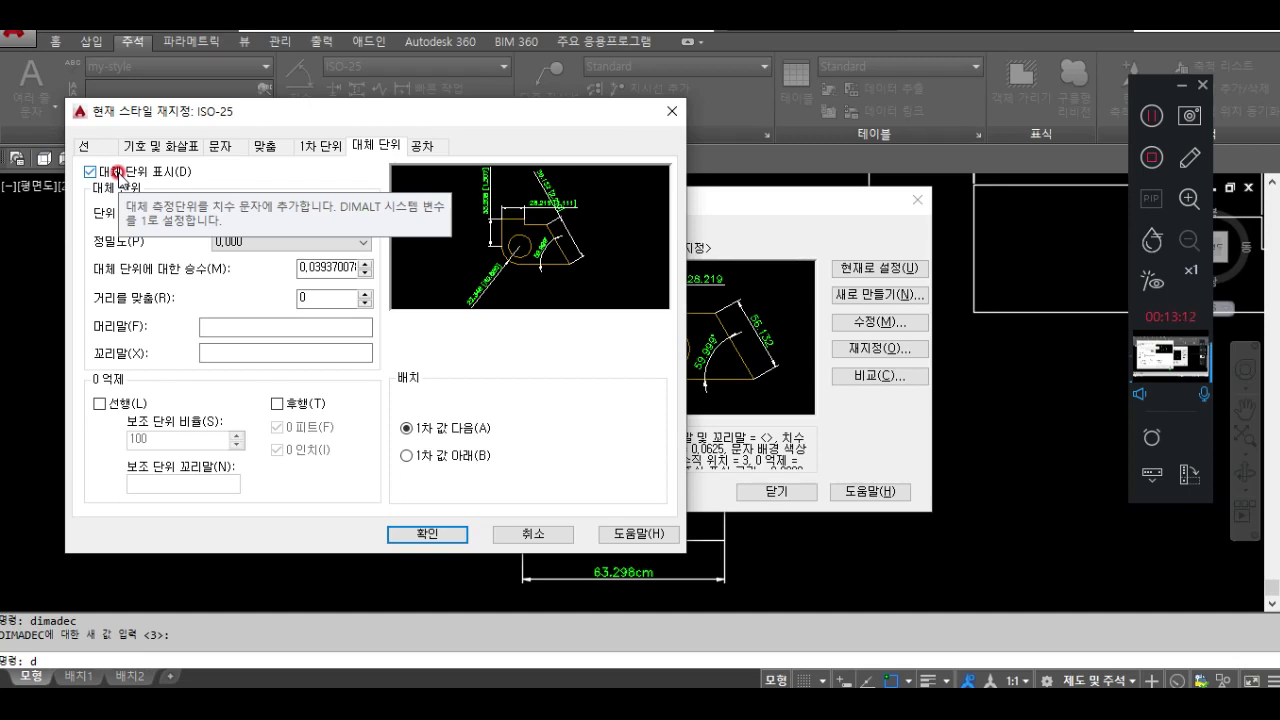
# Examine the display, unit format and precision options for alternate units in the current ISO-25 style override, and cancel out of the dialogs.
pyautogui.click(273, 215)
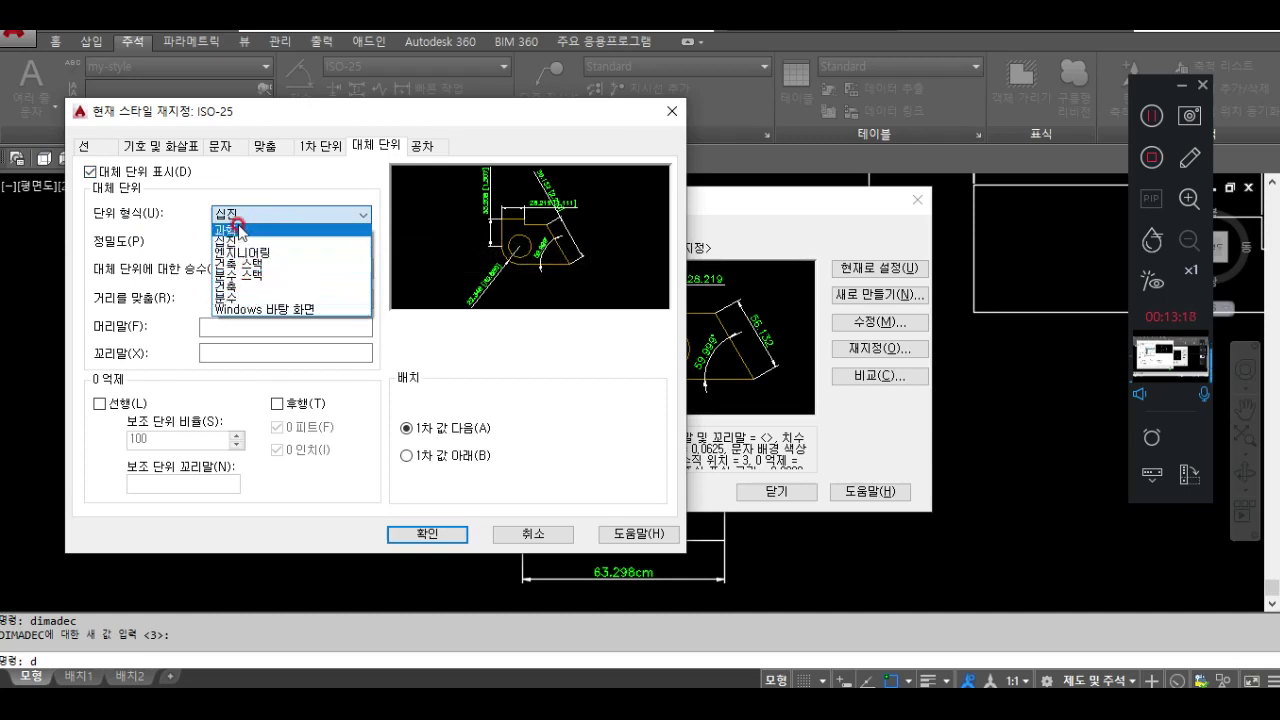
pyautogui.click(480, 345)
pyautogui.click(257, 243)
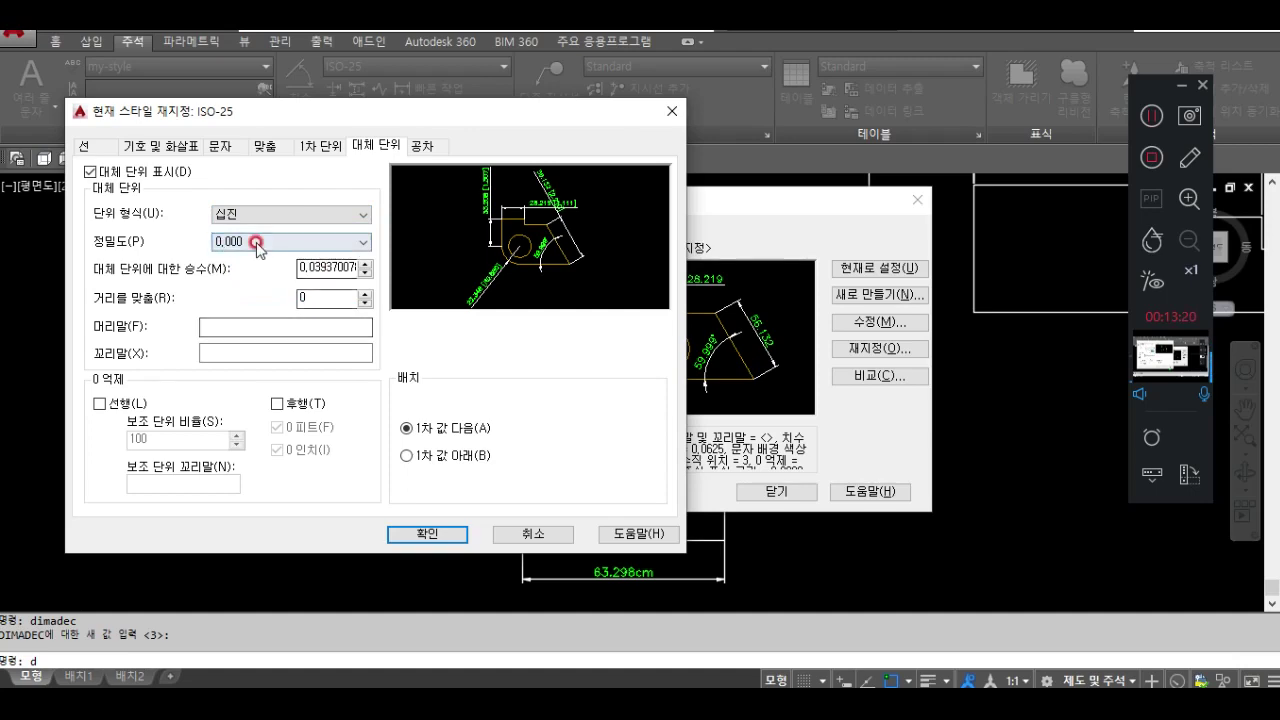
pyautogui.click(533, 533)
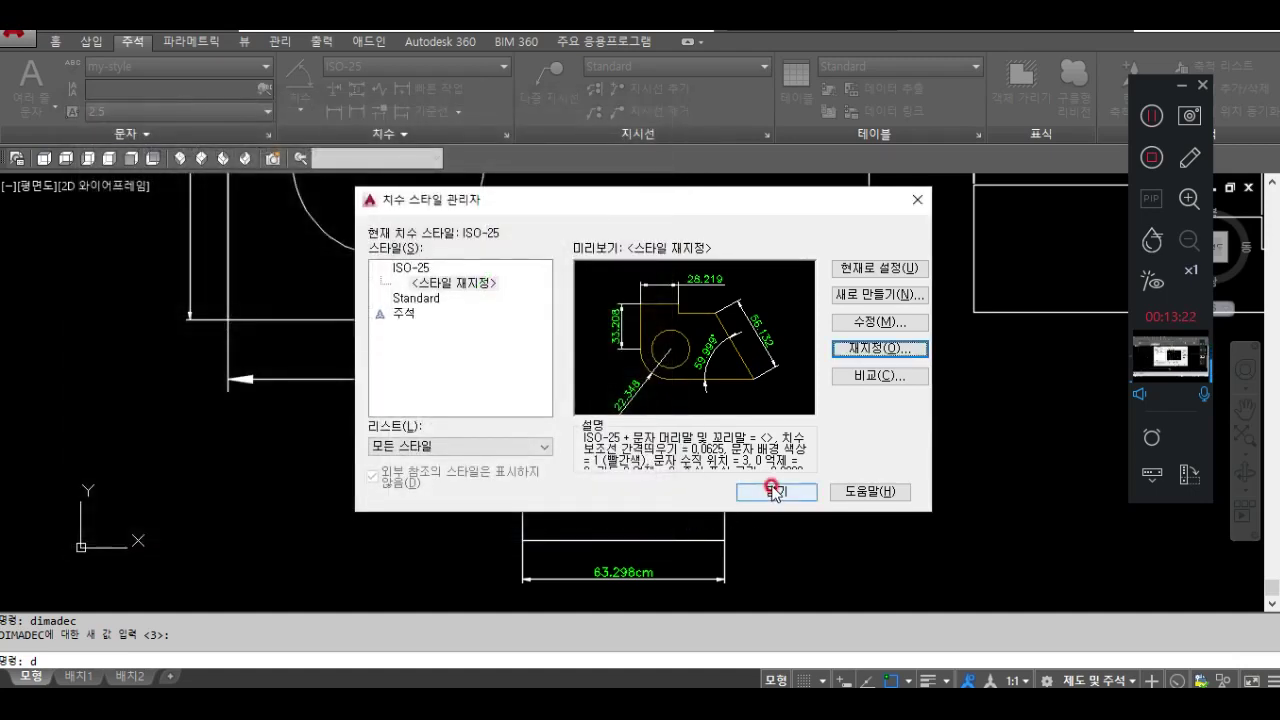
pyautogui.click(555, 445)
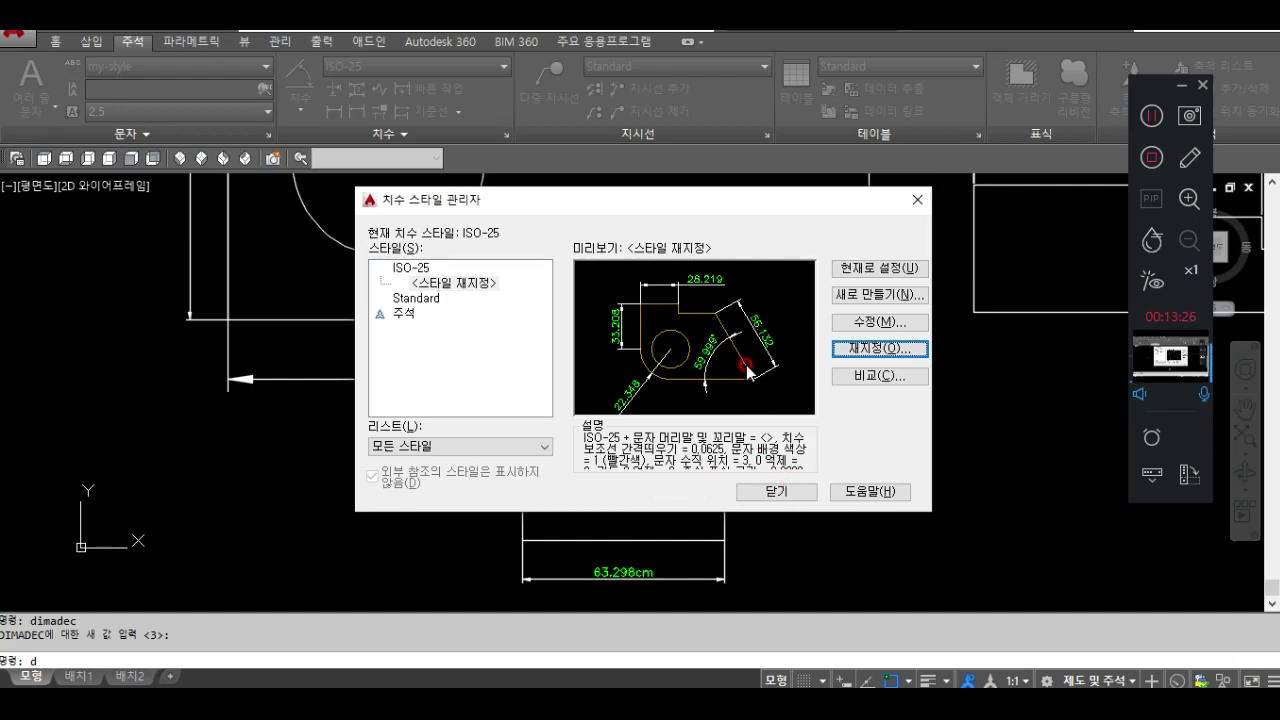
pyautogui.click(853, 347)
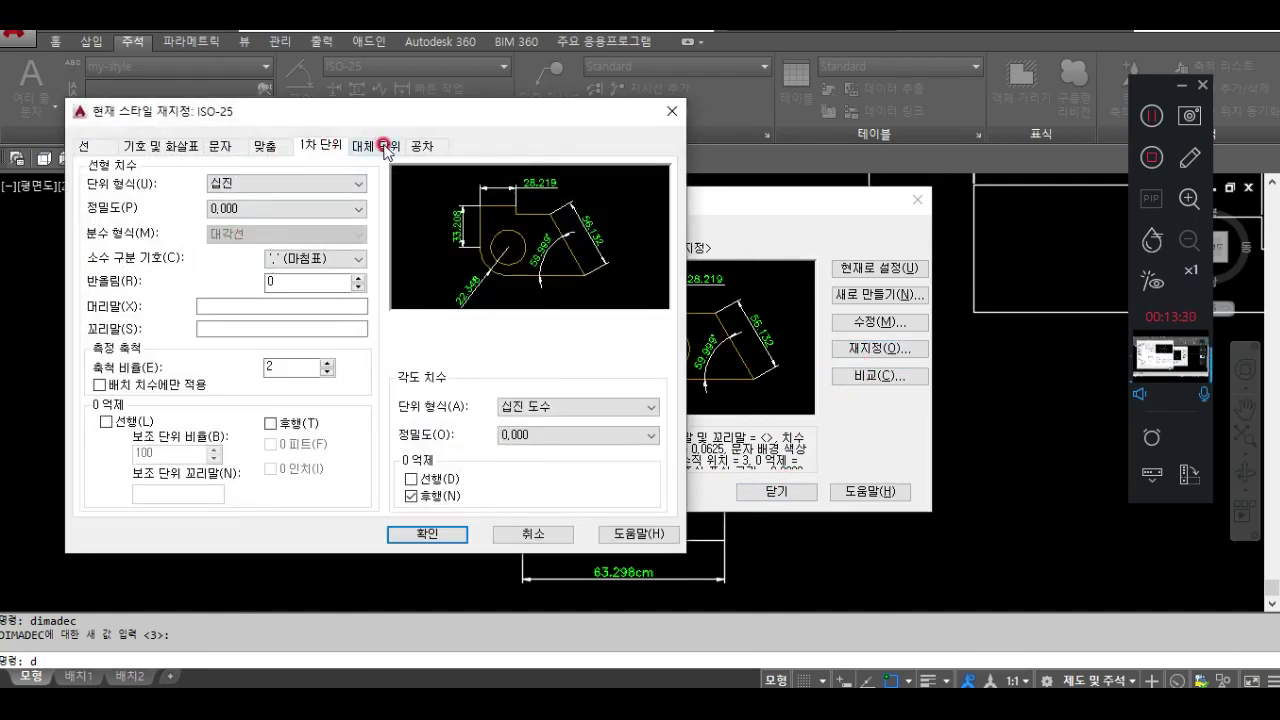
pyautogui.click(378, 146)
pyautogui.click(90, 172)
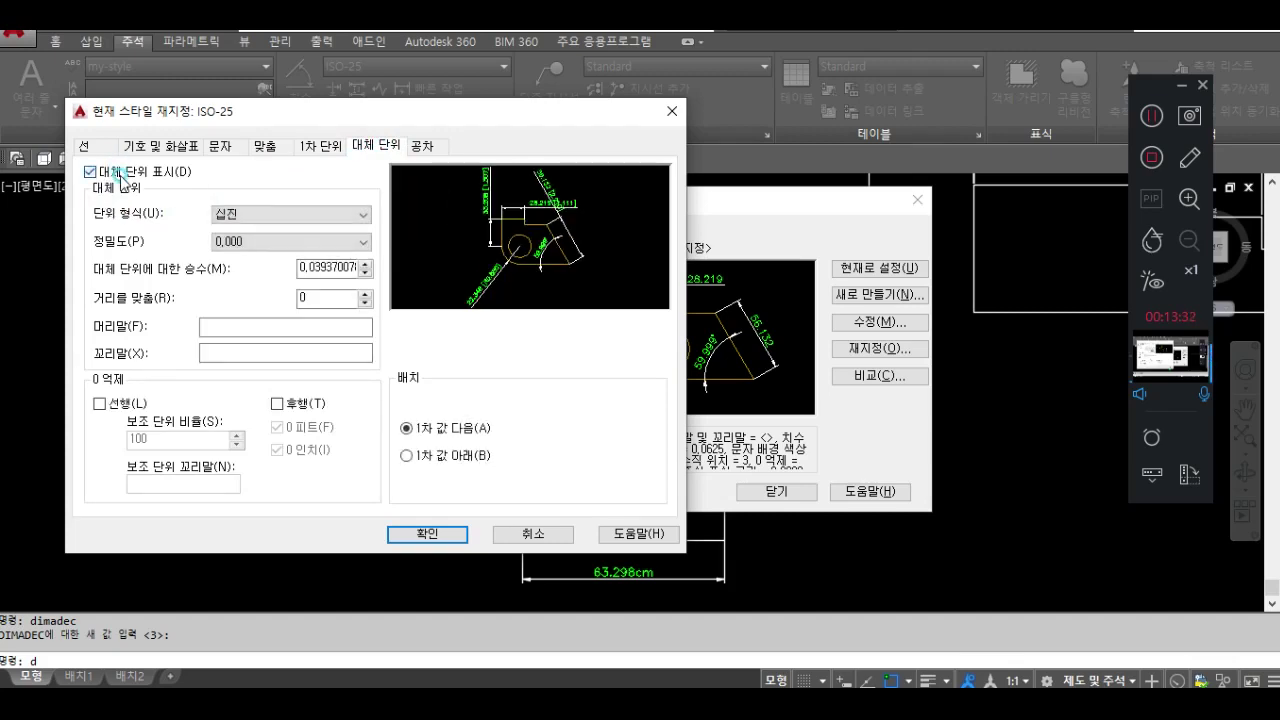
pyautogui.click(90, 172)
pyautogui.click(513, 533)
pyautogui.click(777, 491)
# Set the DIMALT system variable to on and update the horizontal dimension below the large shape.
pyautogui.write('dimalt')
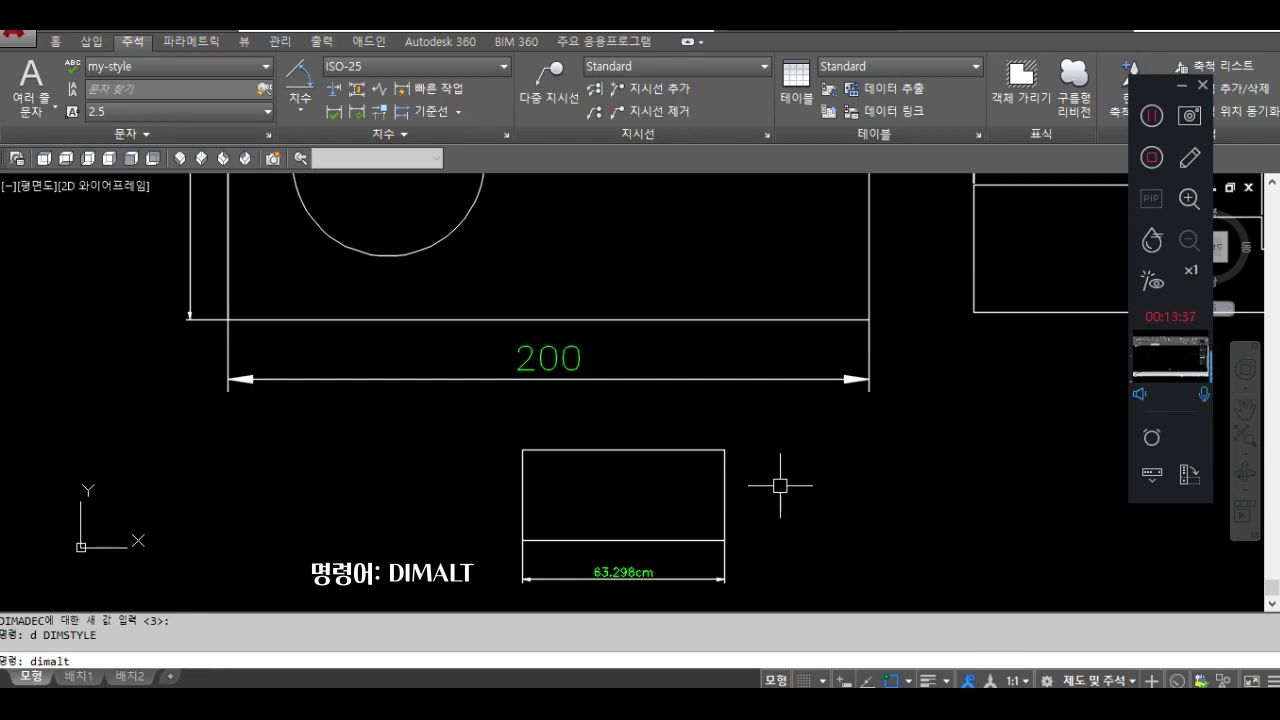
pyautogui.press('Return')
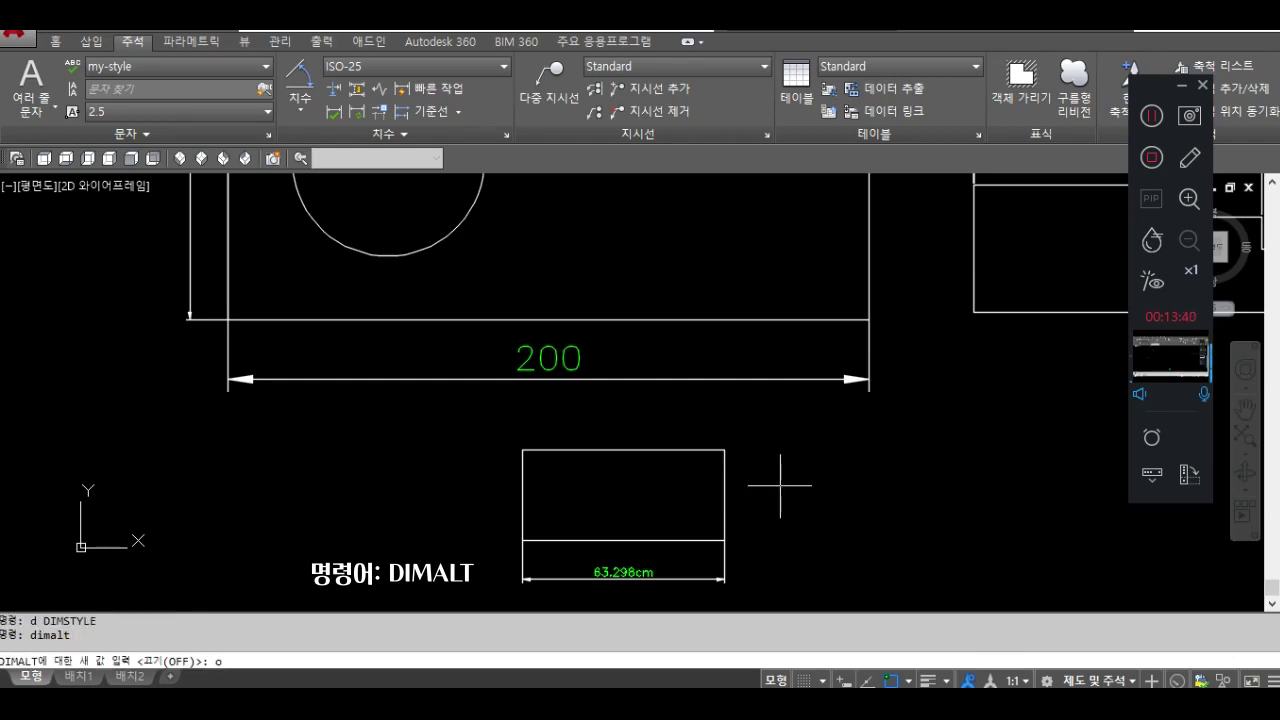
pyautogui.press('Return')
pyautogui.click(362, 118)
pyautogui.click(498, 379)
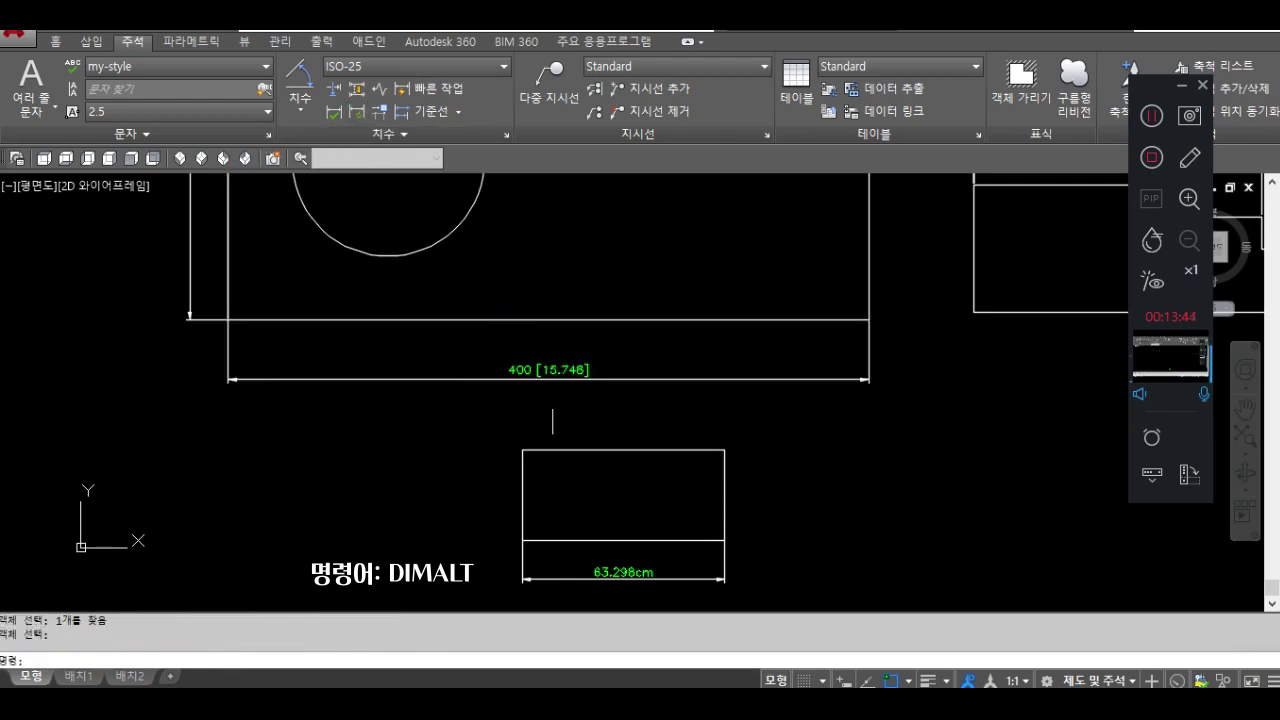
# Check the dimension's bracketed inch value by calculating 25.4*15.748 with the CAL command.
pyautogui.scroll(3, 546, 397)
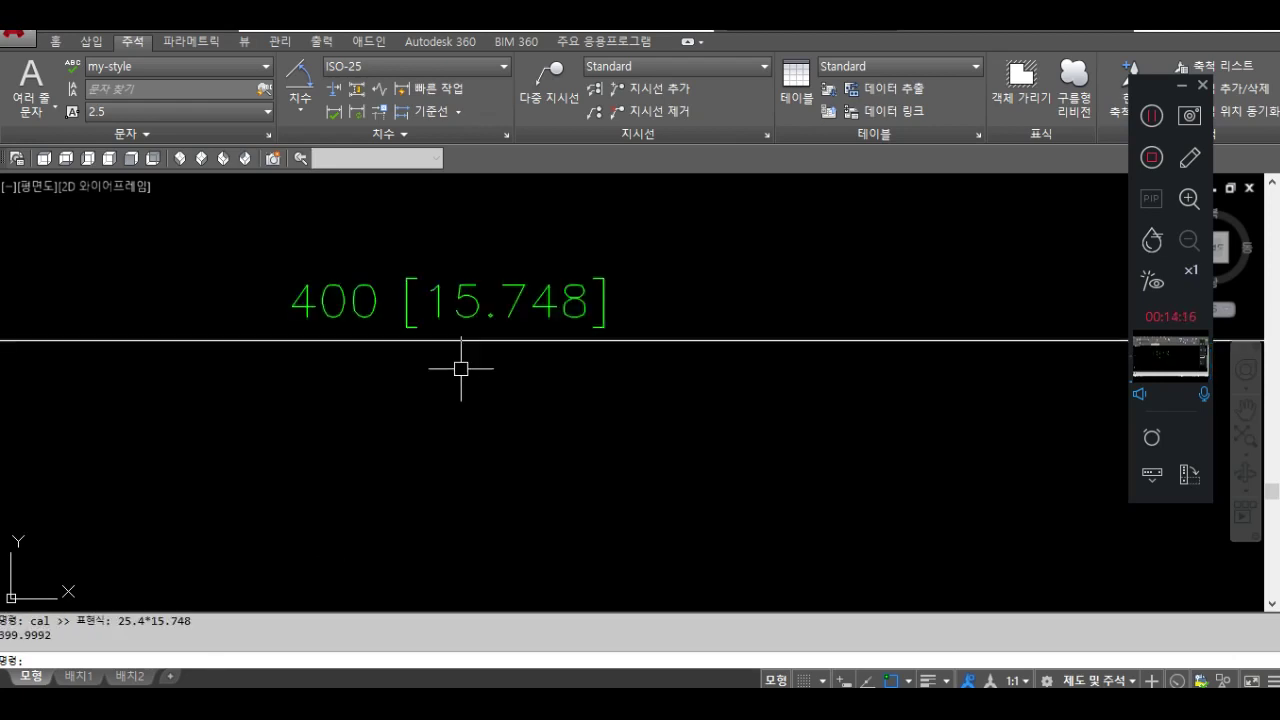
pyautogui.press('Escape')
pyautogui.press('Escape')
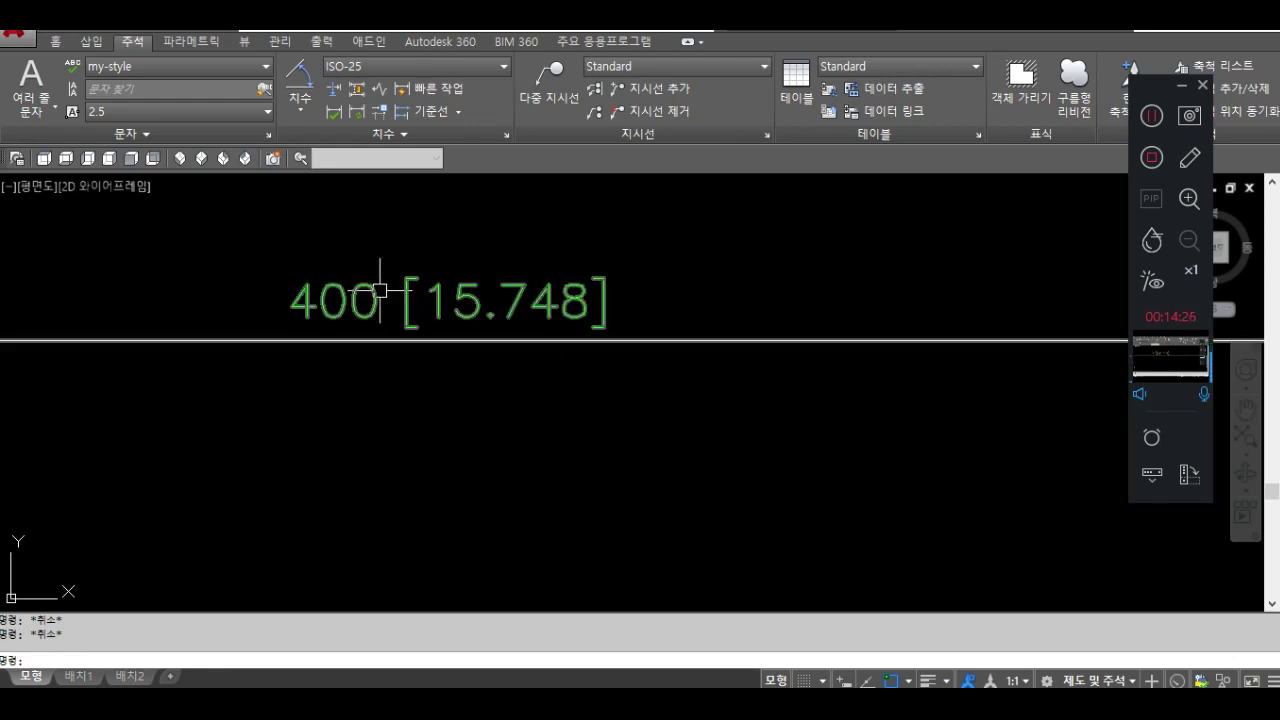
pyautogui.scroll(1, 457, 409)
pyautogui.scroll(-1, 480, 407)
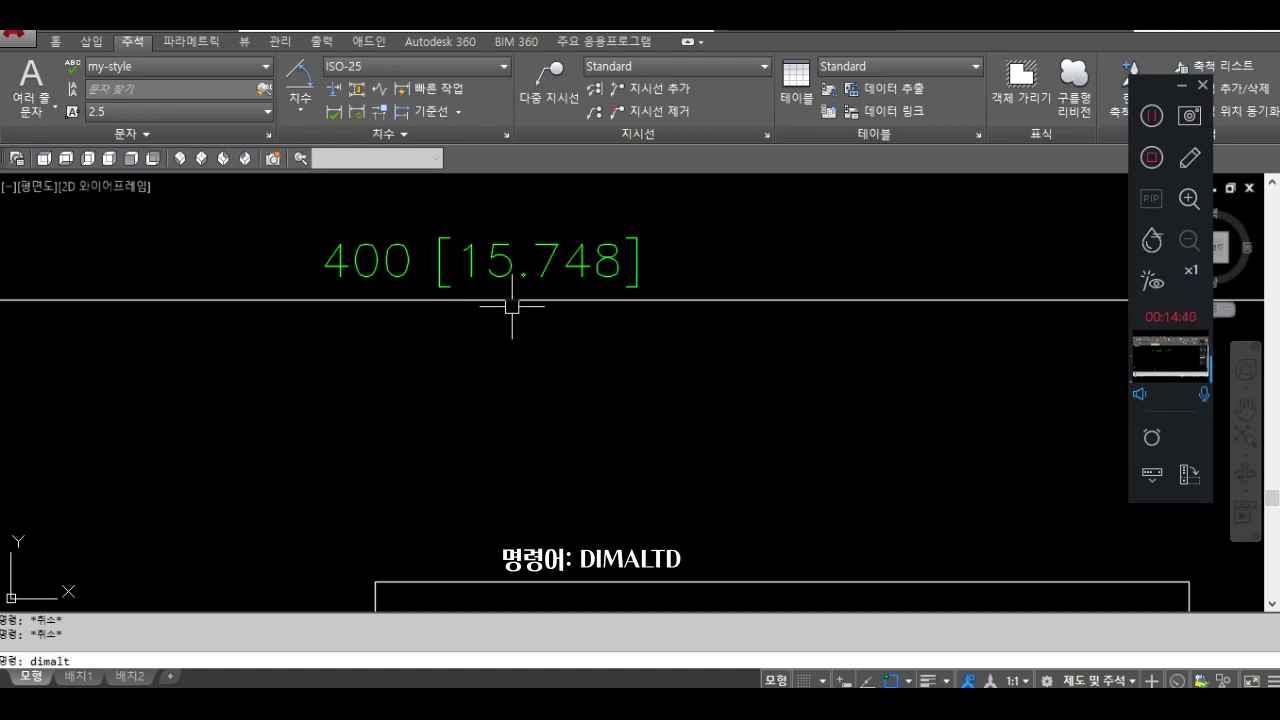
# Set the DIMALTD system variable to 2 decimal places and update the large shape's horizontal dimension.
pyautogui.press('Return')
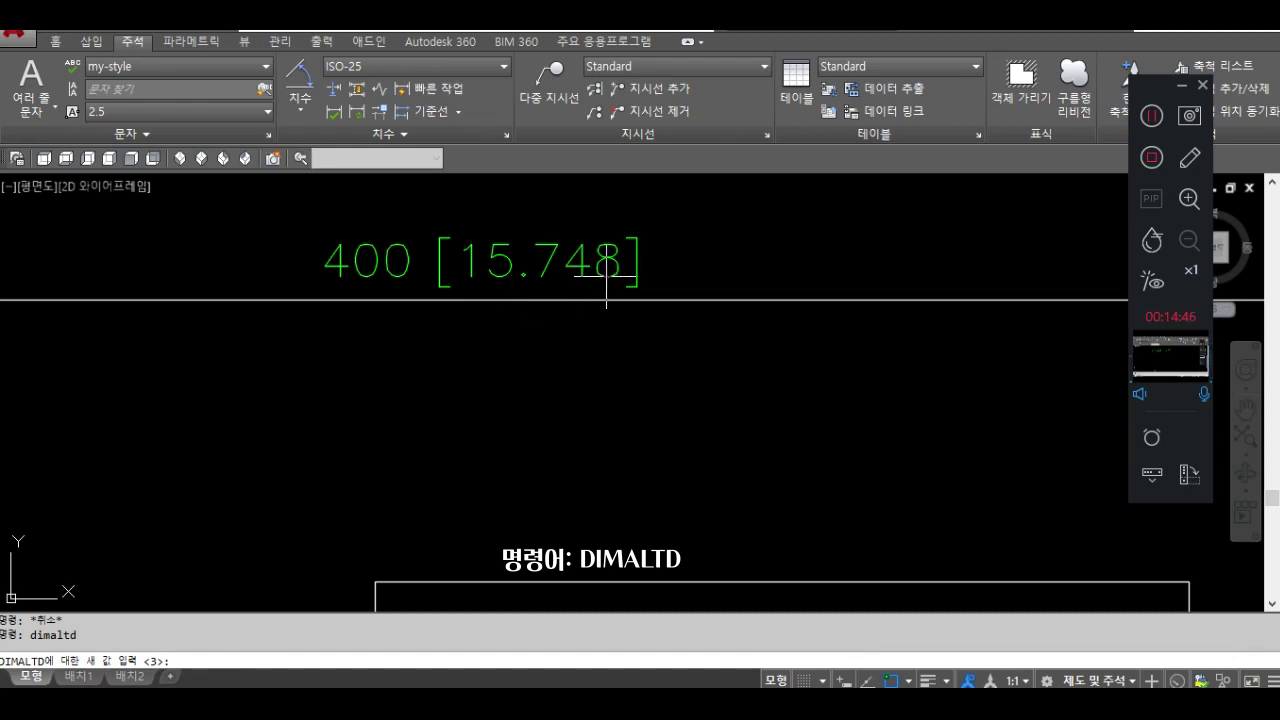
pyautogui.press('Return')
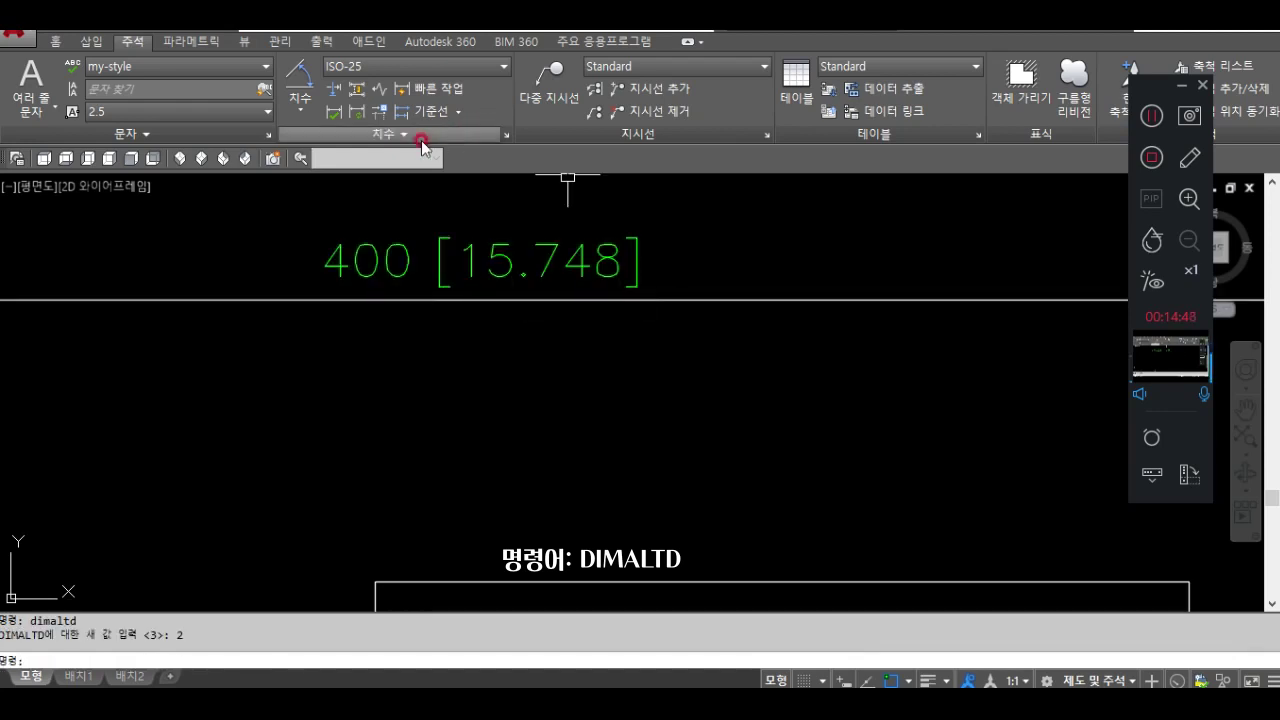
pyautogui.click(357, 111)
pyautogui.click(507, 299)
pyautogui.press('Return')
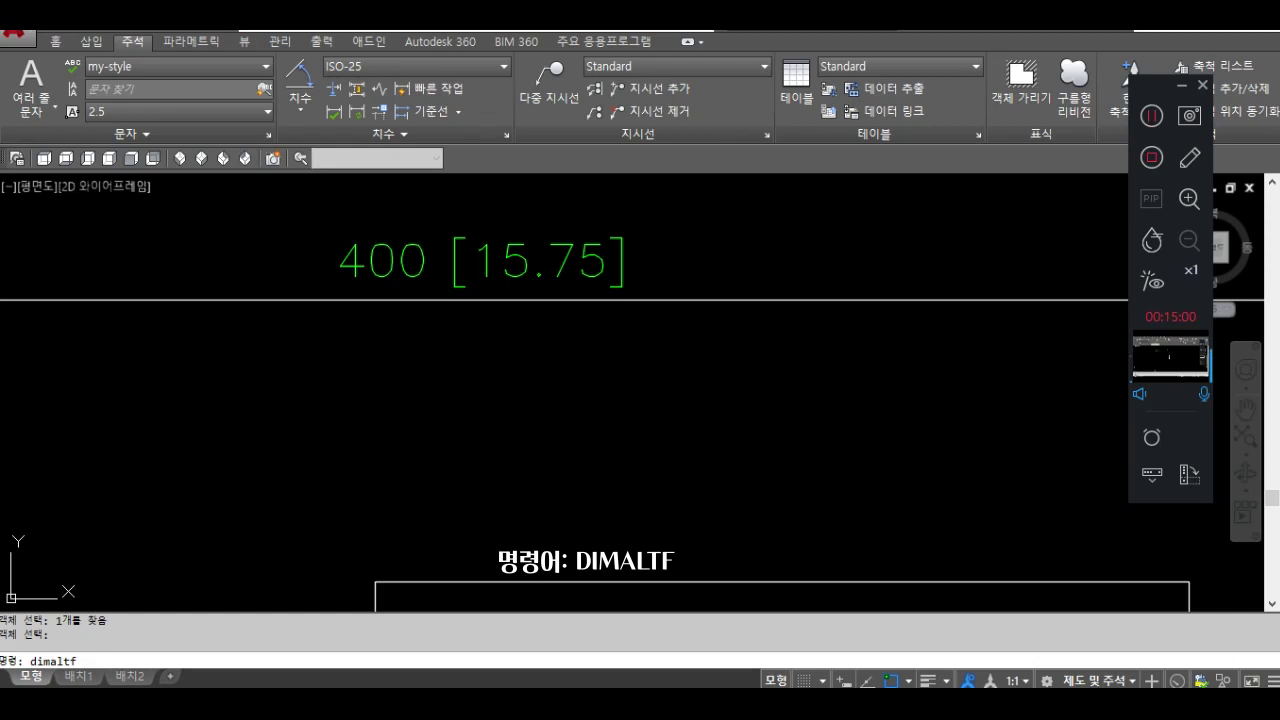
# Query the DIMALTF system variable to examine the current alternate unit scale factor.
pyautogui.press('Return')
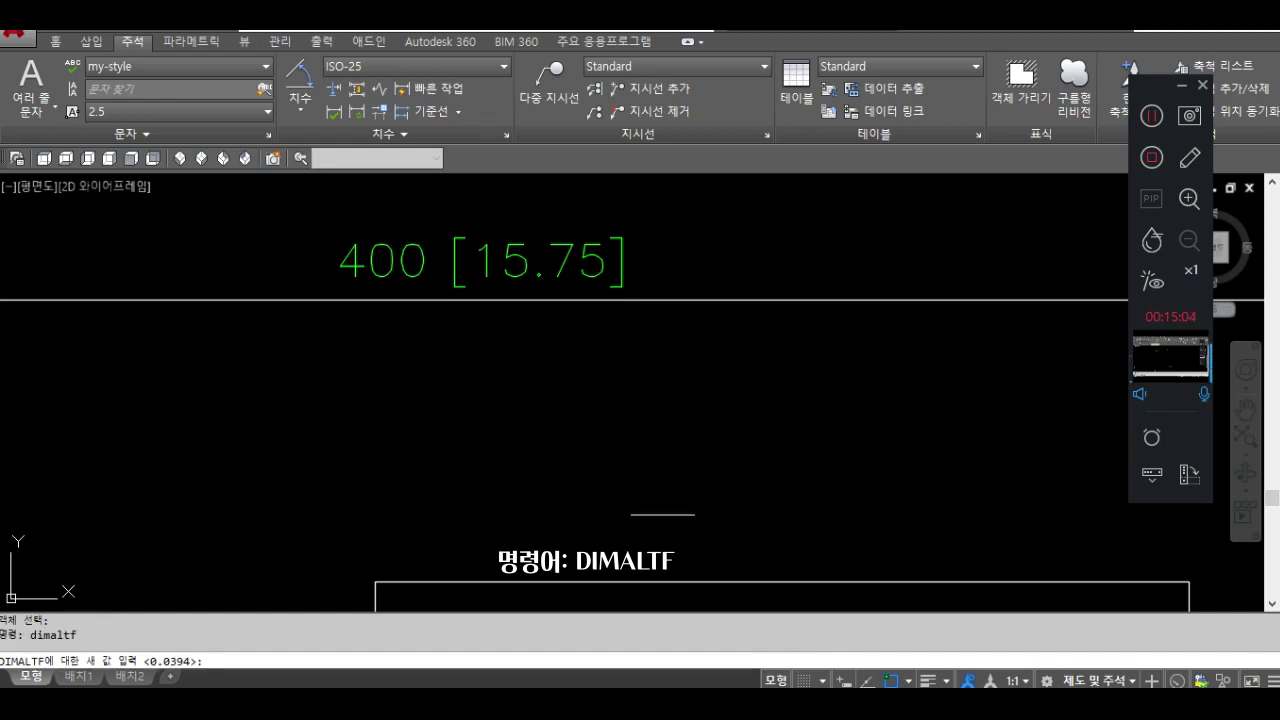
pyautogui.click(1189, 158)
pyautogui.moveTo(340, 263); pyautogui.dragTo(428, 255)
pyautogui.moveTo(538, 270); pyautogui.dragTo(606, 262)
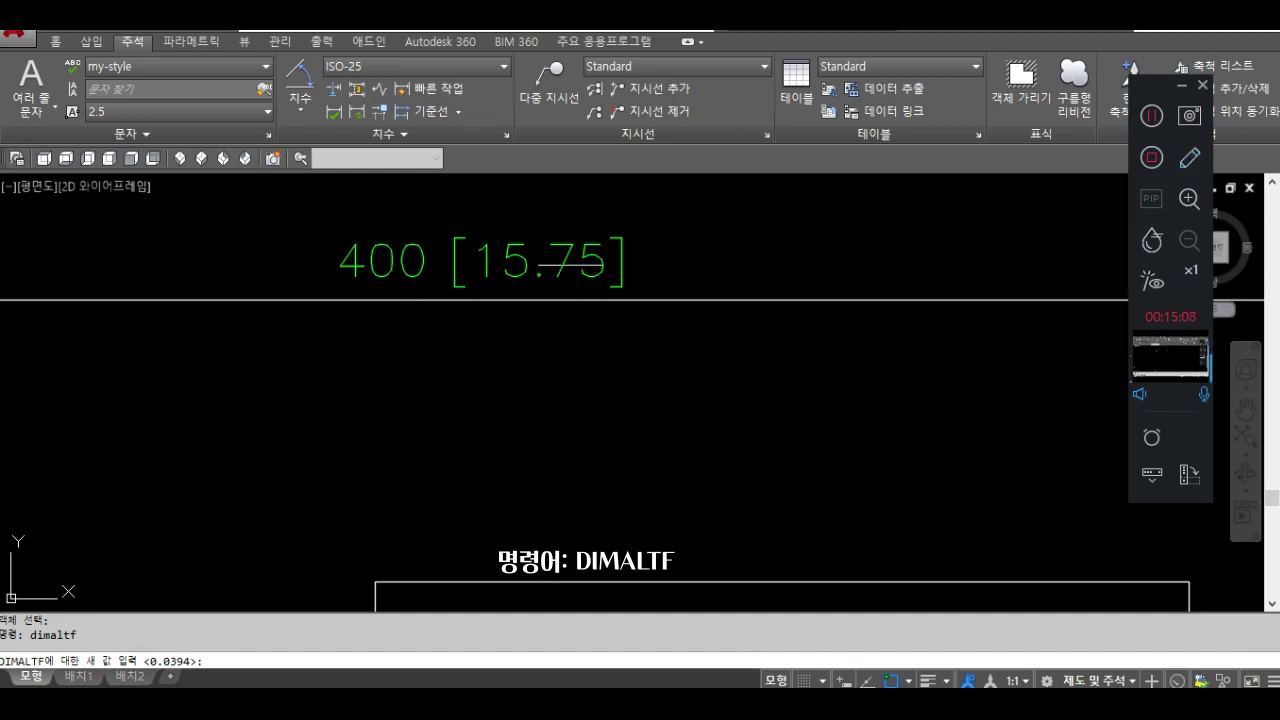
pyautogui.click(1190, 158)
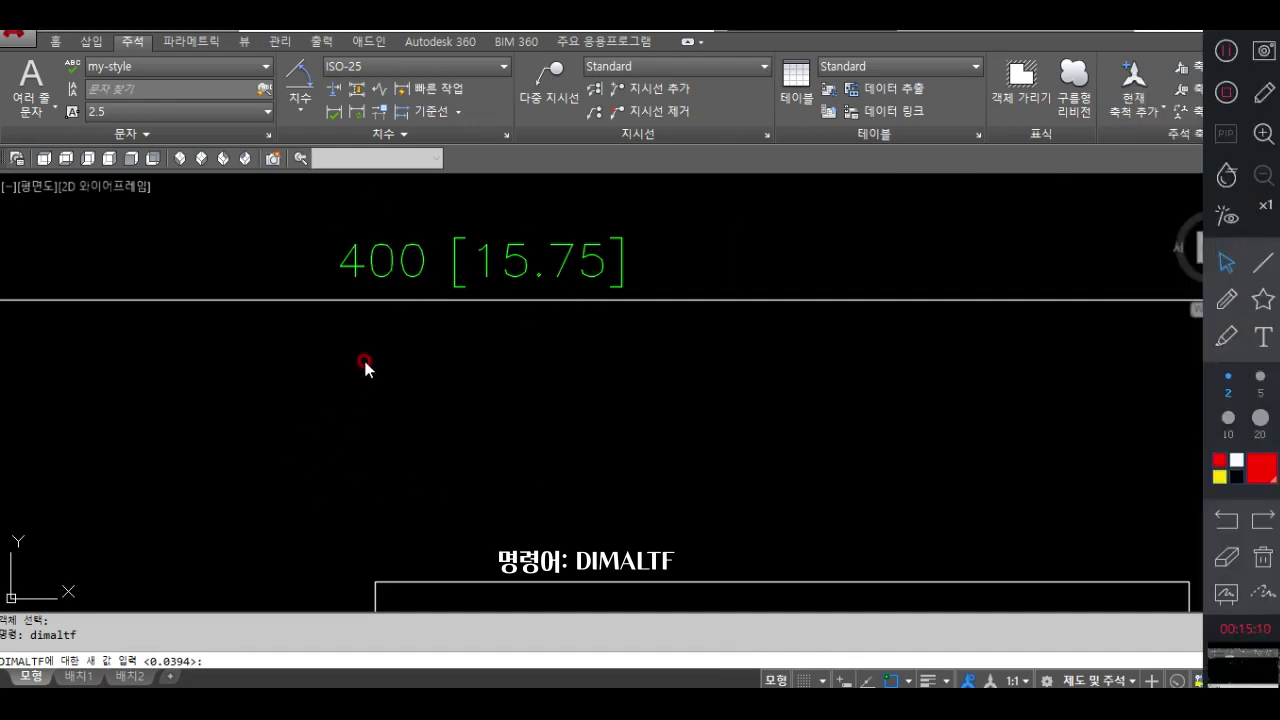
pyautogui.click(1226, 299)
pyautogui.moveTo(322, 373); pyautogui.dragTo(286, 420)
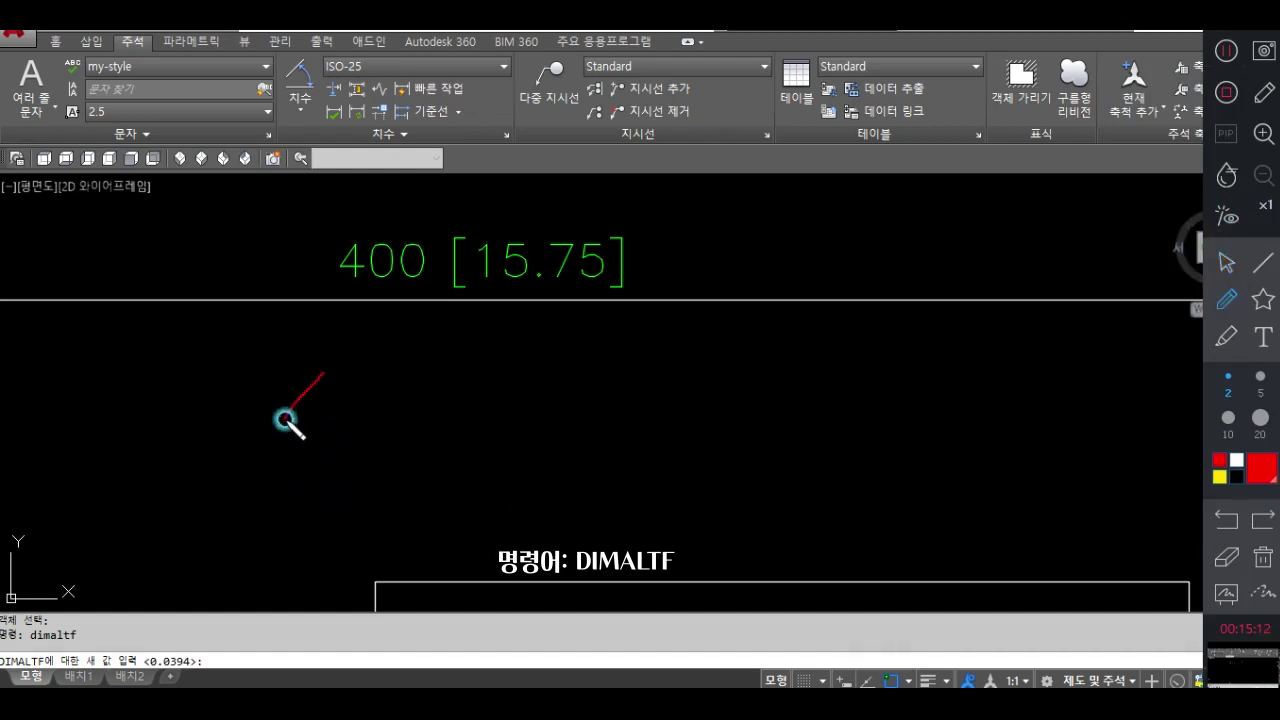
pyautogui.click(374, 394)
pyautogui.click(380, 413)
pyautogui.moveTo(431, 378)
pyautogui.mouseDown()
pyautogui.moveTo(452, 402)
pyautogui.moveTo(537, 392)
pyautogui.moveTo(524, 410)
pyautogui.mouseUp()
pyautogui.click(490, 396)
pyautogui.moveTo(533, 408); pyautogui.dragTo(540, 420)
pyautogui.moveTo(604, 391); pyautogui.dragTo(619, 390)
pyautogui.moveTo(605, 402); pyautogui.dragTo(686, 396)
pyautogui.moveTo(684, 381); pyautogui.dragTo(665, 397)
pyautogui.click(724, 370)
pyautogui.click(731, 392)
pyautogui.moveTo(786, 369); pyautogui.dragTo(790, 394)
pyautogui.moveTo(500, 419)
pyautogui.mouseDown()
pyautogui.moveTo(502, 438)
pyautogui.moveTo(646, 438)
pyautogui.moveTo(654, 418)
pyautogui.mouseUp()
pyautogui.moveTo(400, 428)
pyautogui.mouseDown()
pyautogui.moveTo(708, 460)
pyautogui.moveTo(730, 440)
pyautogui.mouseUp()
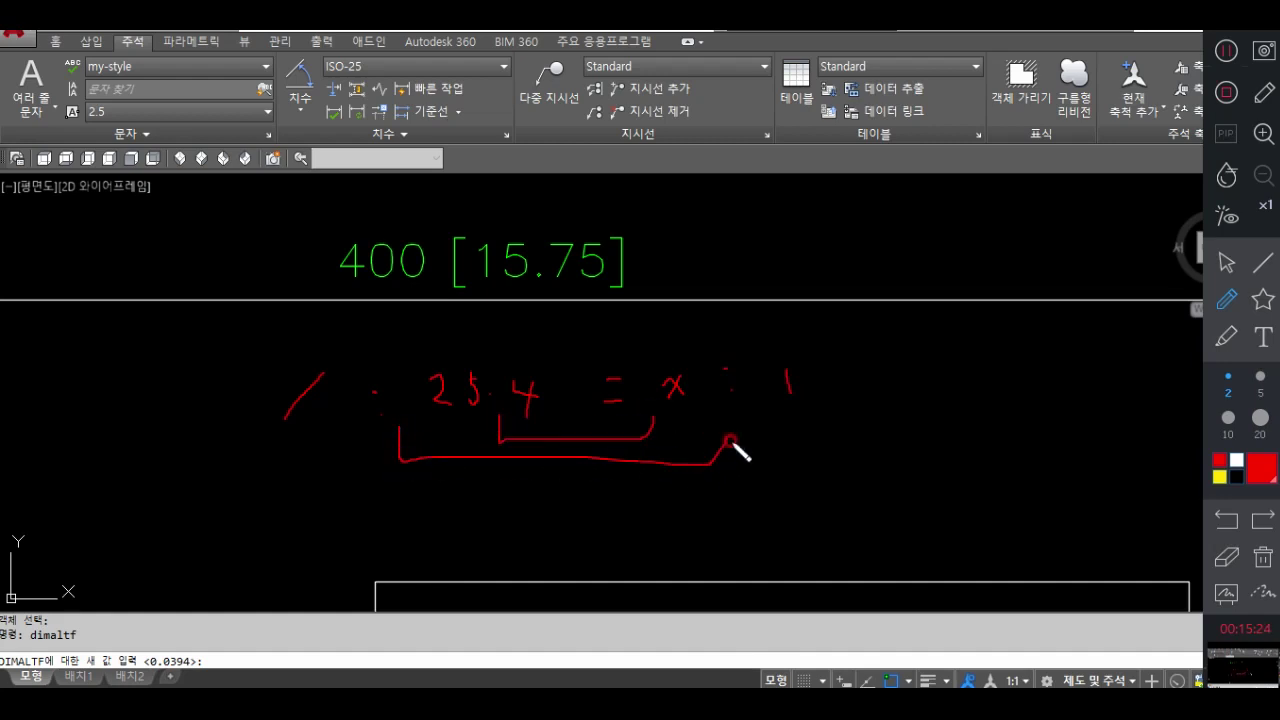
pyautogui.moveTo(898, 408)
pyautogui.mouseDown()
pyautogui.moveTo(917, 473)
pyautogui.moveTo(956, 455)
pyautogui.mouseUp()
pyautogui.moveTo(979, 440); pyautogui.dragTo(977, 456)
pyautogui.moveTo(996, 452); pyautogui.dragTo(1002, 452)
pyautogui.moveTo(143, 663)
pyautogui.mouseDown()
pyautogui.moveTo(205, 643)
pyautogui.moveTo(212, 678)
pyautogui.mouseUp()
pyautogui.moveTo(362, 302)
pyautogui.mouseDown()
pyautogui.moveTo(486, 229)
pyautogui.moveTo(538, 294)
pyautogui.mouseUp()
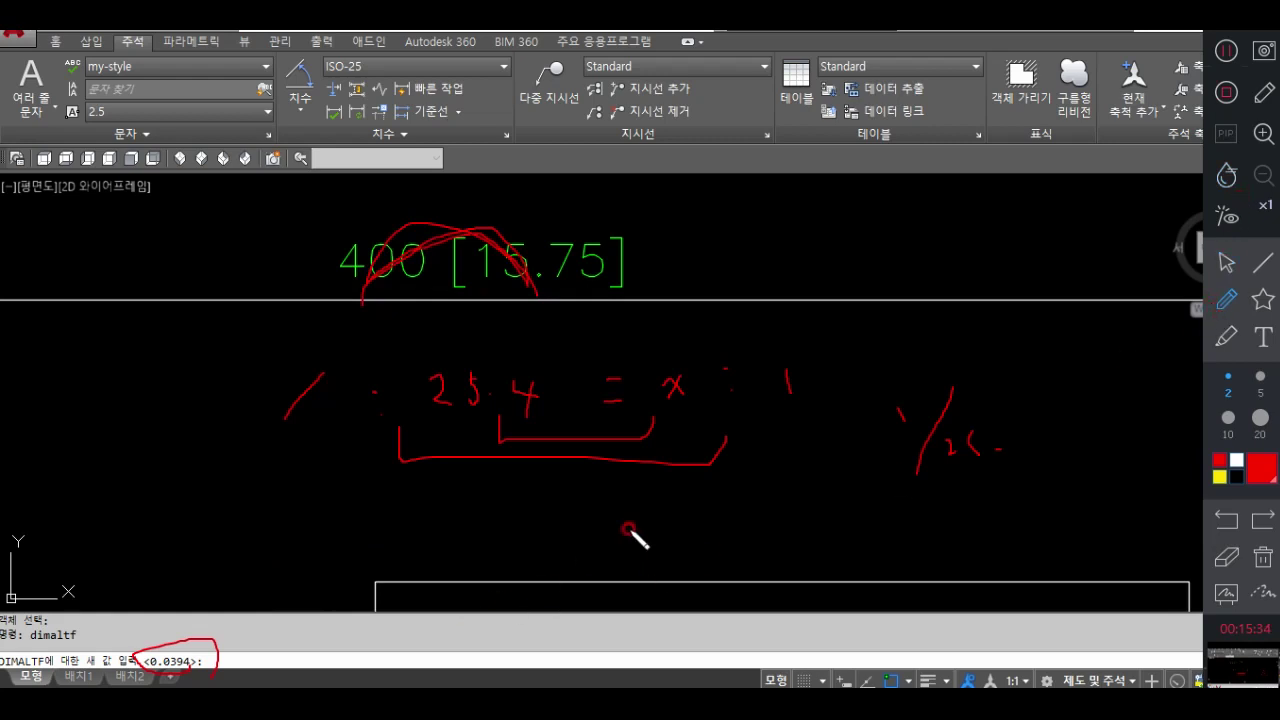
pyautogui.moveTo(85, 645)
pyautogui.mouseDown()
pyautogui.moveTo(58, 652)
pyautogui.moveTo(24, 620)
pyautogui.moveTo(100, 628)
pyautogui.moveTo(80, 652)
pyautogui.mouseUp()
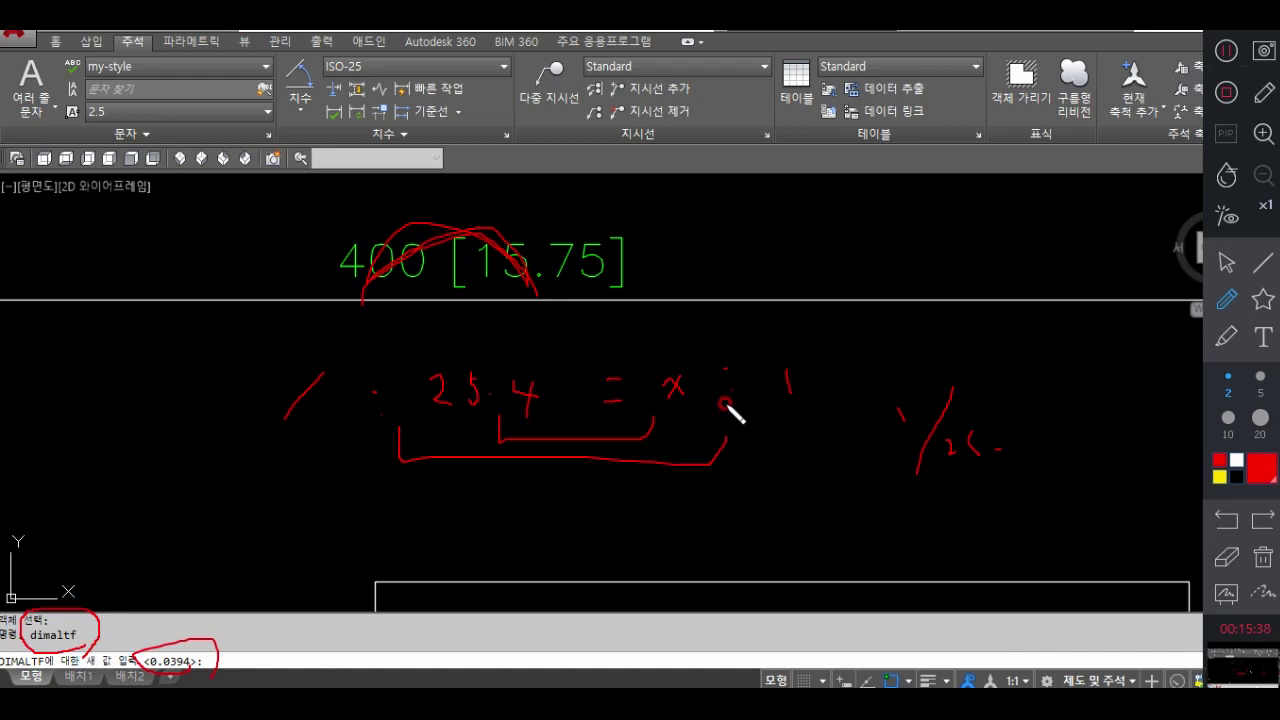
pyautogui.click(1226, 557)
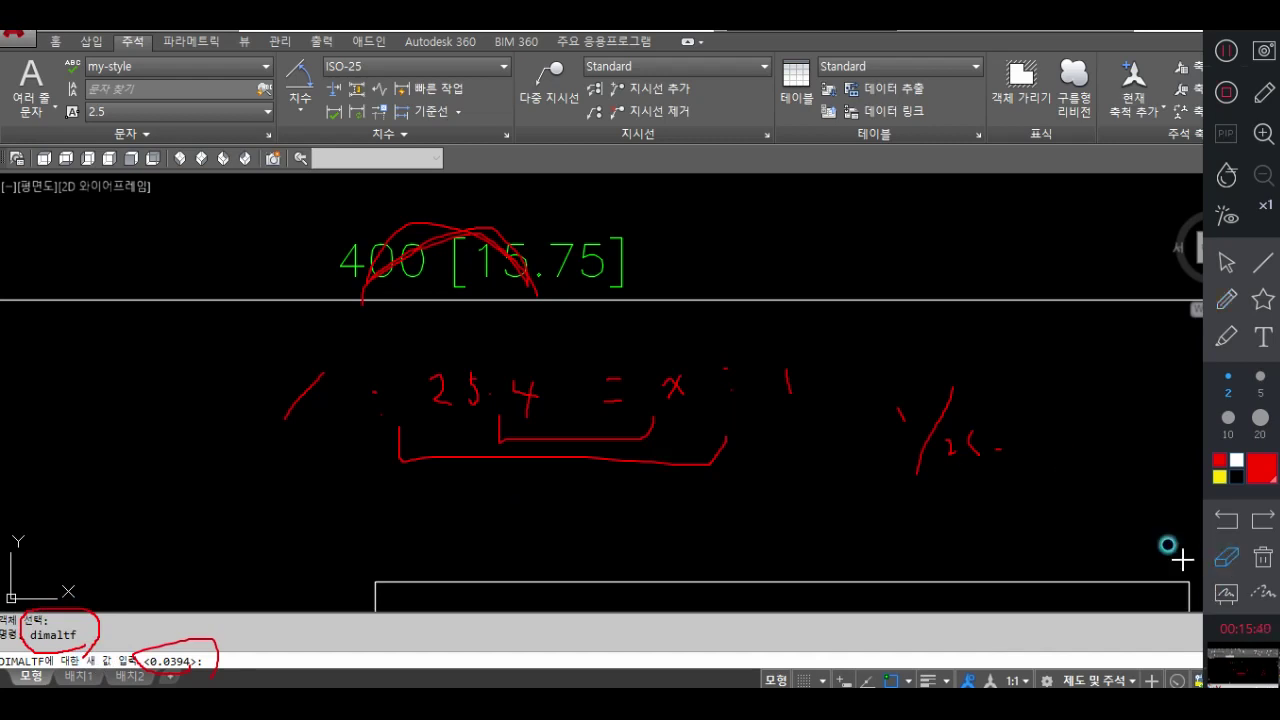
pyautogui.moveTo(943, 451)
pyautogui.mouseDown()
pyautogui.moveTo(955, 404)
pyautogui.moveTo(430, 318)
pyautogui.moveTo(436, 350)
pyautogui.moveTo(86, 628)
pyautogui.mouseUp()
pyautogui.click(1227, 264)
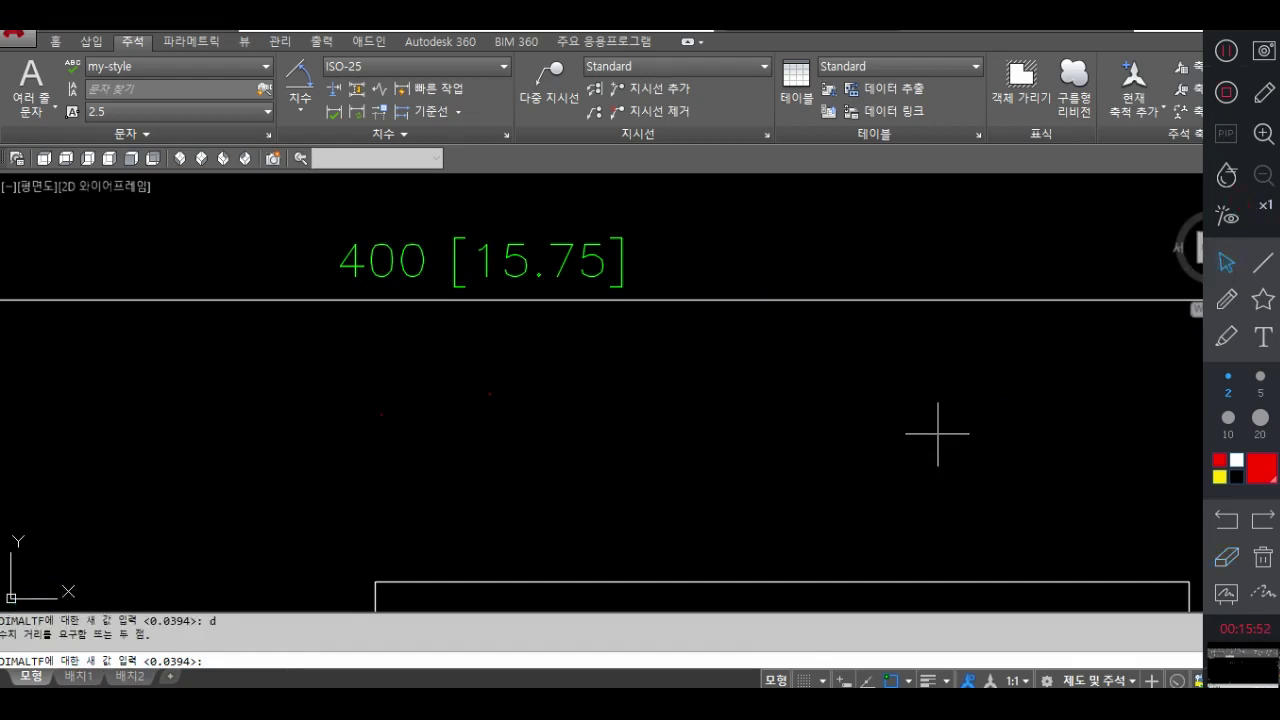
# Leave the DIMALTF prompt and examine the alternate unit multiplier in the current ISO-25 style override, cancelling out of the dialogs.
pyautogui.press('Return')
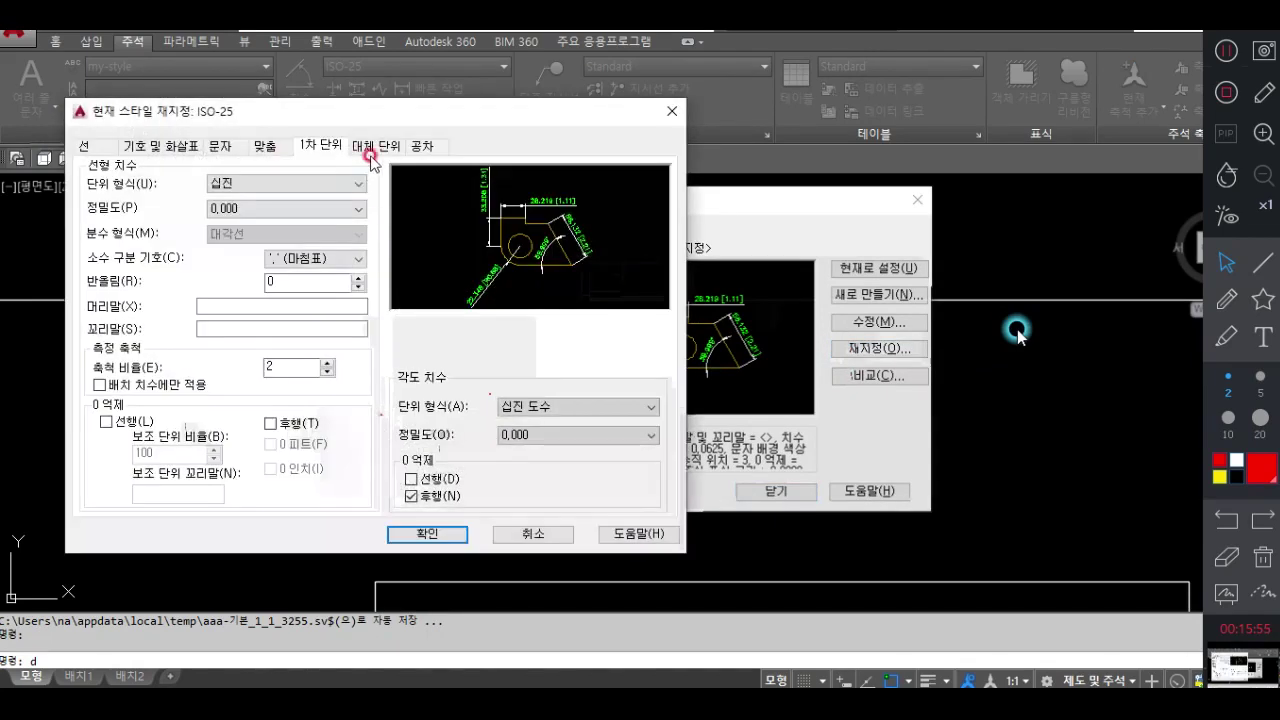
pyautogui.click(373, 147)
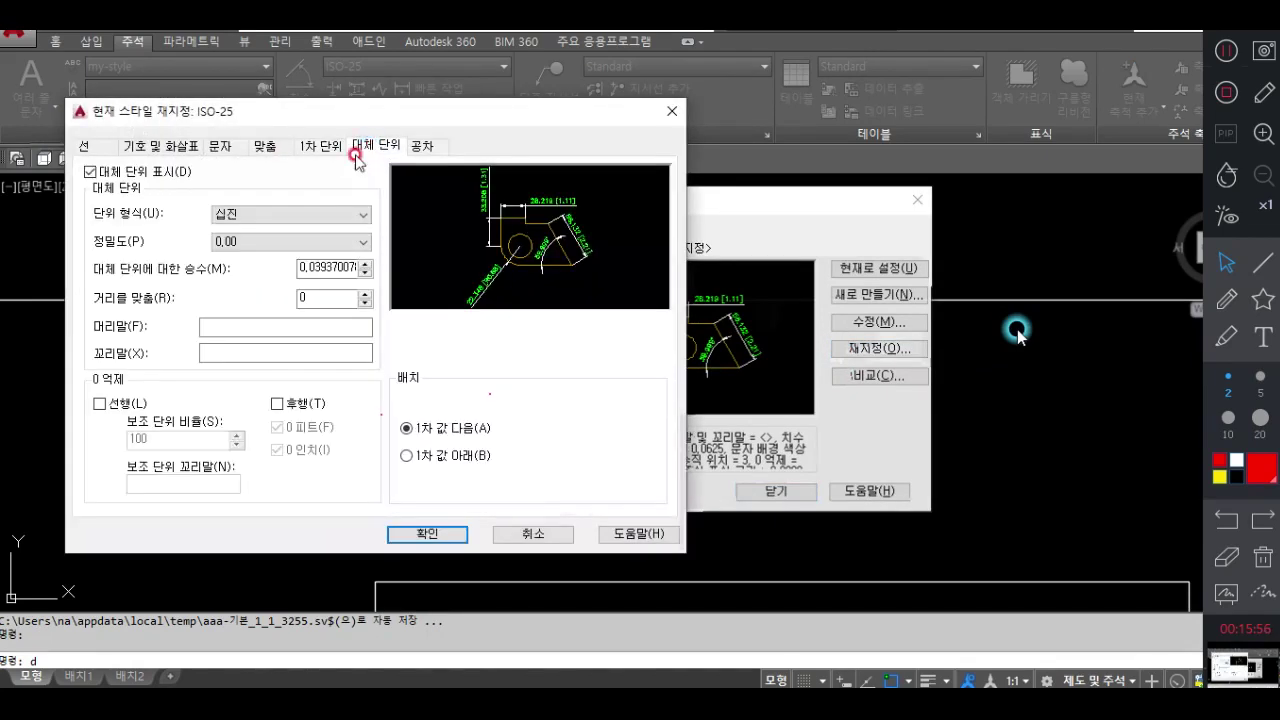
pyautogui.click(316, 260)
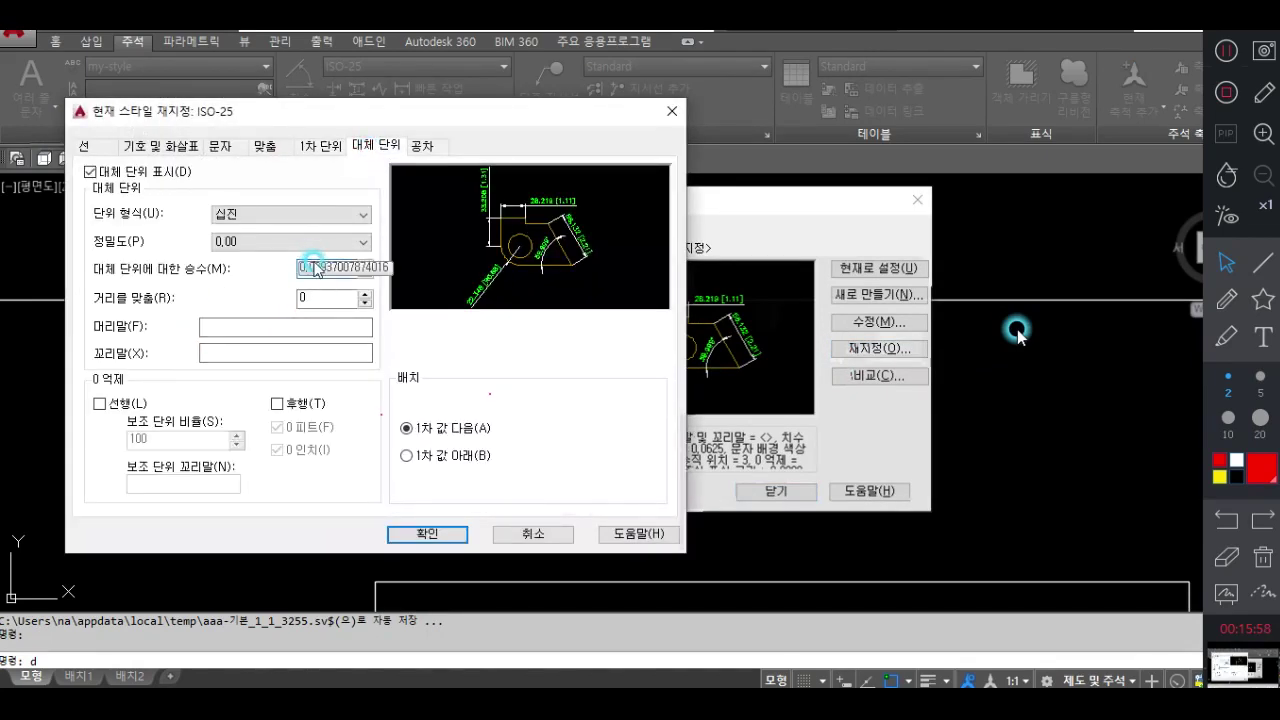
pyautogui.click(511, 457)
pyautogui.click(531, 535)
pyautogui.click(757, 491)
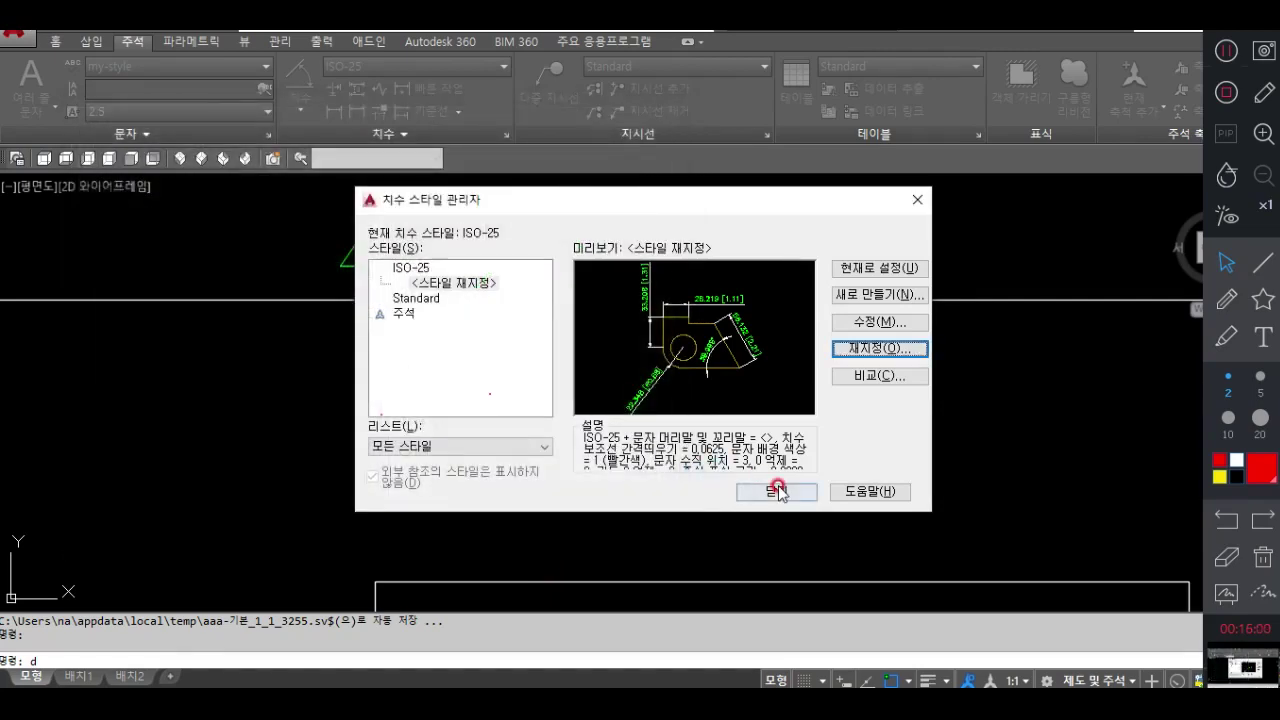
pyautogui.moveTo(493, 349); pyautogui.dragTo(528, 420, button='middle')
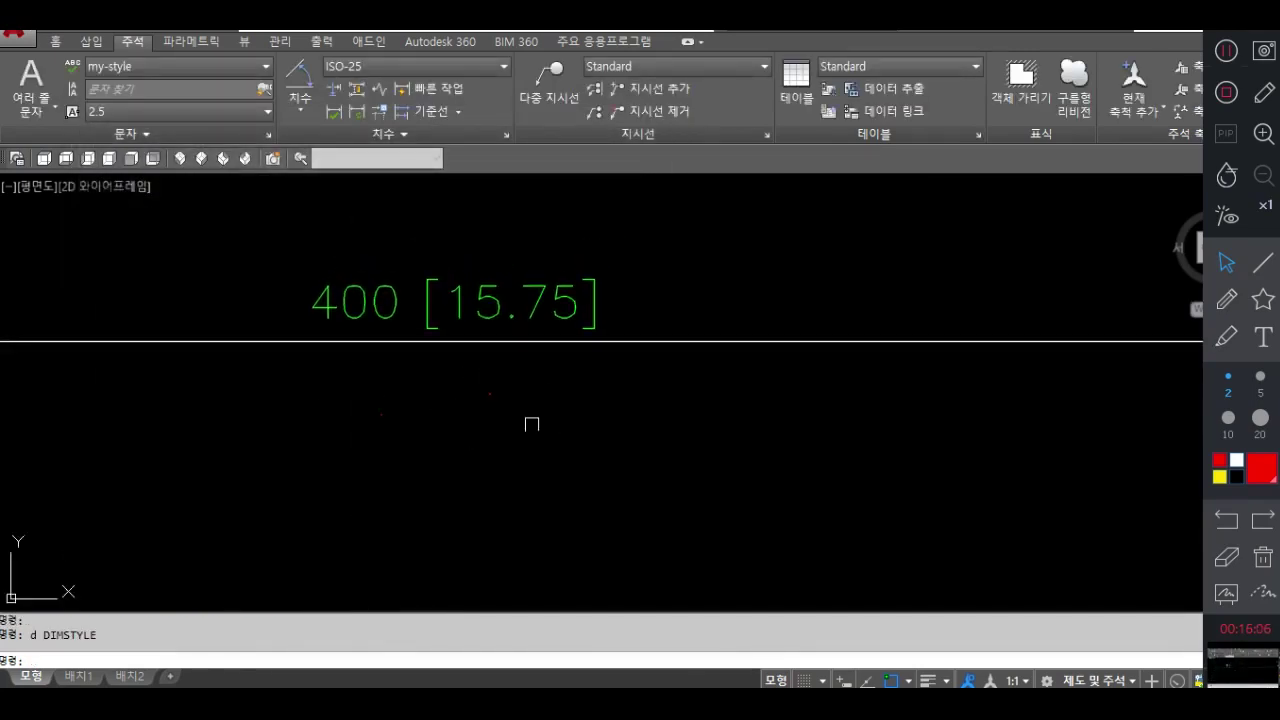
pyautogui.click(1226, 557)
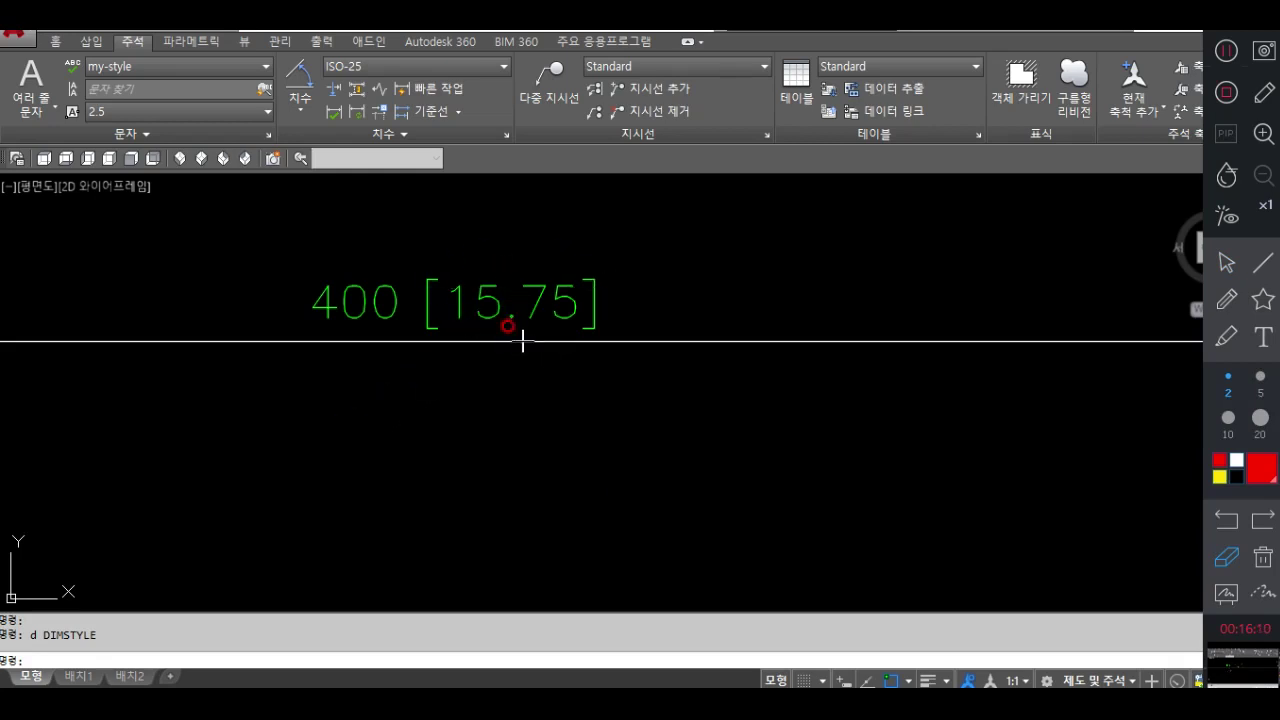
pyautogui.click(1226, 263)
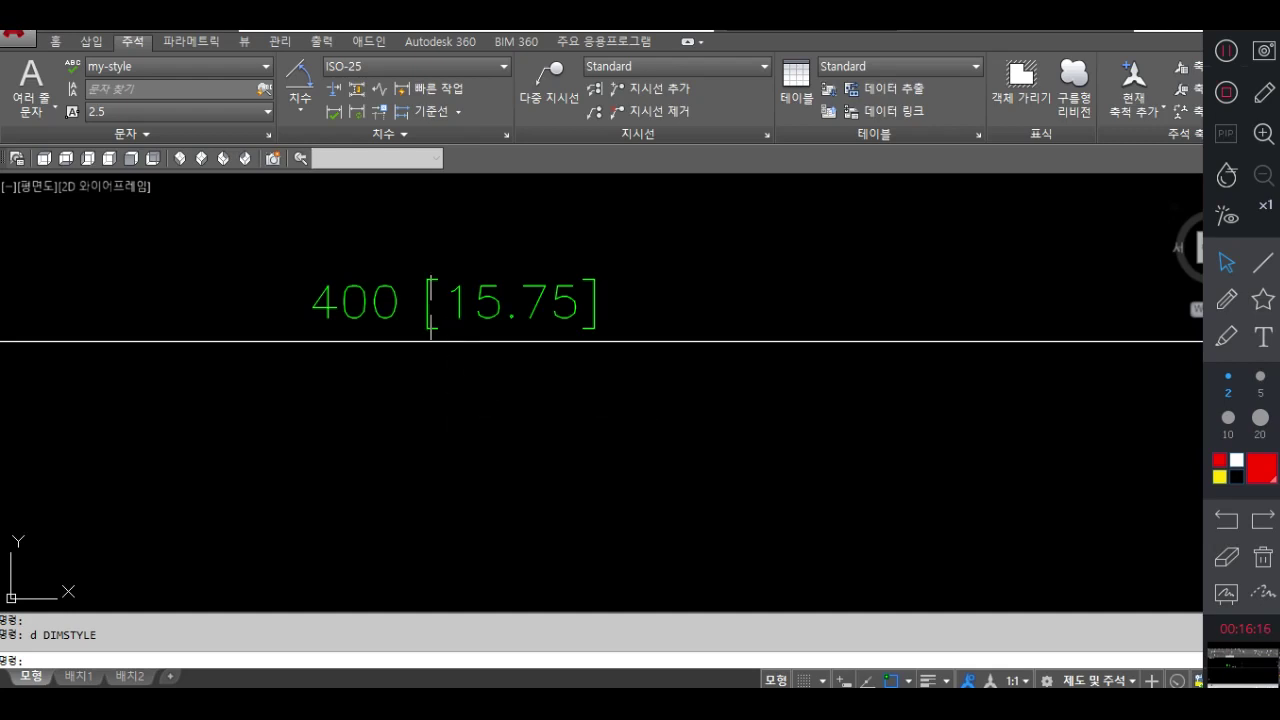
# Set the DIMAPOST system variable to %%c[] and update the large shape's horizontal dimension to prefix its alternate value with a diameter symbol.
pyautogui.write('dima')
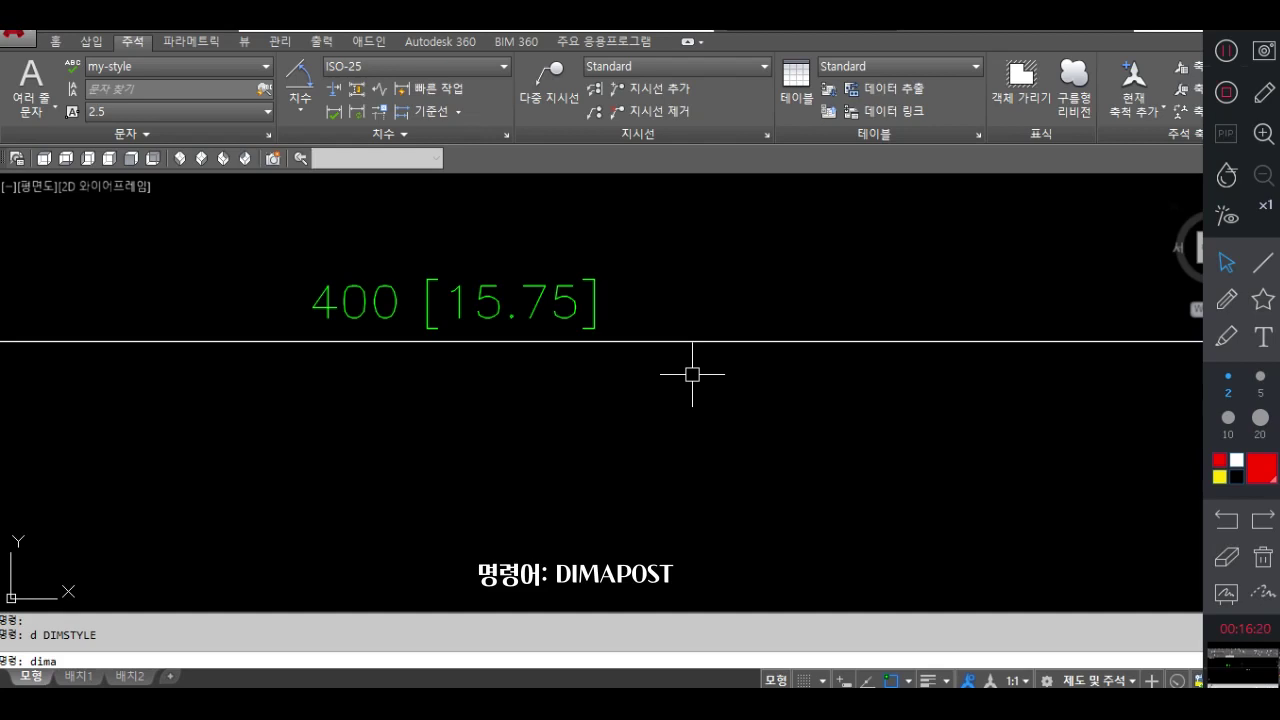
pyautogui.write('dimapost')
pyautogui.press('Return')
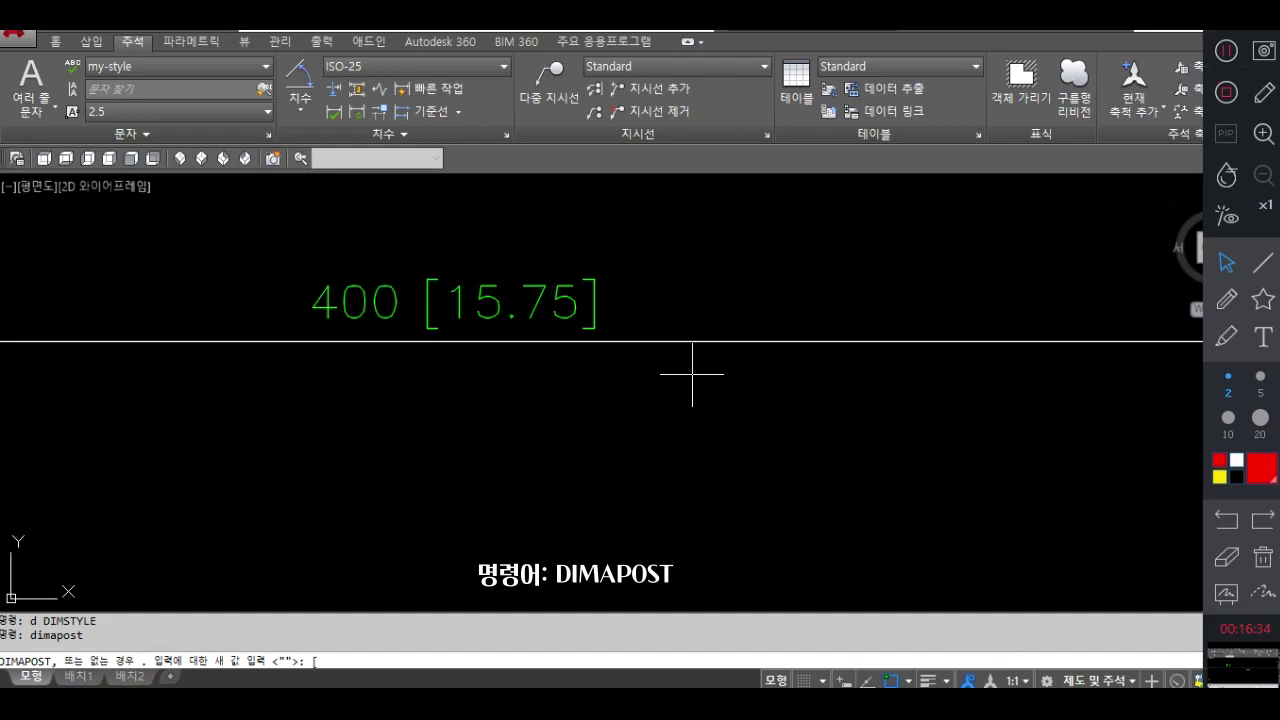
pyautogui.write('%%c[]')
pyautogui.press('Return')
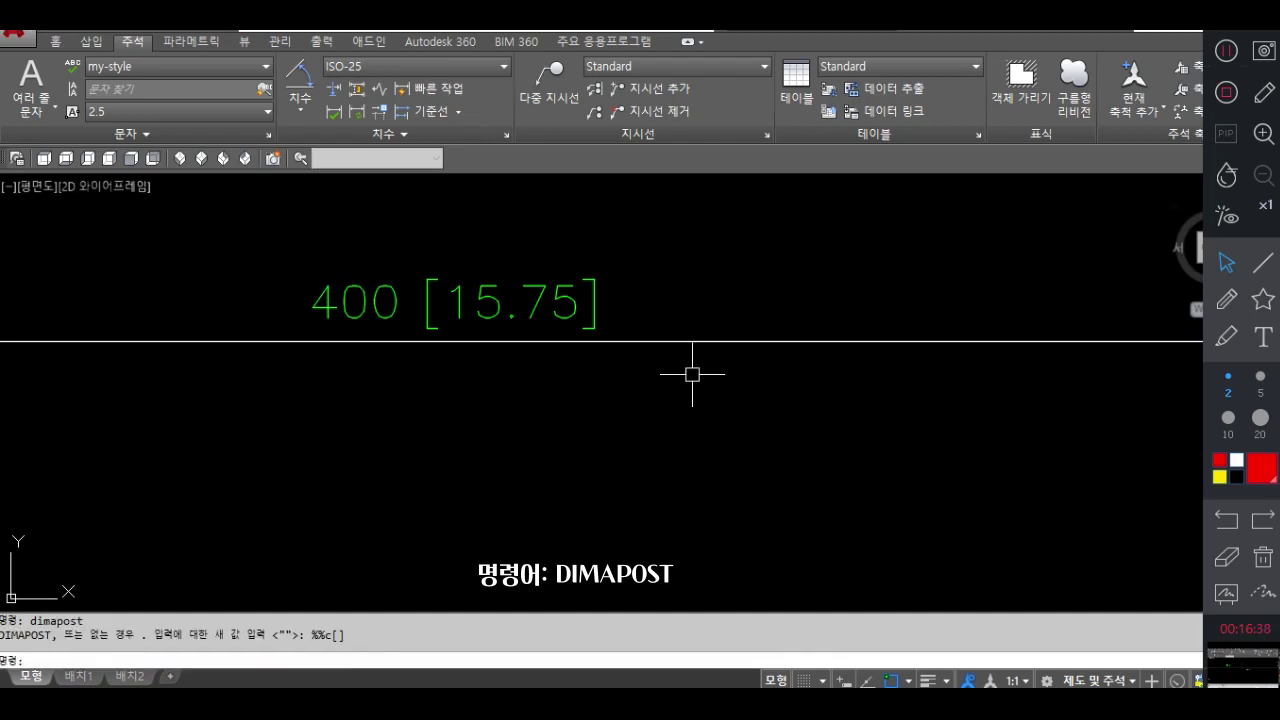
pyautogui.click(358, 117)
pyautogui.click(560, 305)
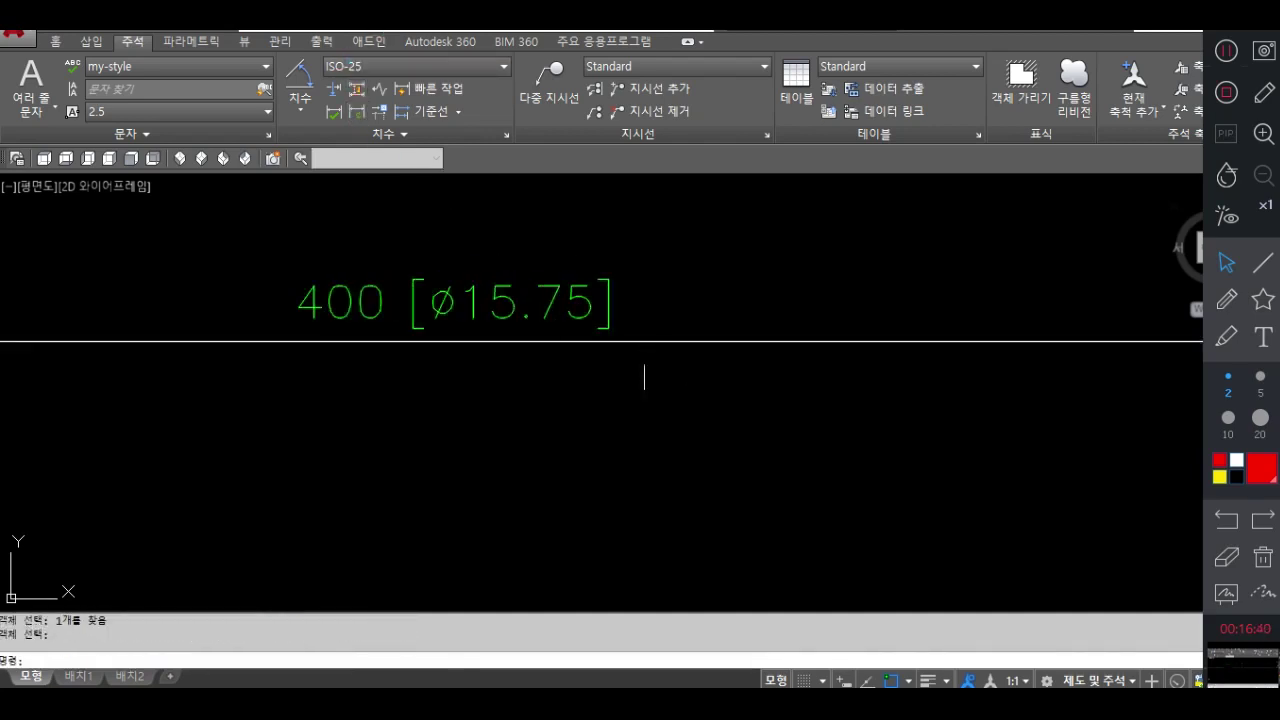
# Set the DIMAPOST system variable to []cm and update the large shape's horizontal dimension to add a cm suffix to its alternate value.
pyautogui.write('dima')
pyautogui.write('post')
pyautogui.press('Return')
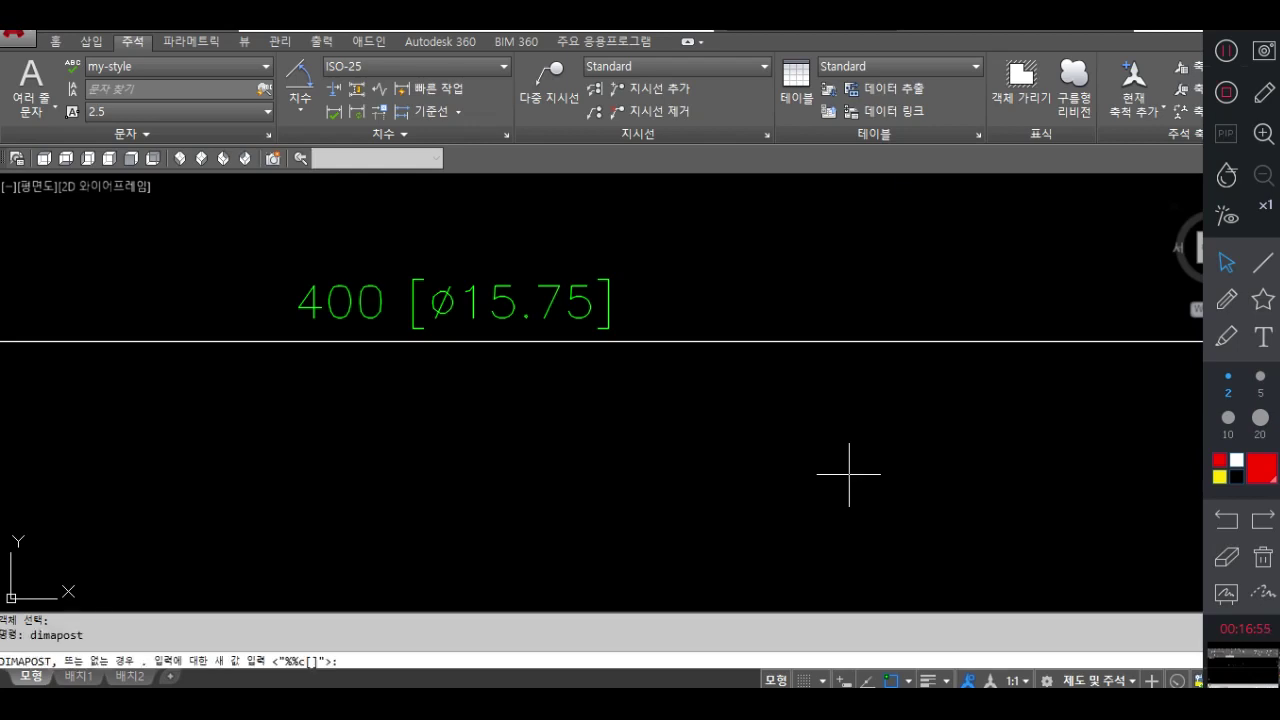
pyautogui.write('[]cm')
pyautogui.press('Return')
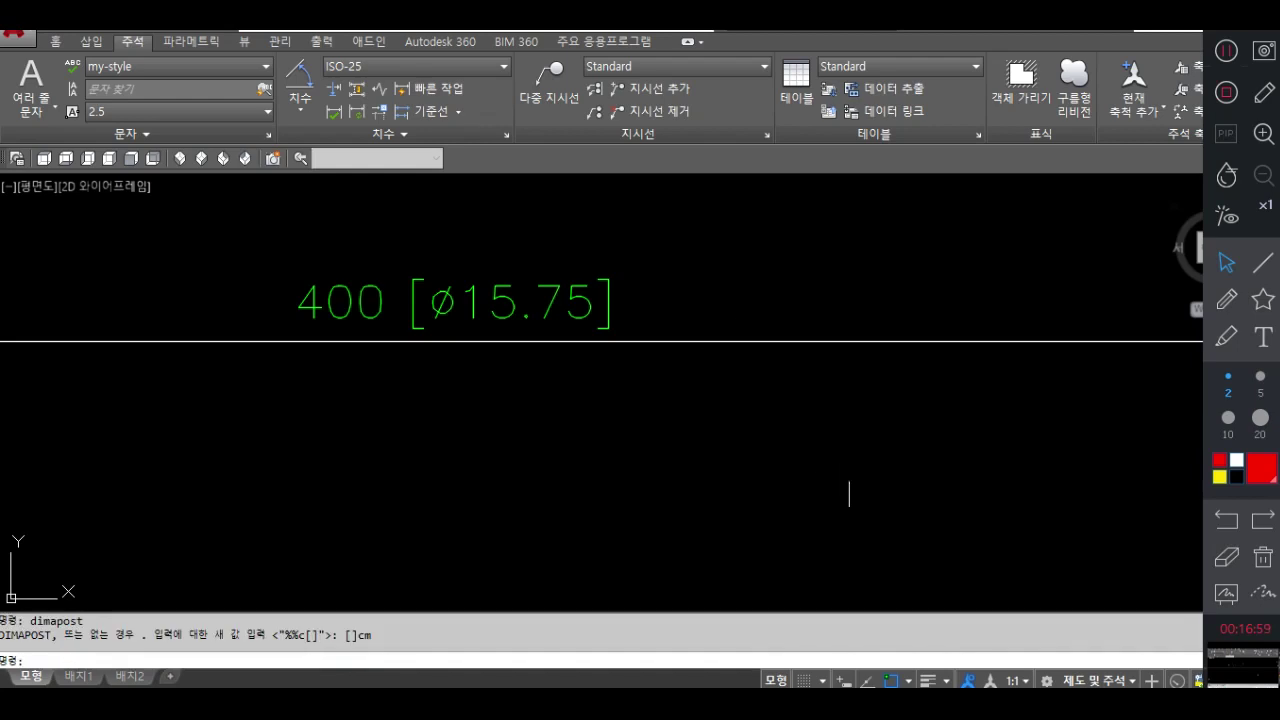
pyautogui.click(356, 110)
pyautogui.click(466, 286)
pyautogui.press('Return')
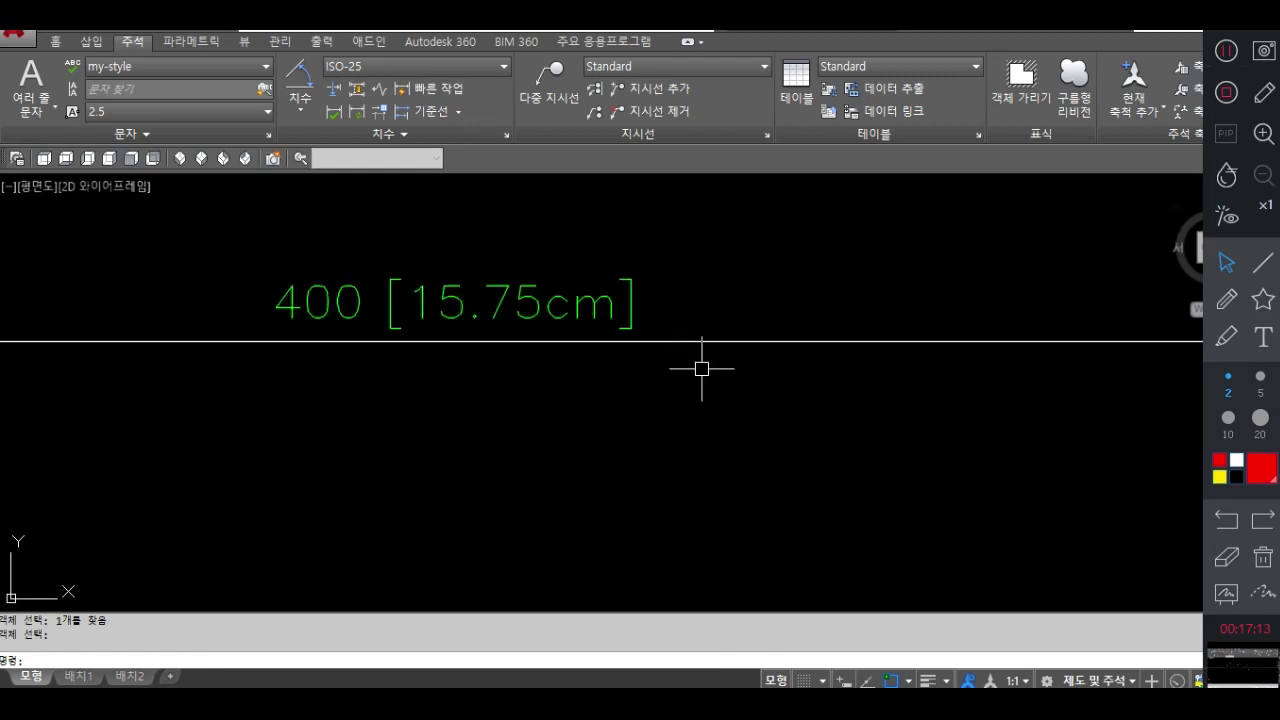
# Clear the alternate units suffix in the current ISO-25 style override.
pyautogui.write('d')
pyautogui.press('Return')
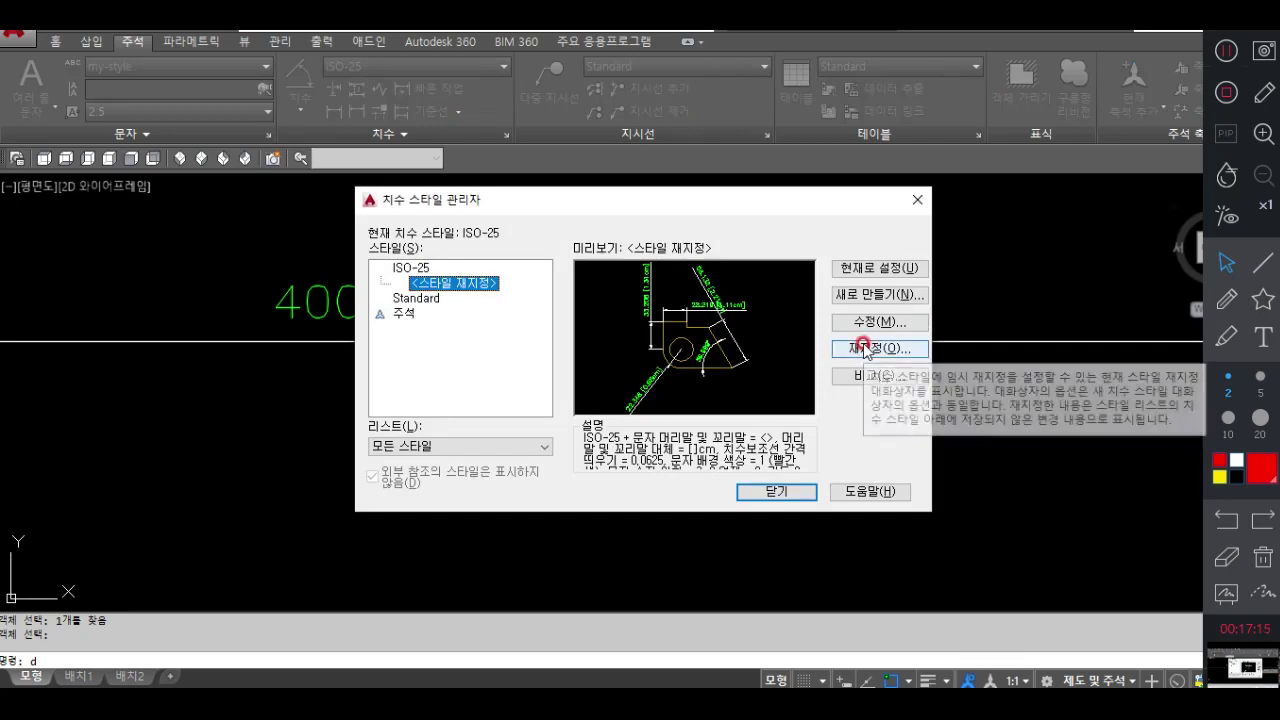
pyautogui.click(866, 348)
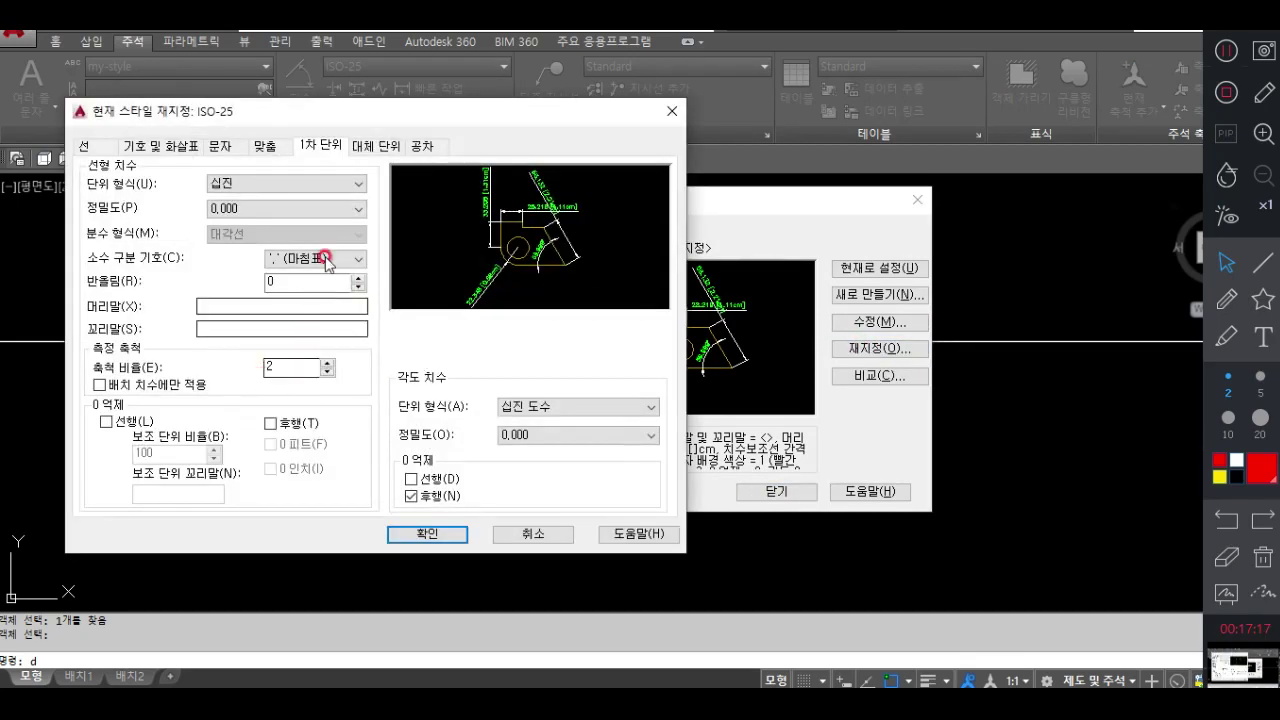
pyautogui.click(370, 146)
pyautogui.doubleClick(257, 350)
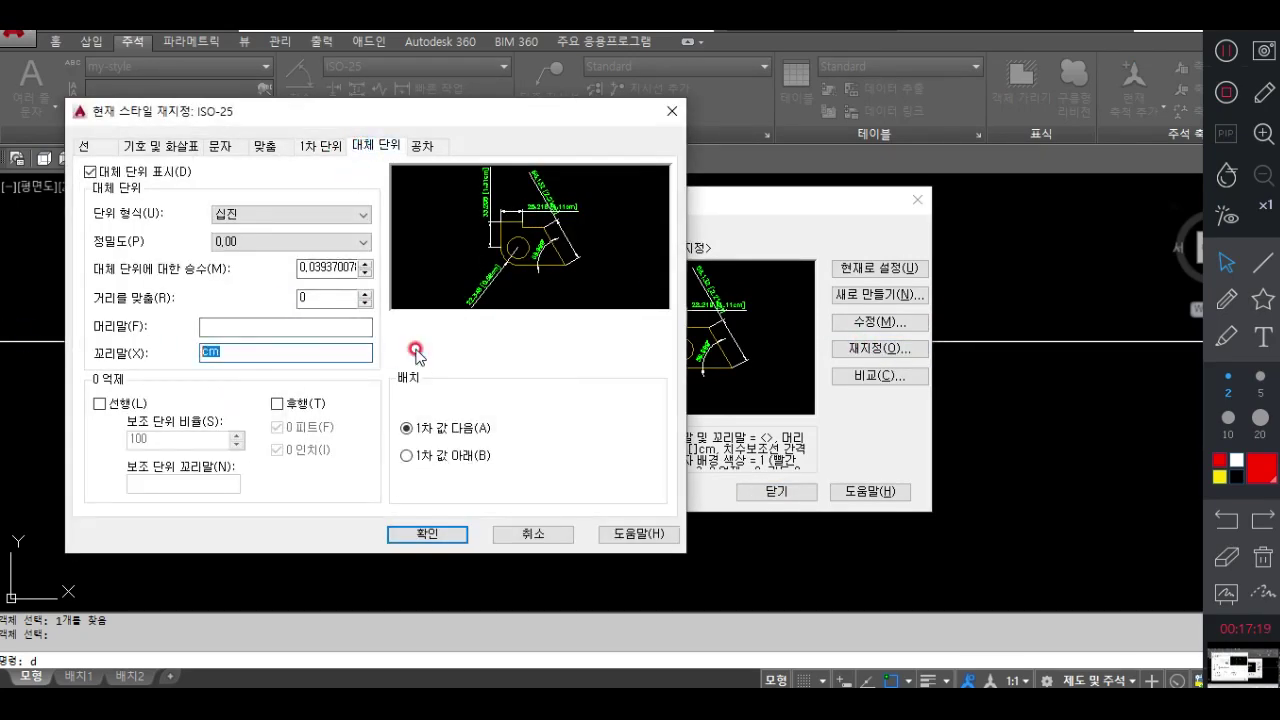
pyautogui.press('BackSpace')
pyautogui.click(250, 327)
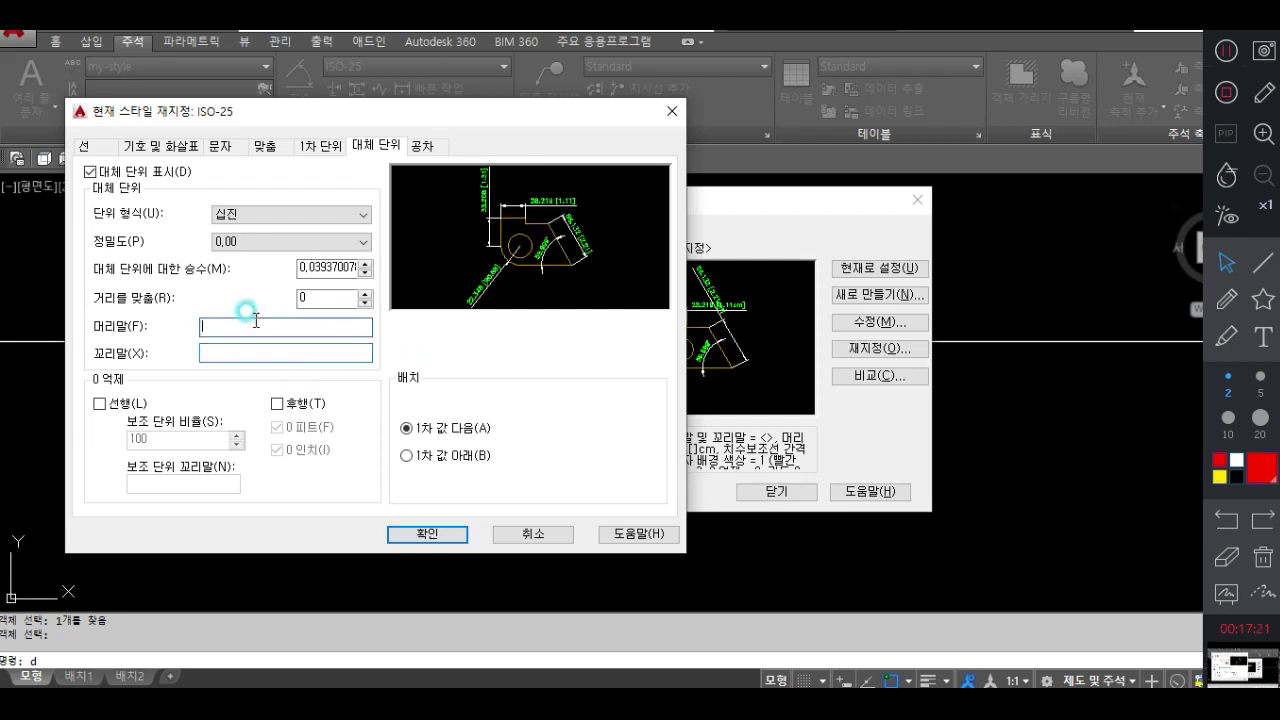
# Set the alternate units precision to 0.0000 in the override and update the large shape's horizontal dimension.
pyautogui.click(340, 242)
pyautogui.click(272, 307)
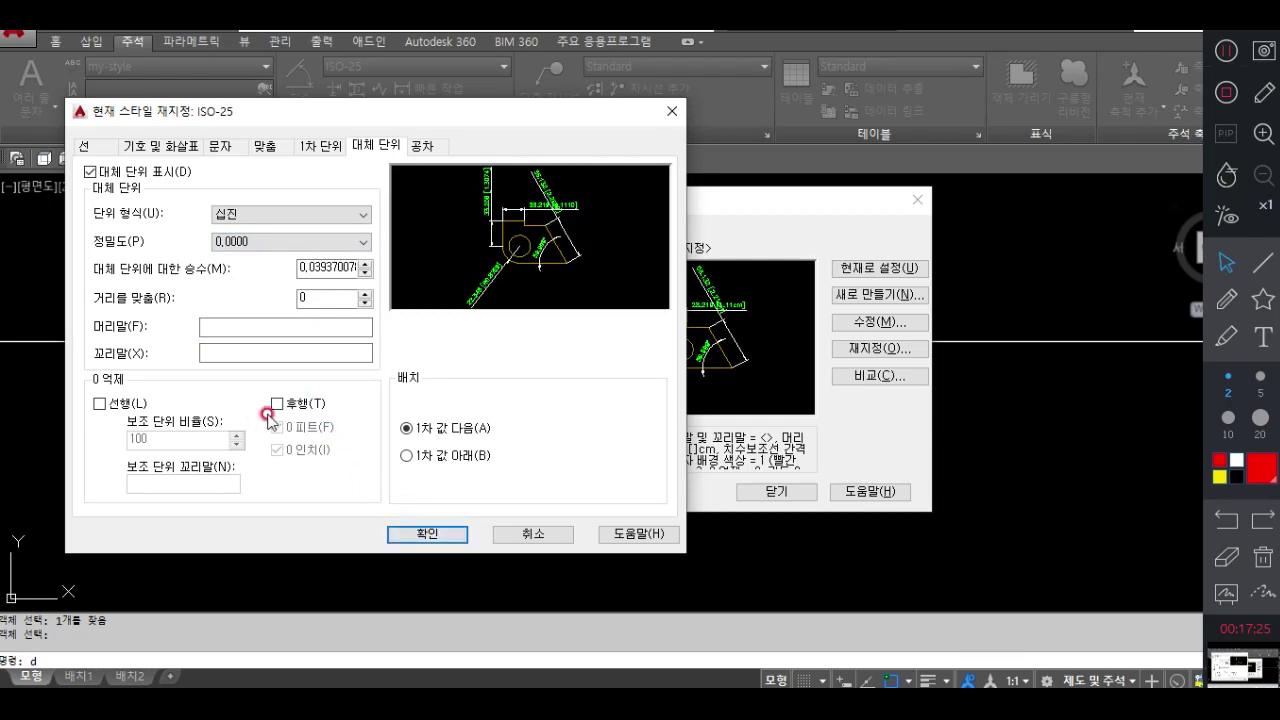
pyautogui.click(430, 533)
pyautogui.click(776, 492)
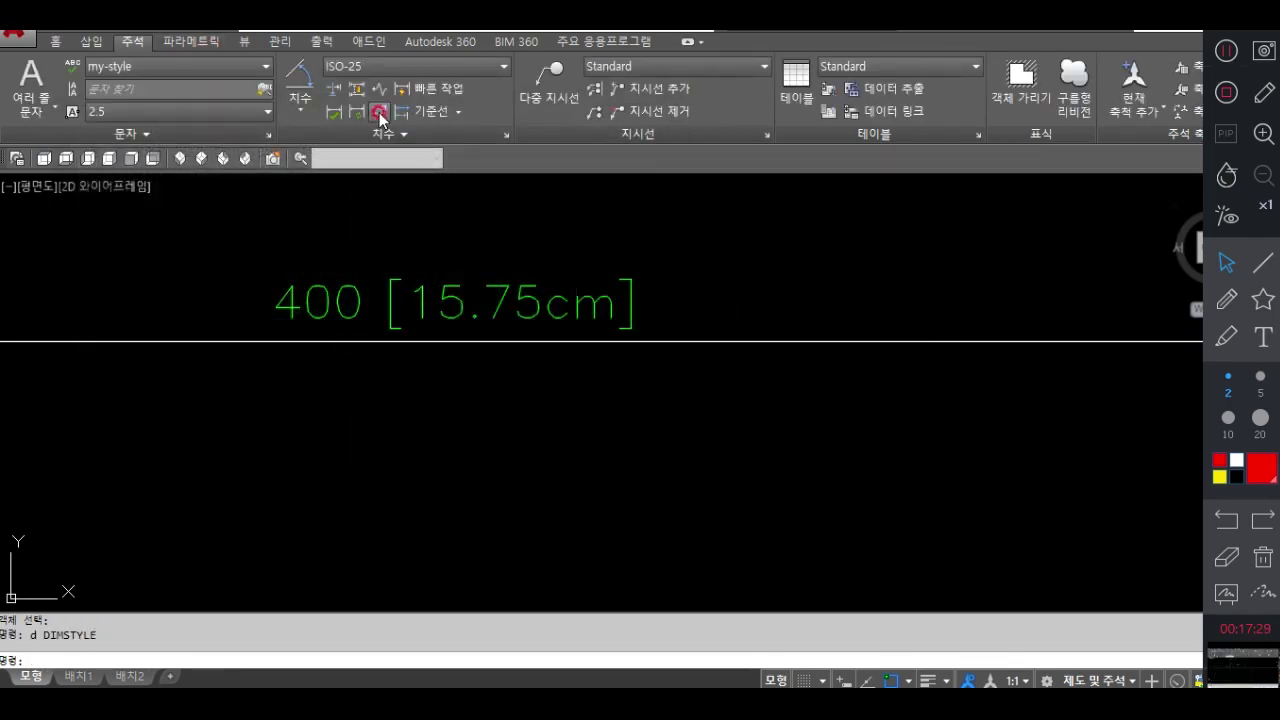
pyautogui.click(520, 296)
pyautogui.press('Return')
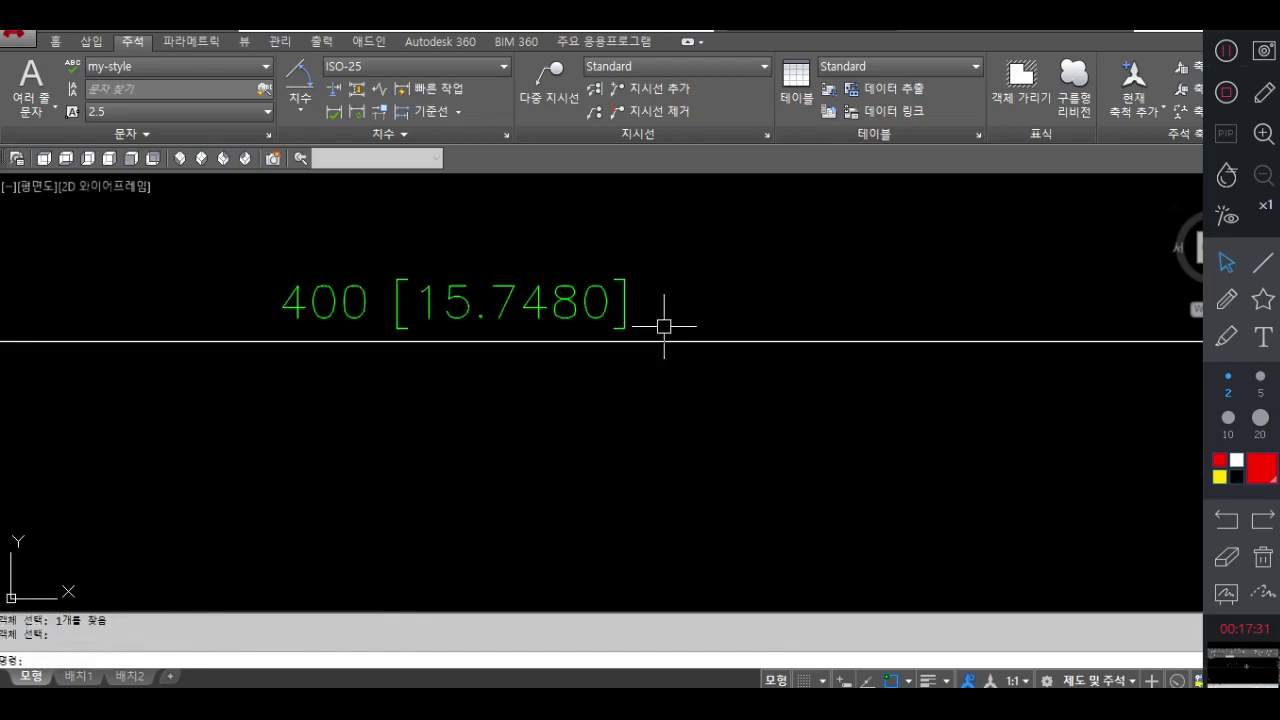
# Examine the alternate units settings in the current ISO-25 style override and cancel without changes.
pyautogui.write('d')
pyautogui.press('Return')
pyautogui.click(880, 348)
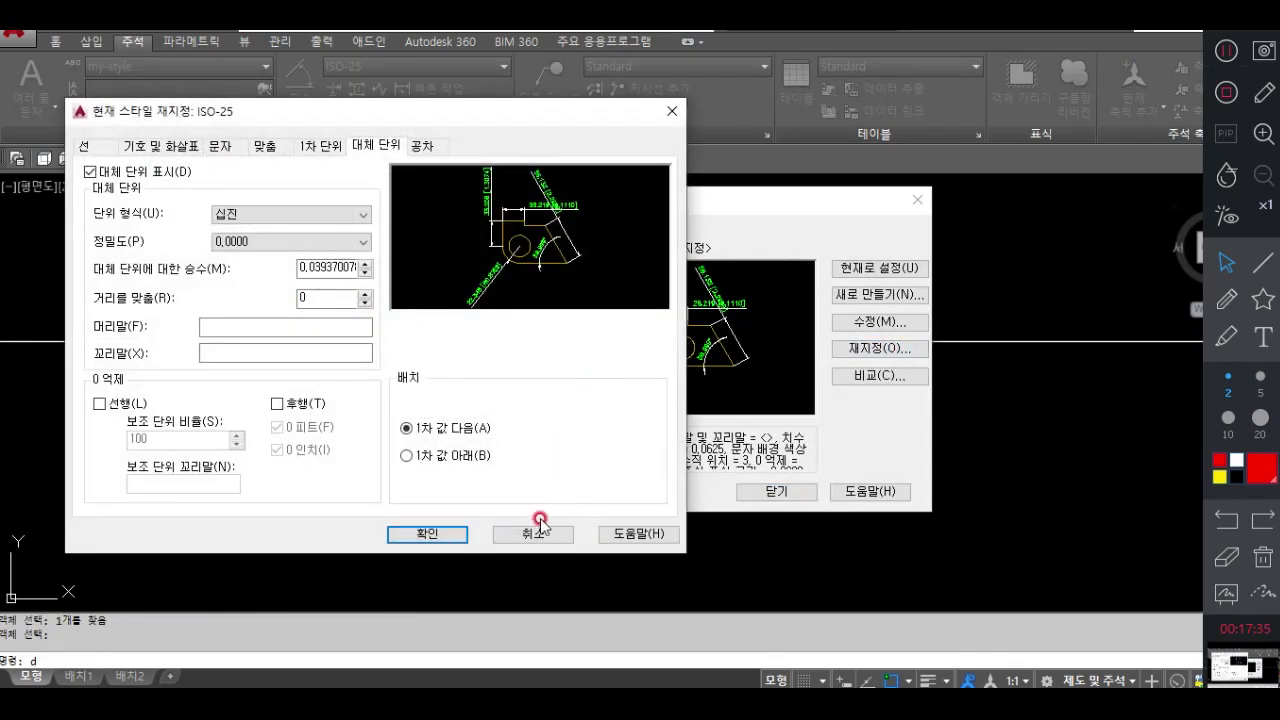
pyautogui.click(552, 535)
pyautogui.click(778, 490)
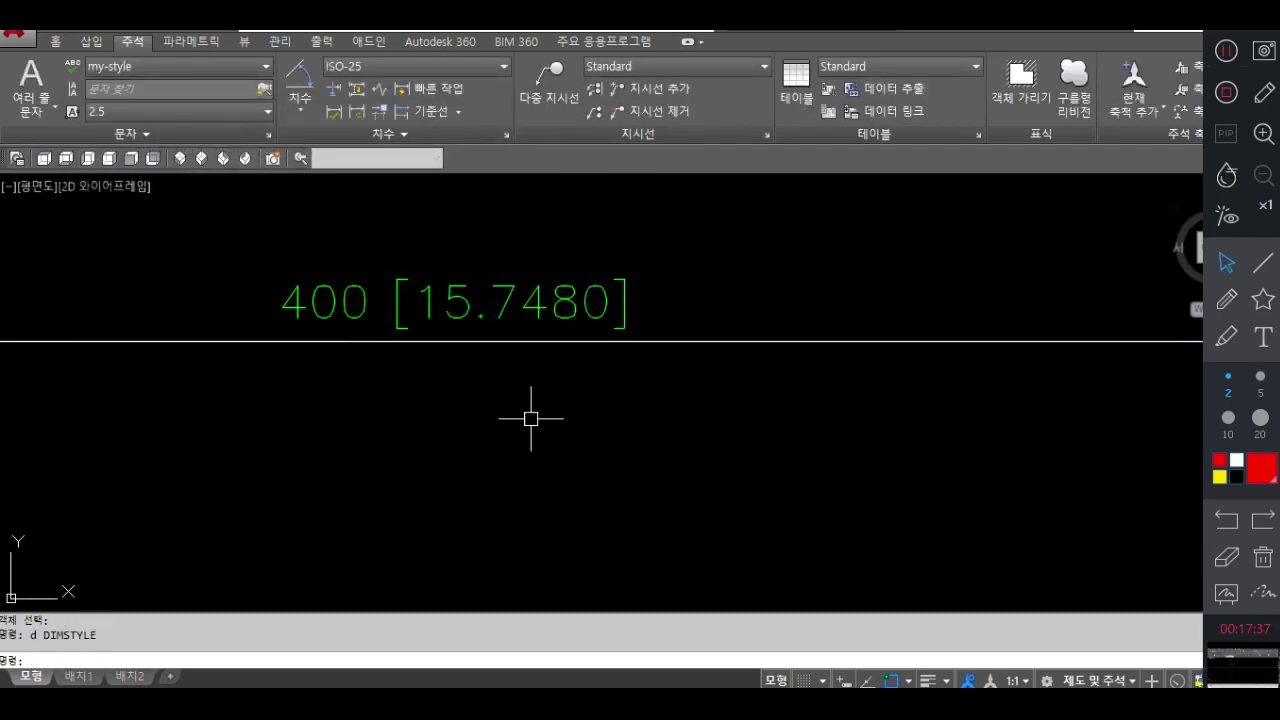
# Set the DIMALT system variable to off and update the large shape's horizontal dimension to remove its alternate value.
pyautogui.moveTo(528, 320); pyautogui.dragTo(508, 338, button='middle')
pyautogui.write('dimalt')
pyautogui.press('Return')
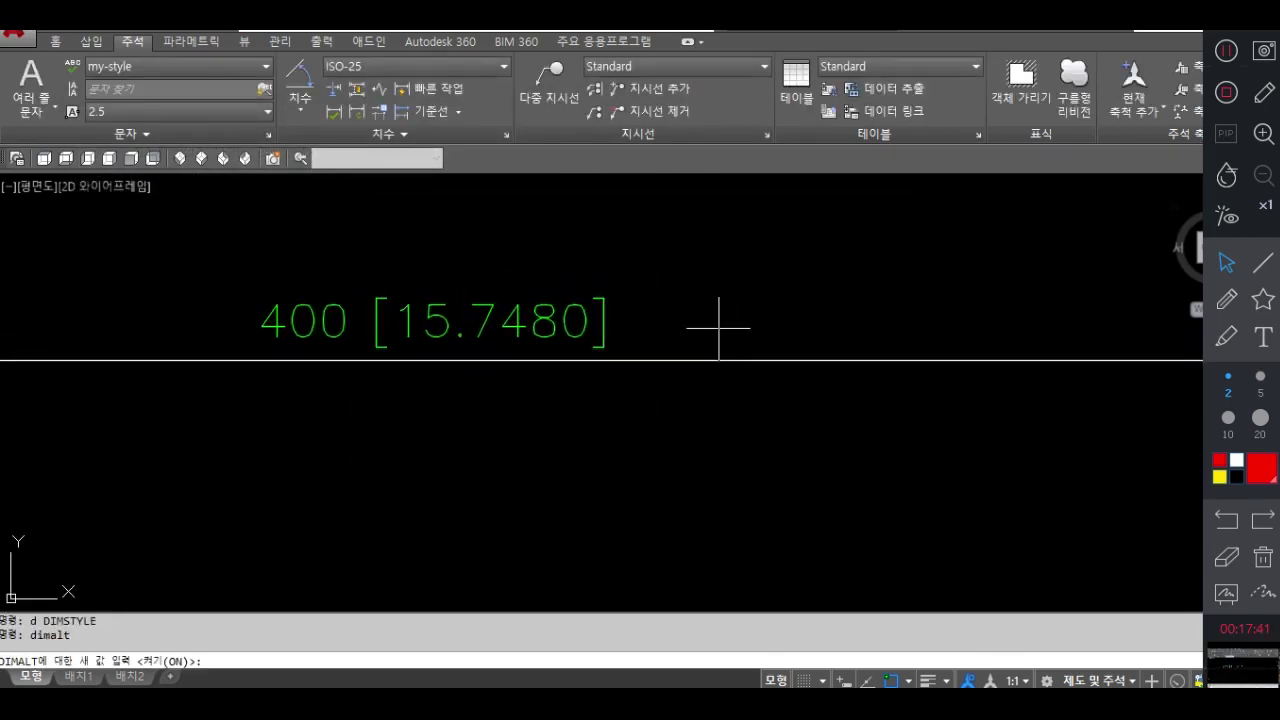
pyautogui.write('off')
pyautogui.press('Return')
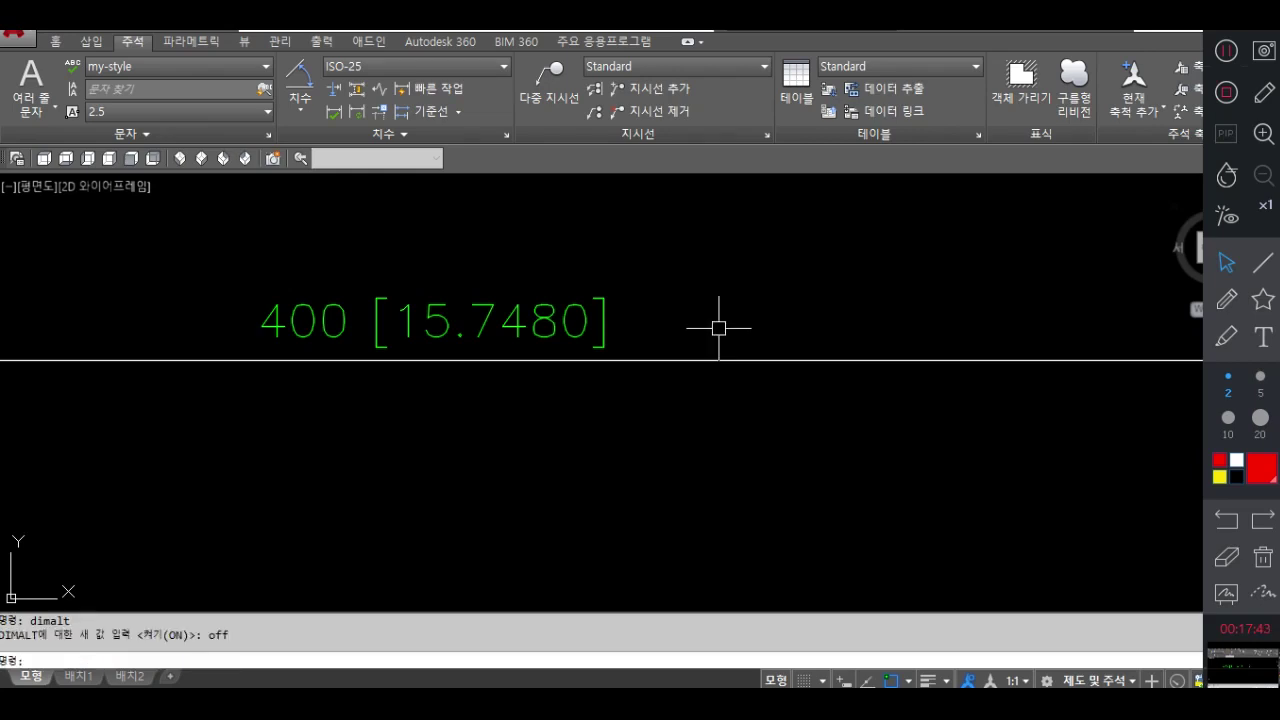
pyautogui.click(349, 117)
pyautogui.click(477, 297)
pyautogui.press('Return')
# Set the DIMTOL system variable to on and update the large shape's horizontal dimension to display tolerances.
pyautogui.moveTo(441, 394); pyautogui.dragTo(537, 434, button='middle')
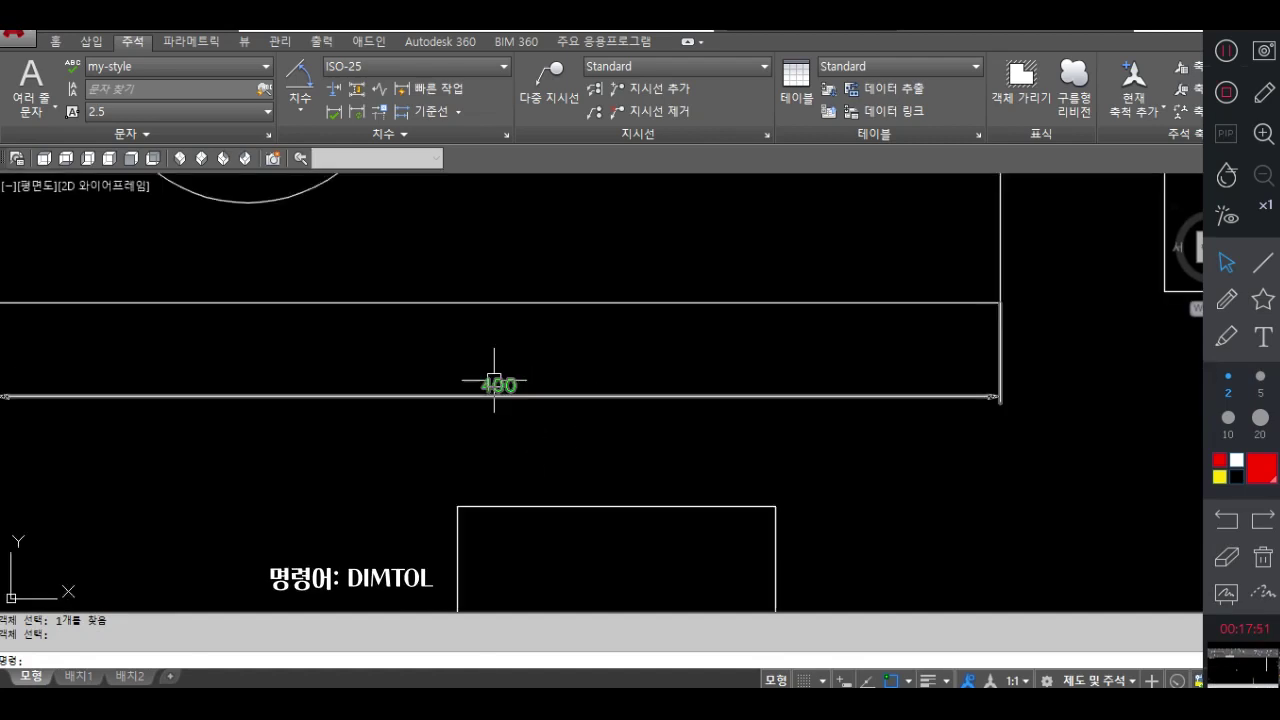
pyautogui.moveTo(494, 374)
pyautogui.mouseDown(button='middle')
pyautogui.moveTo(699, 437)
pyautogui.moveTo(660, 491)
pyautogui.moveTo(599, 482)
pyautogui.mouseUp(button='middle')
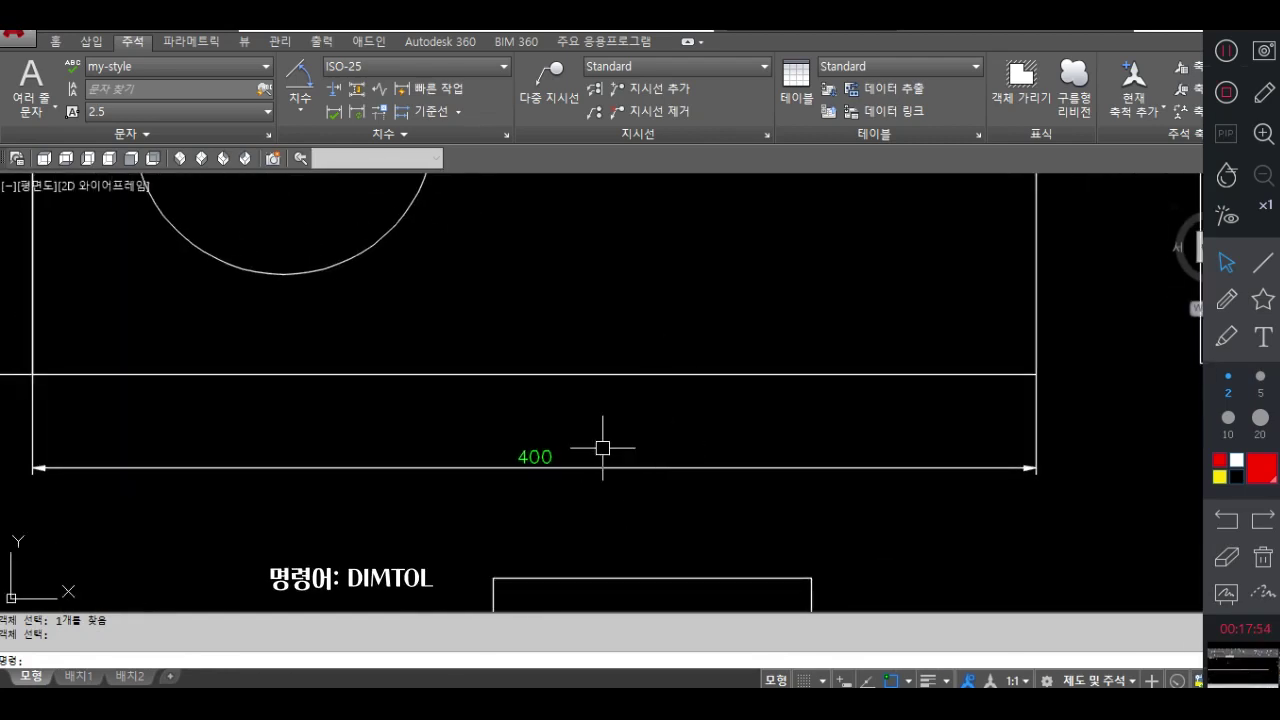
pyautogui.write('imtol')
pyautogui.press('Return')
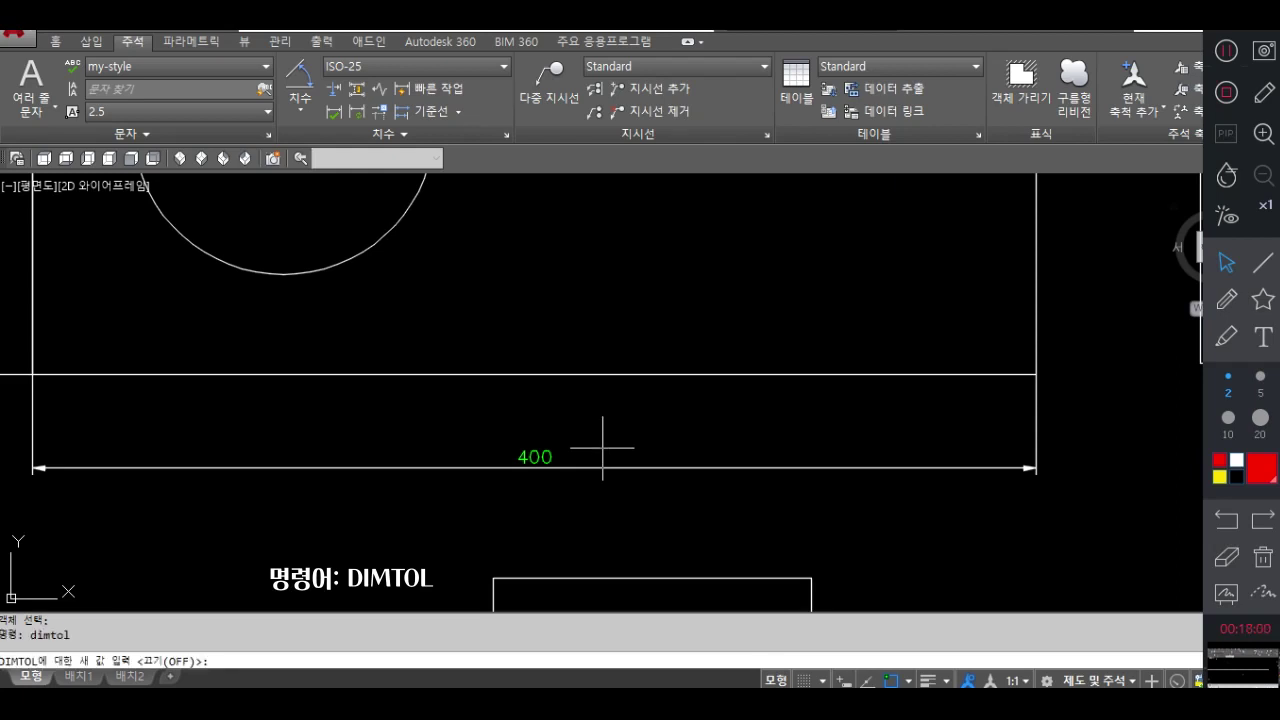
pyautogui.press('Return')
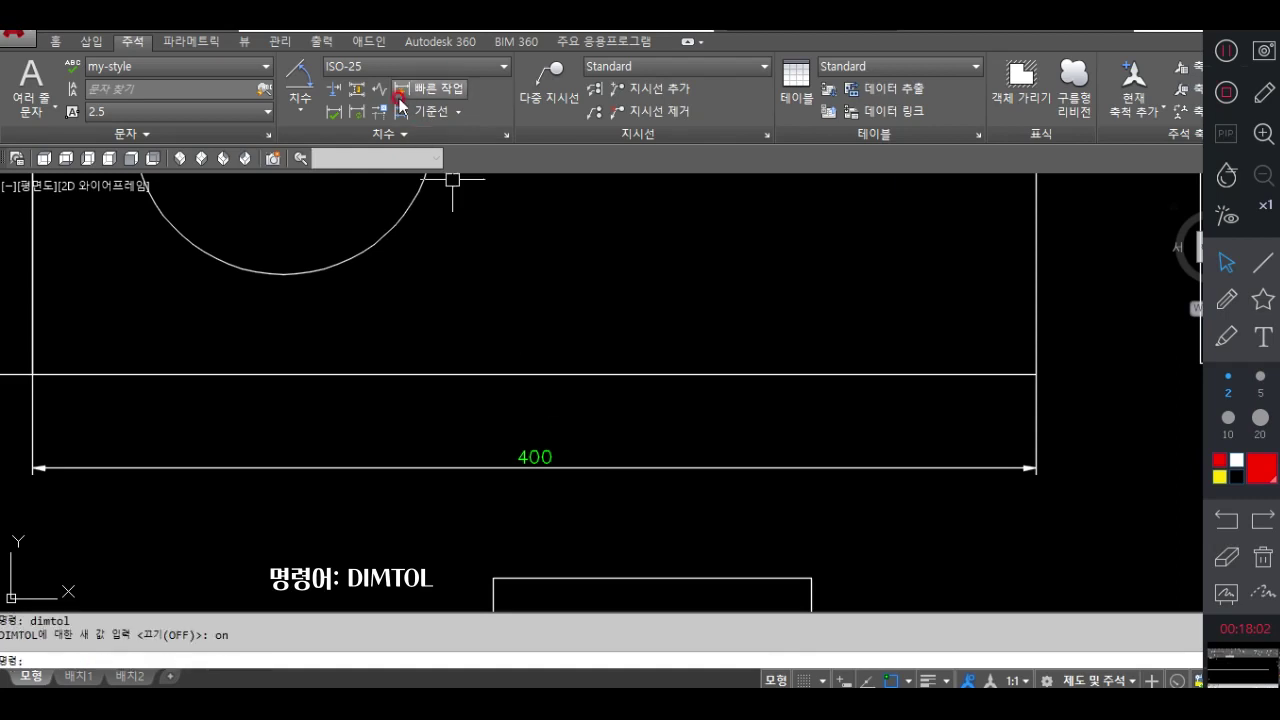
pyautogui.click(362, 121)
pyautogui.click(545, 468)
pyautogui.press('Return')
pyautogui.scroll(5, 551, 488)
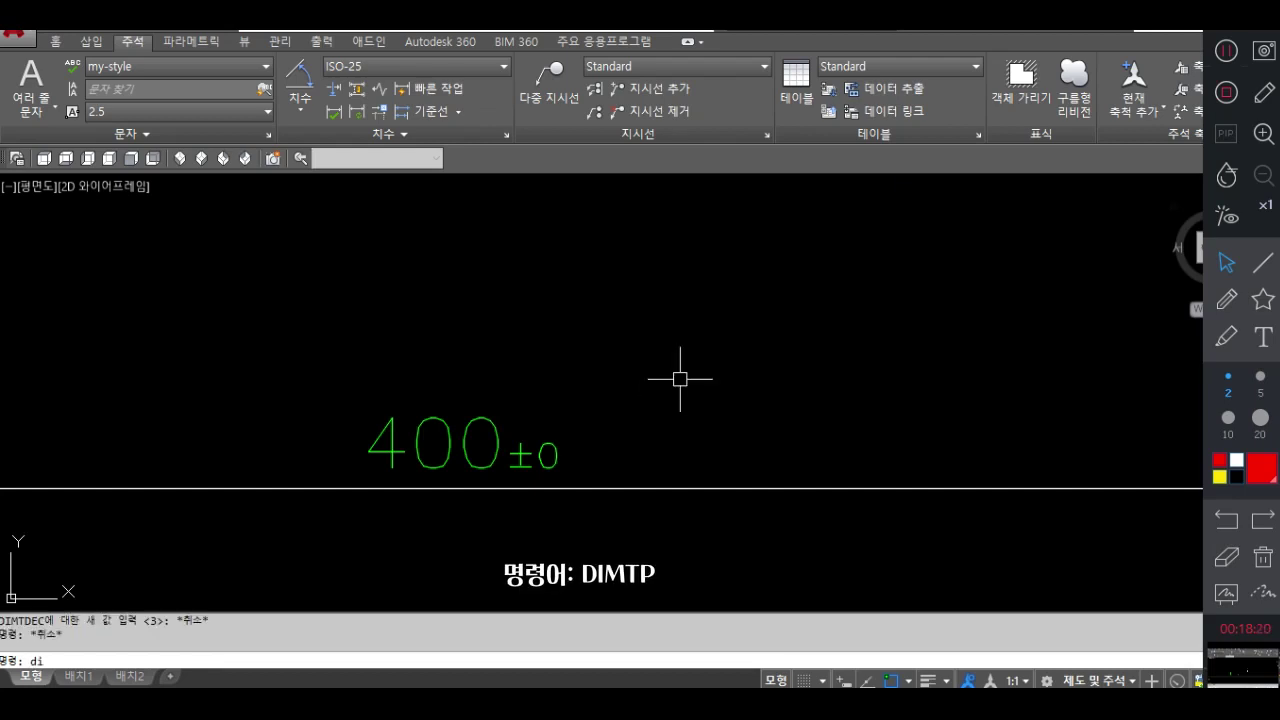
# Try to set the DIMTP system variable to 0.015 and update the large shape's horizontal dimension.
pyautogui.write('mtp')
pyautogui.press('Return')
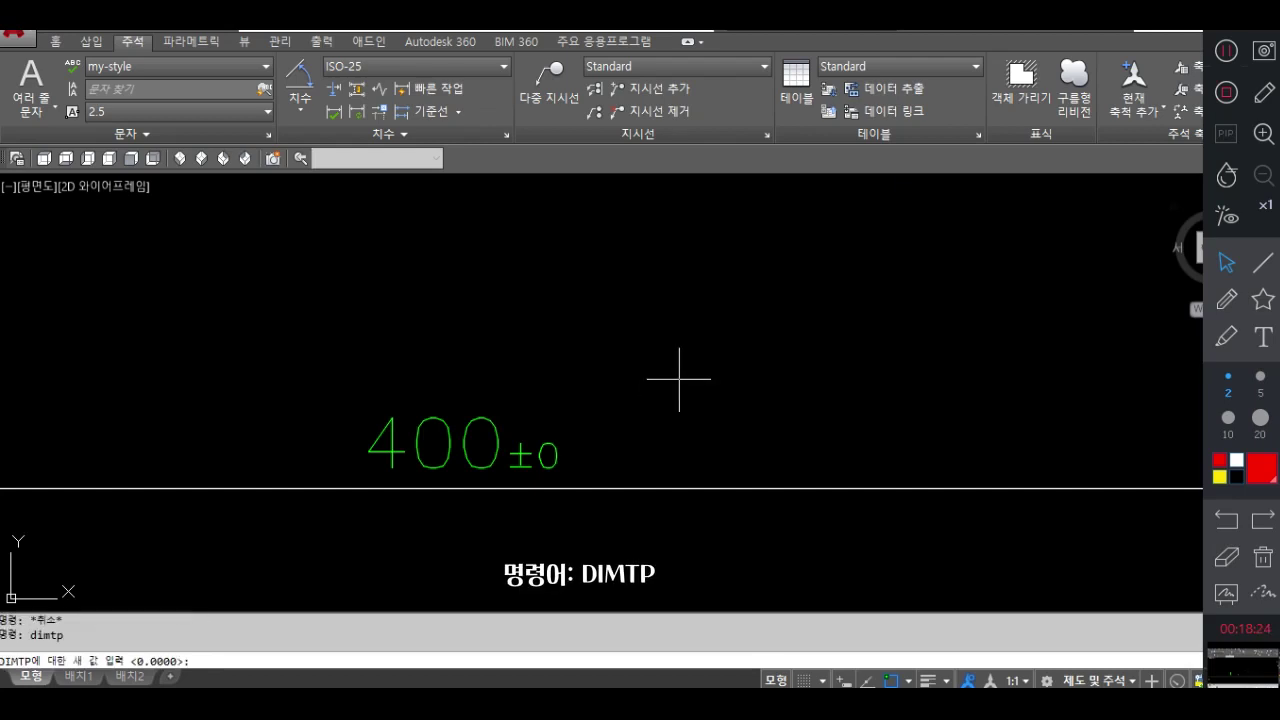
pyautogui.write('0.015')
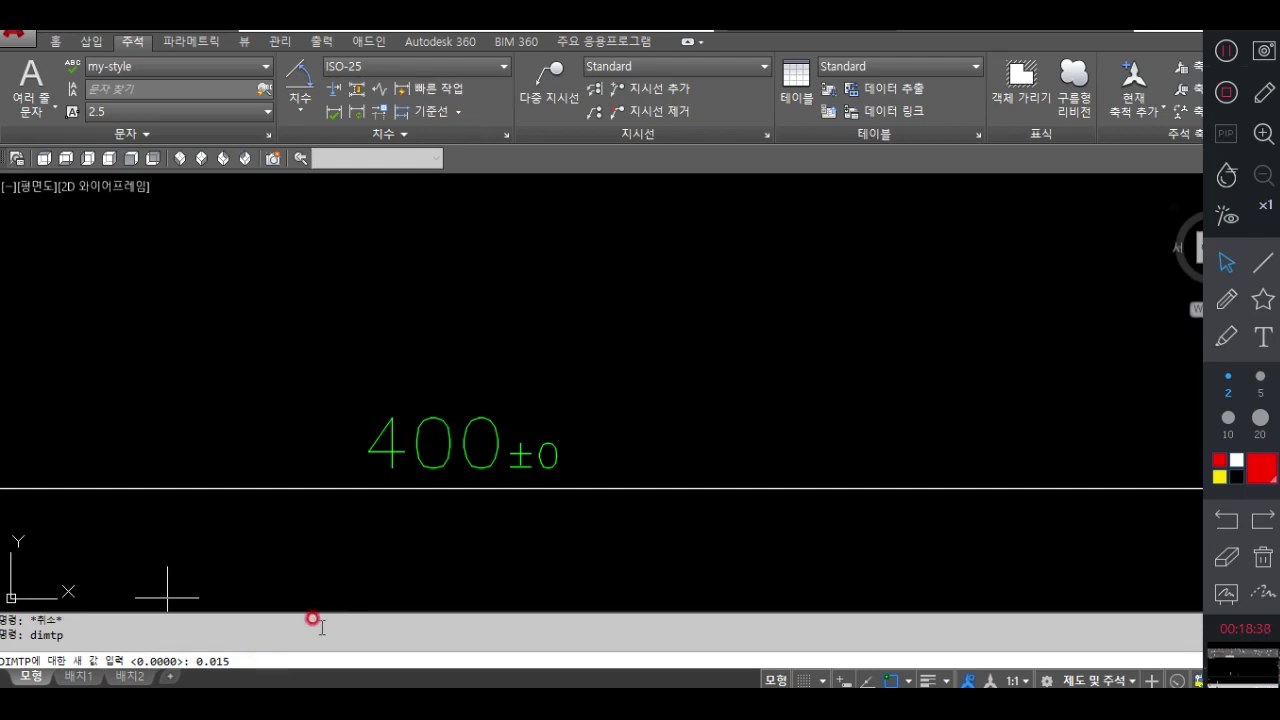
pyautogui.moveTo(194, 661); pyautogui.dragTo(234, 661)
pyautogui.click(357, 112)
pyautogui.click(496, 428)
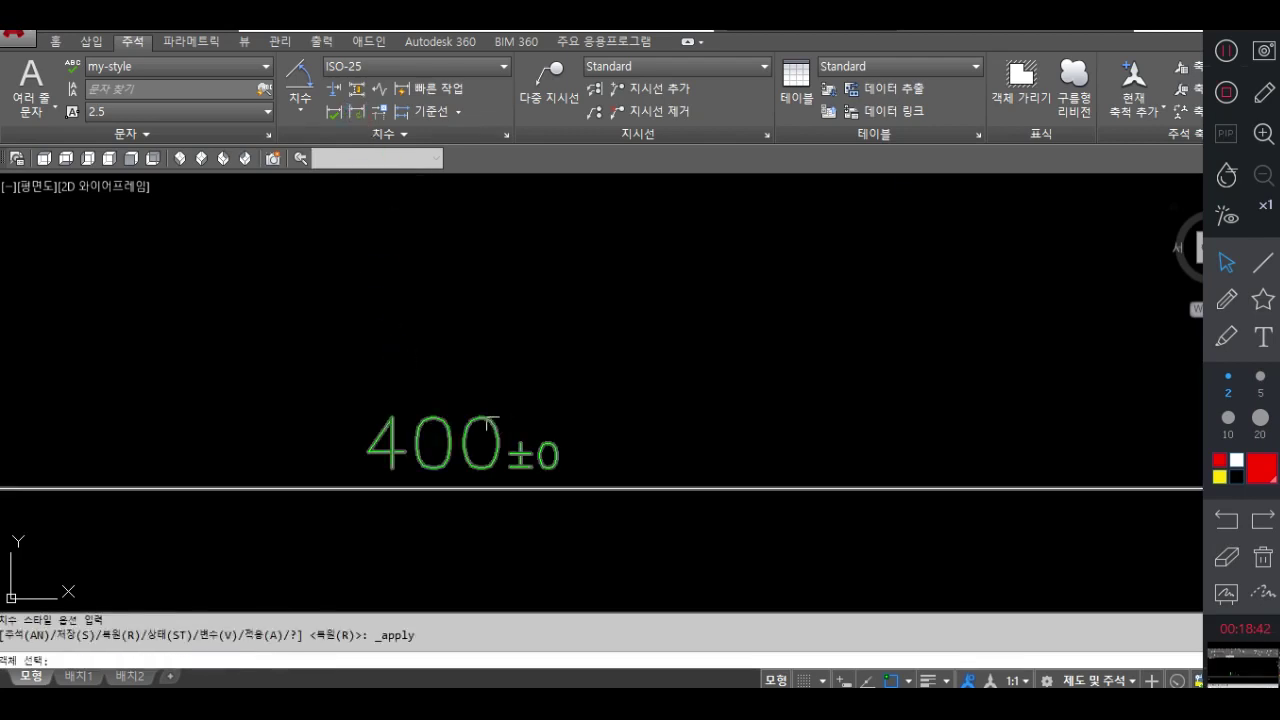
pyautogui.press('Return')
# Set the DIMTP upper tolerance variable to 0.015 and apply it to the large shape's horizontal dimension.
pyautogui.write('dimtp')
pyautogui.press('Return')
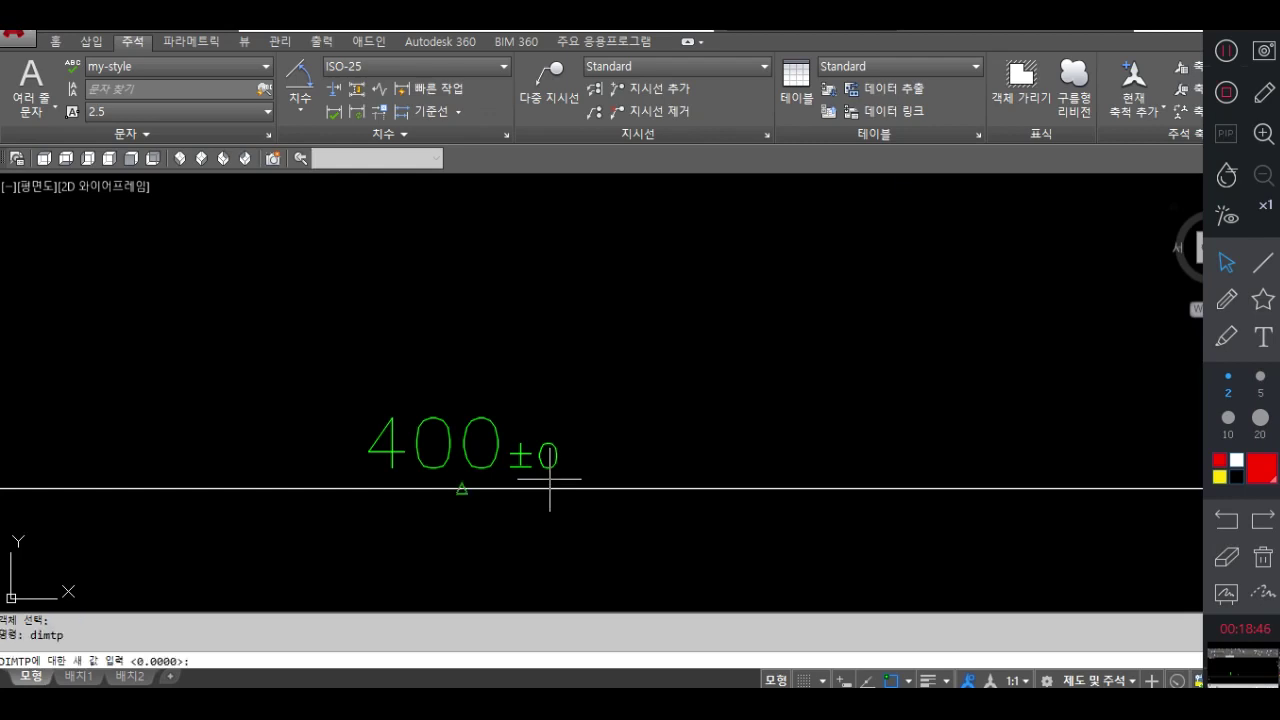
pyautogui.write('0.')
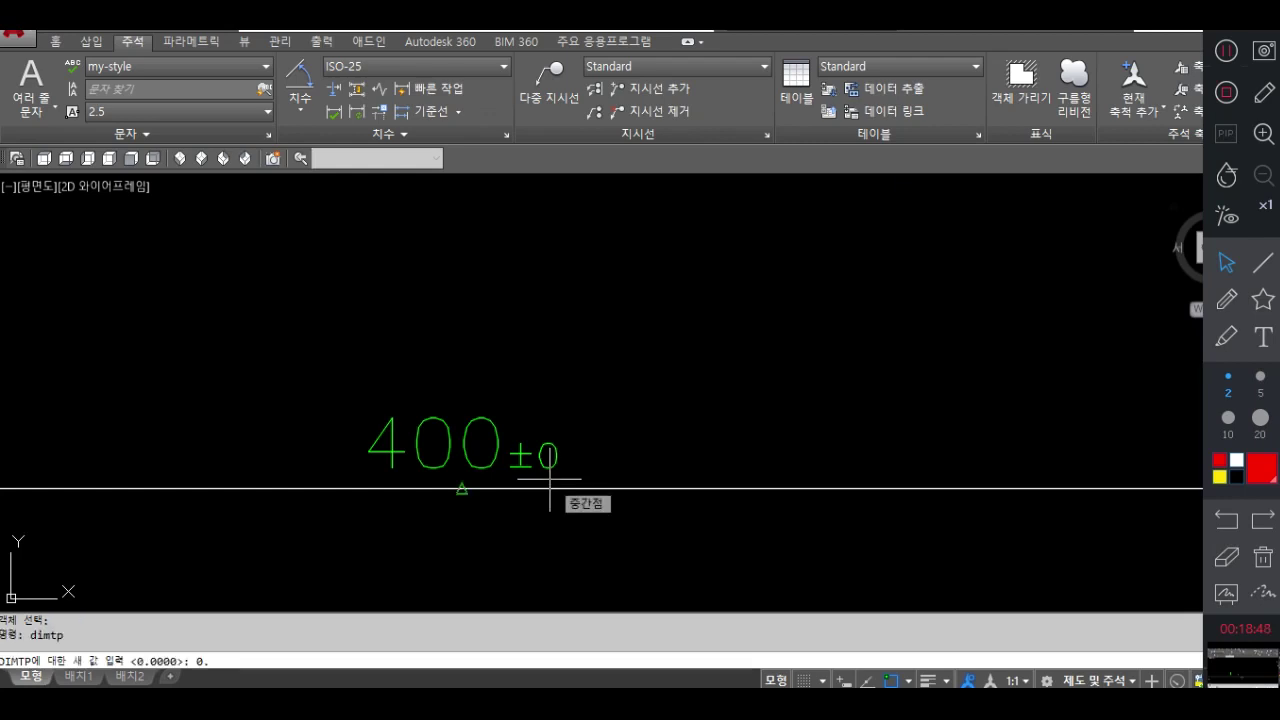
pyautogui.write('015')
pyautogui.press('Return')
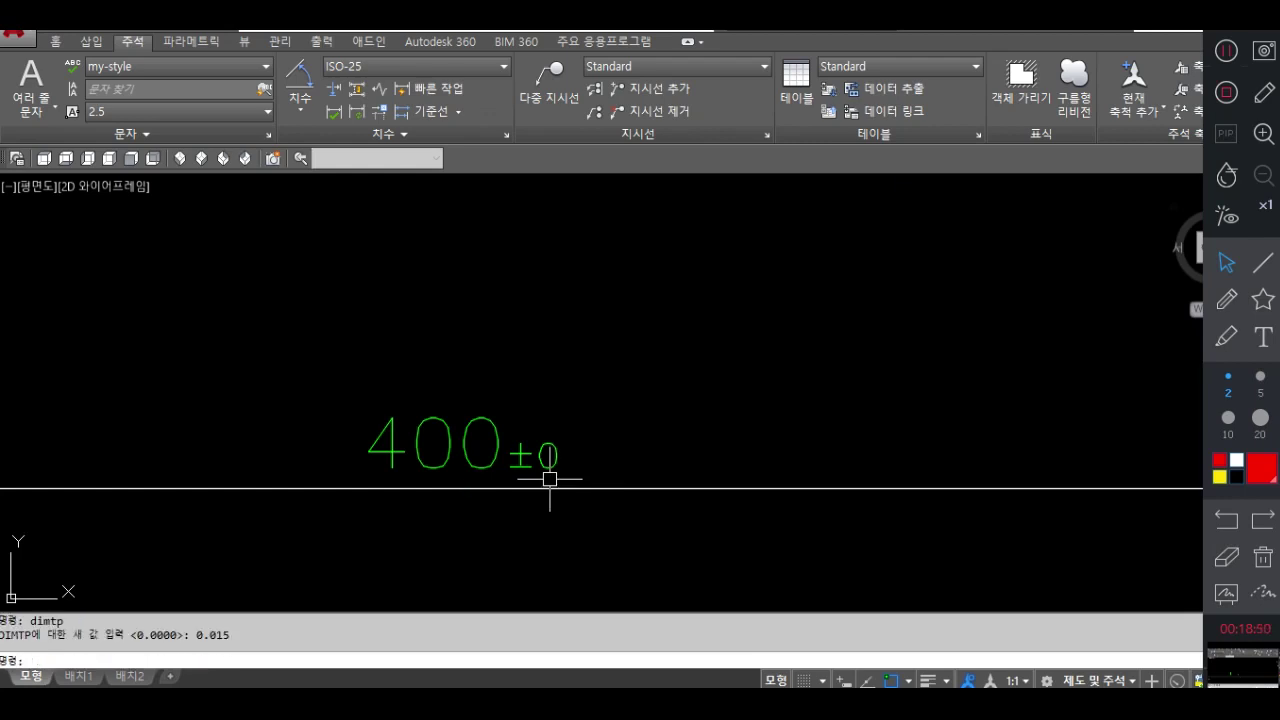
pyautogui.click(360, 113)
pyautogui.click(500, 440)
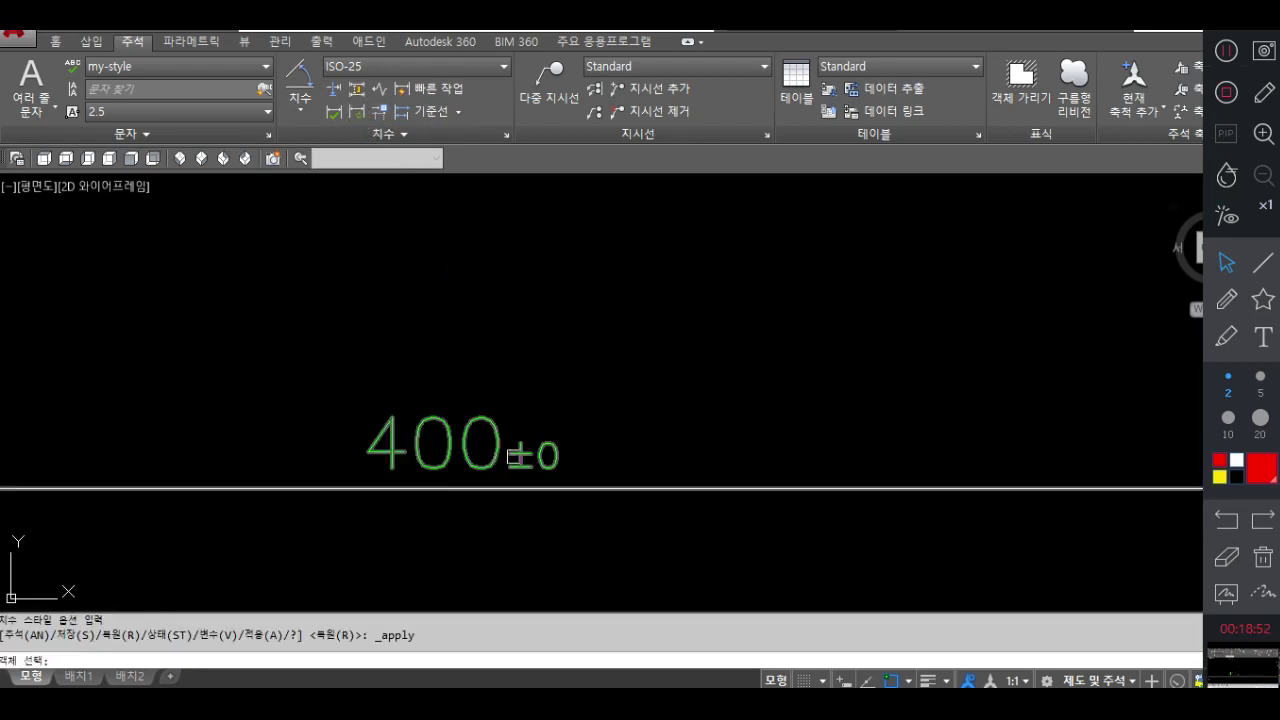
pyautogui.press('Return')
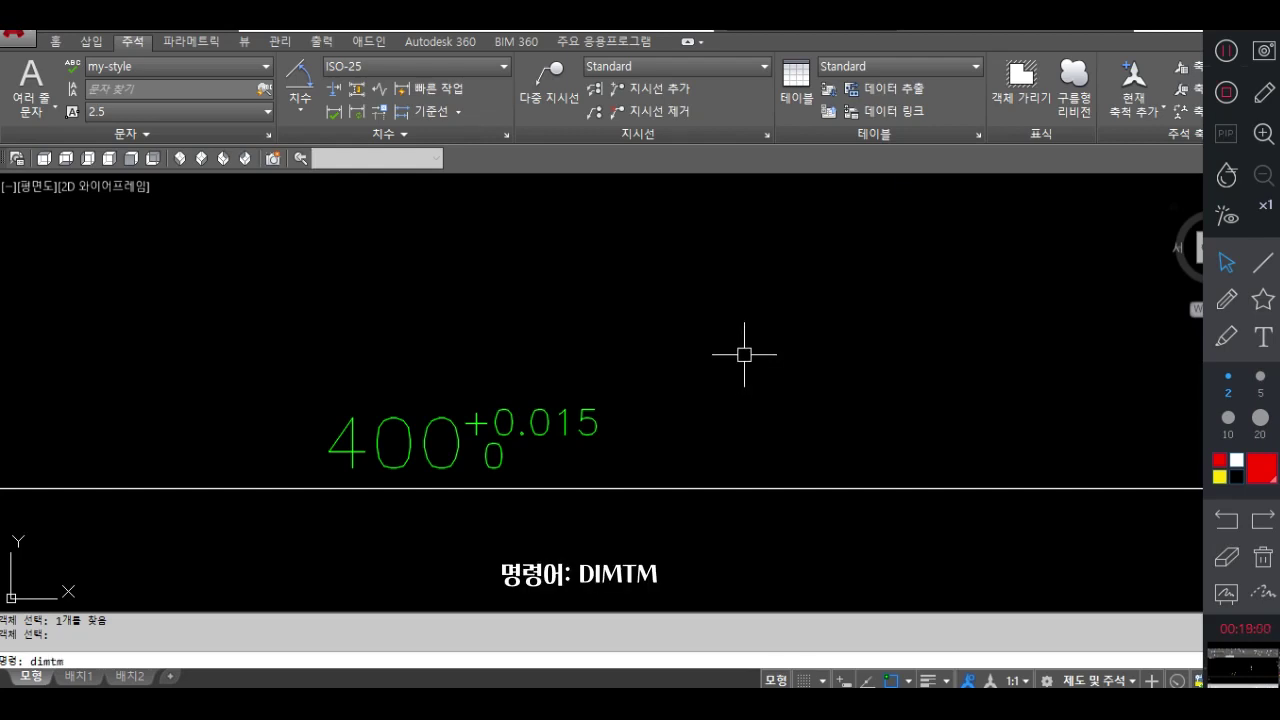
# Set the DIMTM lower tolerance variable to 0.010 and update the large shape's horizontal dimension.
pyautogui.press('Return')
pyautogui.write('0')
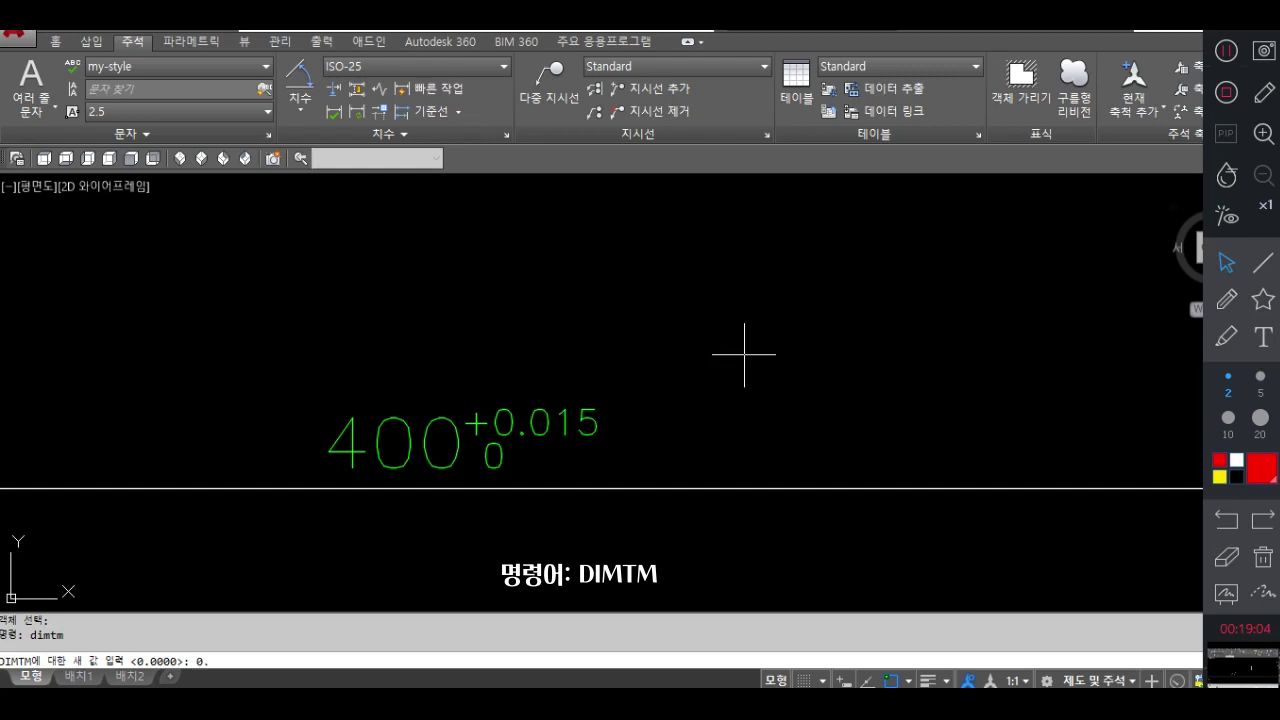
pyautogui.write('.010')
pyautogui.press('Return')
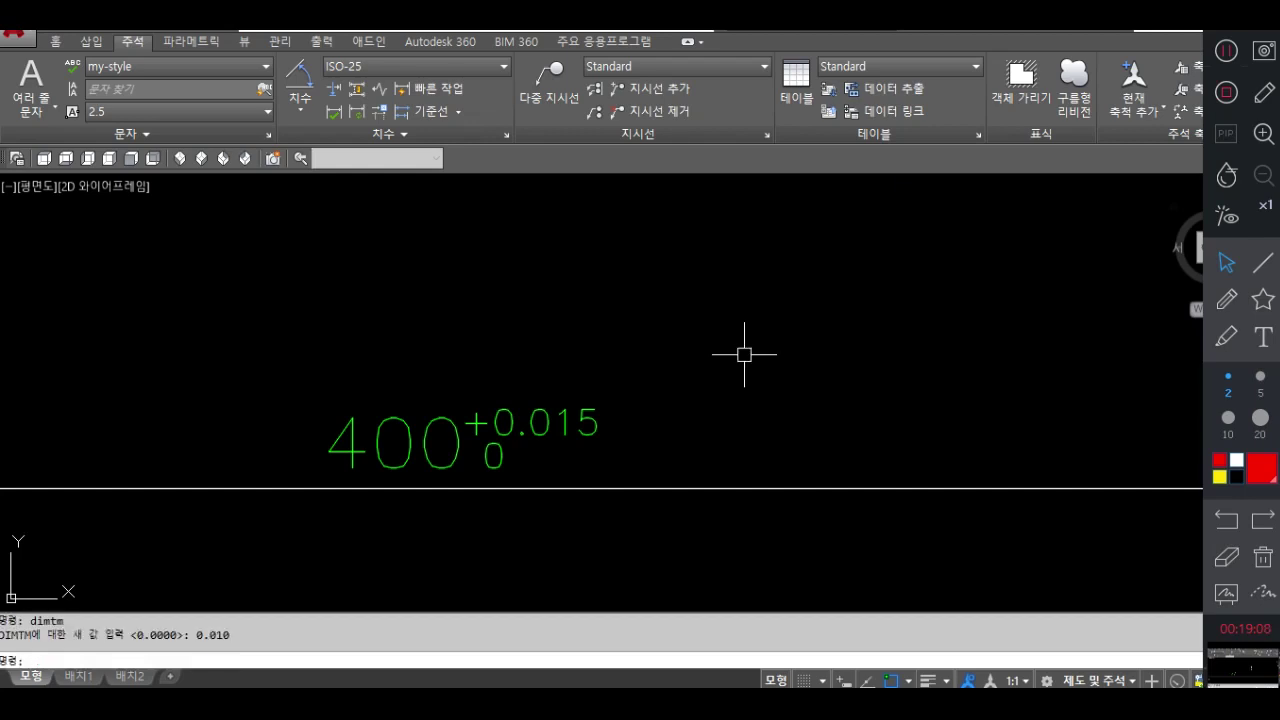
pyautogui.click(358, 110)
pyautogui.click(534, 420)
pyautogui.press('Return')
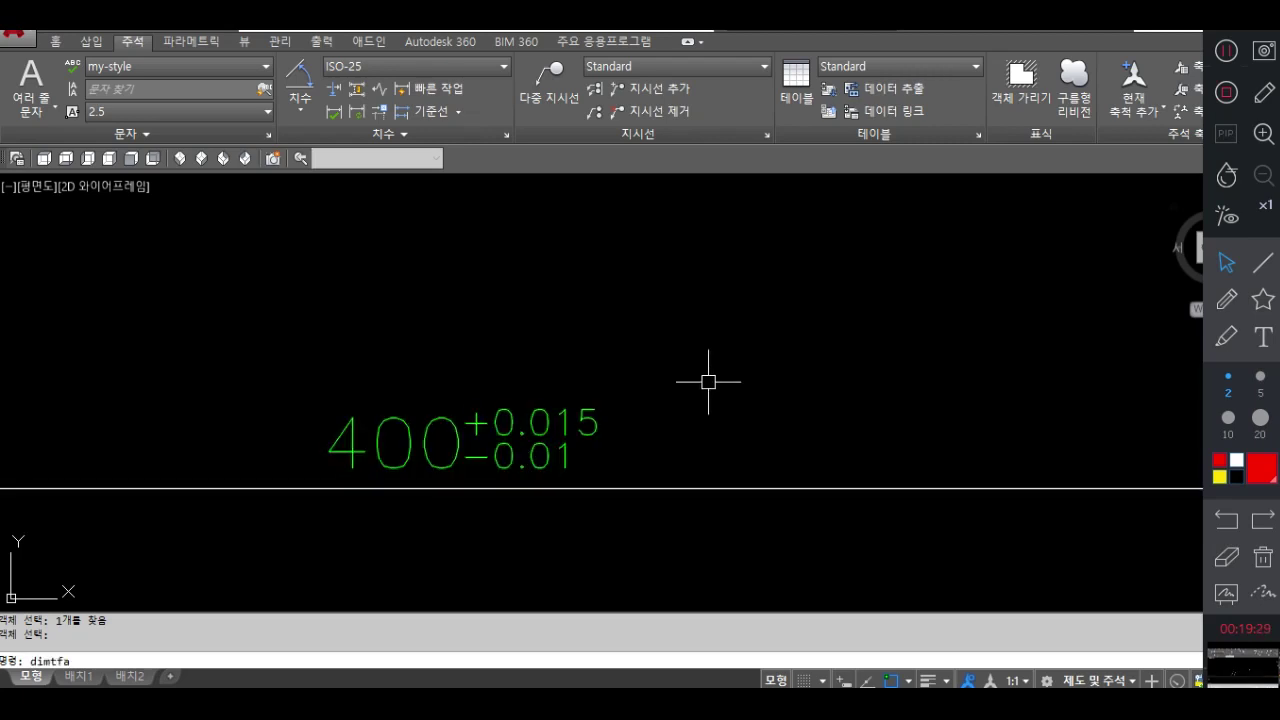
# Set the DIMTFAC tolerance text scale variable to 1 and update the large shape's horizontal dimension.
pyautogui.press('Return')
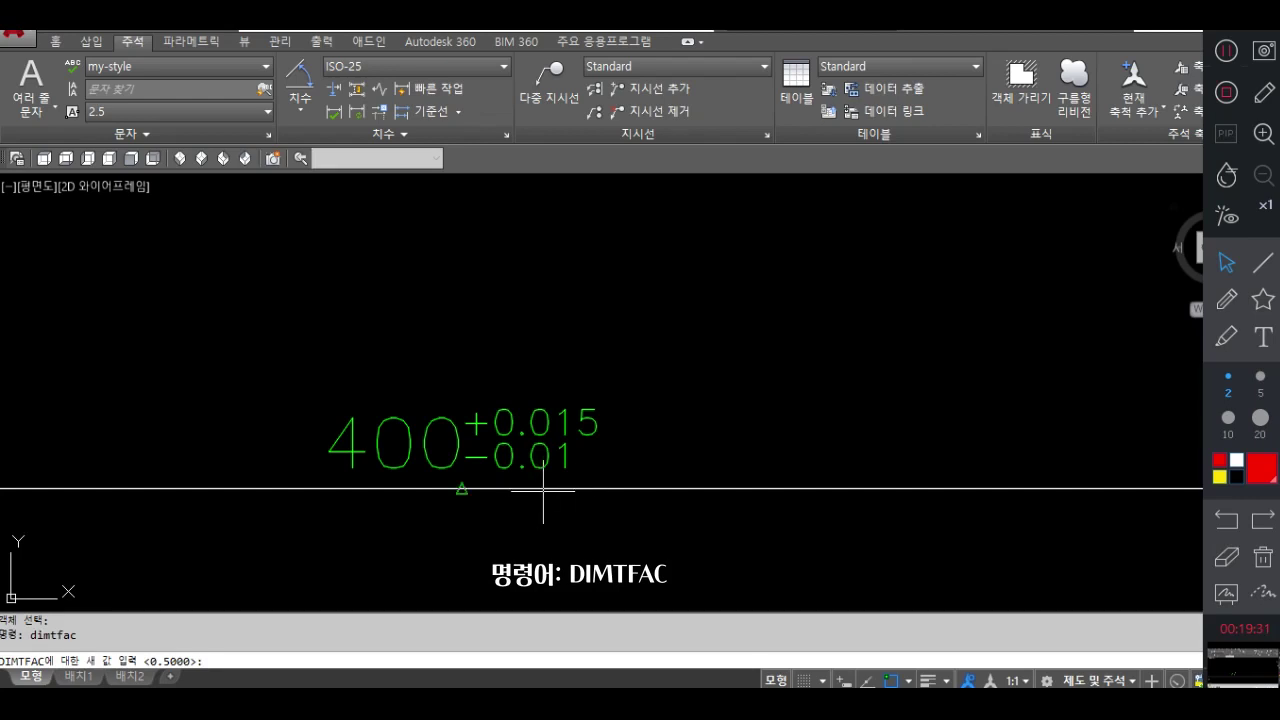
pyautogui.press('Return')
pyautogui.click(356, 111)
pyautogui.click(524, 404)
pyautogui.press('Return')
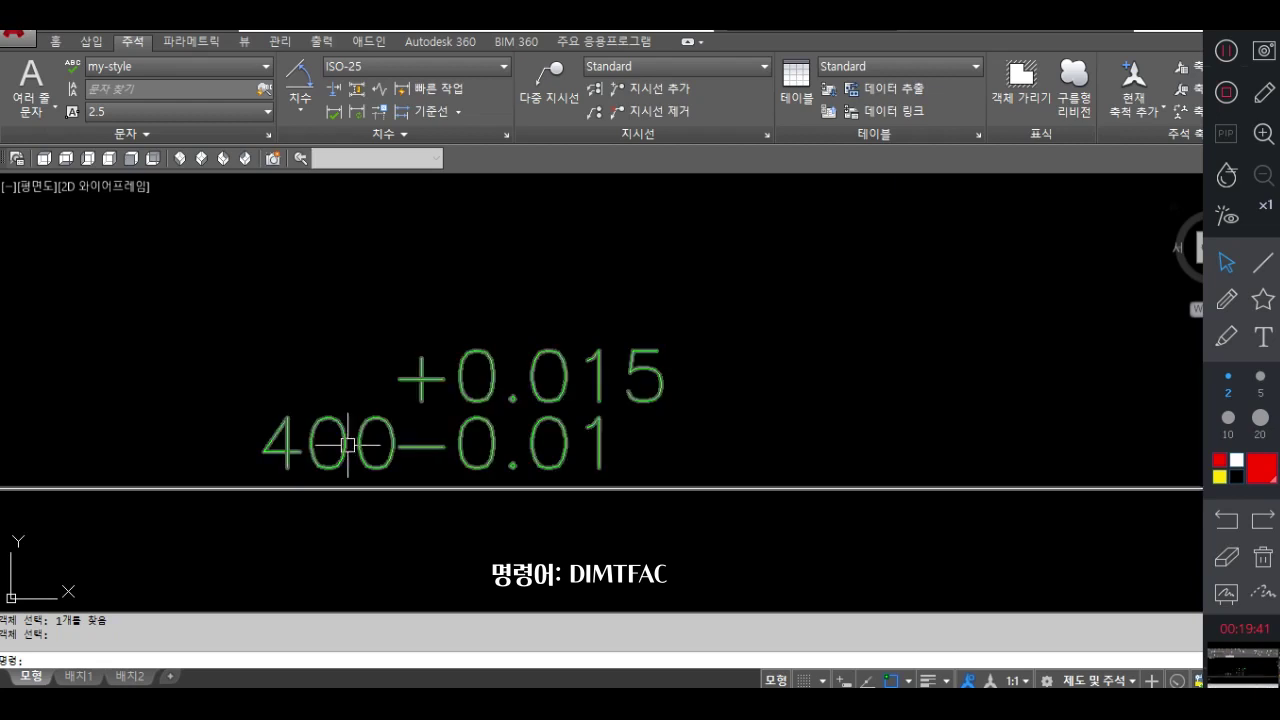
# Set the DIMTFAC tolerance text scale variable to 0.5 and update the large shape's horizontal dimension.
pyautogui.write('dimt')
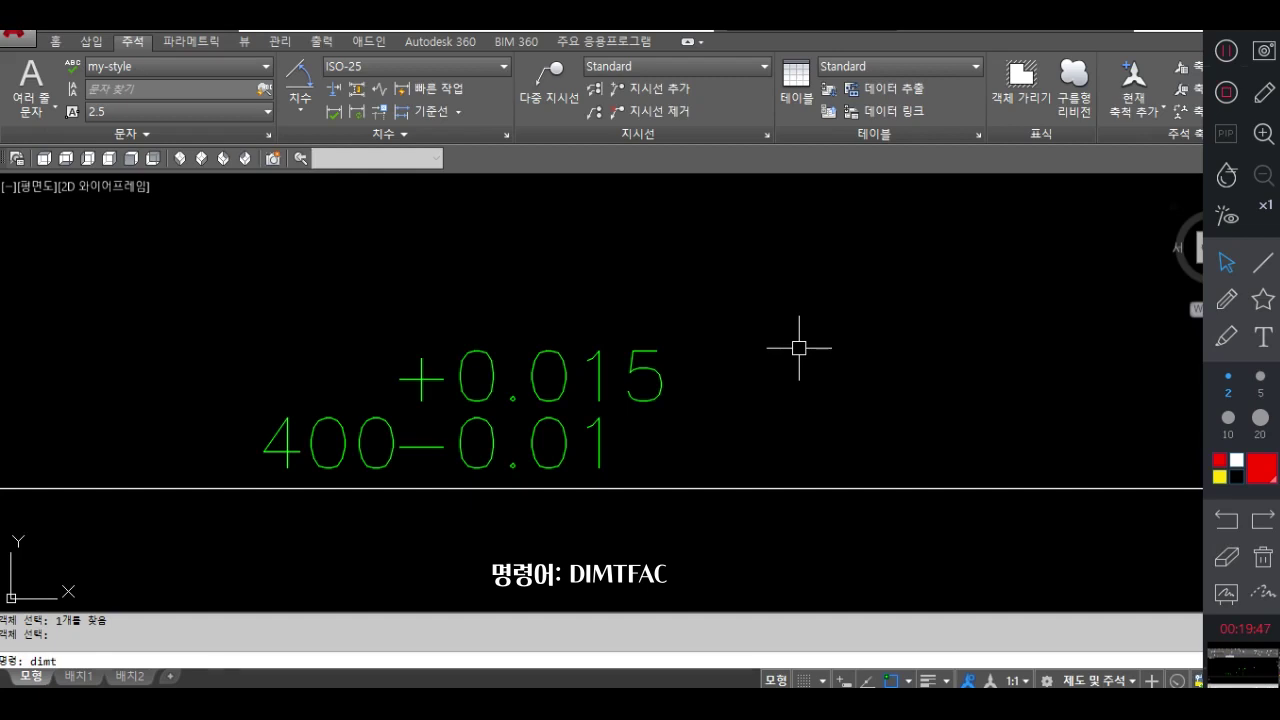
pyautogui.write('fac')
pyautogui.press('Return')
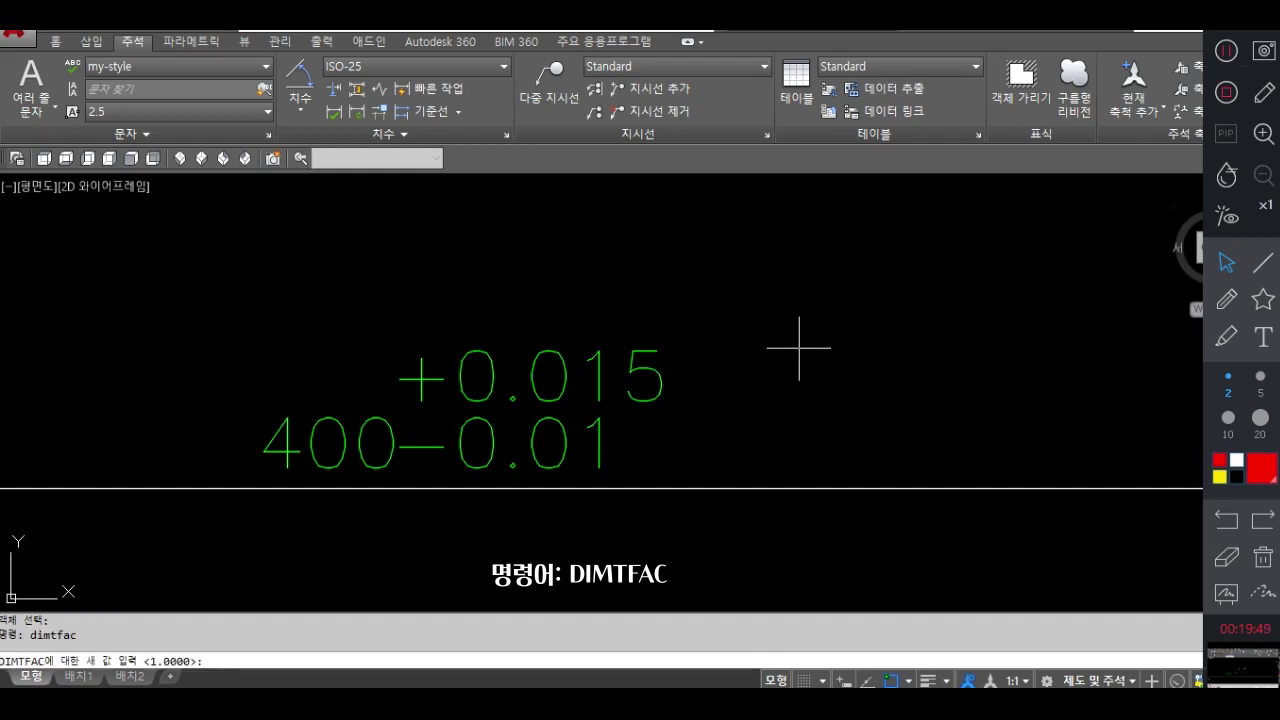
pyautogui.write('0.5')
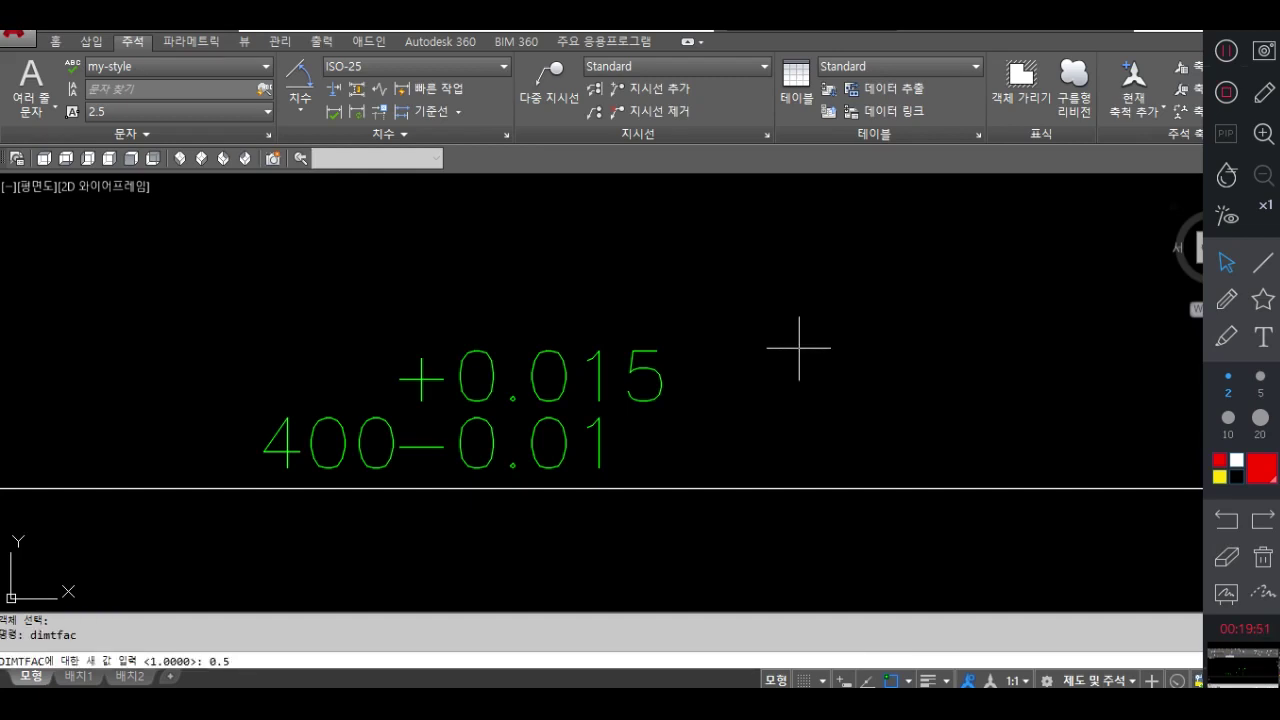
pyautogui.press('Return')
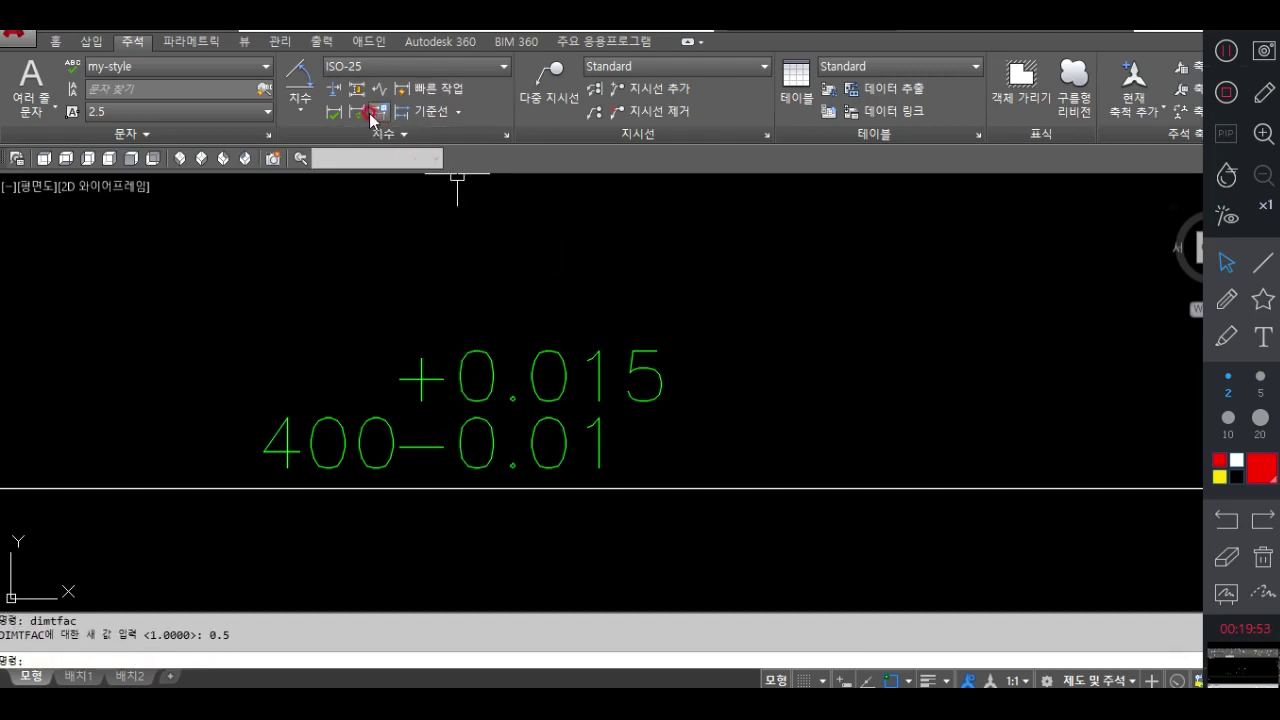
pyautogui.click(575, 355)
pyautogui.press('Return')
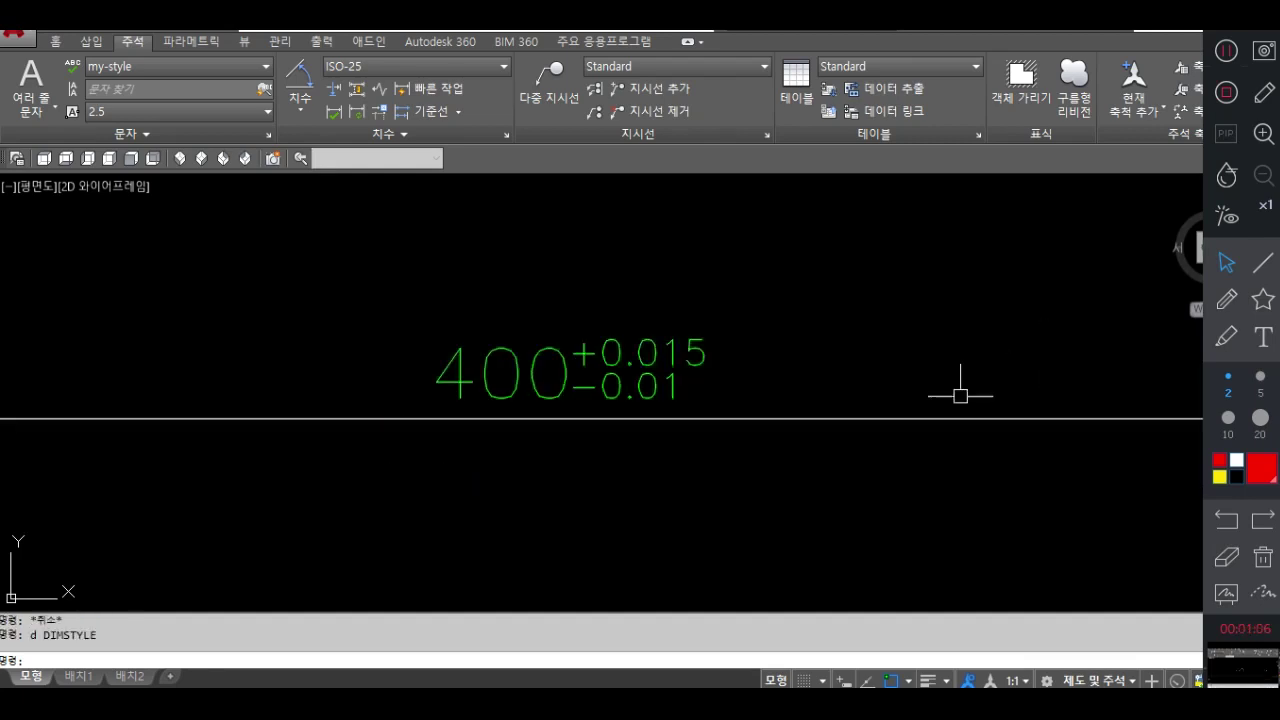
# Query the DIMTDEC system variable to examine the current number of tolerance decimal places.
pyautogui.moveTo(960, 389)
pyautogui.mouseDown(button='middle')
pyautogui.moveTo(871, 460)
pyautogui.moveTo(880, 451)
pyautogui.mouseUp(button='middle')
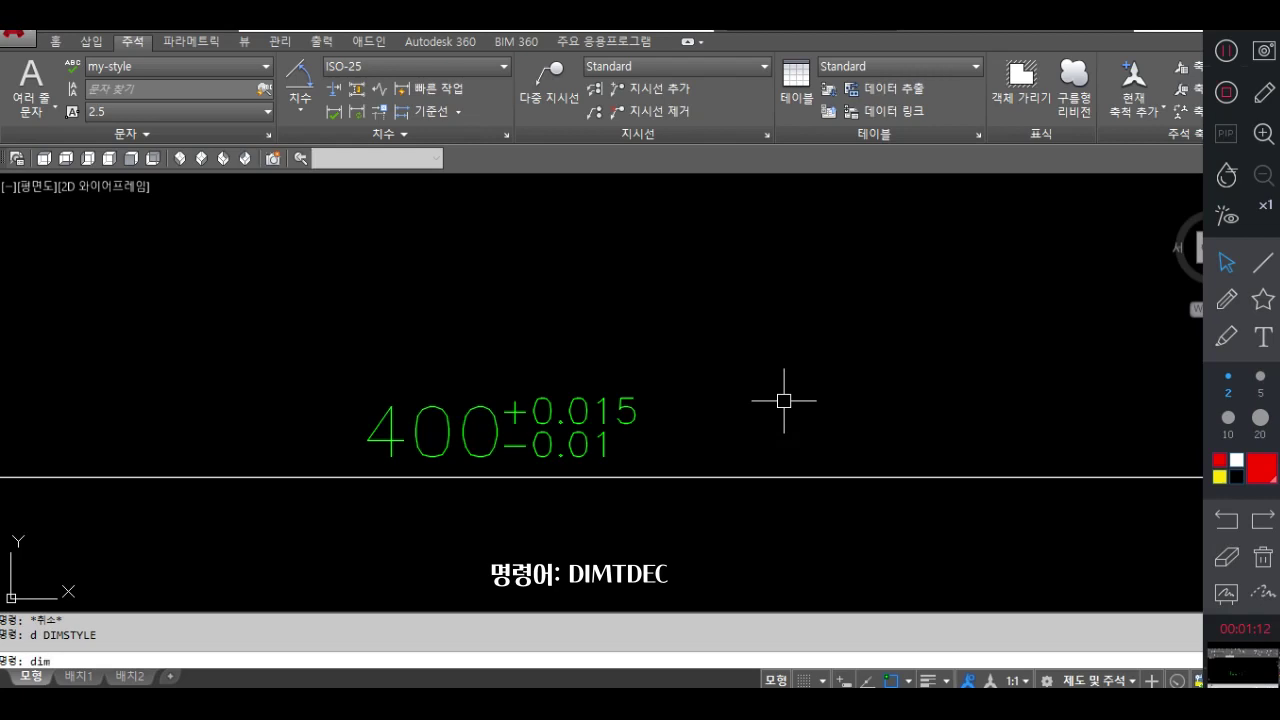
pyautogui.write('dec')
pyautogui.press('Return')
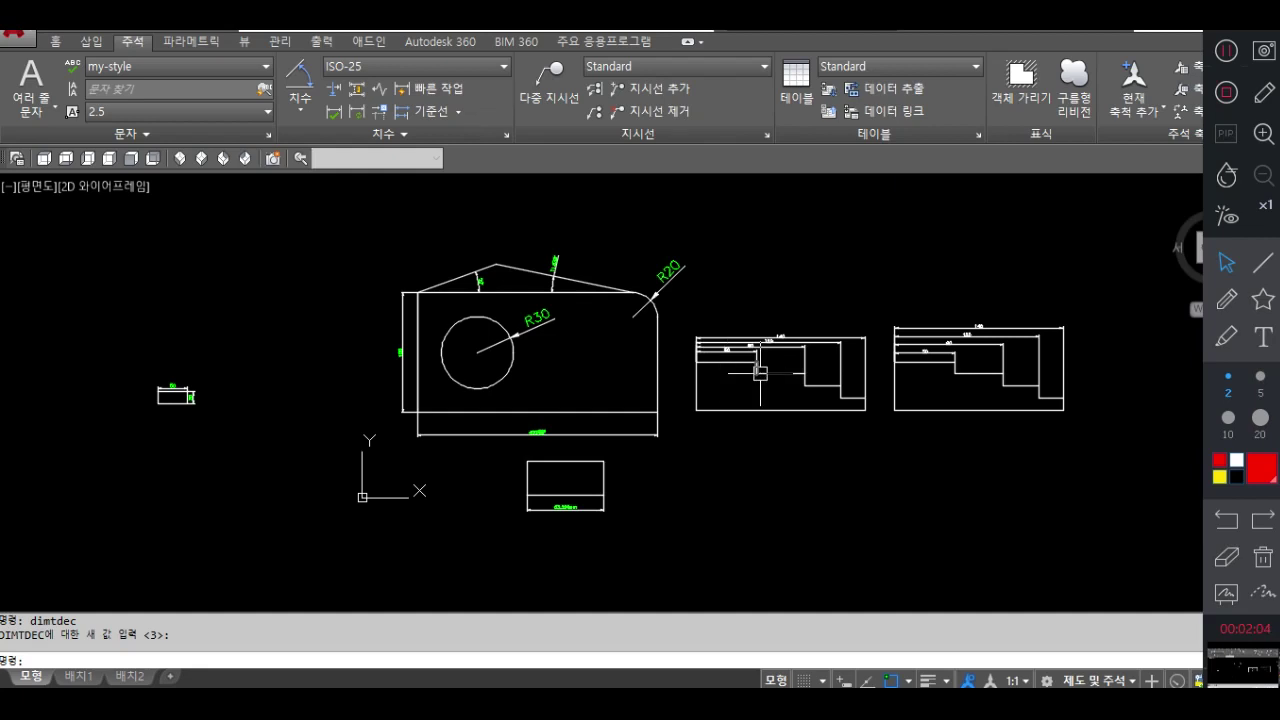
pyautogui.moveTo(760, 372)
pyautogui.mouseDown(button='middle')
pyautogui.moveTo(614, 425)
pyautogui.moveTo(620, 409)
pyautogui.mouseUp(button='middle')
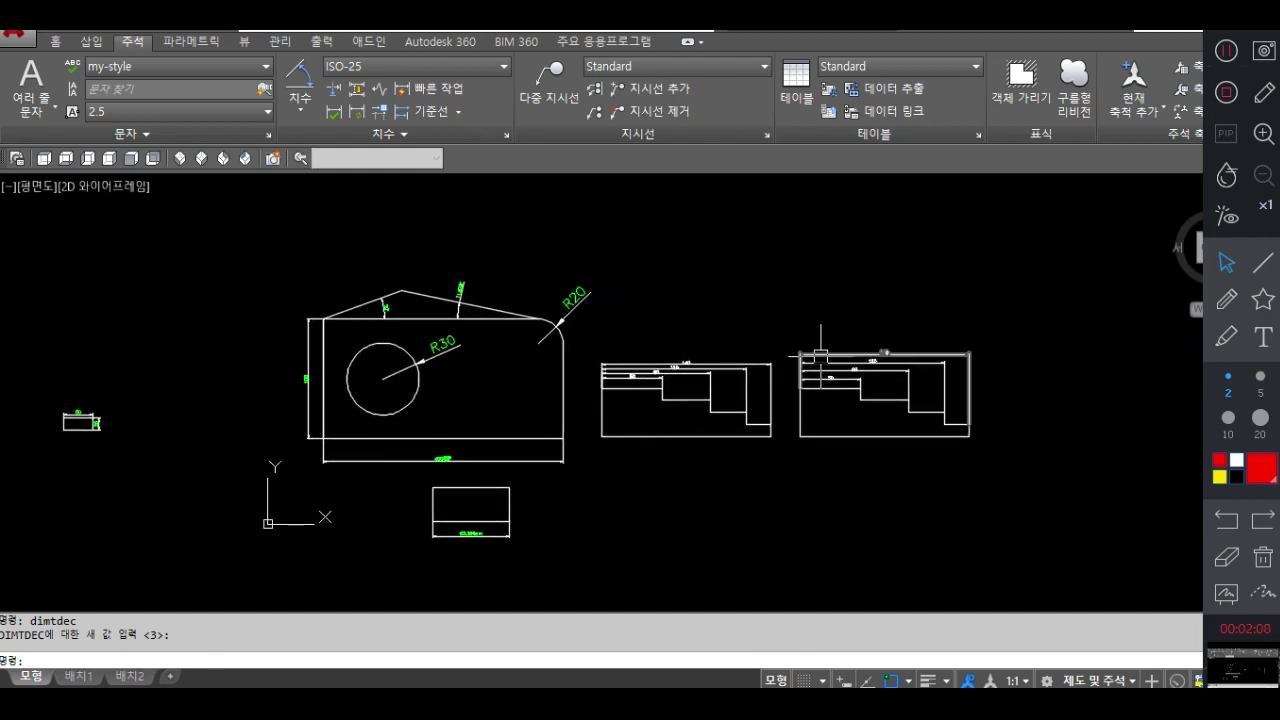